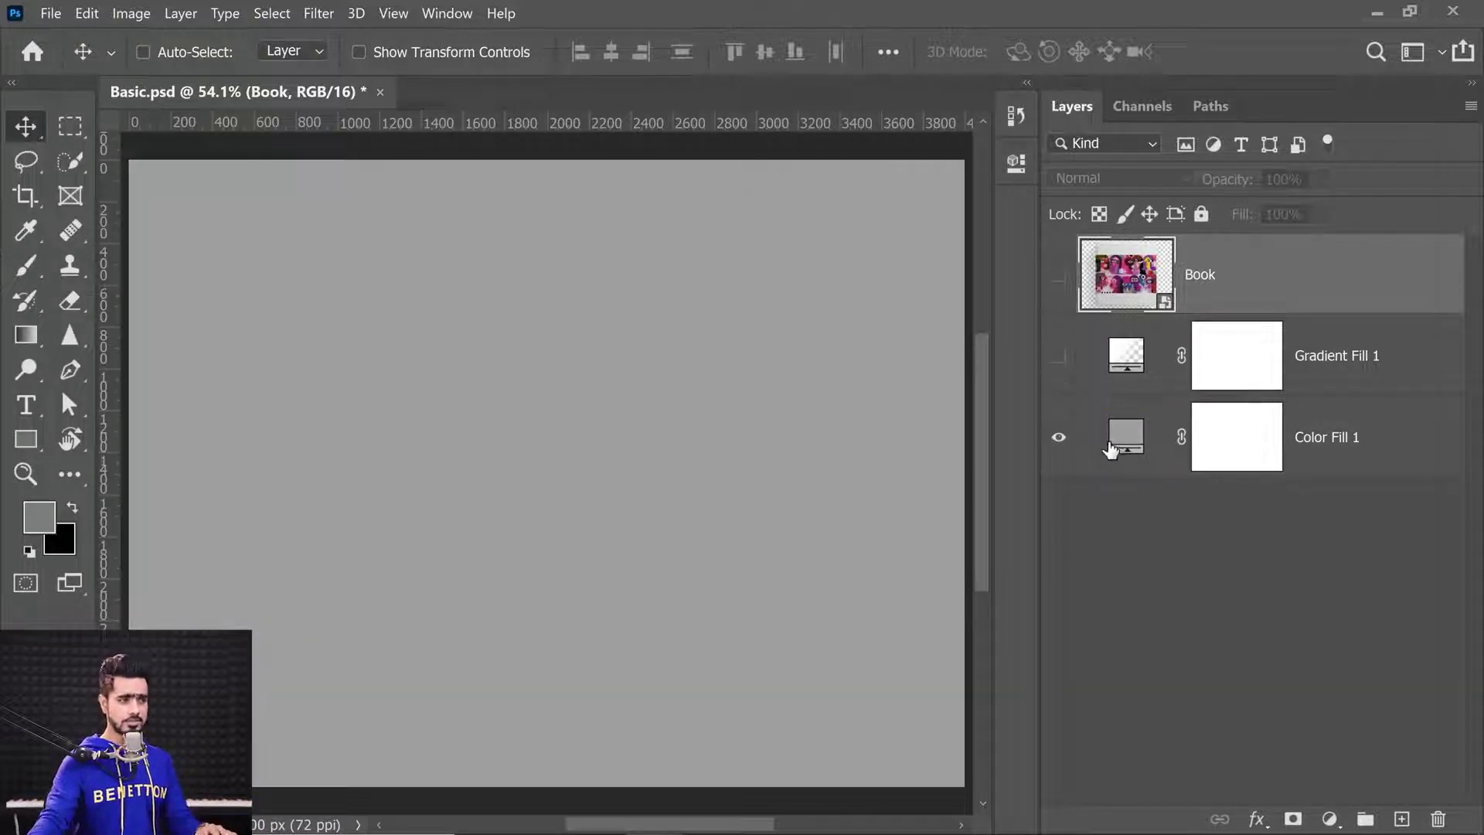
# Make the Gradient Fill 1 background and the Book cover layer visible, keeping Color Fill 1 shown.
pyautogui.click(1058, 442)
pyautogui.click(1058, 444)
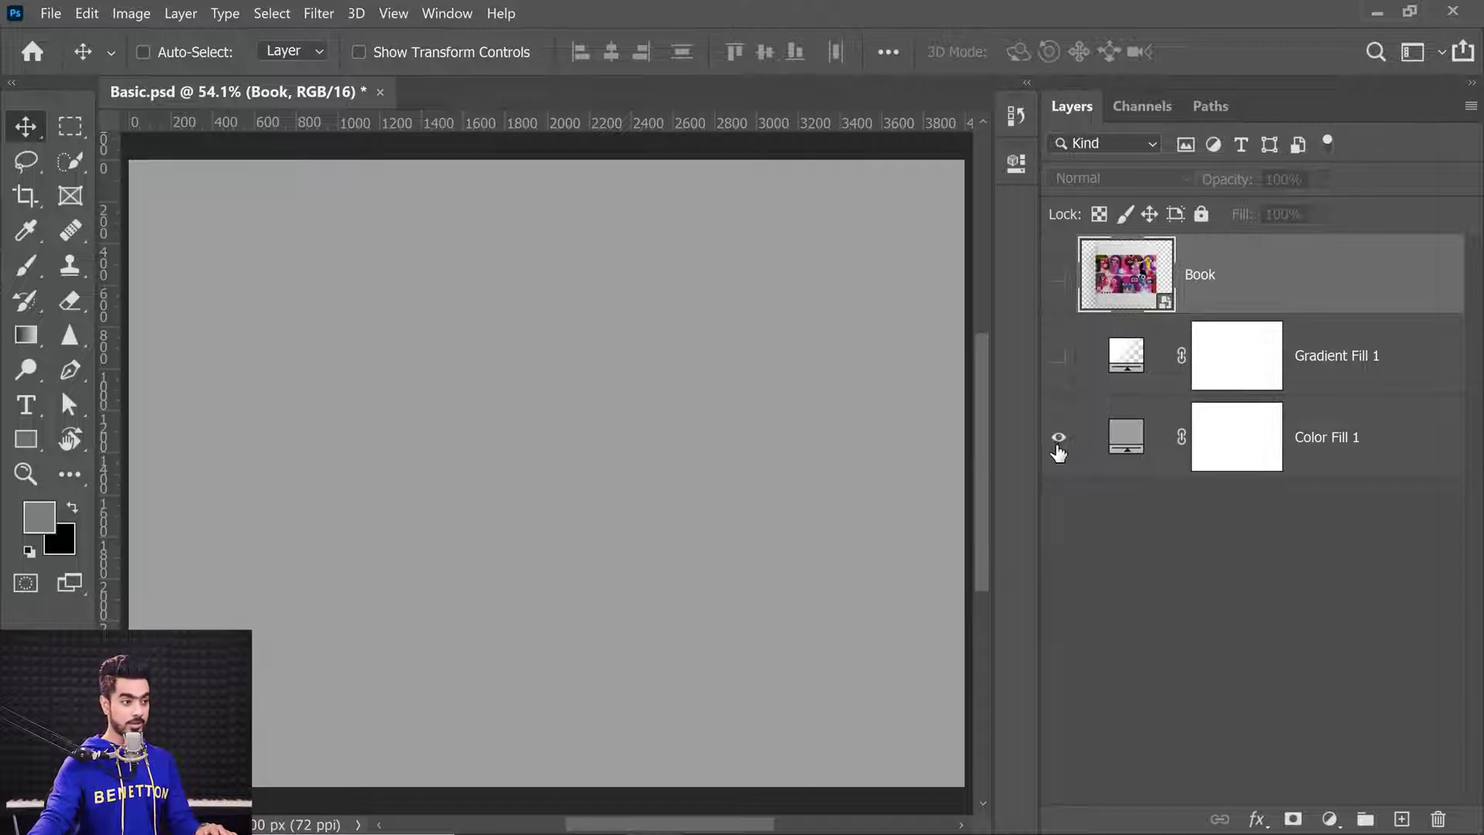
pyautogui.click(1058, 357)
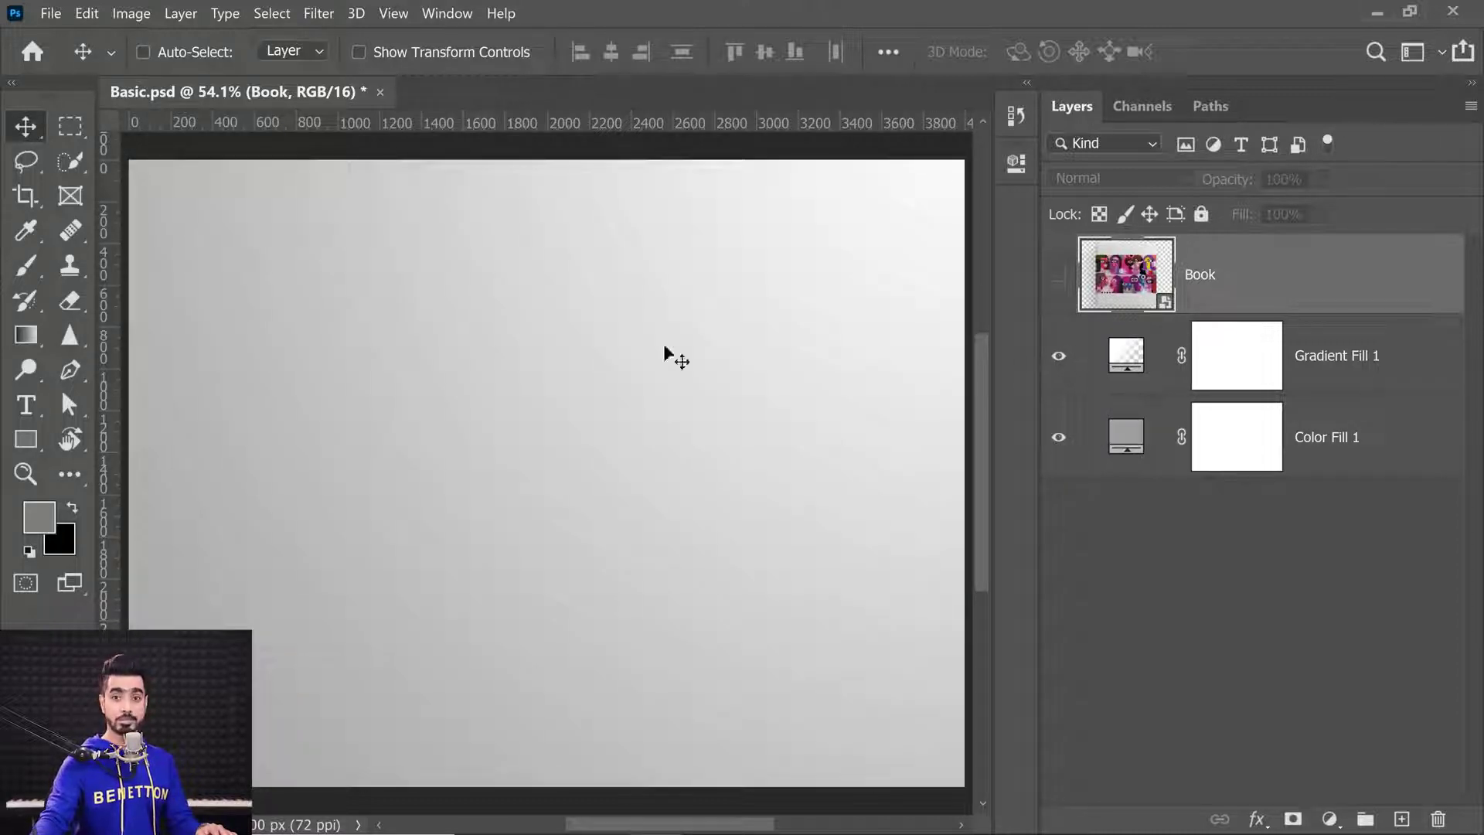
pyautogui.click(1058, 275)
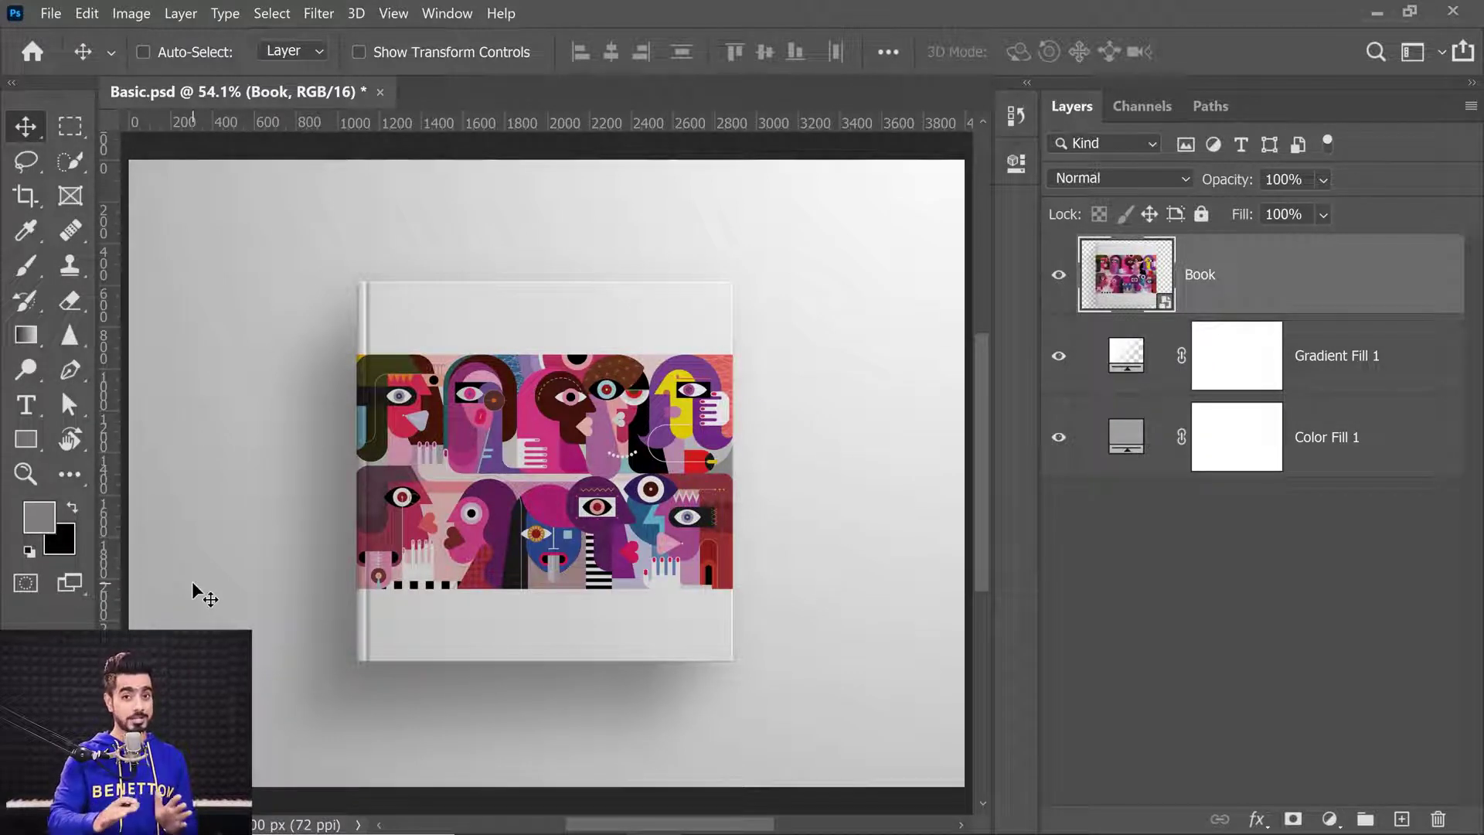
# Free-transform the Book layer to about 96.57% size with a 0.13° rotation.
pyautogui.press('ctrl')
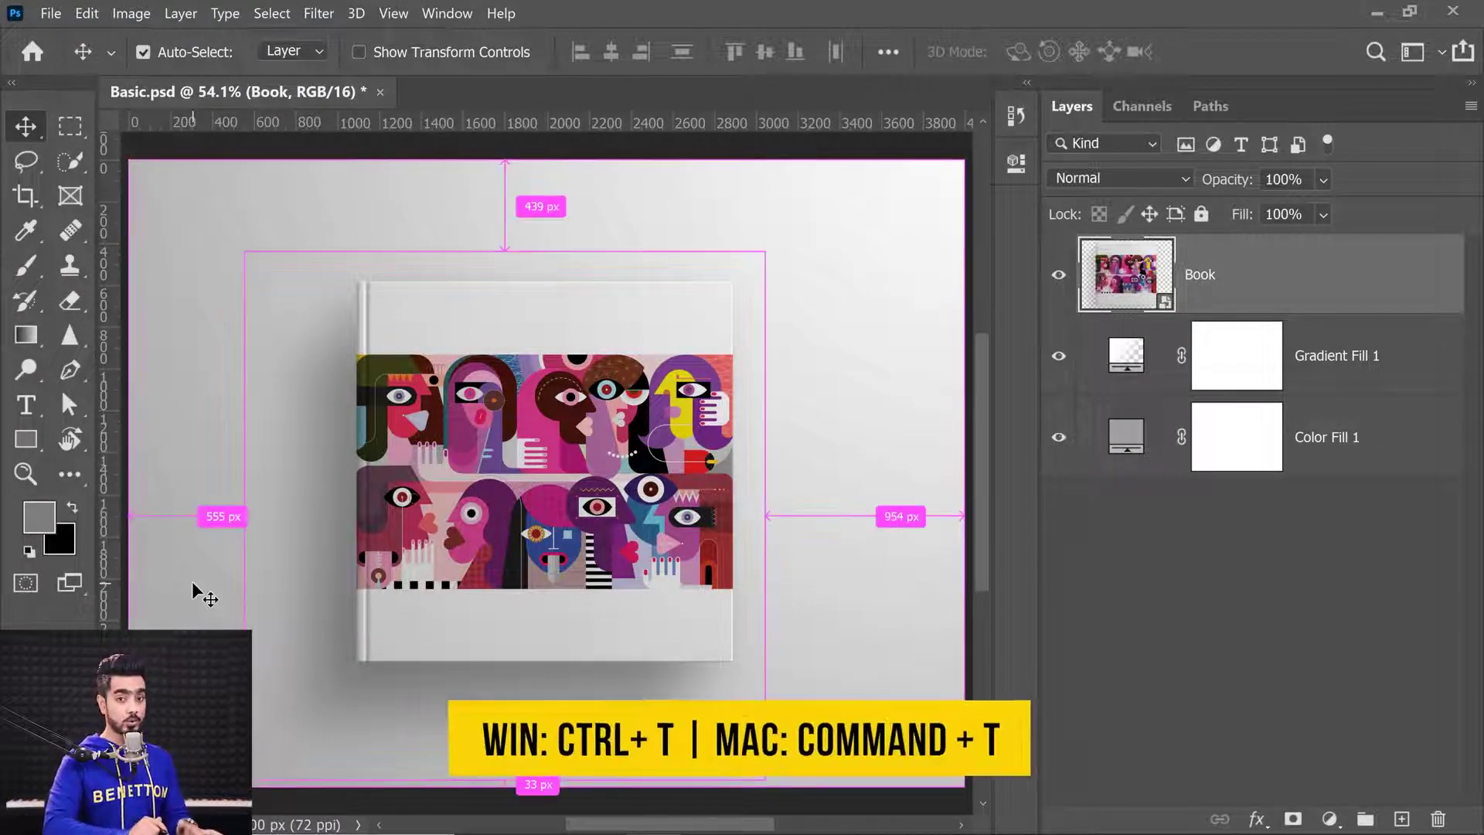
pyautogui.hotkey('ctrl', 't')
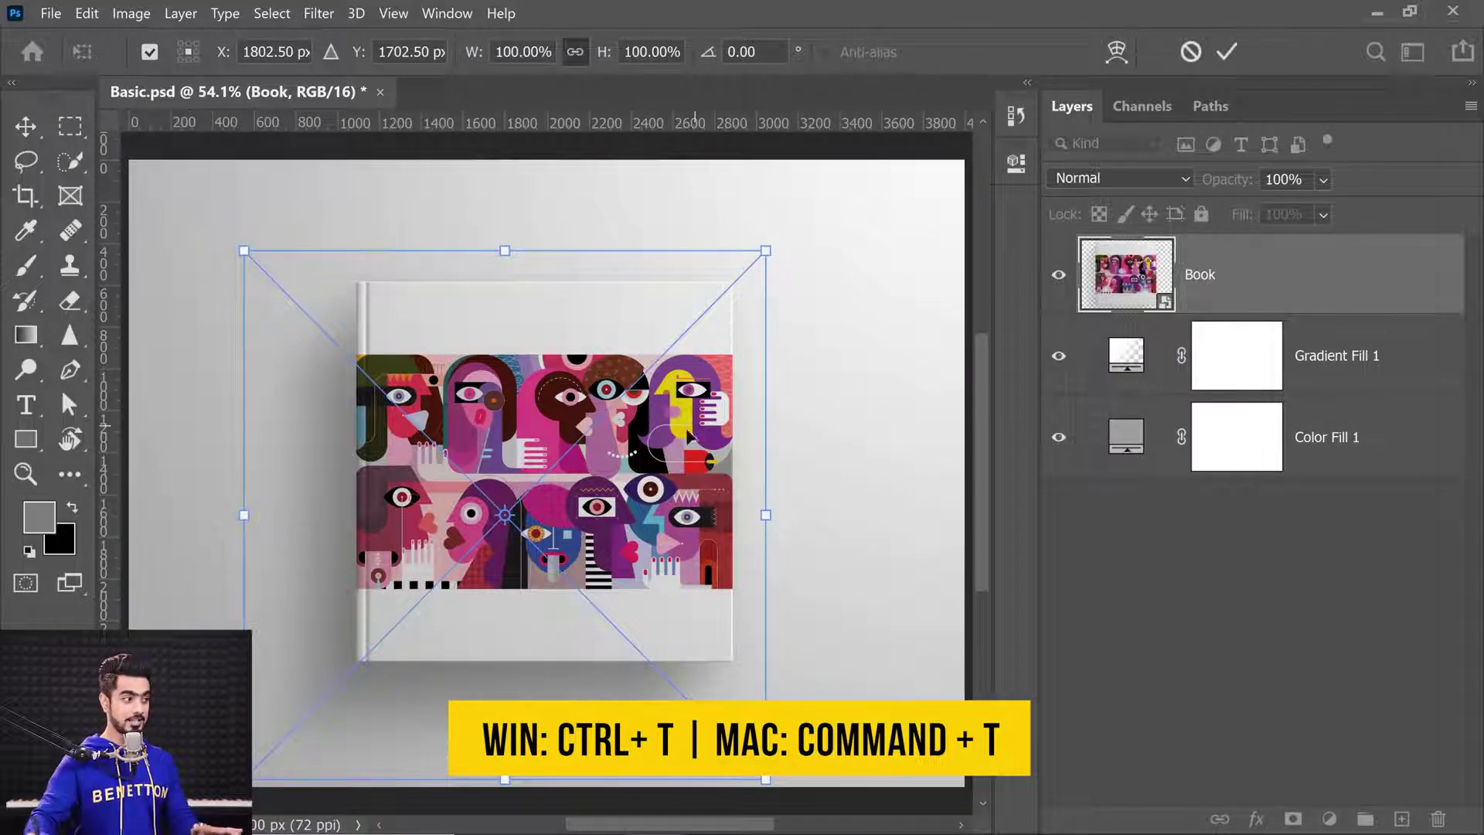
pyautogui.moveTo(764, 251); pyautogui.dragTo(606, 358)
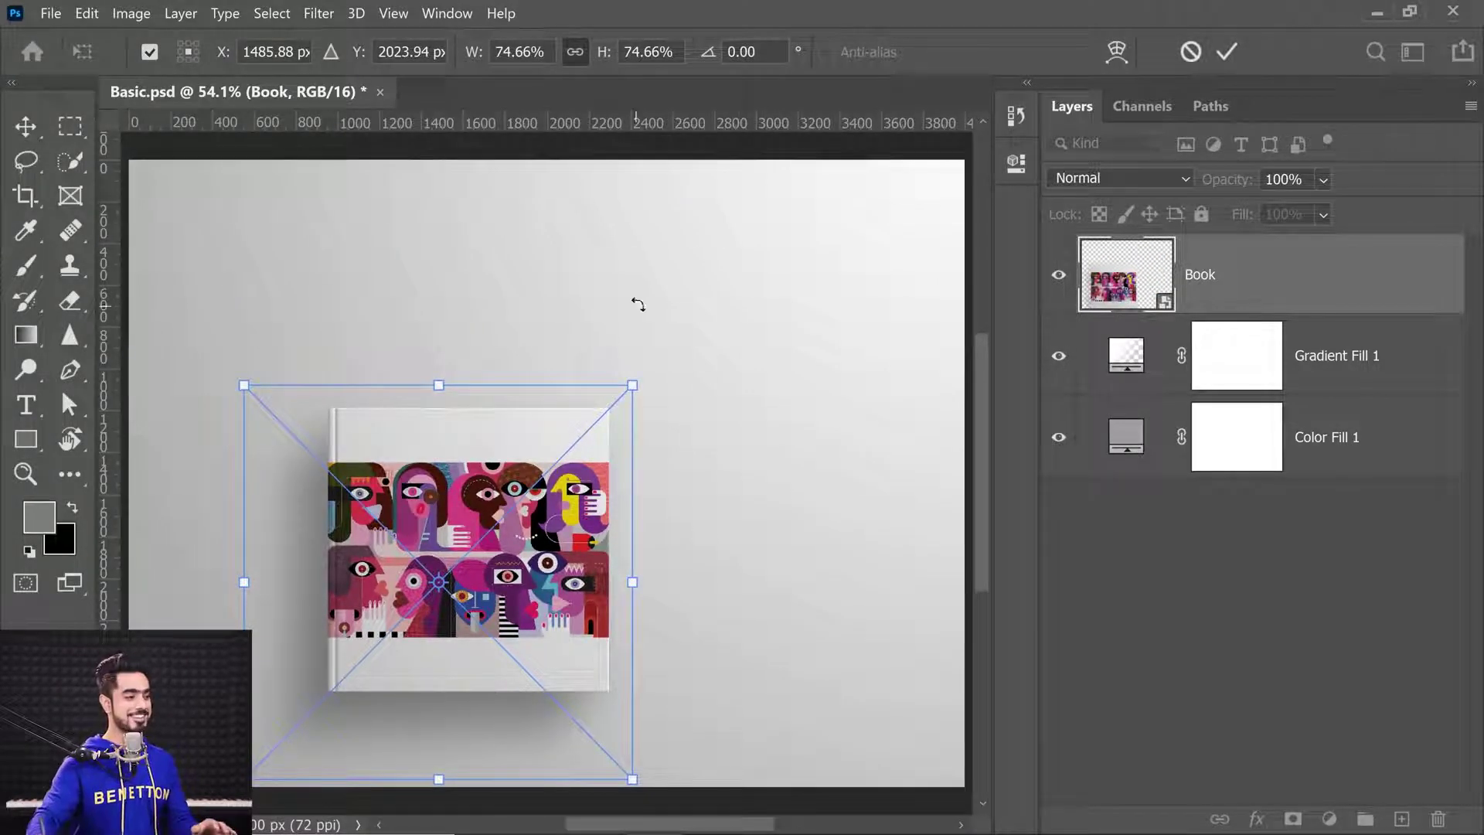
pyautogui.moveTo(632, 384); pyautogui.dragTo(746, 268)
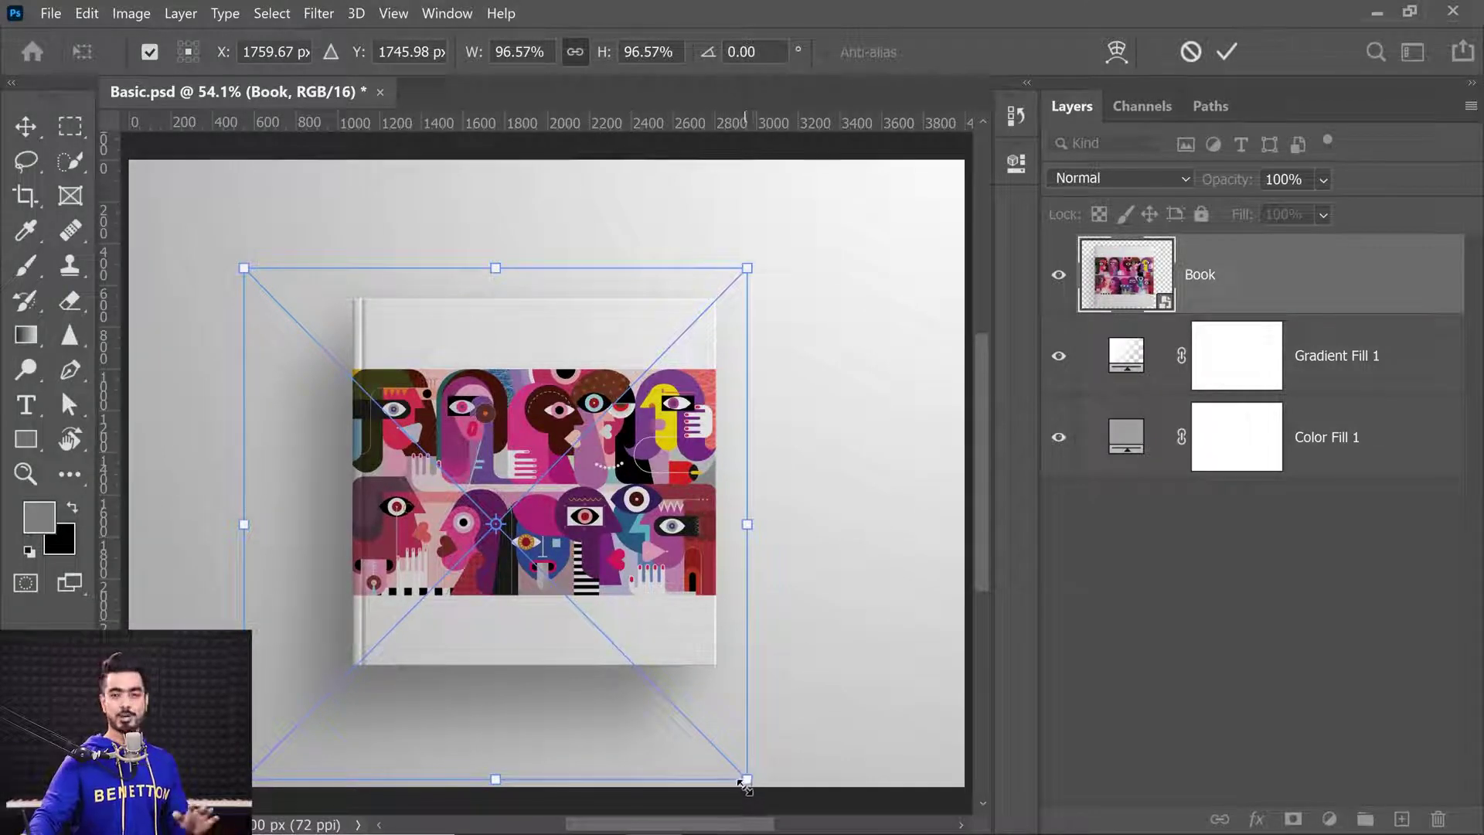
pyautogui.moveTo(750, 785); pyautogui.dragTo(751, 783)
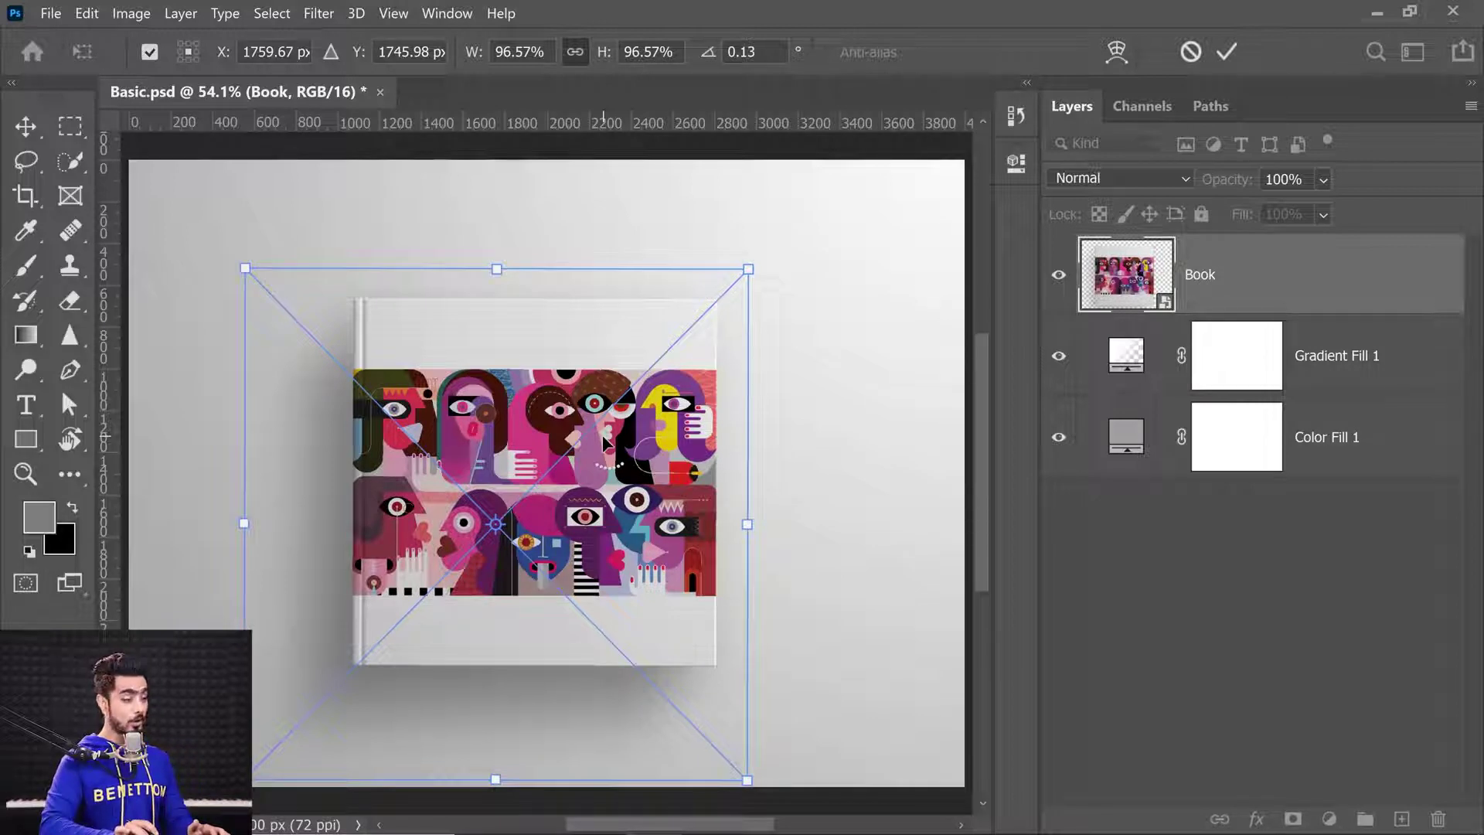
pyautogui.press('Return')
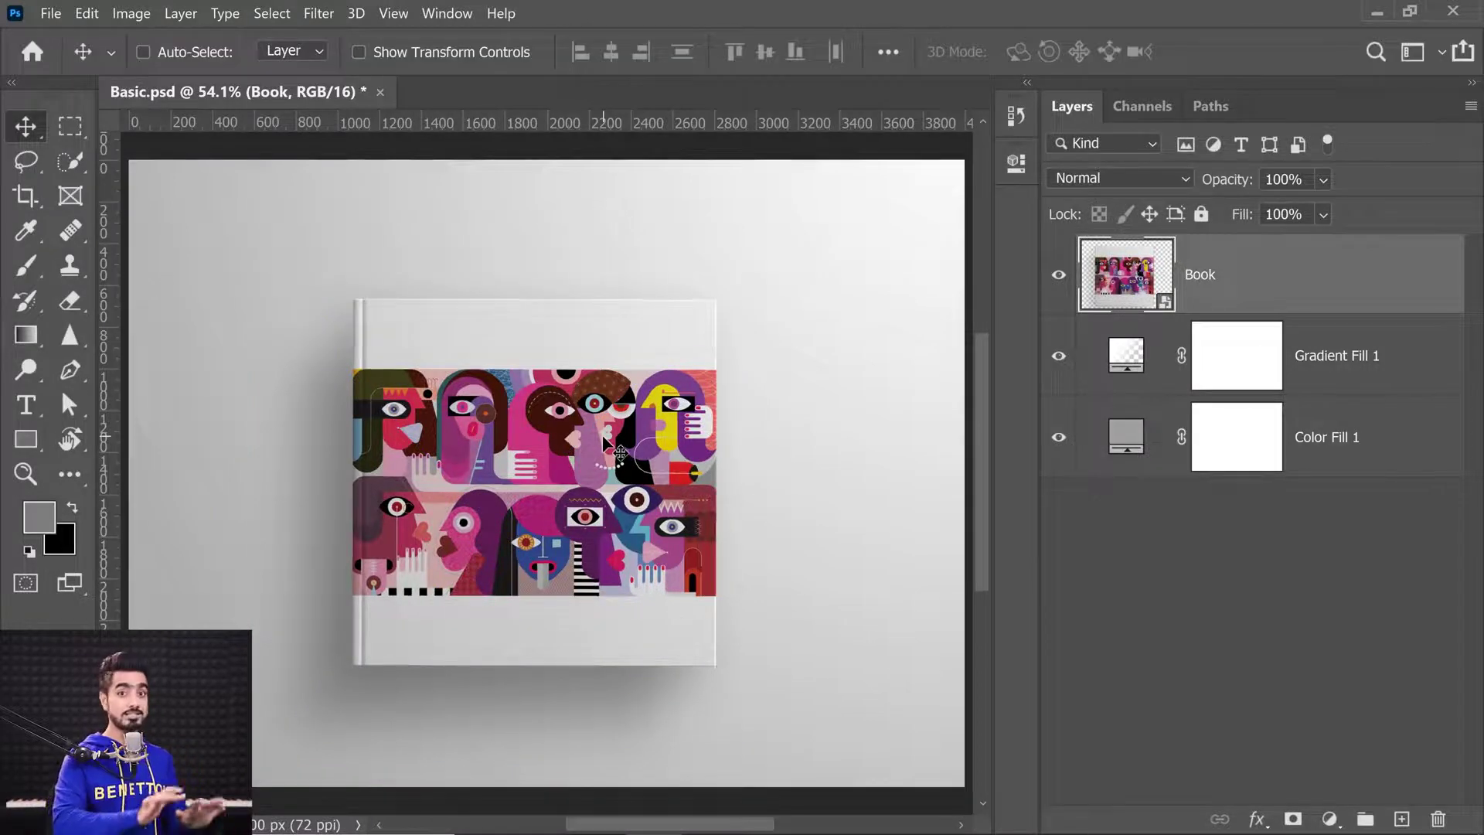
pyautogui.hotkey('ctrl', 't')
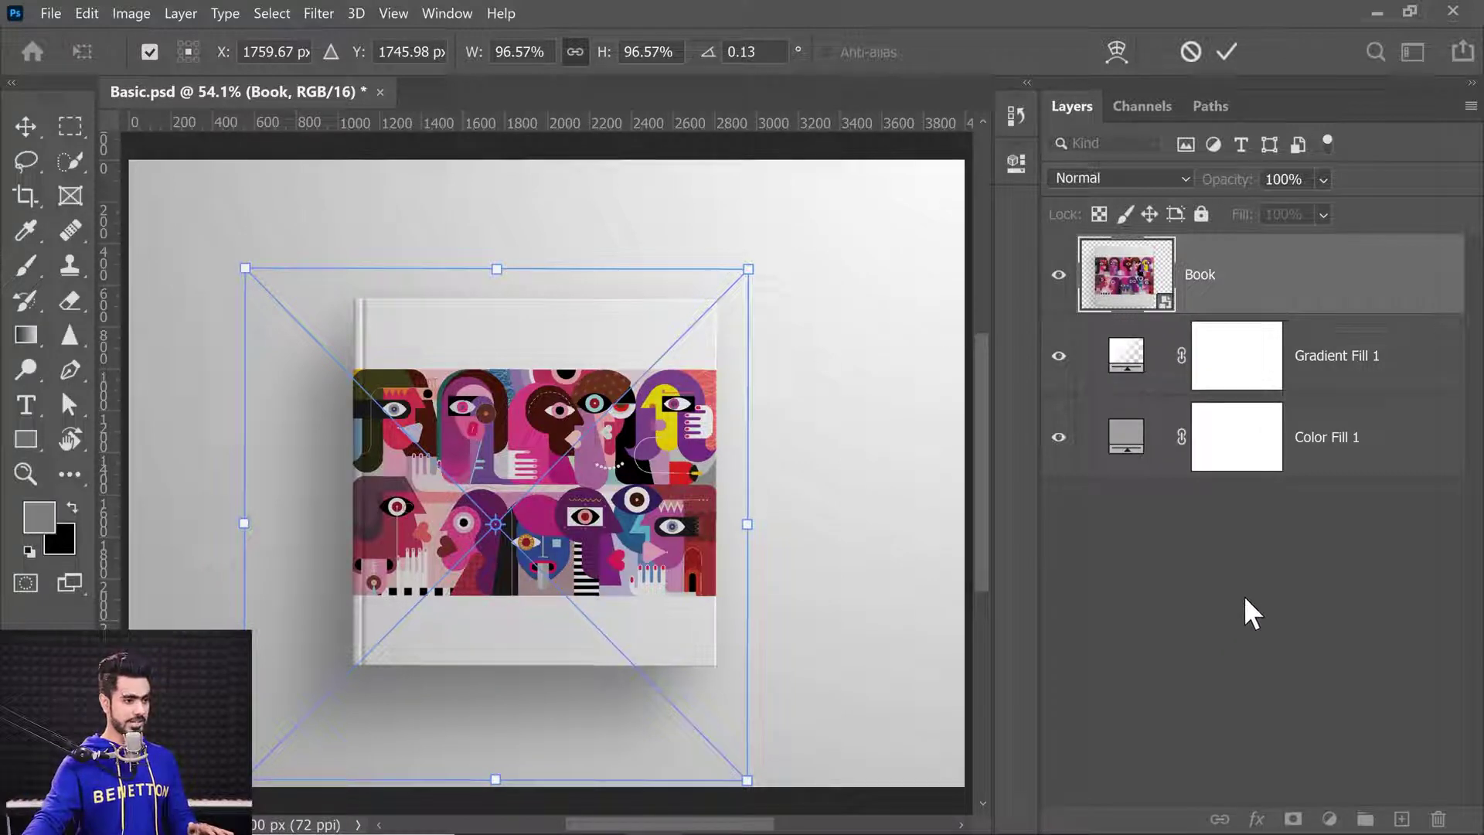
pyautogui.click(1252, 642)
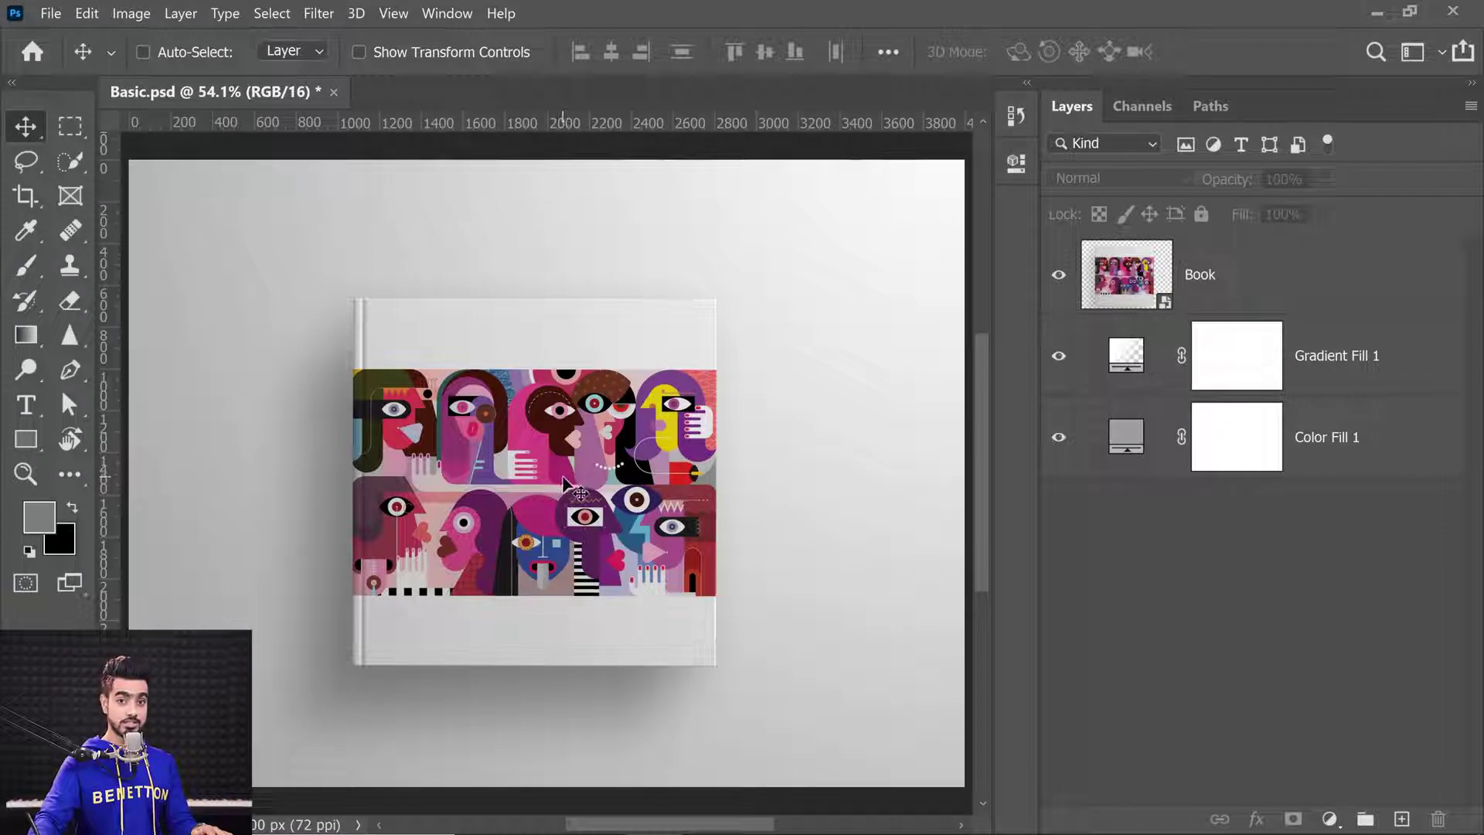
# Scale the Book layer with Edit > Transform > Scale and commit it.
pyautogui.click(1225, 298)
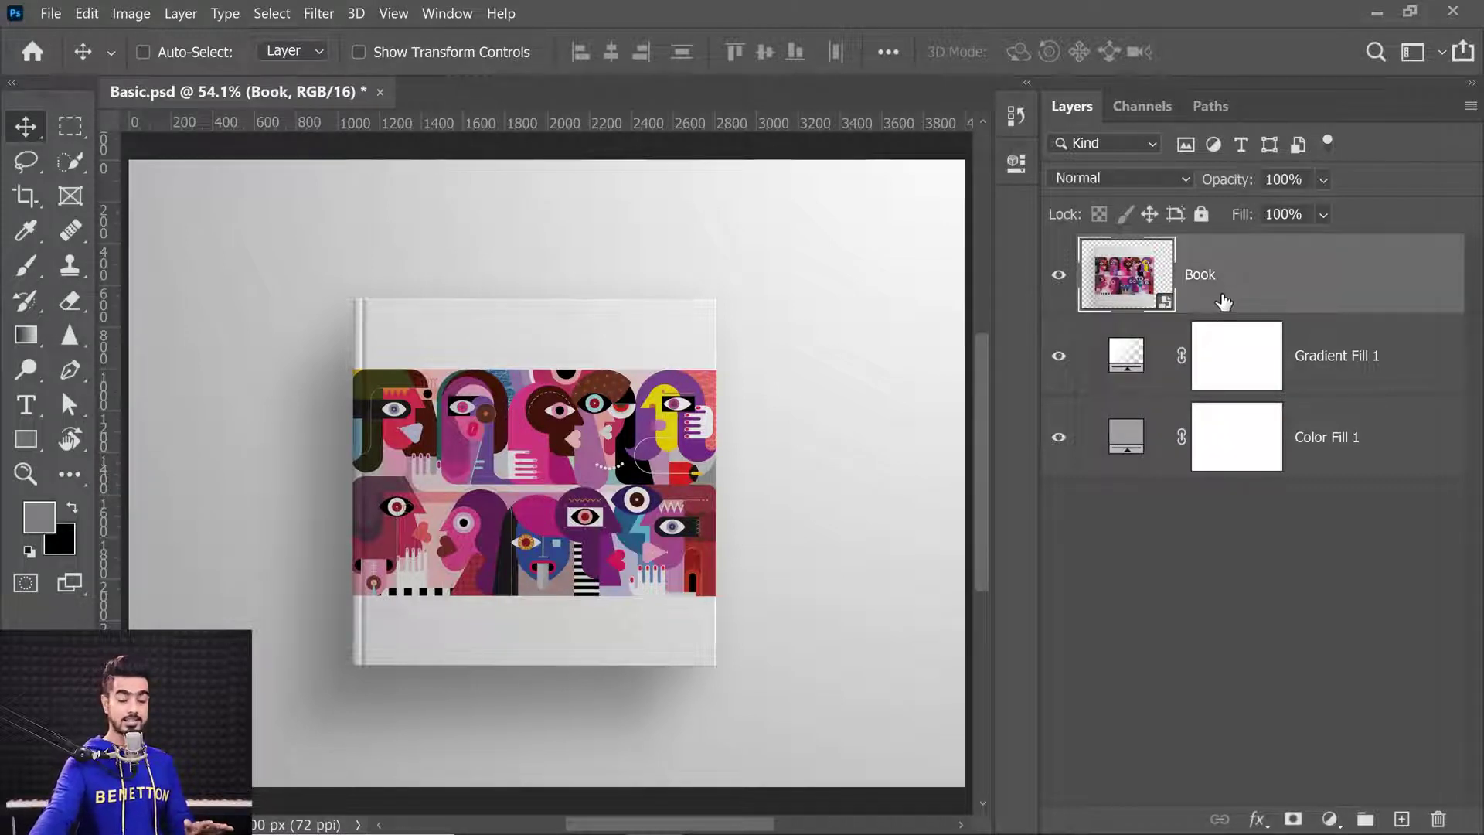
pyautogui.click(85, 12)
pyautogui.moveTo(224, 504)
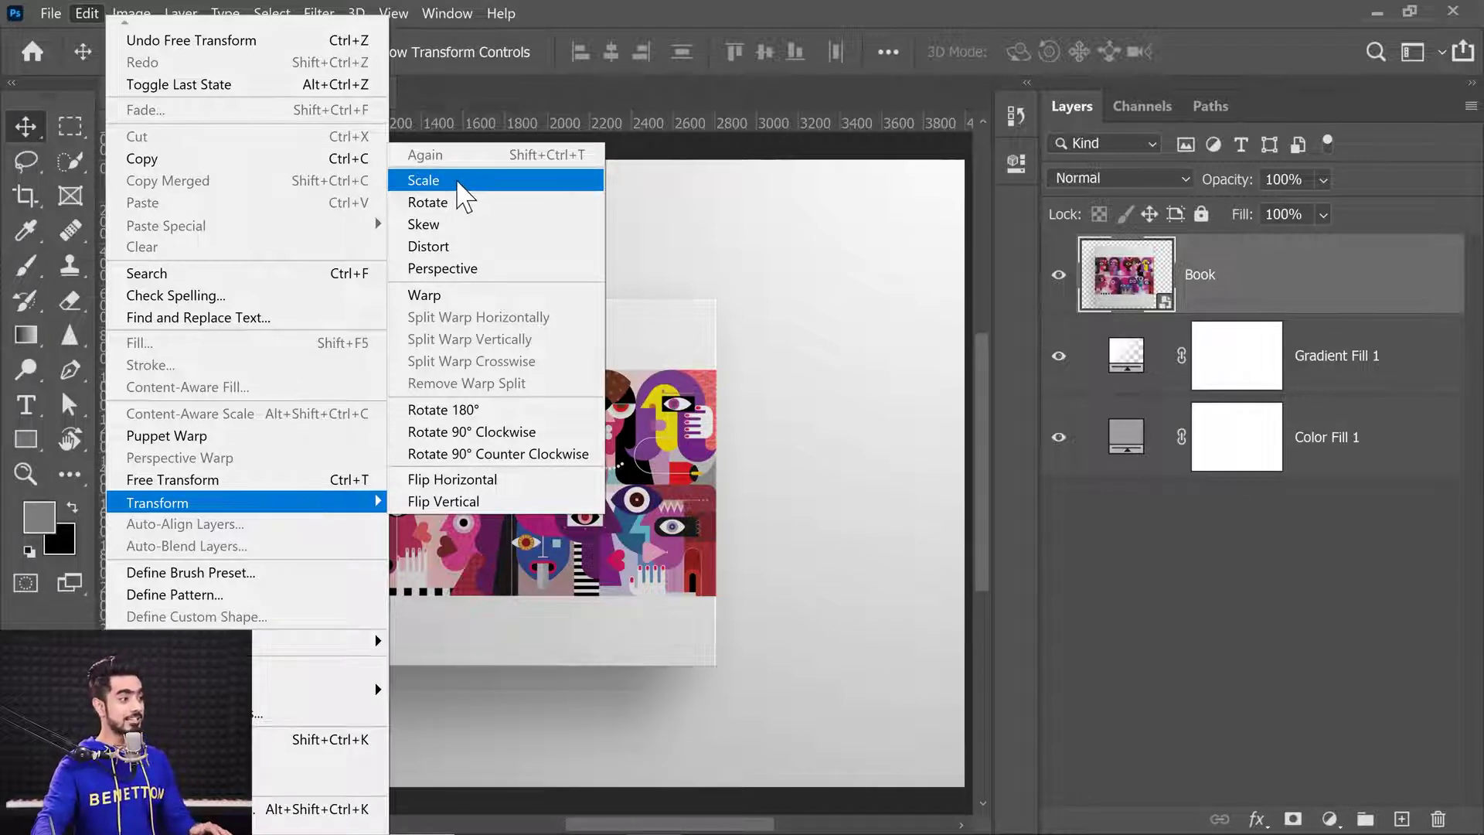
pyautogui.click(457, 182)
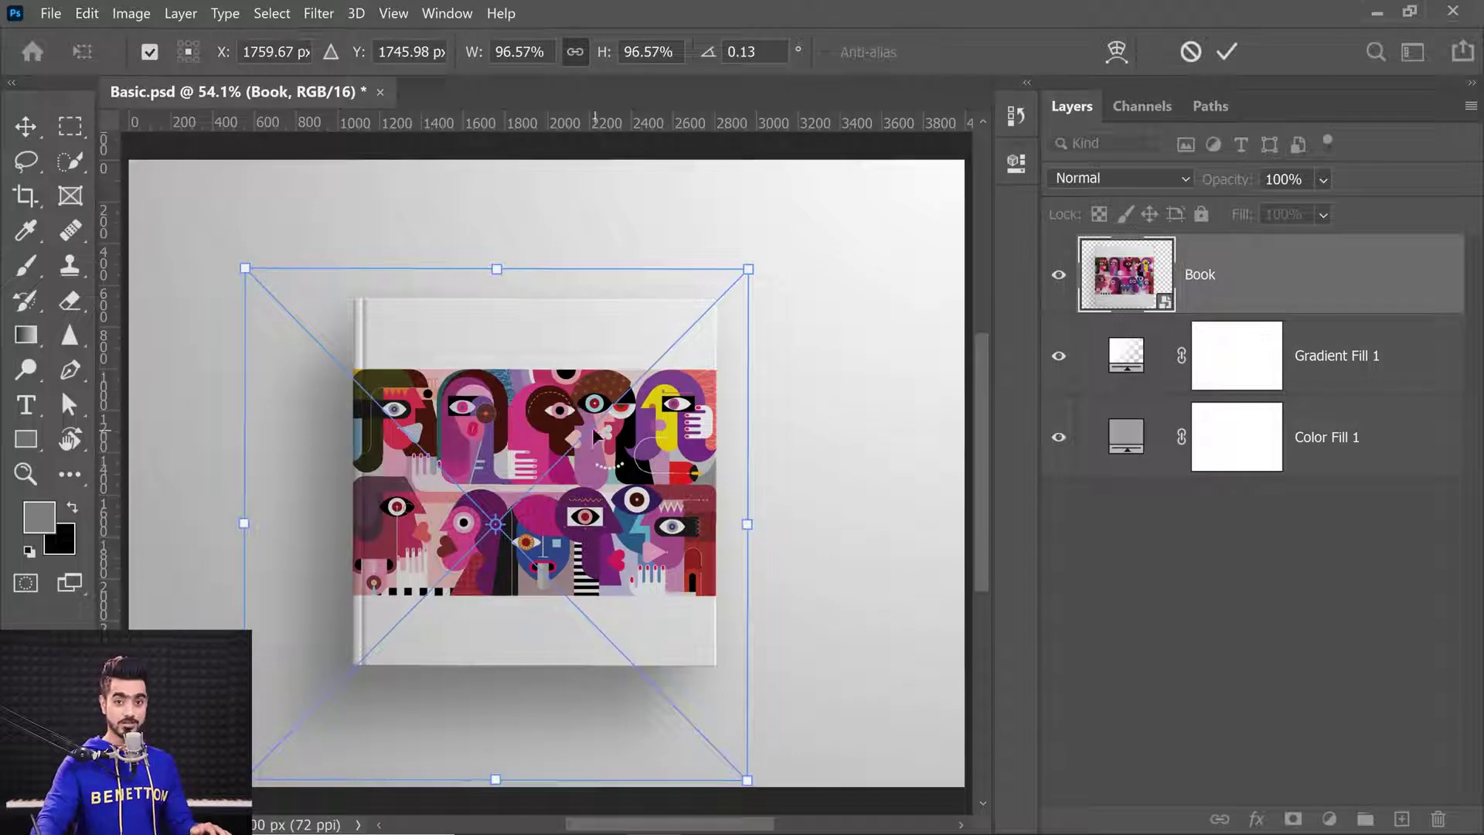
pyautogui.press('Return')
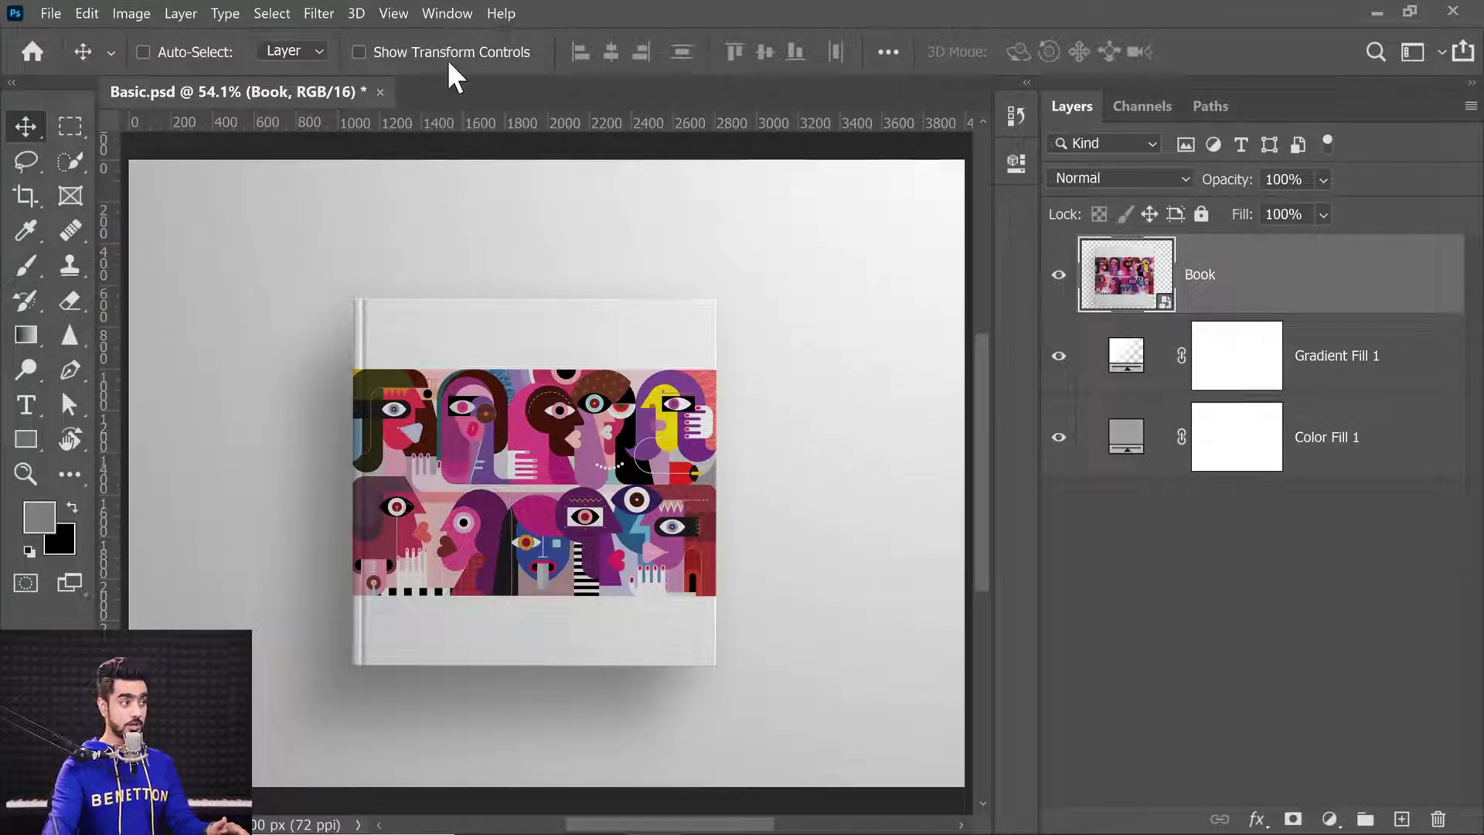
# Enable Show Transform Controls and resize the cover from its corner to roughly full size.
pyautogui.click(358, 52)
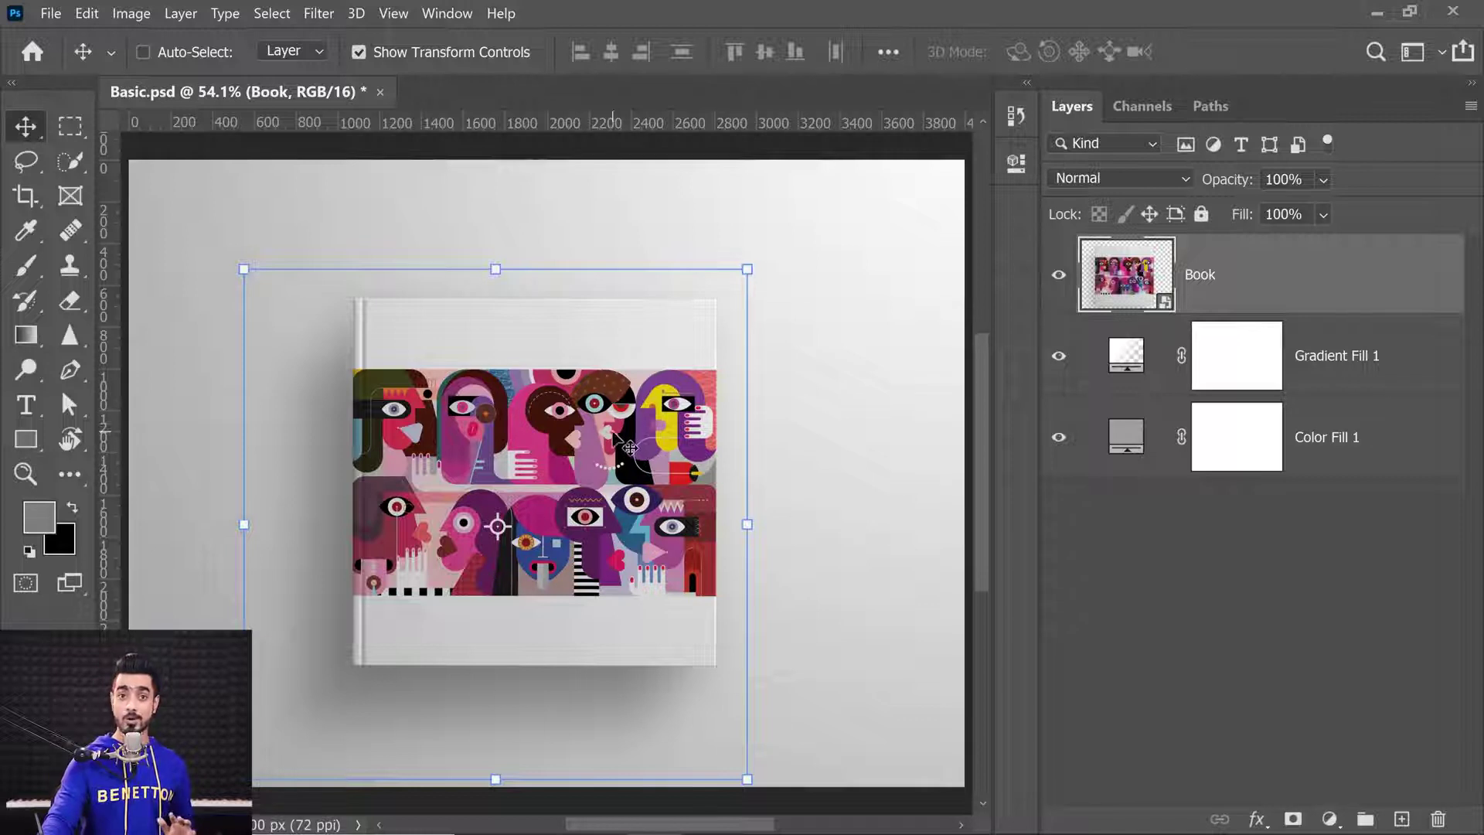
pyautogui.moveTo(747, 269)
pyautogui.mouseDown()
pyautogui.moveTo(719, 298)
pyautogui.moveTo(740, 264)
pyautogui.mouseUp()
pyautogui.press('Return')
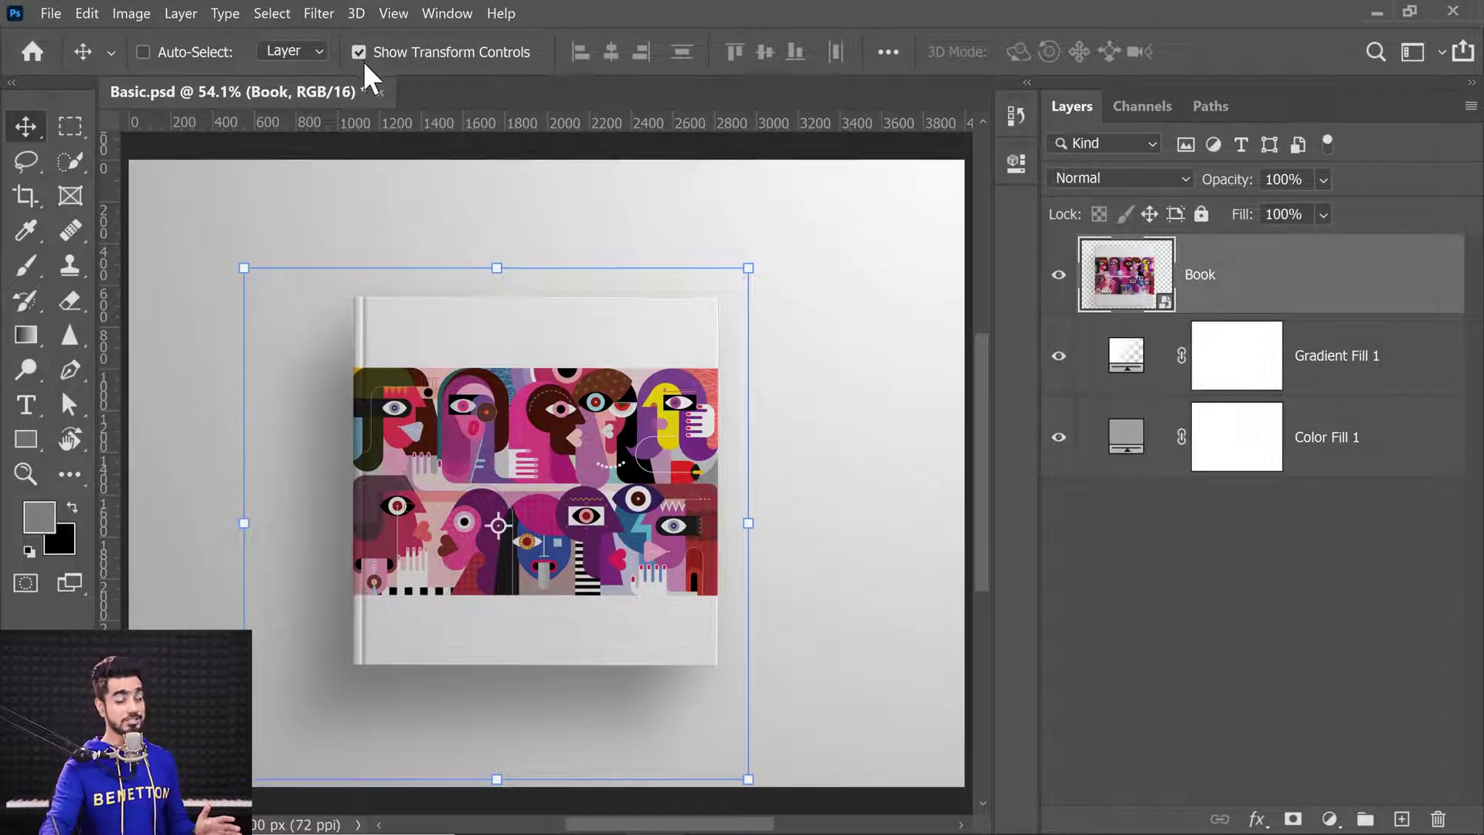
# Select the Book layer and add a new empty Layer 1 above it.
pyautogui.click(1340, 374)
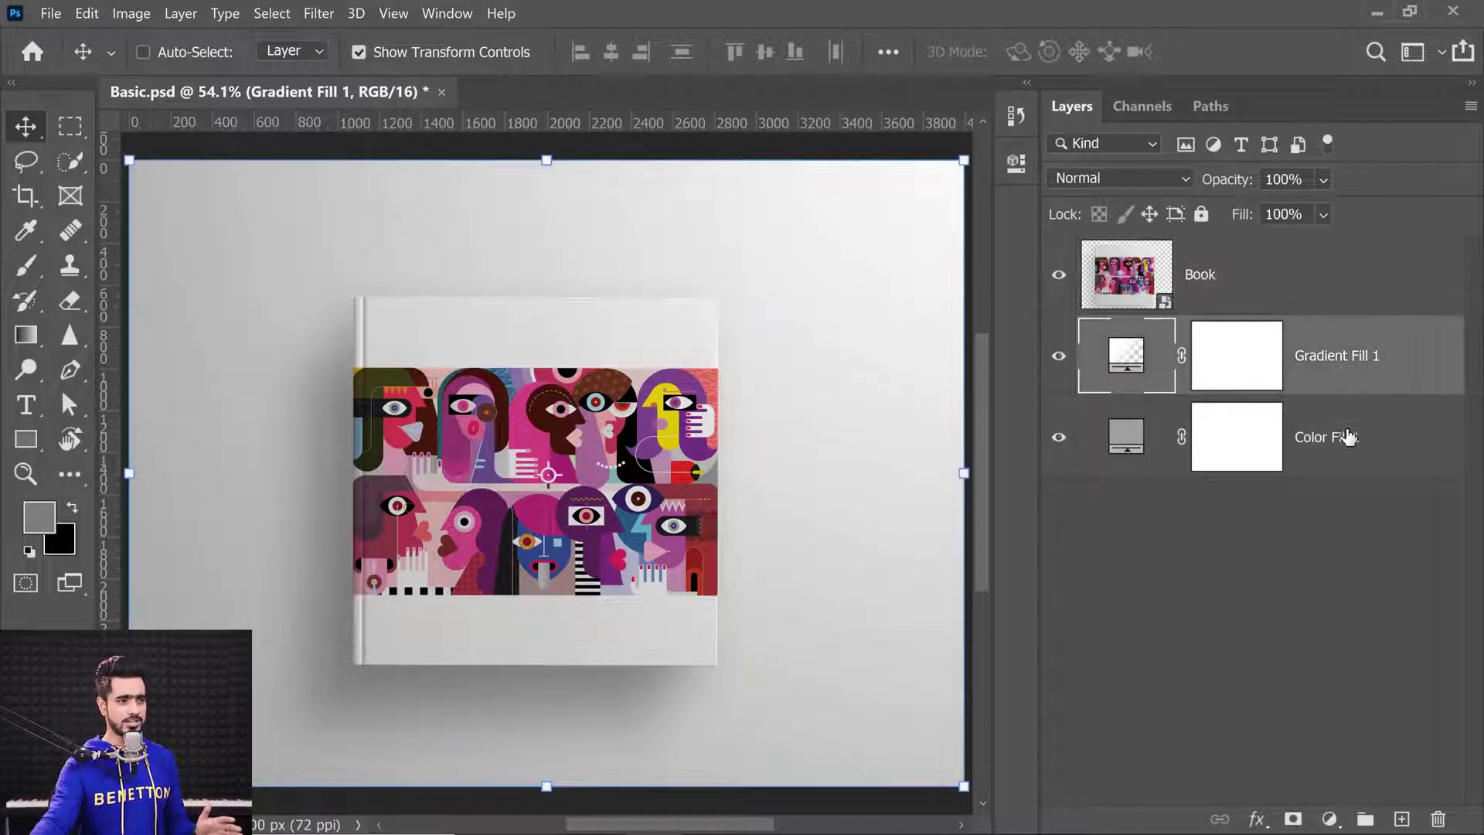
pyautogui.click(1347, 437)
pyautogui.click(1336, 370)
pyautogui.click(1325, 298)
pyautogui.click(1343, 374)
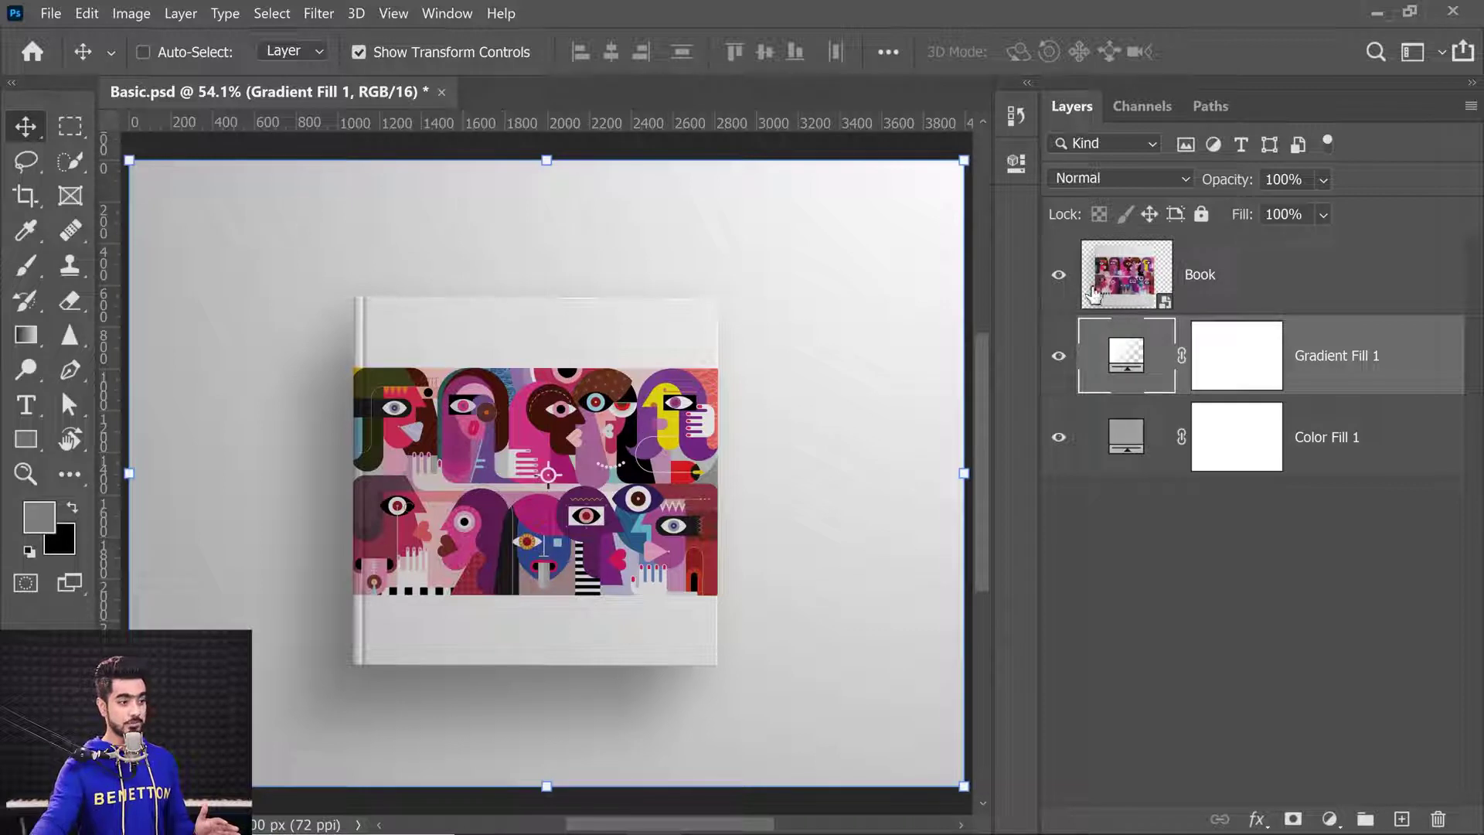
pyautogui.click(1094, 294)
pyautogui.click(1401, 818)
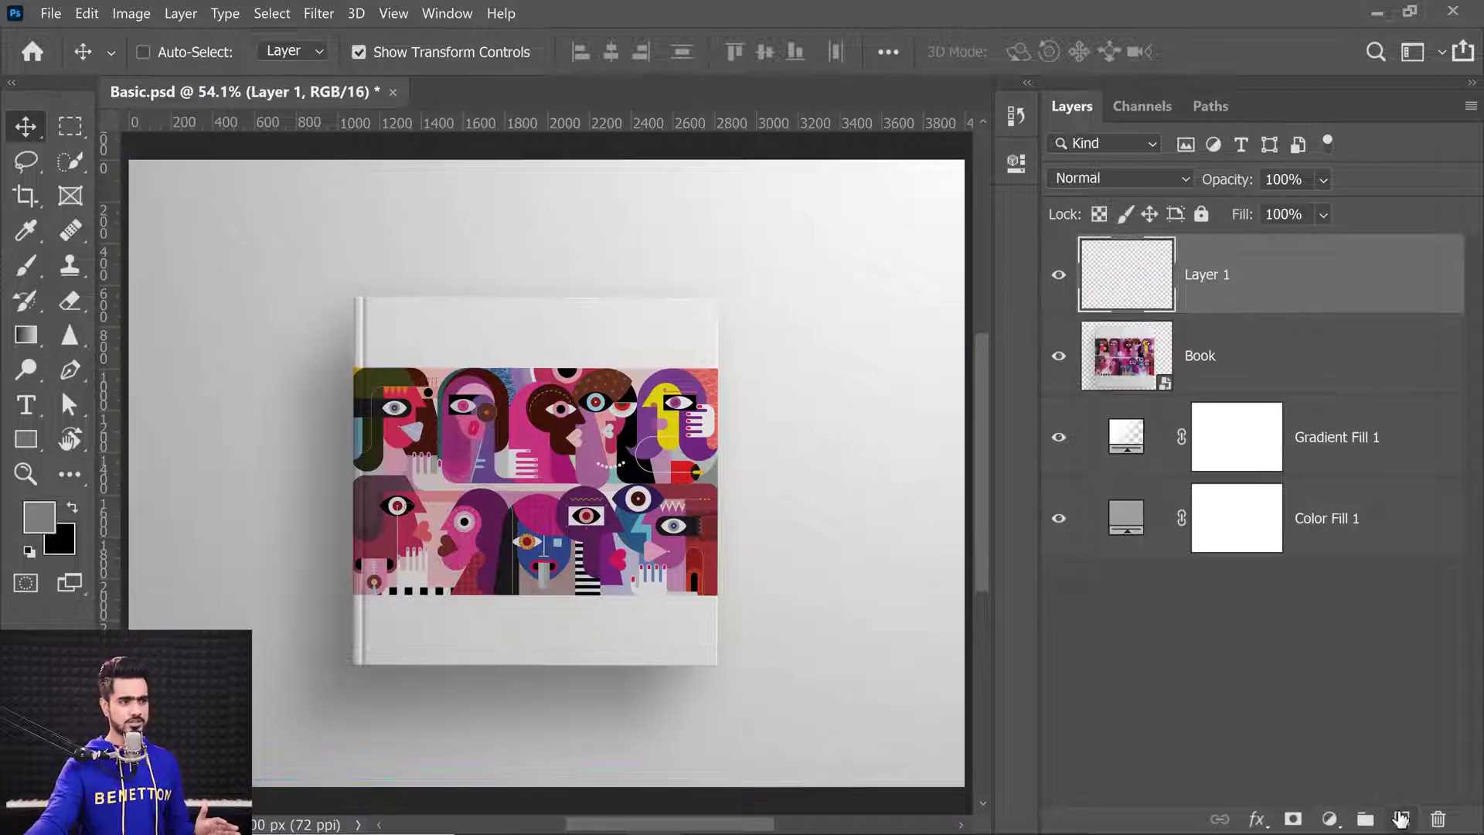
# Paint a large grey zigzag scribble, then turn off Show Transform Controls and delete Layer 1.
pyautogui.click(26, 265)
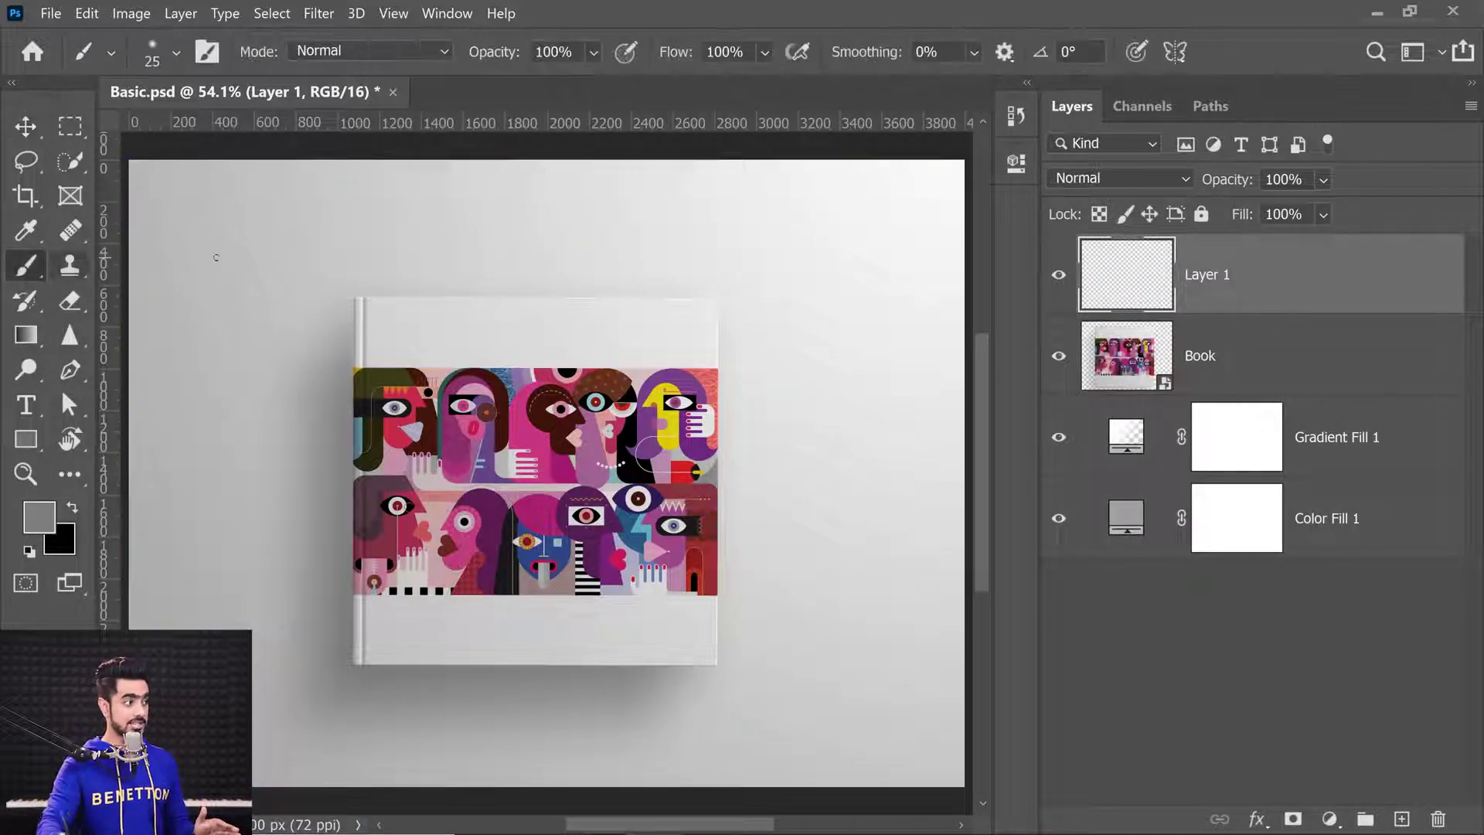
pyautogui.keyDown('alt'); pyautogui.rightClick(461, 311); pyautogui.keyUp('alt')
pyautogui.moveTo(487, 225)
pyautogui.mouseDown()
pyautogui.moveTo(572, 328)
pyautogui.moveTo(367, 661)
pyautogui.moveTo(595, 699)
pyautogui.mouseUp()
pyautogui.click(26, 126)
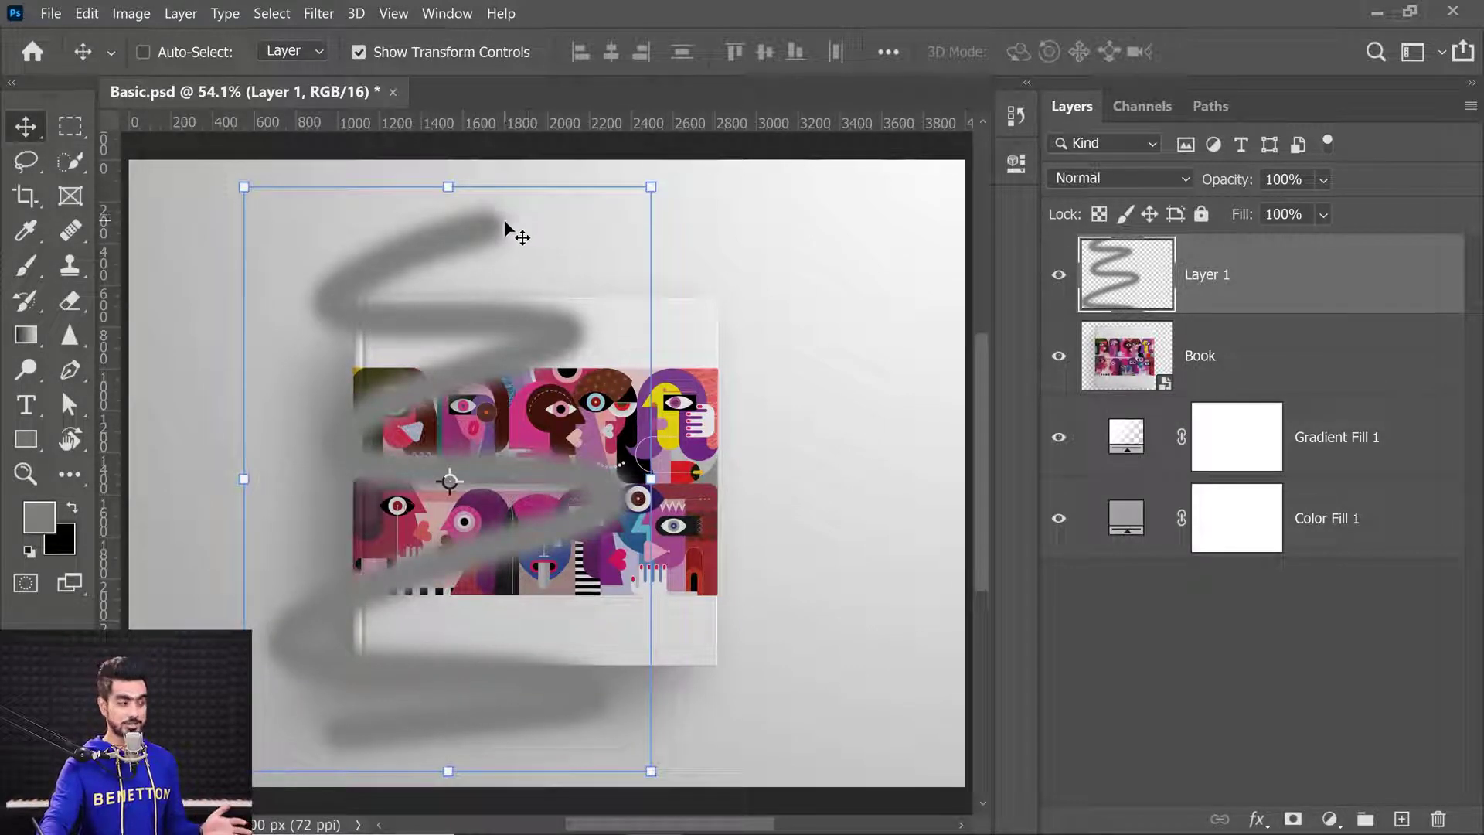
pyautogui.click(358, 52)
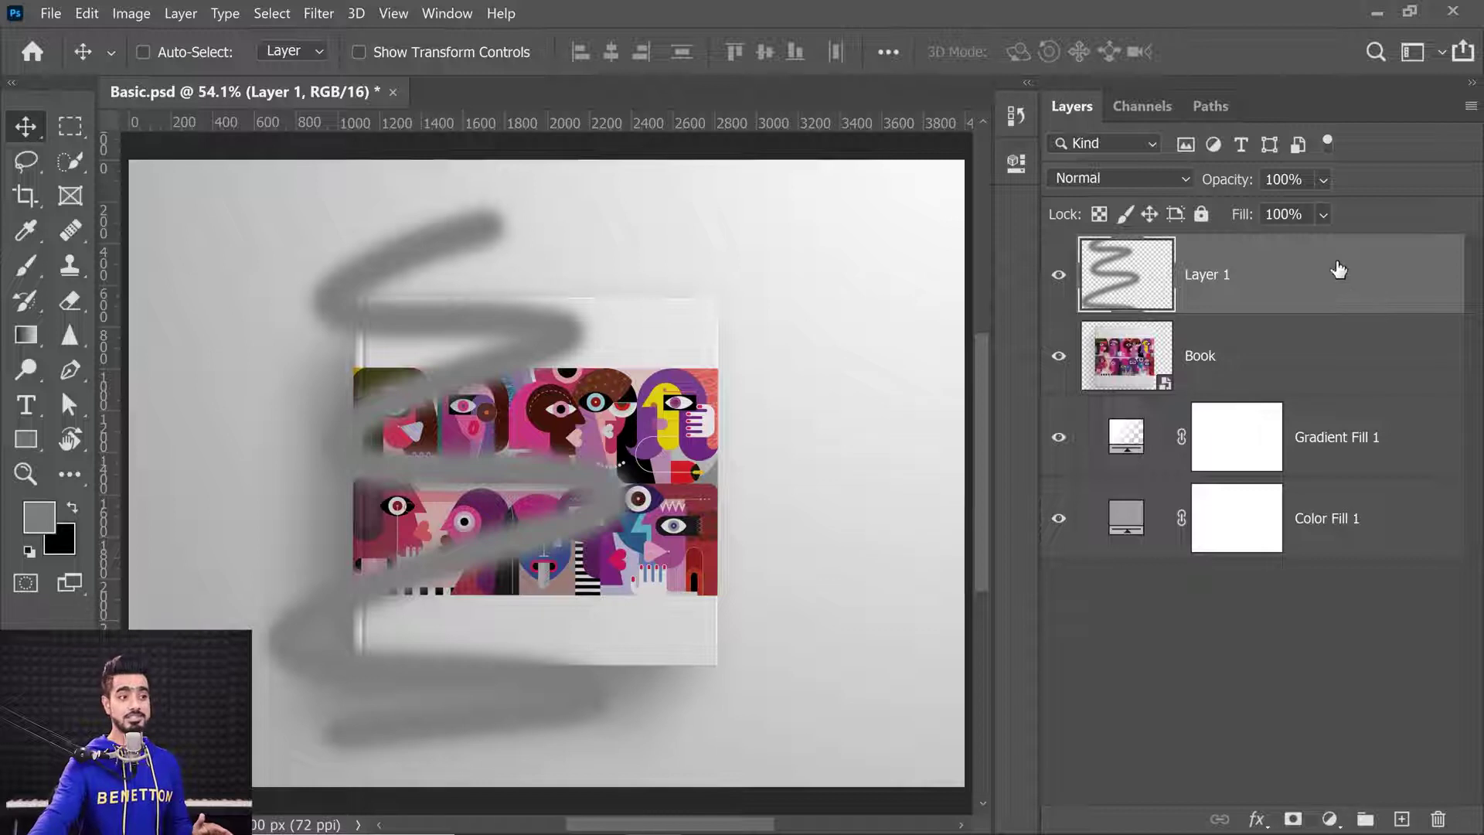
pyautogui.moveTo(1338, 271)
pyautogui.mouseDown()
pyautogui.moveTo(1404, 761)
pyautogui.moveTo(1437, 819)
pyautogui.mouseUp()
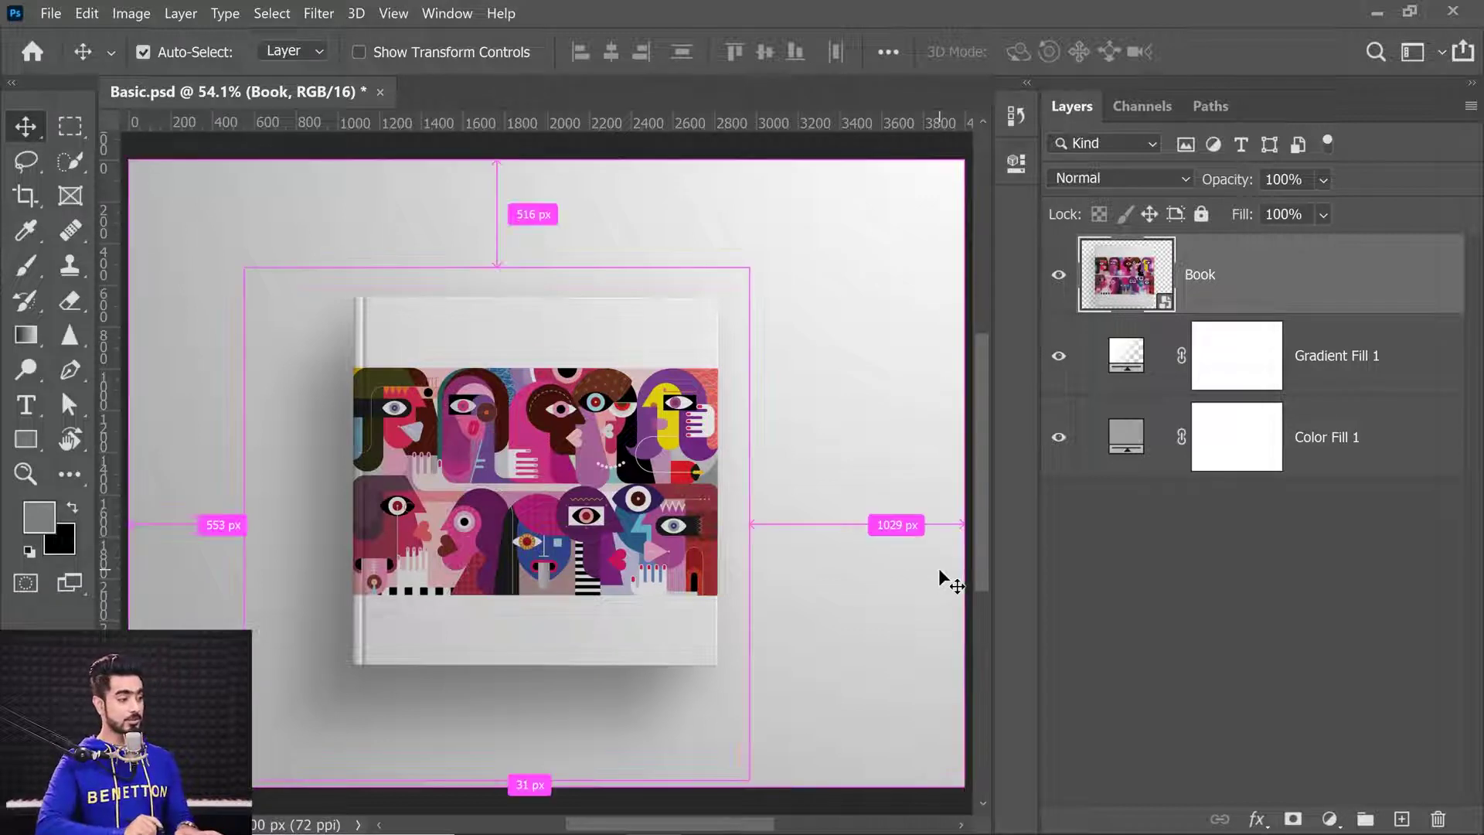
# Resize the Book cover non-proportionally from its corner, making it taller and narrower, and commit.
pyautogui.hotkey('ctrl', 't')
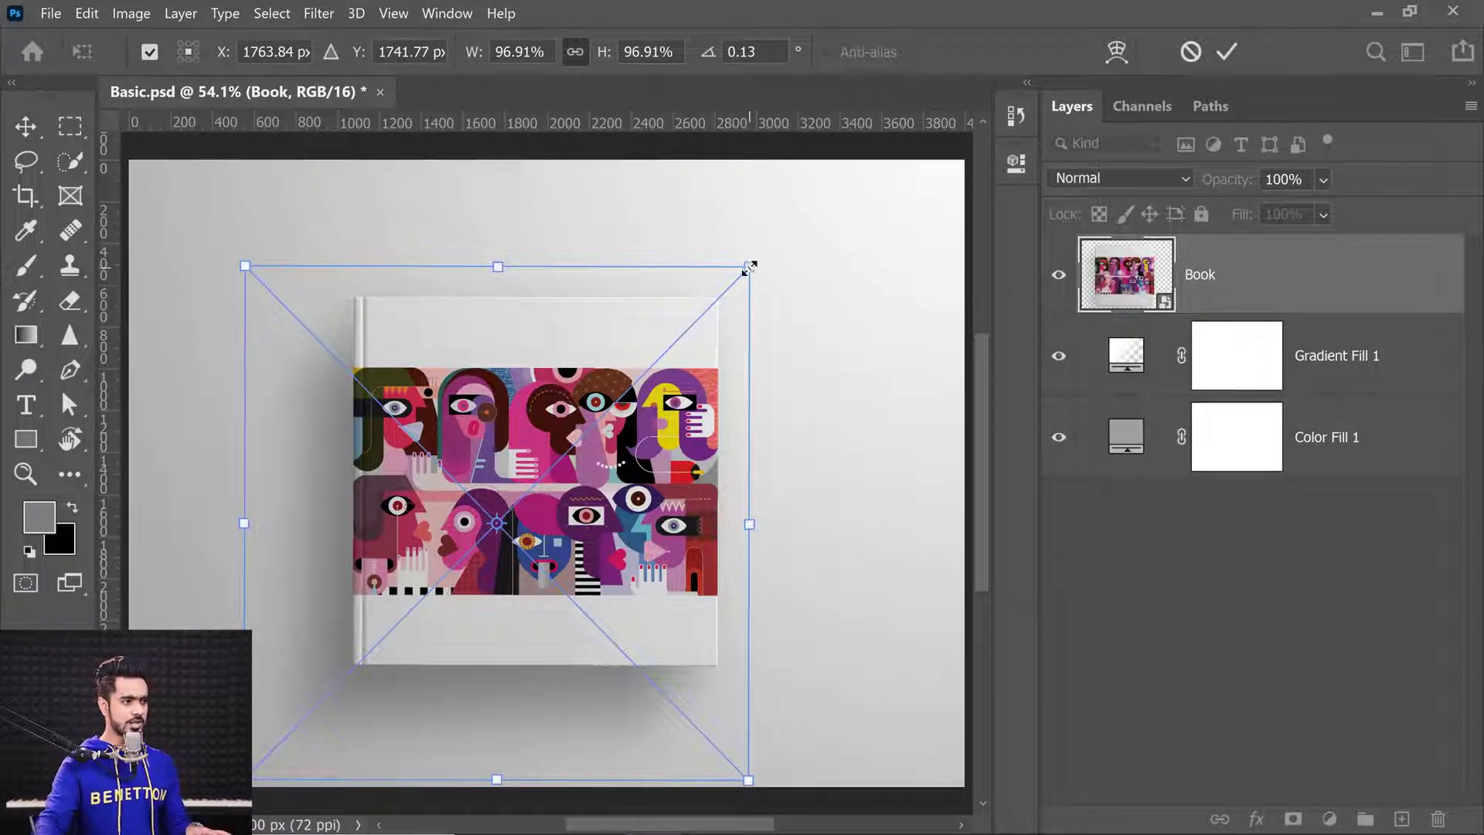
pyautogui.moveTo(749, 267)
pyautogui.mouseDown()
pyautogui.moveTo(690, 317)
pyautogui.moveTo(789, 223)
pyautogui.moveTo(682, 324)
pyautogui.moveTo(795, 213)
pyautogui.moveTo(672, 331)
pyautogui.moveTo(795, 220)
pyautogui.moveTo(713, 292)
pyautogui.moveTo(732, 274)
pyautogui.mouseUp()
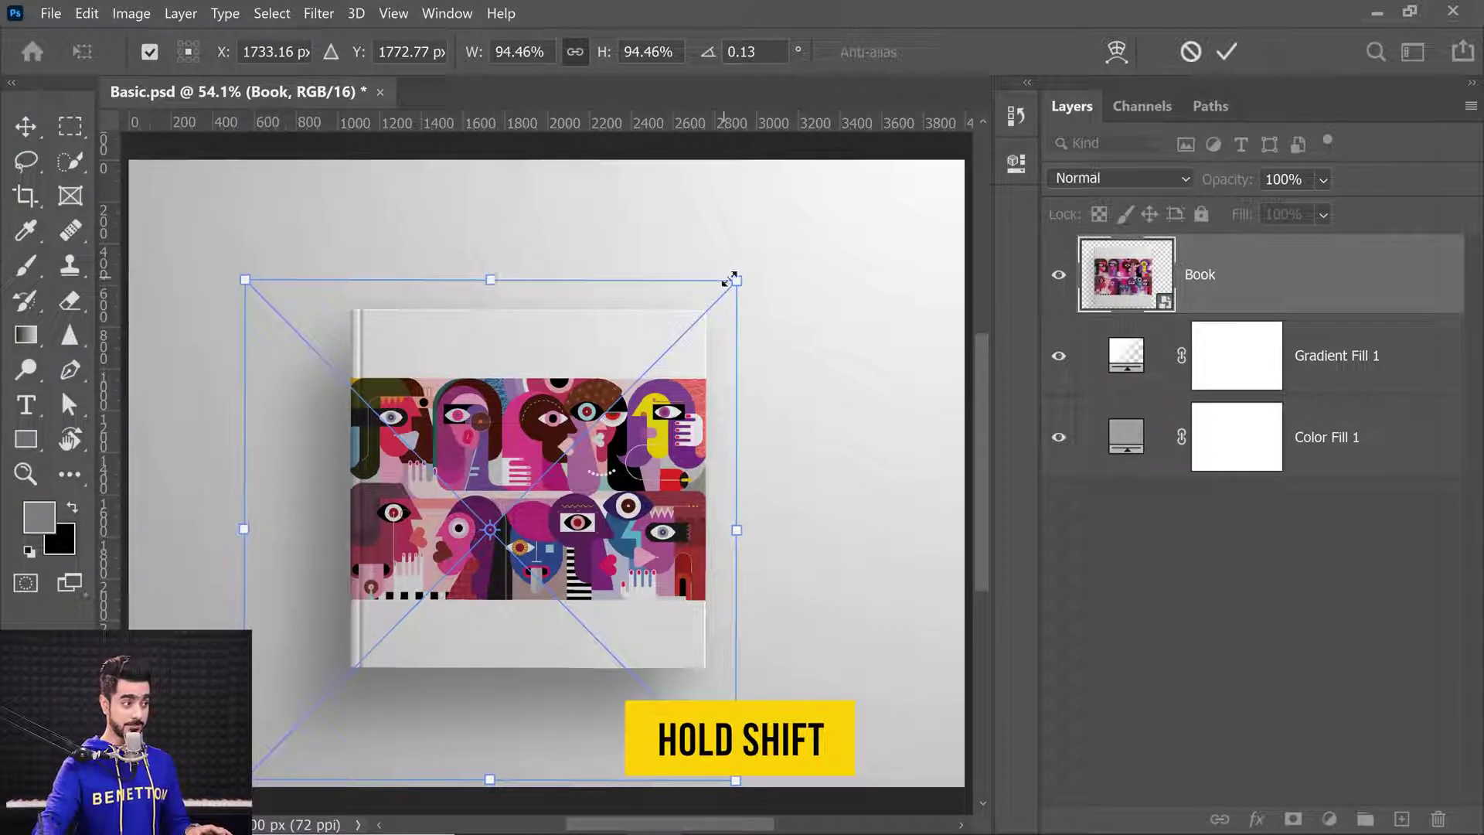
pyautogui.moveTo(731, 283); pyautogui.dragTo(739, 236)
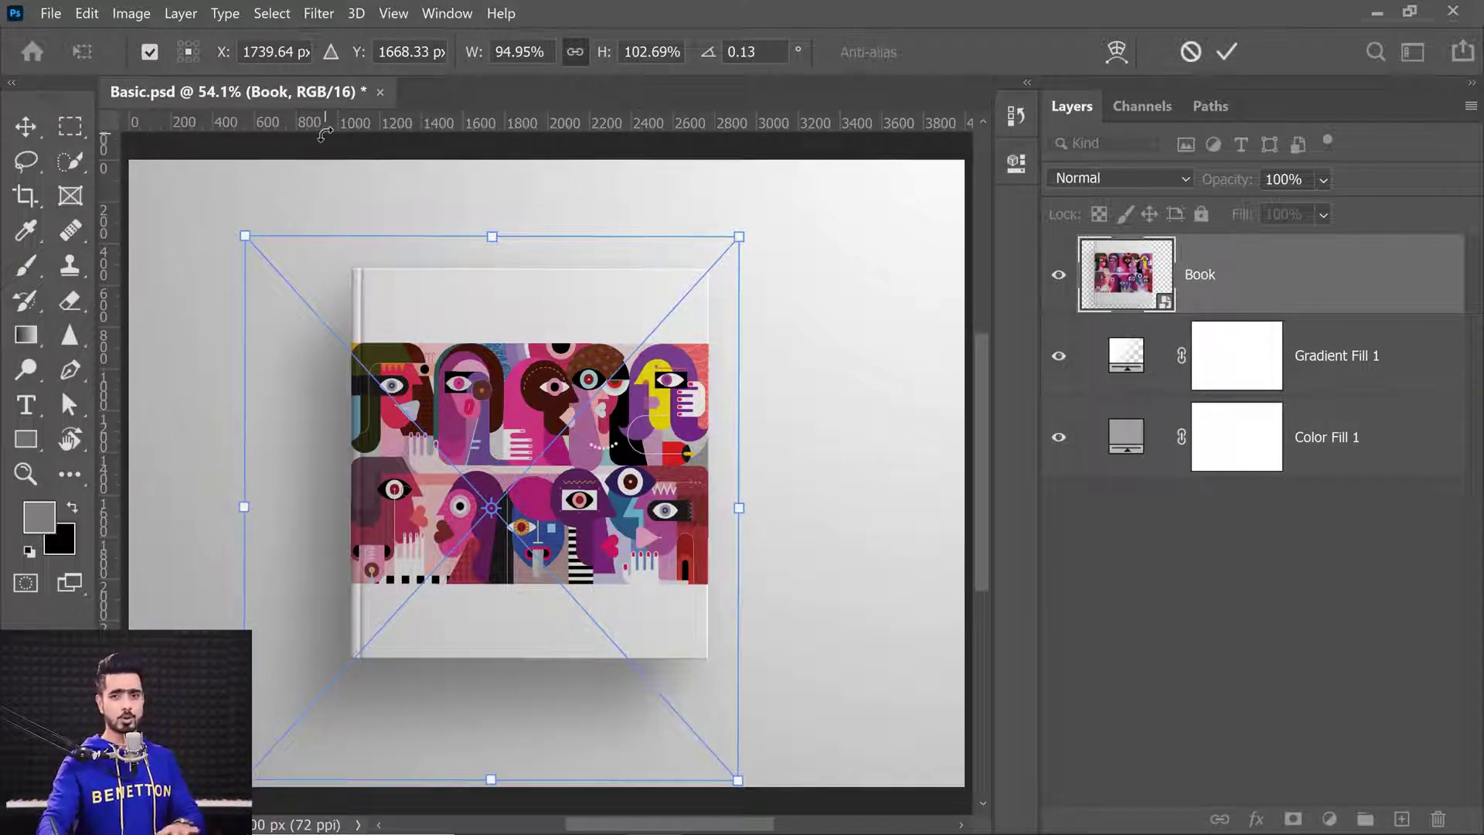
pyautogui.press('Return')
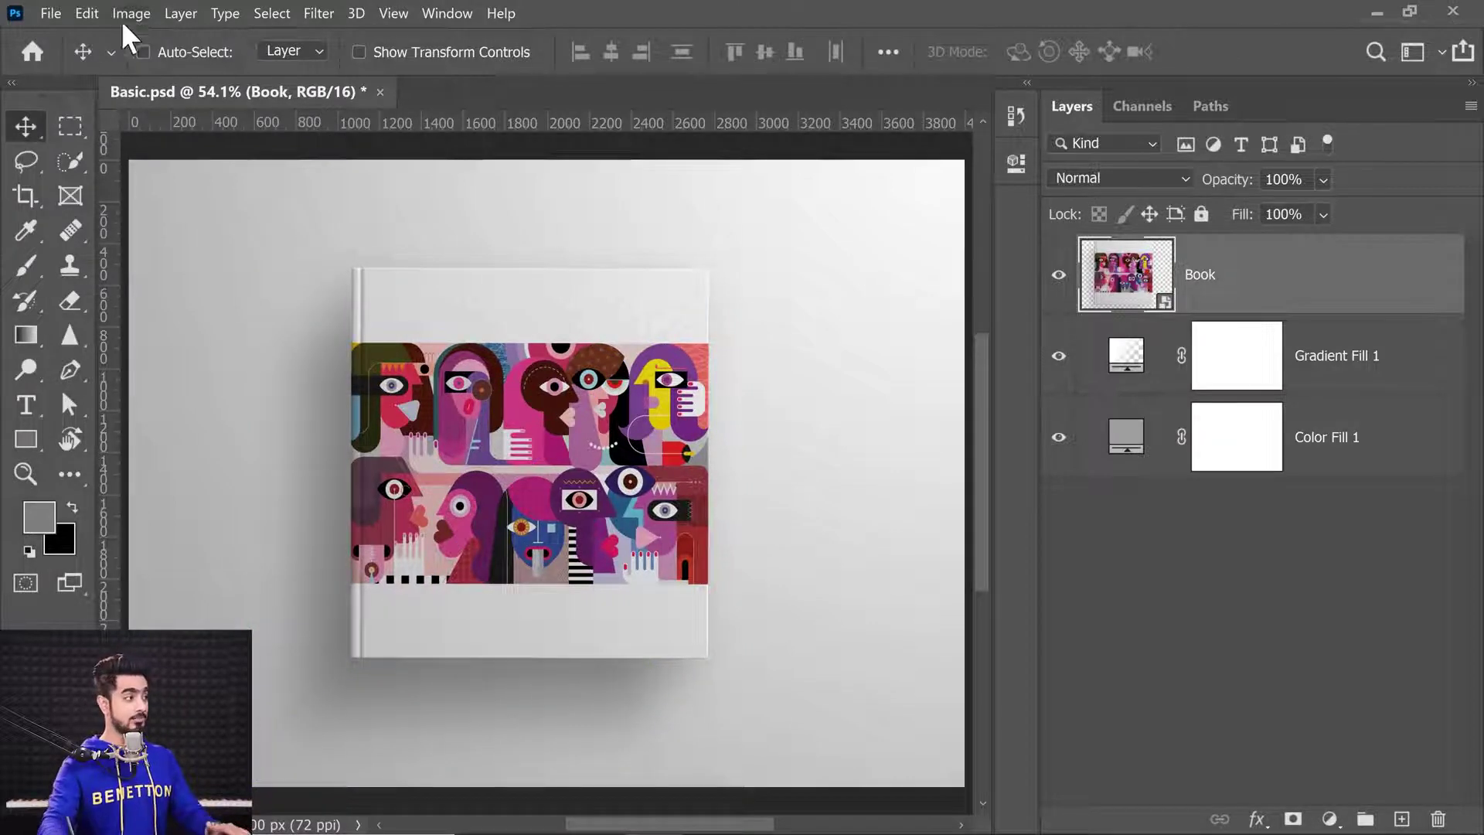
pyautogui.click(88, 15)
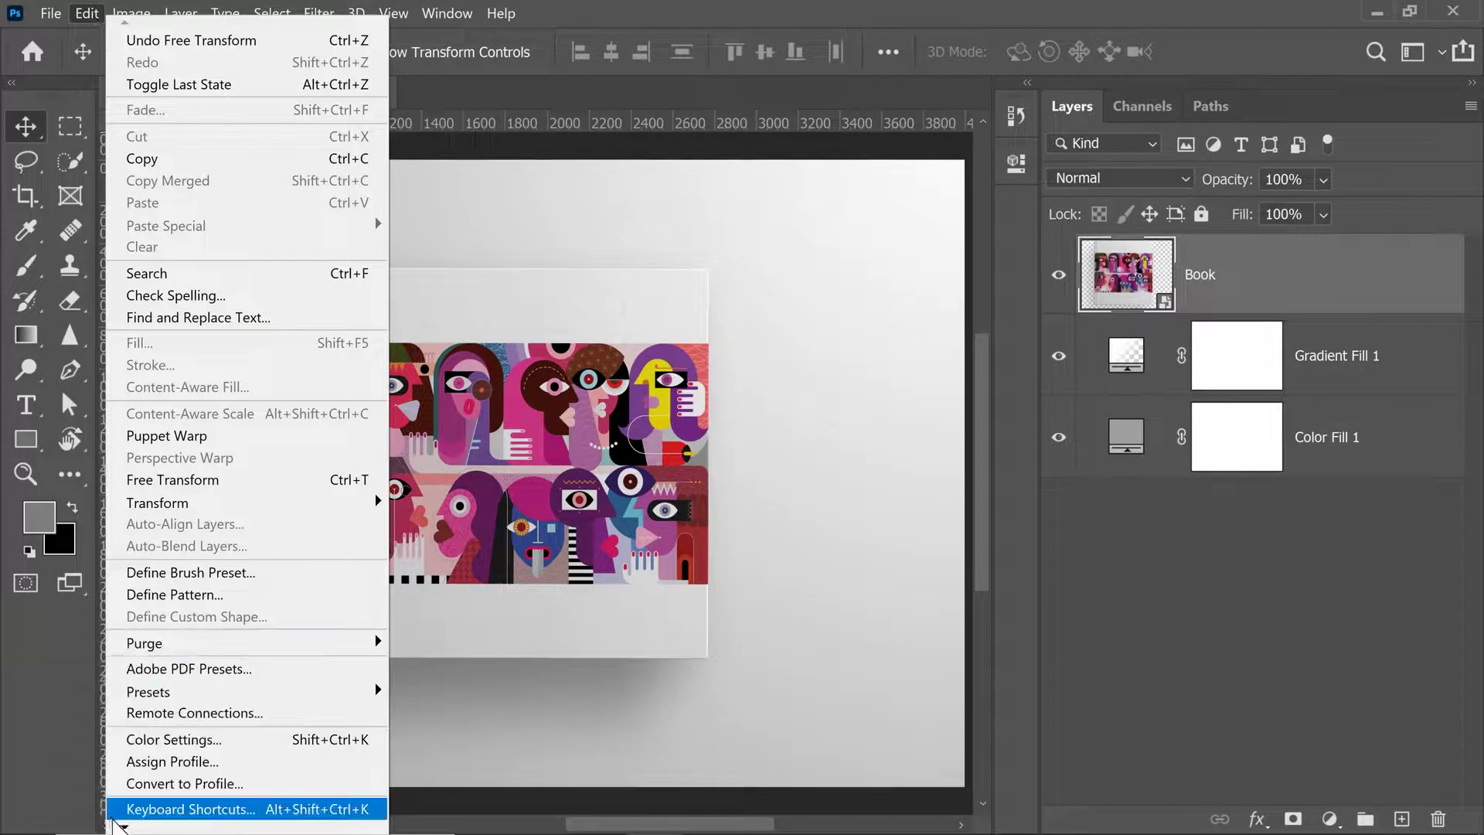
pyautogui.moveTo(122, 825)
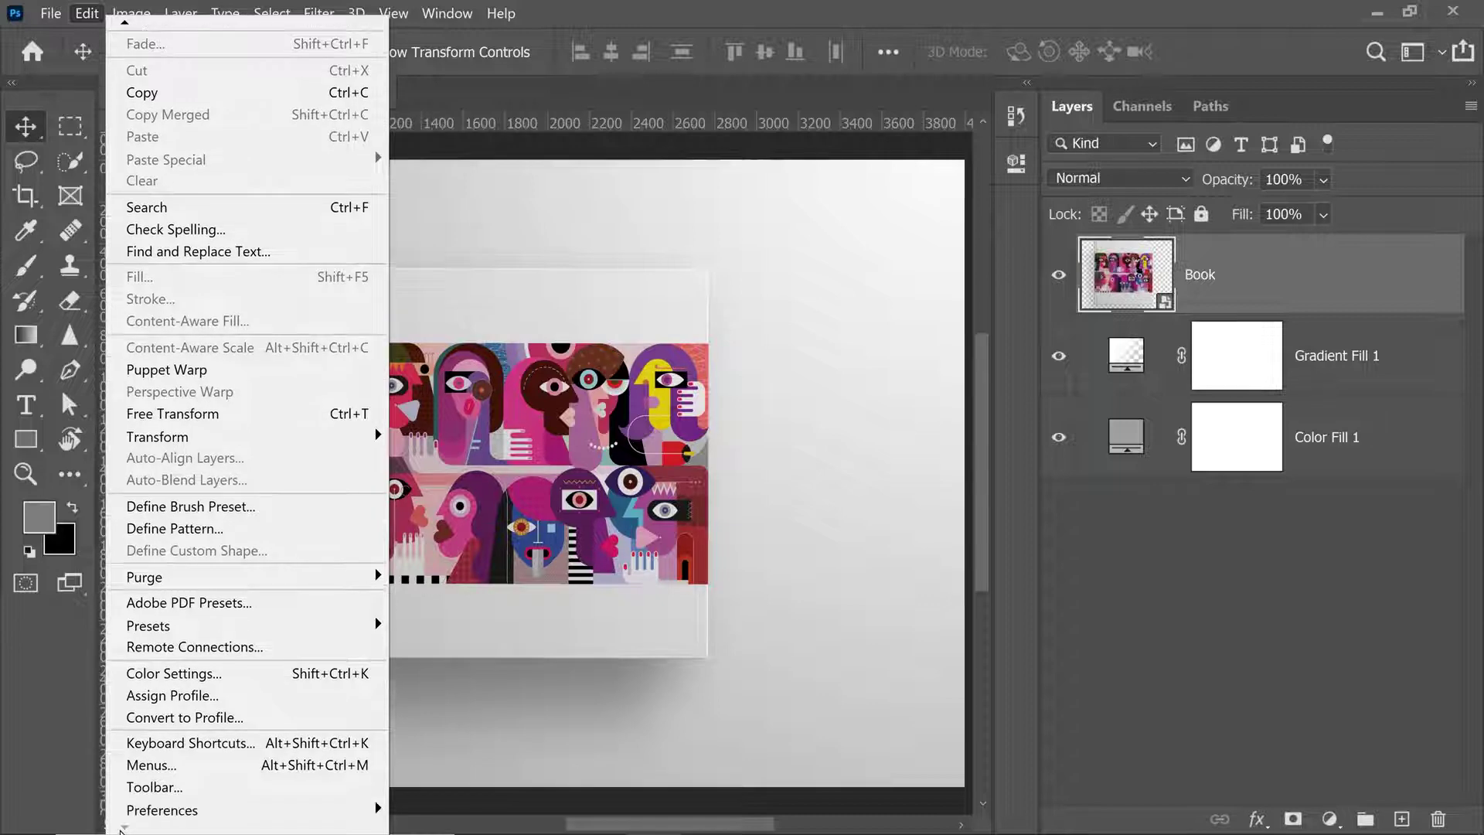
pyautogui.moveTo(301, 809)
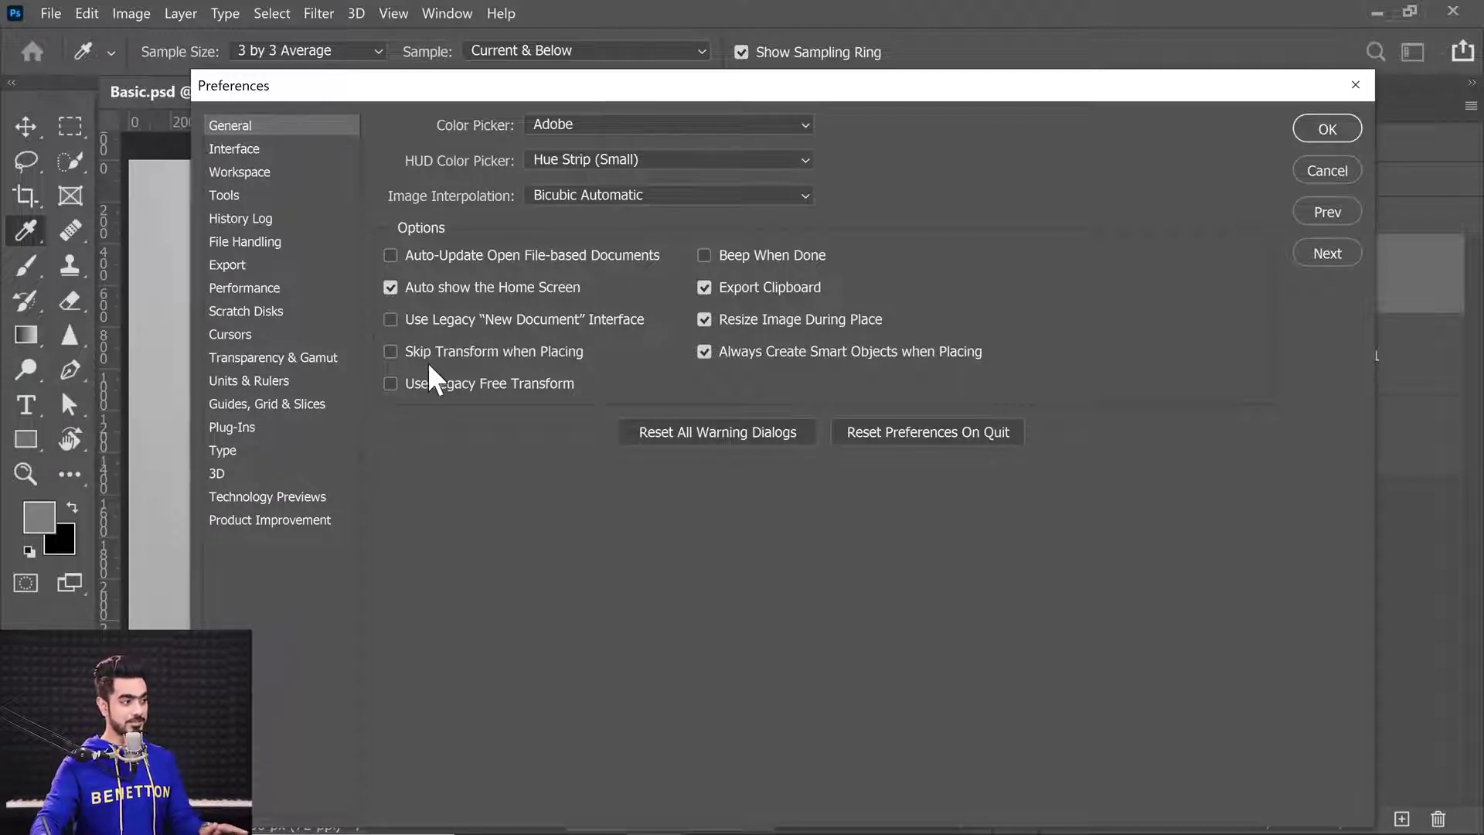
pyautogui.moveTo(502, 97); pyautogui.dragTo(519, 180)
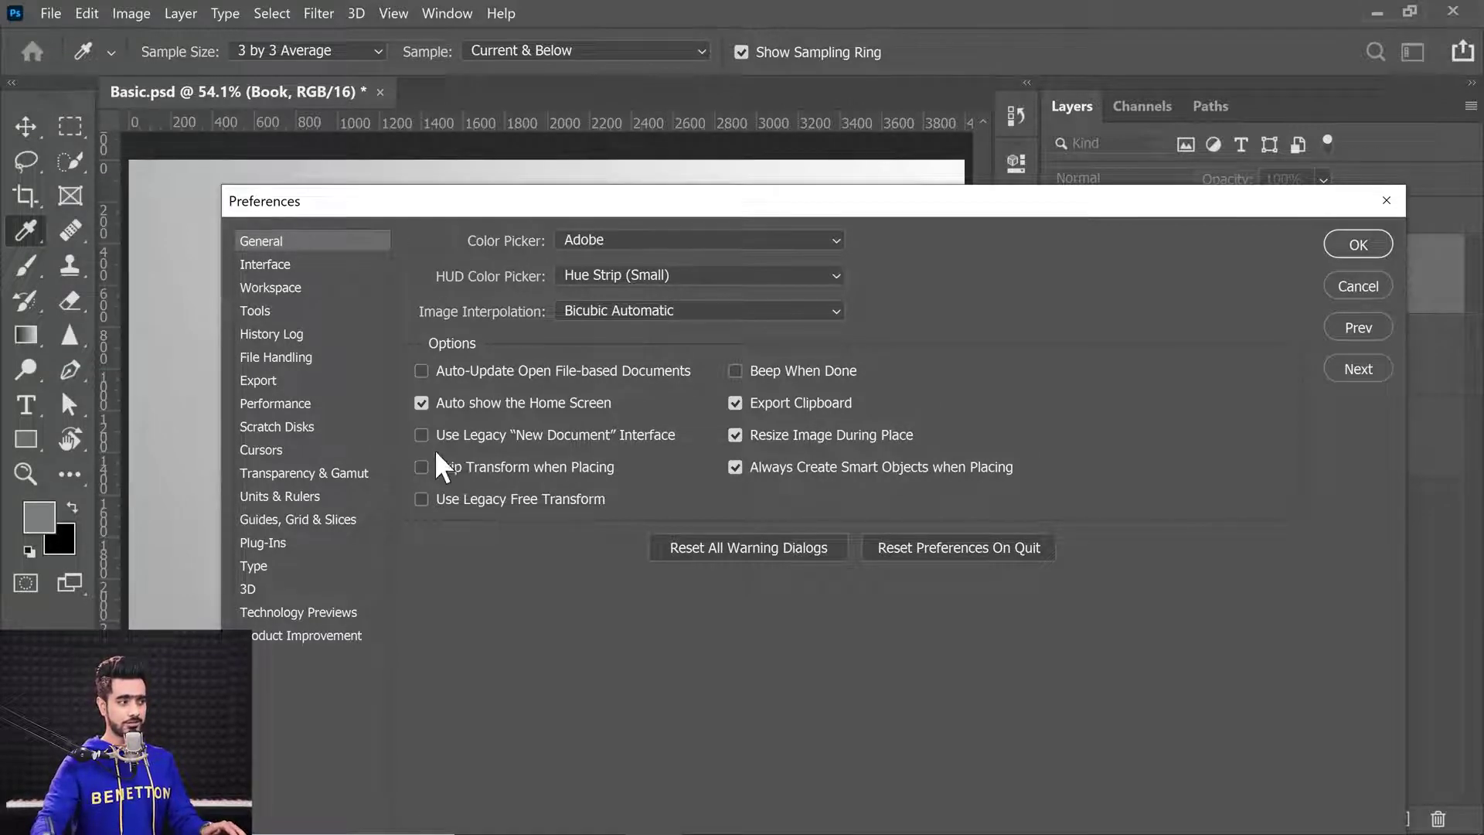
pyautogui.click(421, 499)
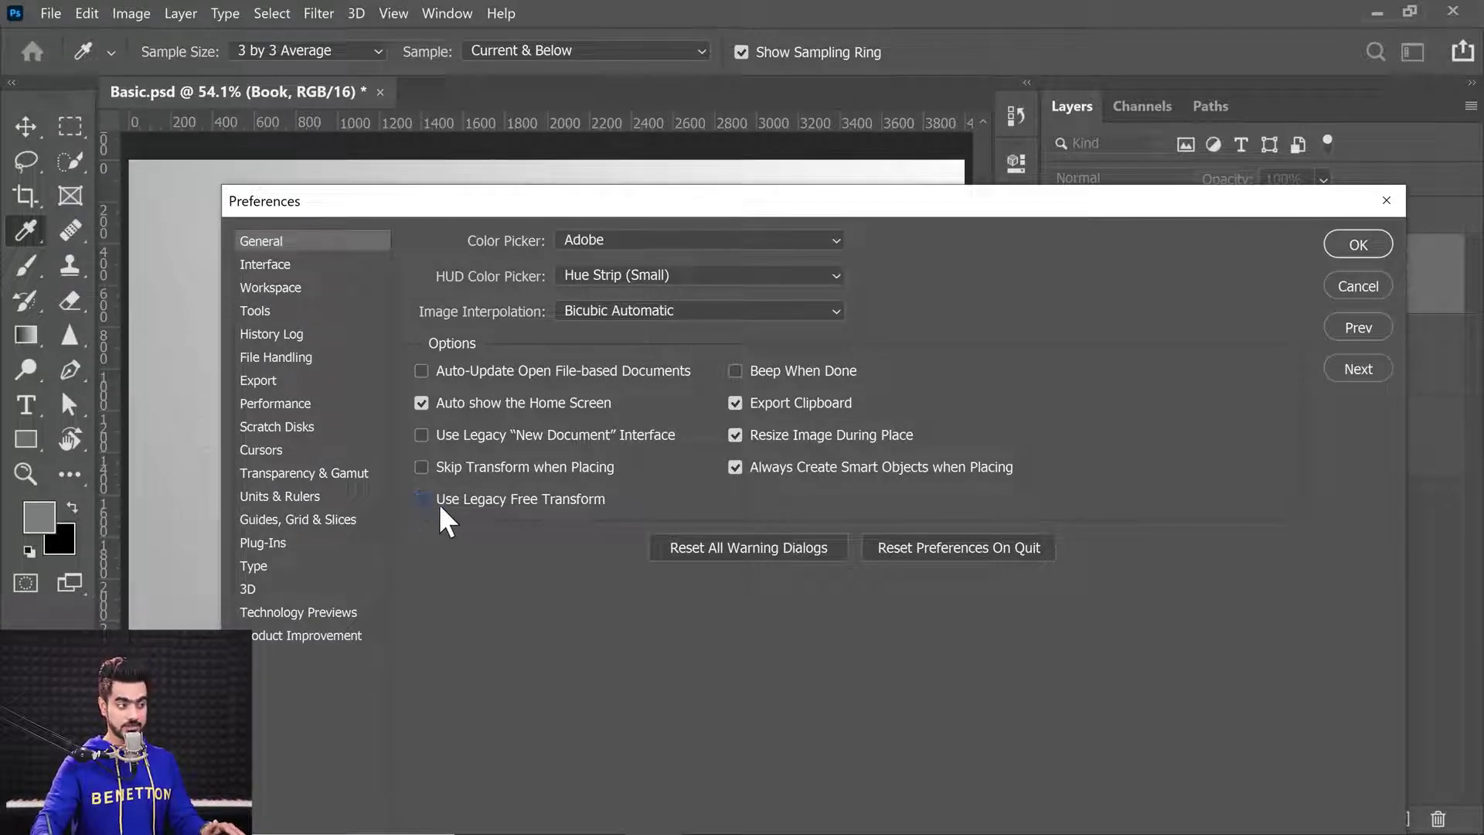
pyautogui.click(1358, 286)
pyautogui.press('v')
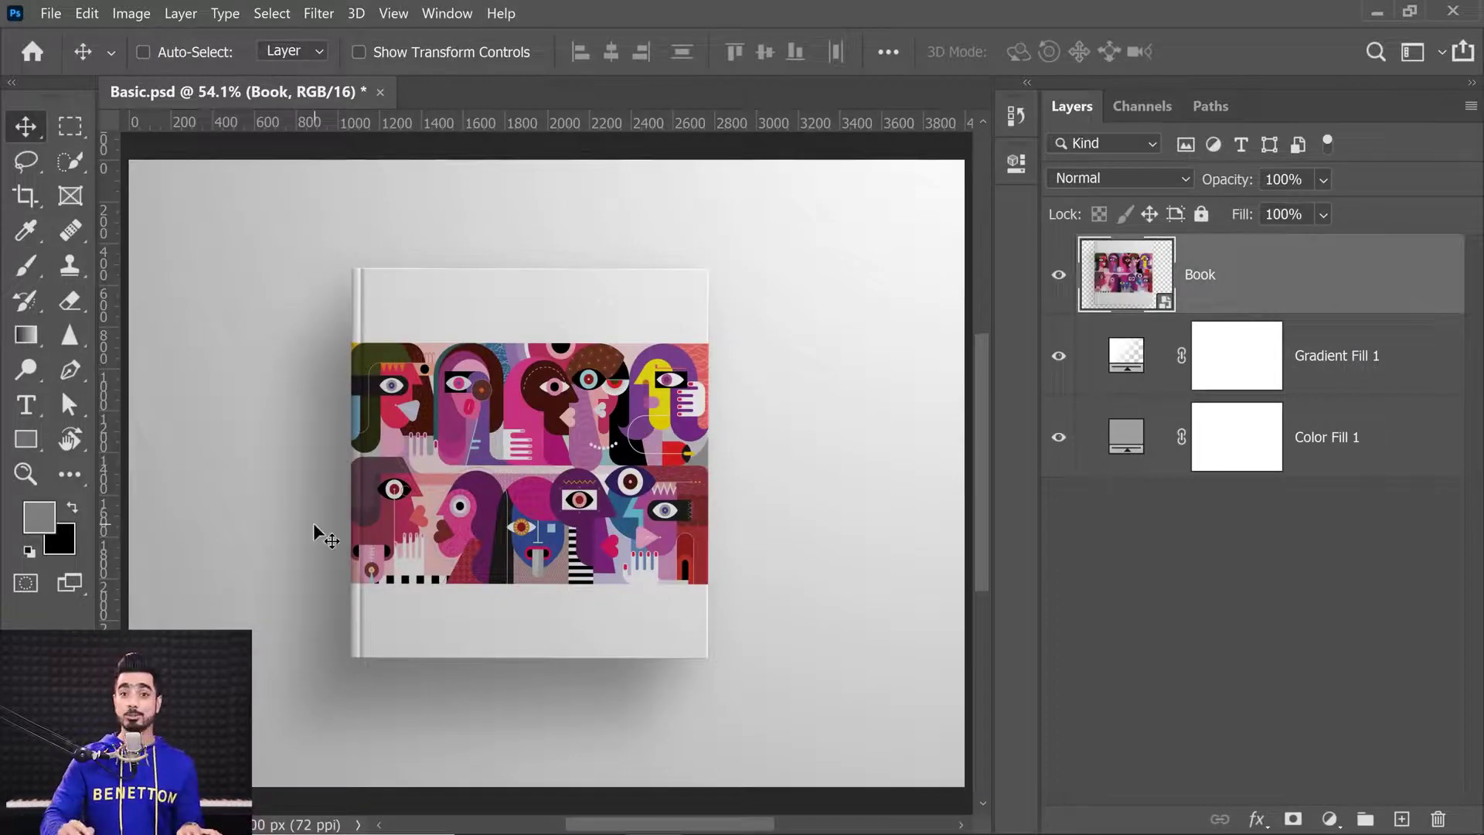
# Scrub the cover art's size to about 126% and 75%, then restore it to 100%.
pyautogui.hotkey('ctrl', 't')
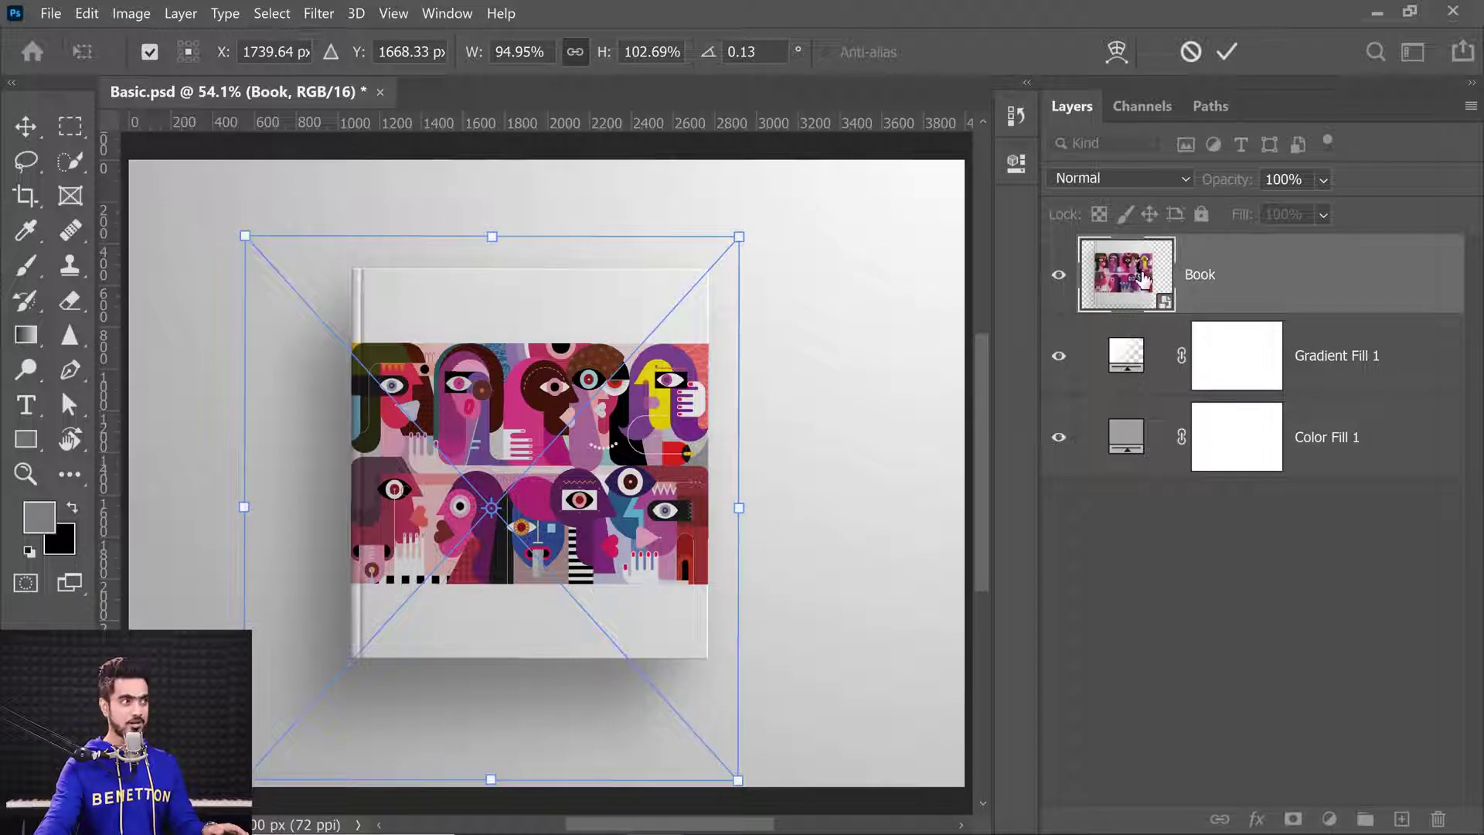
pyautogui.click(651, 52)
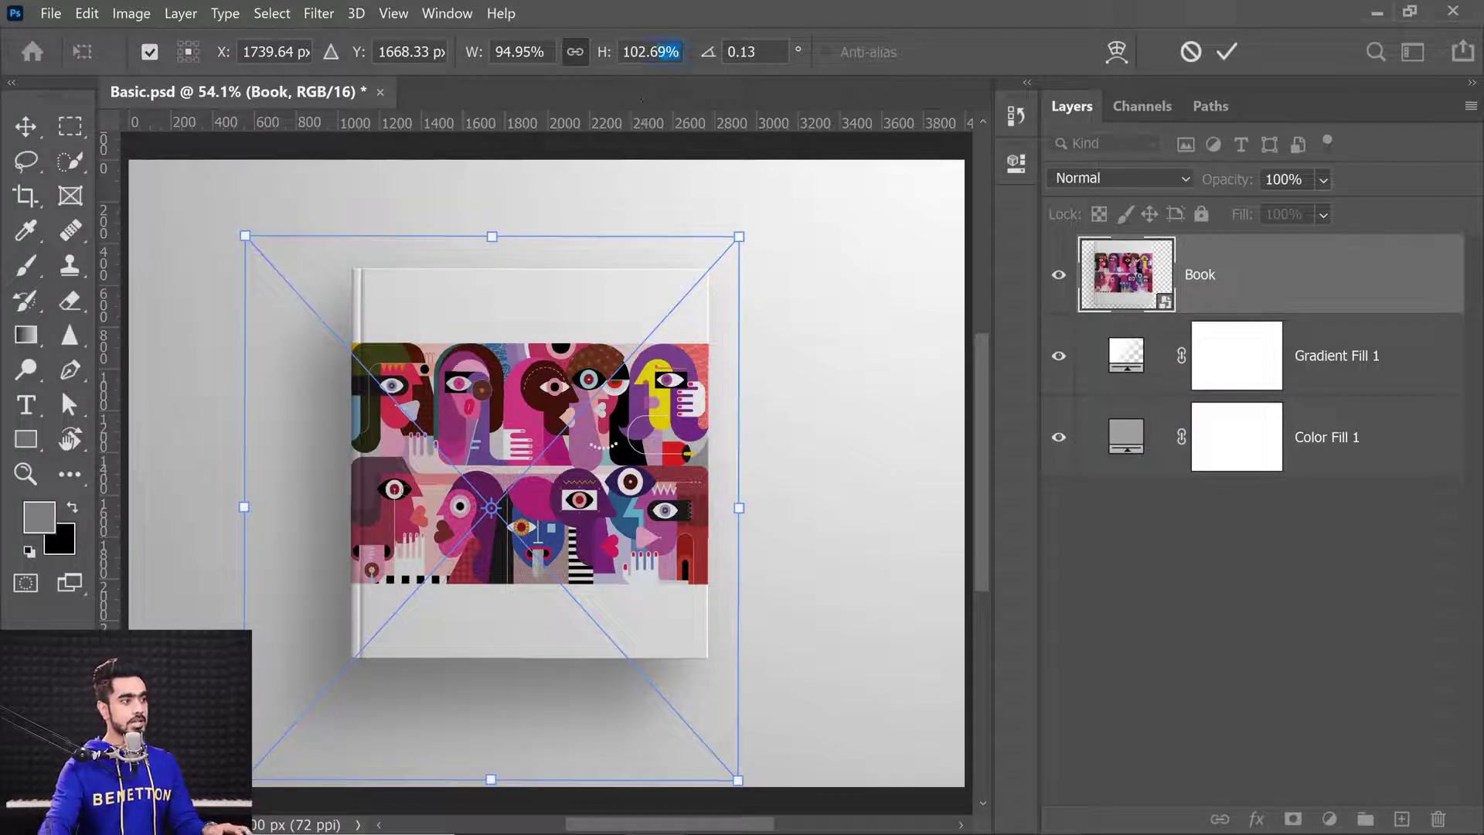
pyautogui.write('100')
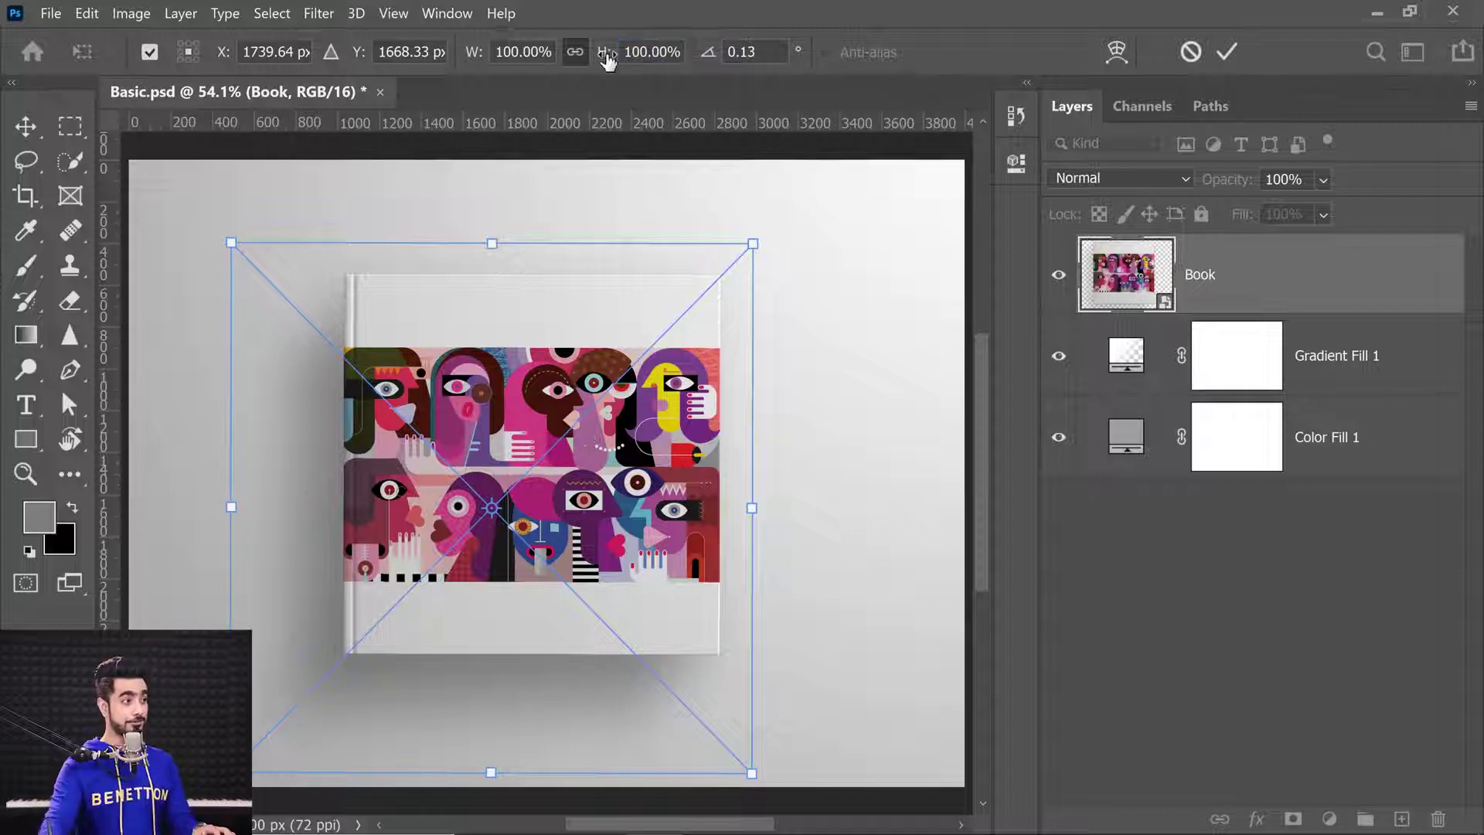
pyautogui.moveTo(610, 54); pyautogui.dragTo(581, 71)
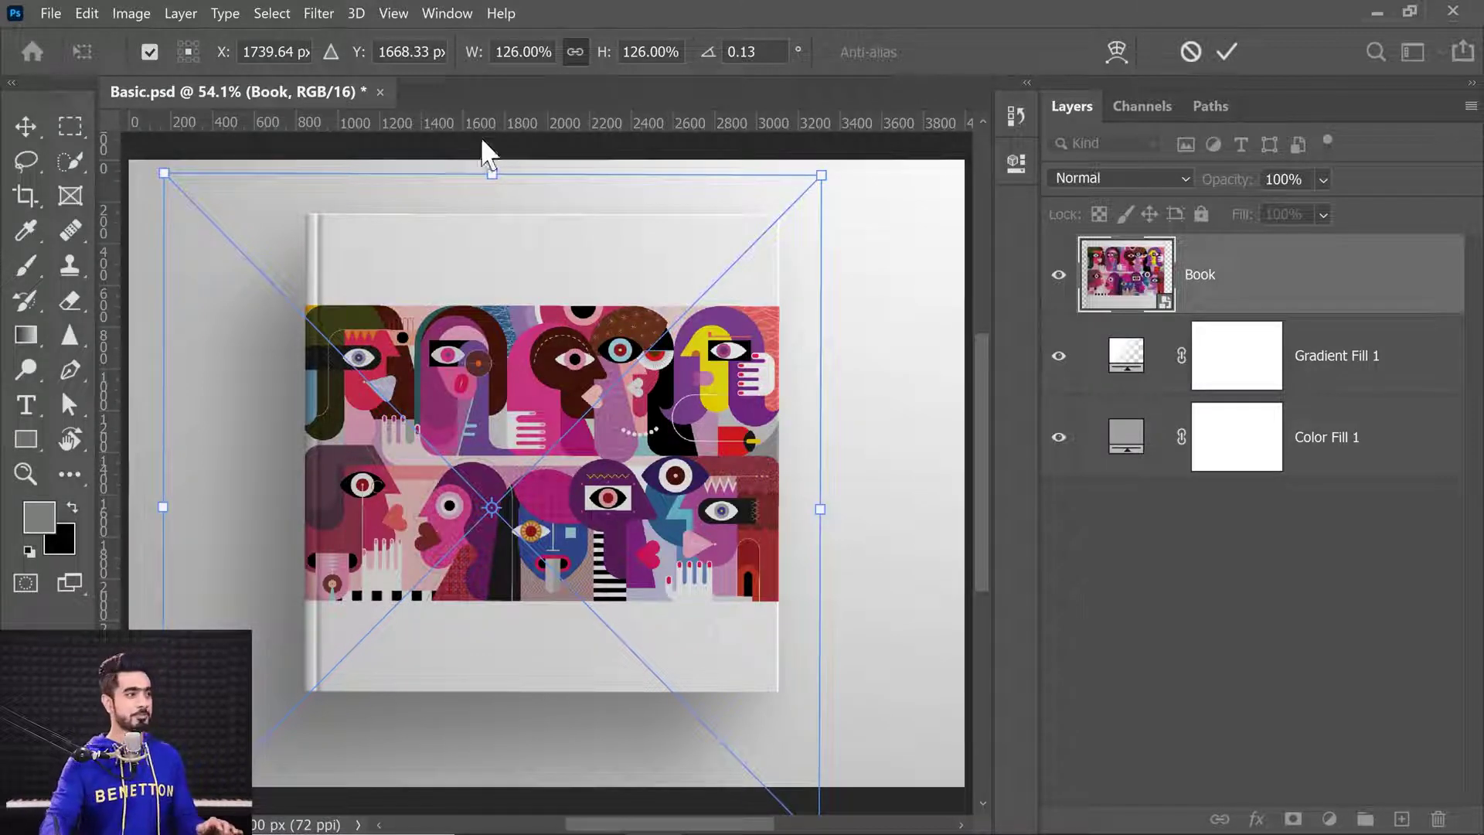
pyautogui.moveTo(604, 53); pyautogui.dragTo(533, 65)
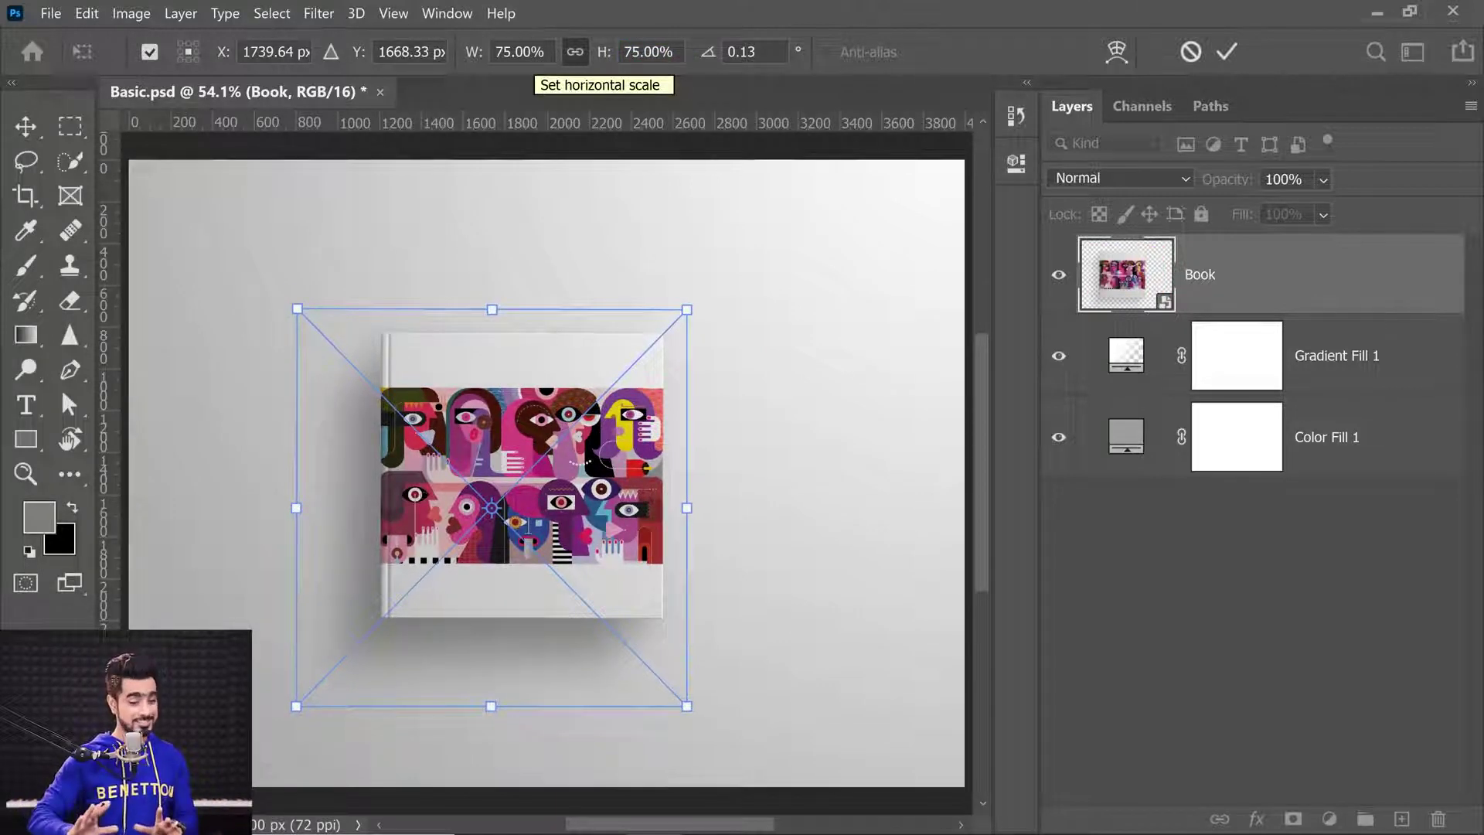
pyautogui.click(648, 51)
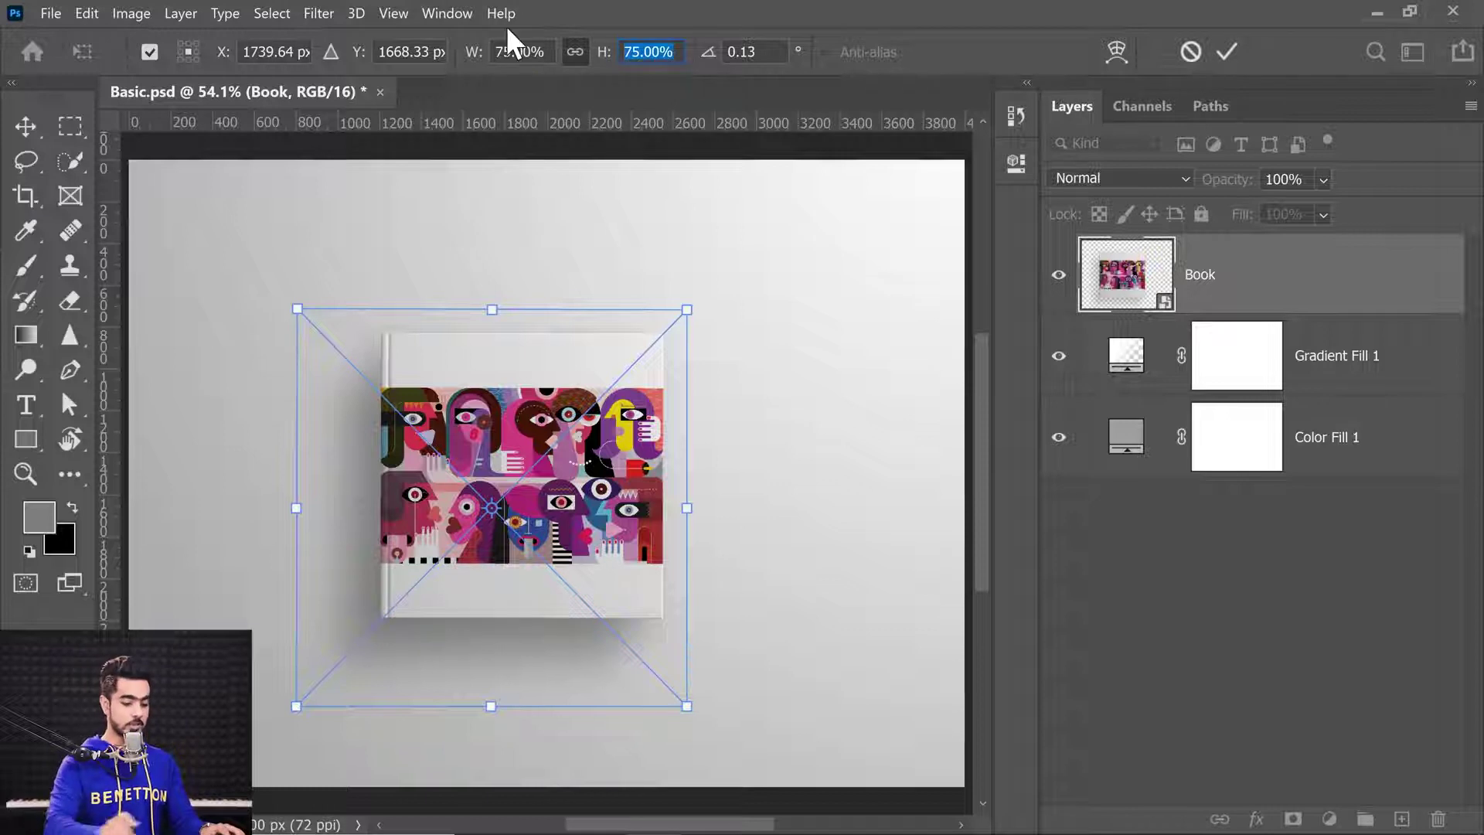
pyautogui.write('100')
pyautogui.press('Return')
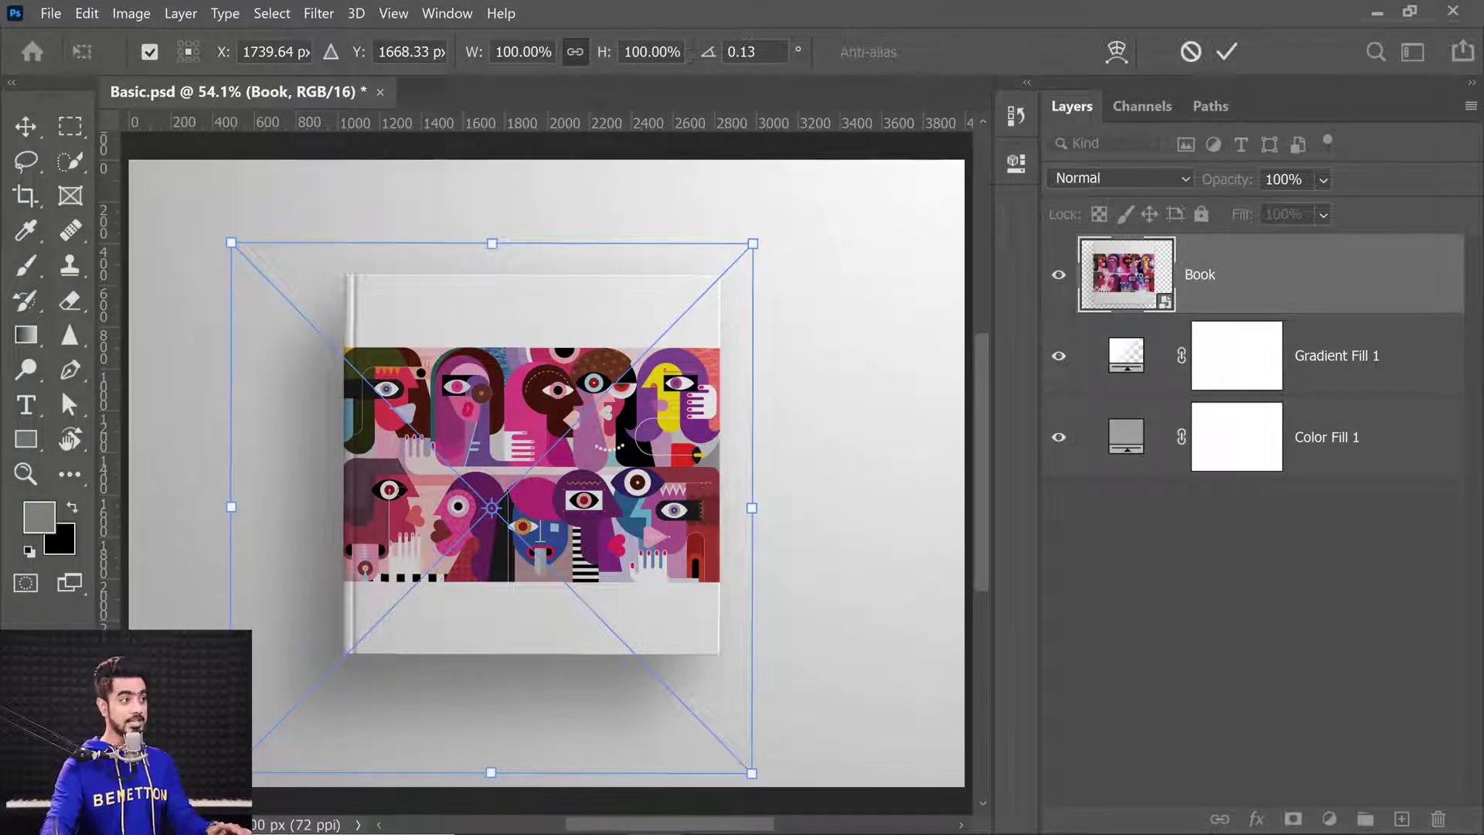
# Shrink the cover to 84% and 73%, stretch height and width separately, then enter 100% for both.
pyautogui.moveTo(601, 61); pyautogui.dragTo(480, 61)
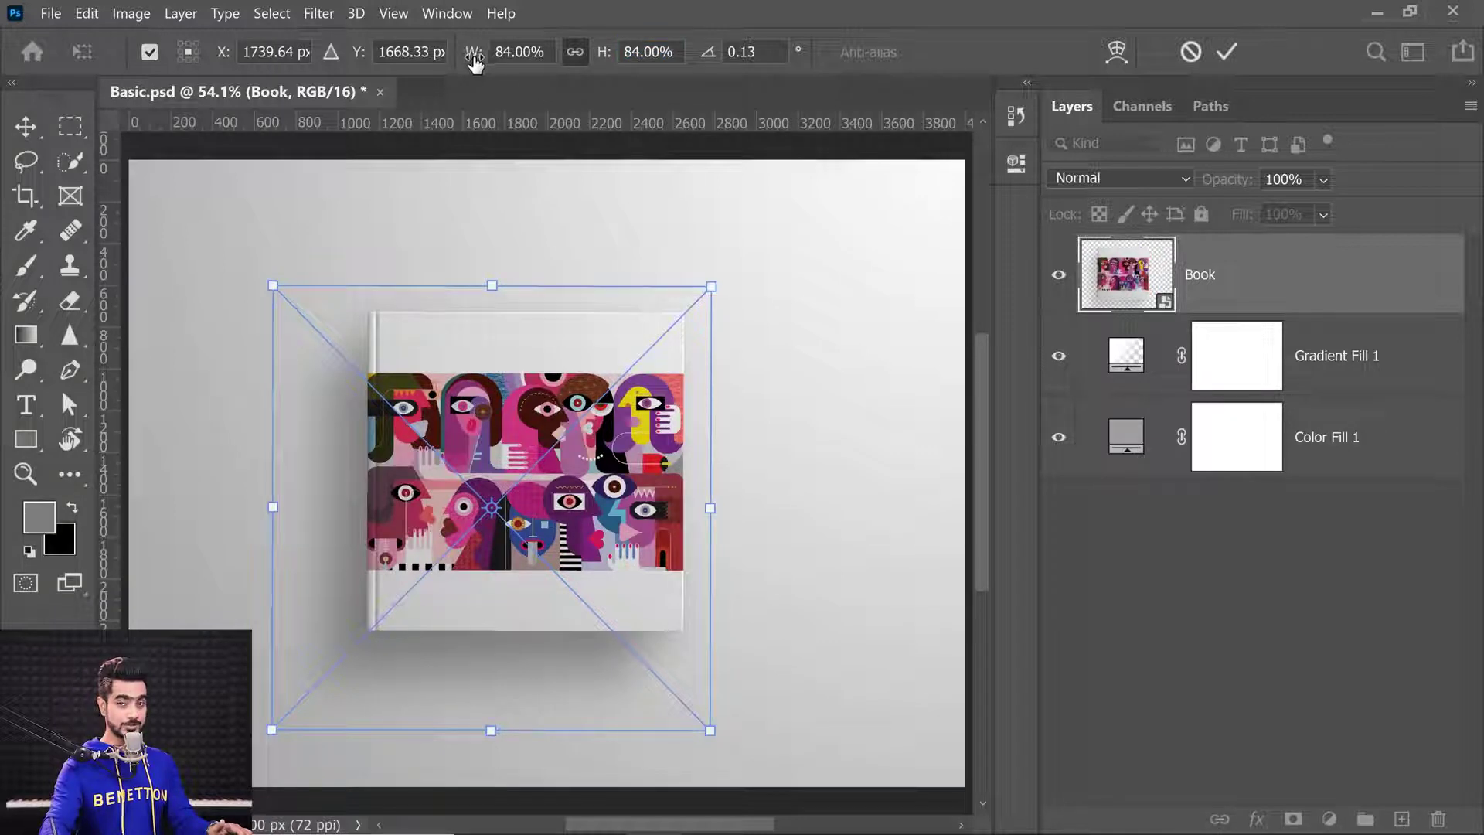
pyautogui.moveTo(476, 62); pyautogui.dragTo(464, 67)
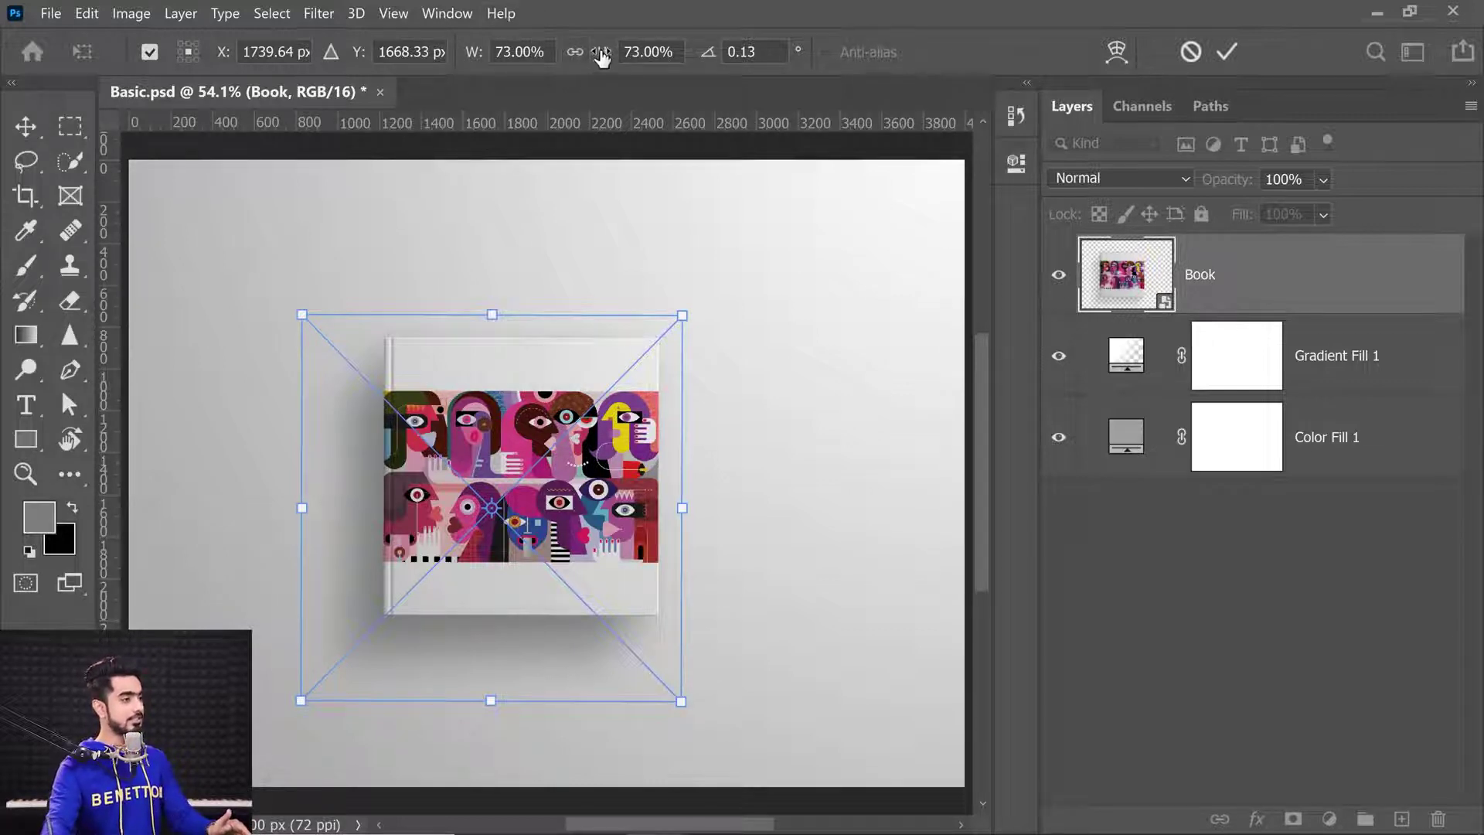
pyautogui.moveTo(604, 51); pyautogui.dragTo(657, 56)
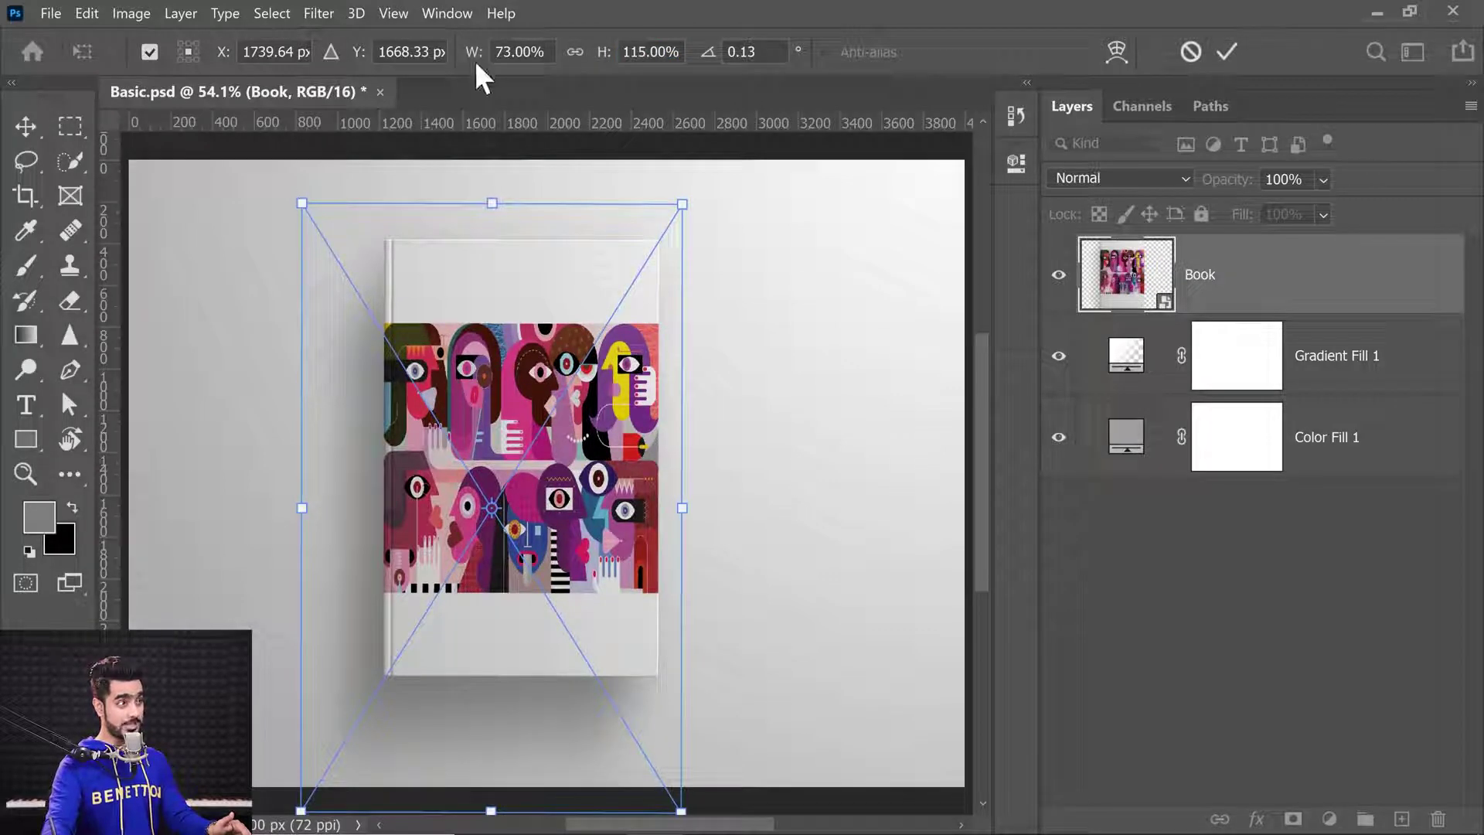
pyautogui.moveTo(474, 60); pyautogui.dragTo(532, 75)
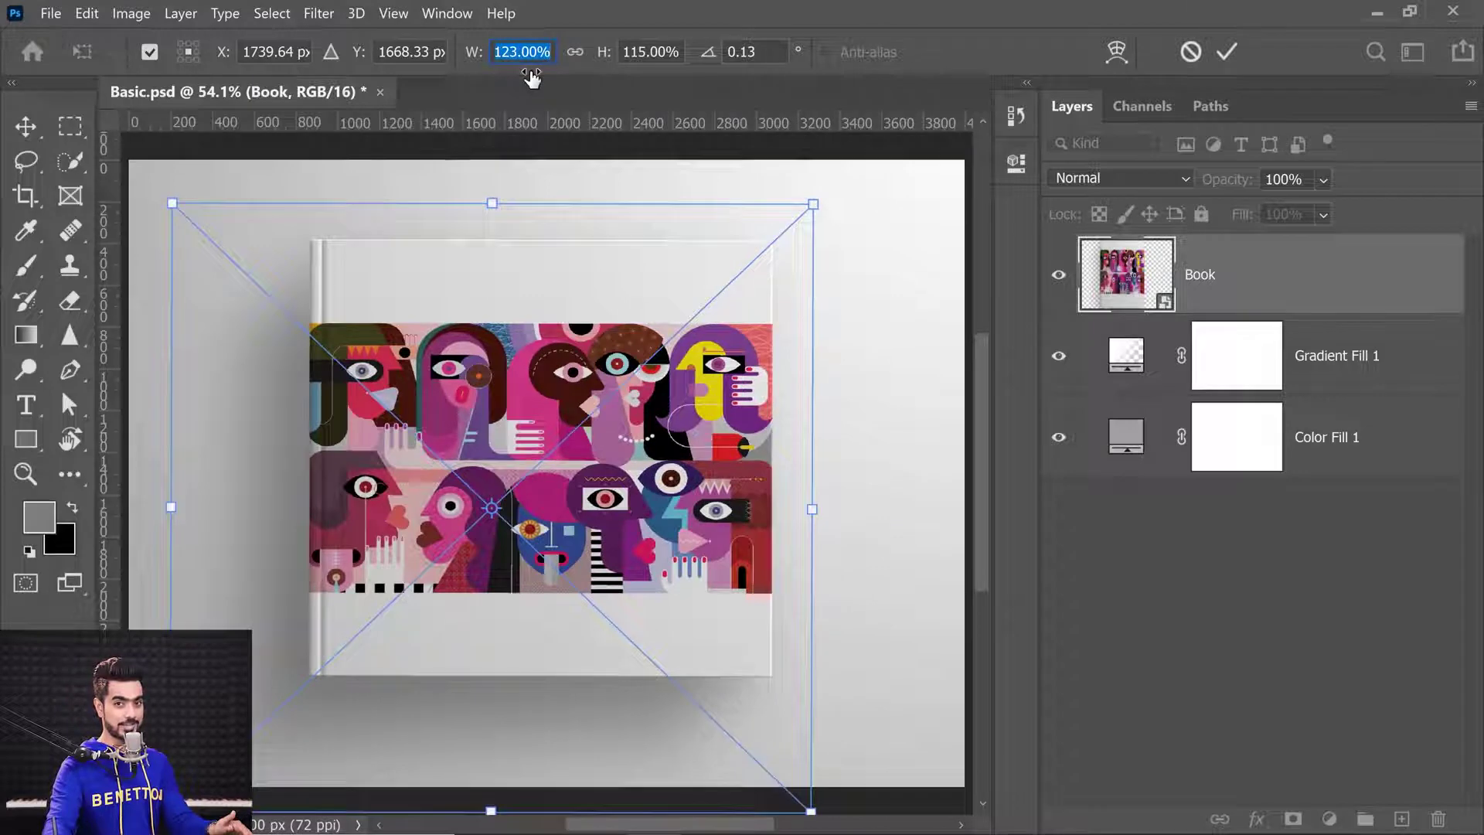
pyautogui.write('100')
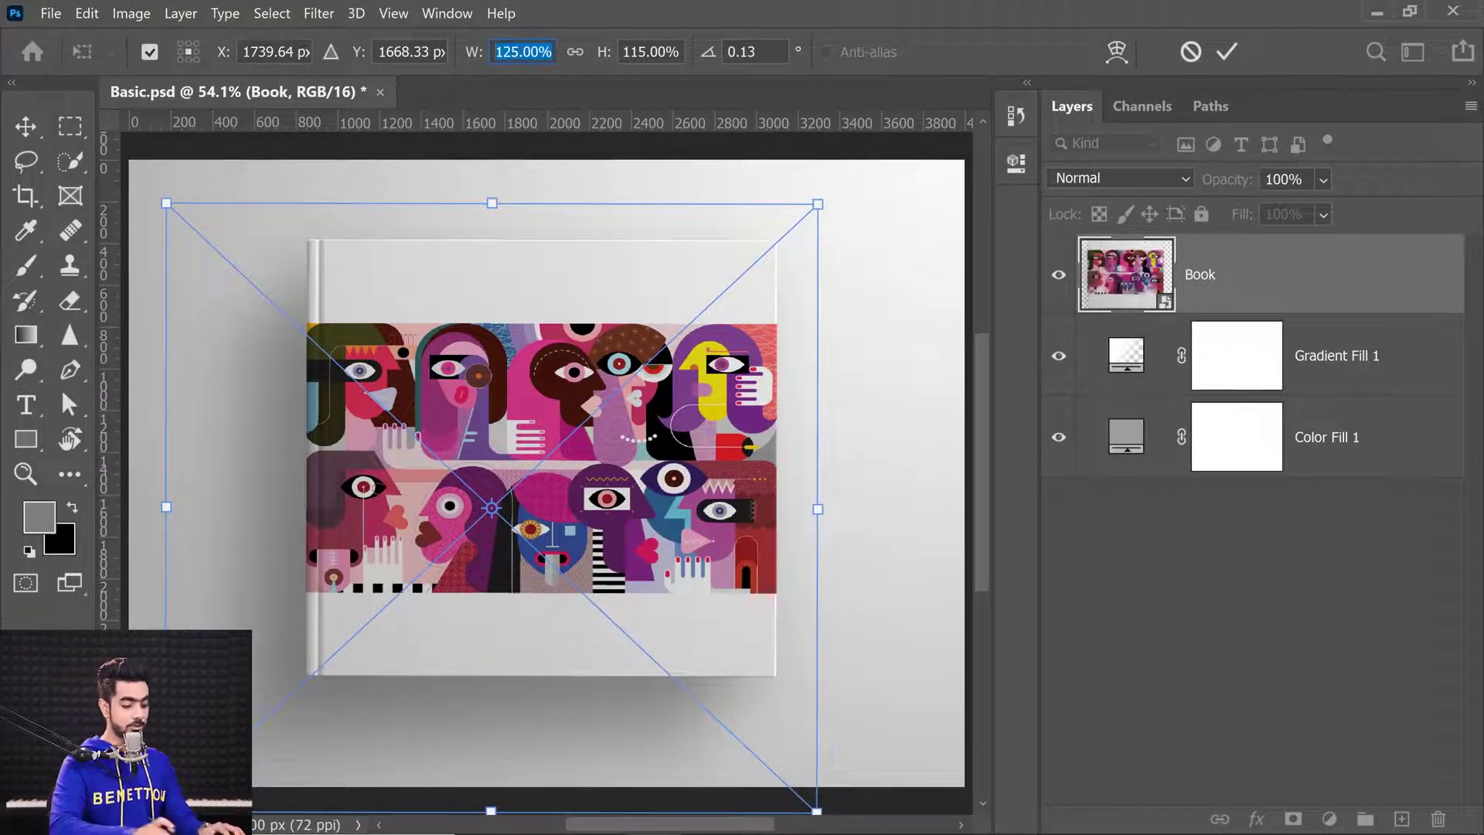
pyautogui.press('Tab')
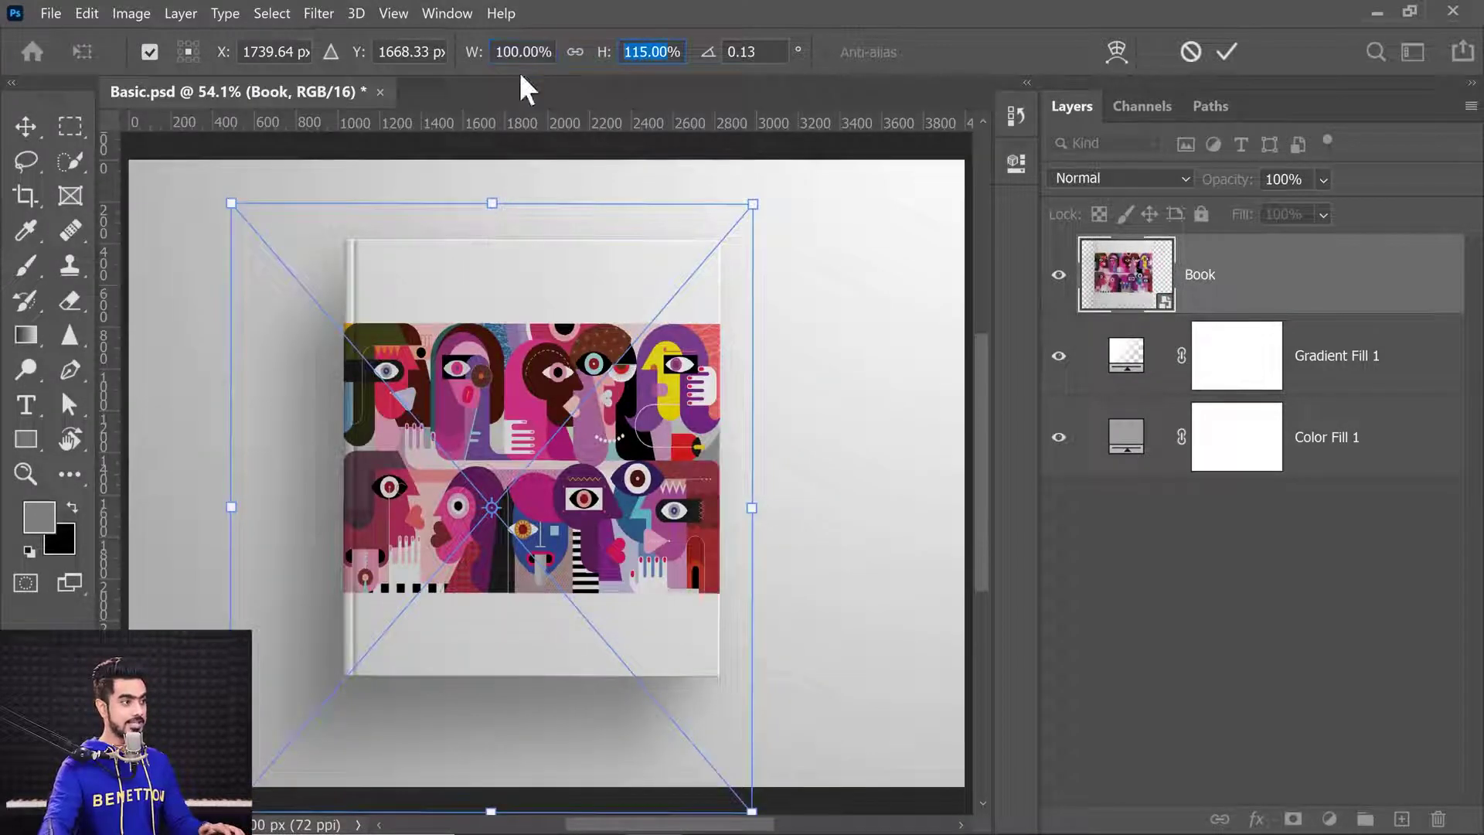
pyautogui.write('100')
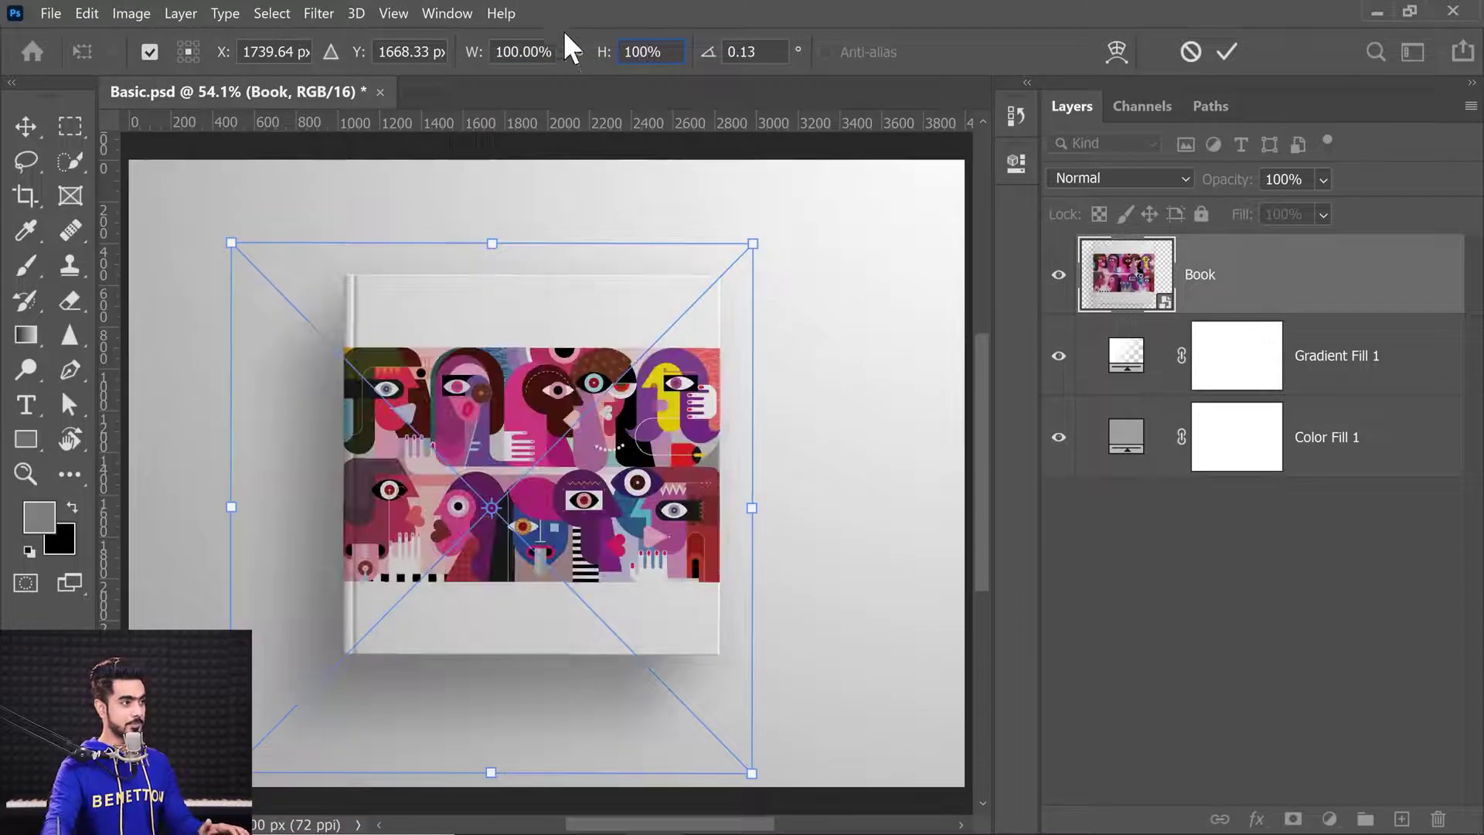
# Relink width and height, then reset the cover's rotation from 1.66° to 0°.
pyautogui.click(575, 52)
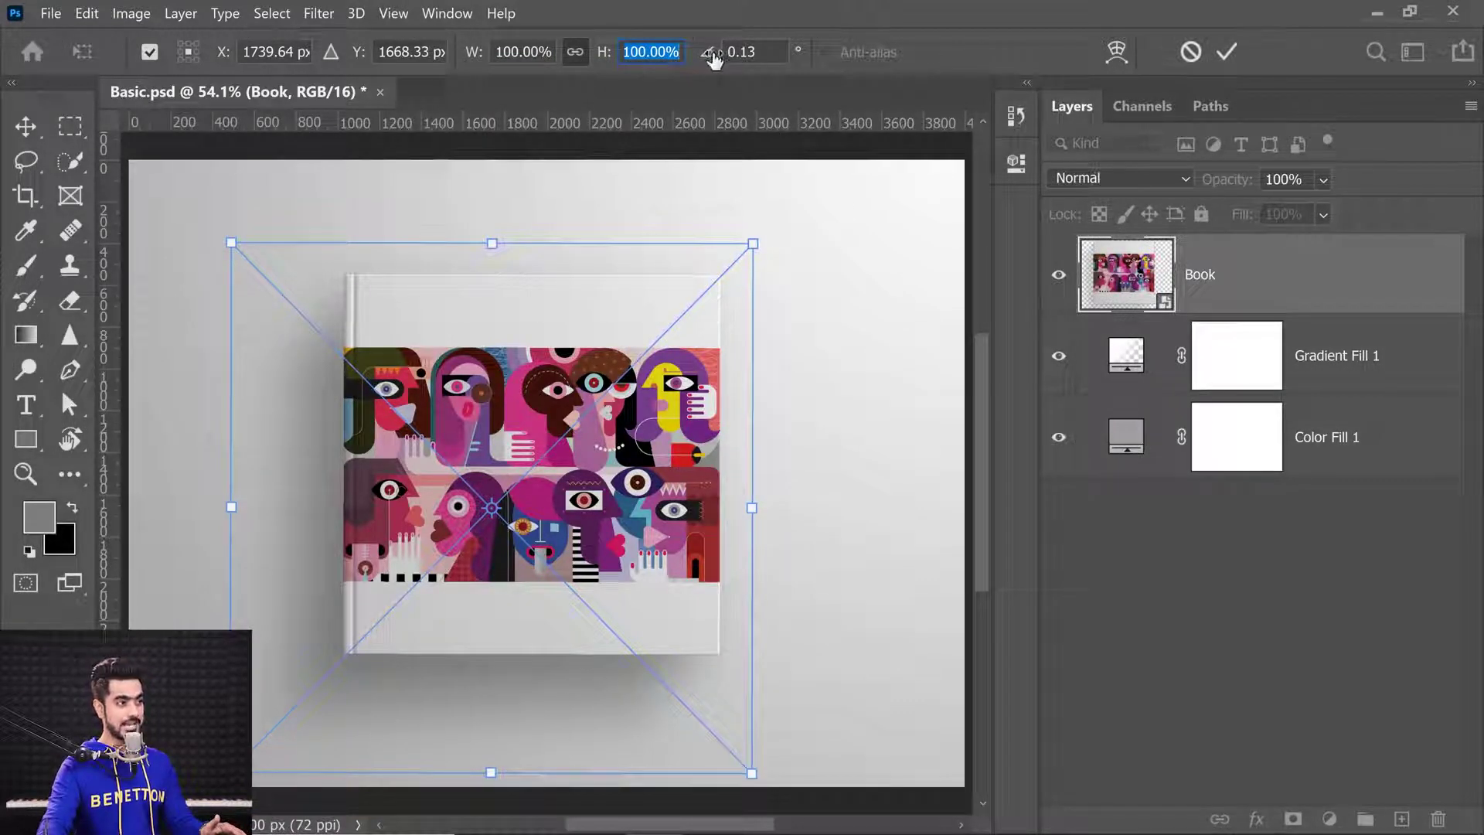
pyautogui.moveTo(712, 58); pyautogui.dragTo(782, 65)
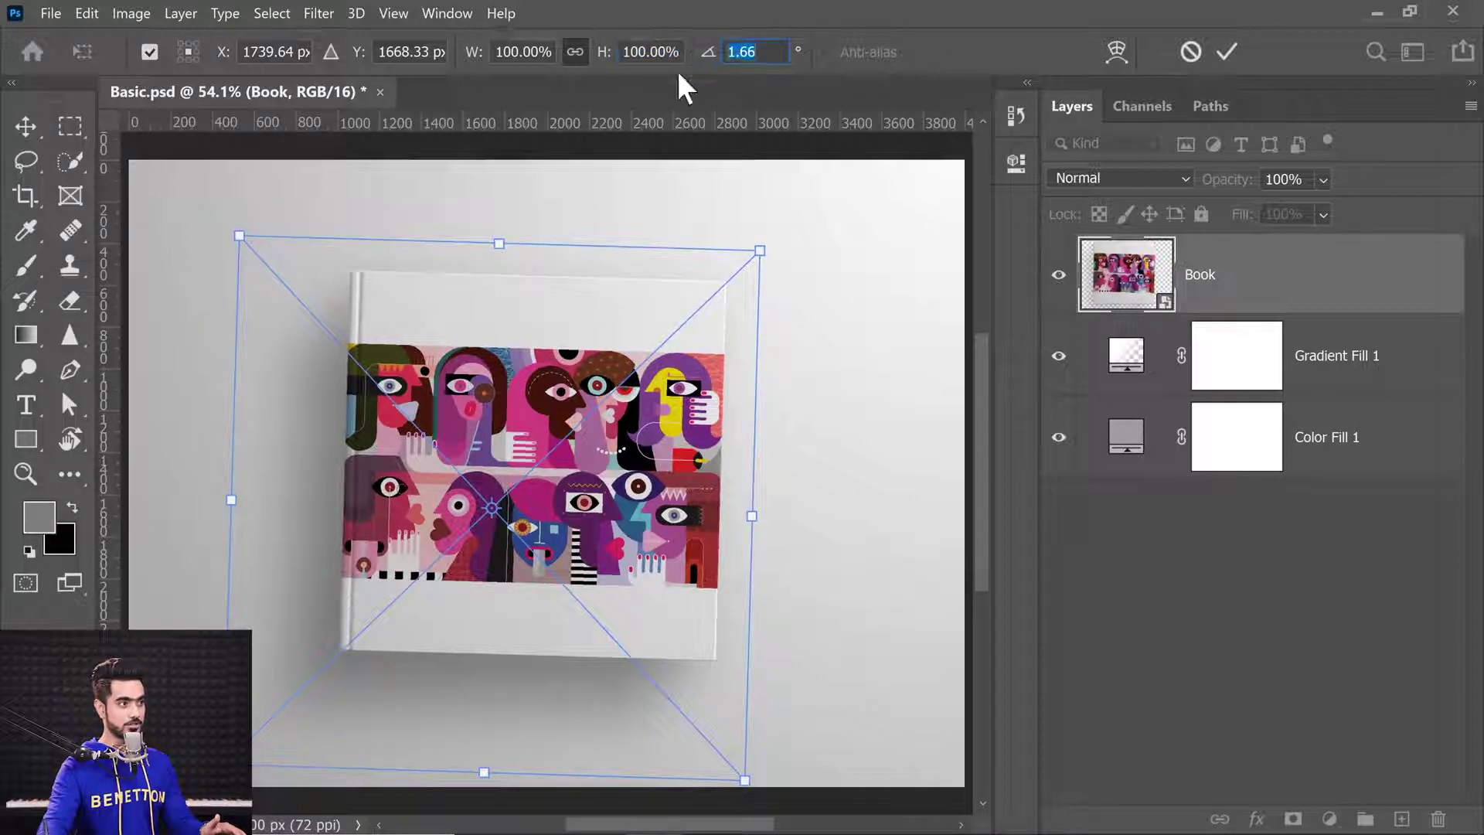
pyautogui.write('0')
pyautogui.press('Return')
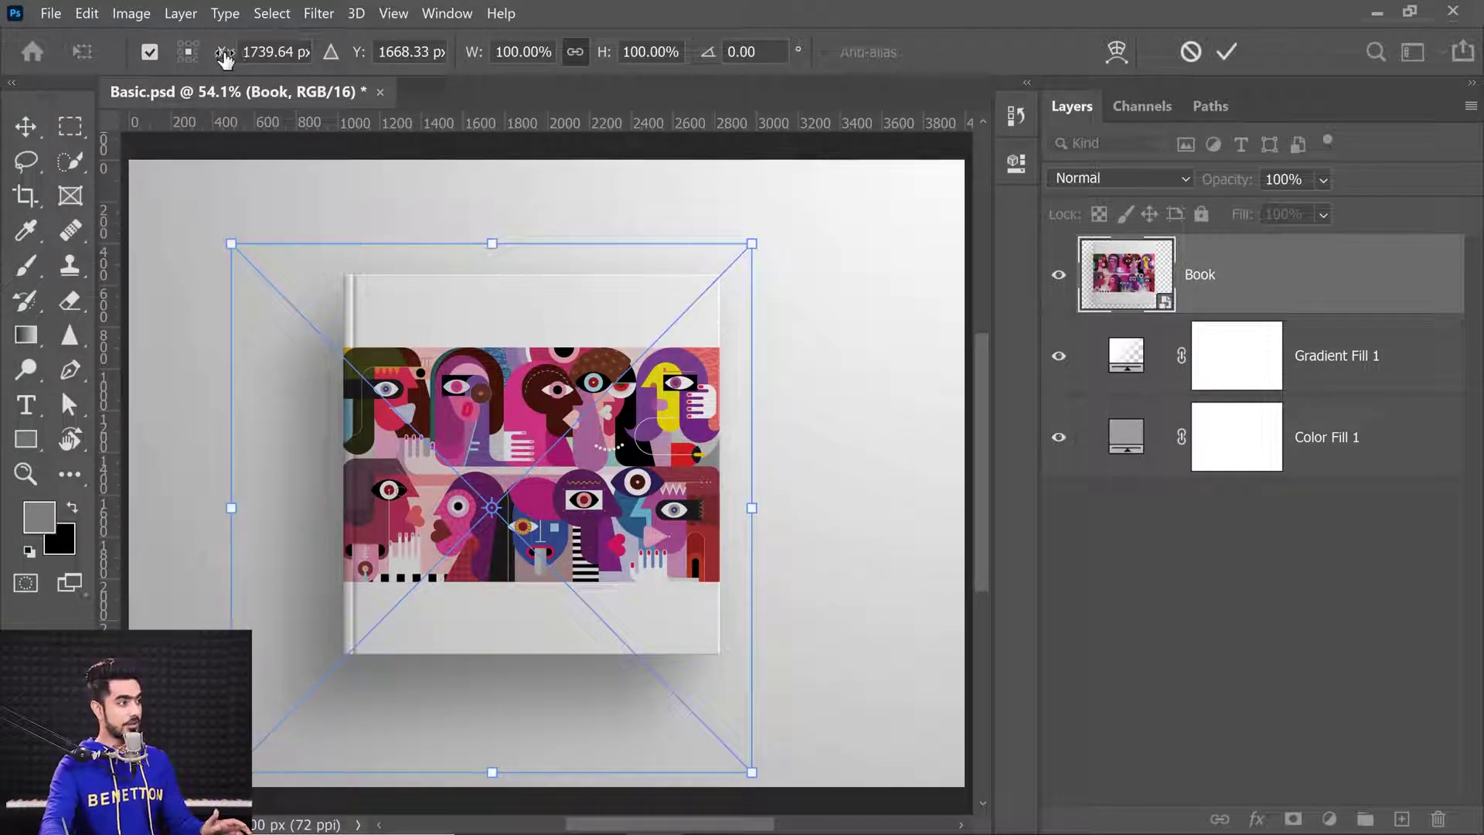
# Nudge the cover via the X/Y fields, switch to relative positioning, then set Y and X to 0 px.
pyautogui.moveTo(225, 57); pyautogui.dragTo(363, 57)
pyautogui.moveTo(224, 56); pyautogui.dragTo(259, 55)
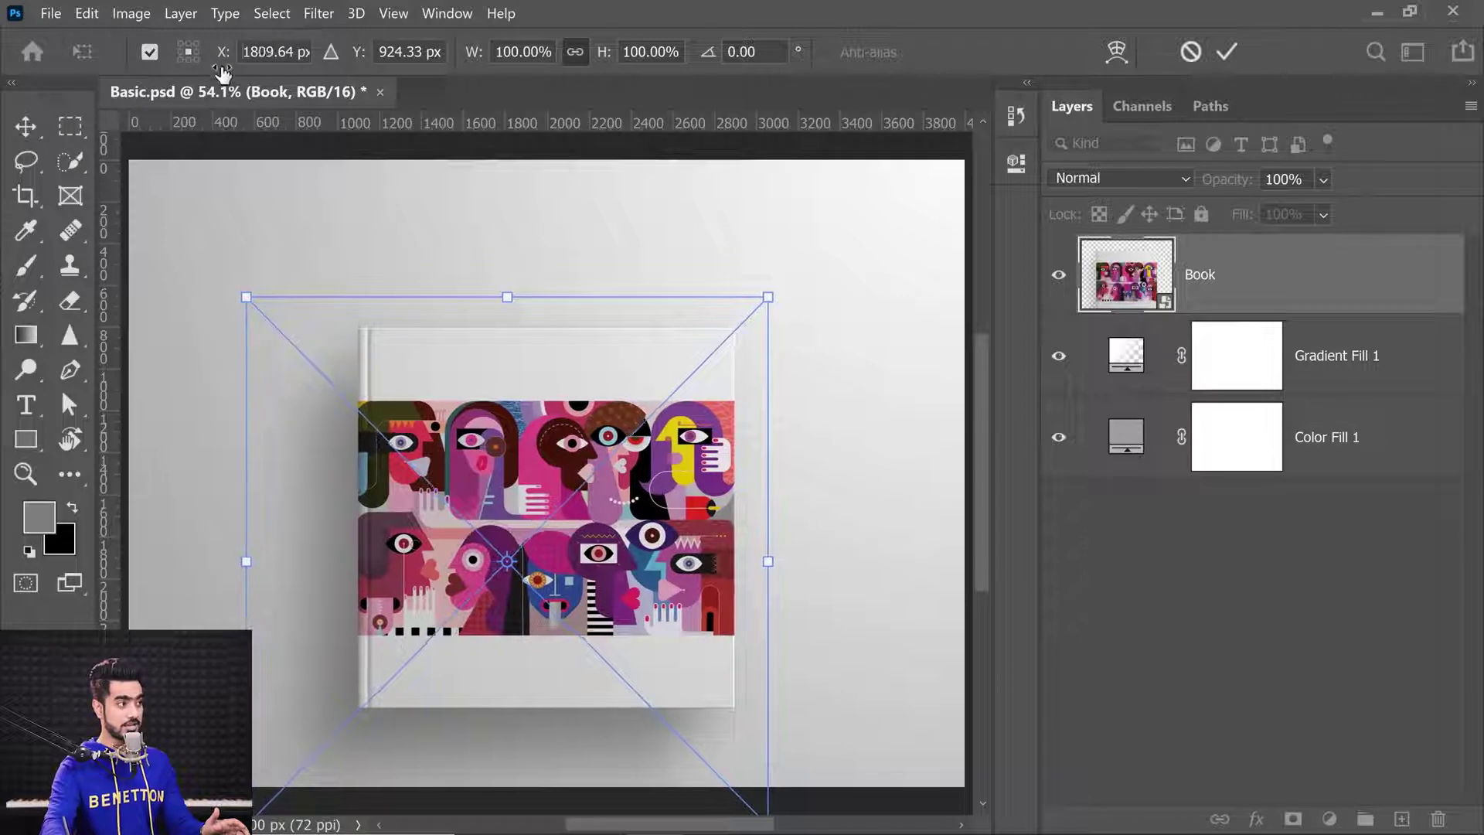
pyautogui.click(331, 54)
pyautogui.moveTo(337, 466); pyautogui.dragTo(337, 470)
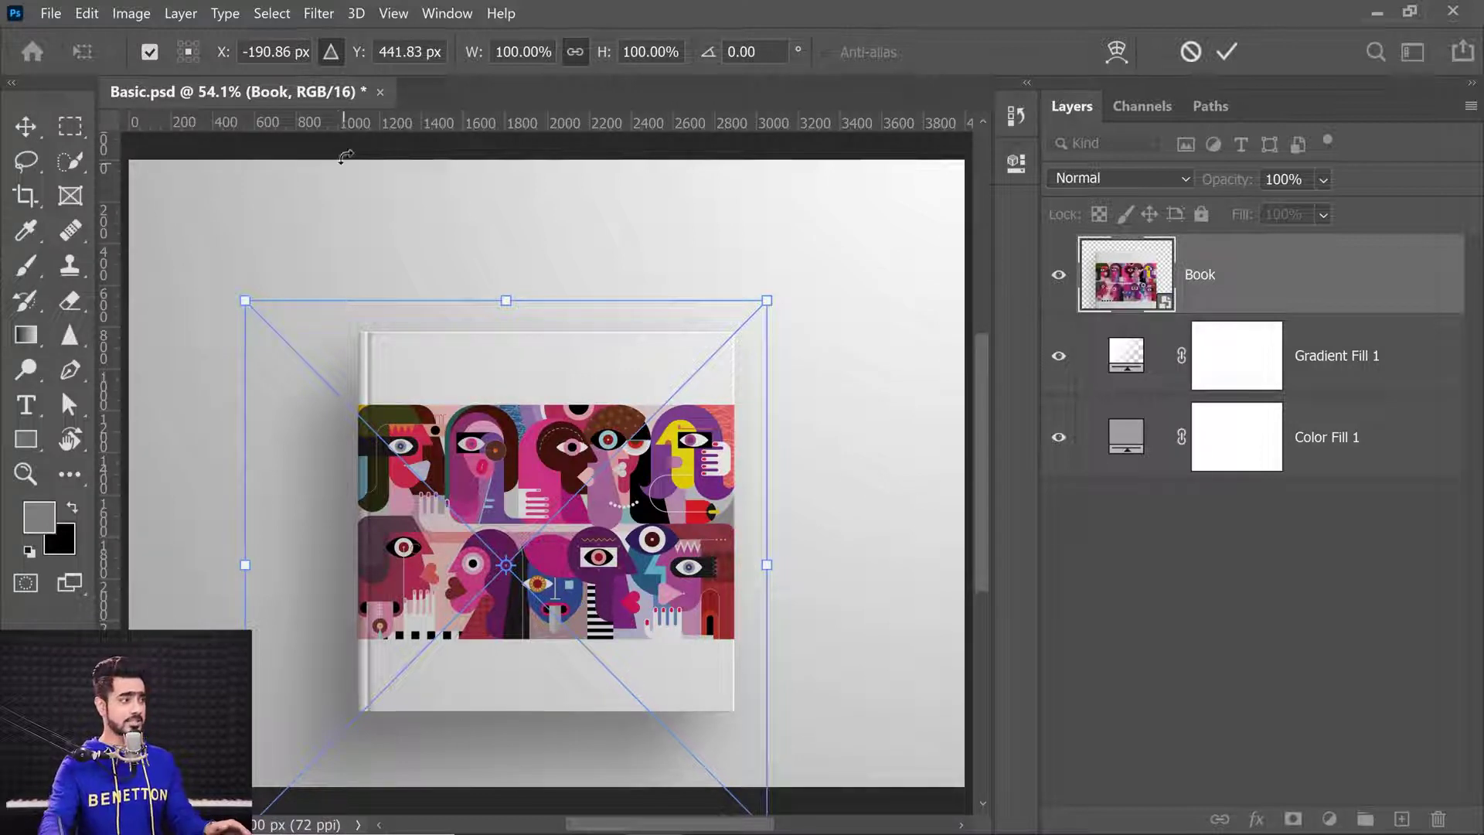
pyautogui.click(358, 52)
pyautogui.write('0')
pyautogui.press('Return')
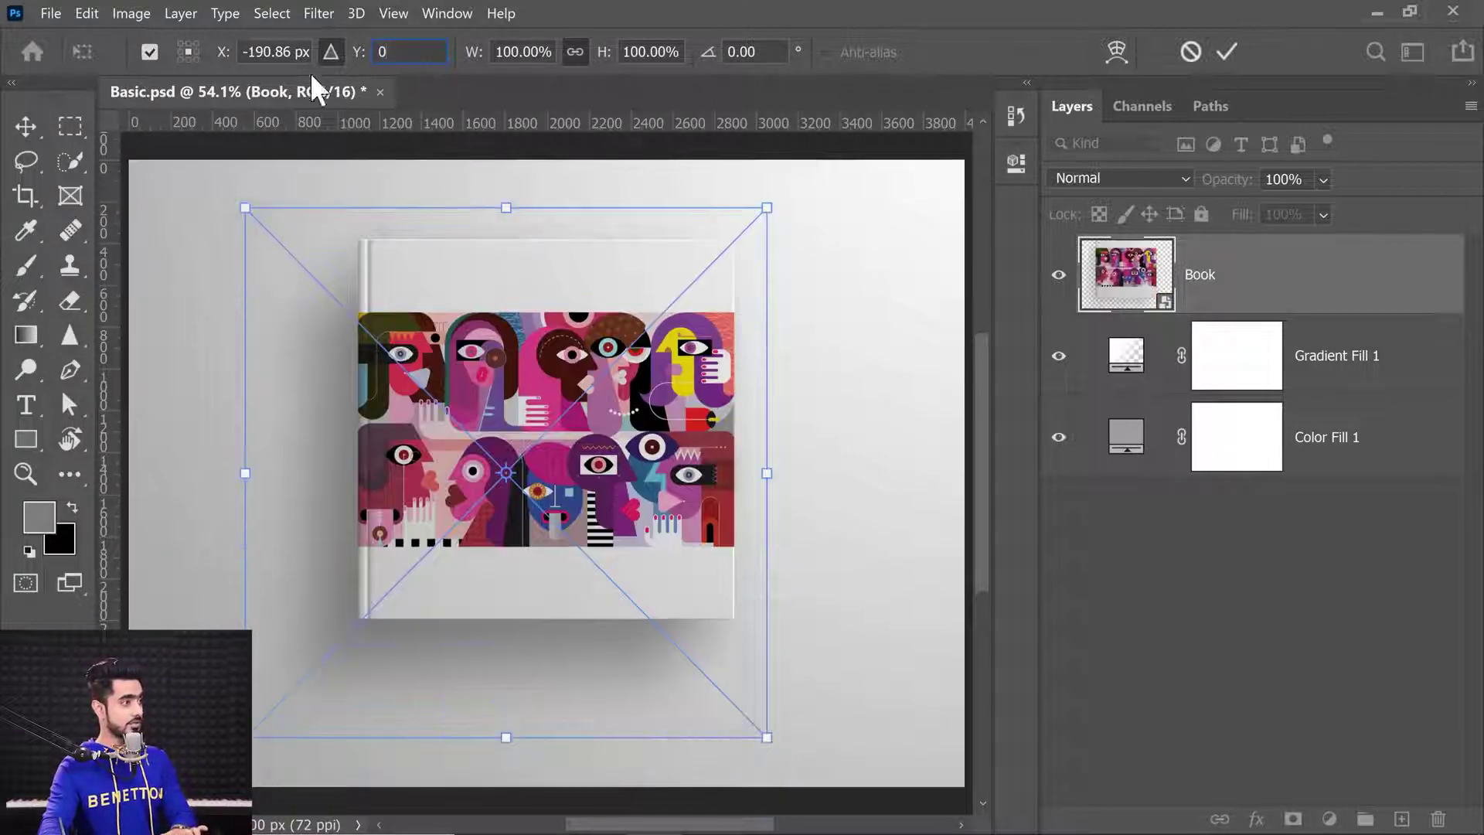
pyautogui.hotkey('shift', 'Tab')
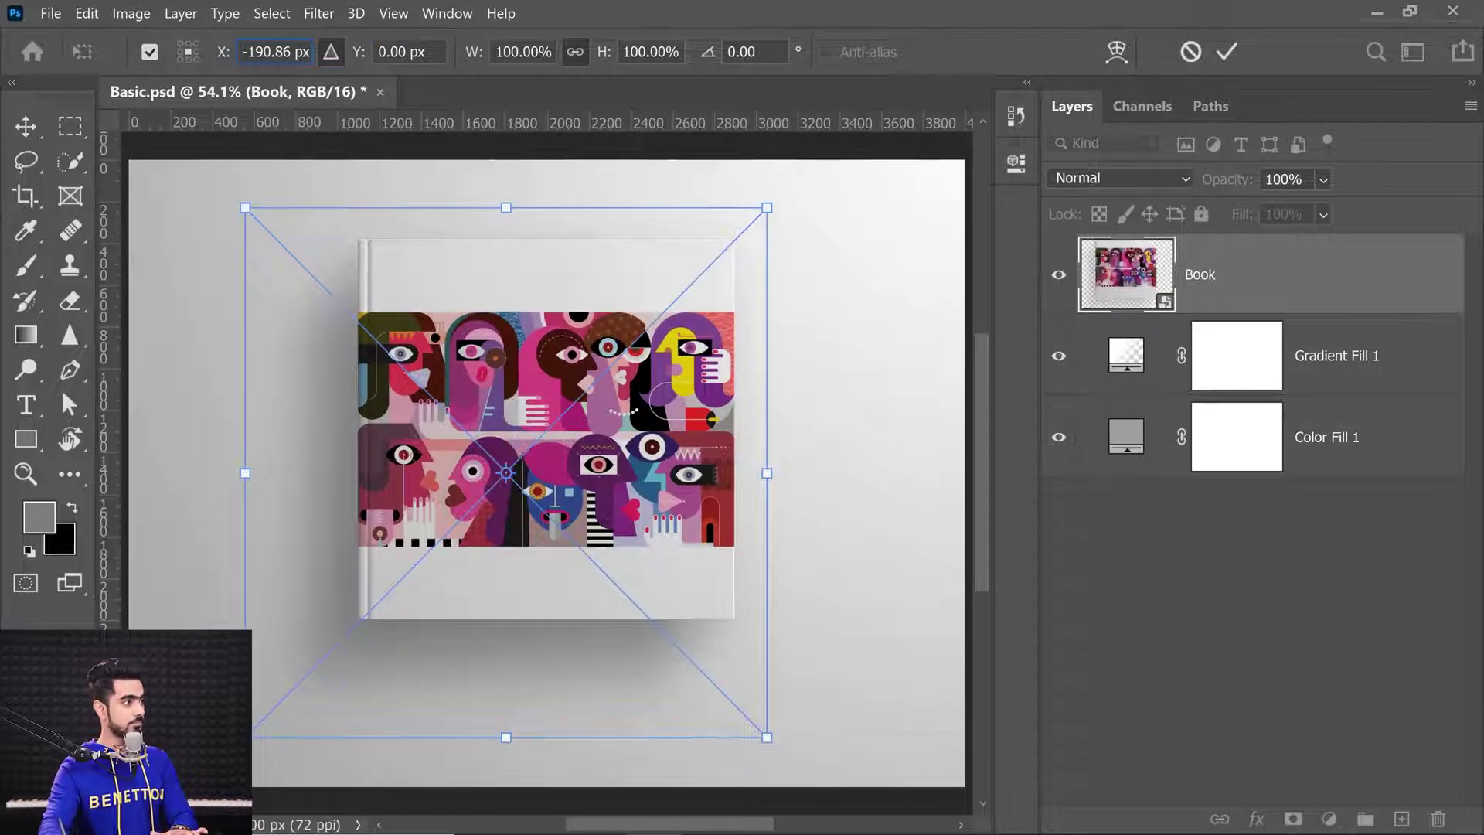
pyautogui.write('00')
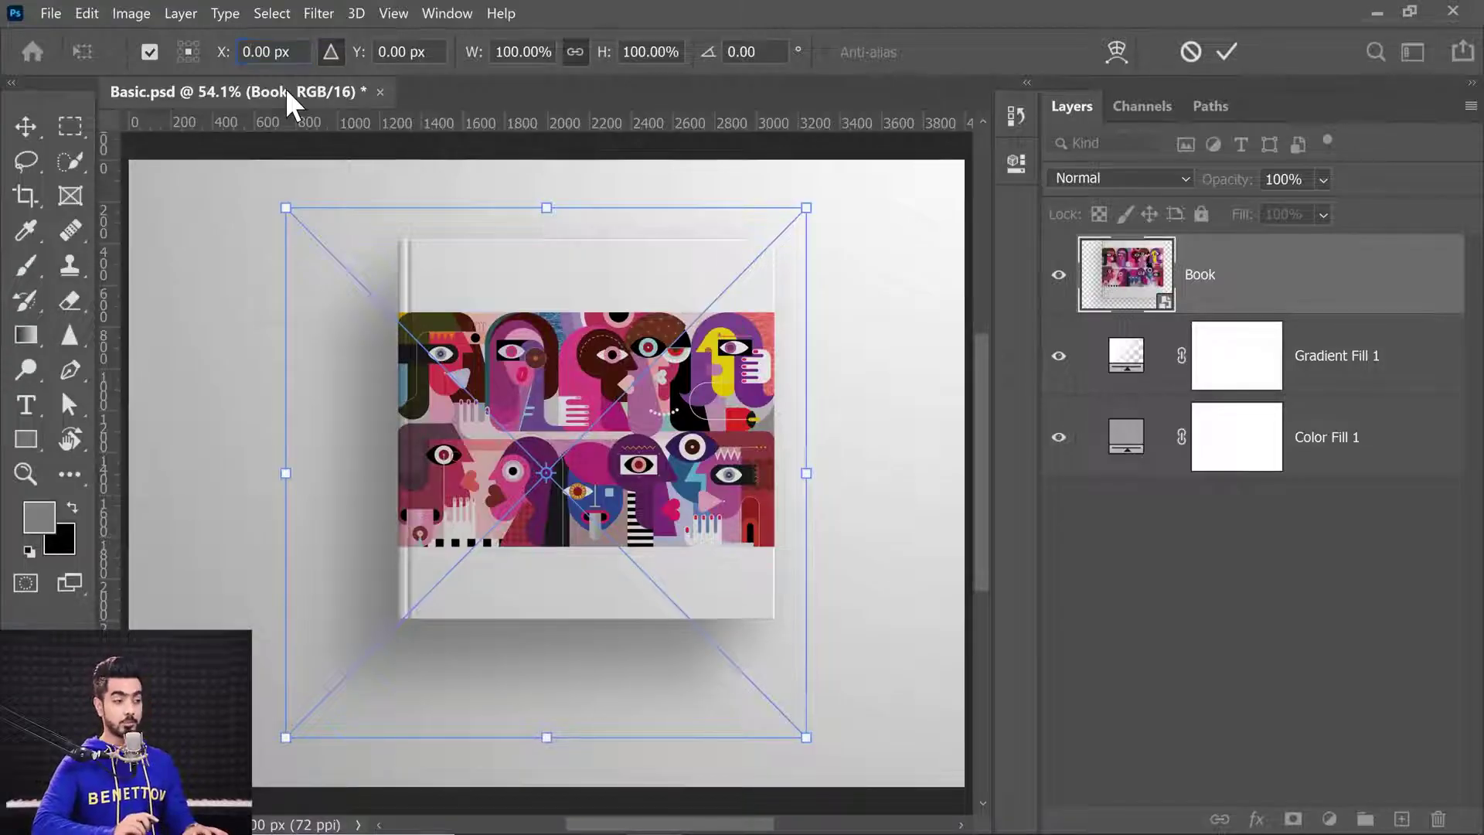
# Commit the transform and rasterize the Book layer.
pyautogui.press('Return')
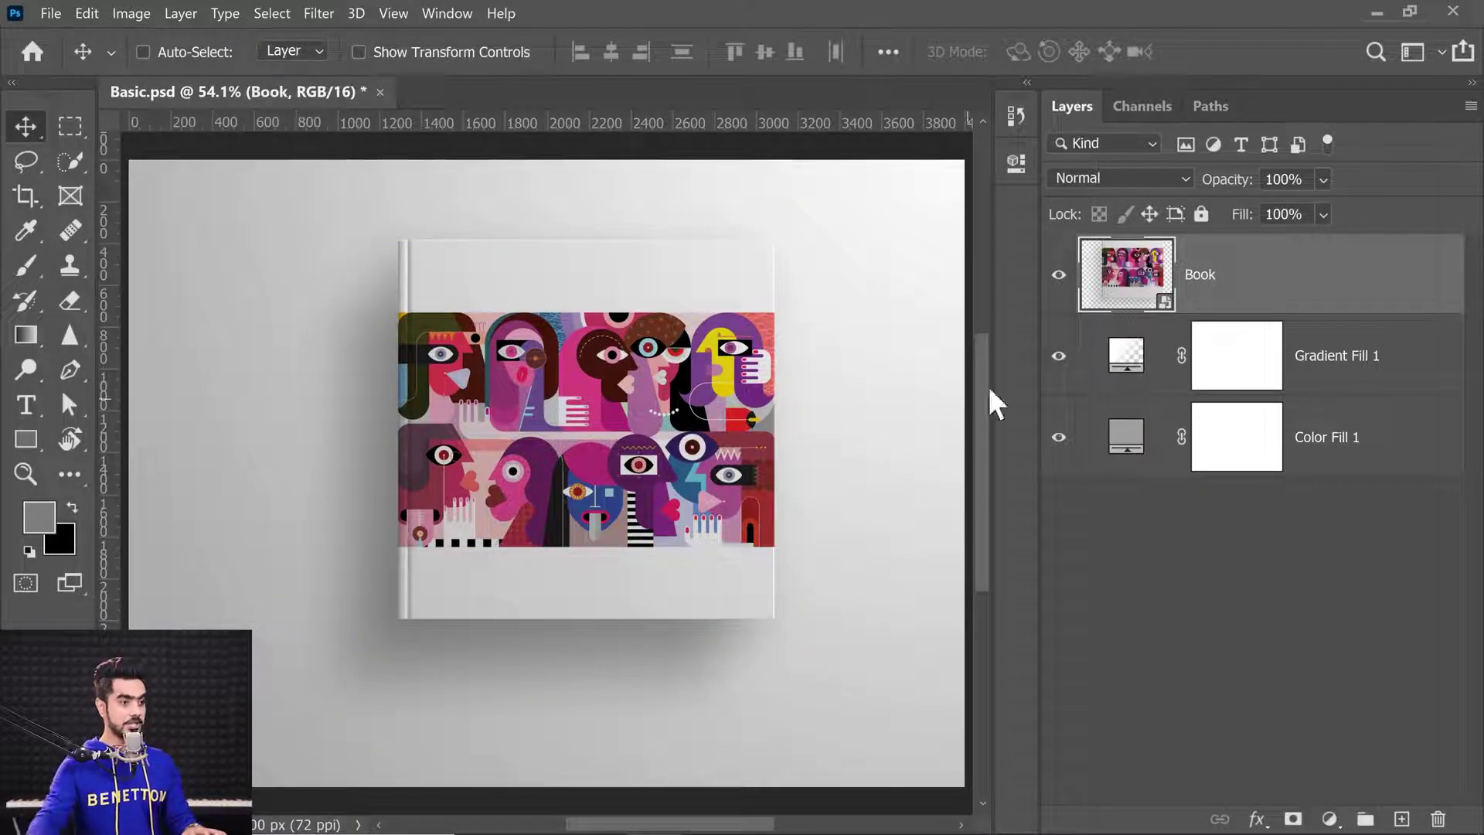
pyautogui.rightClick(1272, 269)
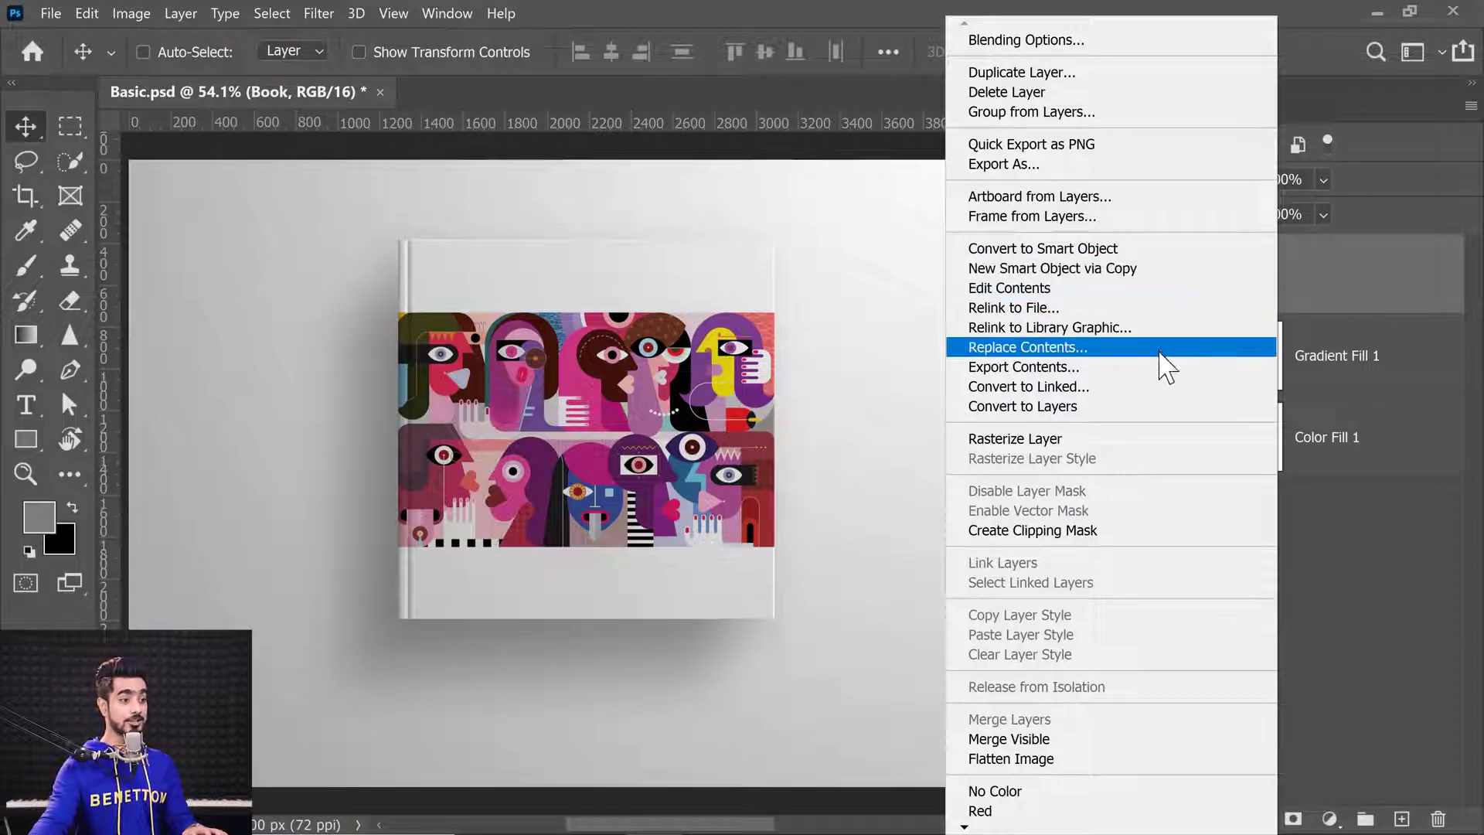
pyautogui.click(1110, 439)
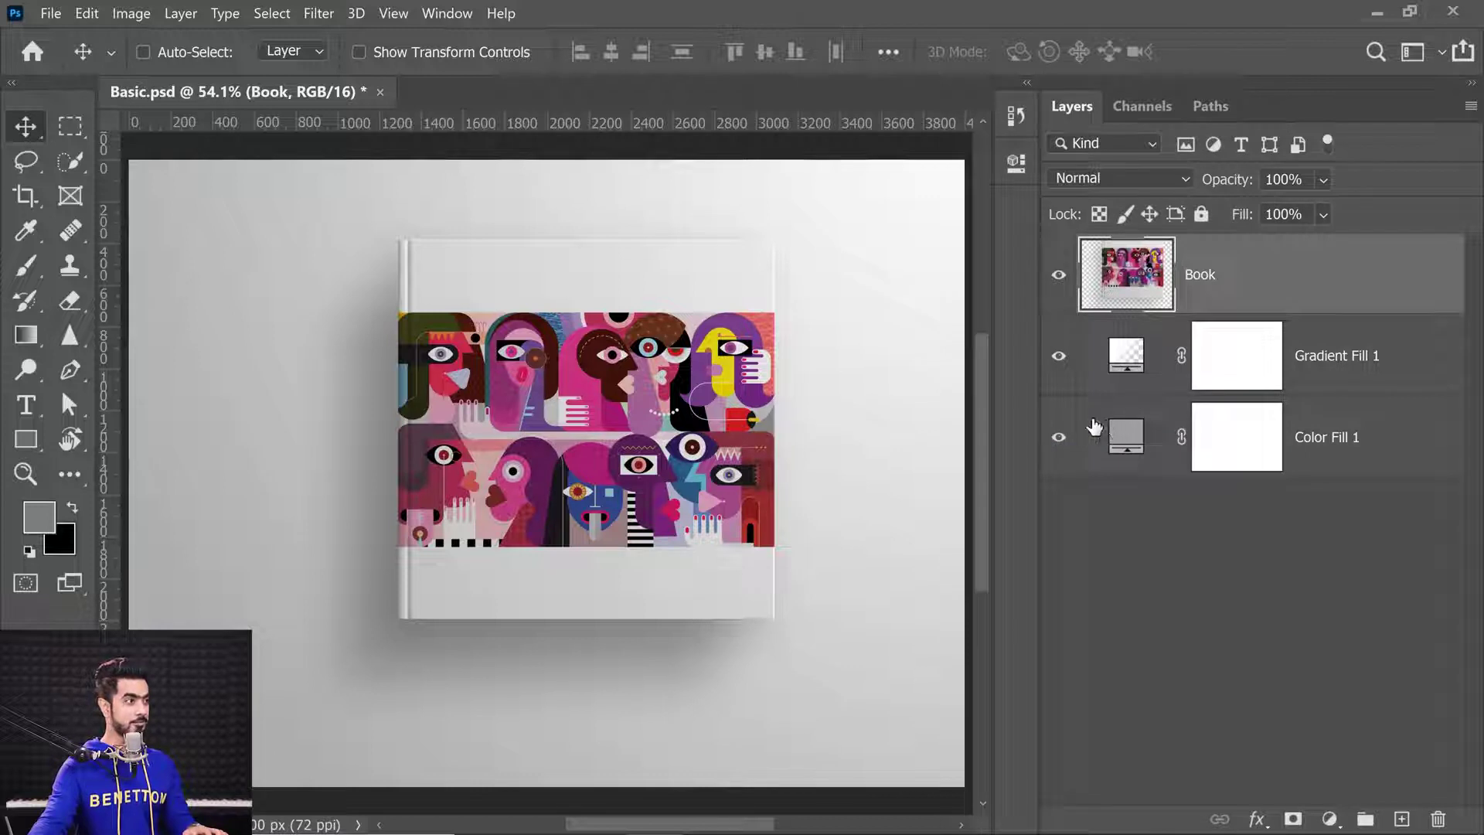
# Try horizontal and vertical skew on the cover, then enter 0 in the skew fields.
pyautogui.hotkey('ctrl', 't')
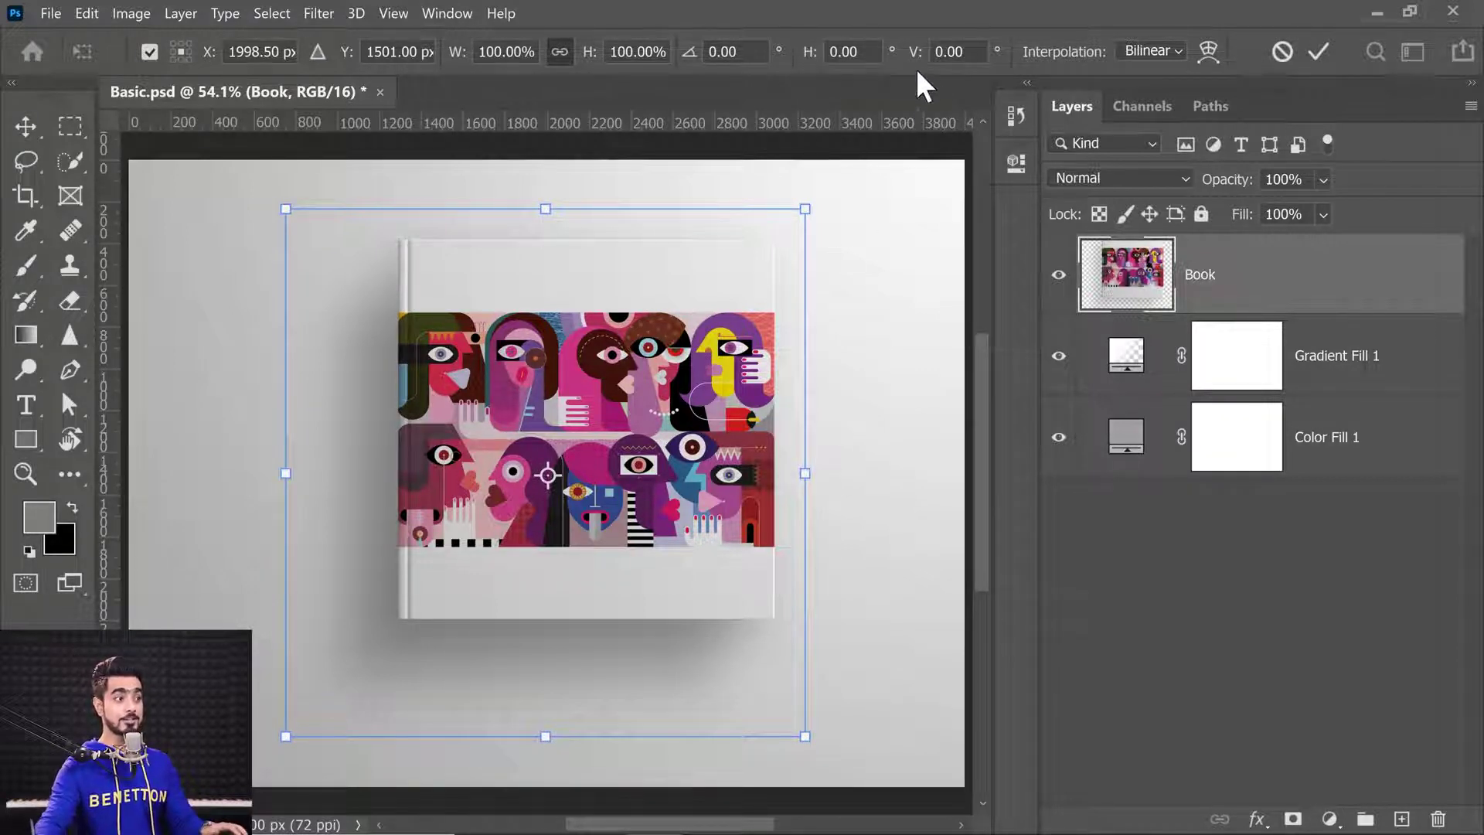
pyautogui.moveTo(914, 56); pyautogui.dragTo(1143, 78)
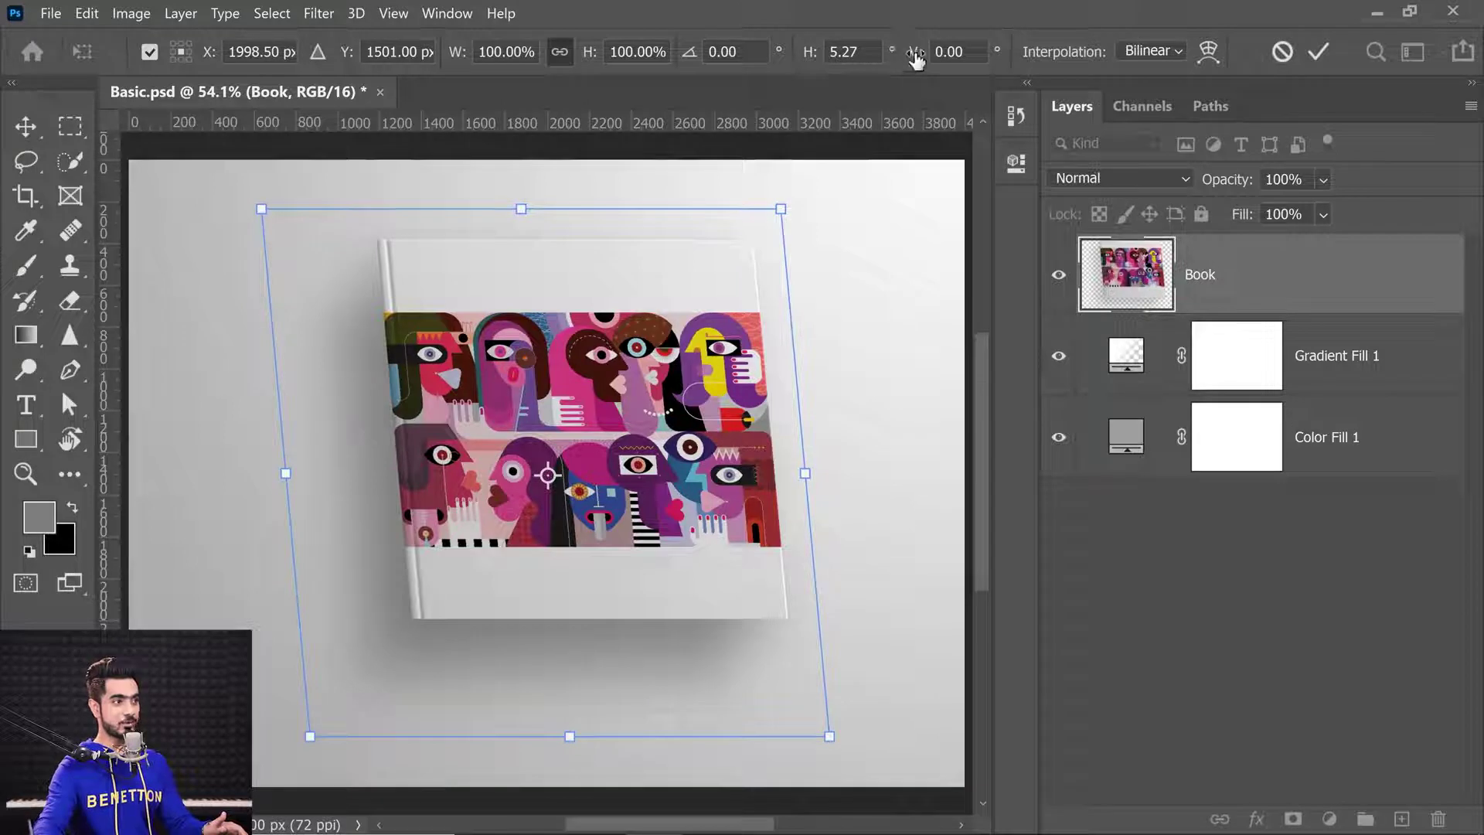
pyautogui.moveTo(916, 55); pyautogui.dragTo(1360, 101)
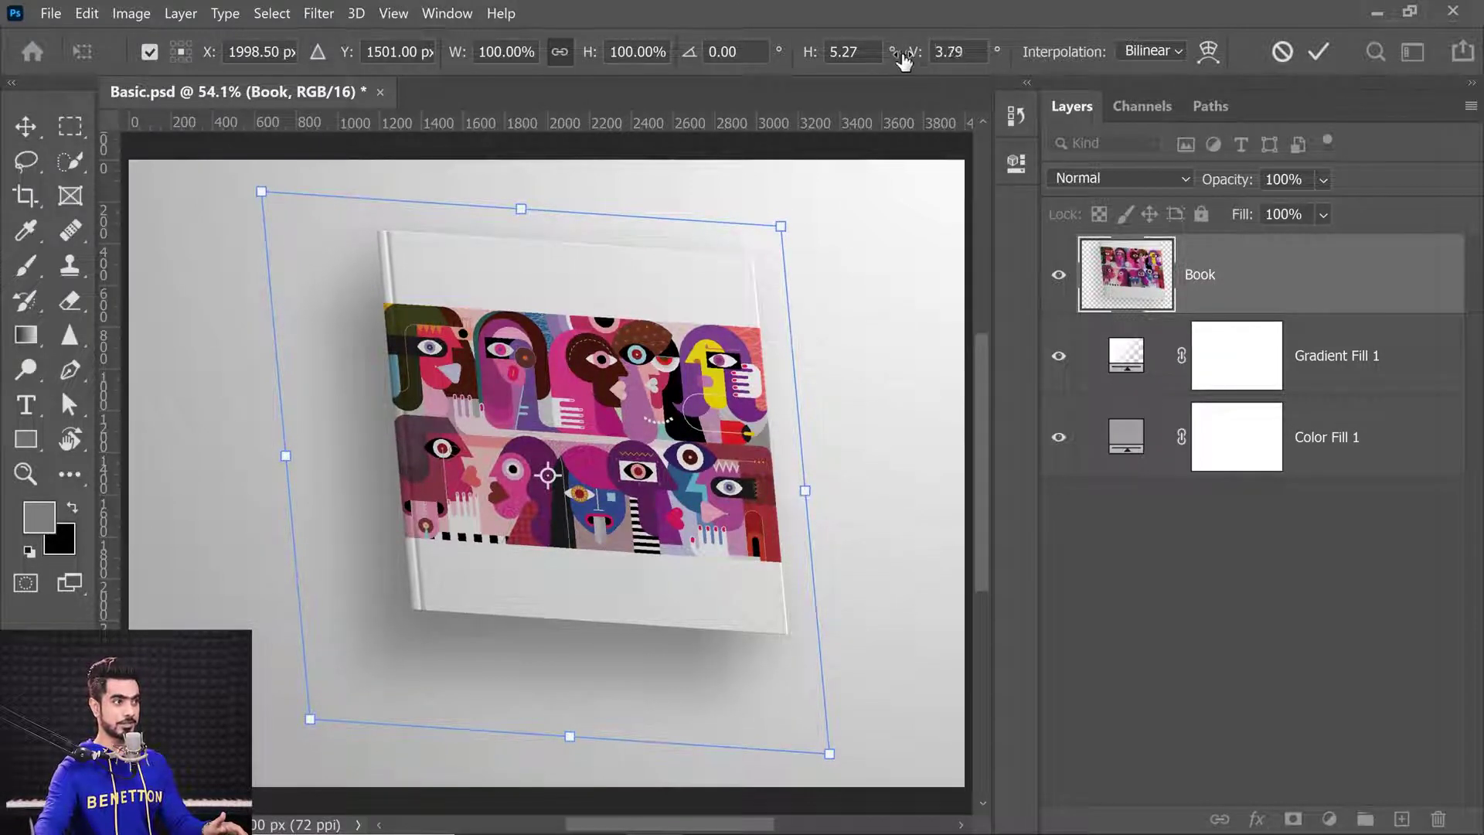
pyautogui.moveTo(902, 56); pyautogui.dragTo(773, 59)
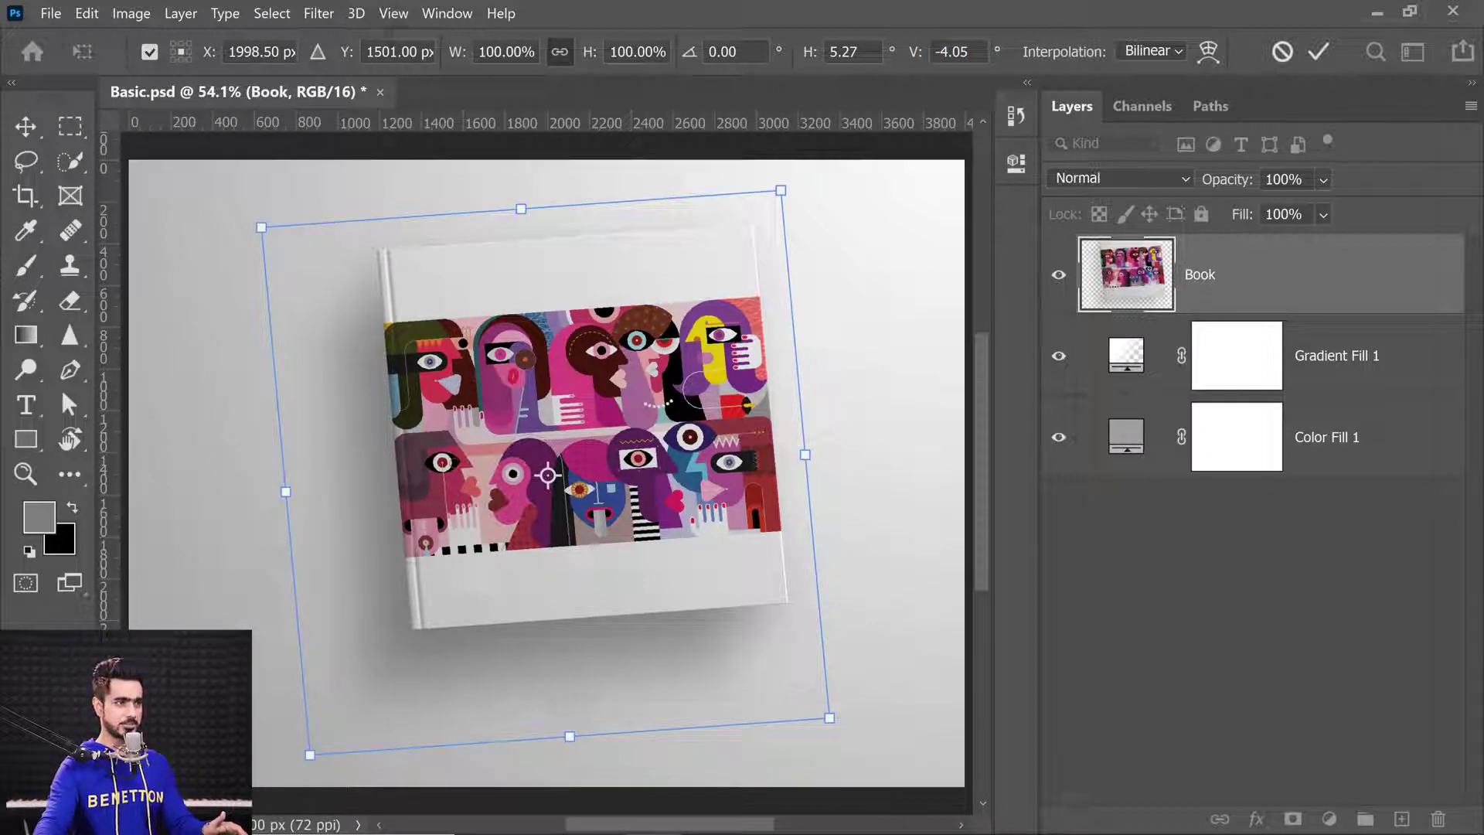
pyautogui.write('0')
pyautogui.hotkey('shift', 'Tab')
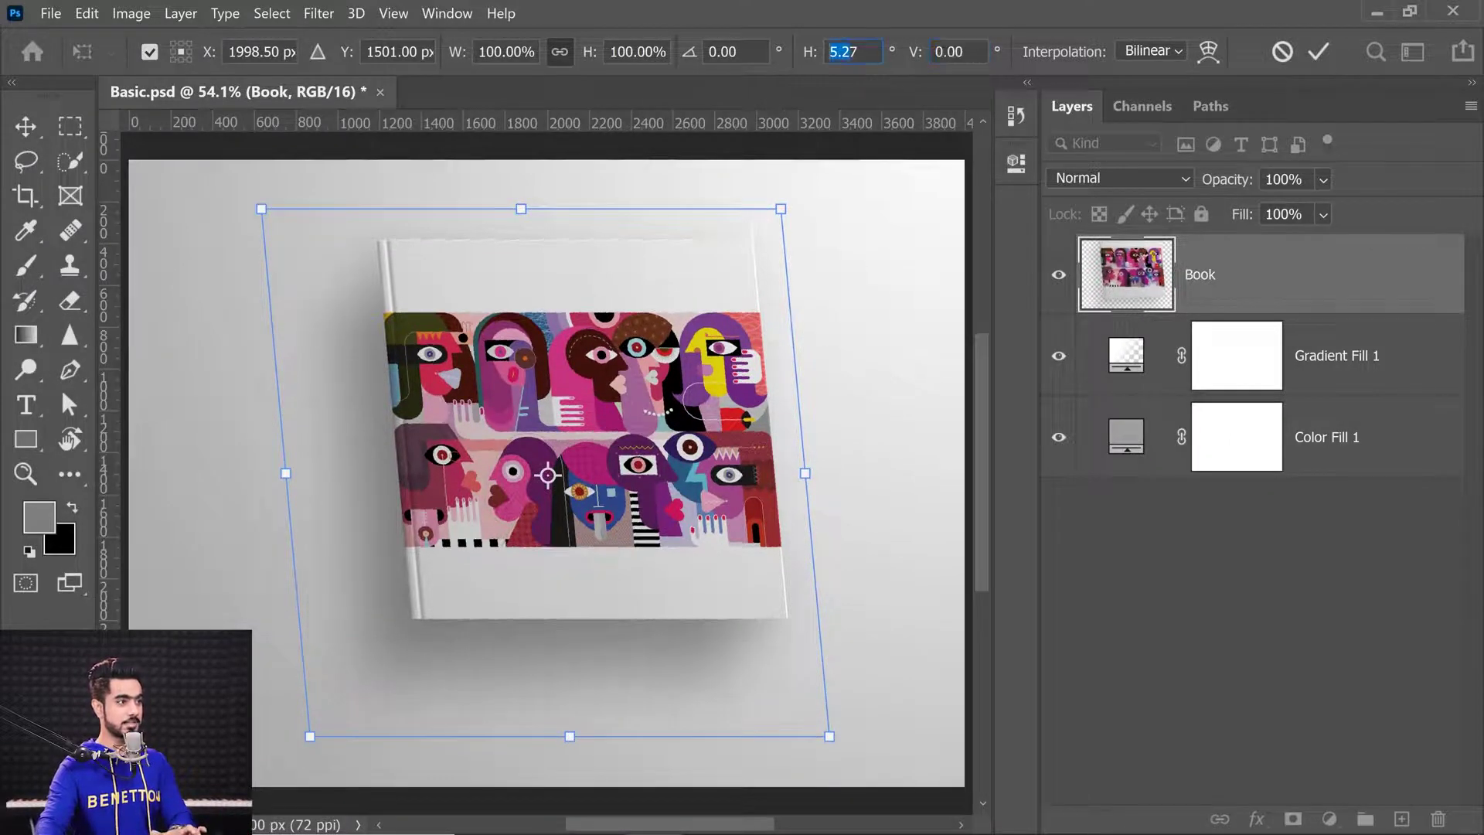
pyautogui.write('0')
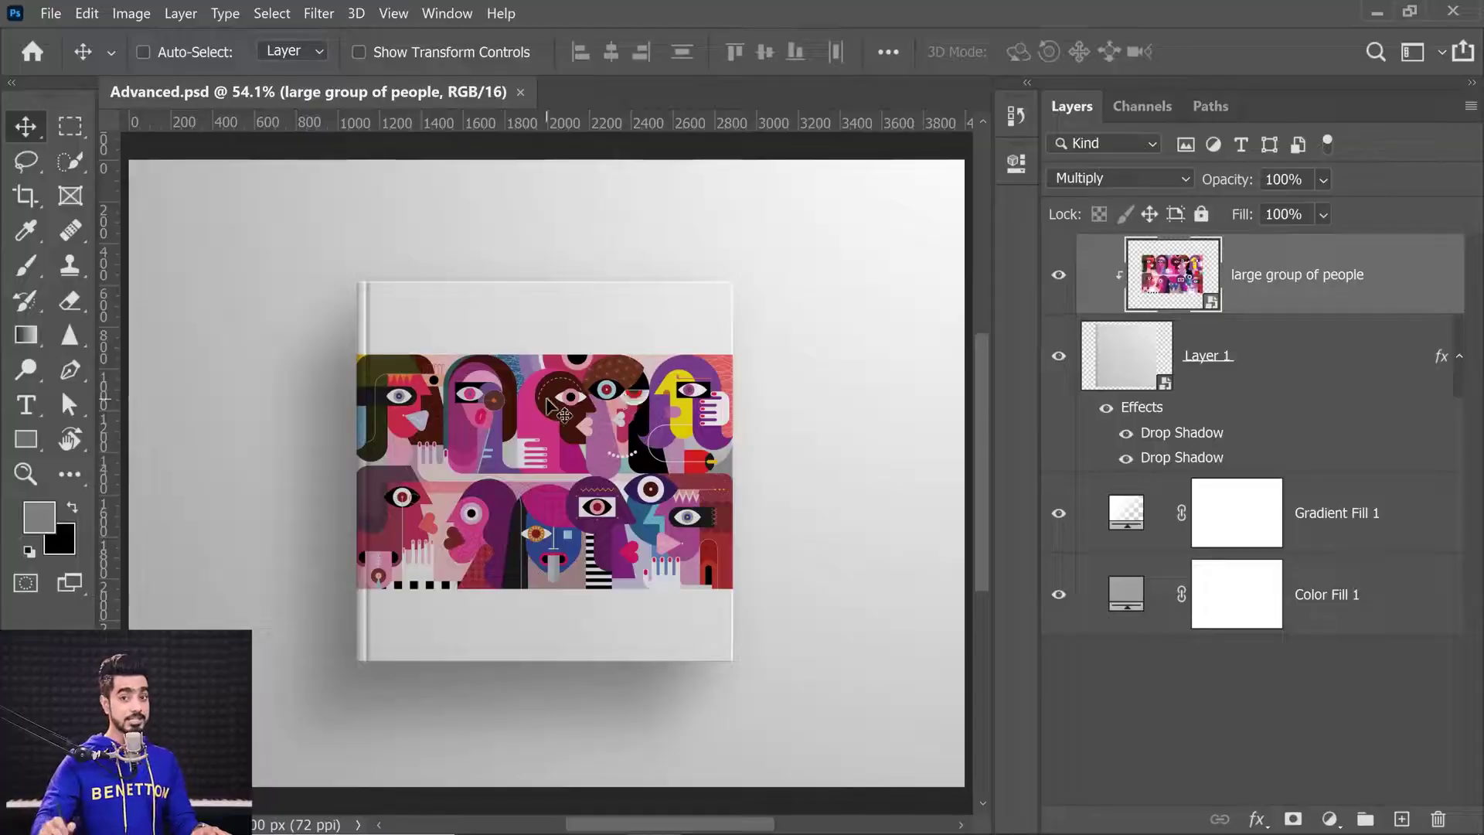
# Show only Color Fill 1, Gradient Fill 1 and Layer 1 with drop shadows, hiding the people artwork.
pyautogui.moveTo(1059, 280); pyautogui.dragTo(1083, 605)
pyautogui.click(1059, 594)
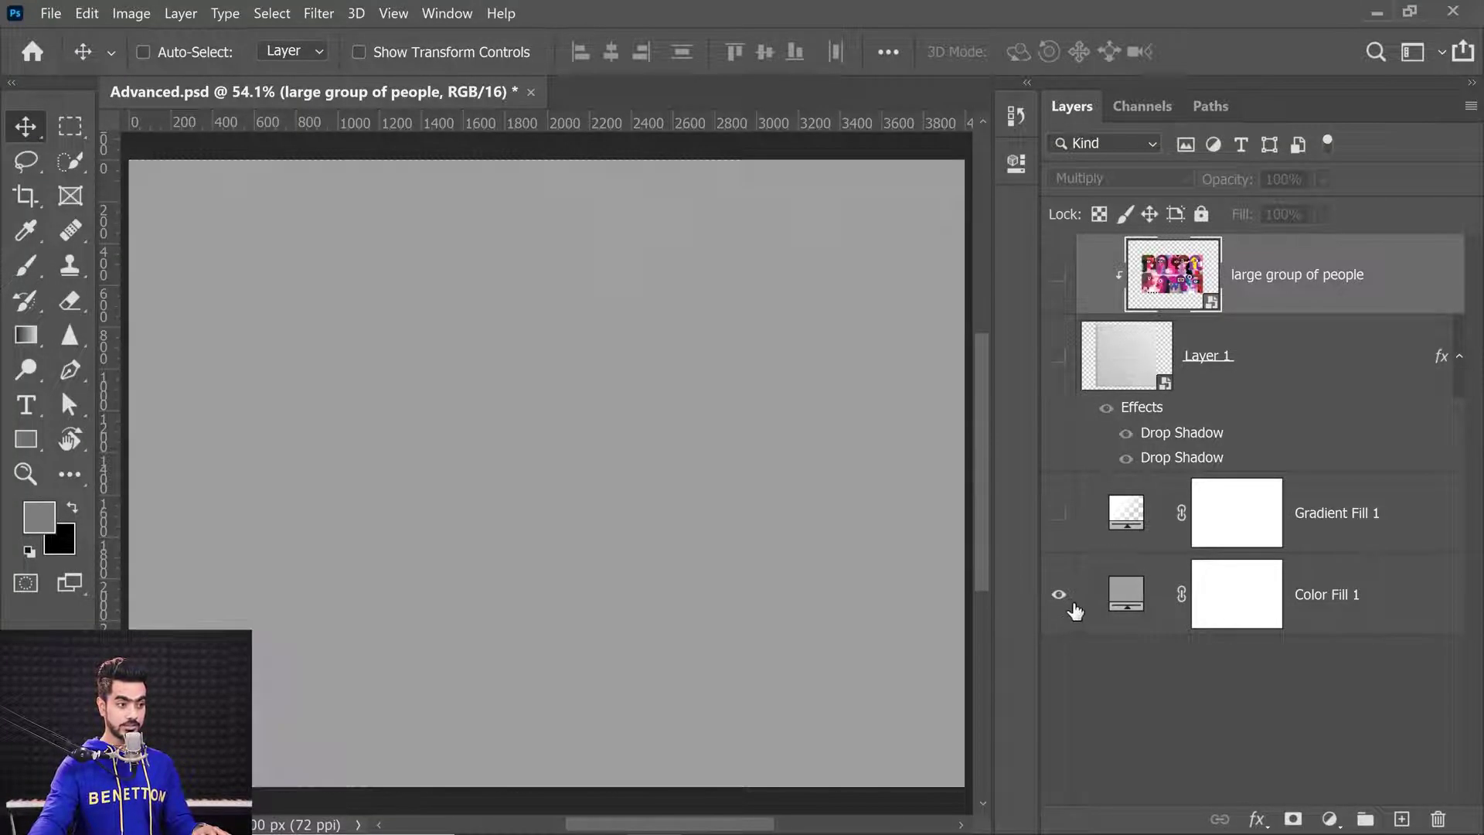
pyautogui.click(1059, 514)
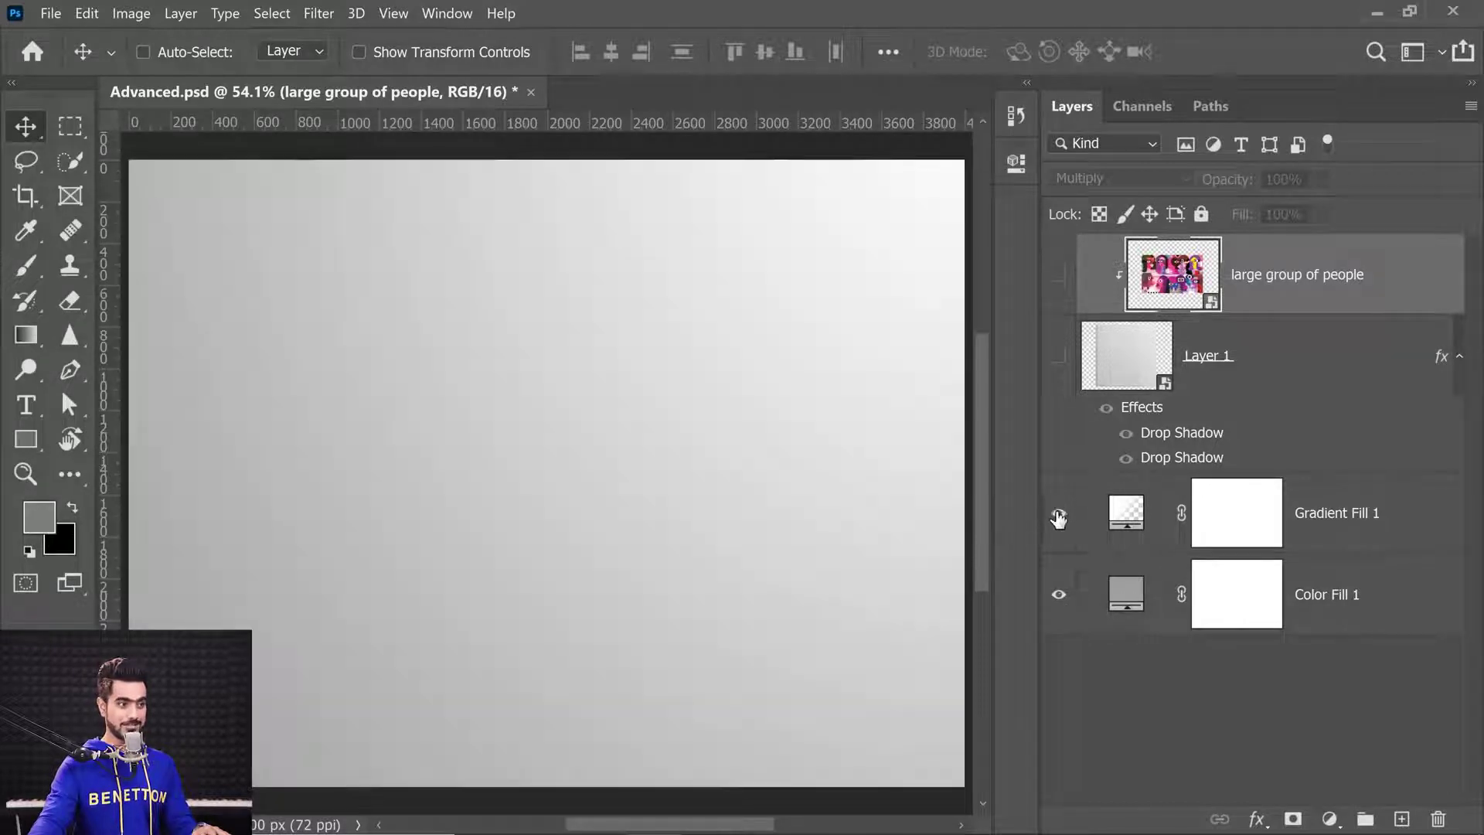
pyautogui.click(1059, 355)
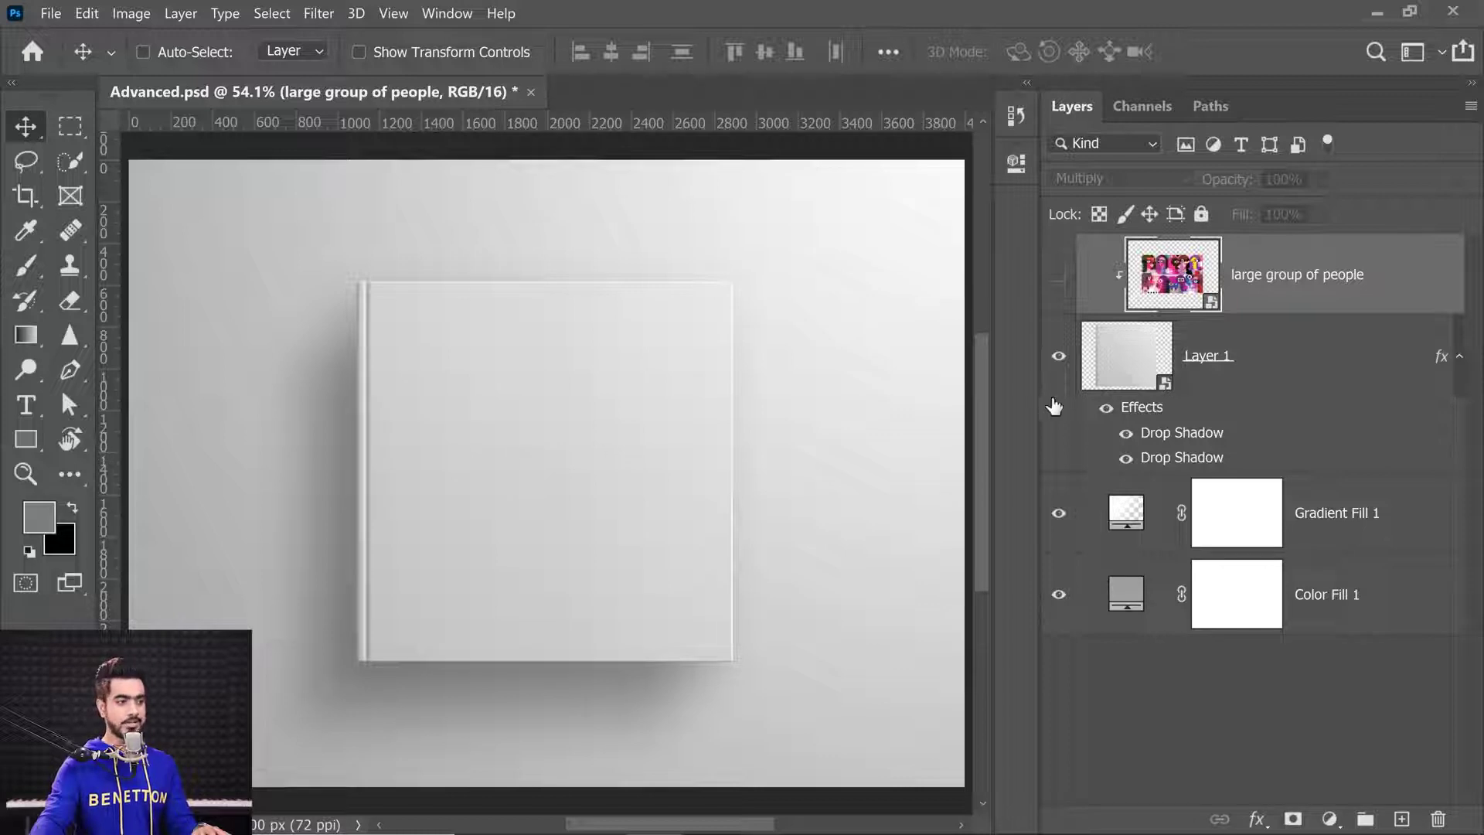
pyautogui.click(1107, 410)
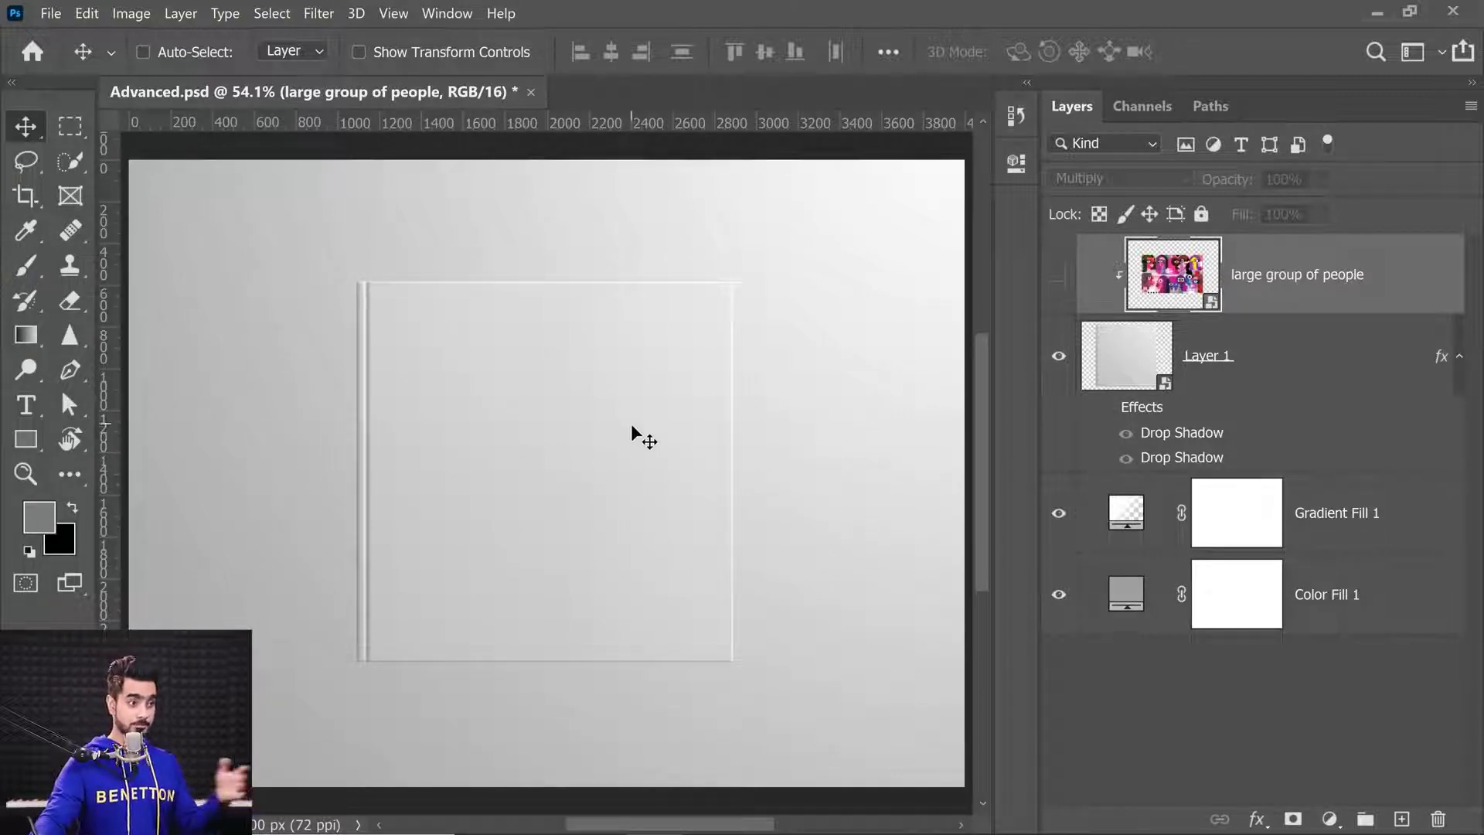
pyautogui.click(1106, 409)
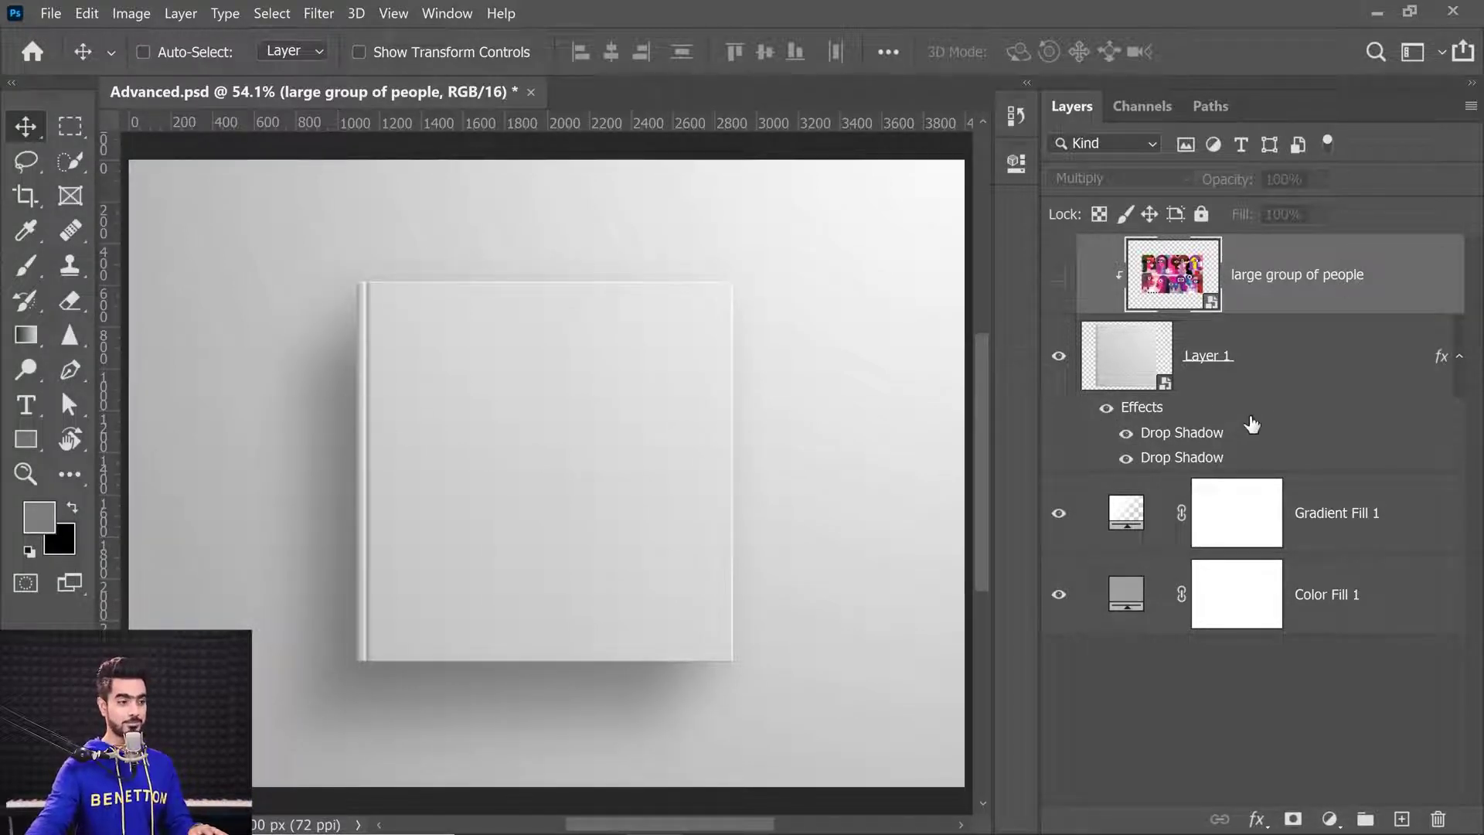
pyautogui.doubleClick(1361, 360)
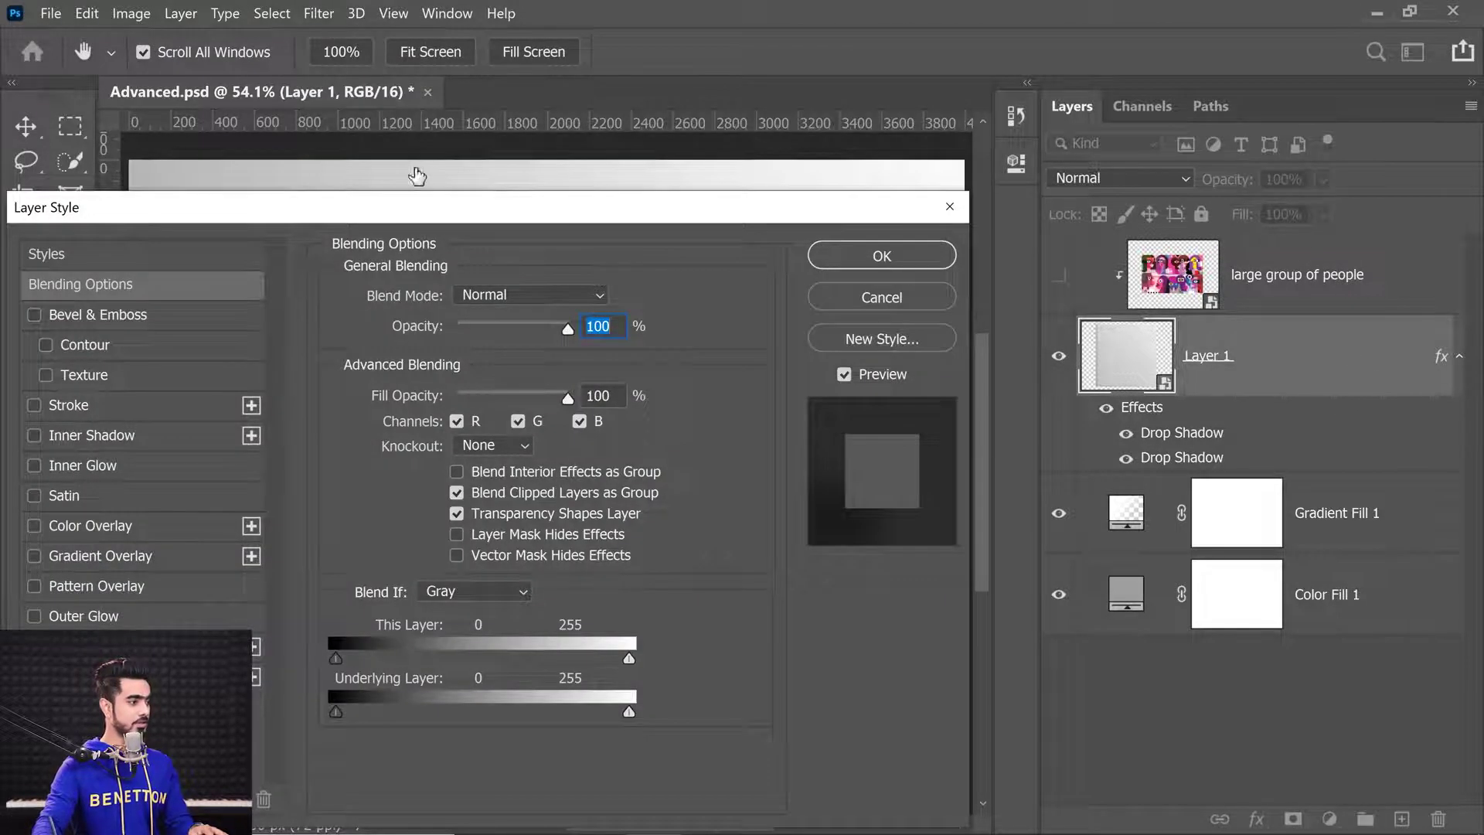
pyautogui.moveTo(374, 207); pyautogui.dragTo(1022, 141)
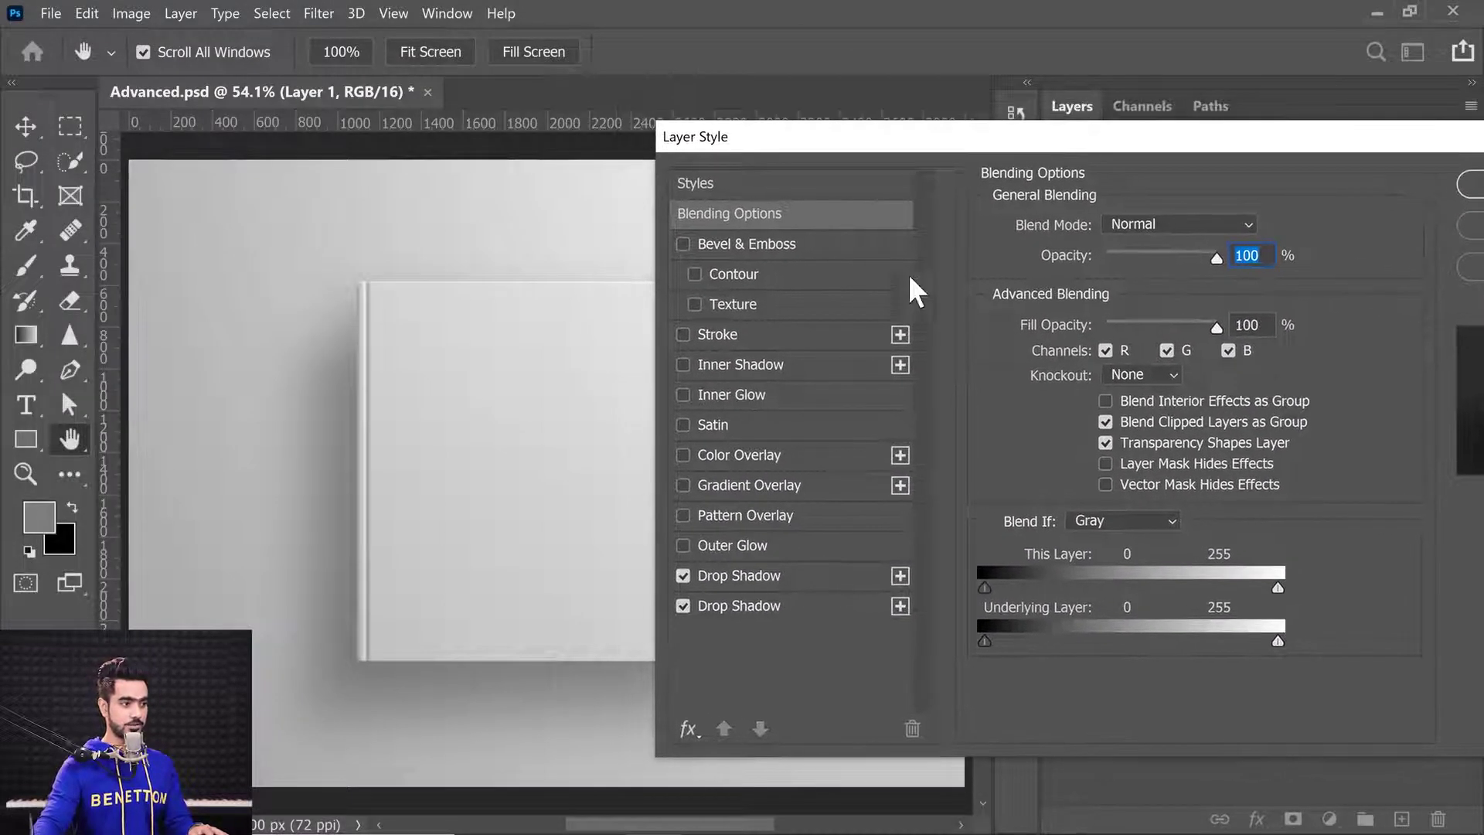
pyautogui.click(899, 575)
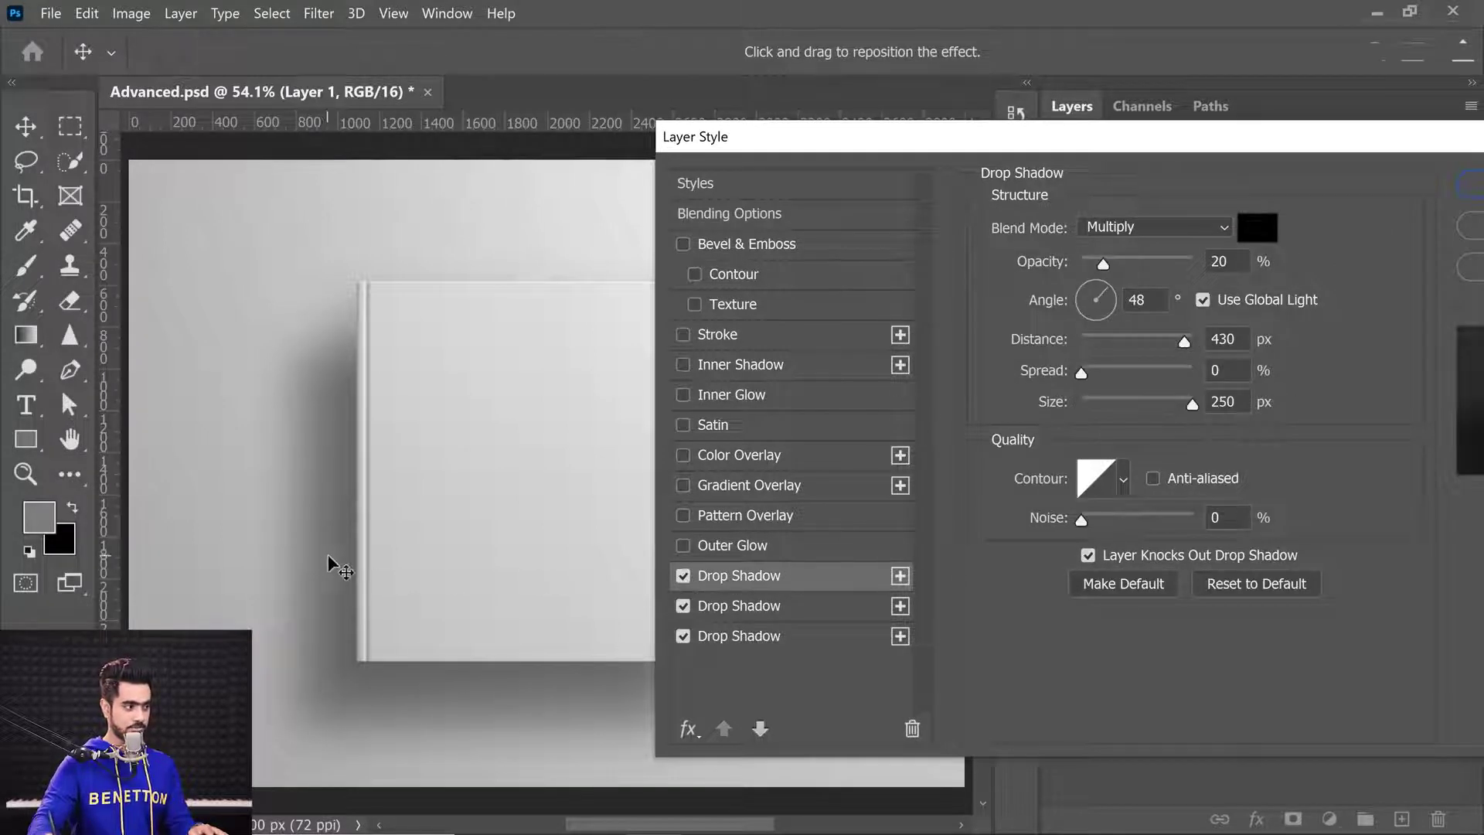
pyautogui.moveTo(328, 560); pyautogui.dragTo(591, 565)
pyautogui.moveTo(1017, 146); pyautogui.dragTo(531, 119)
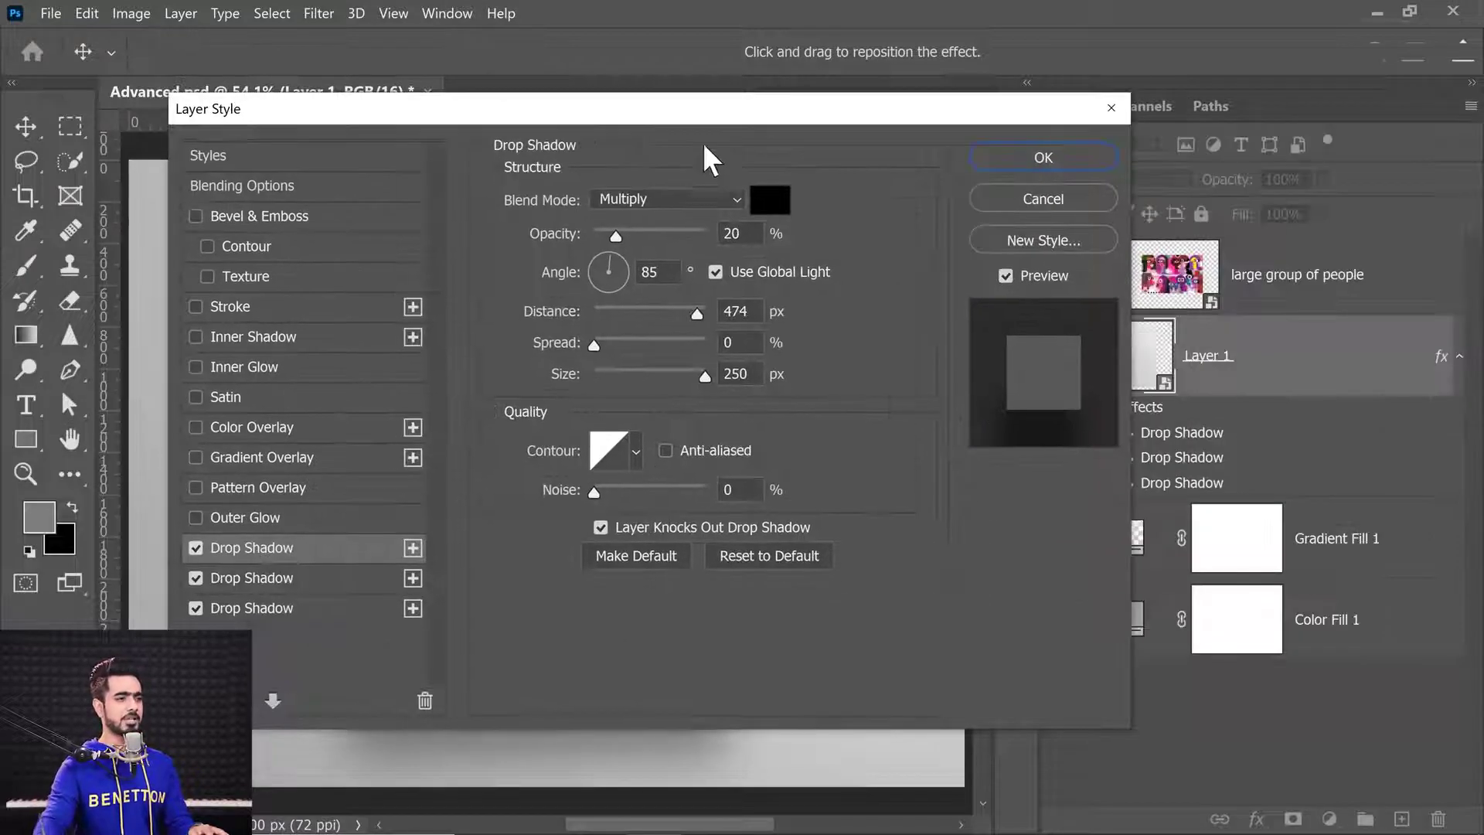
pyautogui.click(1040, 201)
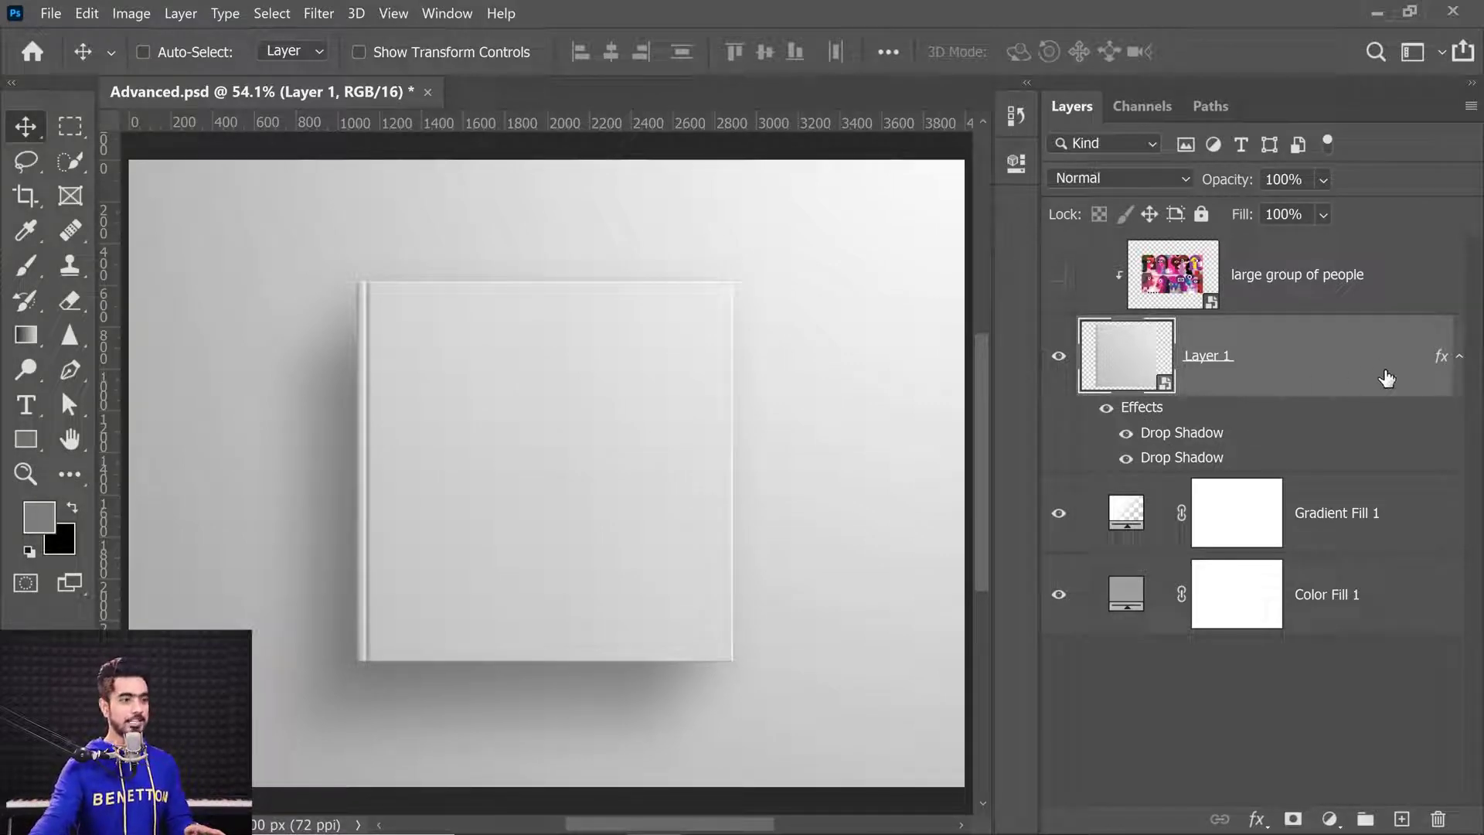
# Reopen Layer 1's layer style and add a Bevel & Emboss effect.
pyautogui.doubleClick(1338, 376)
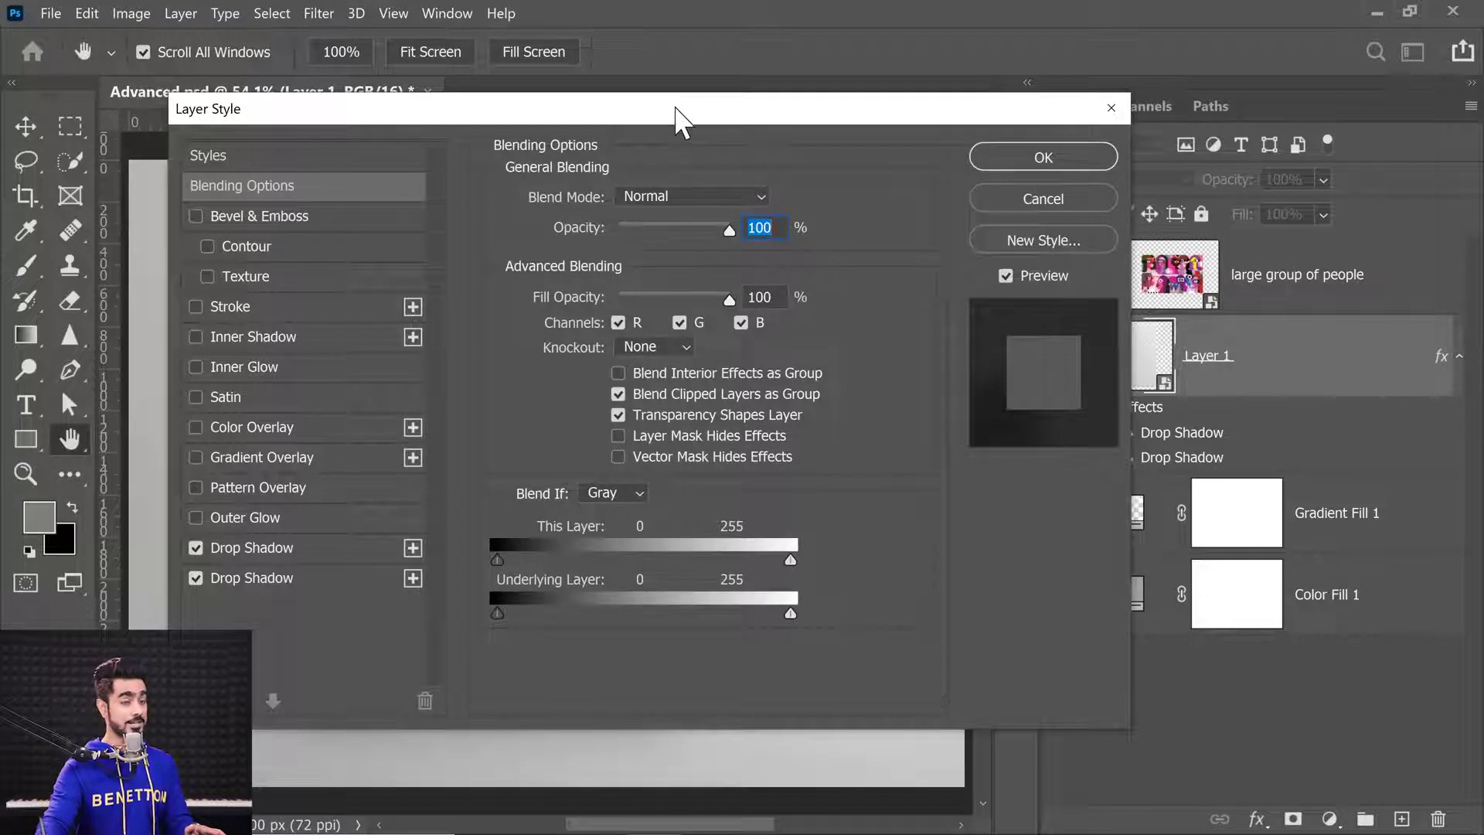
pyautogui.moveTo(680, 110); pyautogui.dragTo(1079, 158)
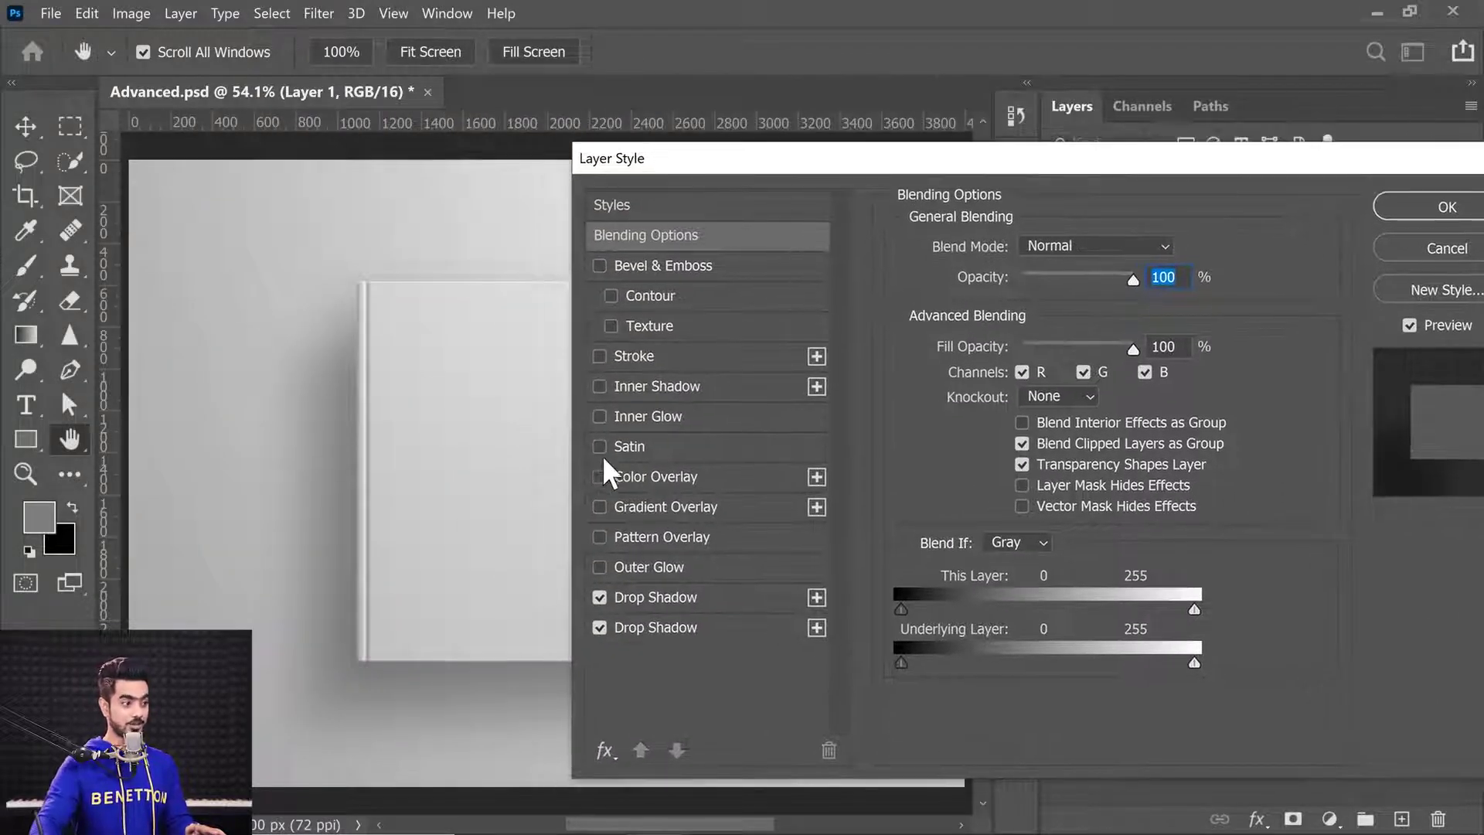
pyautogui.moveTo(701, 136); pyautogui.dragTo(882, 174)
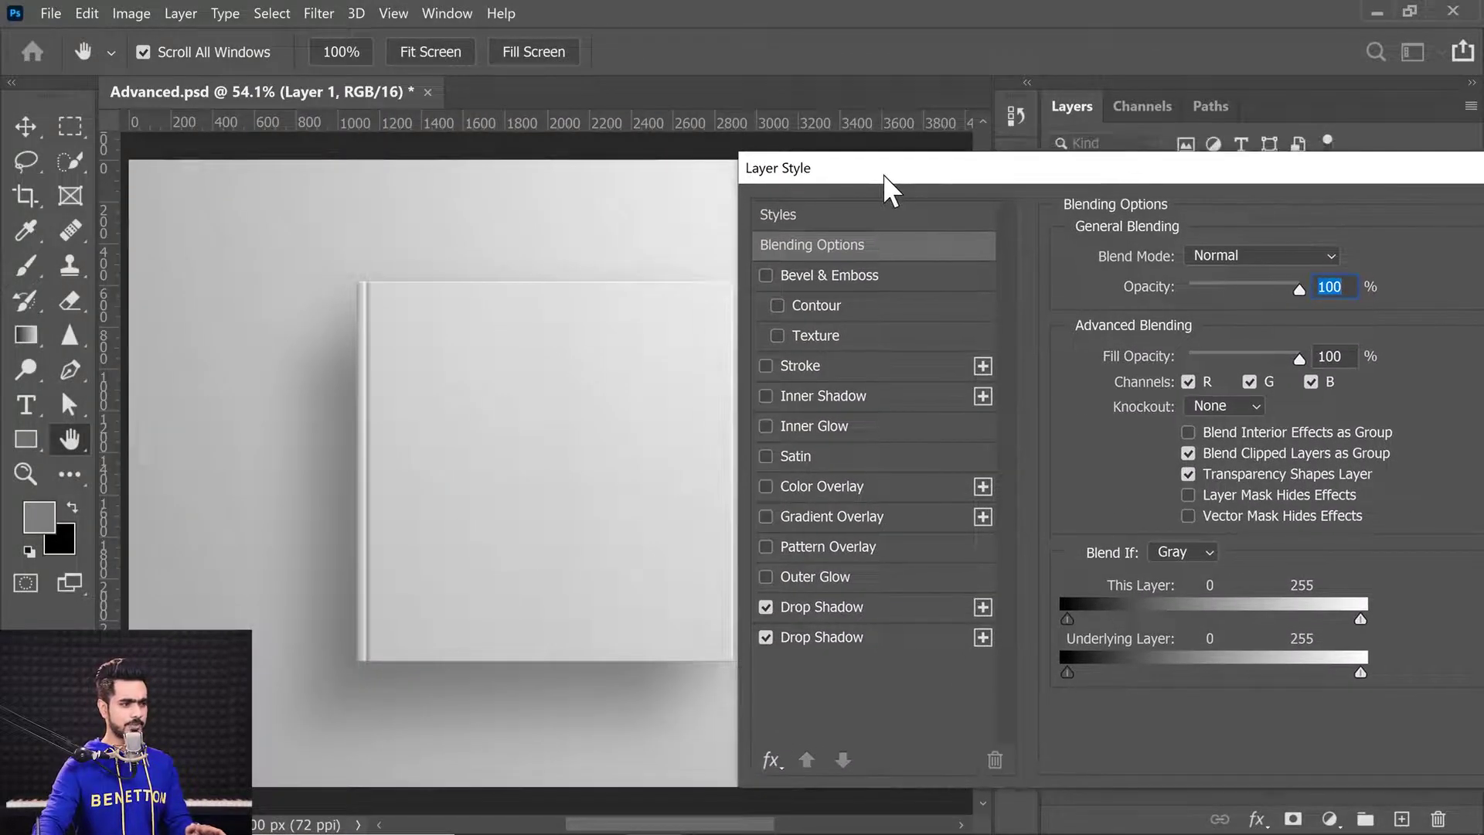
pyautogui.click(766, 275)
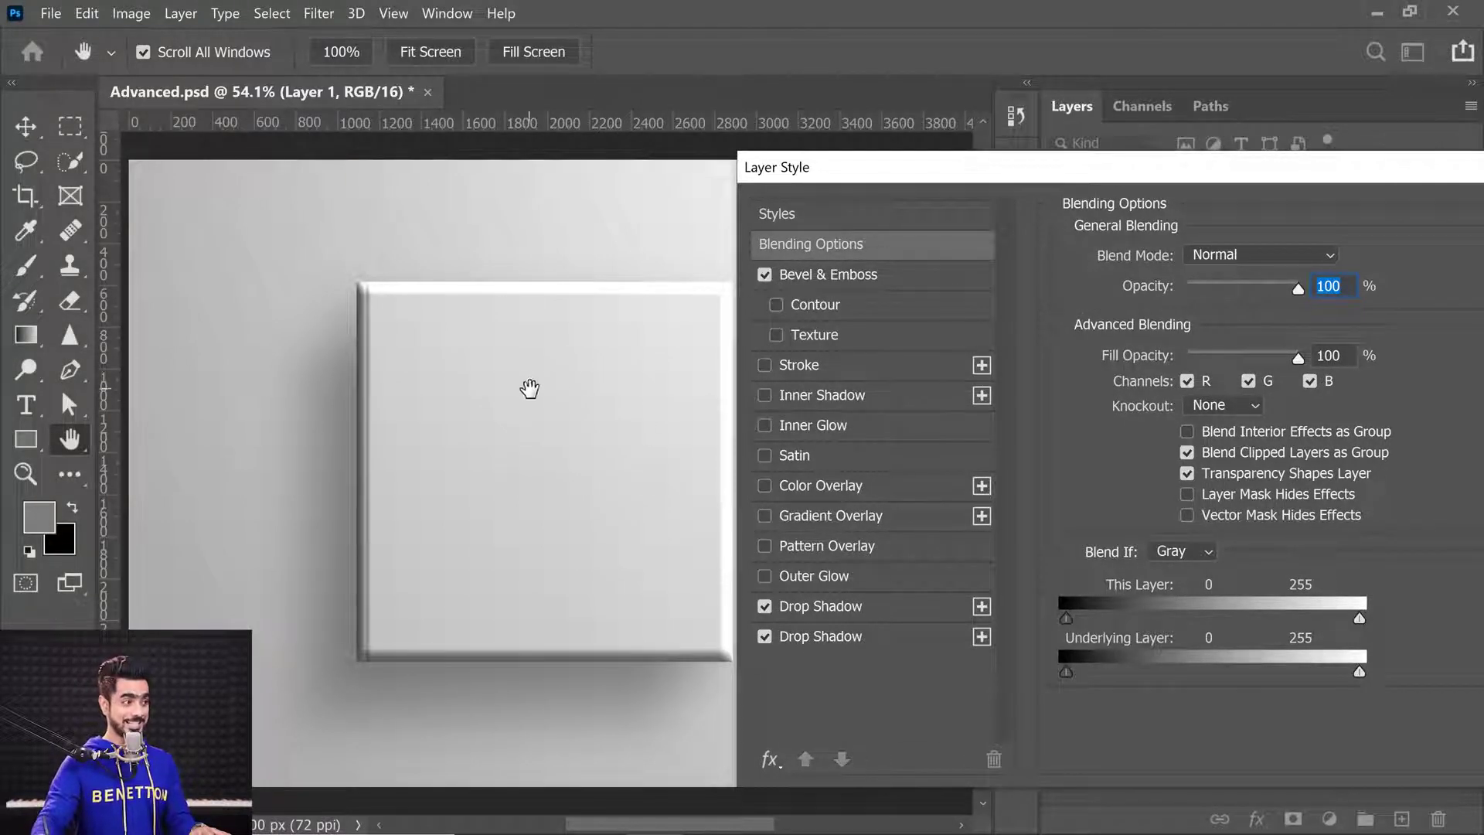
pyautogui.click(853, 275)
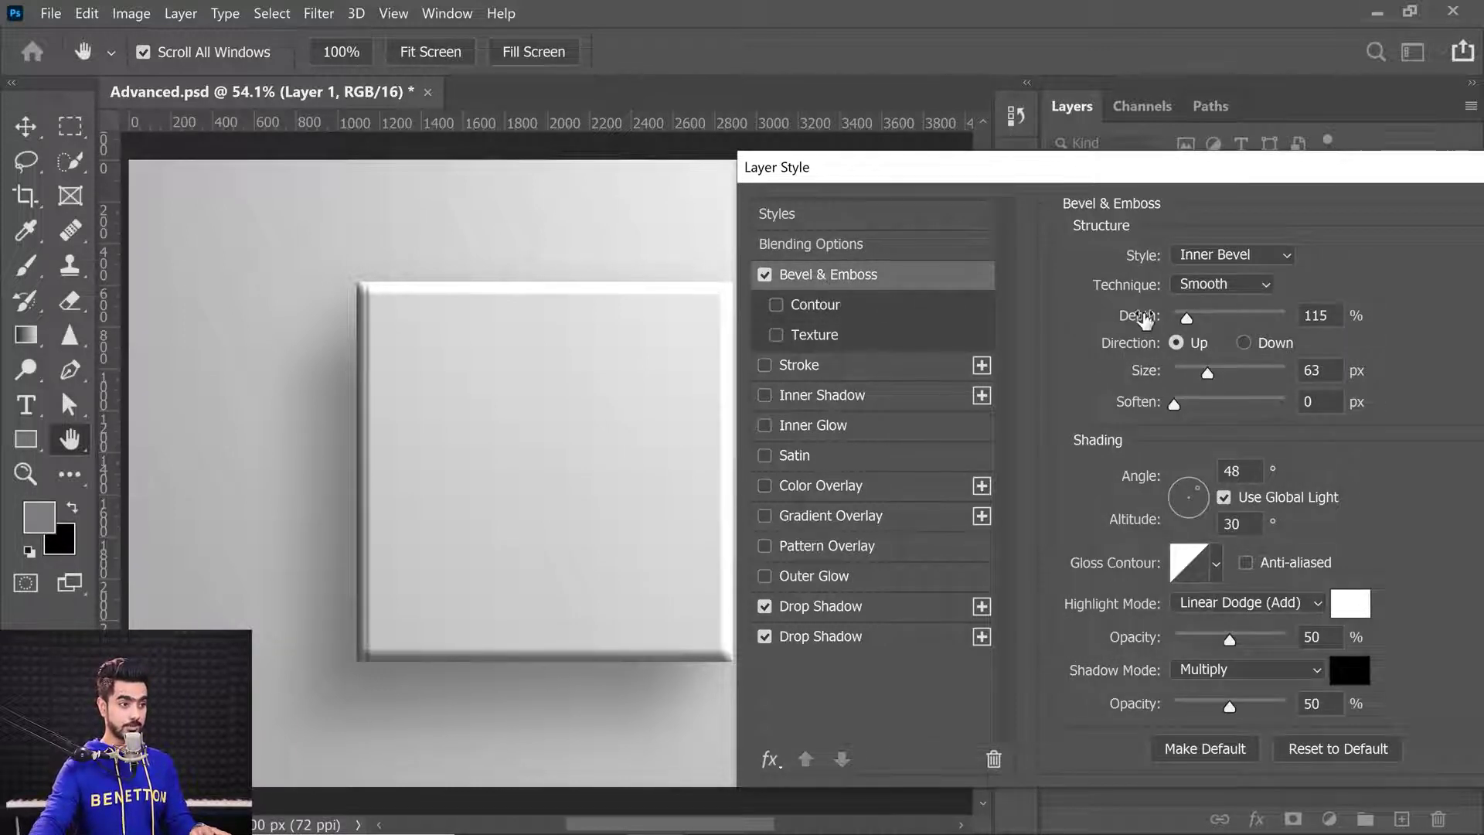
# Set the bevel to Chisel Hard with 376% depth and 172 px size, and apply it.
pyautogui.click(1219, 317)
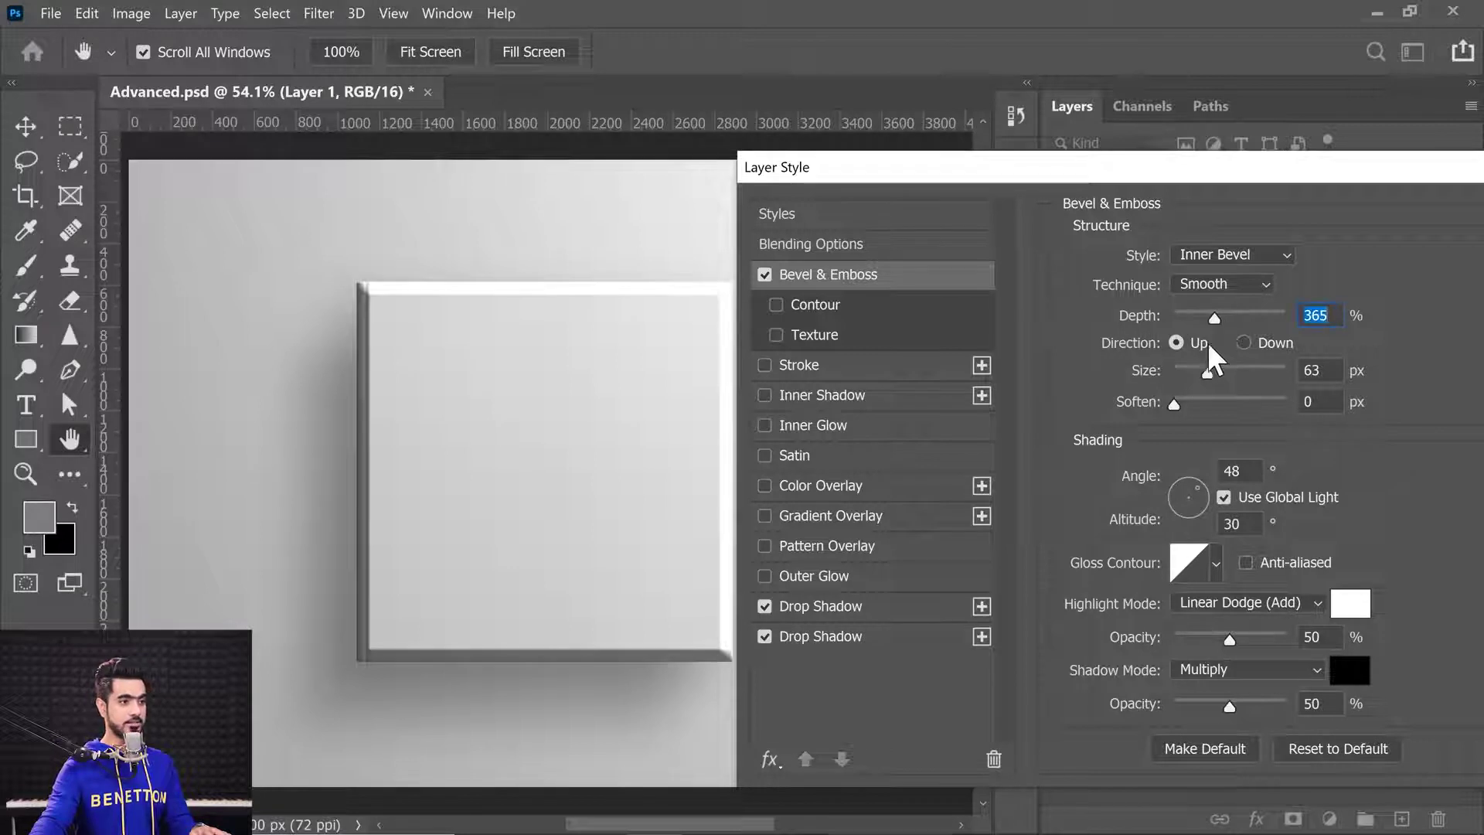
pyautogui.moveTo(1207, 372); pyautogui.dragTo(1255, 377)
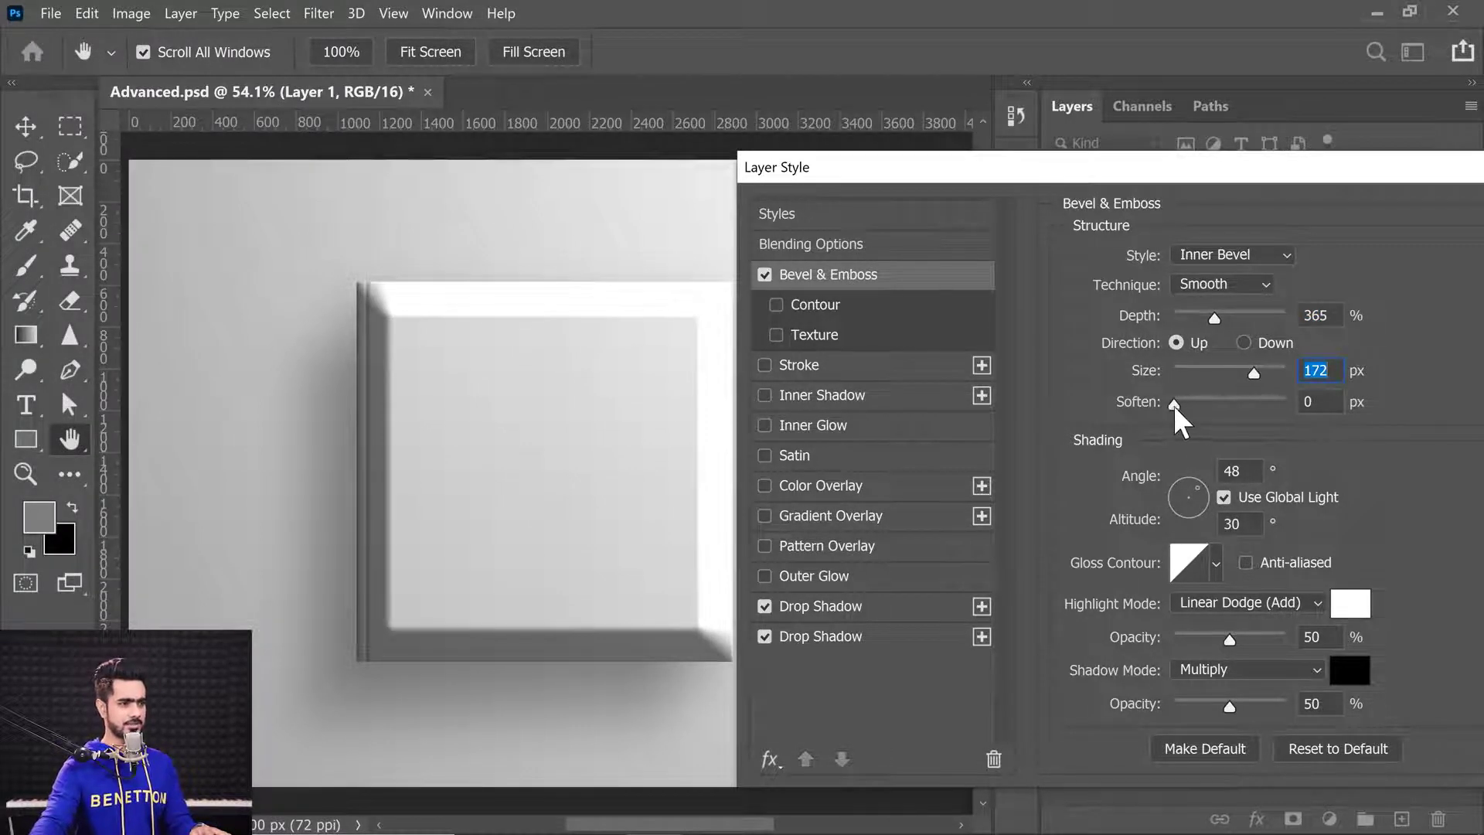
pyautogui.moveTo(1173, 405); pyautogui.dragTo(925, 416)
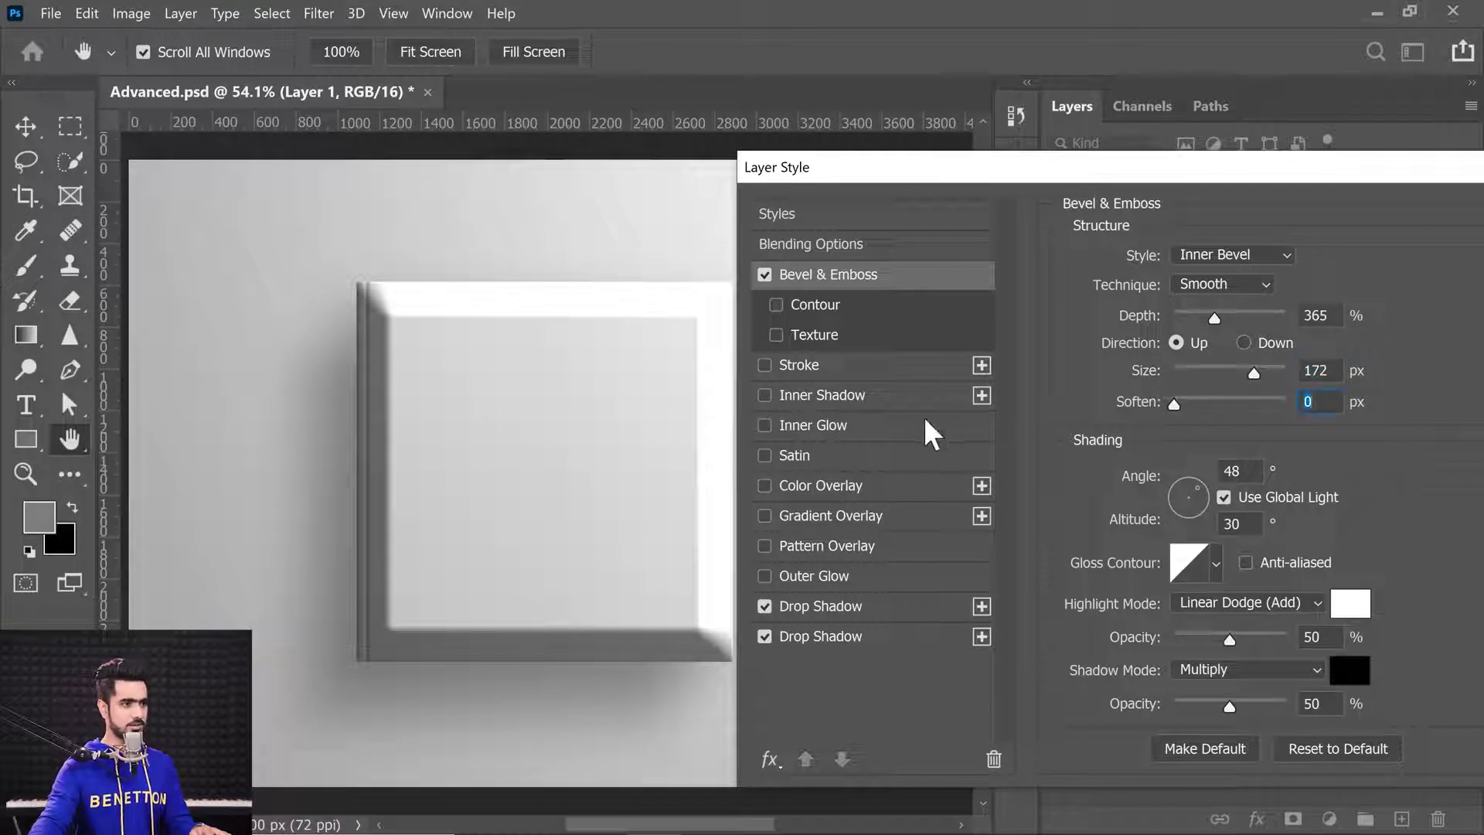
pyautogui.moveTo(1215, 317); pyautogui.dragTo(1222, 317)
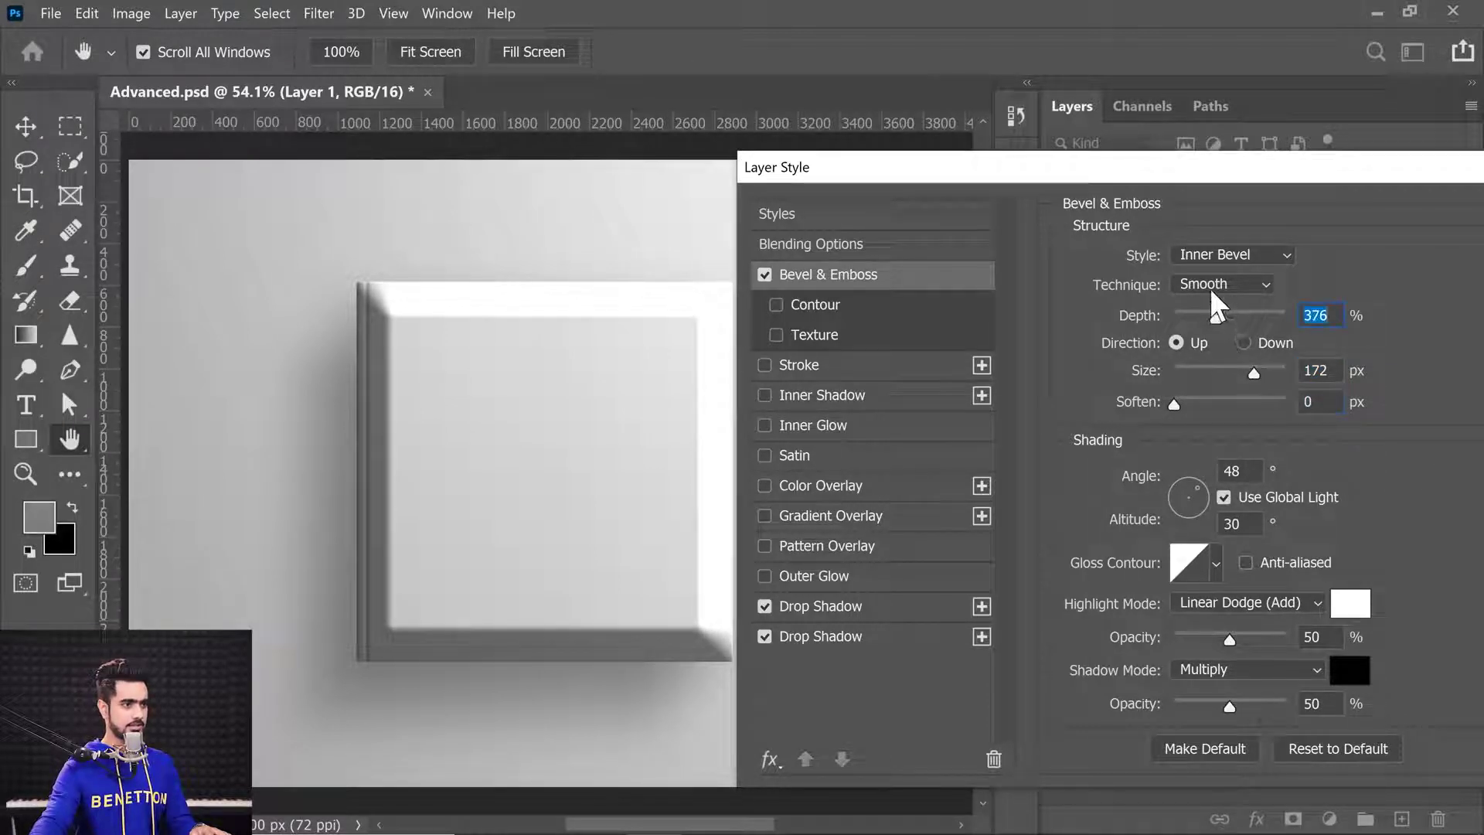
pyautogui.click(1208, 286)
pyautogui.click(1212, 324)
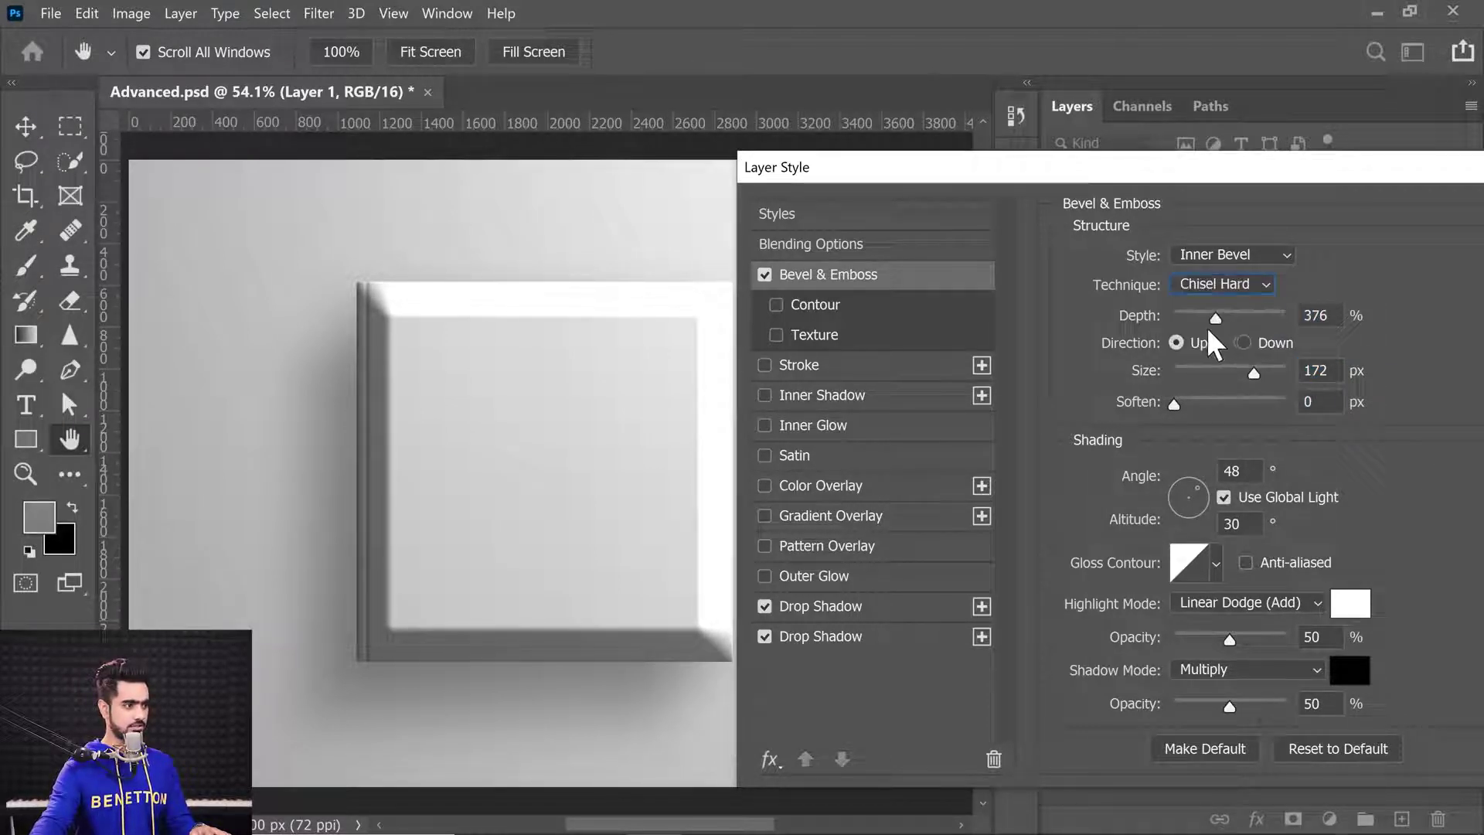
pyautogui.moveTo(1380, 171); pyautogui.dragTo(843, 178)
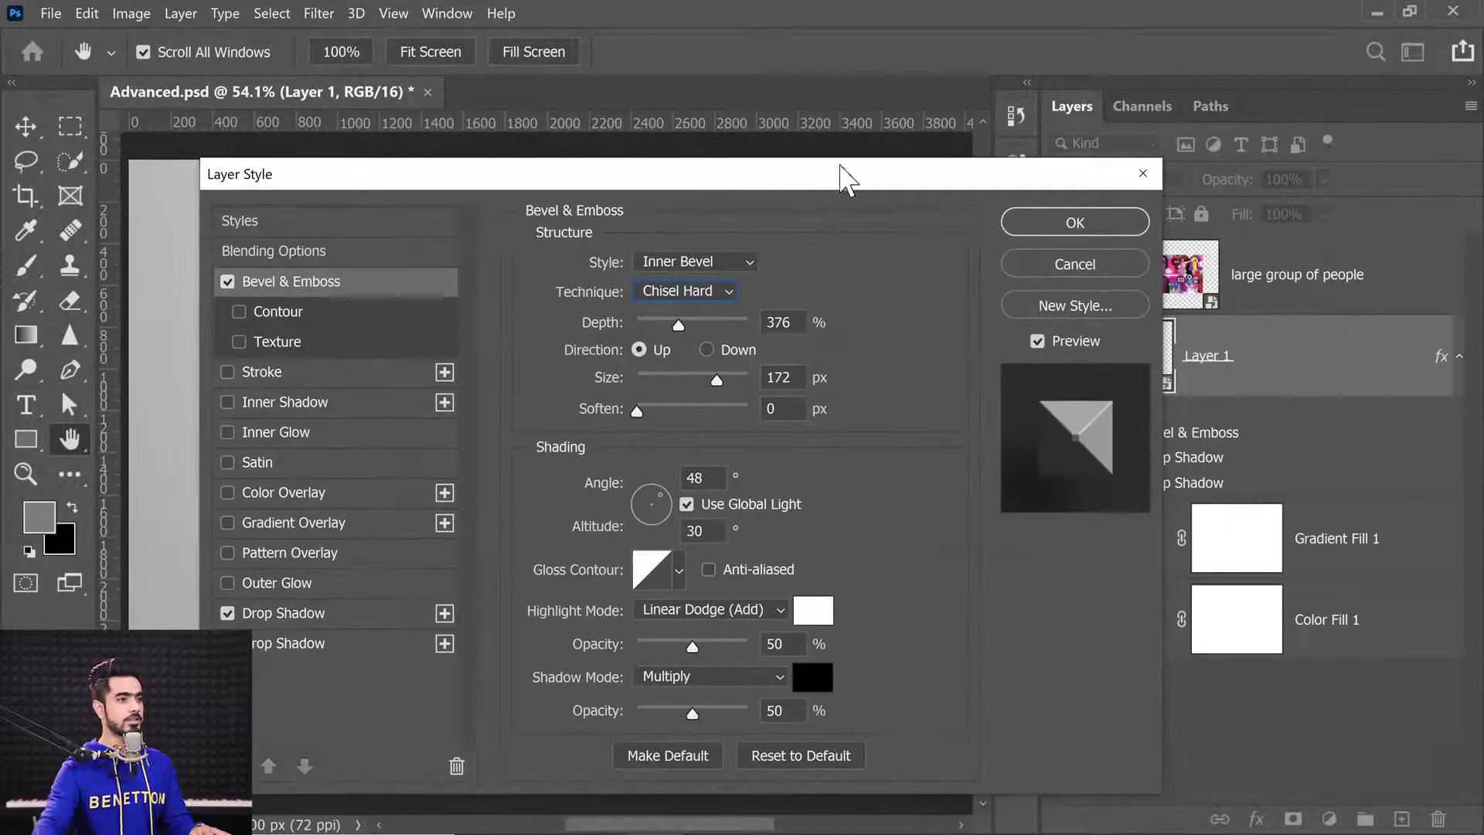
pyautogui.click(1074, 224)
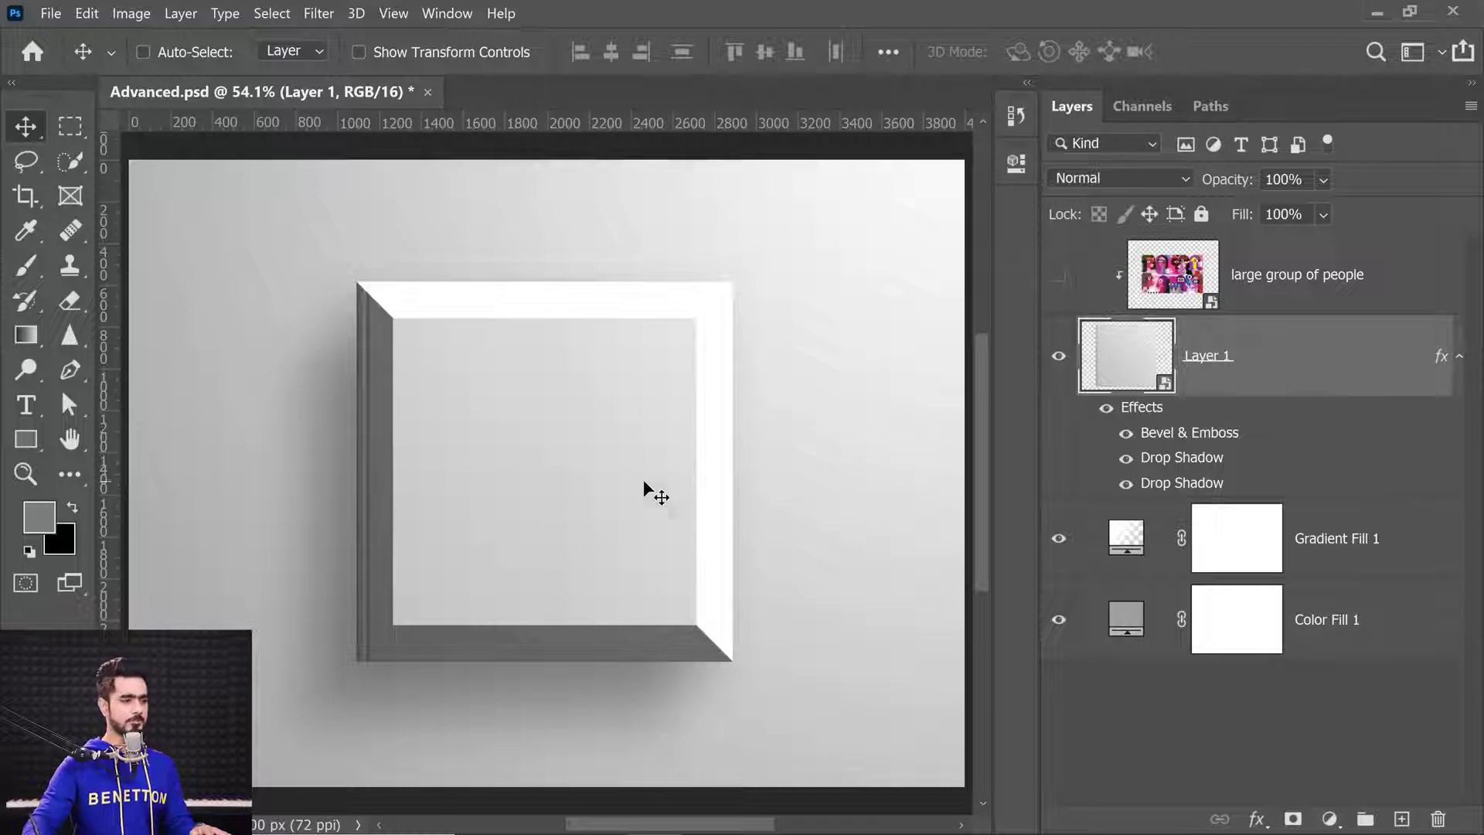
# Show the 'large group of people' artwork again and start Free Transform on Layer 1's height.
pyautogui.click(1275, 280)
pyautogui.click(1059, 275)
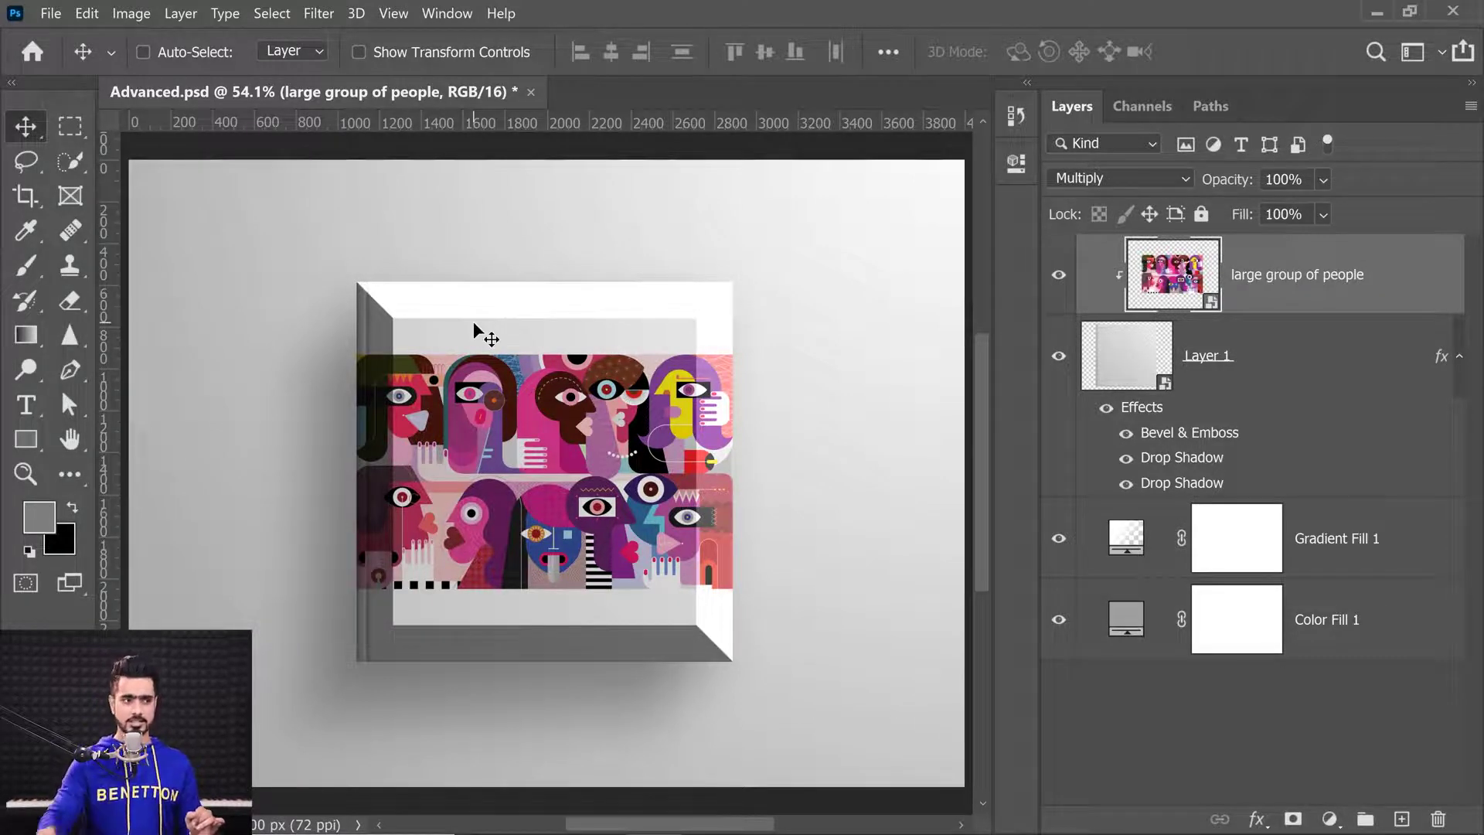
pyautogui.click(1215, 362)
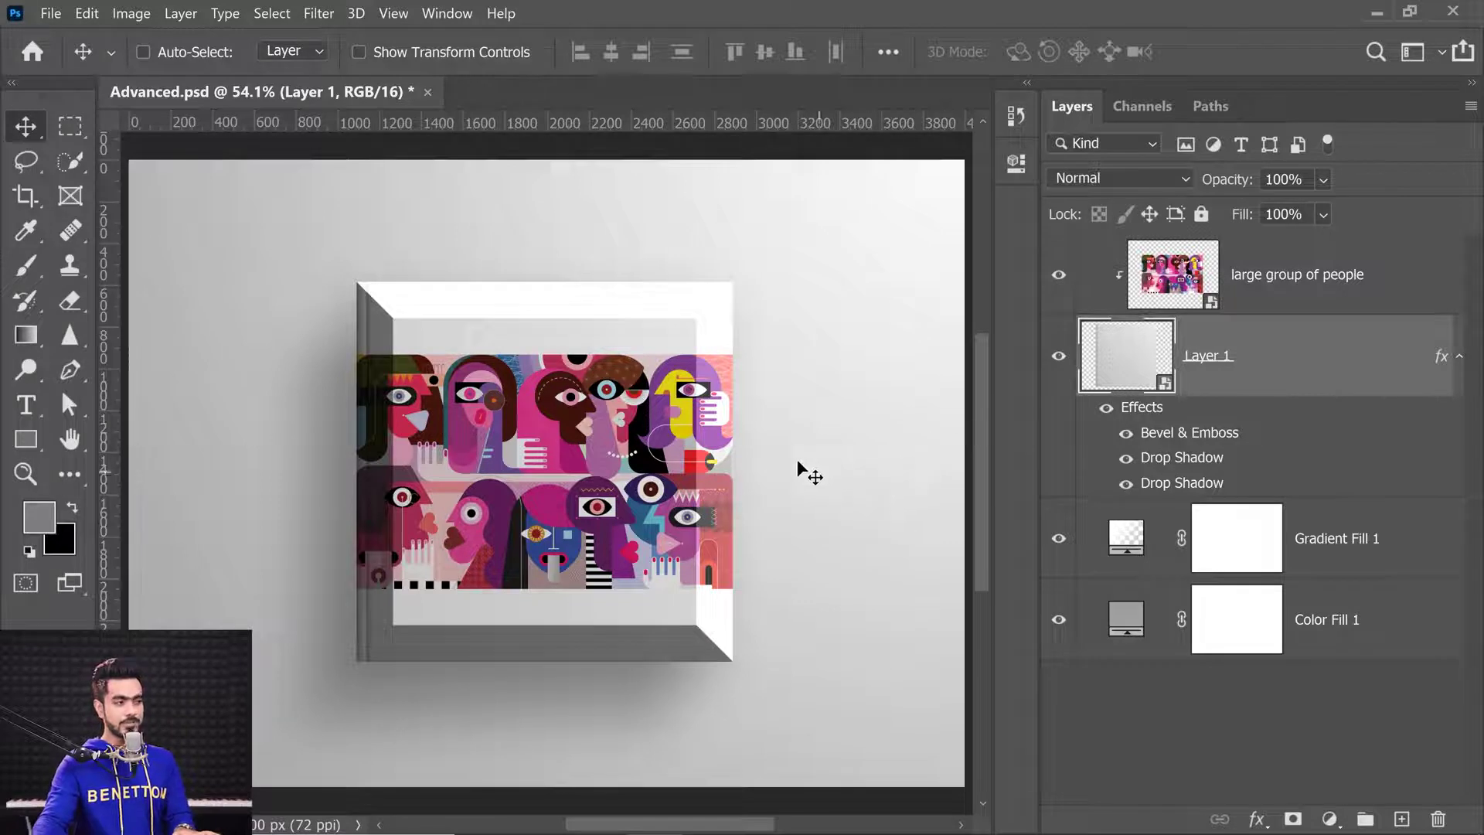
pyautogui.press('ctrl')
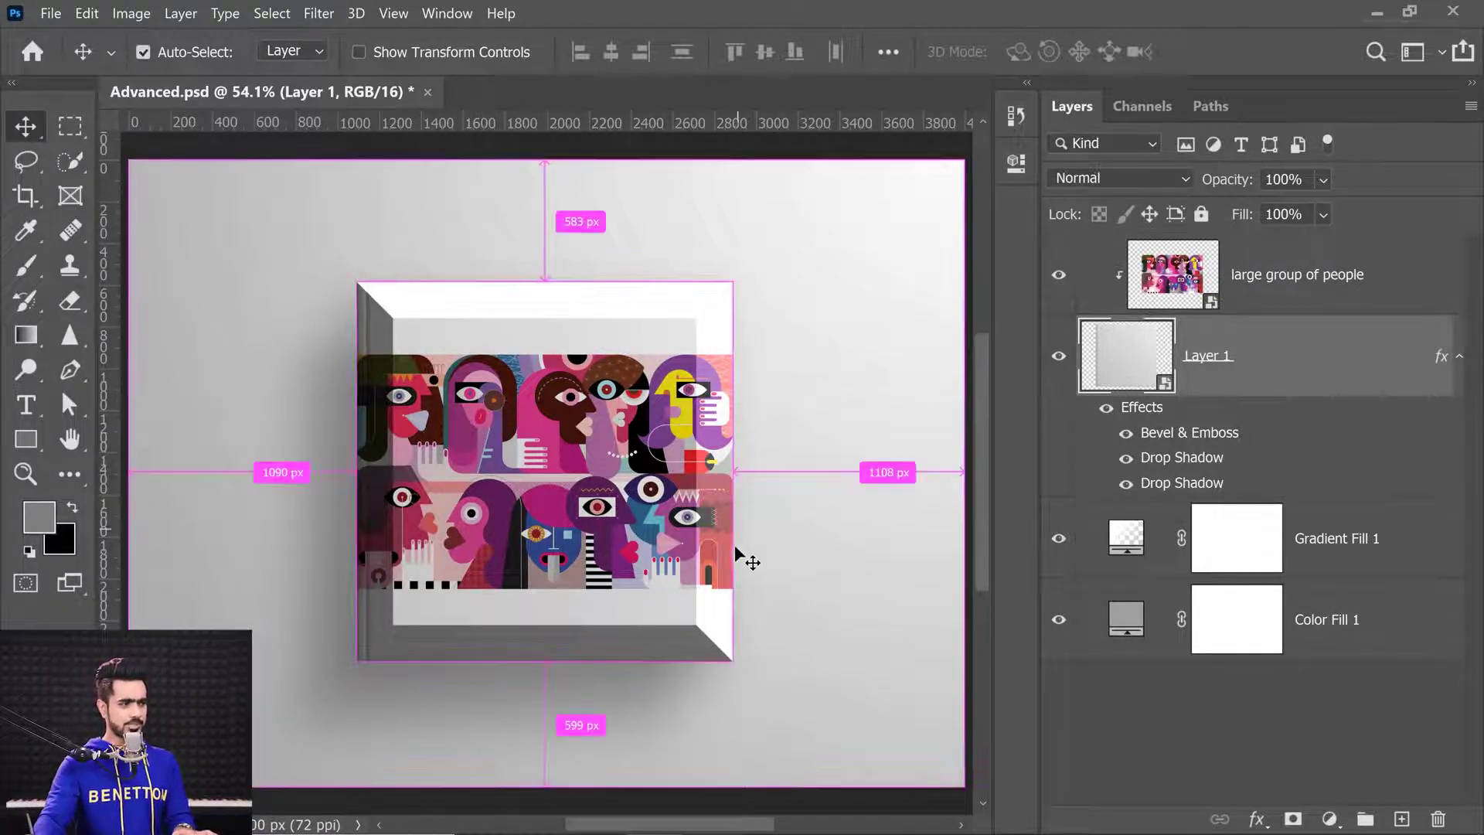
pyautogui.hotkey('ctrl', 't')
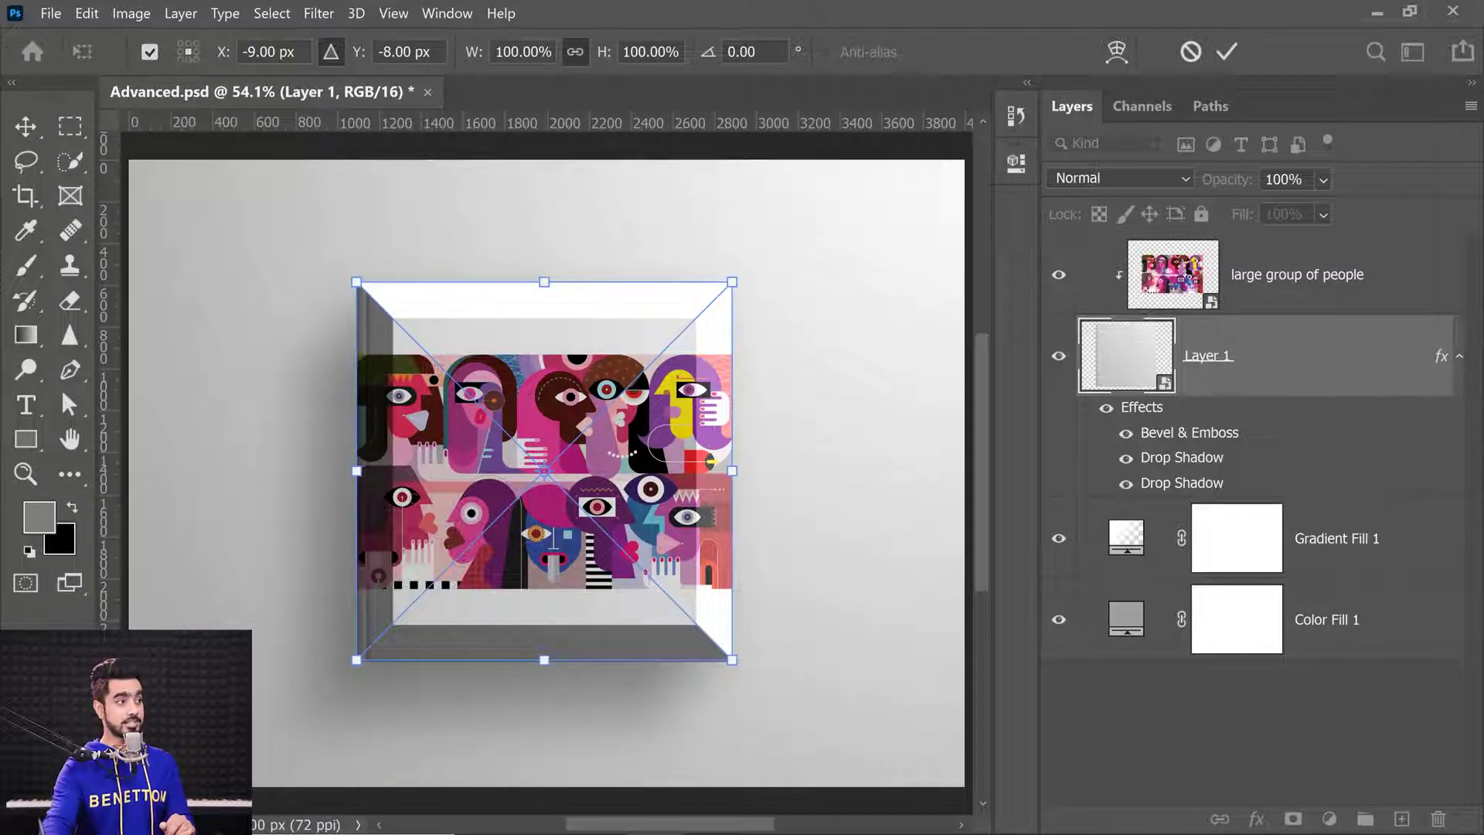
pyautogui.click(652, 52)
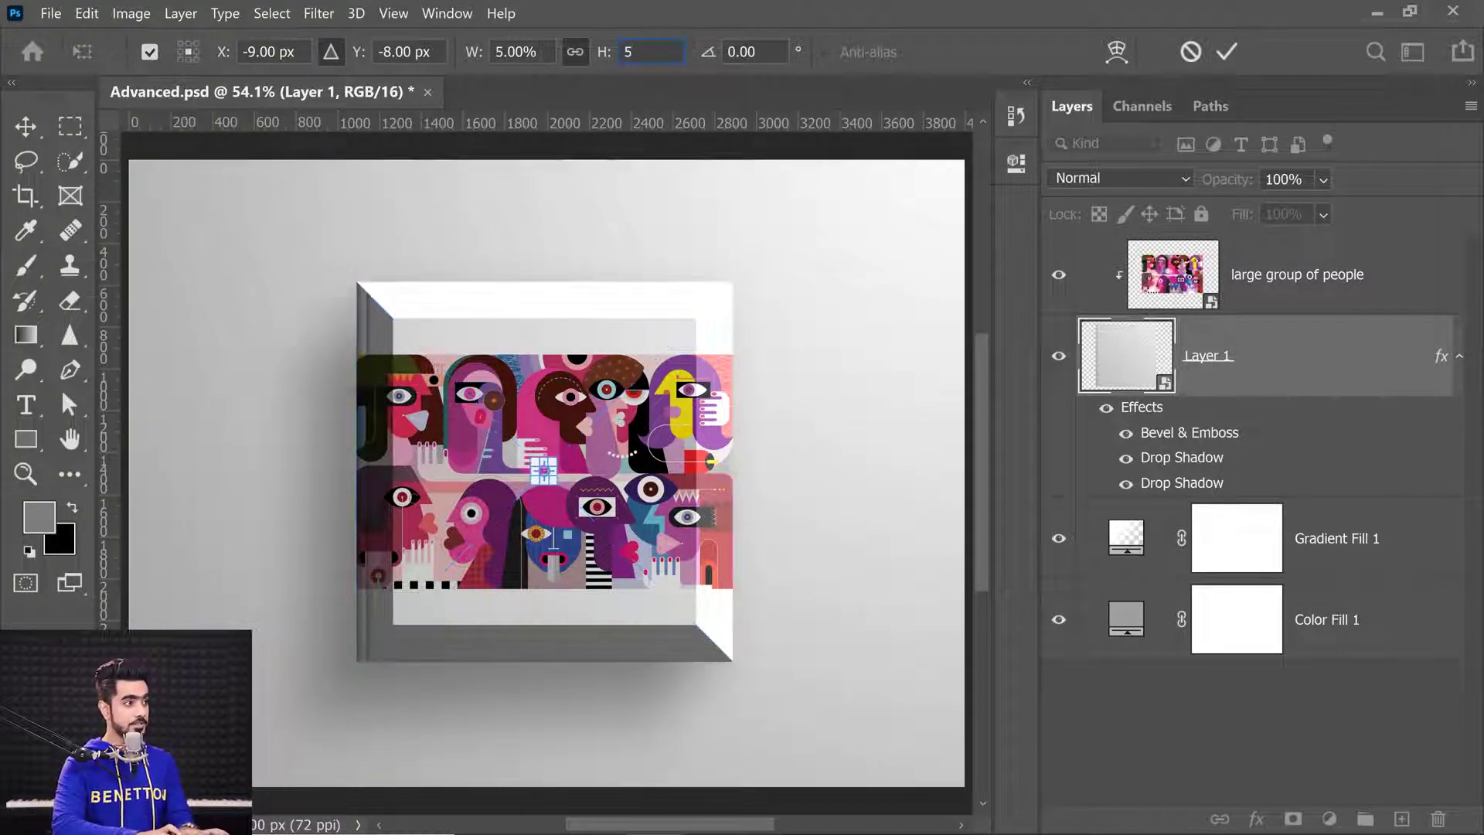
pyautogui.write('50')
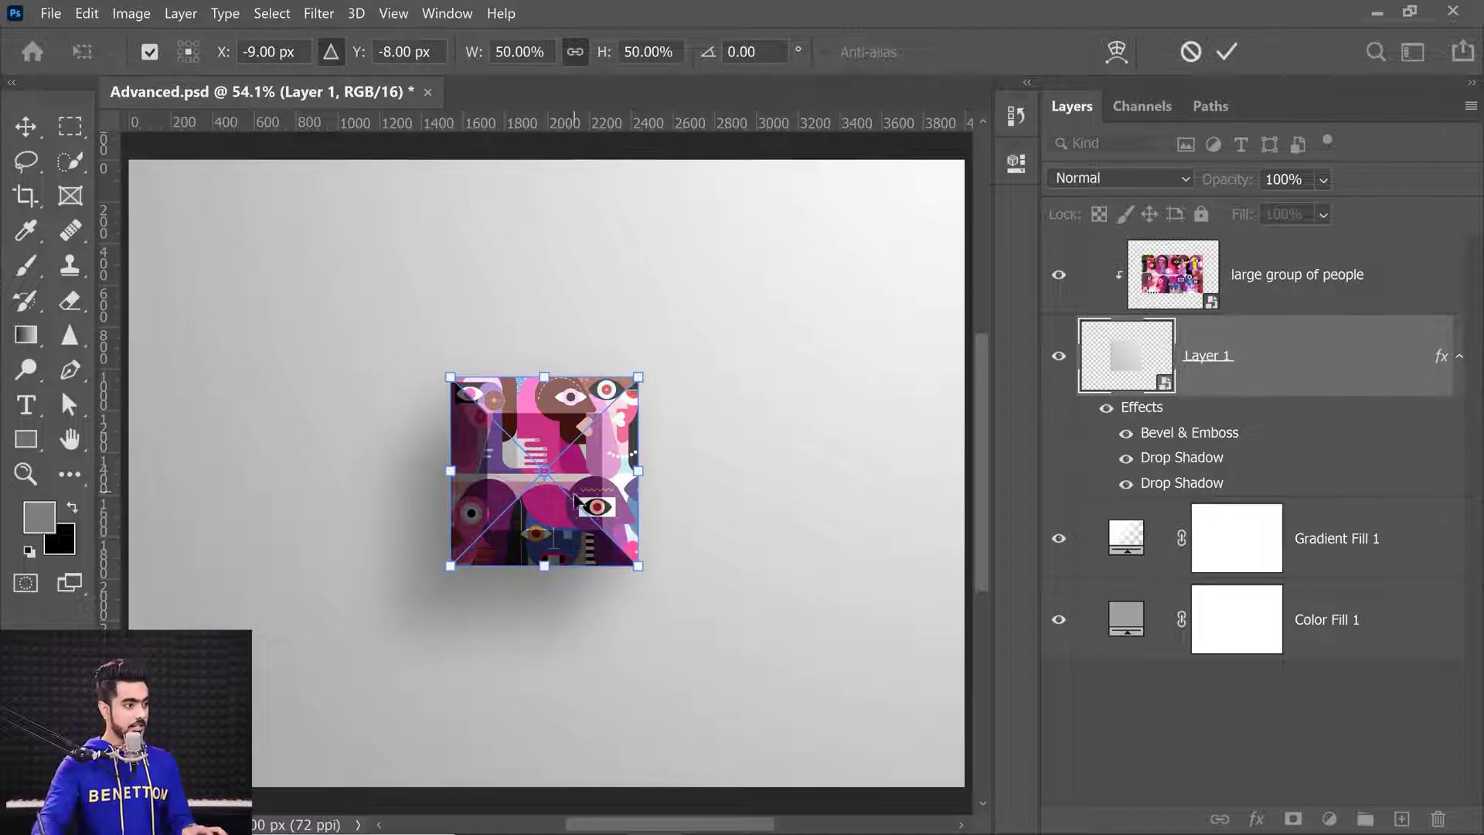
pyautogui.press('Return')
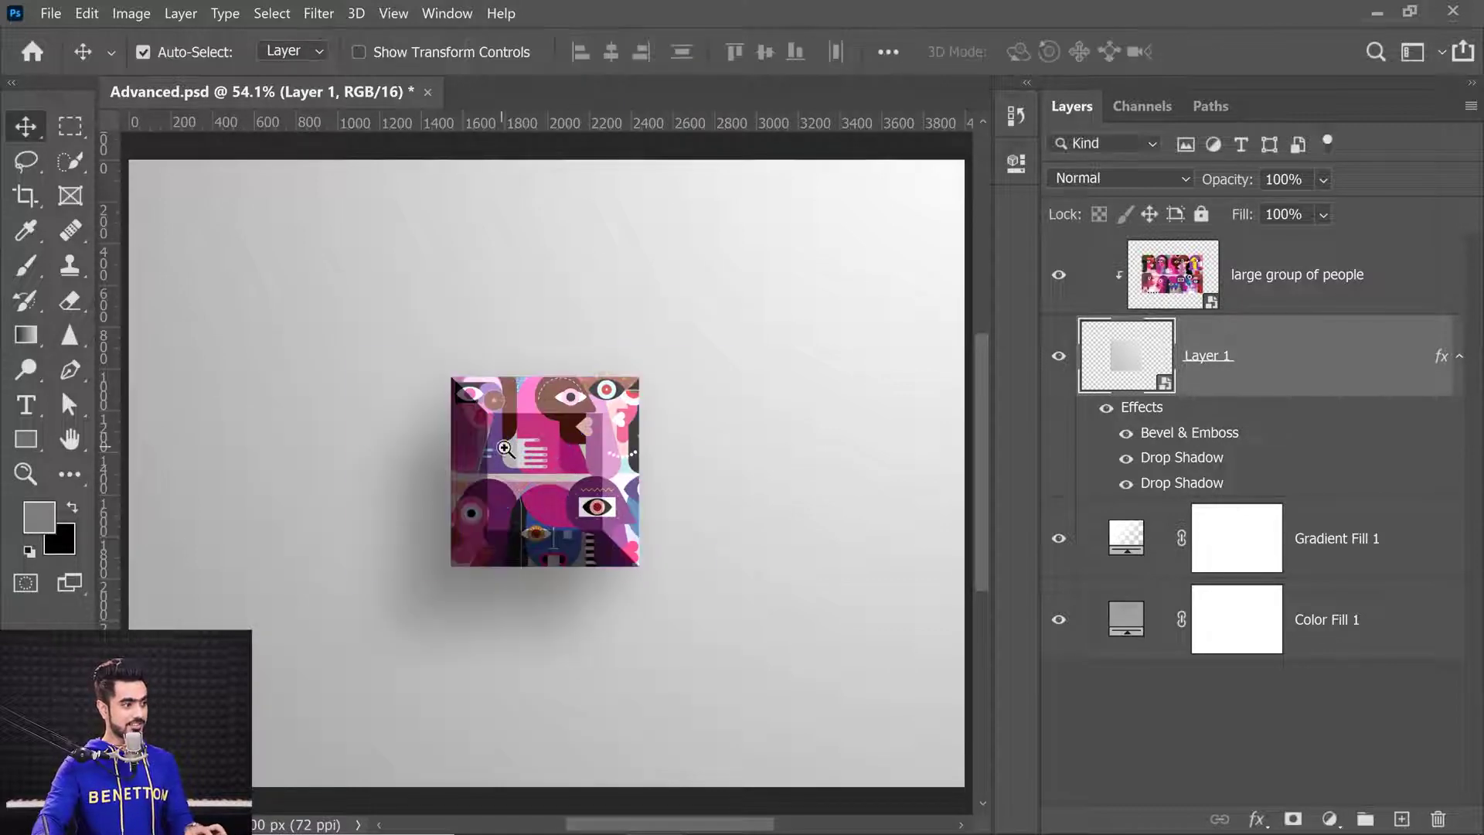
pyautogui.keyDown('ctrl'); pyautogui.click(570, 448); pyautogui.keyUp('ctrl')
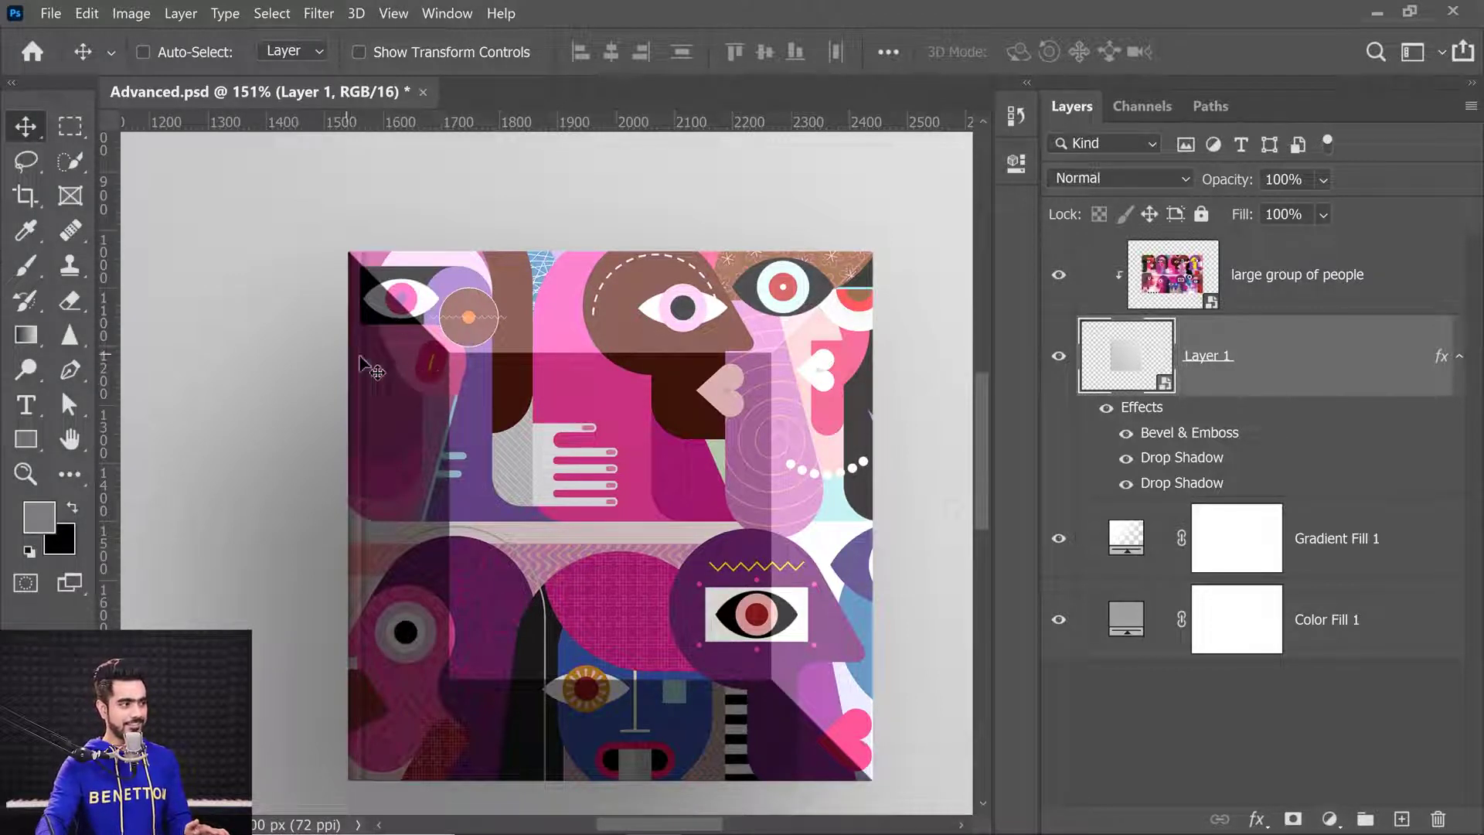
pyautogui.moveTo(486, 392); pyautogui.dragTo(581, 429)
pyautogui.hotkey('ctrl', 't')
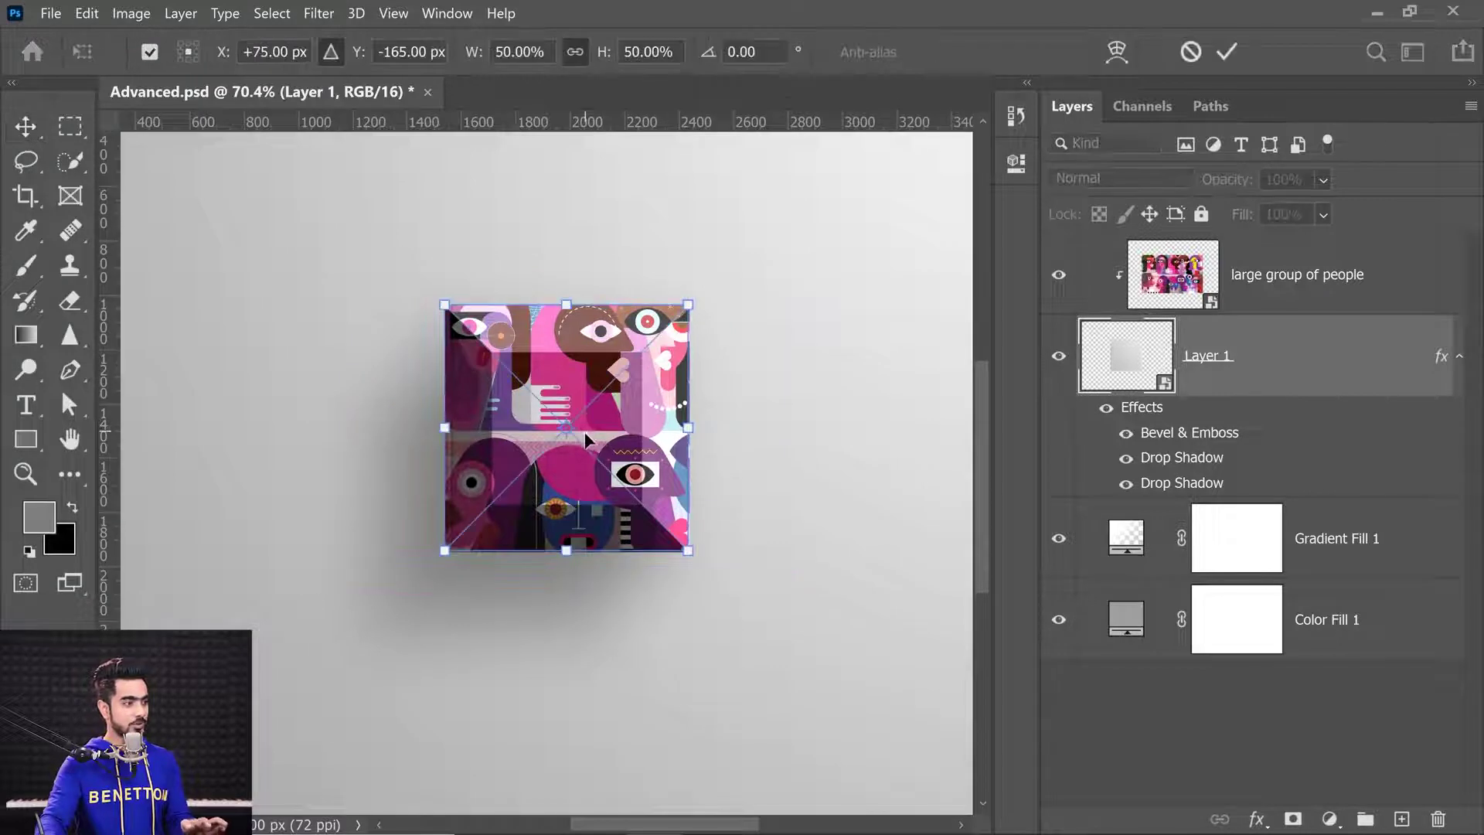
pyautogui.click(647, 51)
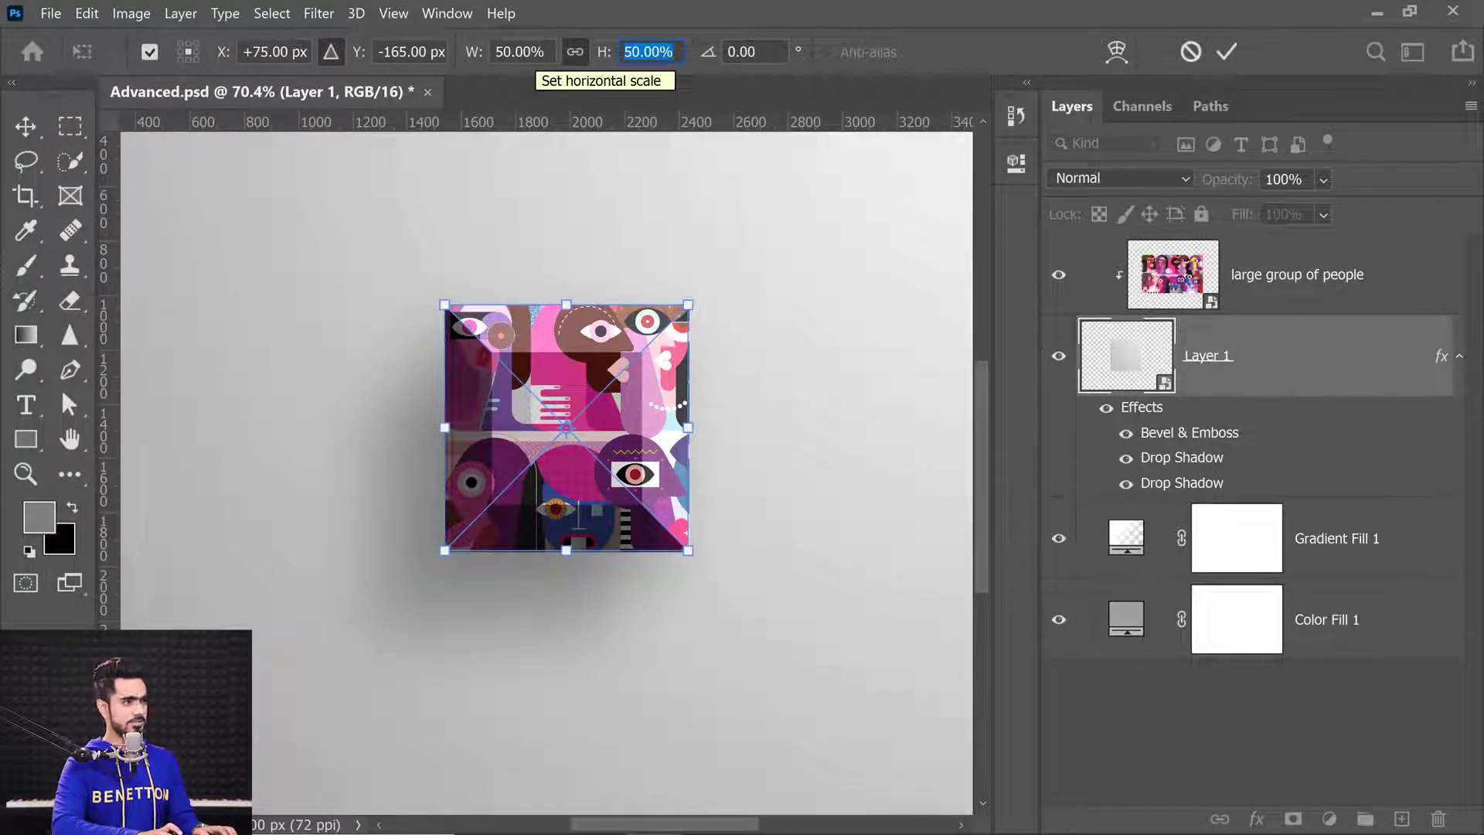
pyautogui.write('10')
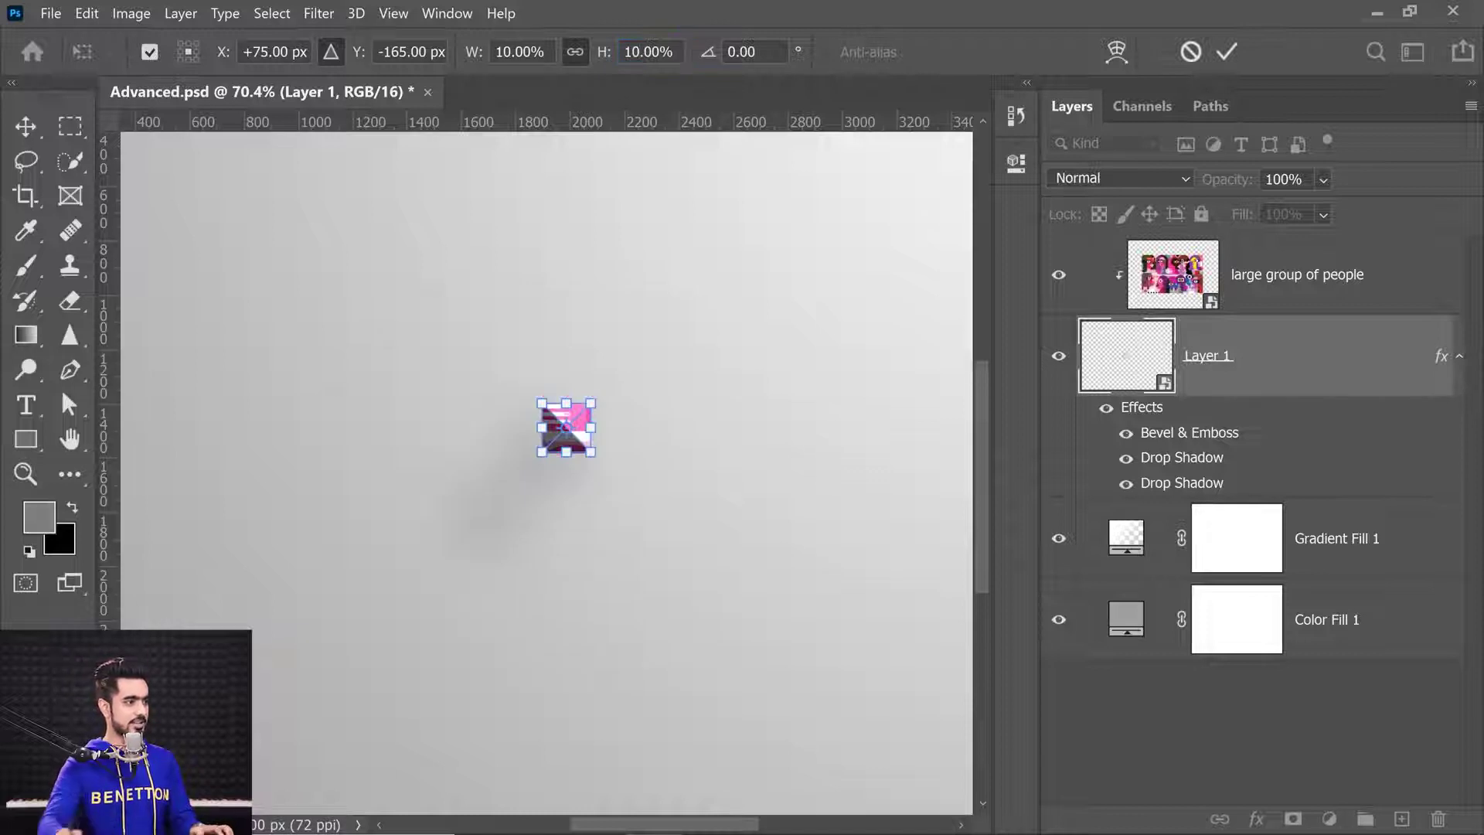
pyautogui.press('Return')
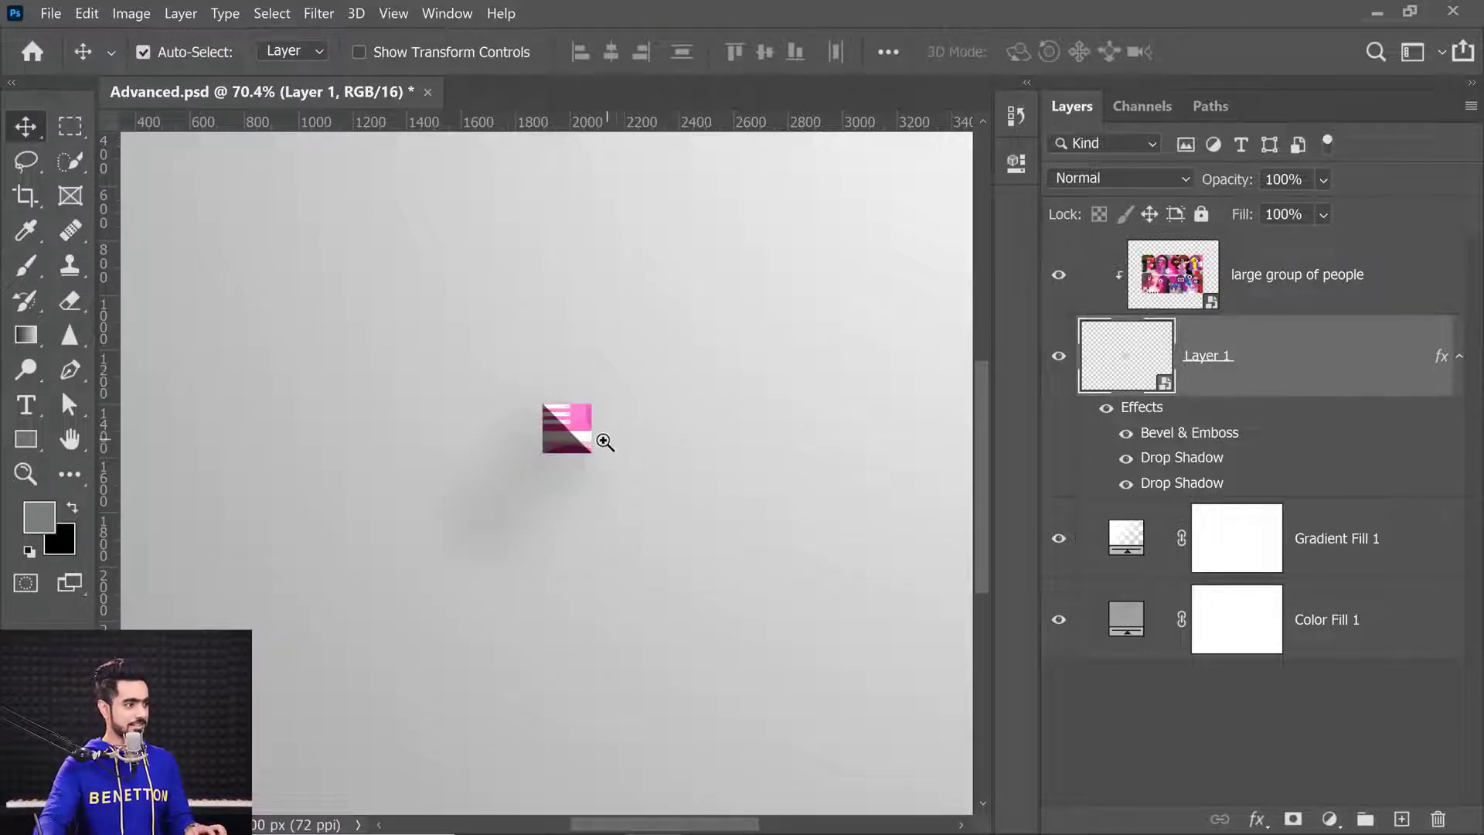
pyautogui.hotkey('ctrl', 'space')
pyautogui.moveTo(609, 434); pyautogui.dragTo(808, 285)
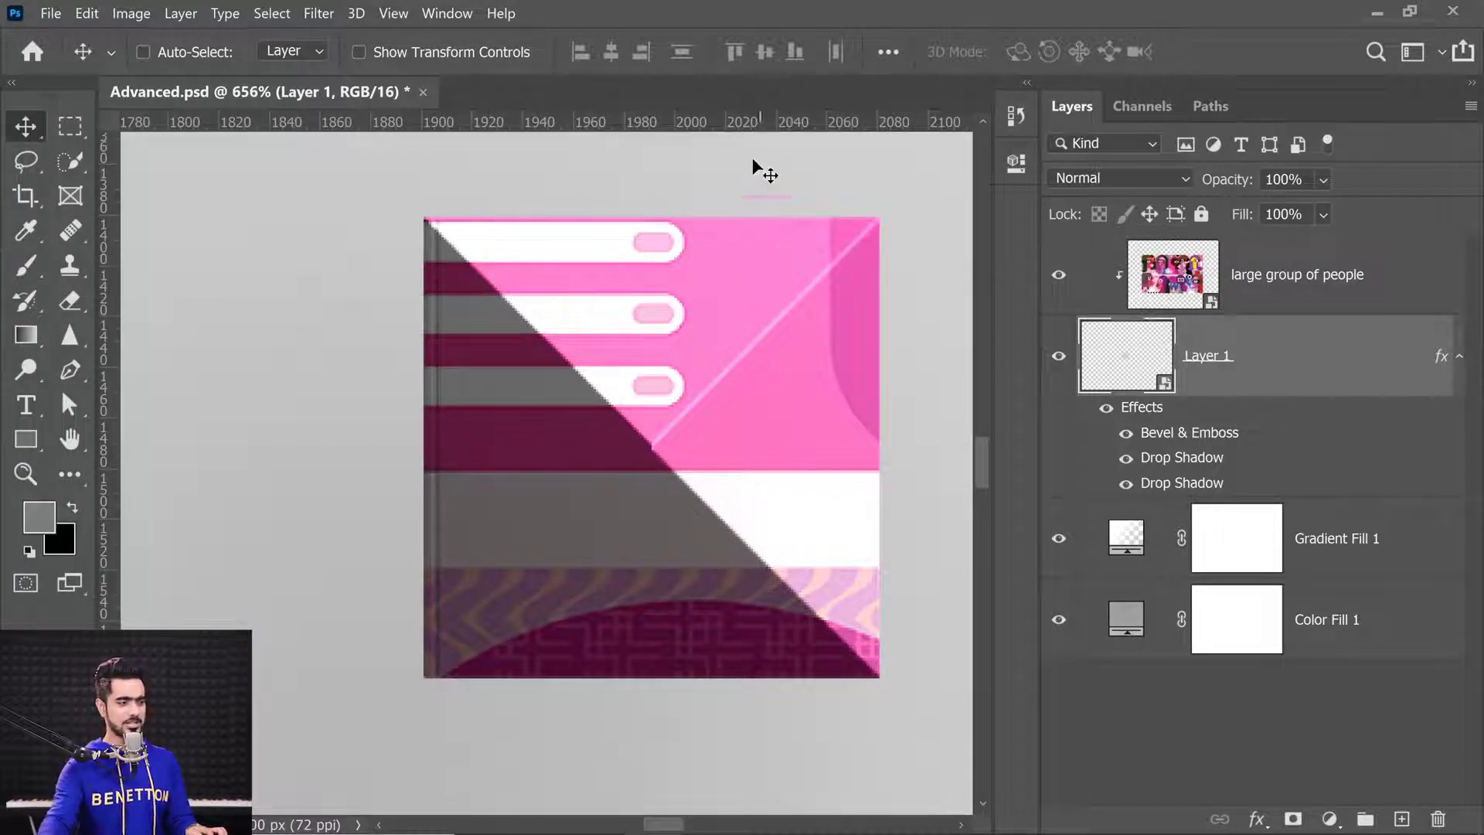
pyautogui.hotkey('ctrl', 'space')
pyautogui.moveTo(552, 388); pyautogui.dragTo(478, 412)
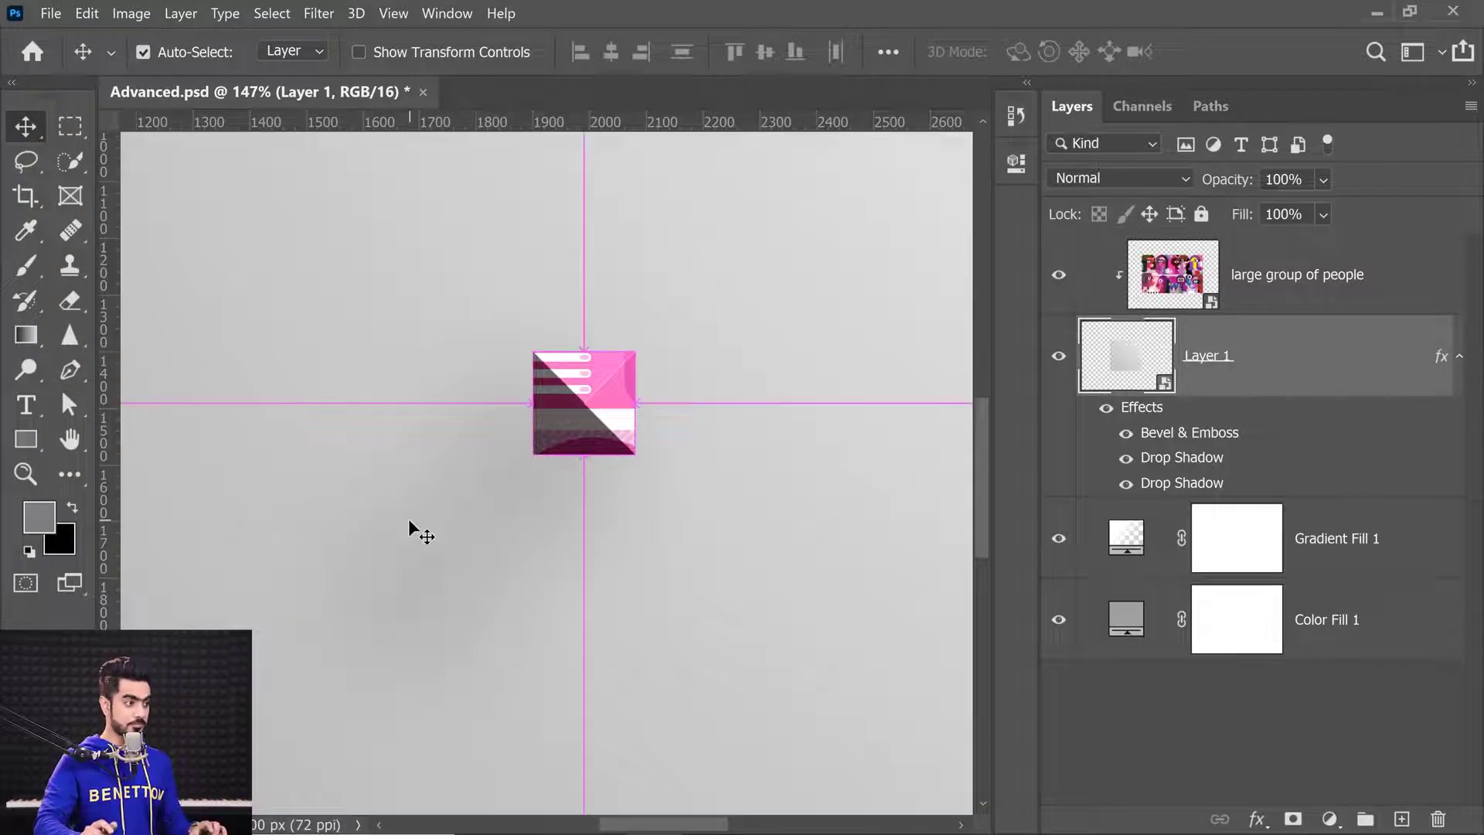
pyautogui.hotkey('ctrl', 'z')
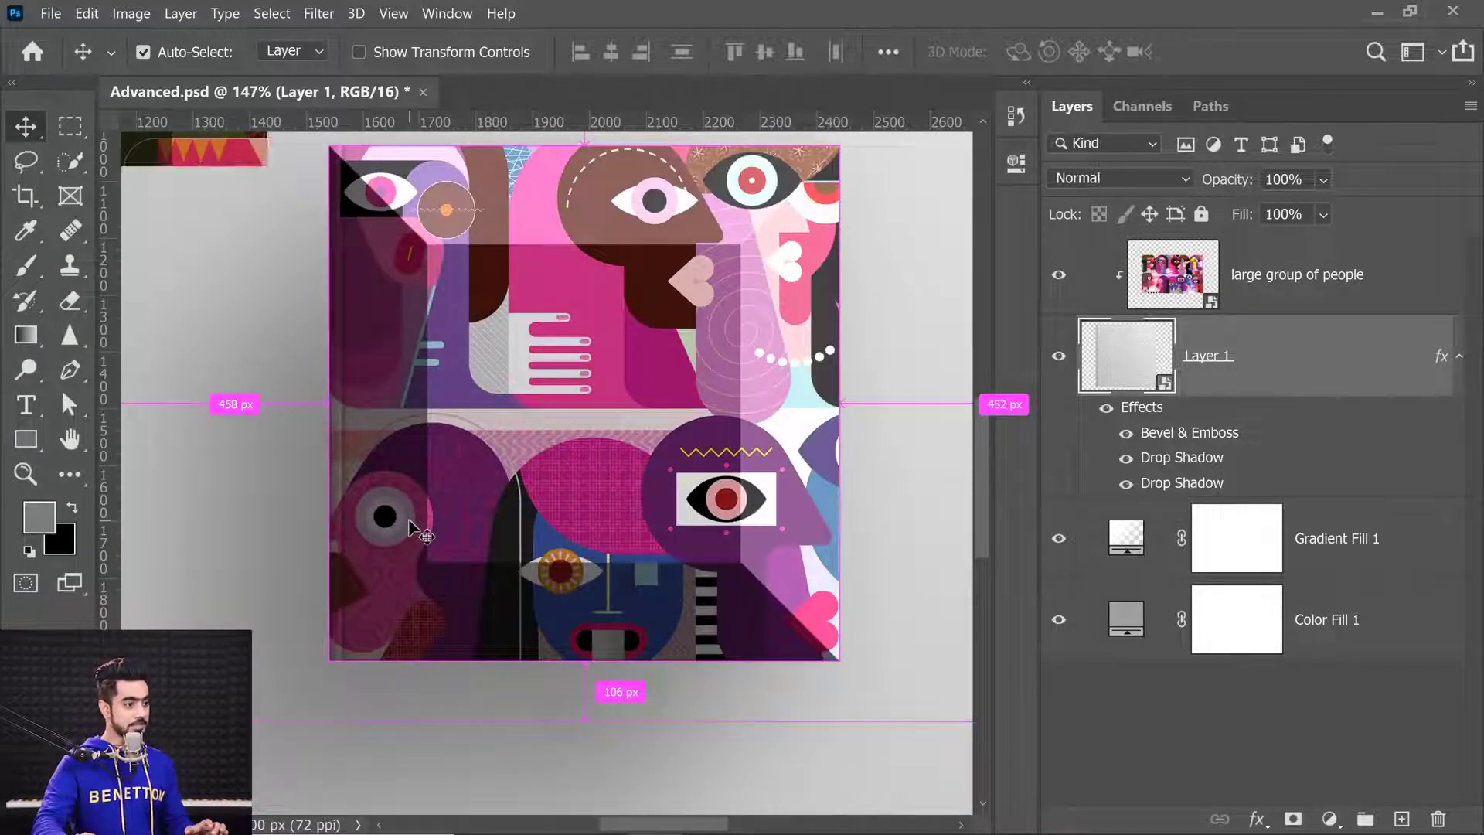
pyautogui.hotkey('ctrl', '0')
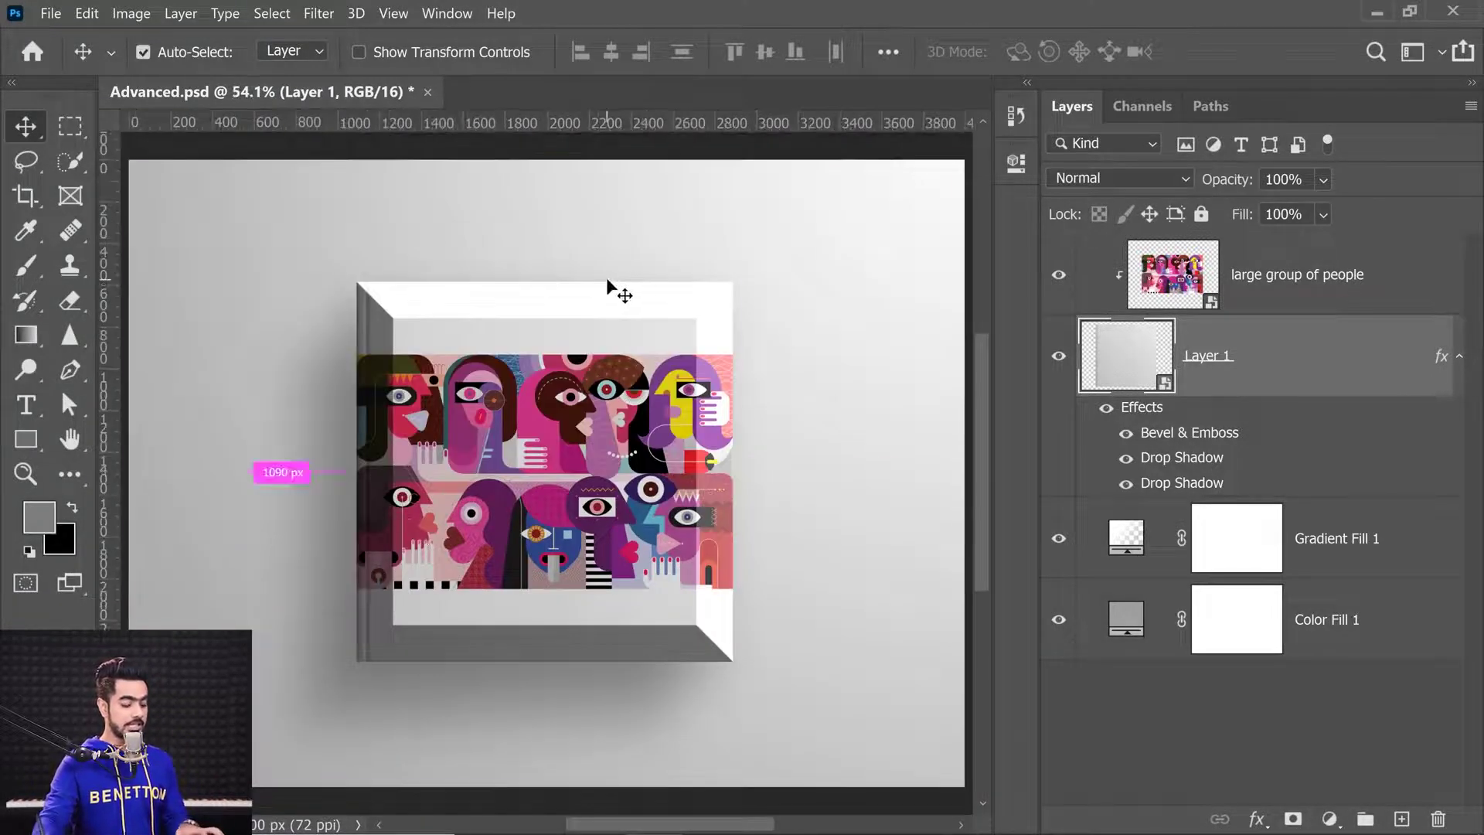
pyautogui.hotkey('ctrl', 't')
pyautogui.click(652, 52)
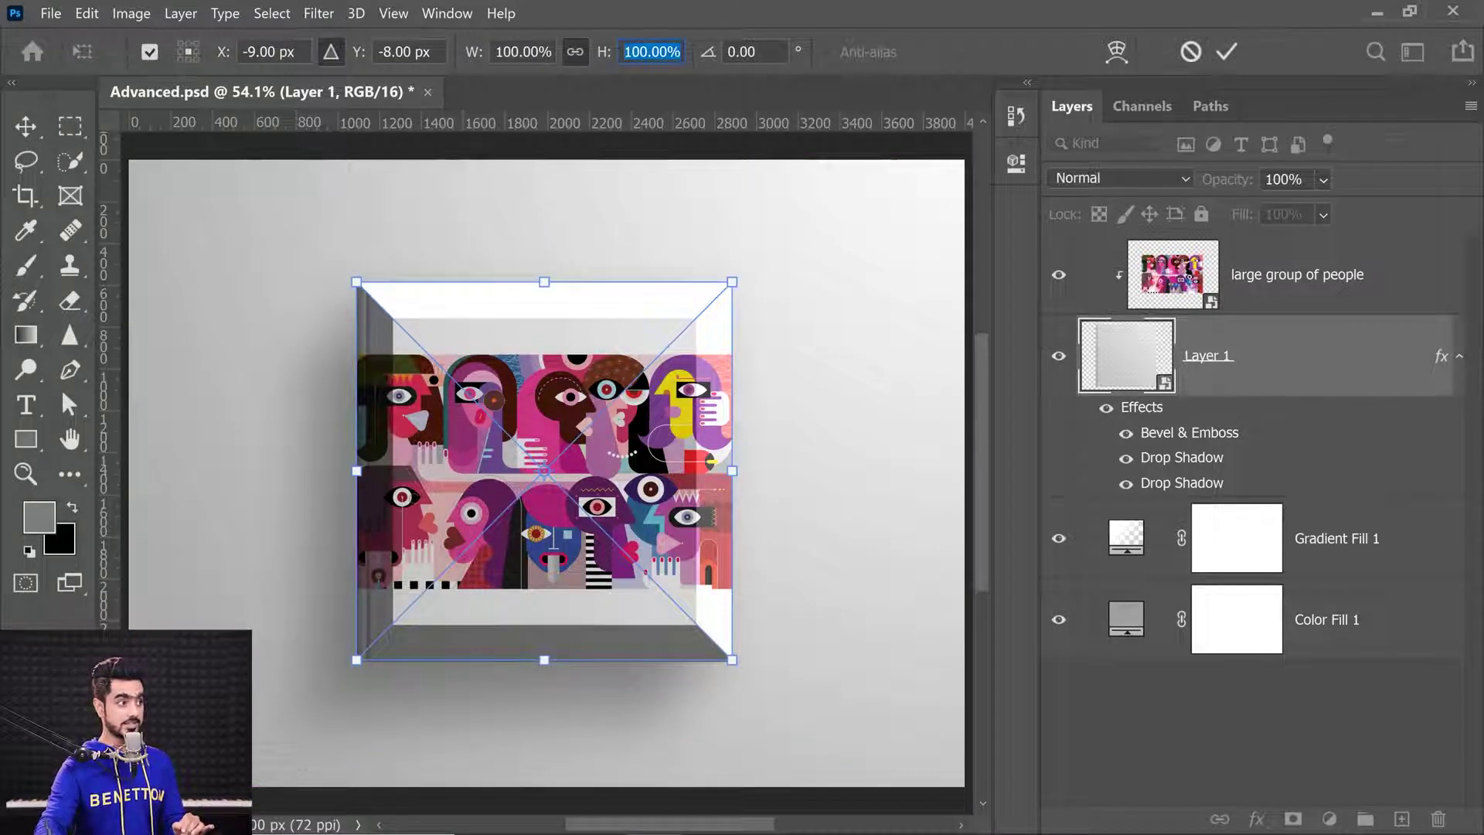
pyautogui.write('50')
pyautogui.press('Return')
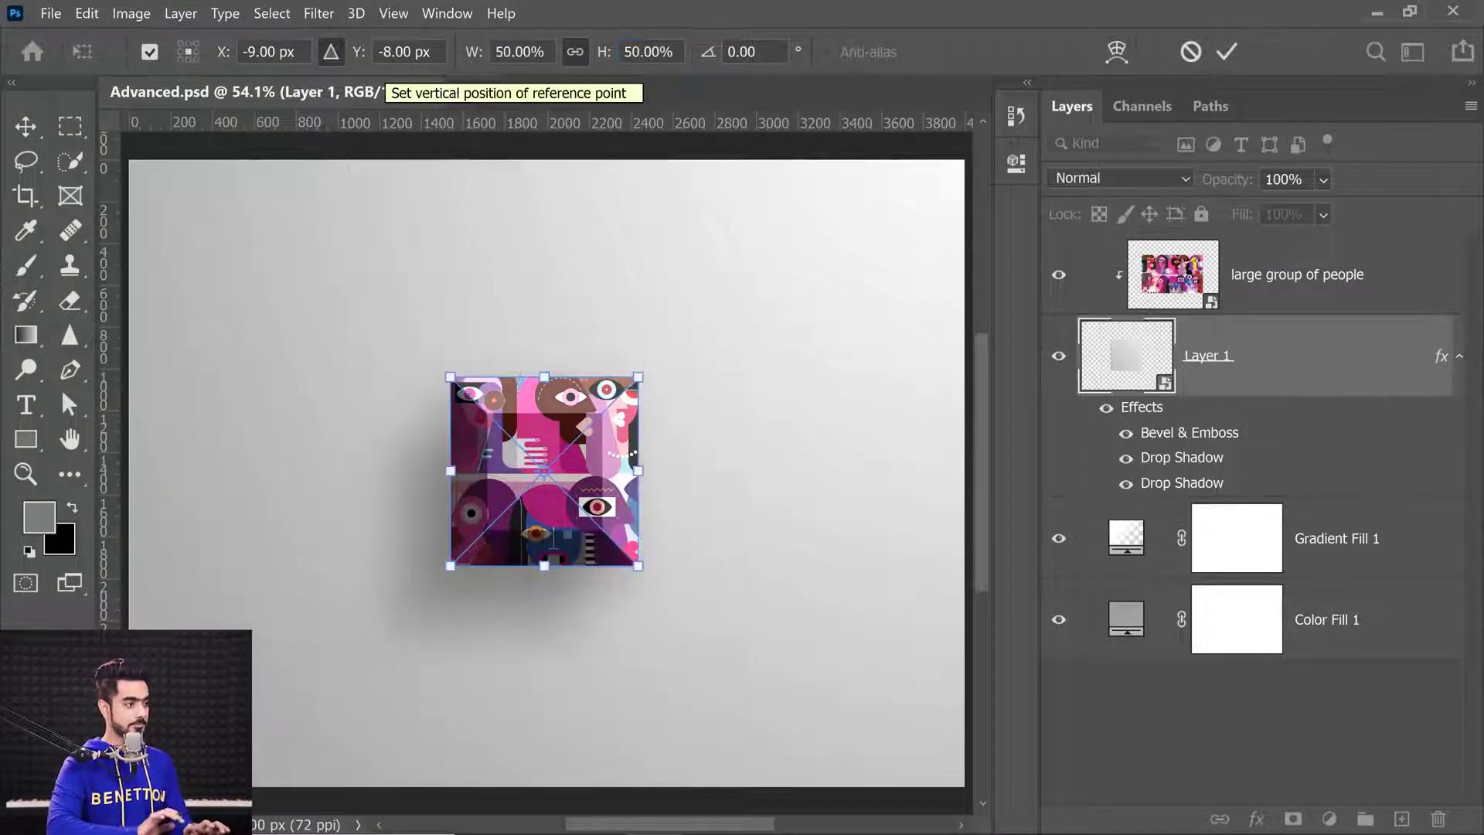
pyautogui.press('Return')
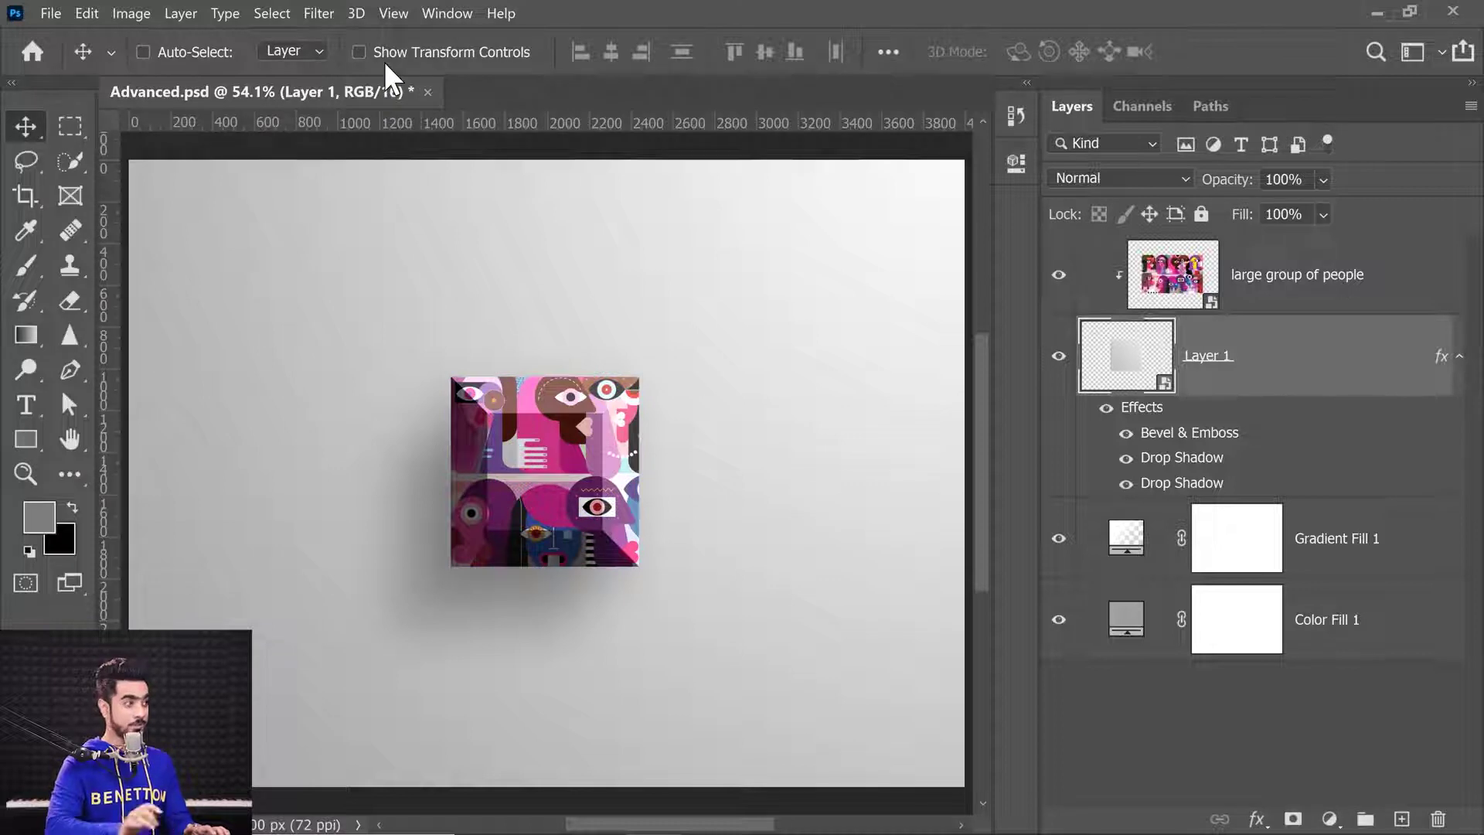
pyautogui.click(176, 13)
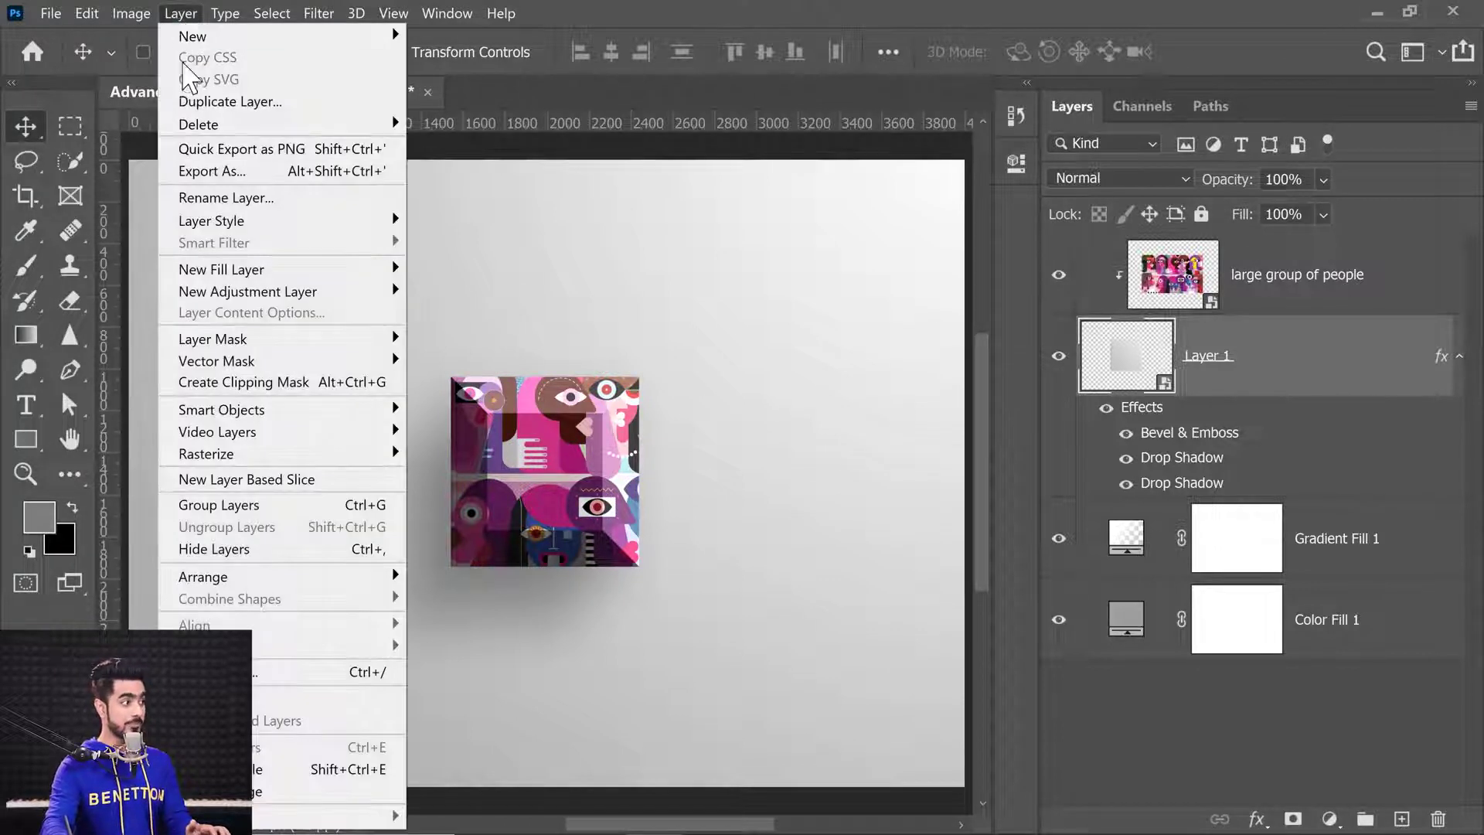
pyautogui.moveTo(329, 224)
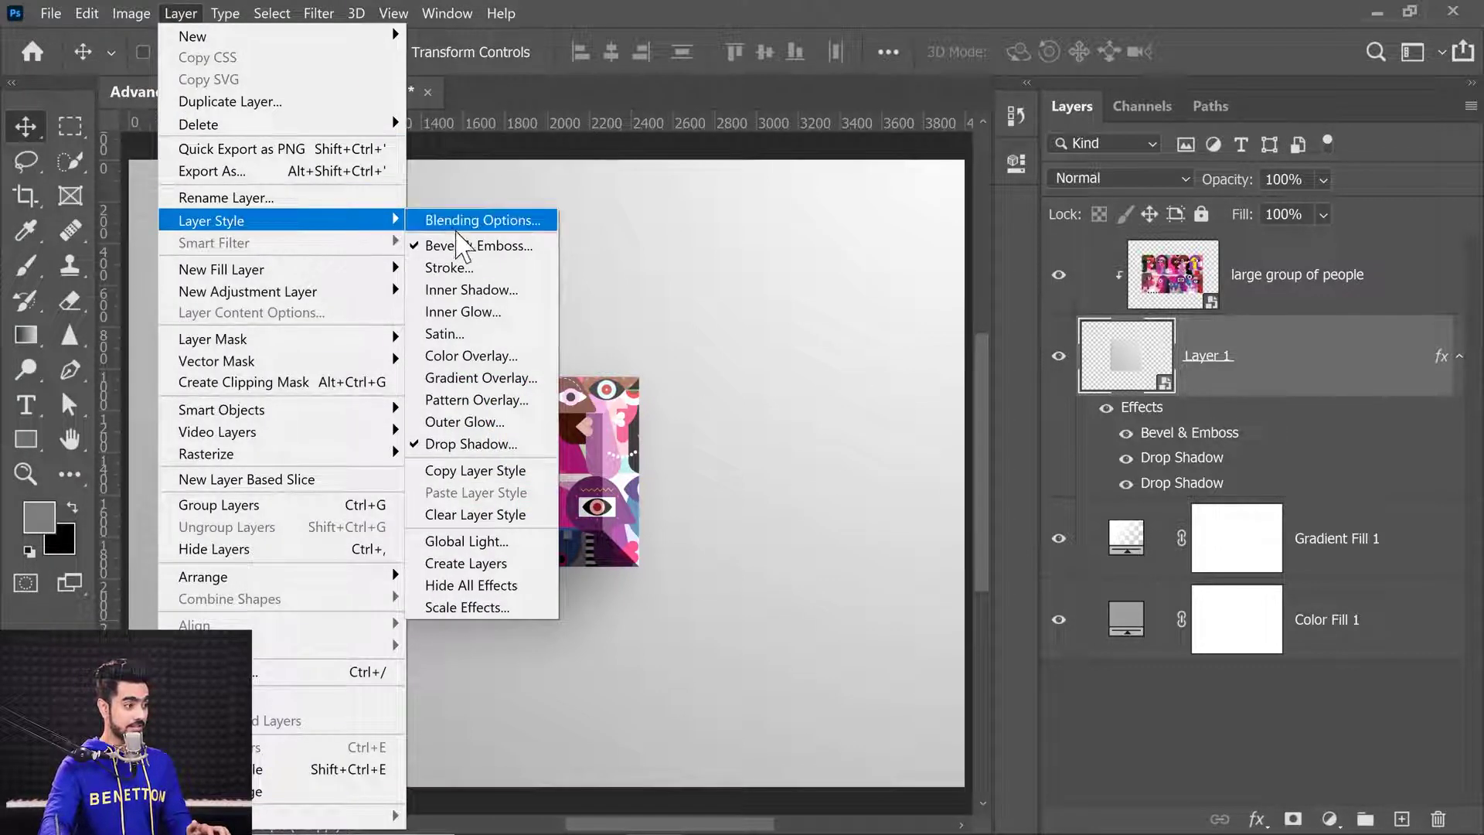
pyautogui.click(467, 608)
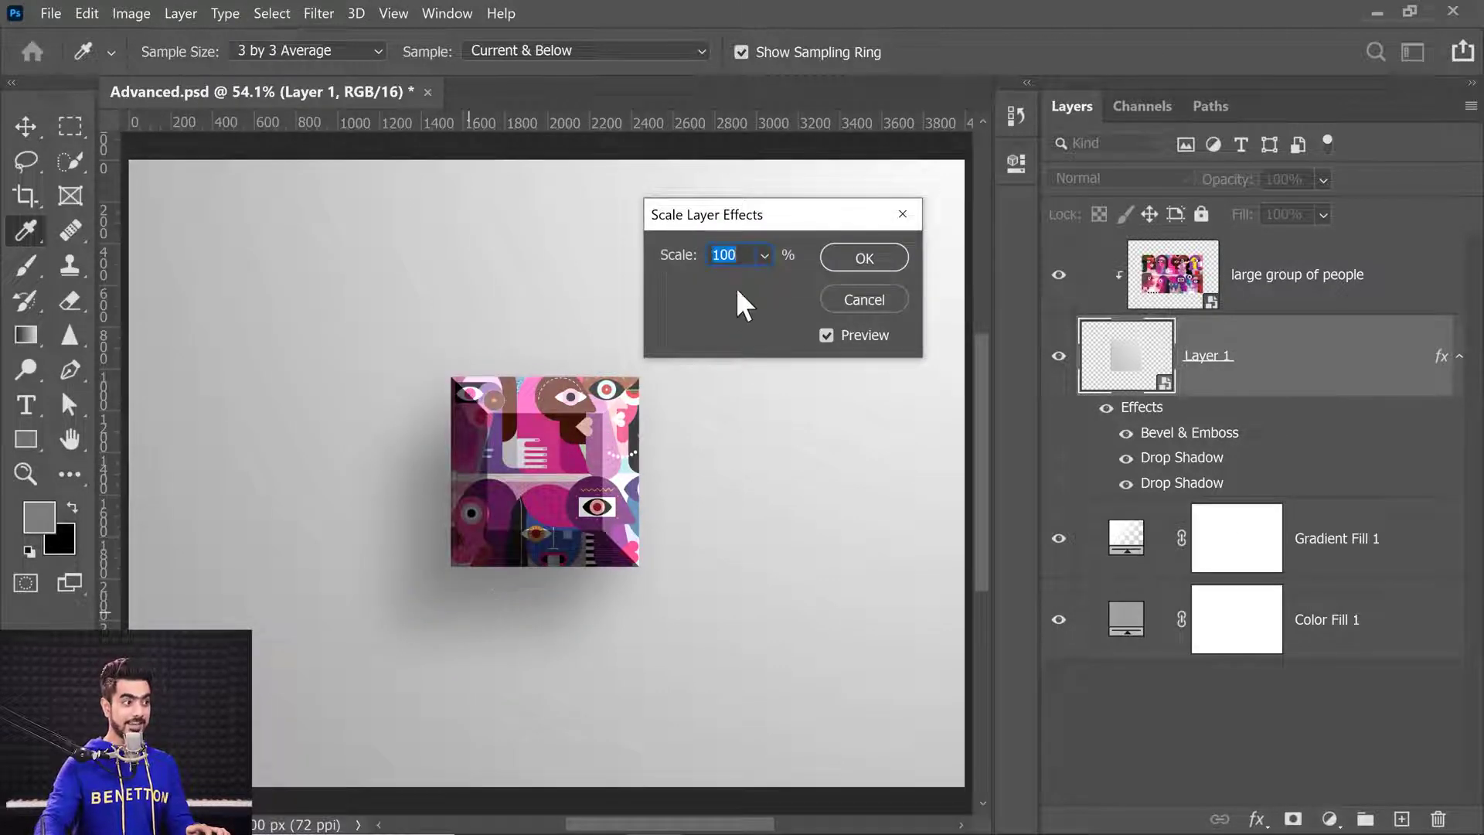
pyautogui.write('50')
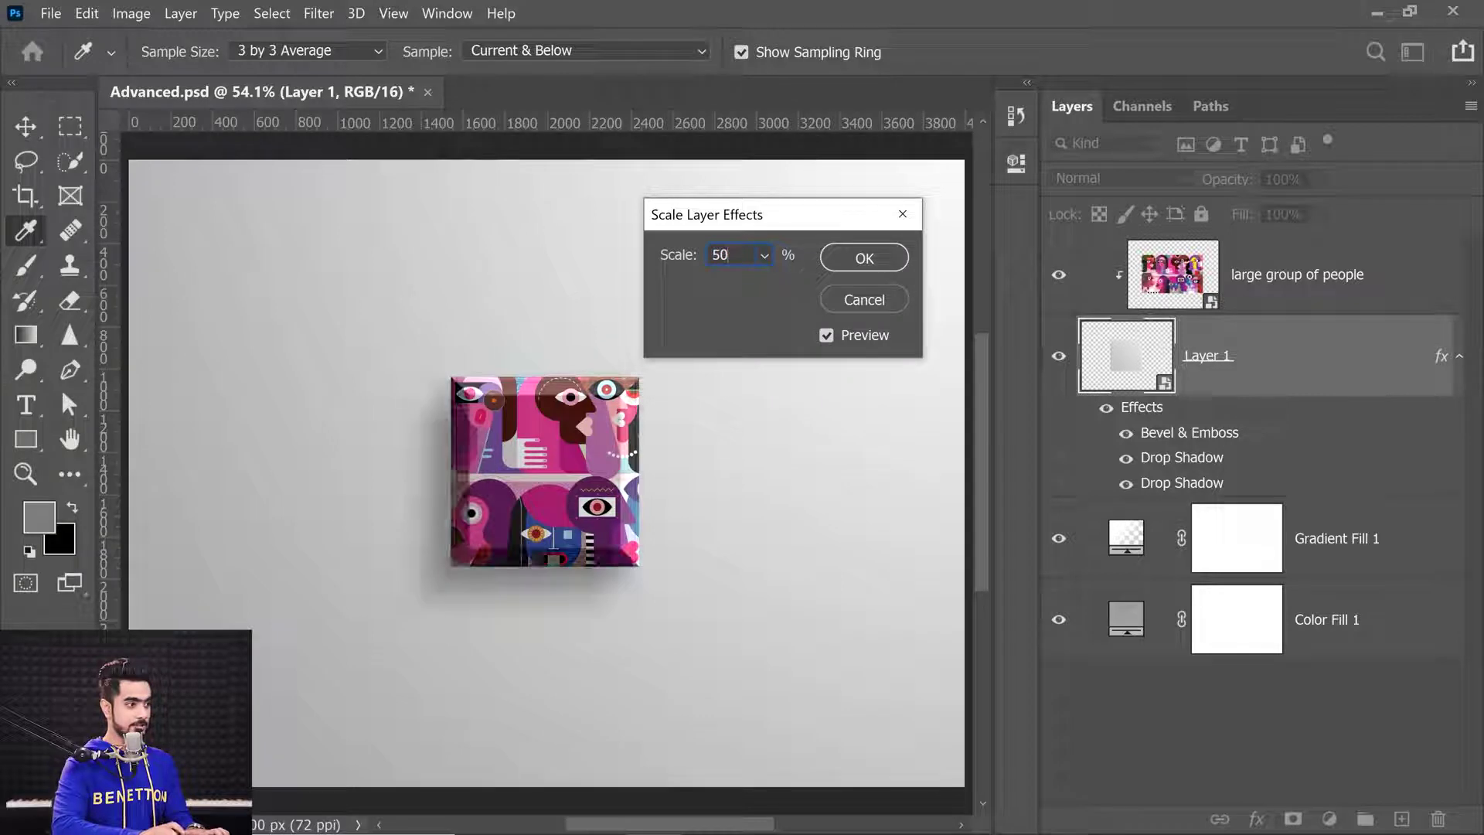
pyautogui.press('Return')
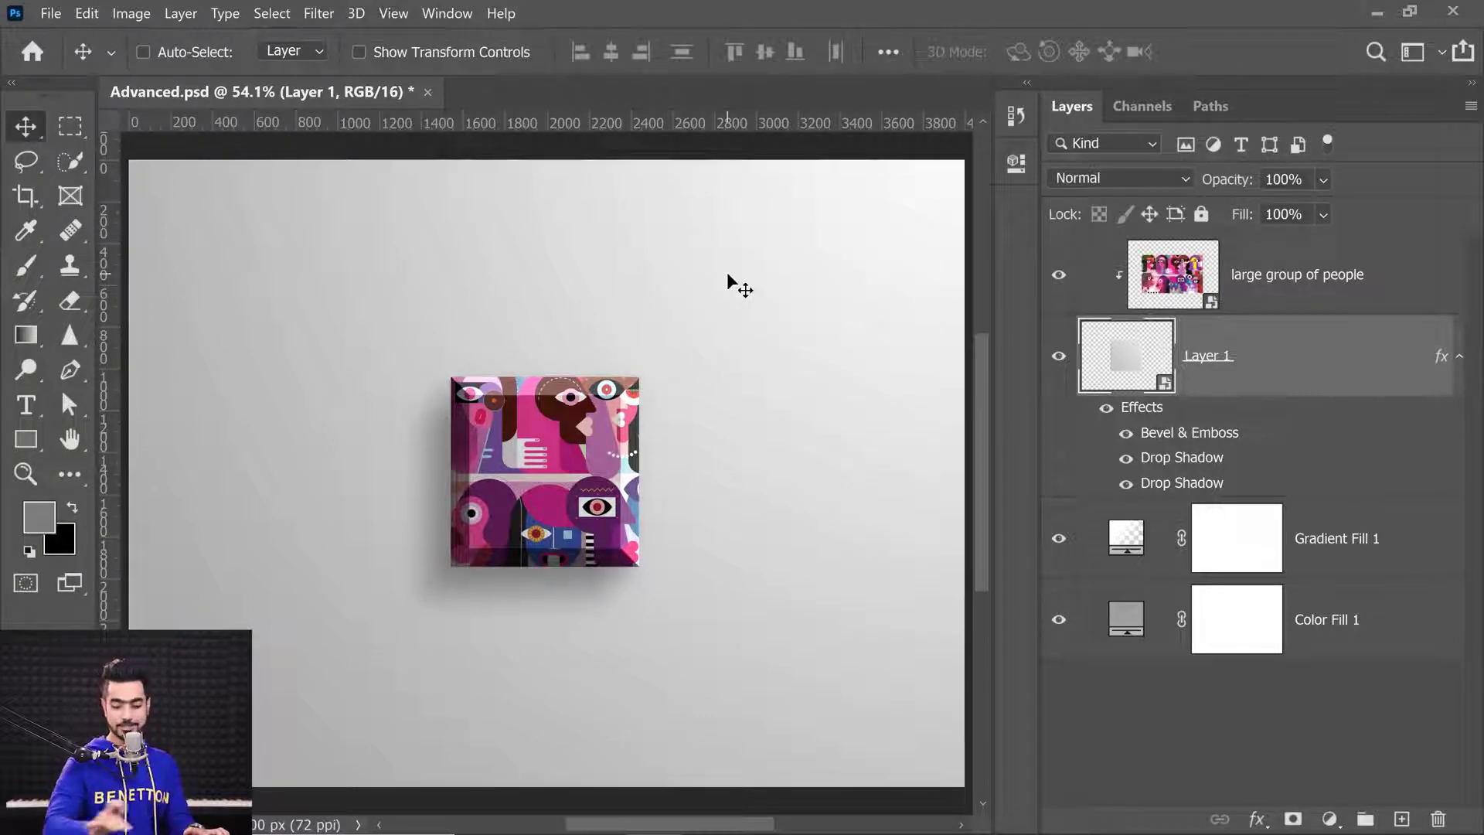
pyautogui.keyDown('ctrl'); pyautogui.click(596, 491); pyautogui.keyUp('ctrl')
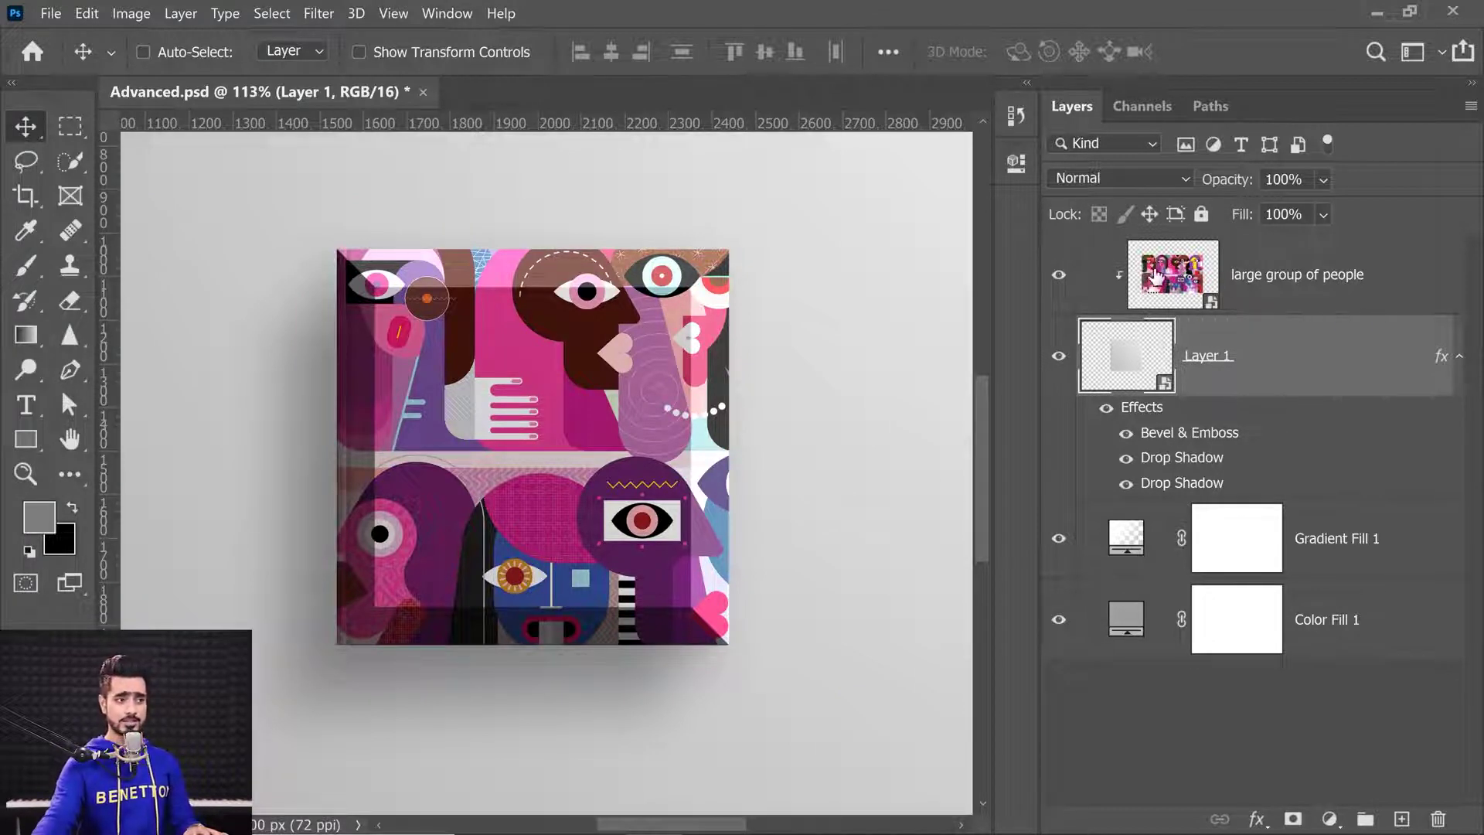
pyautogui.hotkey('ctrl', '0')
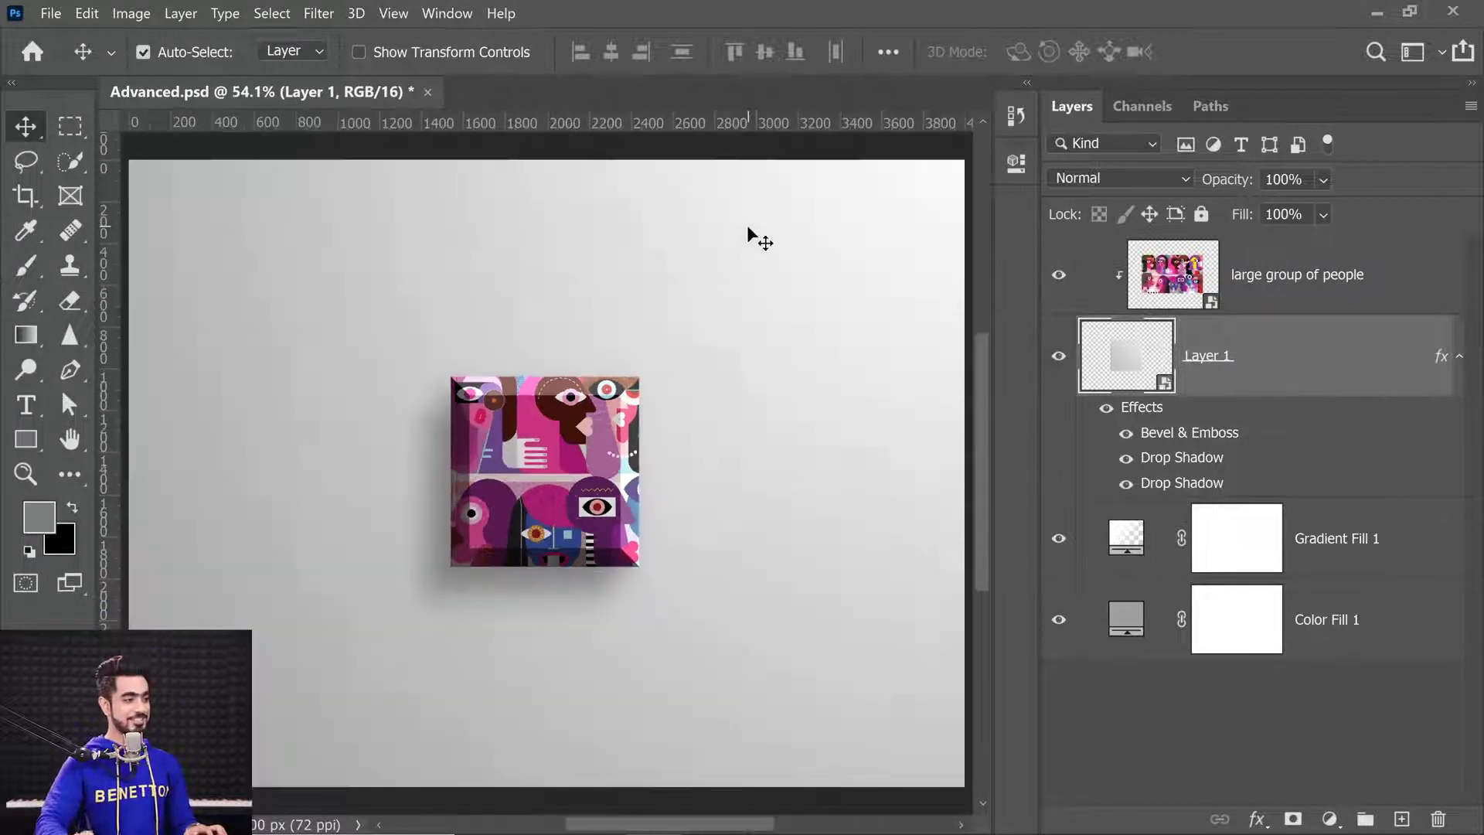
pyautogui.hotkey('ctrl', 'z')
pyautogui.hotkey('ctrl', 'z')
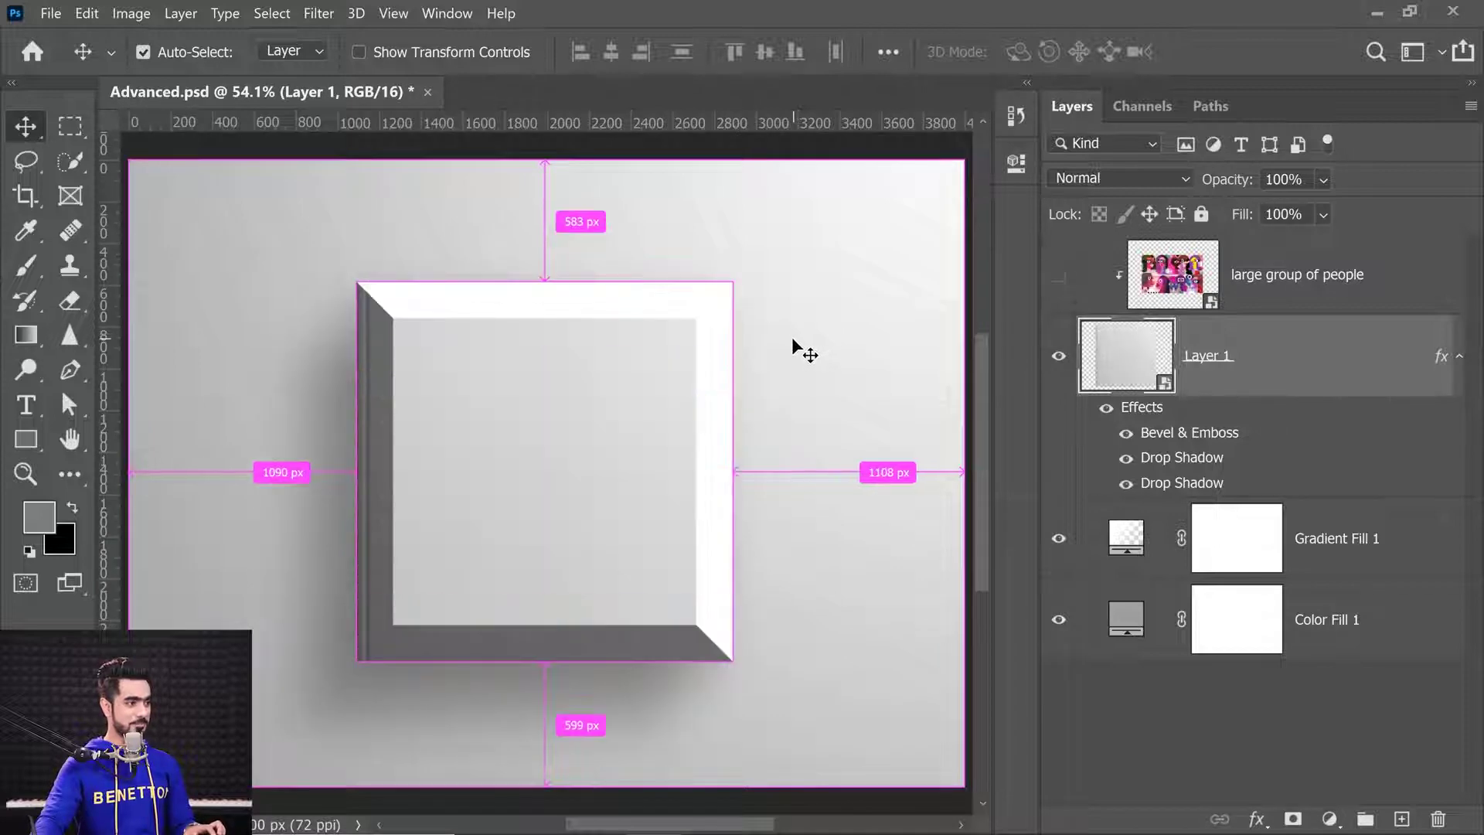
pyautogui.hotkey('ctrl', 'z')
pyautogui.click(1265, 304)
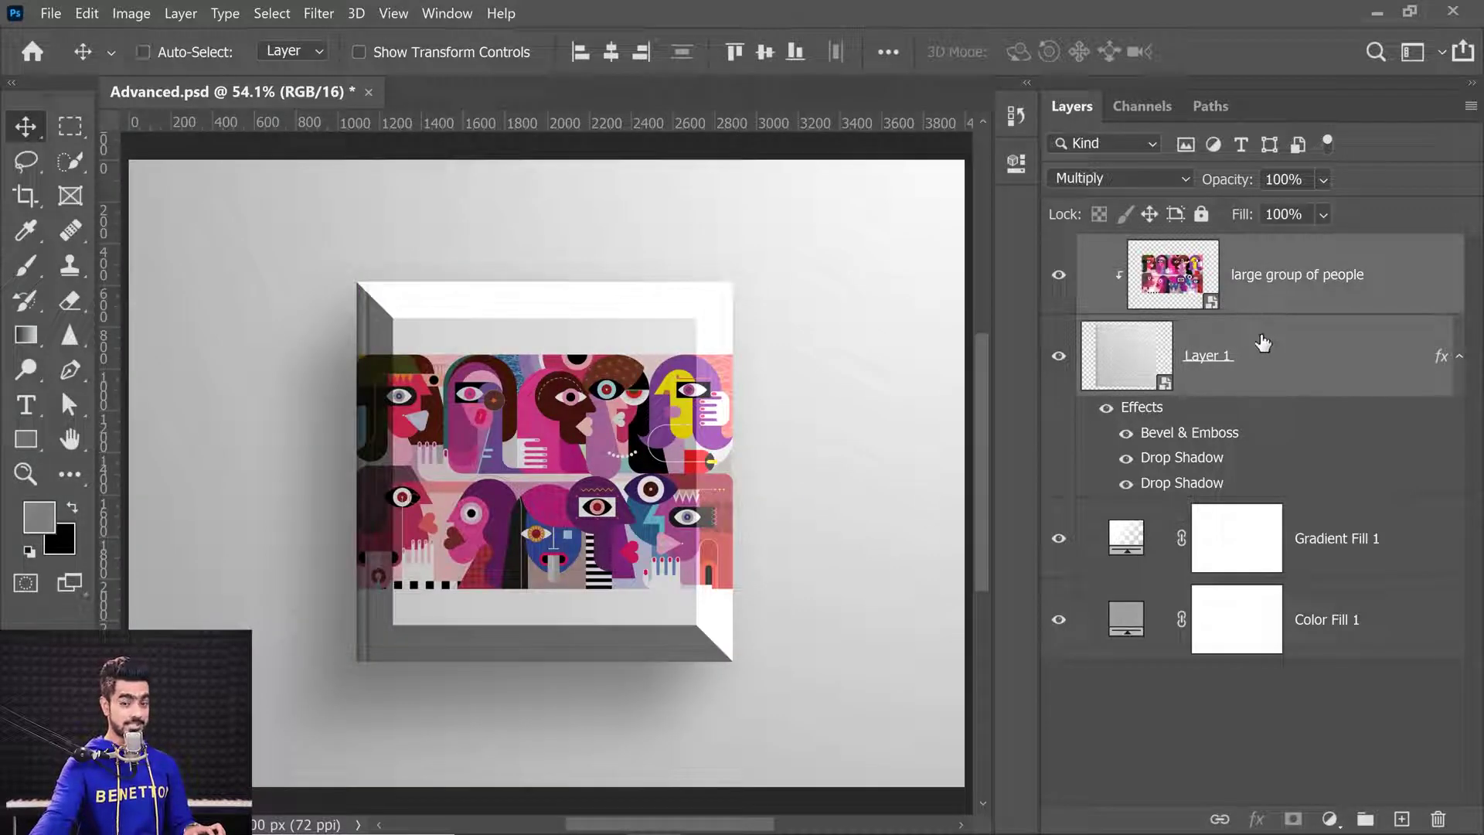
pyautogui.click(1261, 346)
pyautogui.click(1323, 306)
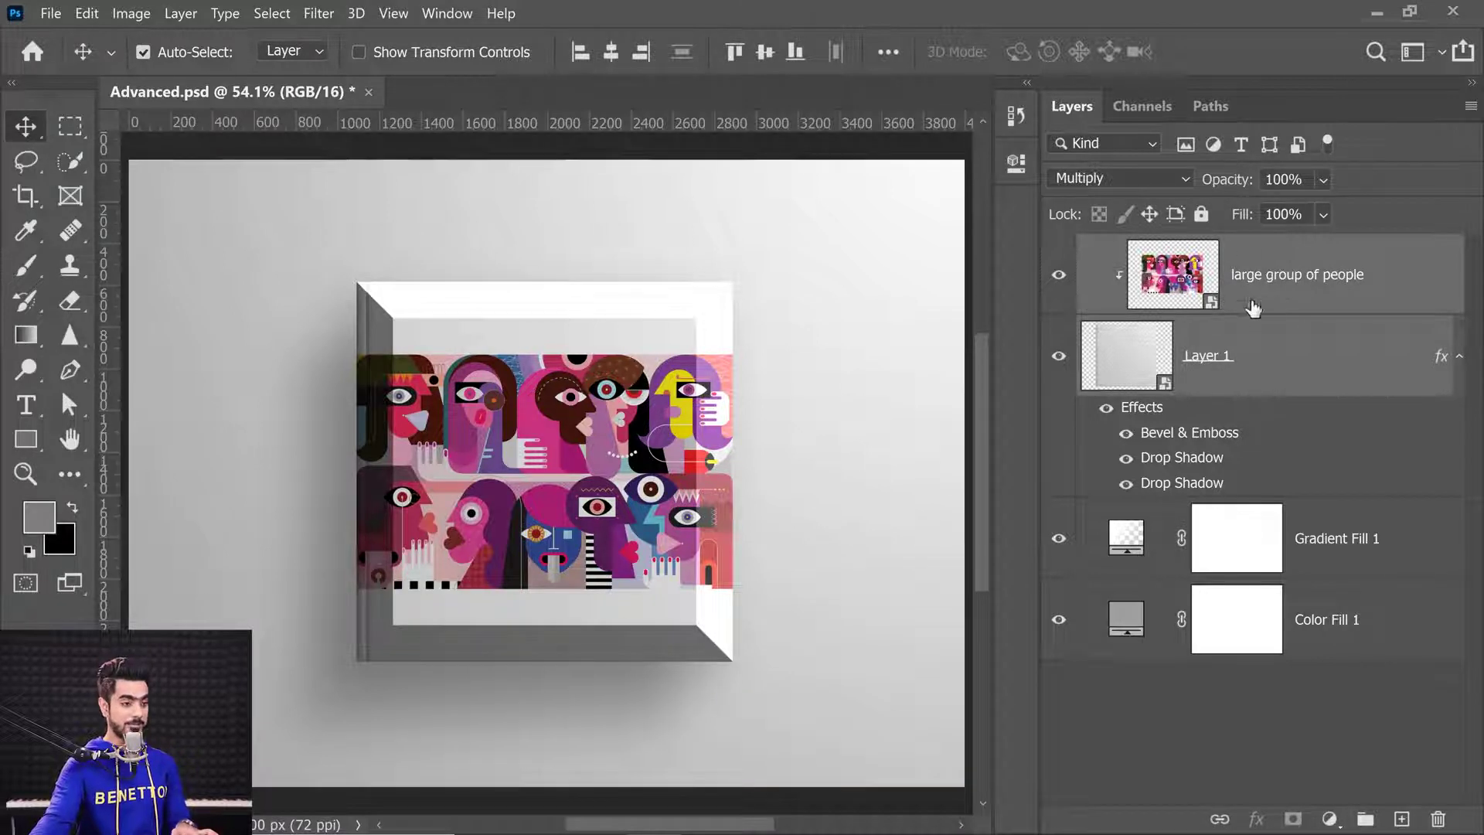
pyautogui.moveTo(850, 407)
pyautogui.hotkey('ctrl', 't')
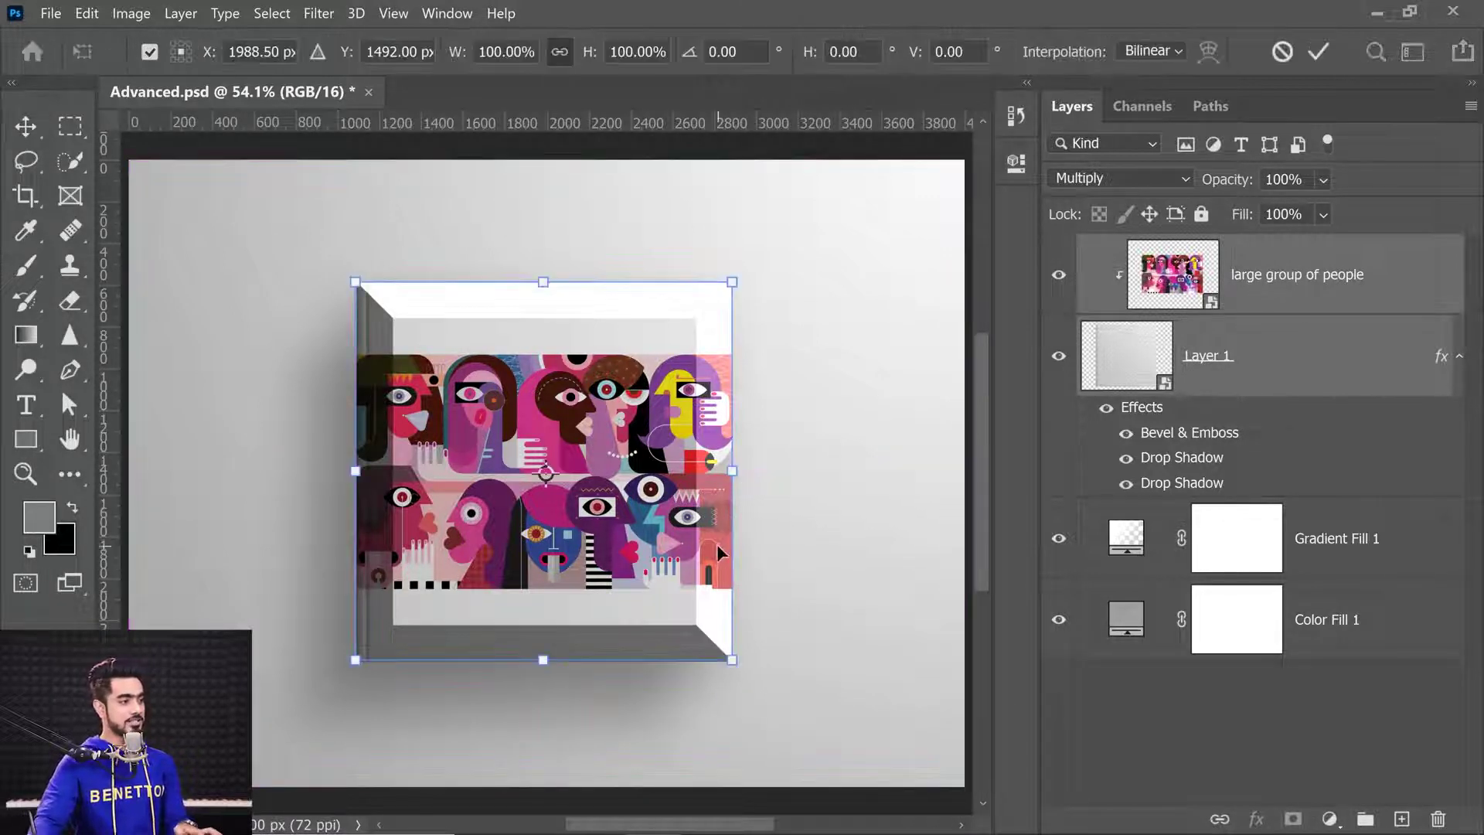
pyautogui.click(637, 51)
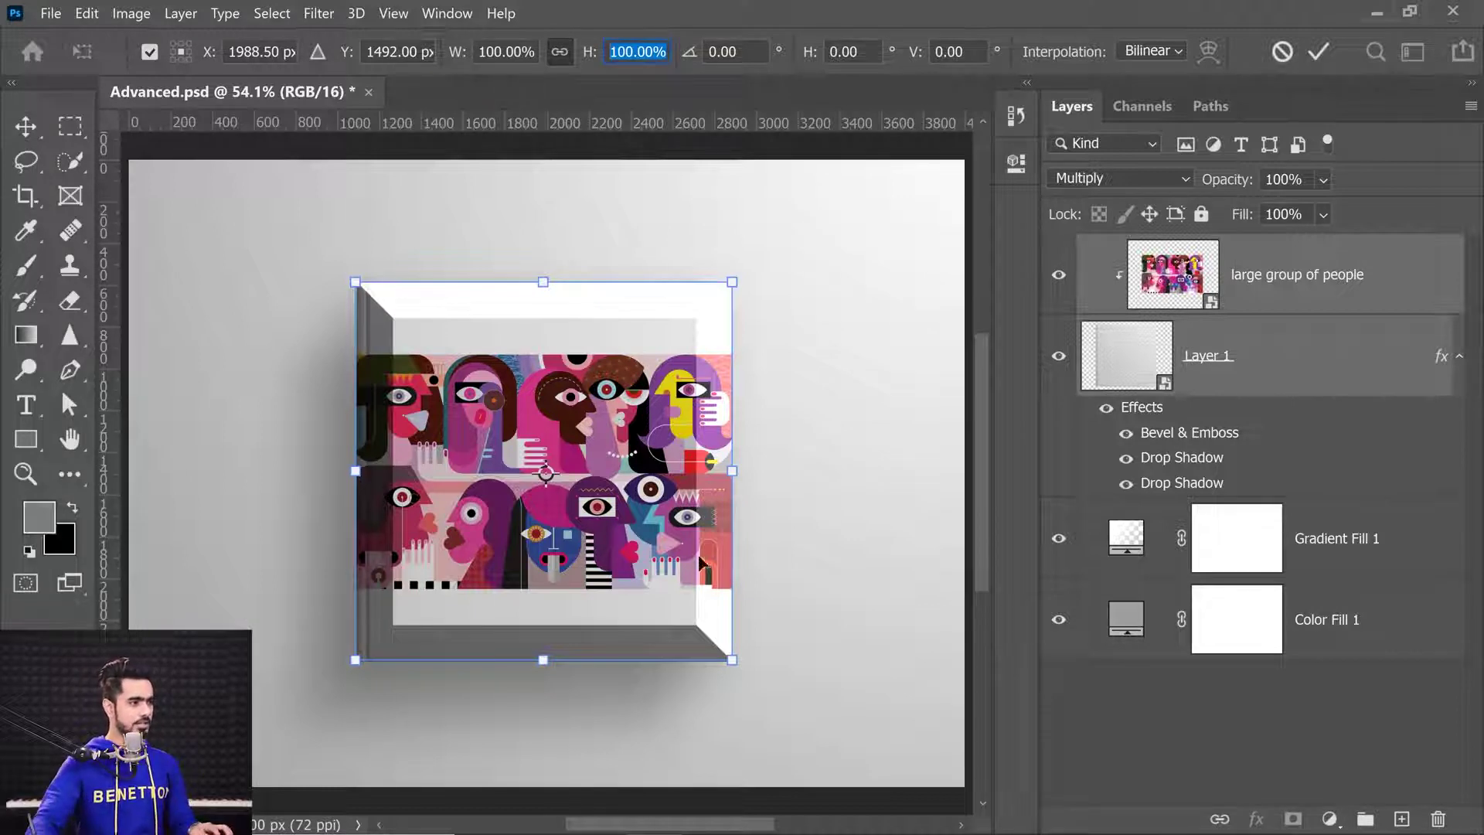
pyautogui.moveTo(732, 662); pyautogui.dragTo(636, 556)
pyautogui.press('Escape')
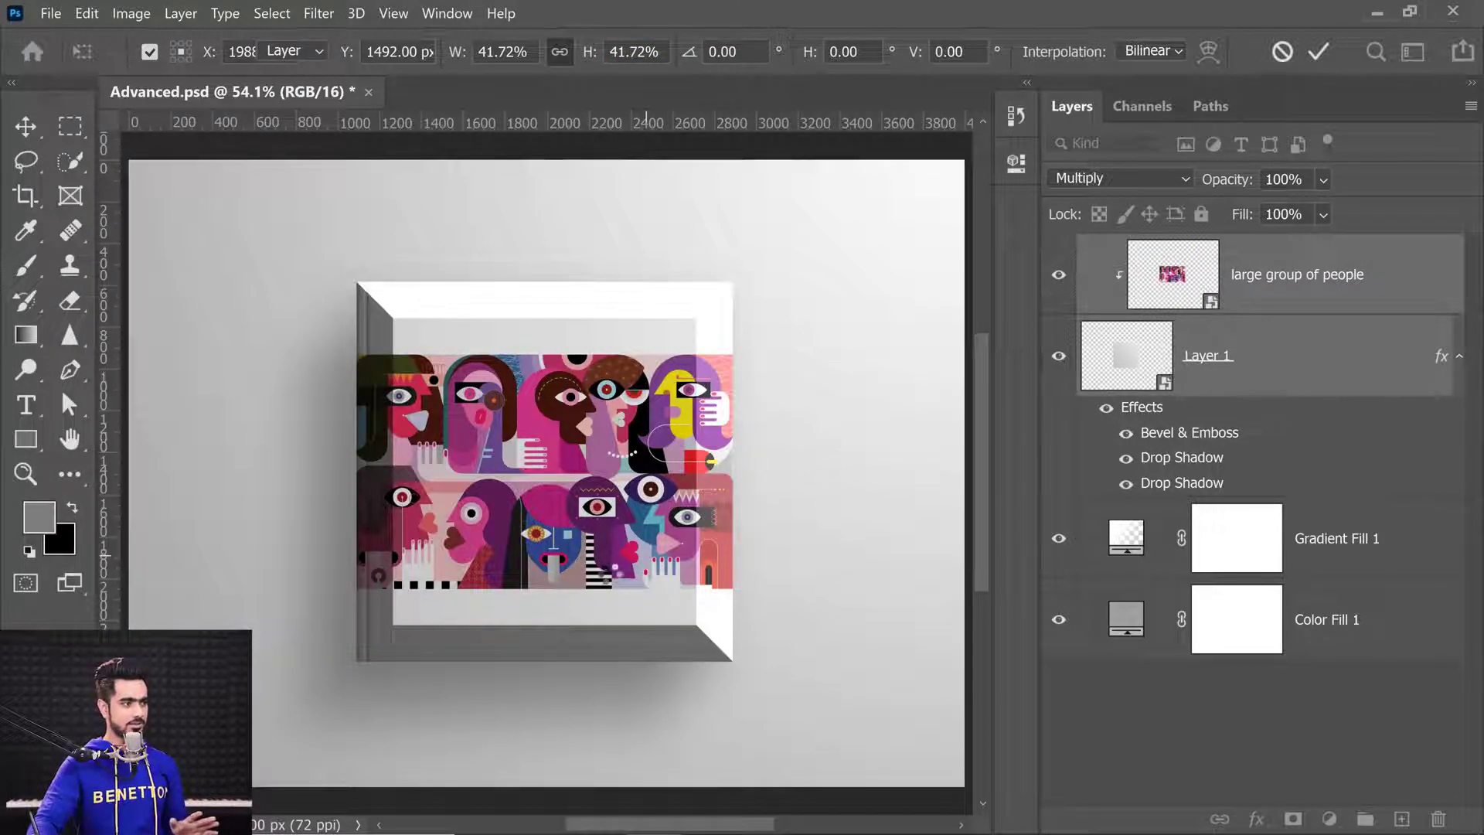
pyautogui.press('Return')
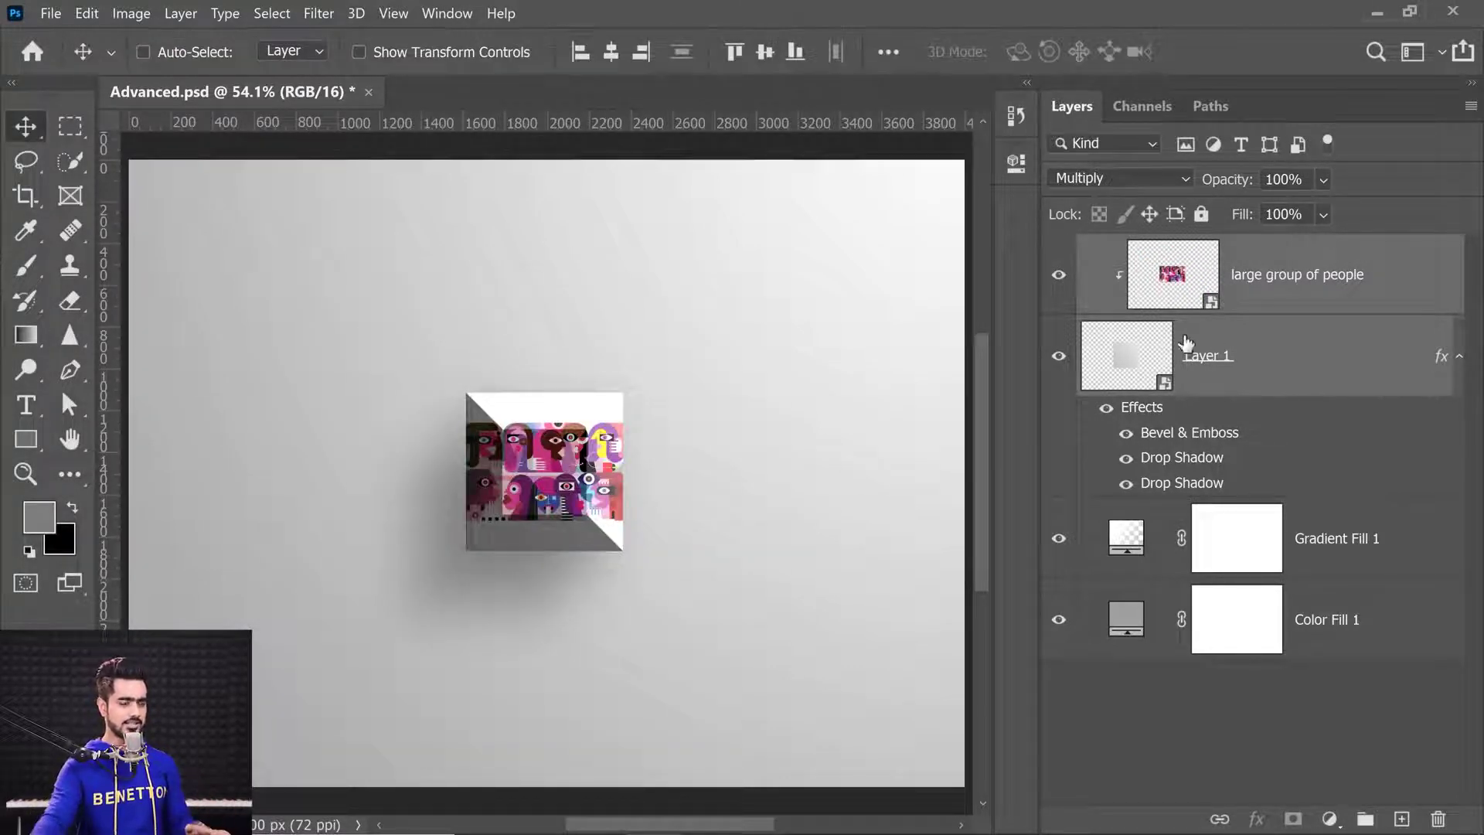
pyautogui.click(1194, 346)
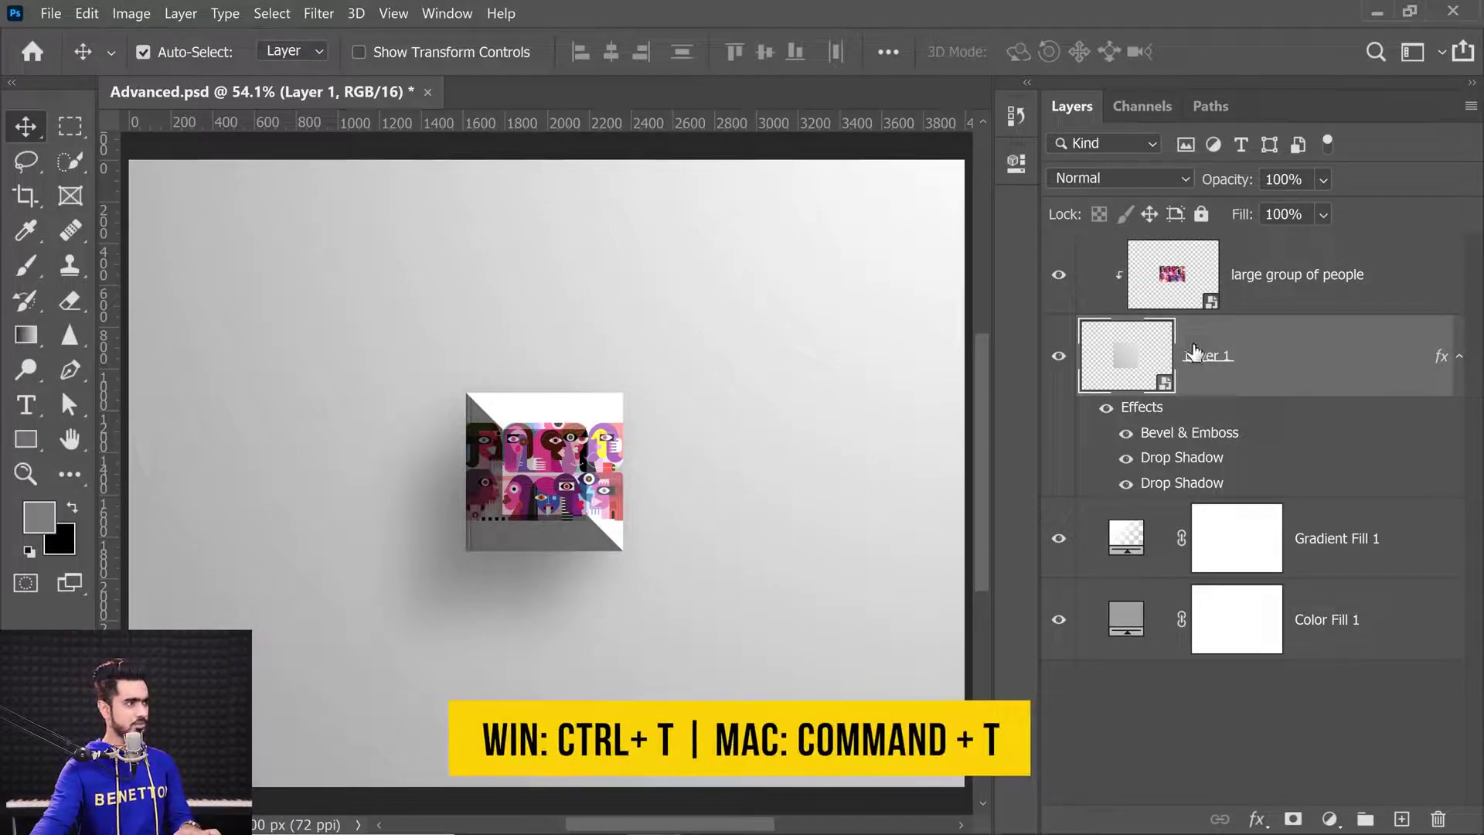
pyautogui.hotkey('ctrl', 't')
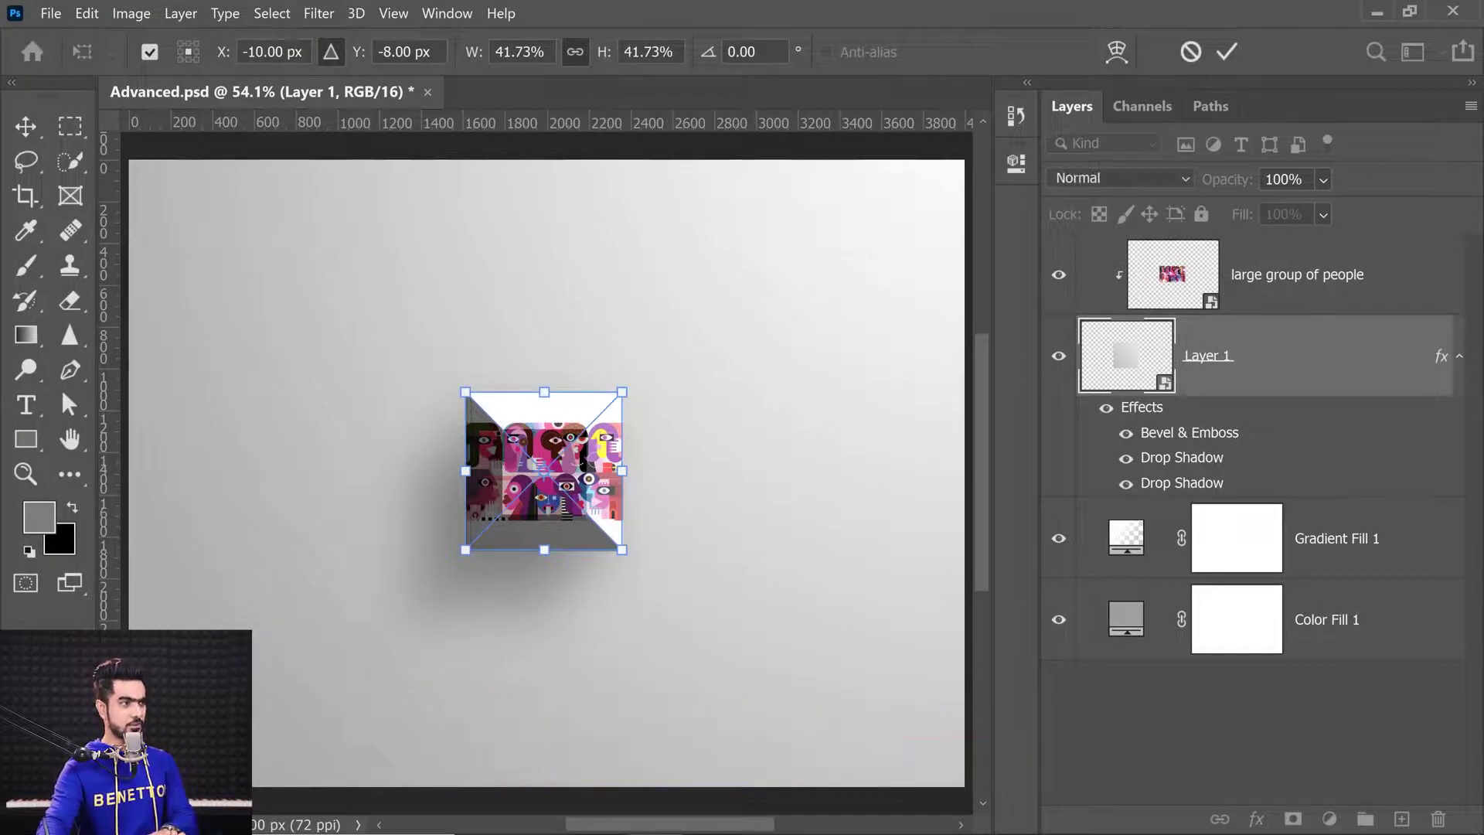
pyautogui.press('Return')
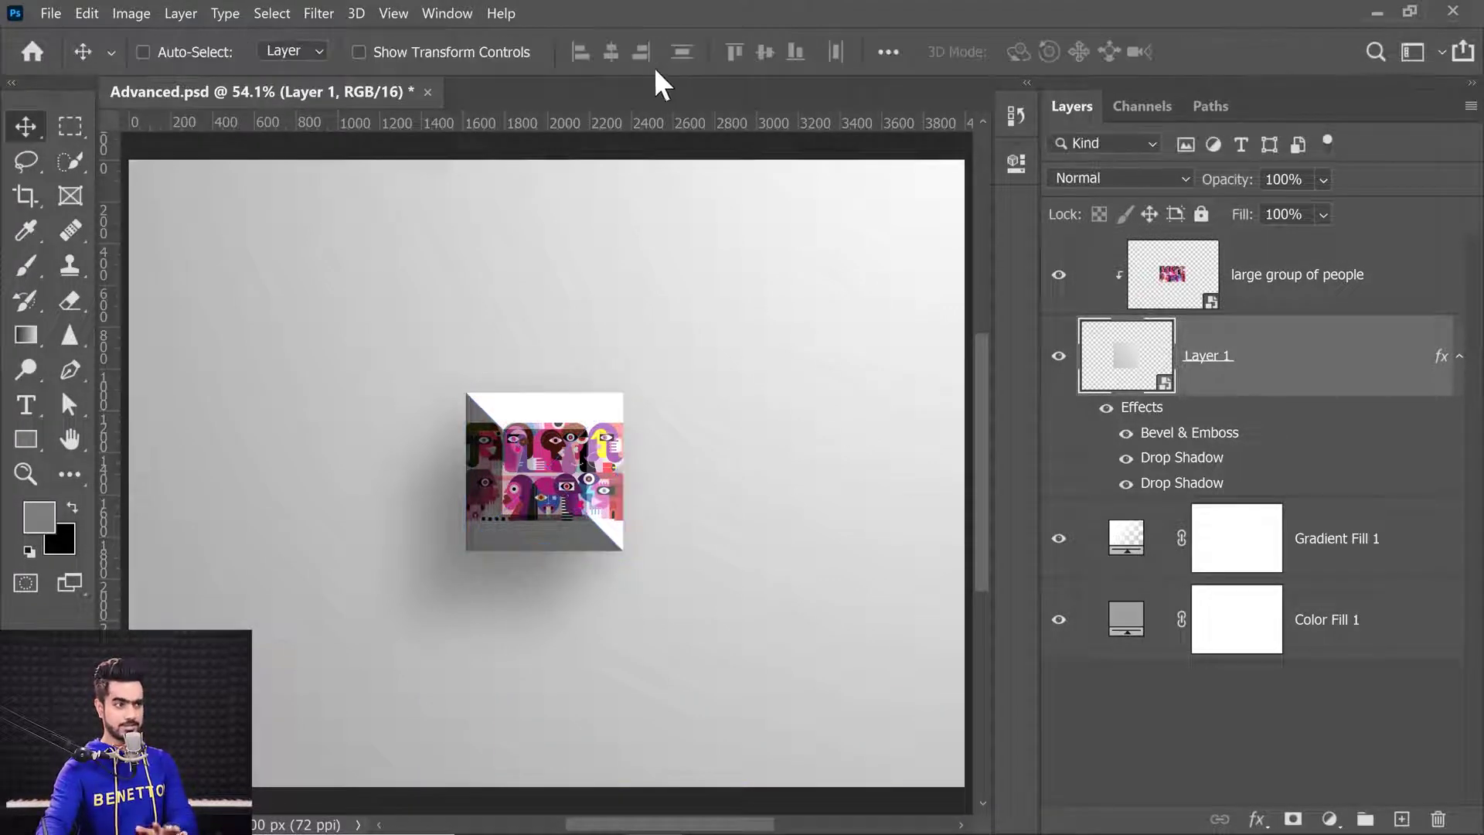
pyautogui.click(195, 11)
pyautogui.moveTo(262, 222)
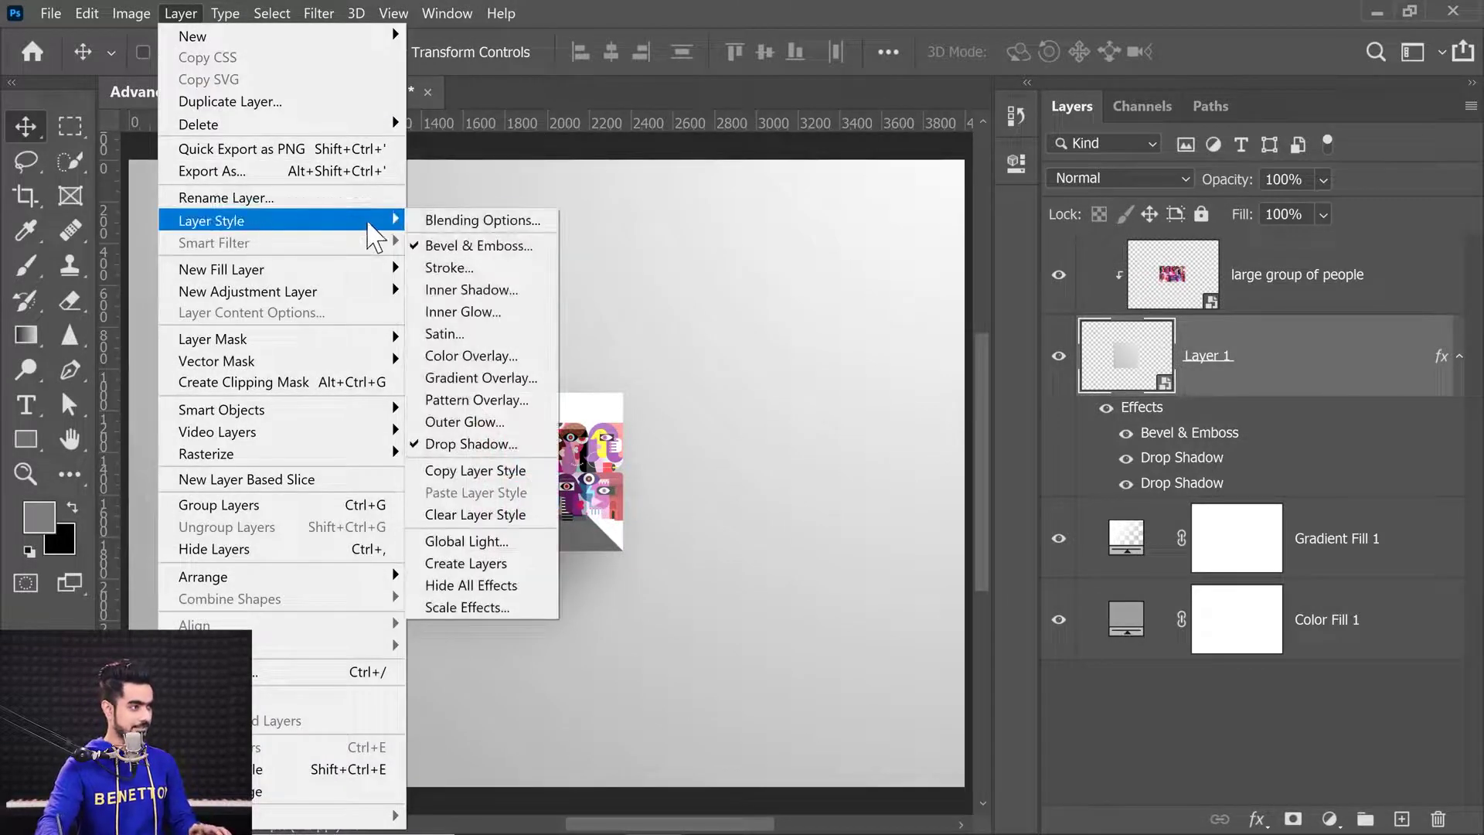
pyautogui.click(468, 608)
pyautogui.write('41.73')
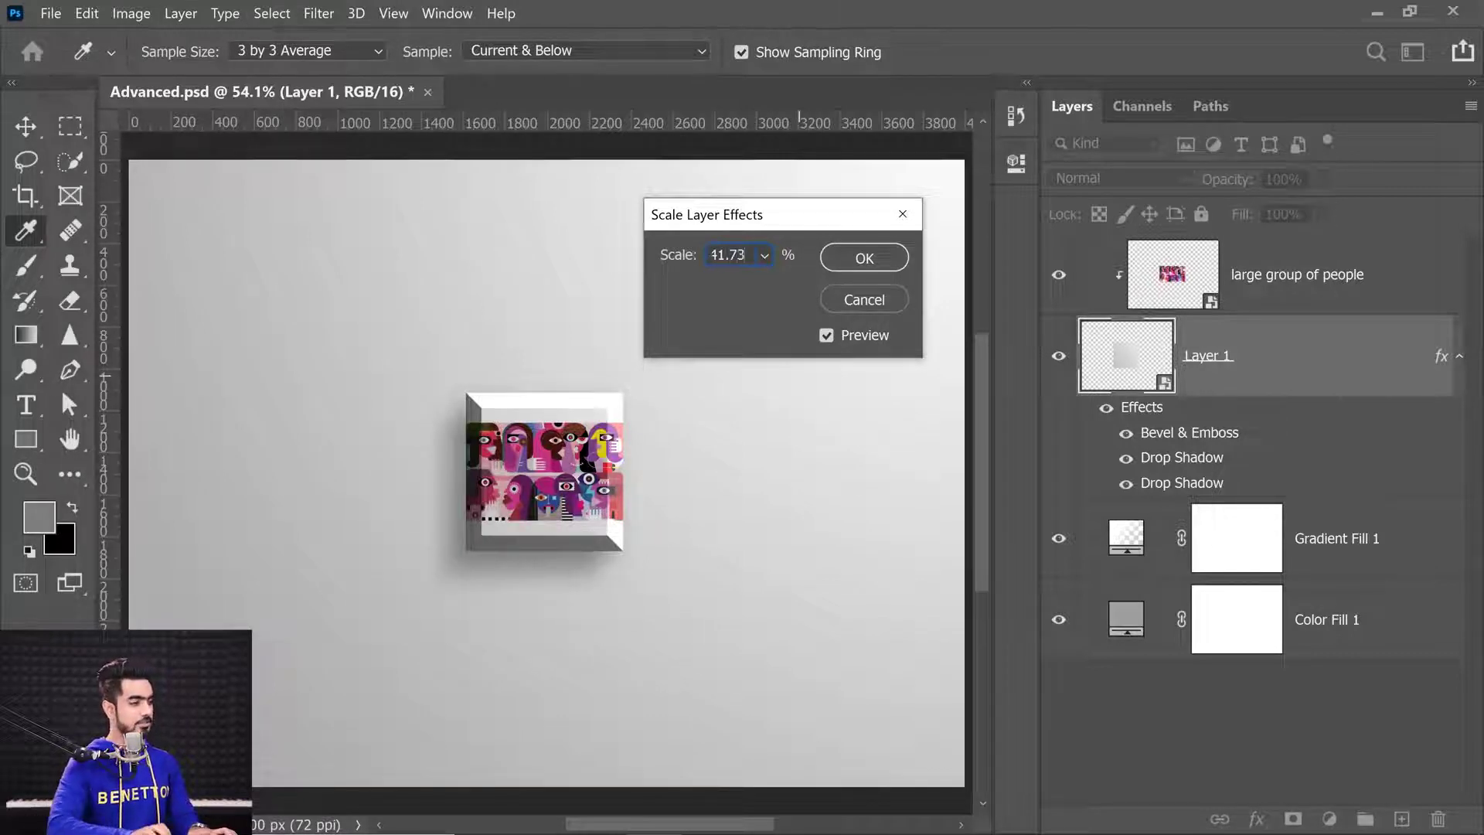
pyautogui.press('Return')
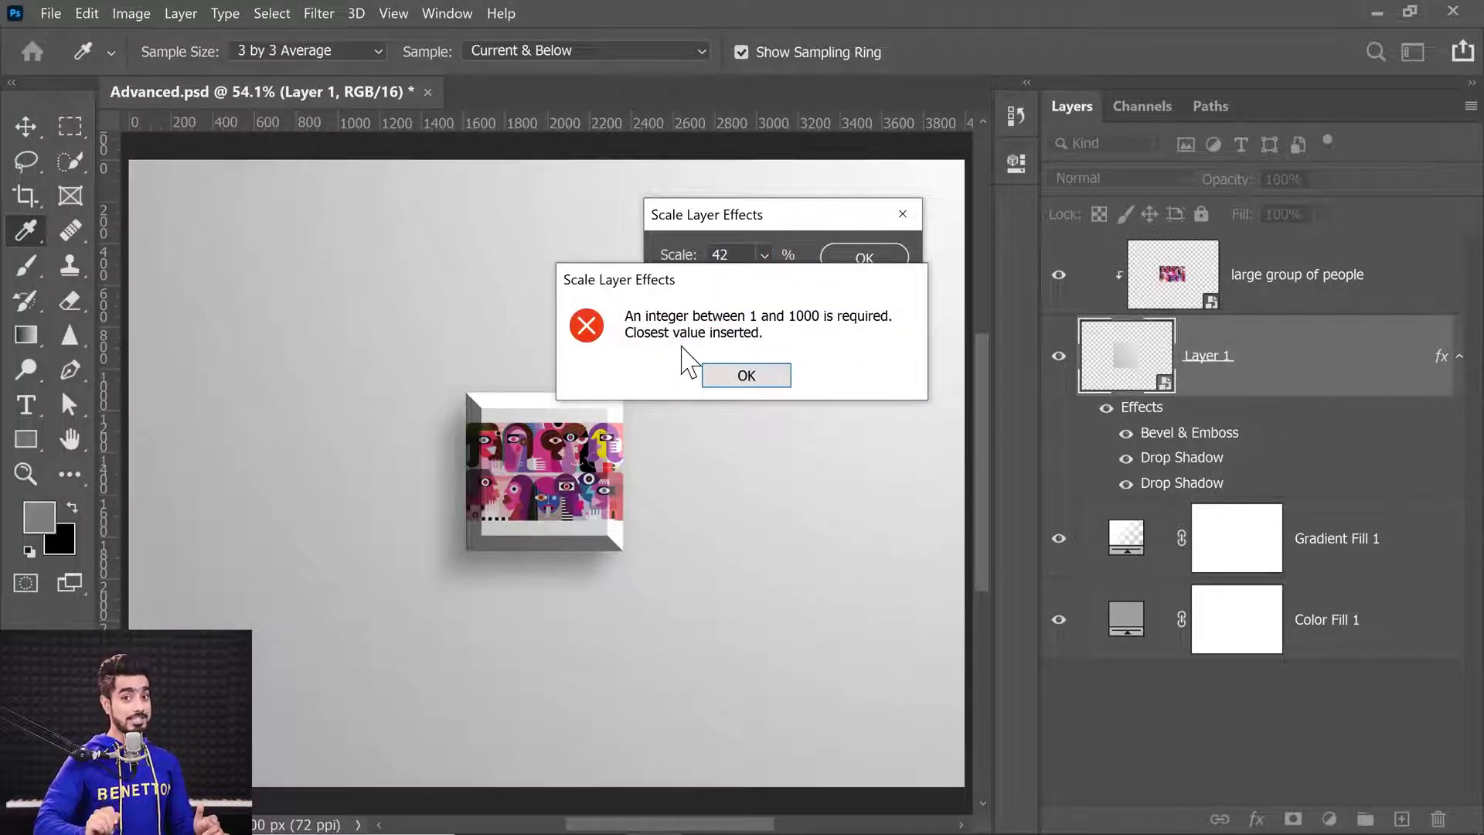
pyautogui.click(747, 374)
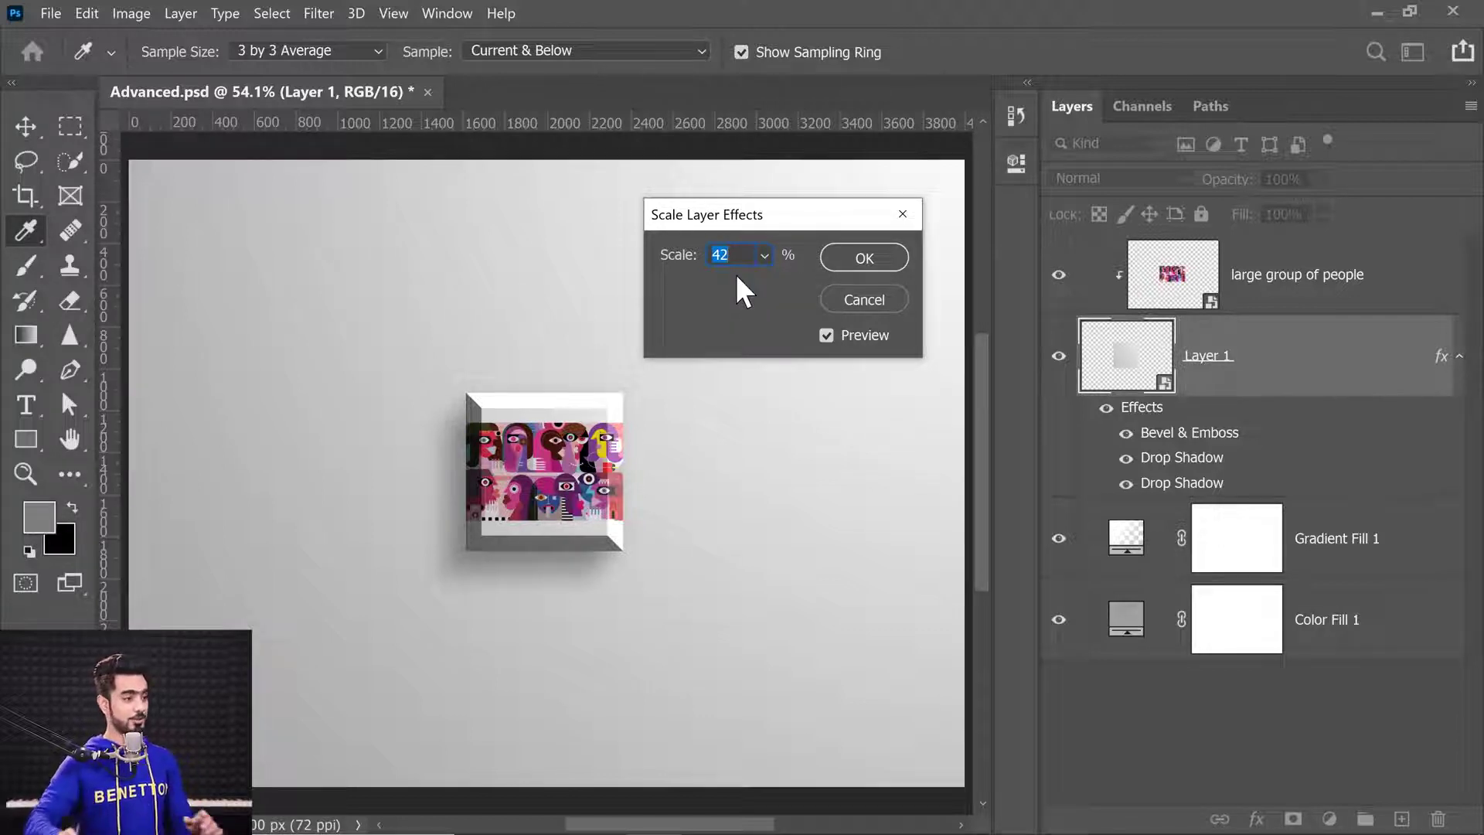
pyautogui.click(870, 266)
pyautogui.press('v')
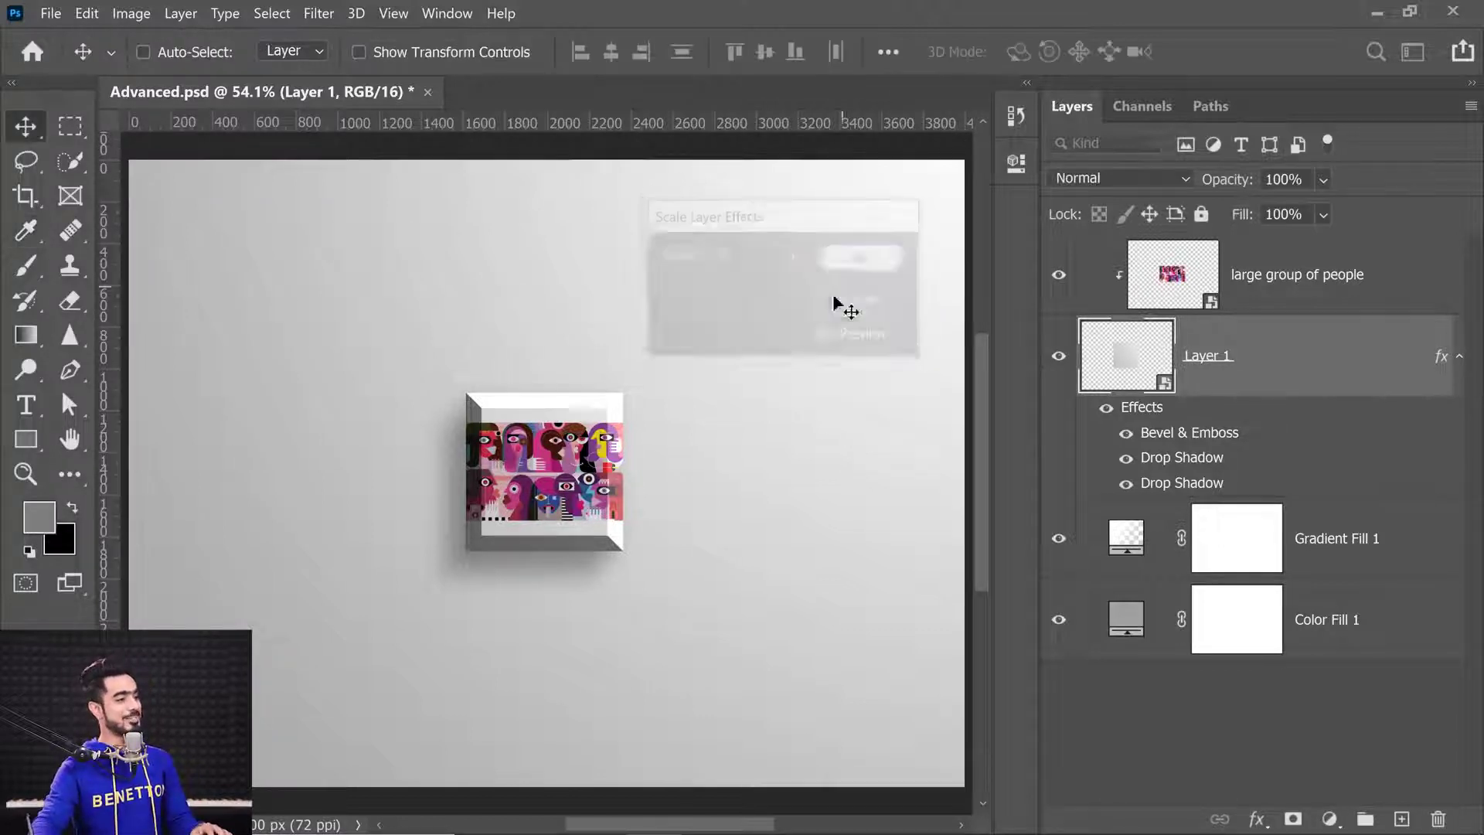
pyautogui.scroll(5, 572, 475)
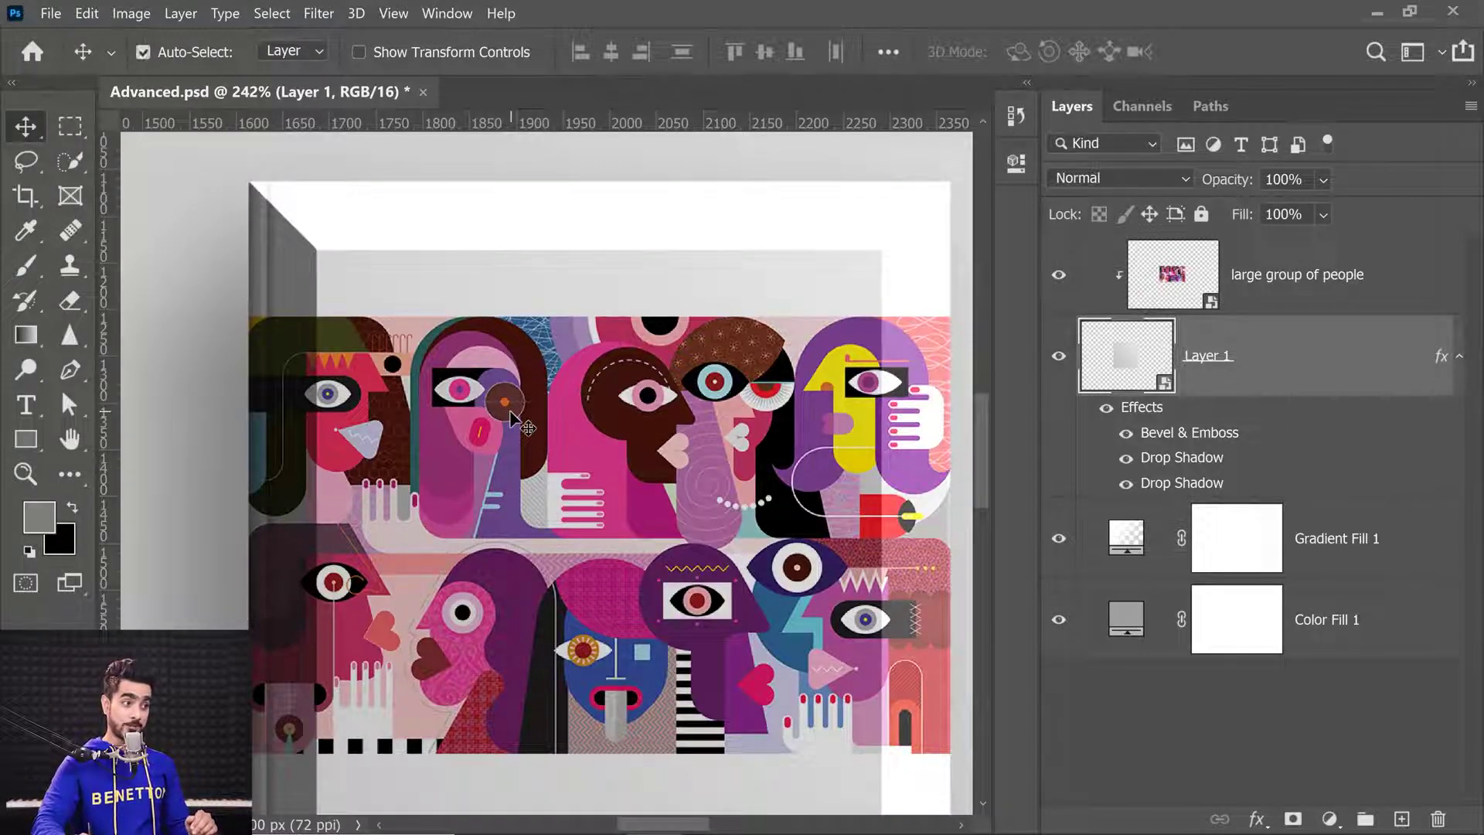
pyautogui.hotkey('ctrl', '0')
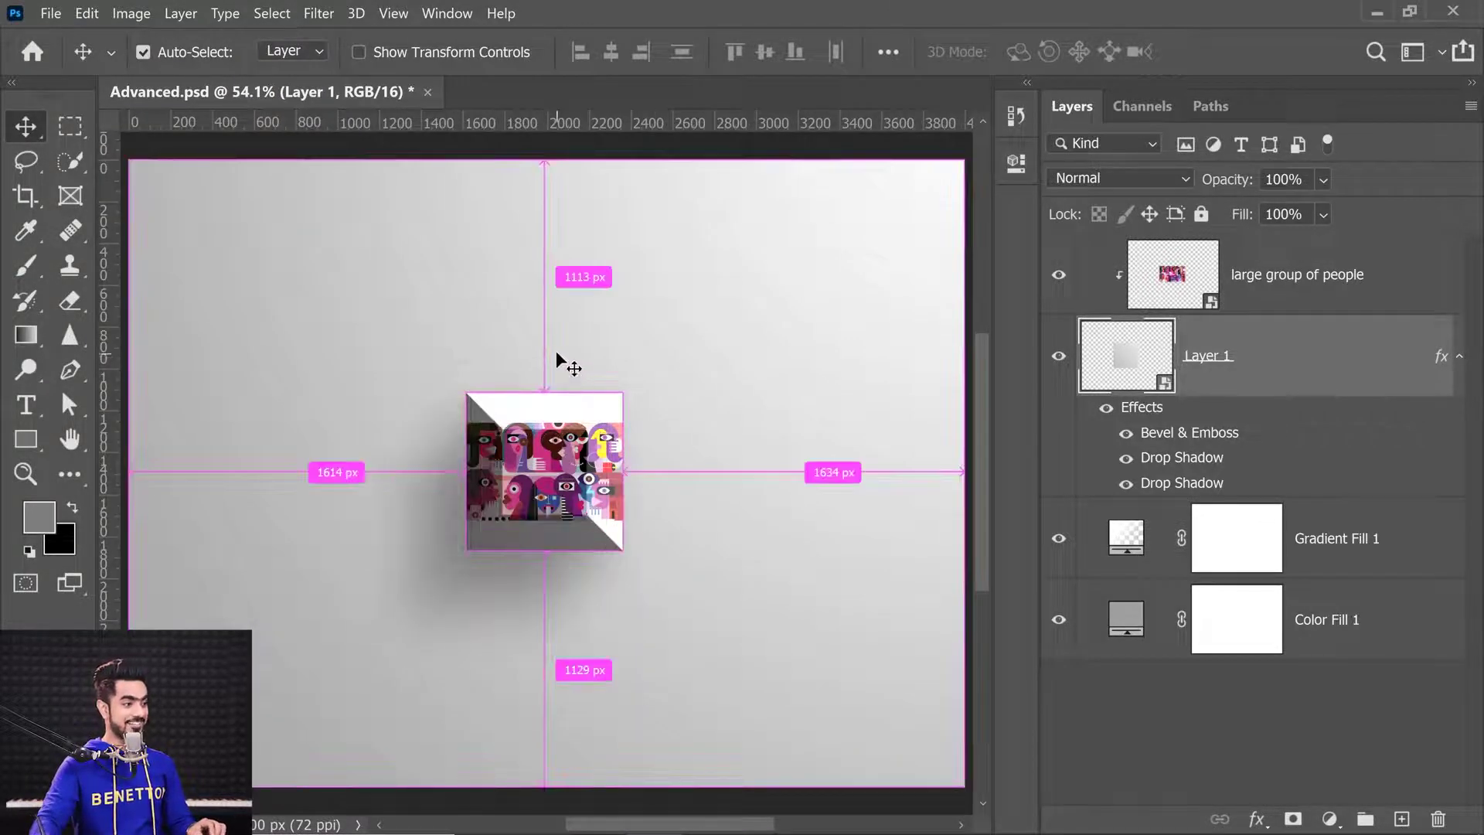
pyautogui.hotkey('ctrl', 'z')
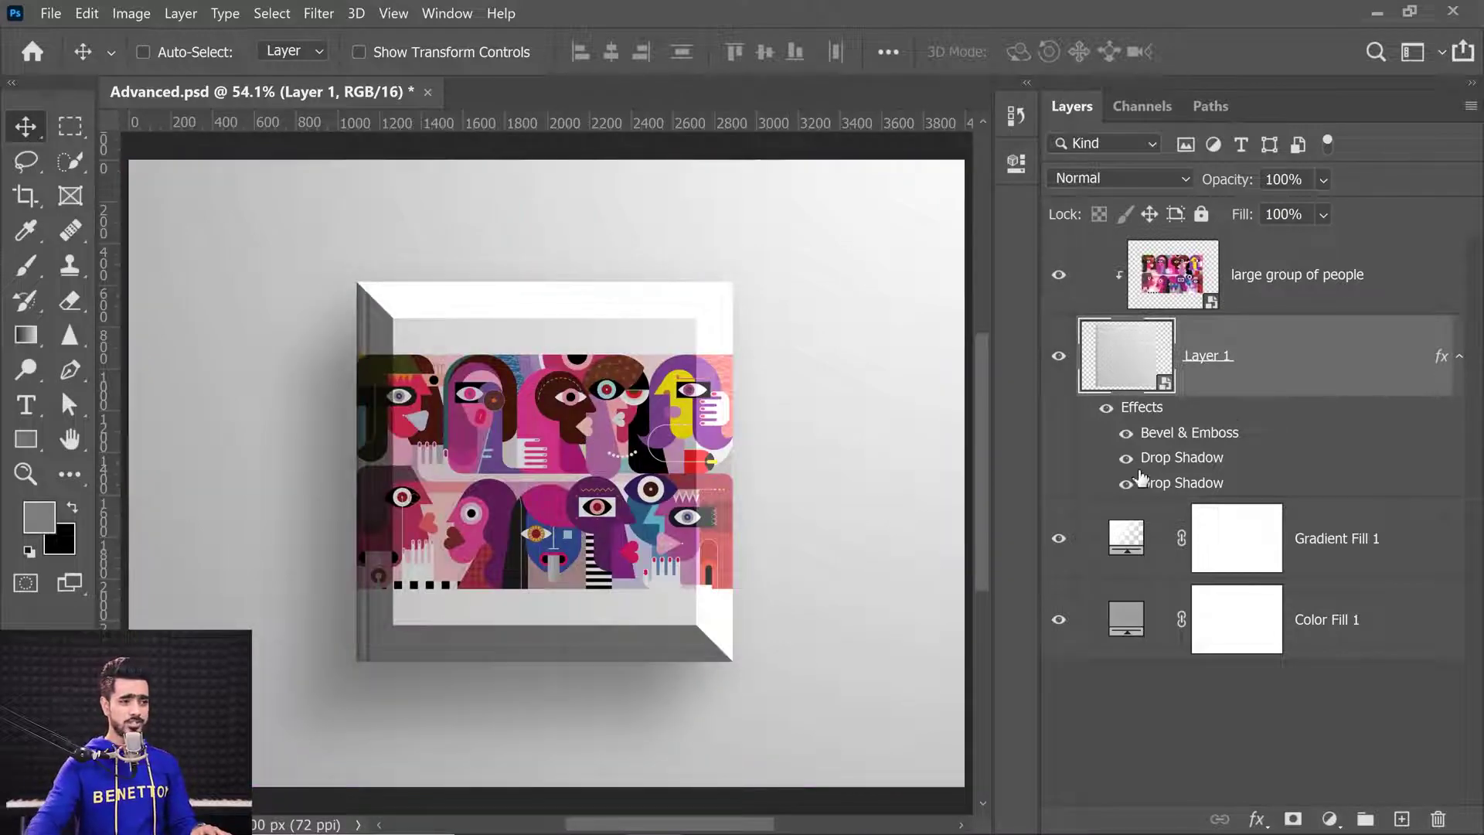
# Delete the Bevel & Emboss effect from Layer 1.
pyautogui.moveTo(1212, 438); pyautogui.dragTo(1438, 817)
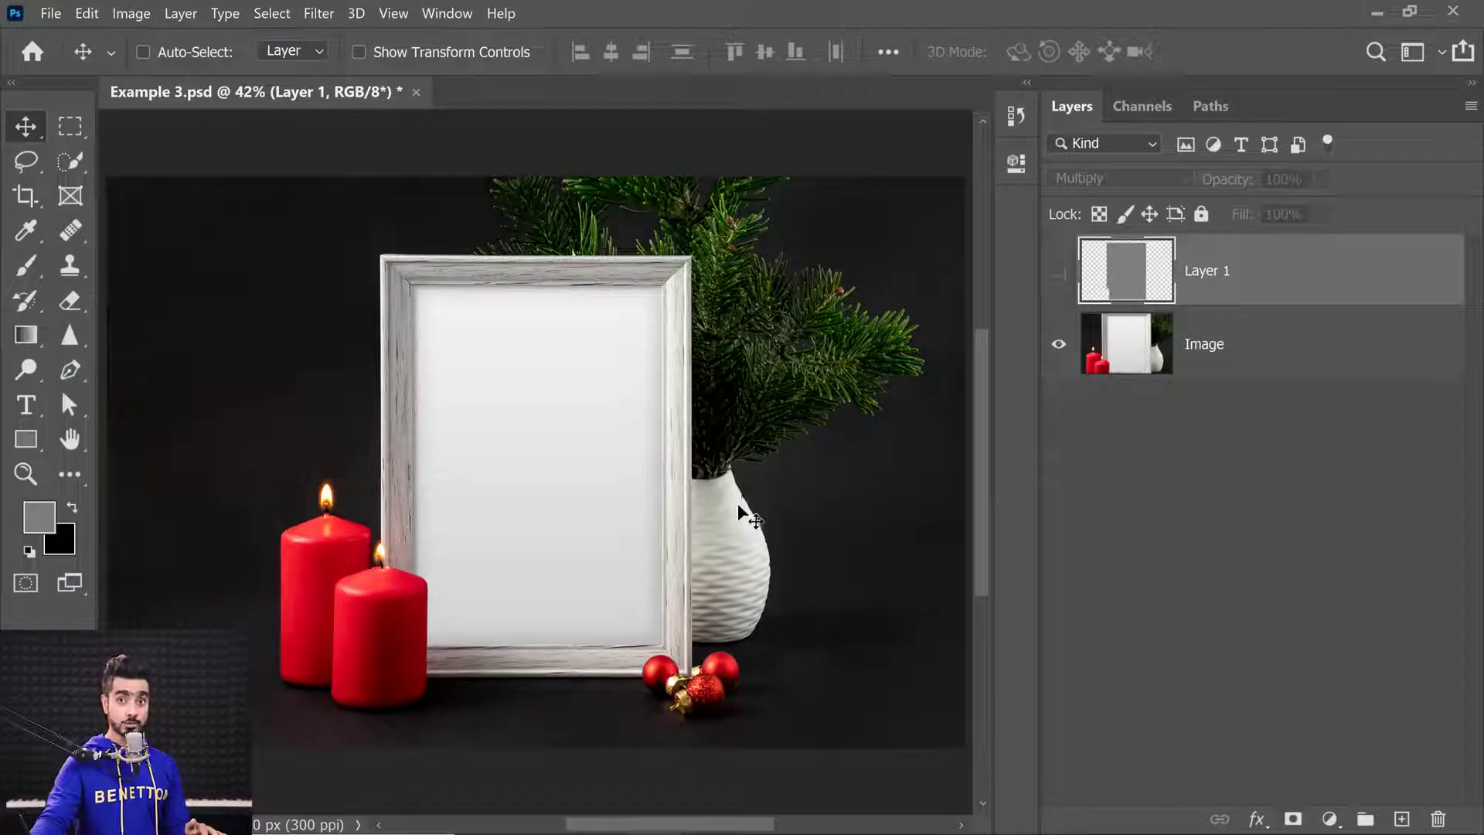
# Show the grey placeholder layer in Multiply mode and drag Girl in Snow.jpg into the document.
pyautogui.click(1057, 274)
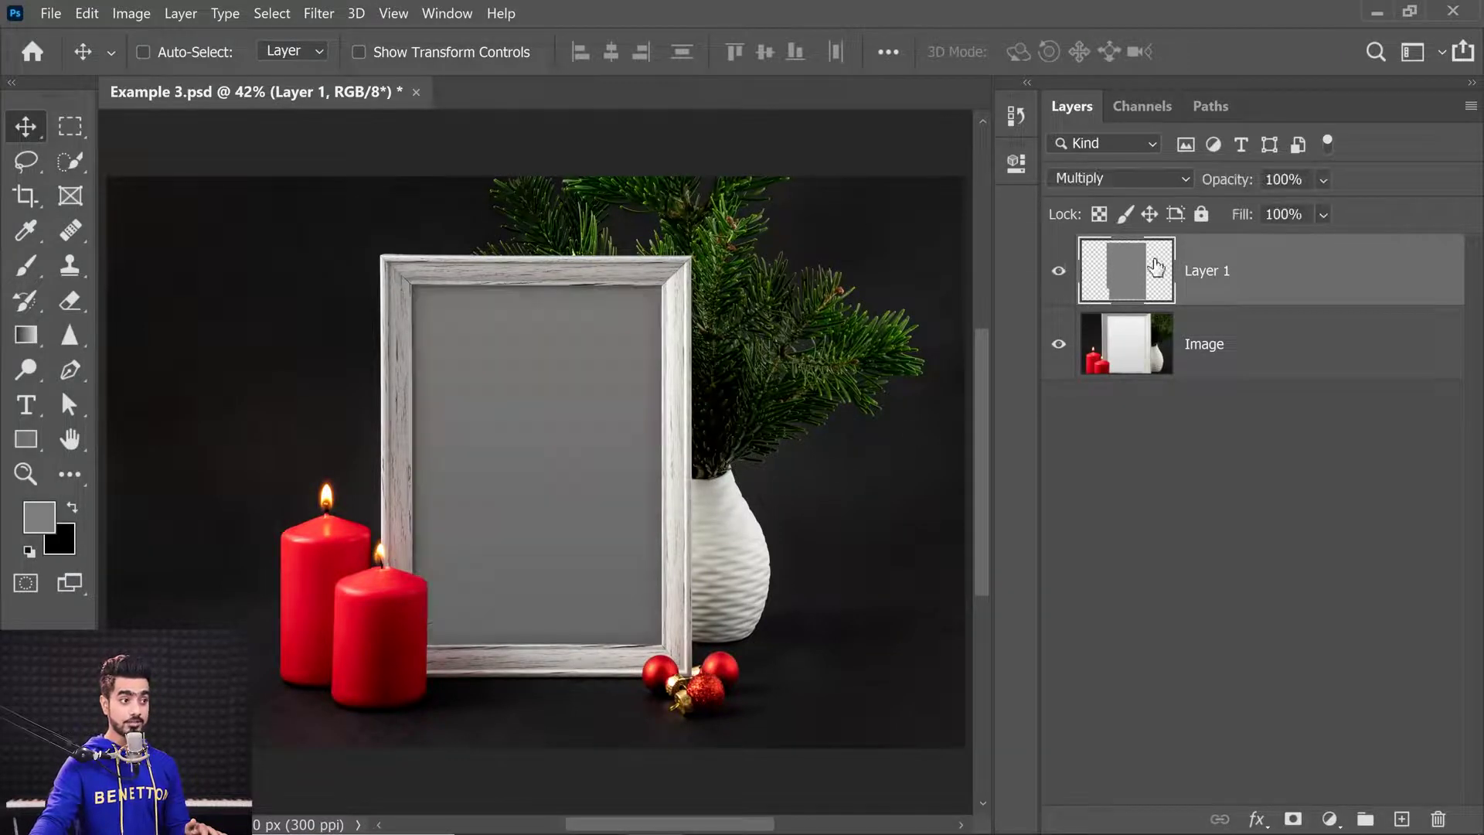
pyautogui.click(1104, 180)
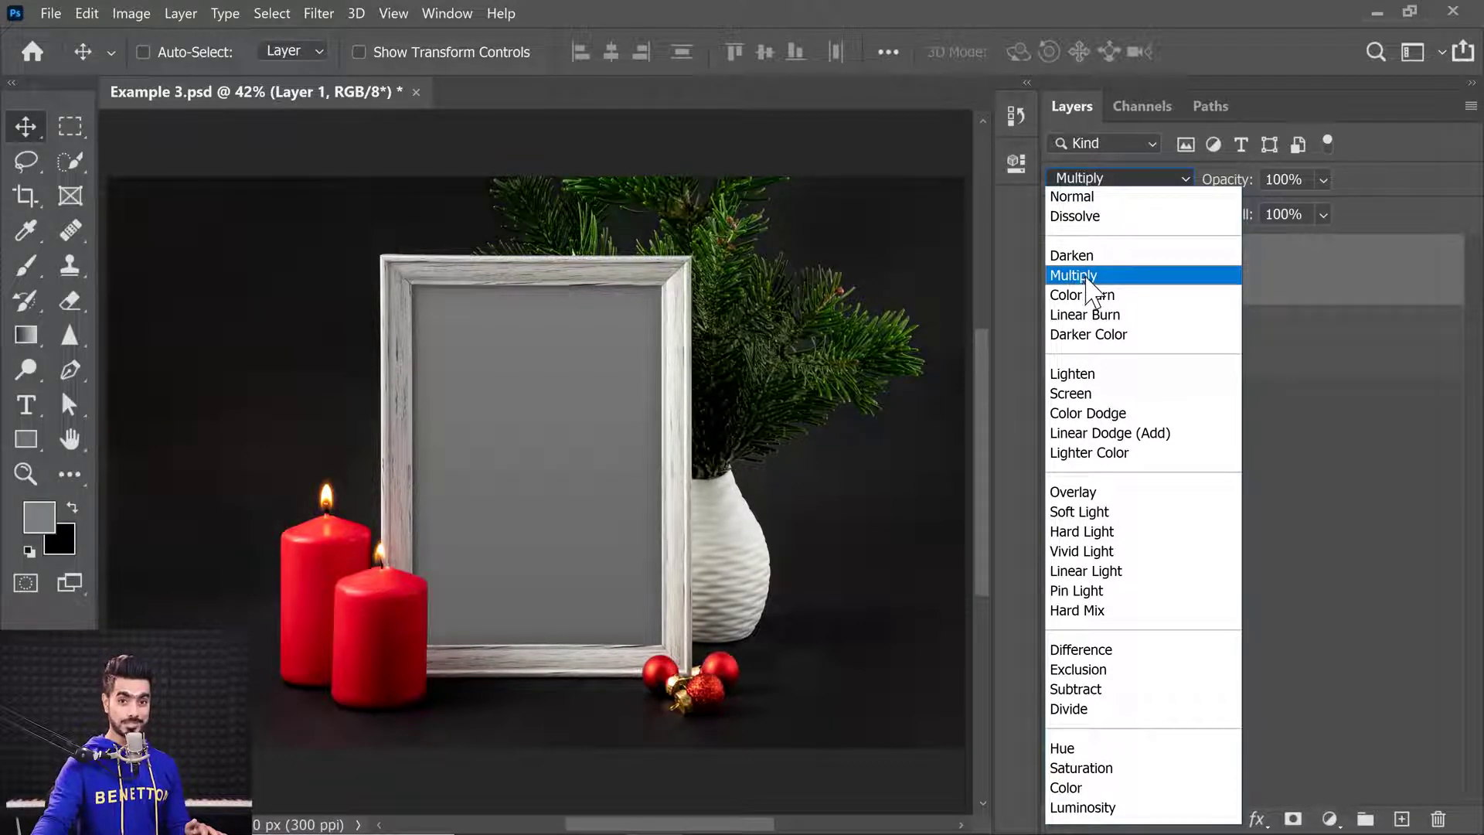
pyautogui.click(1091, 276)
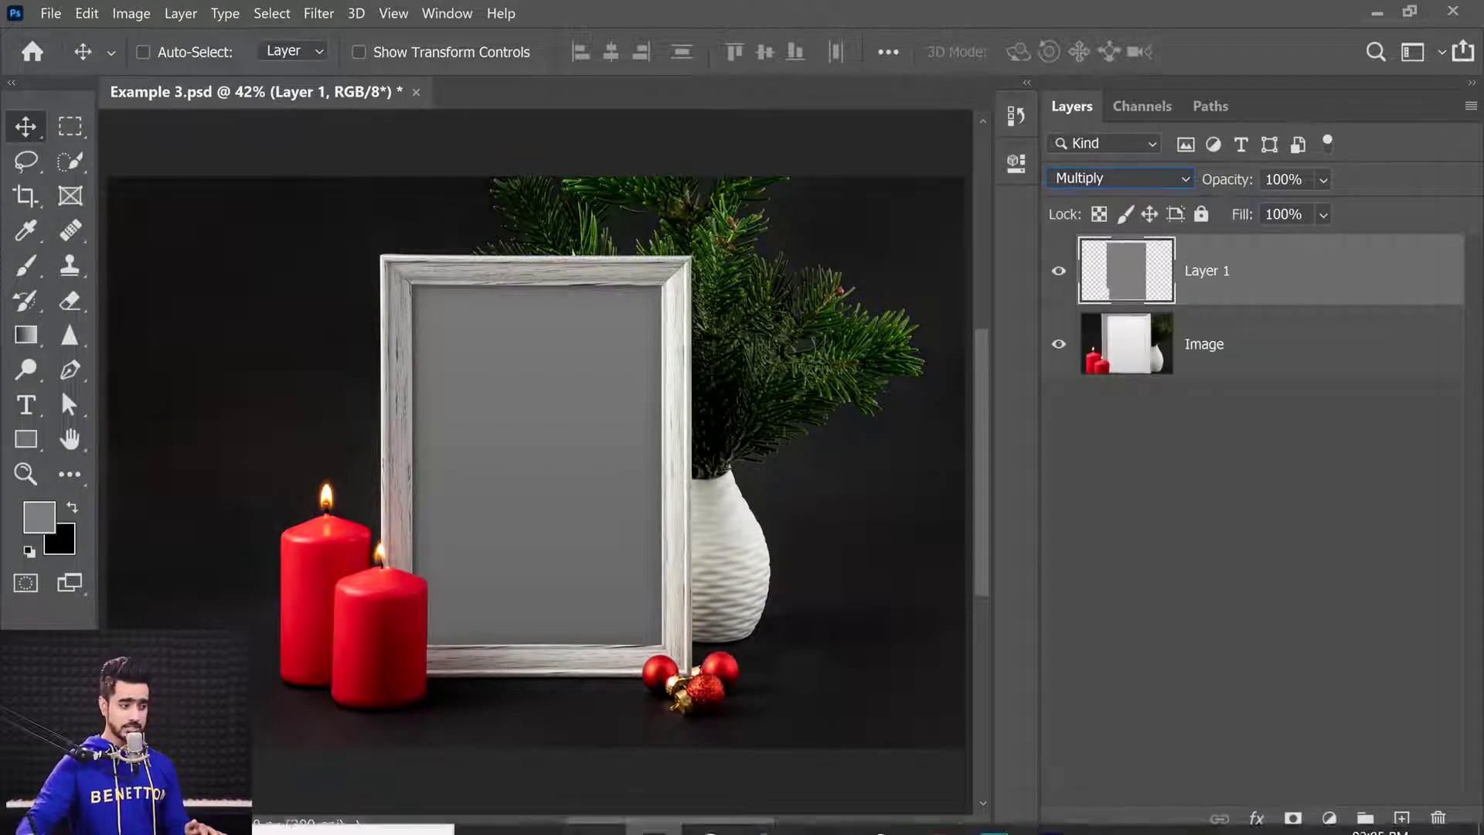
pyautogui.click(596, 816)
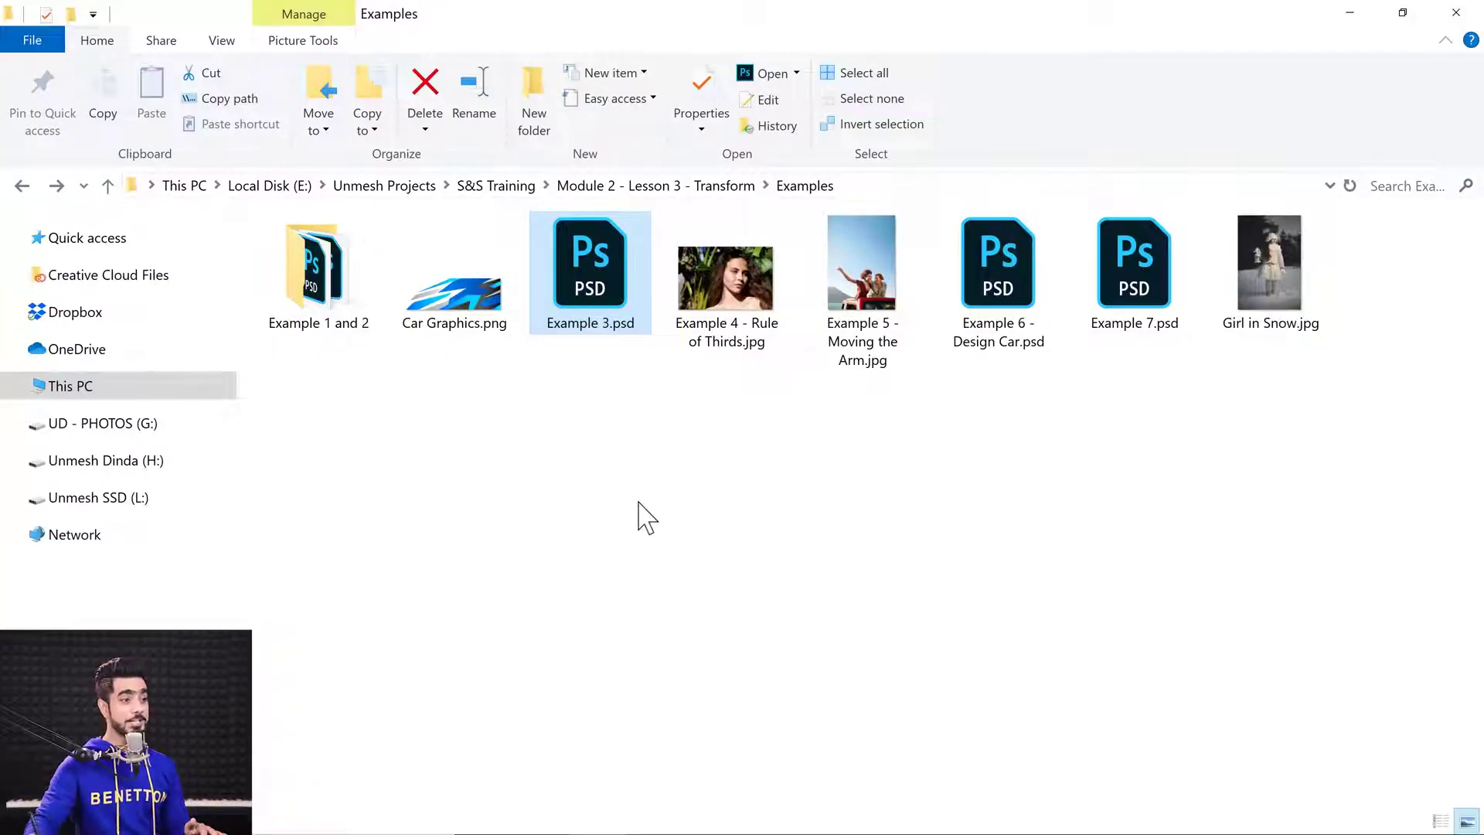
pyautogui.moveTo(1263, 324); pyautogui.dragTo(532, 462)
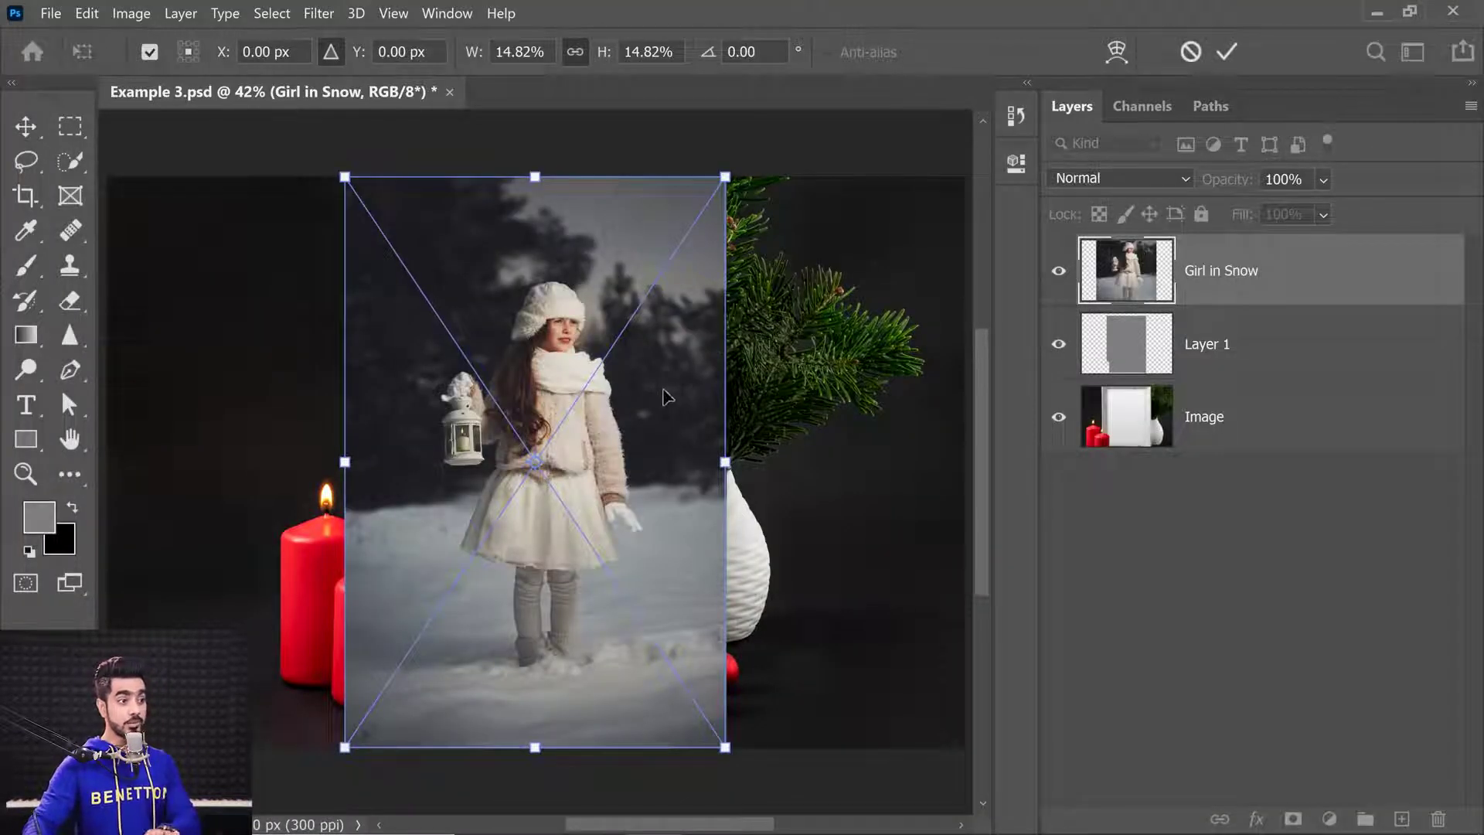
# Place the Girl in Snow photo and clip it to the grey placeholder layer.
pyautogui.press('Return')
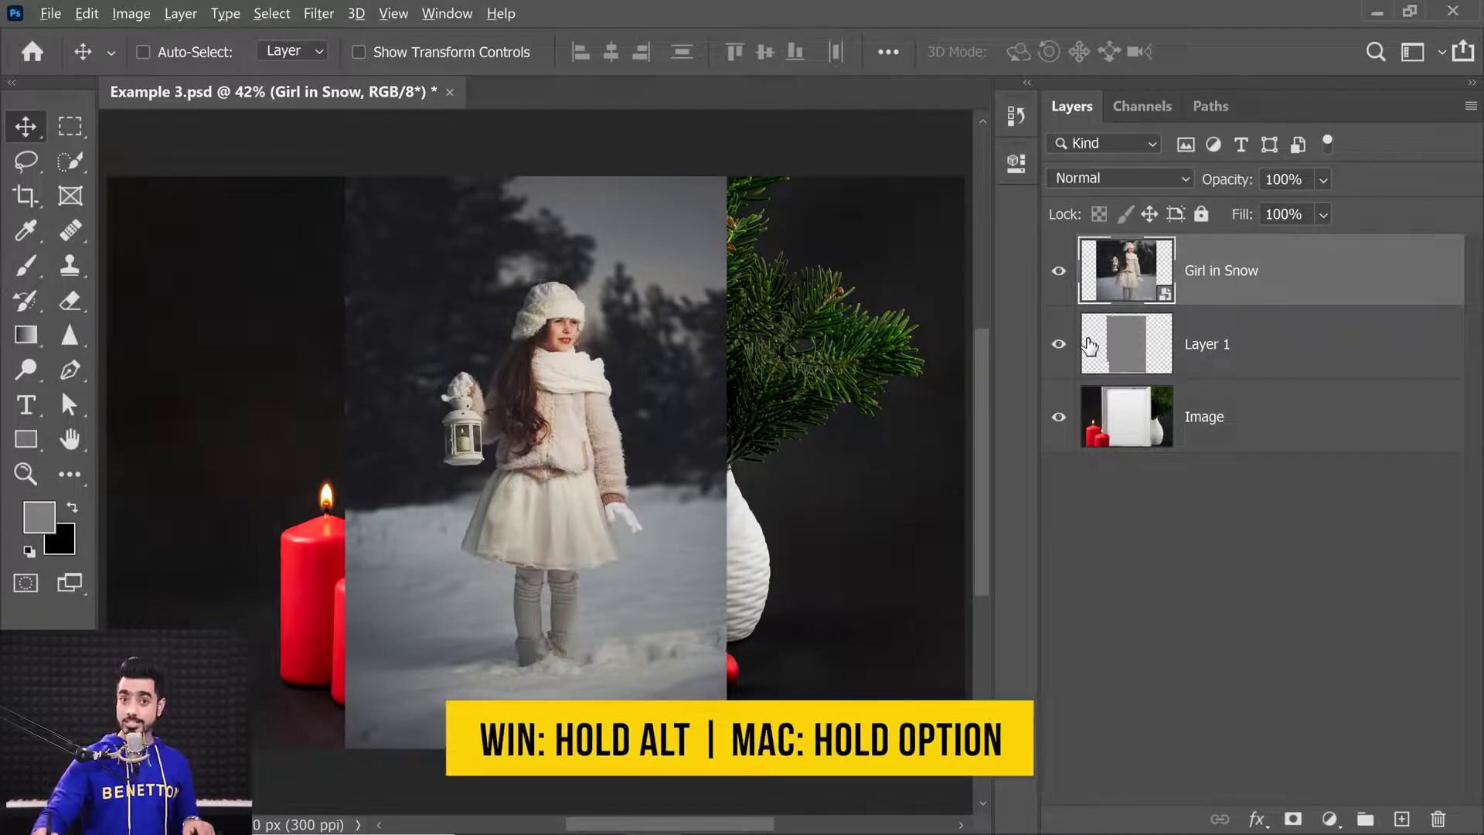
pyautogui.keyDown('alt'); pyautogui.click(1258, 302); pyautogui.keyUp('alt')
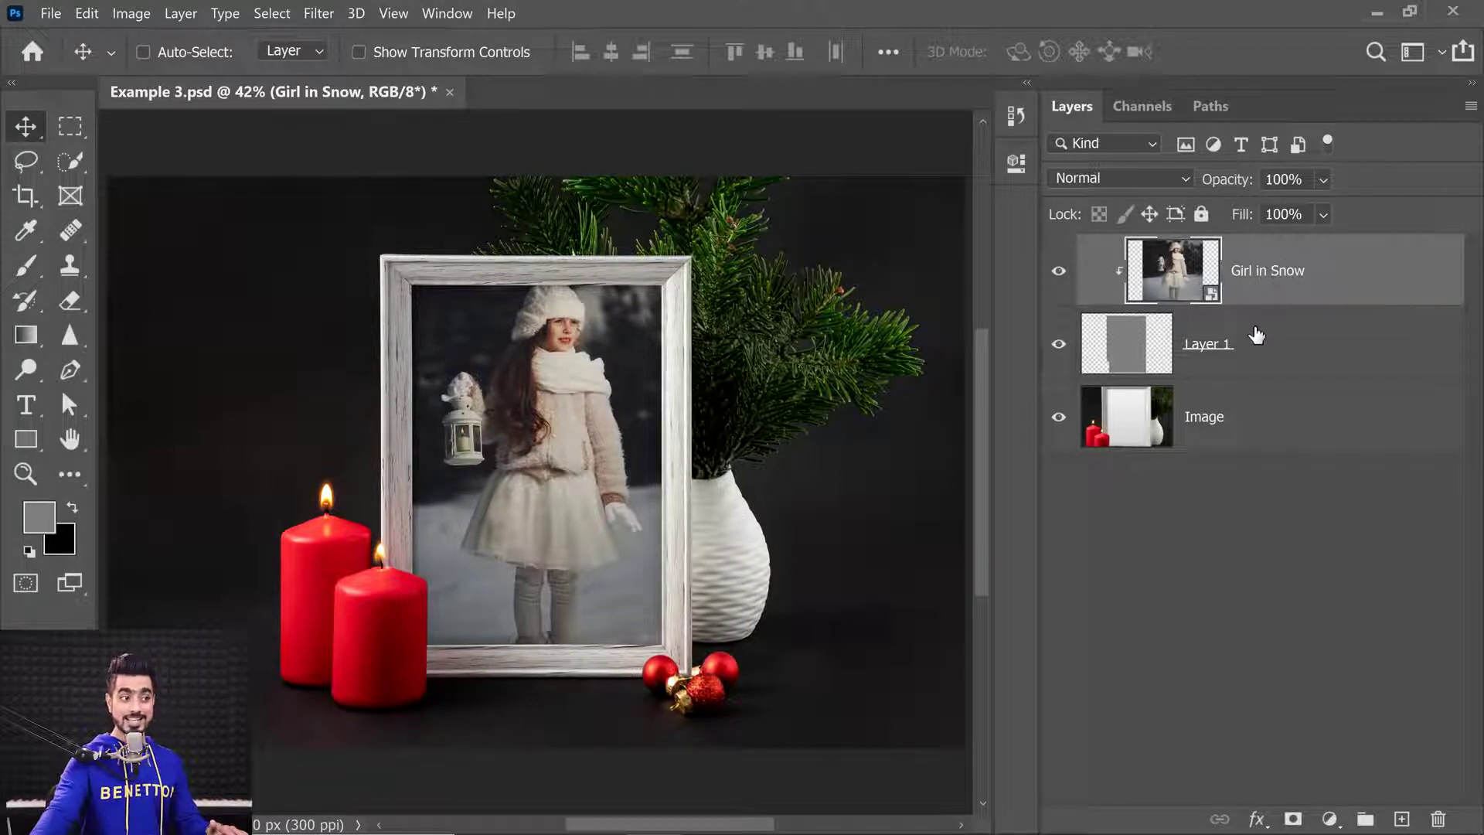
pyautogui.click(1124, 356)
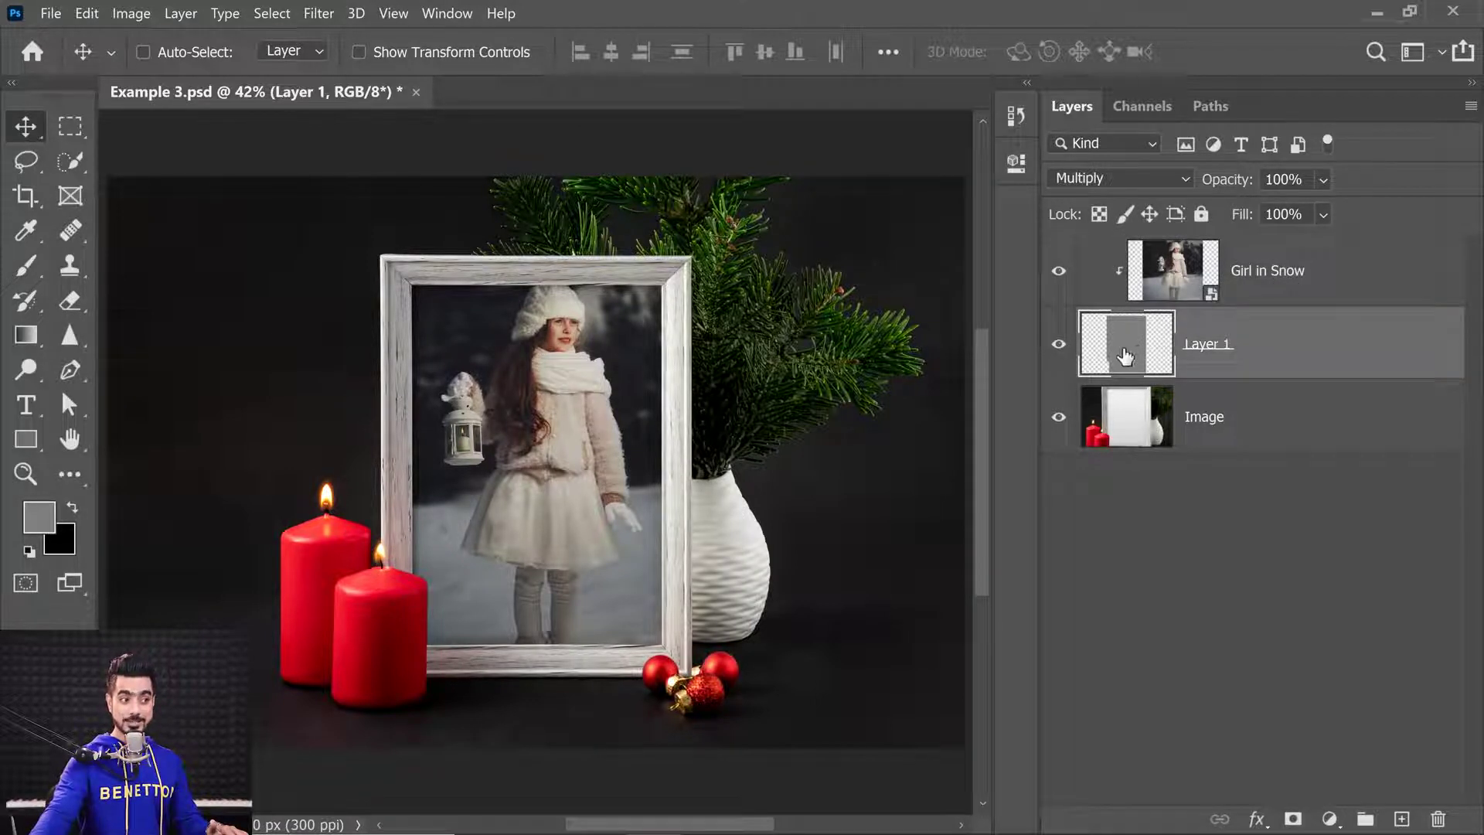
pyautogui.click(1283, 271)
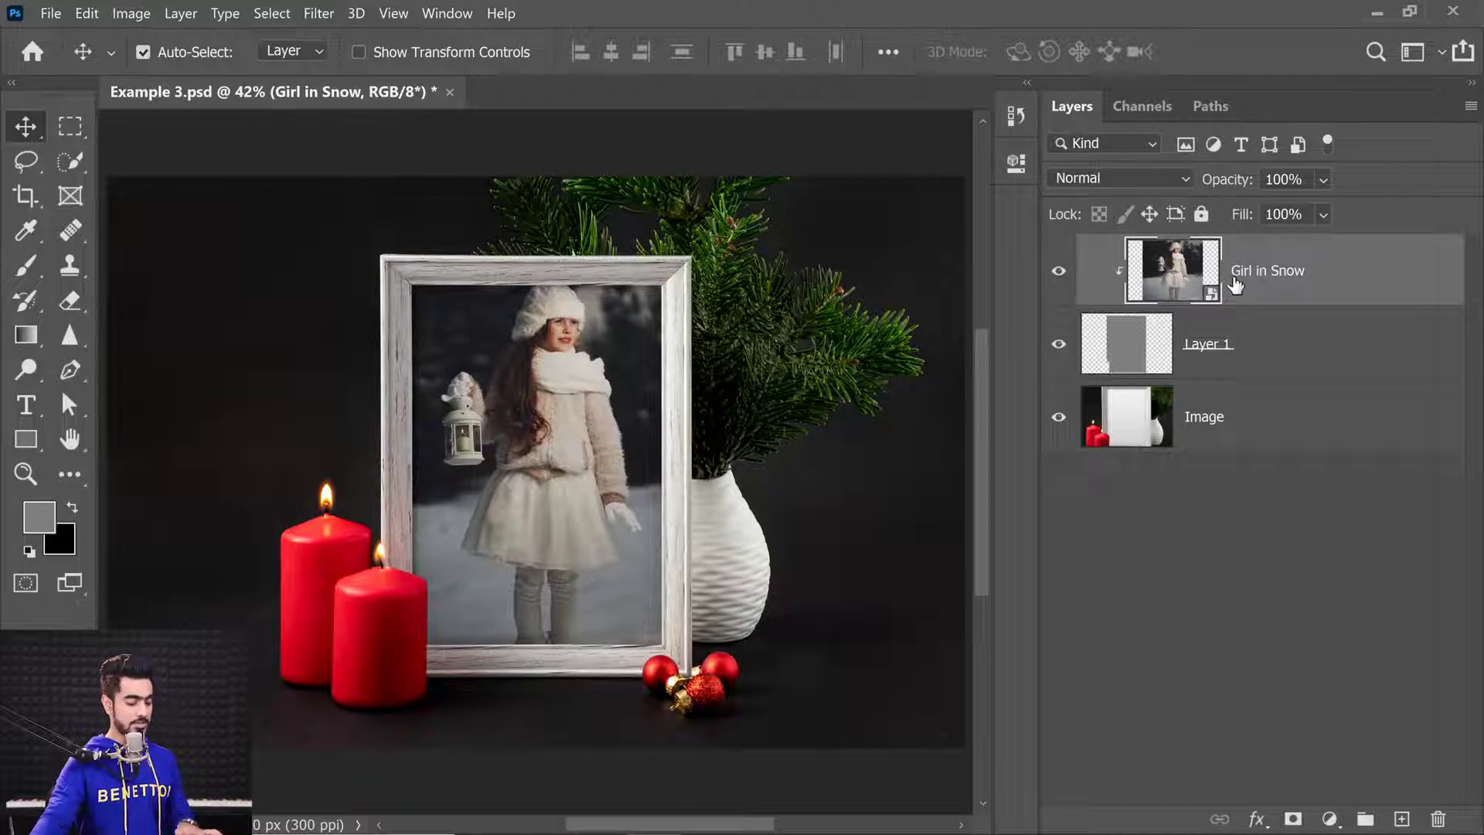
pyautogui.hotkey('ctrl', 't')
# Move the Girl in Snow photo over the frame and shrink it to fit, then commit.
pyautogui.moveTo(658, 415); pyautogui.dragTo(589, 379)
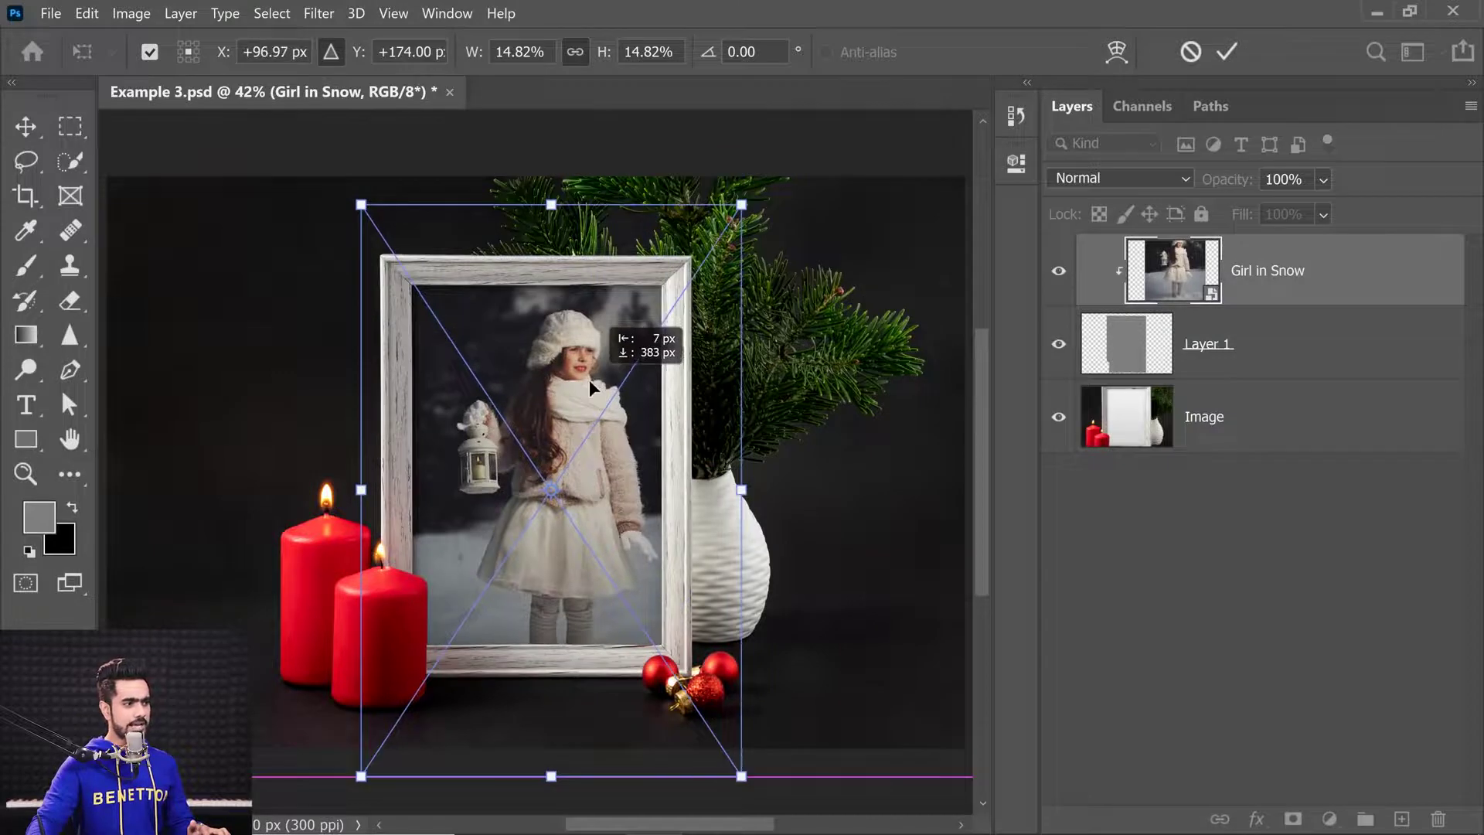
pyautogui.moveTo(741, 775); pyautogui.dragTo(672, 674)
pyautogui.moveTo(358, 204); pyautogui.dragTo(402, 276)
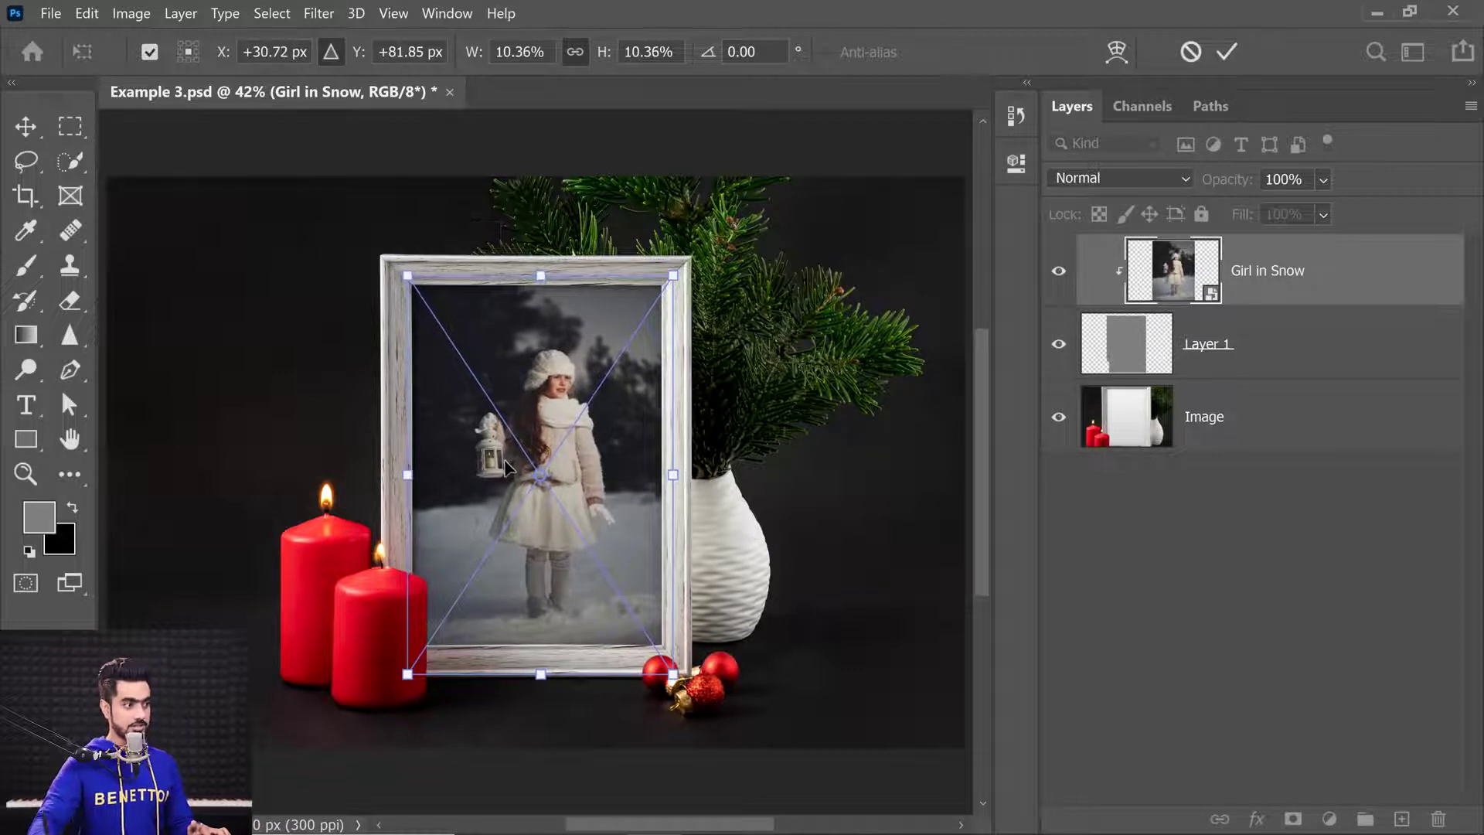
pyautogui.press('Return')
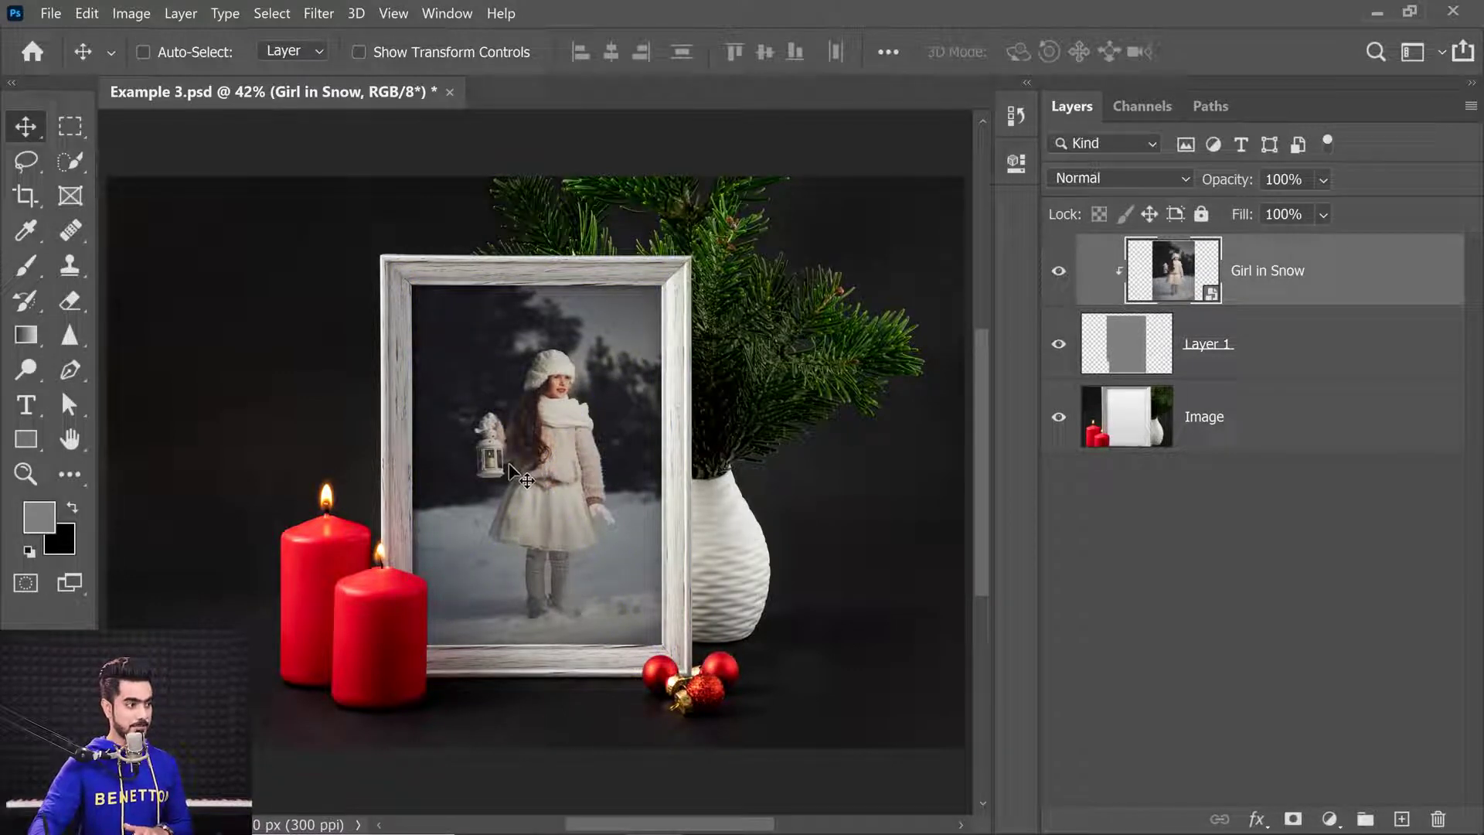
# Transform the photo again, resizing and repositioning it until it fills the frame opening.
pyautogui.hotkey('ctrl', 't')
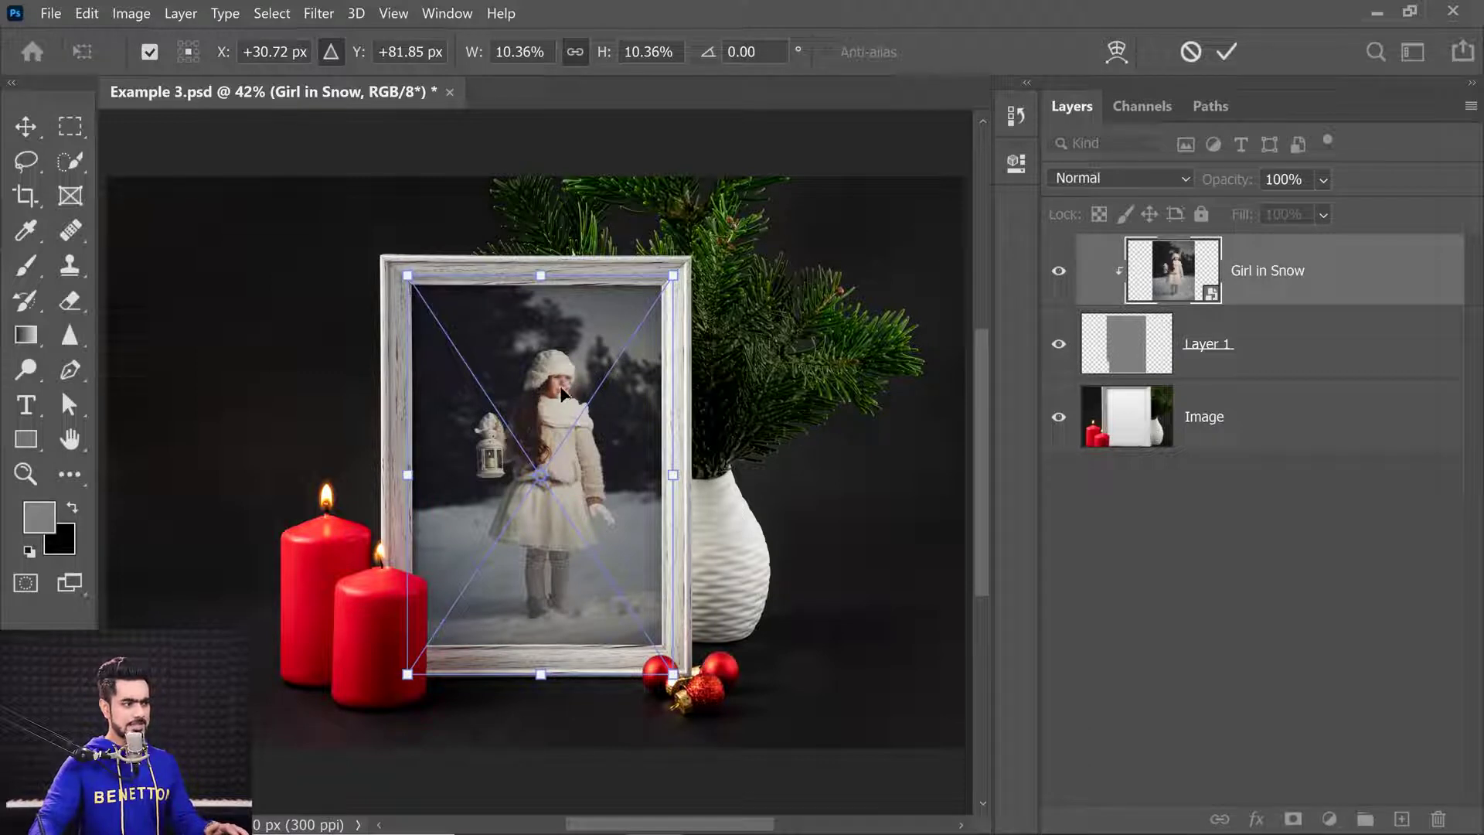
pyautogui.moveTo(581, 374); pyautogui.dragTo(603, 366)
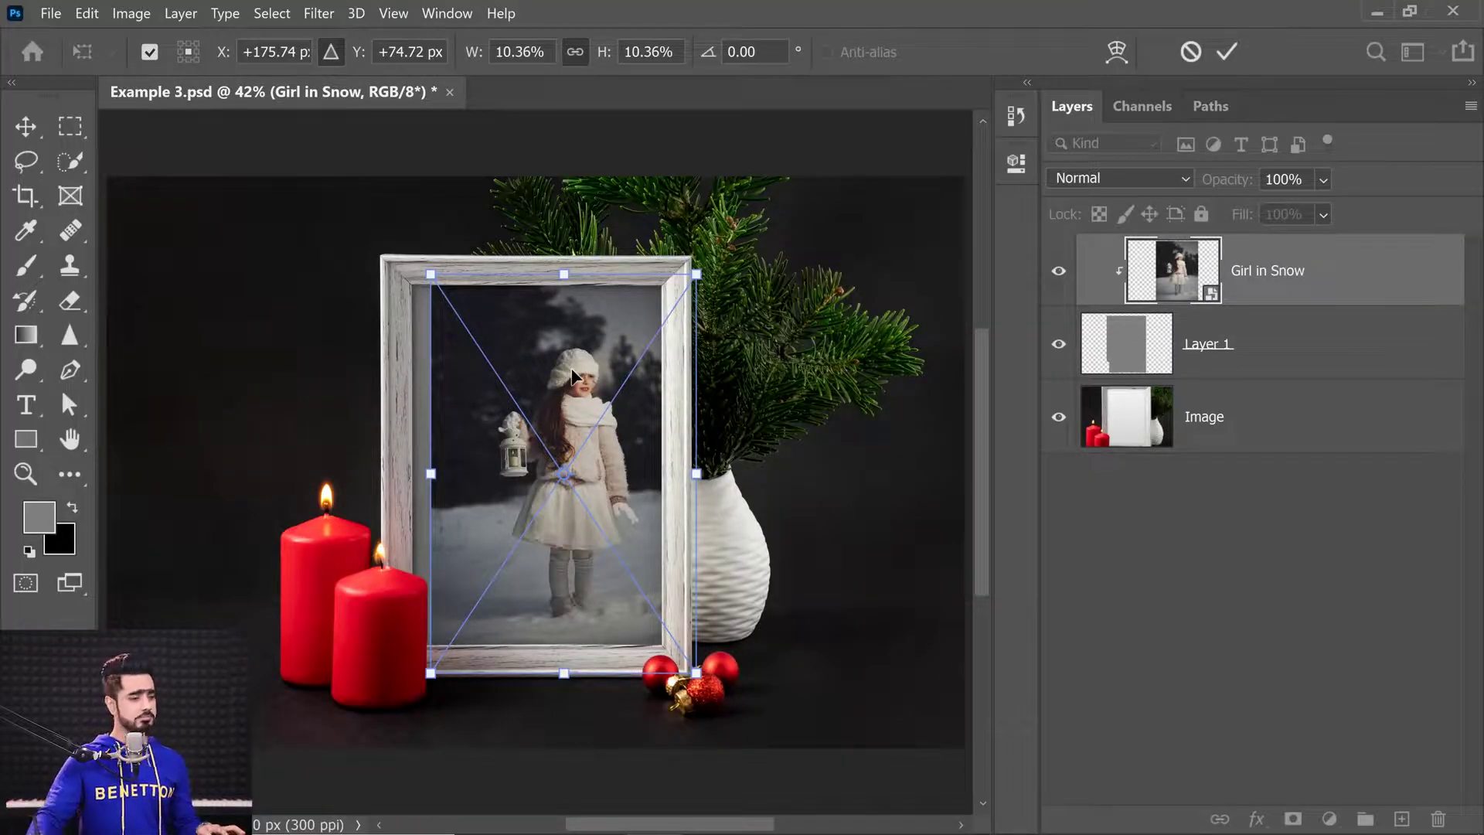
pyautogui.moveTo(696, 274); pyautogui.dragTo(796, 128)
pyautogui.moveTo(642, 332); pyautogui.dragTo(634, 457)
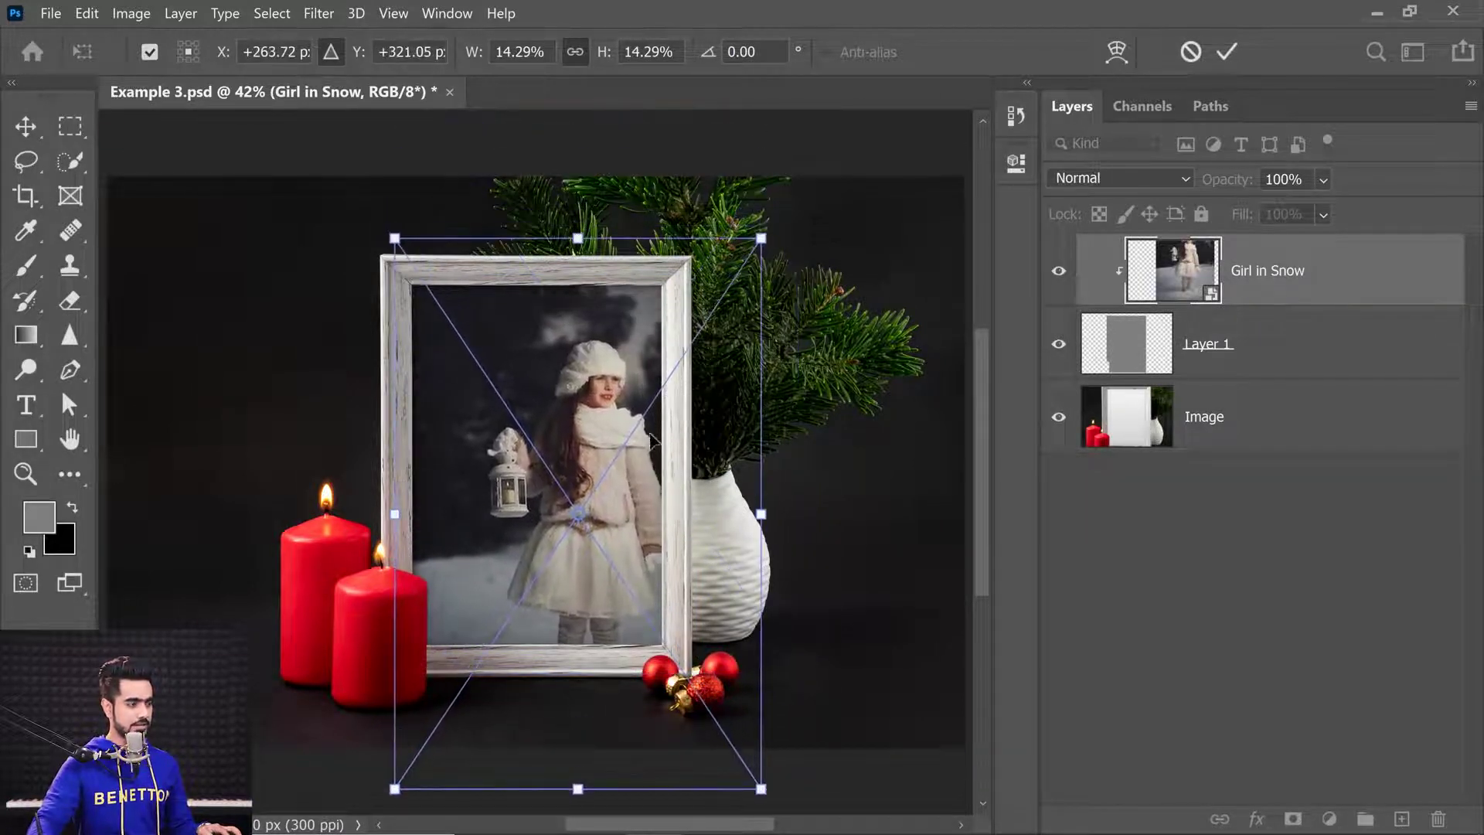
pyautogui.moveTo(762, 238); pyautogui.dragTo(843, 117)
pyautogui.moveTo(734, 282); pyautogui.dragTo(672, 376)
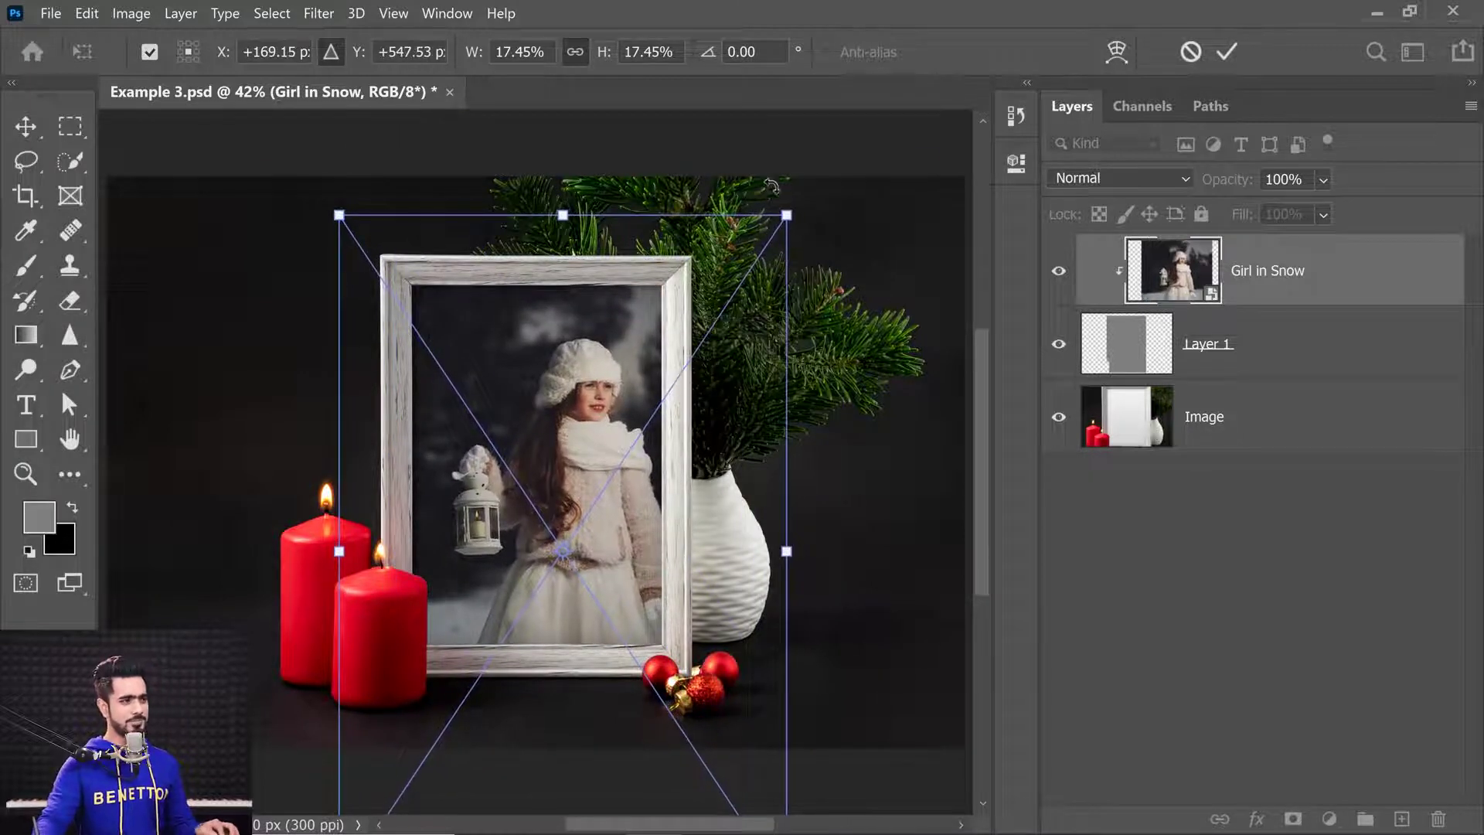
pyautogui.moveTo(786, 215); pyautogui.dragTo(560, 508)
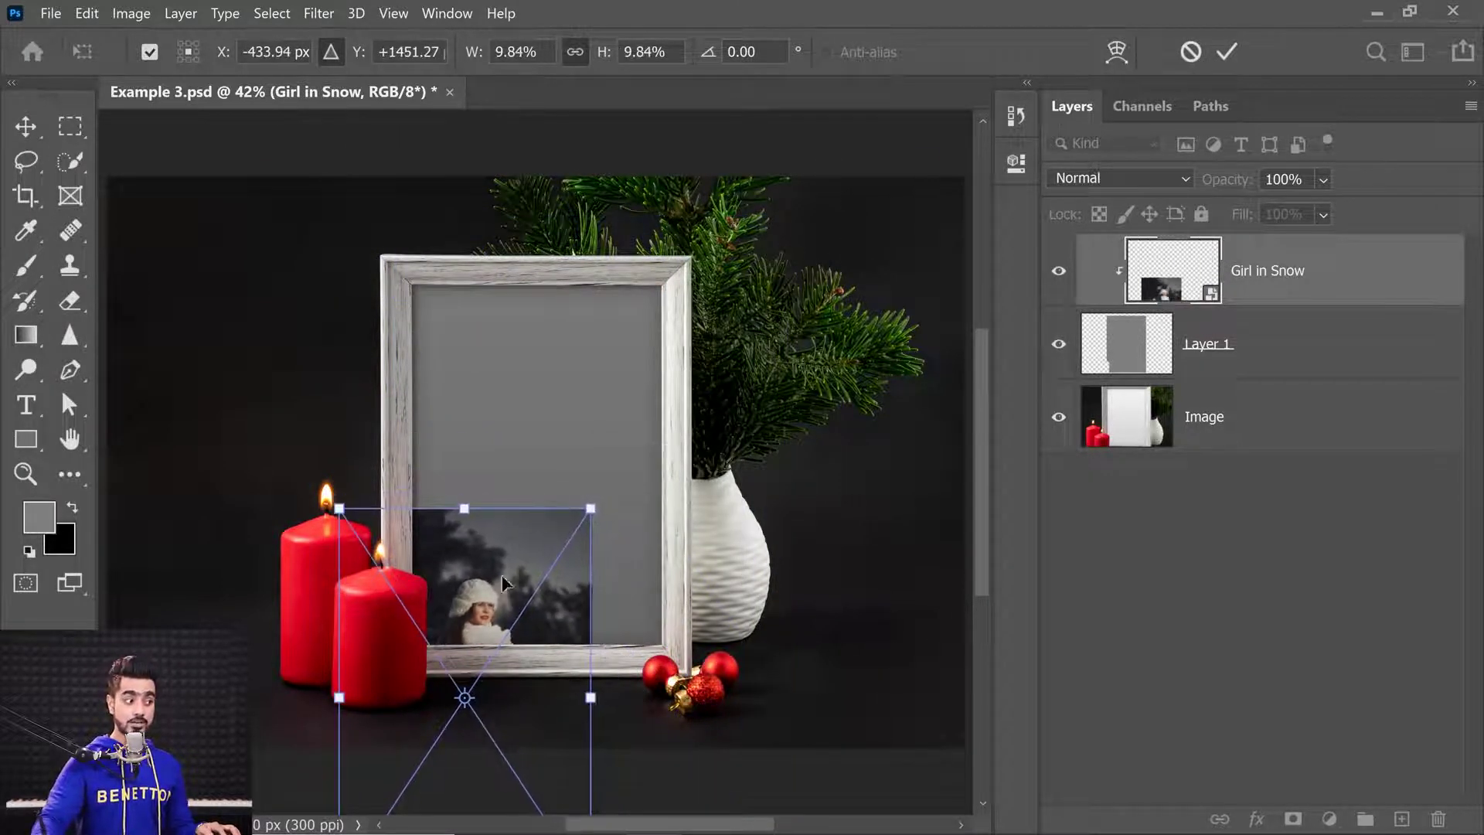
pyautogui.moveTo(504, 592); pyautogui.dragTo(604, 374)
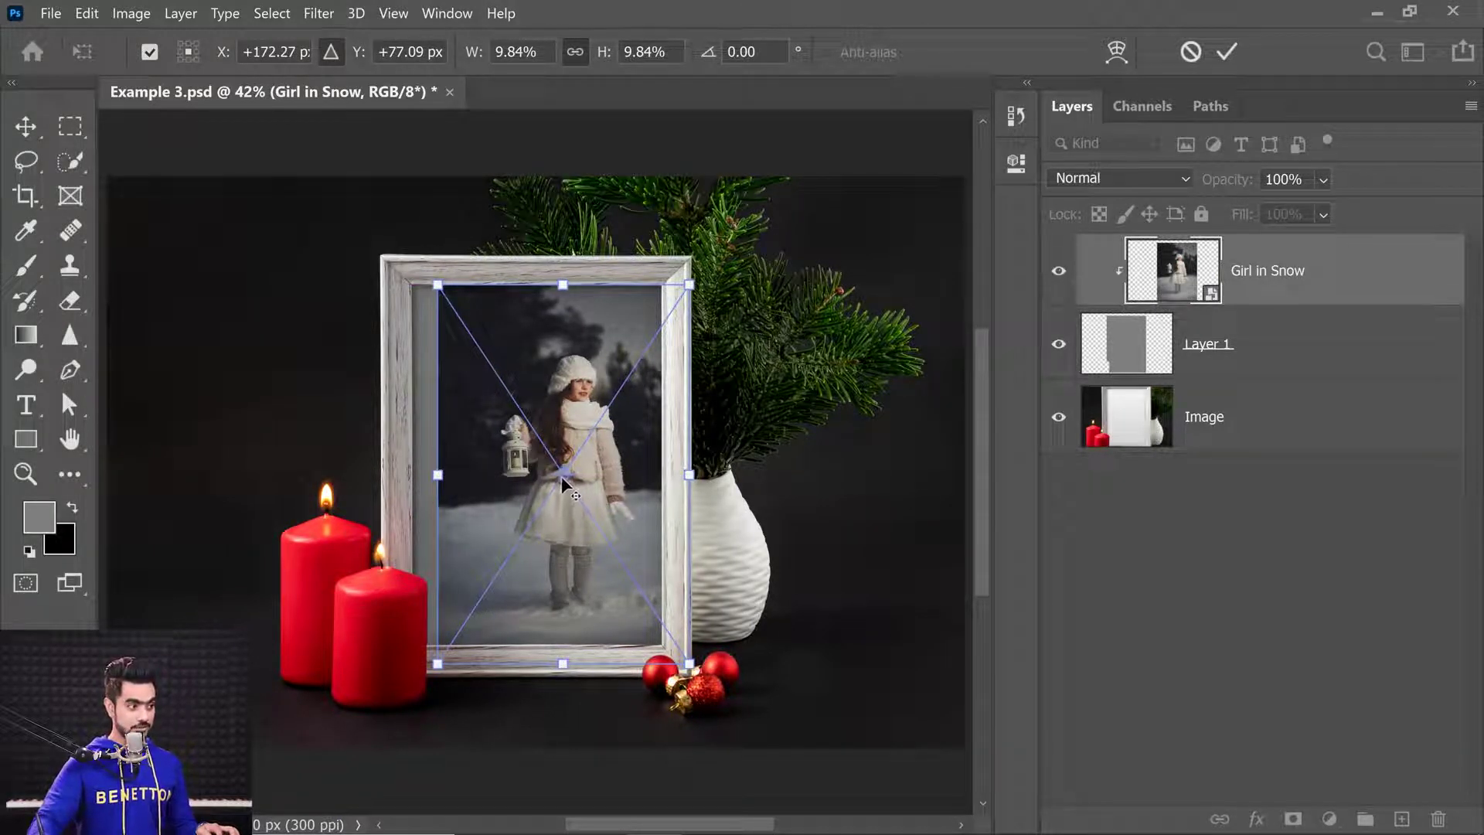
pyautogui.scroll(6, 563, 475)
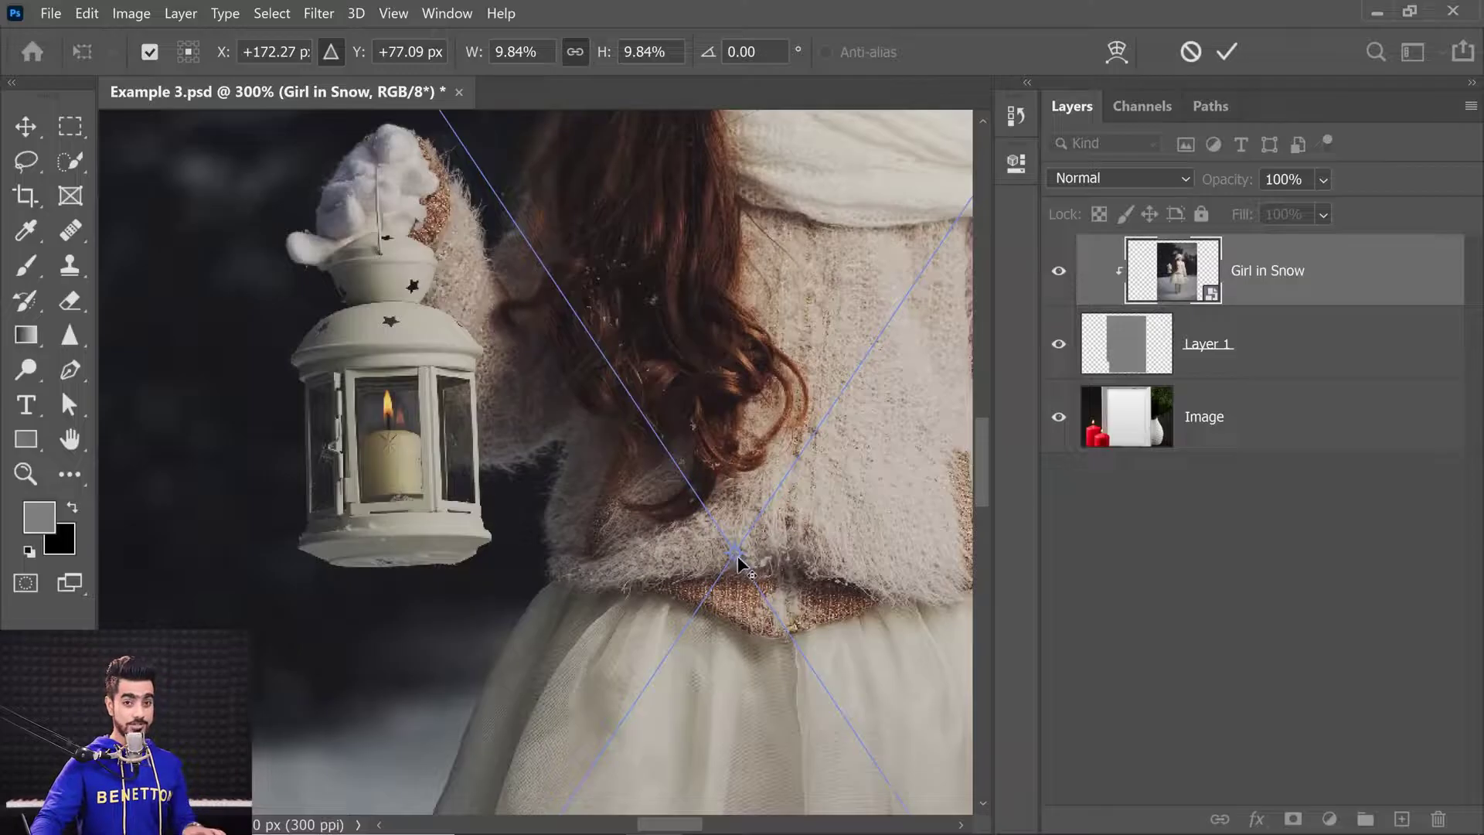
pyautogui.hotkey('ctrl', '0')
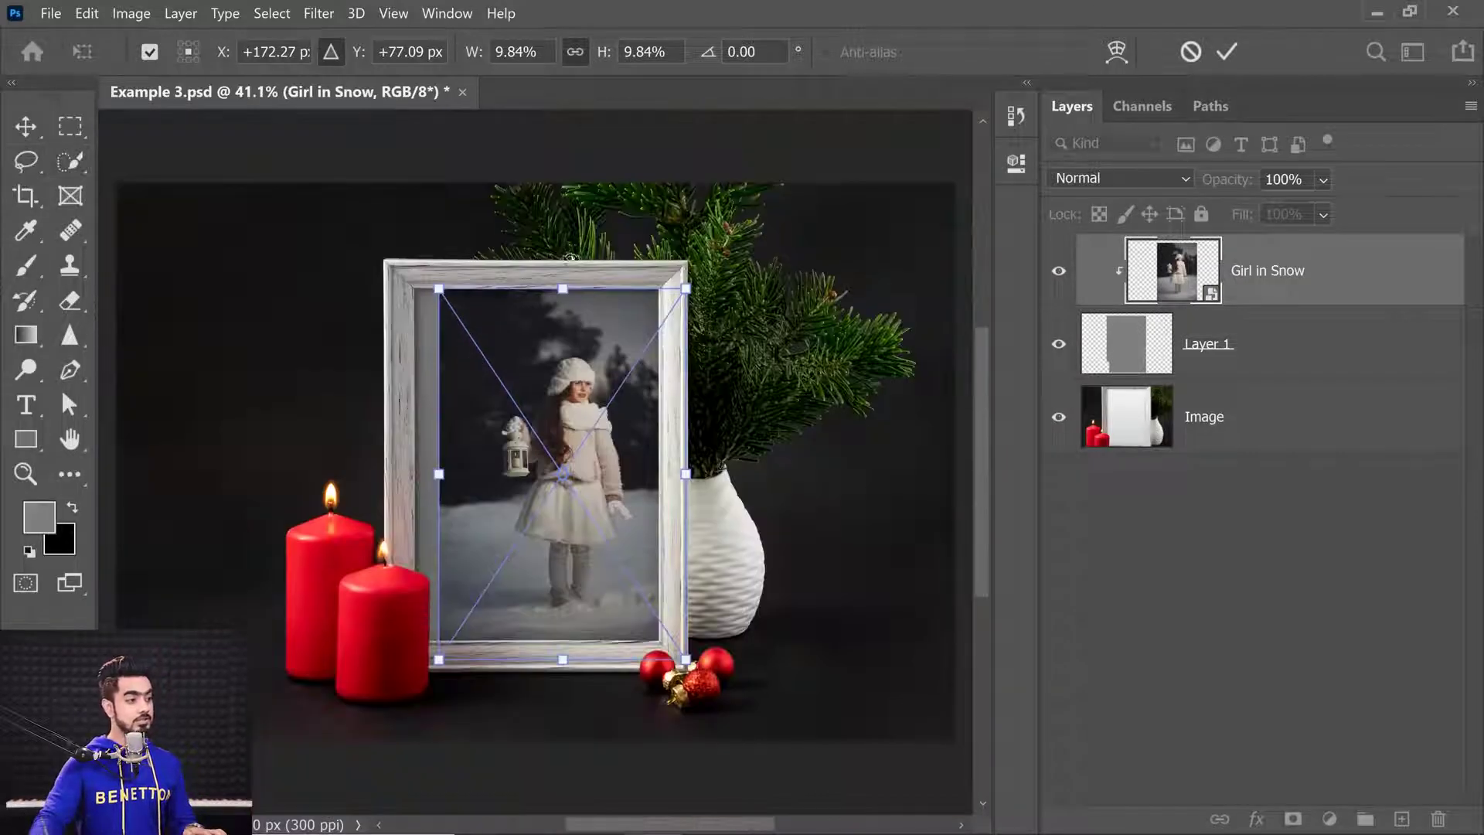
# Pin the transform reference point on the girl's head, scale the photo up around it, and apply.
pyautogui.moveTo(562, 477)
pyautogui.mouseDown()
pyautogui.moveTo(577, 390)
pyautogui.moveTo(564, 455)
pyautogui.mouseUp()
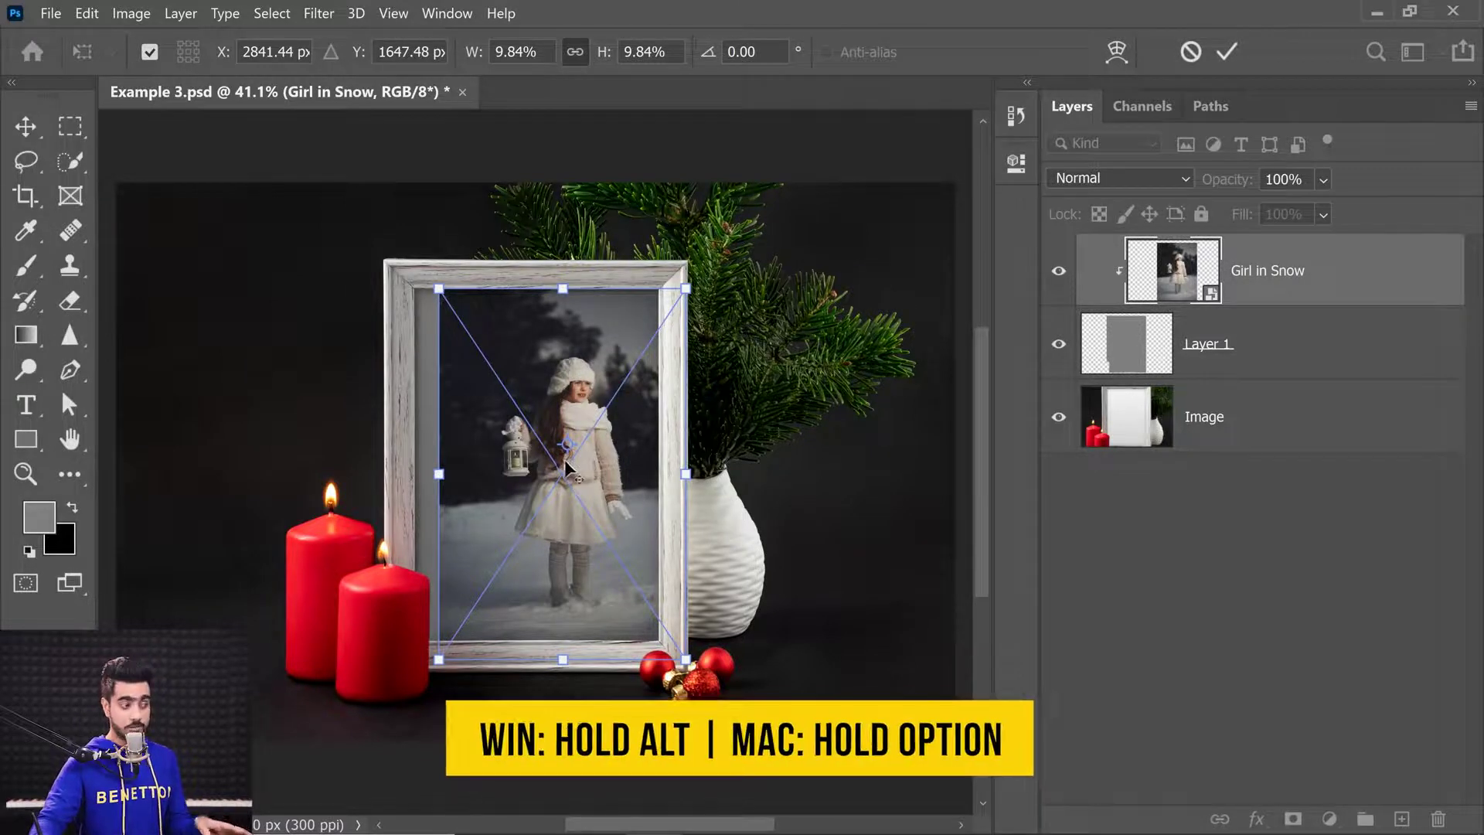
pyautogui.keyDown('alt'); pyautogui.click(580, 386); pyautogui.keyUp('alt')
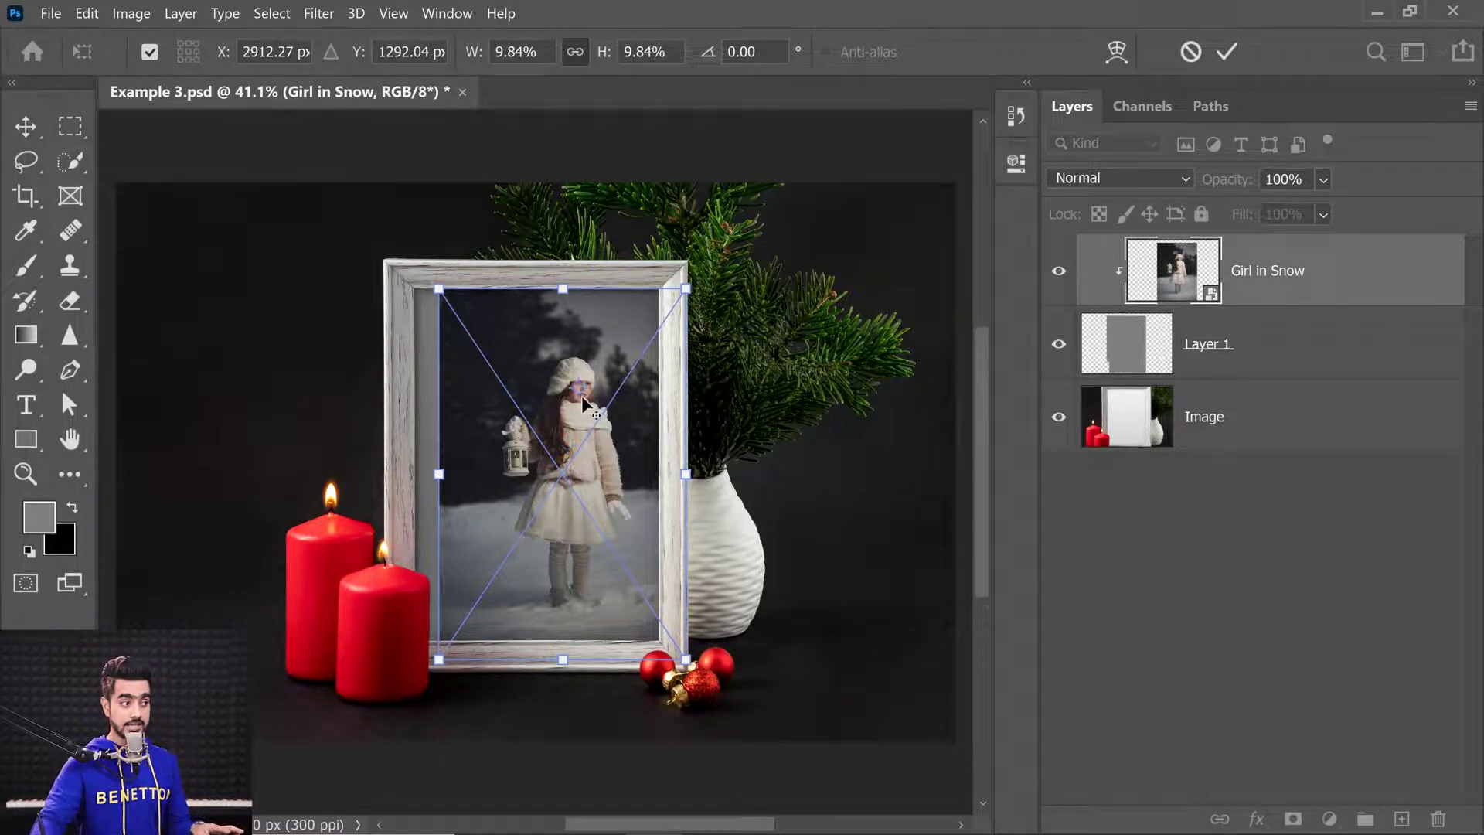
pyautogui.keyDown('alt'); pyautogui.click(614, 314); pyautogui.keyUp('alt')
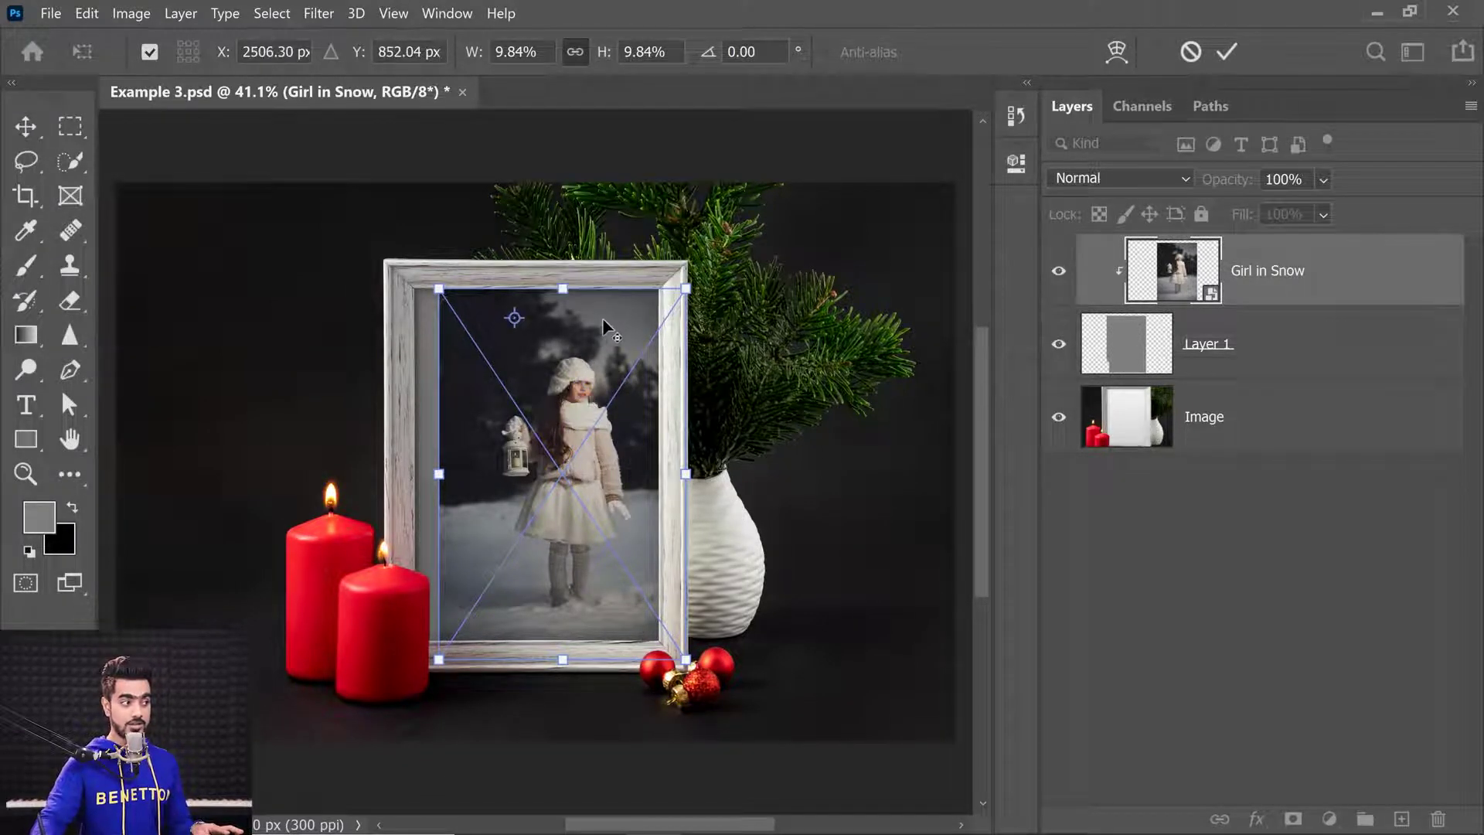
pyautogui.keyDown('alt'); pyautogui.click(581, 393); pyautogui.keyUp('alt')
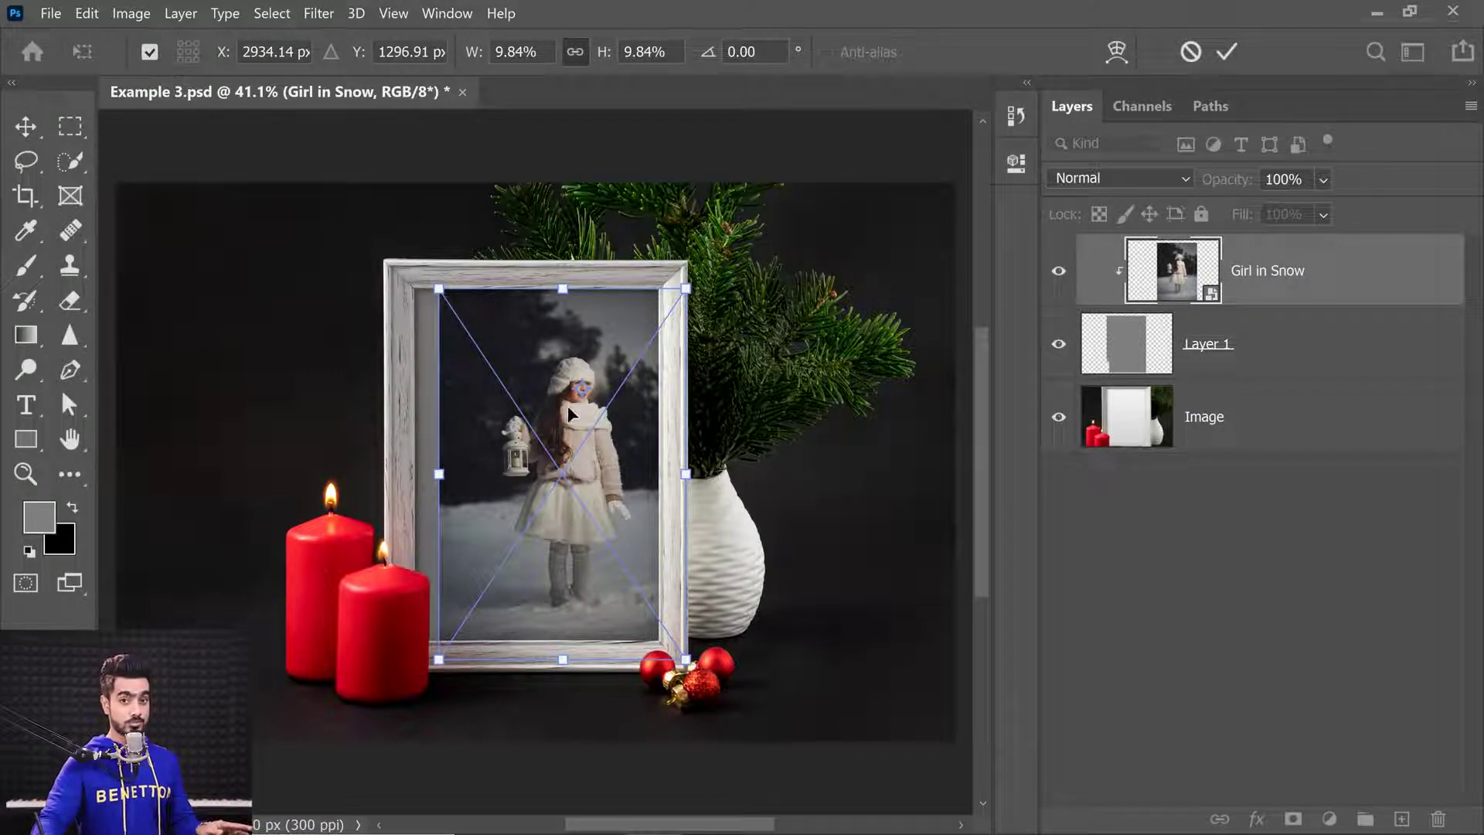
pyautogui.click(149, 52)
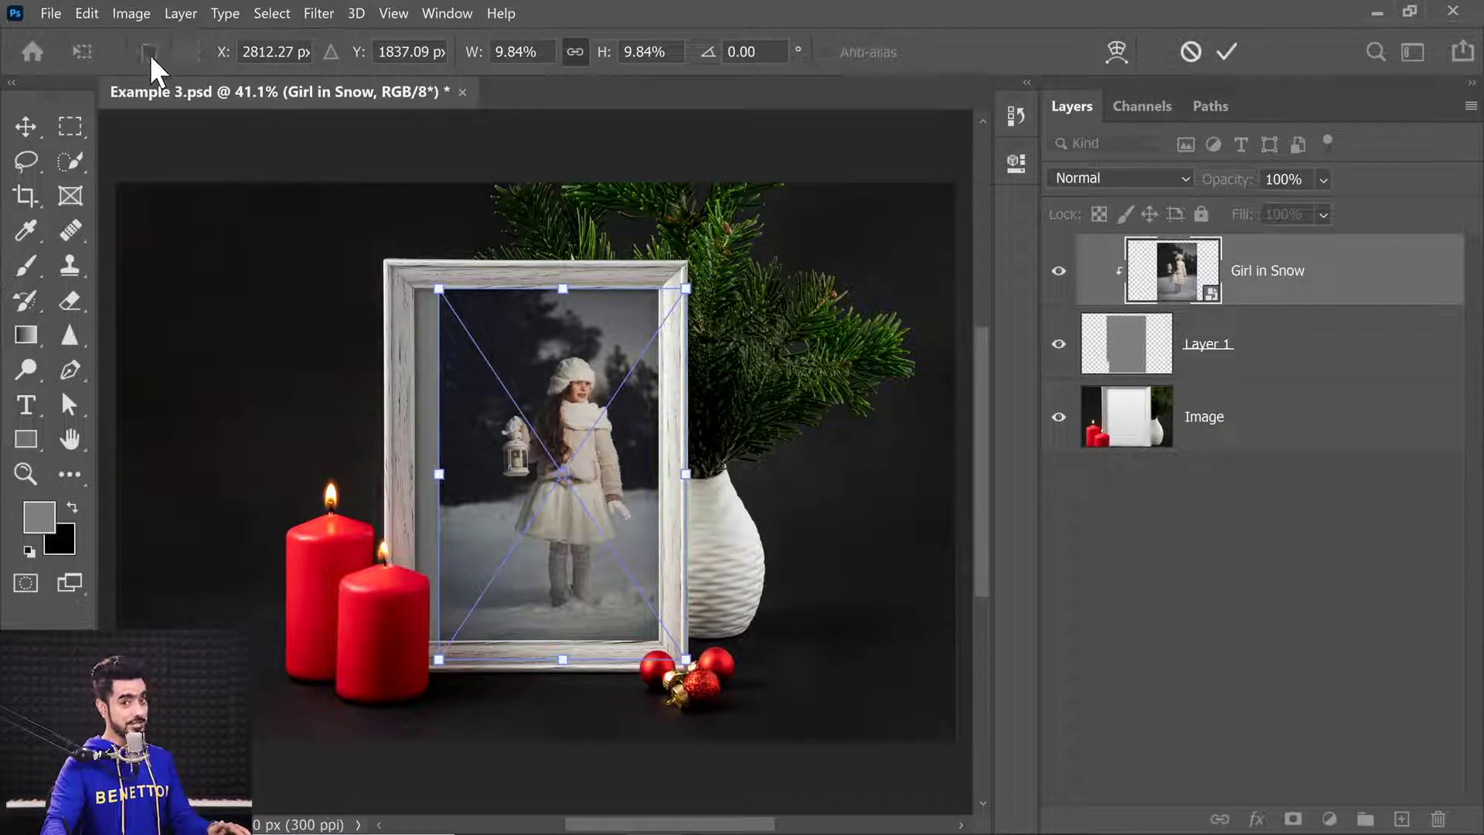
pyautogui.click(150, 52)
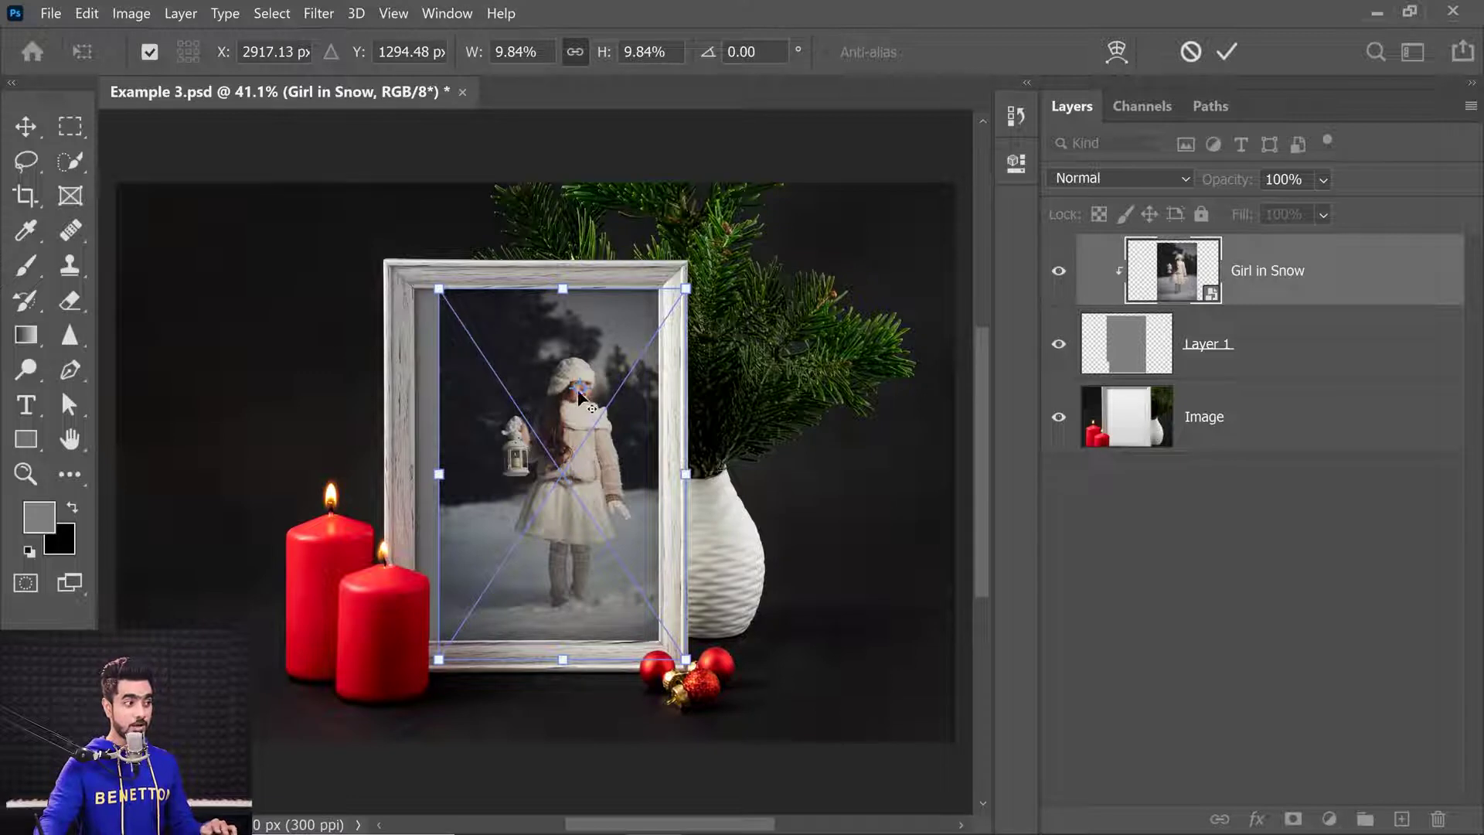
pyautogui.moveTo(576, 396)
pyautogui.mouseDown()
pyautogui.moveTo(552, 472)
pyautogui.moveTo(578, 391)
pyautogui.mouseUp()
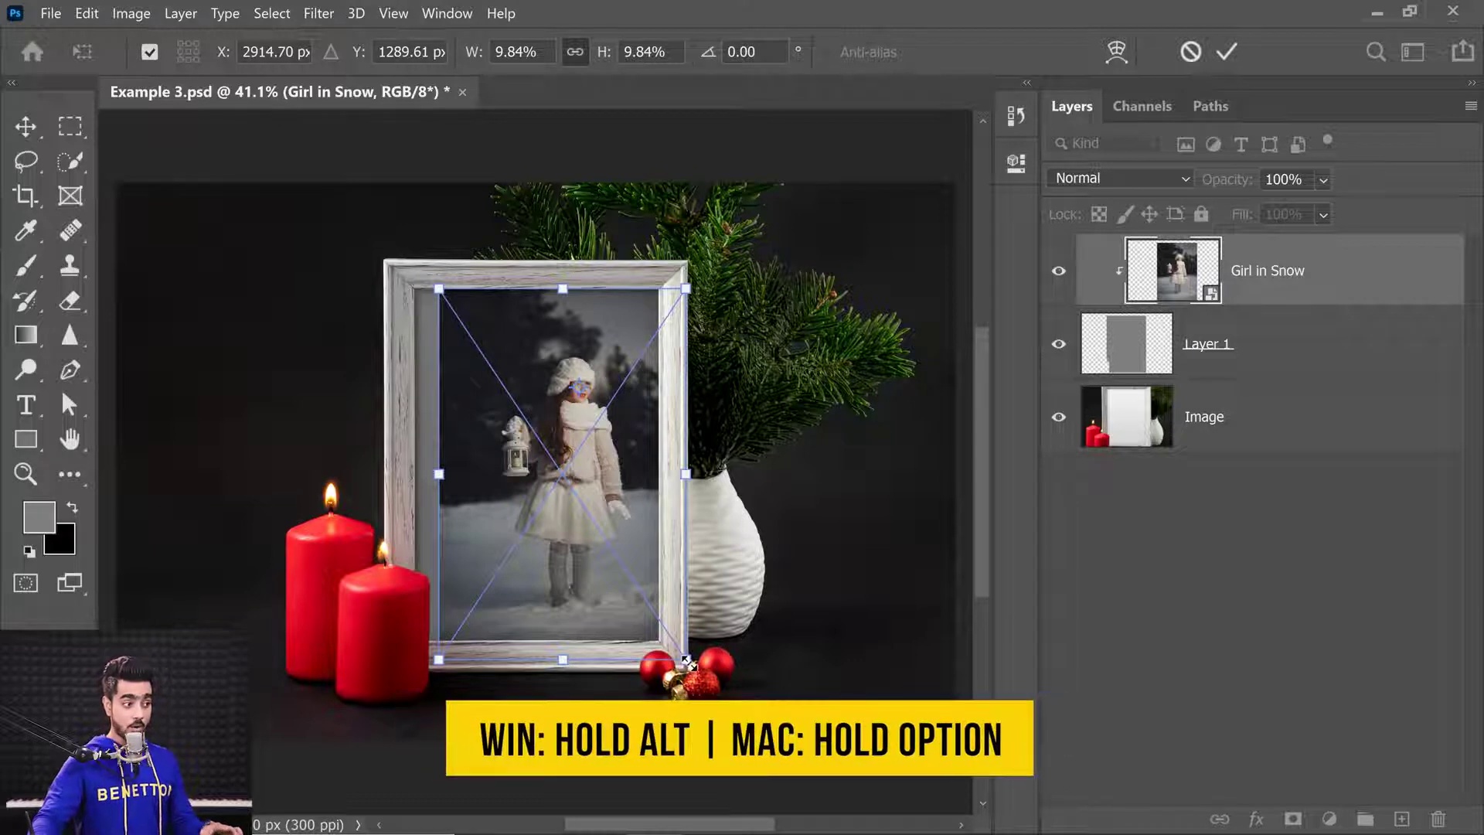
pyautogui.moveTo(687, 657); pyautogui.dragTo(702, 731)
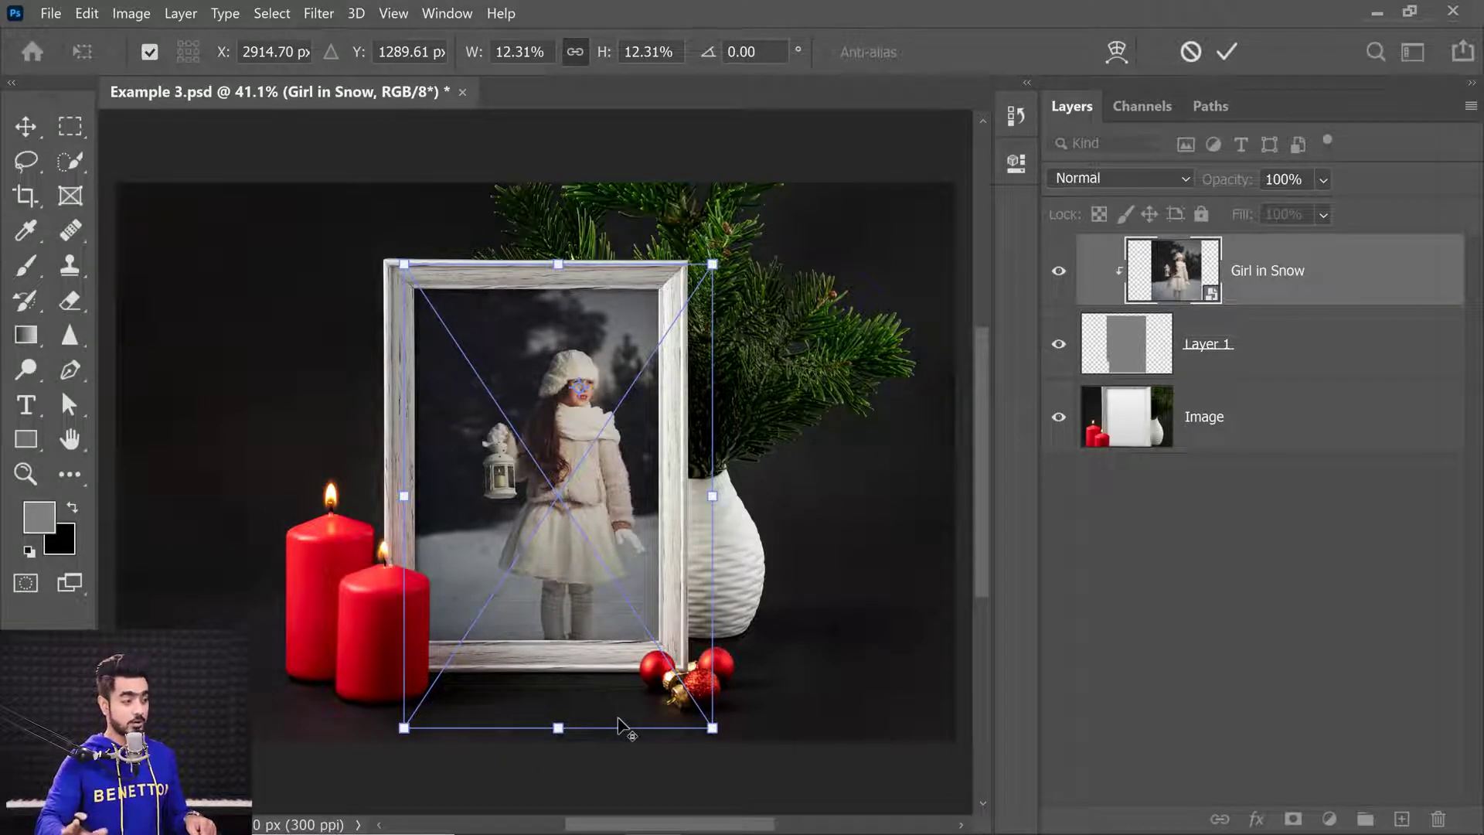
pyautogui.moveTo(712, 264); pyautogui.dragTo(784, 193)
pyautogui.press('Return')
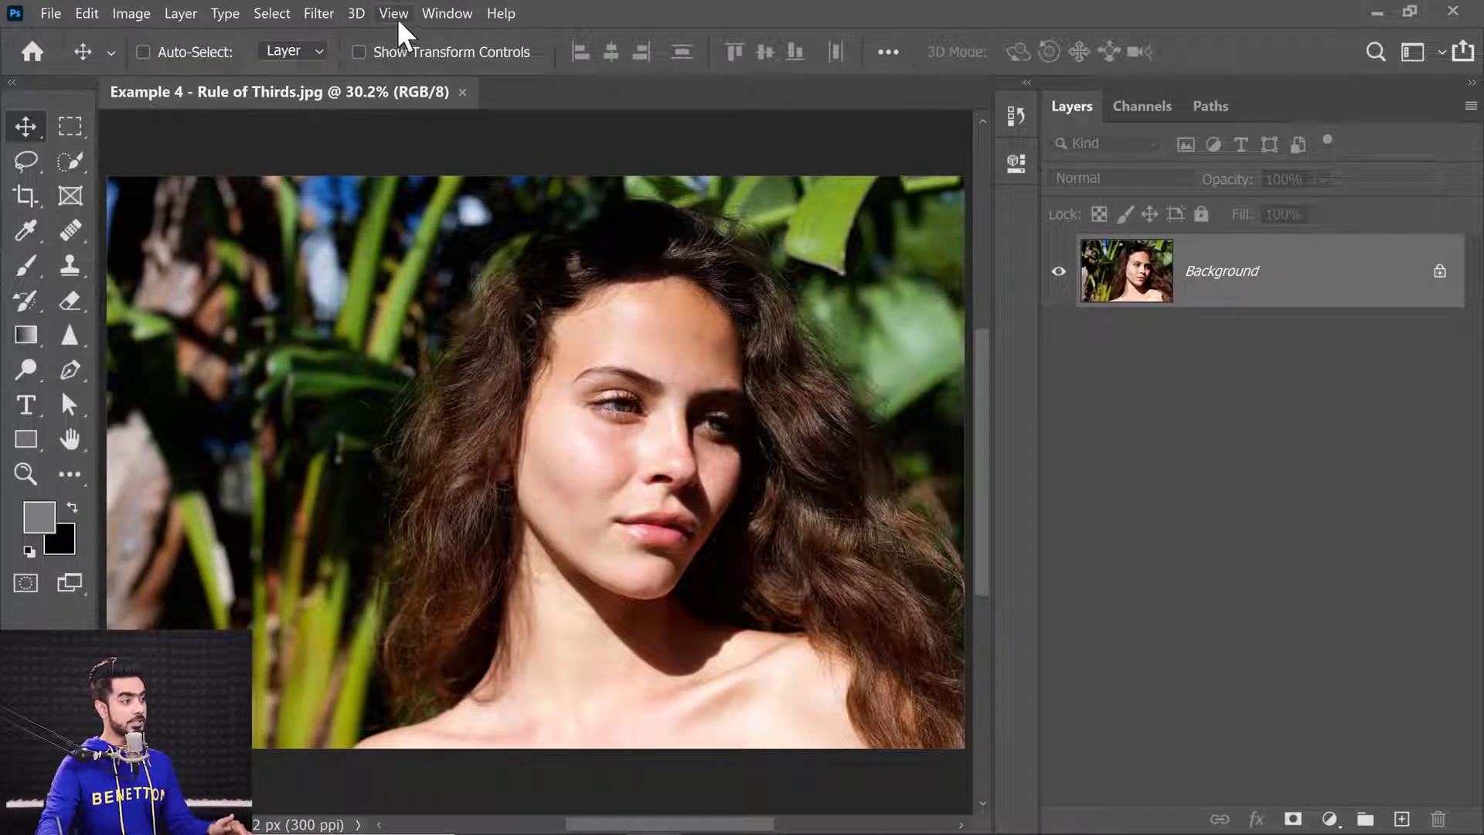
# Open the View menu for the Example 4 - Rule of Thirds portrait.
pyautogui.click(394, 11)
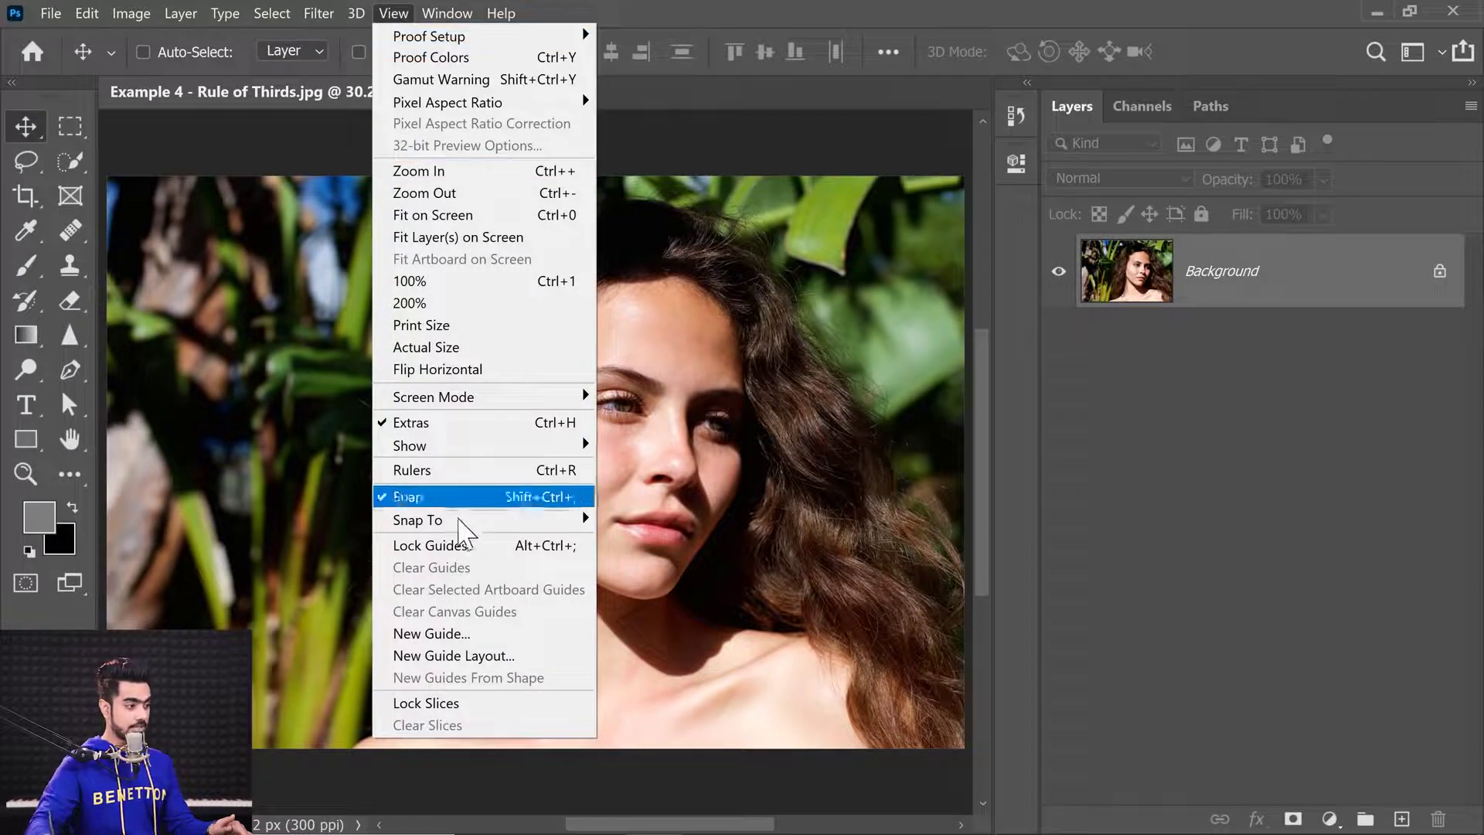
# Create a New Guide Layout with 3 columns and 3 rows.
pyautogui.click(467, 657)
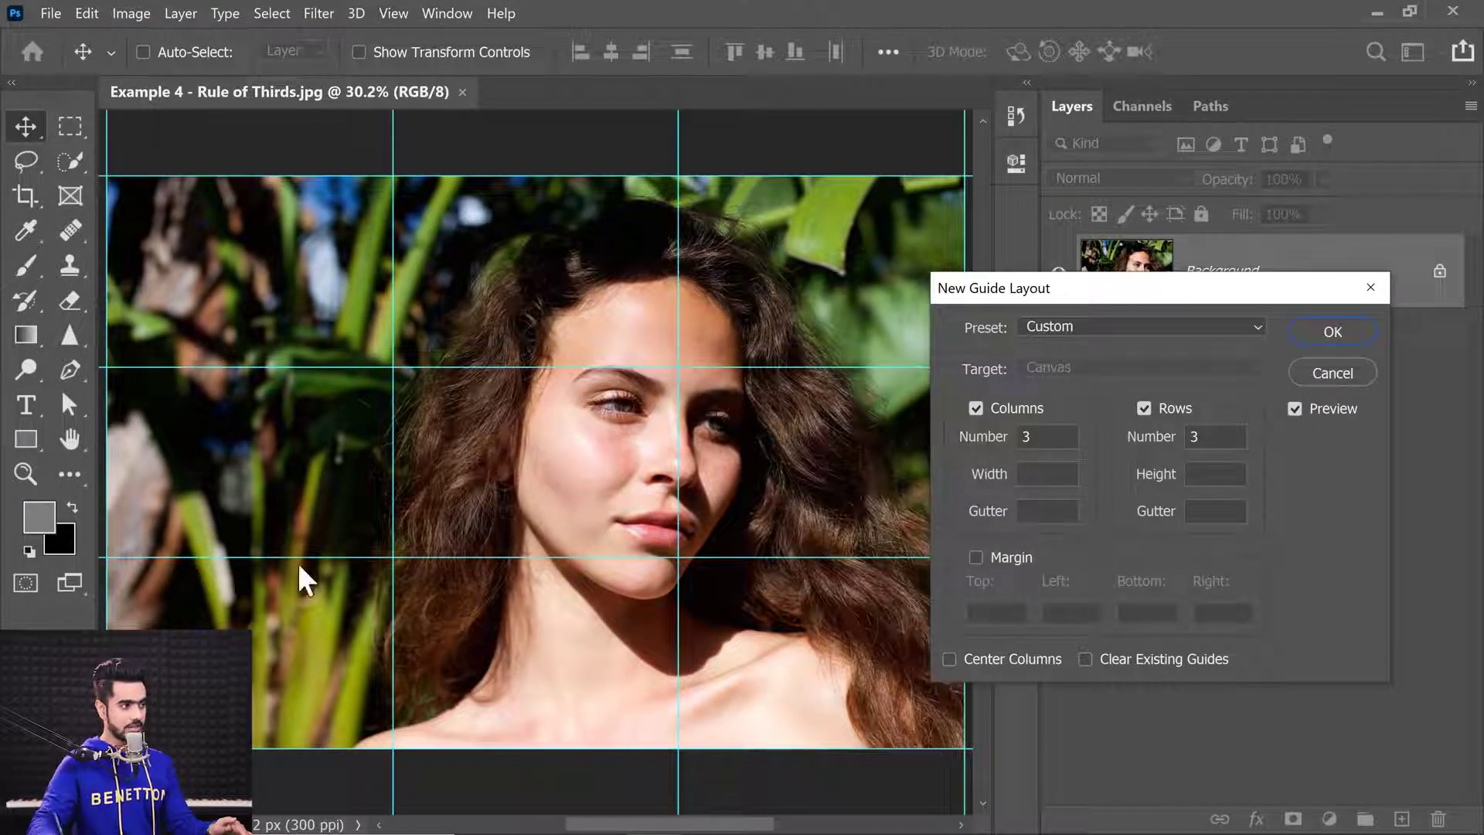
pyautogui.moveTo(1012, 447); pyautogui.dragTo(1003, 454)
pyautogui.moveTo(1138, 448)
pyautogui.mouseDown()
pyautogui.moveTo(1151, 442)
pyautogui.moveTo(1128, 446)
pyautogui.mouseUp()
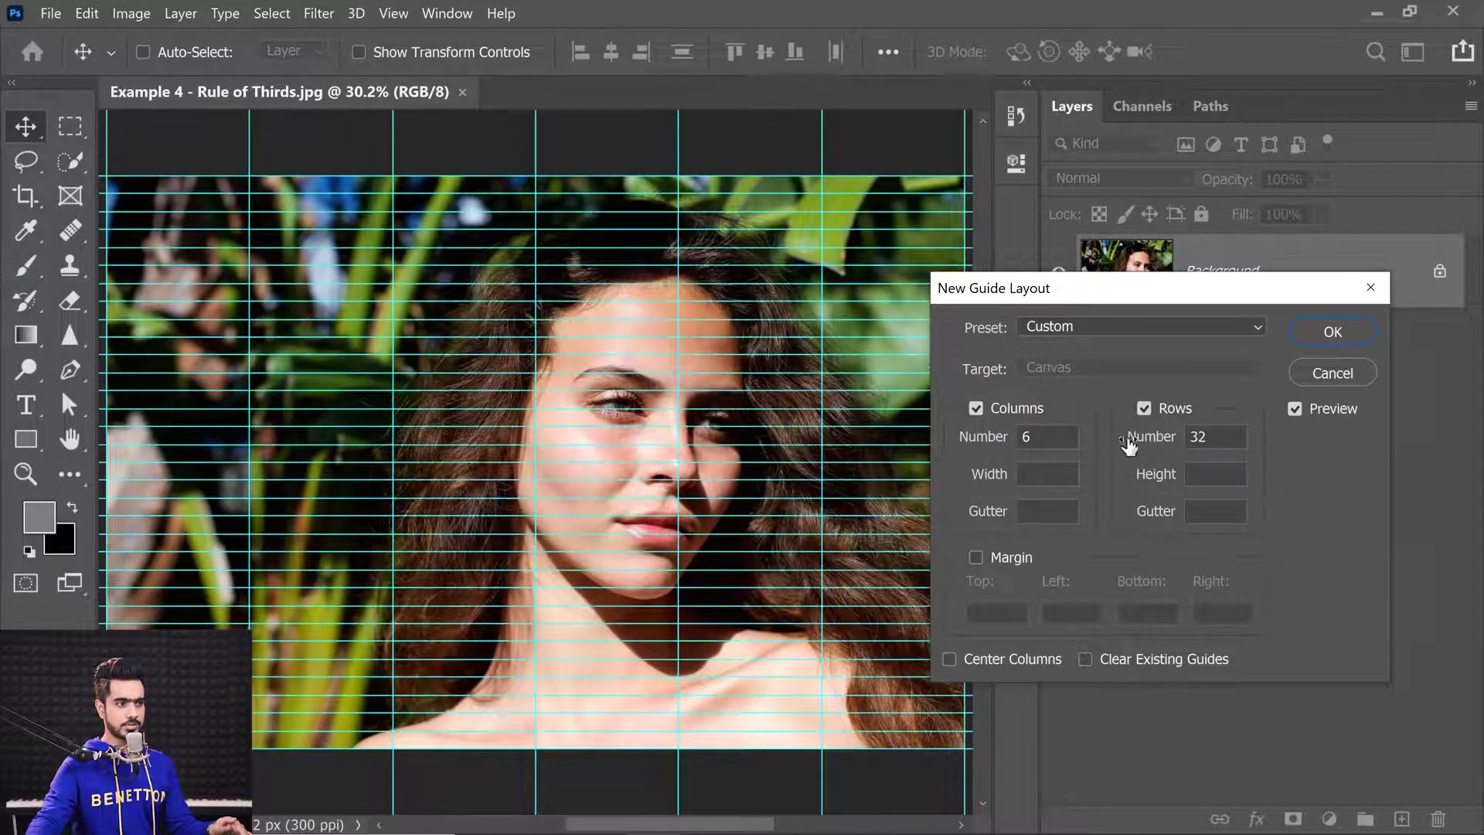
pyautogui.click(977, 410)
pyautogui.click(986, 410)
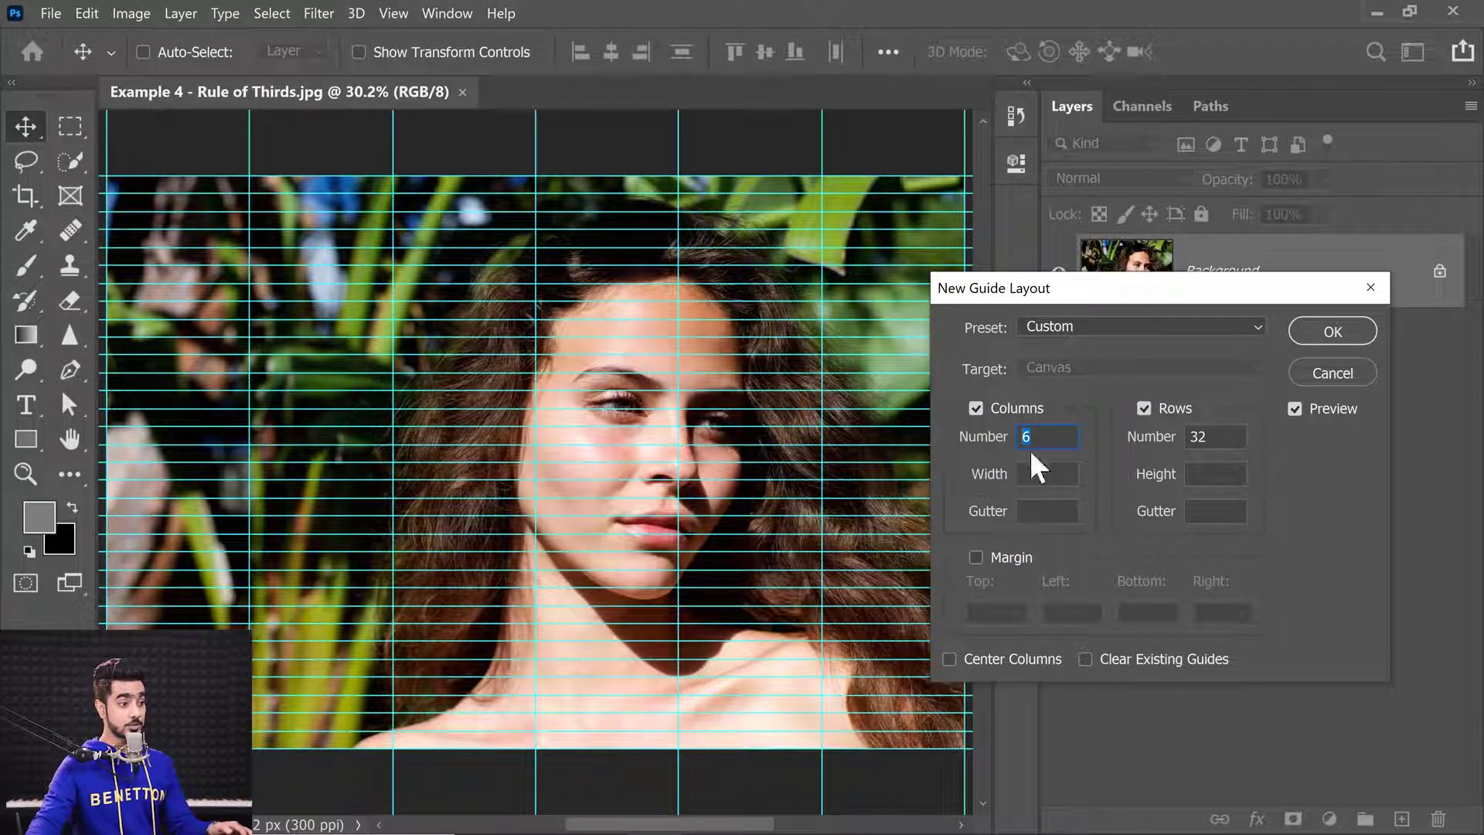
pyautogui.write('3')
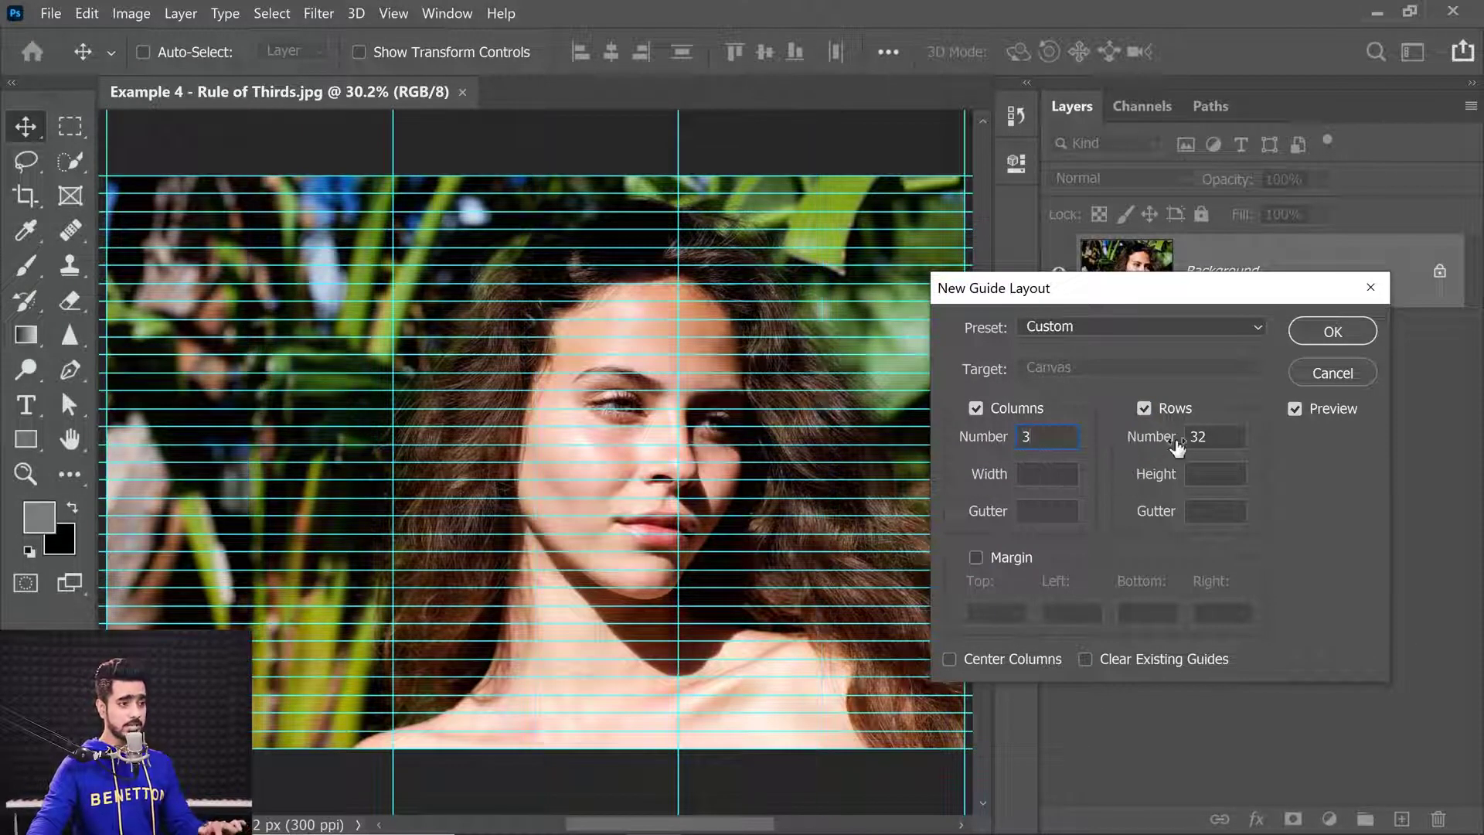
pyautogui.press('Tab')
pyautogui.write('3')
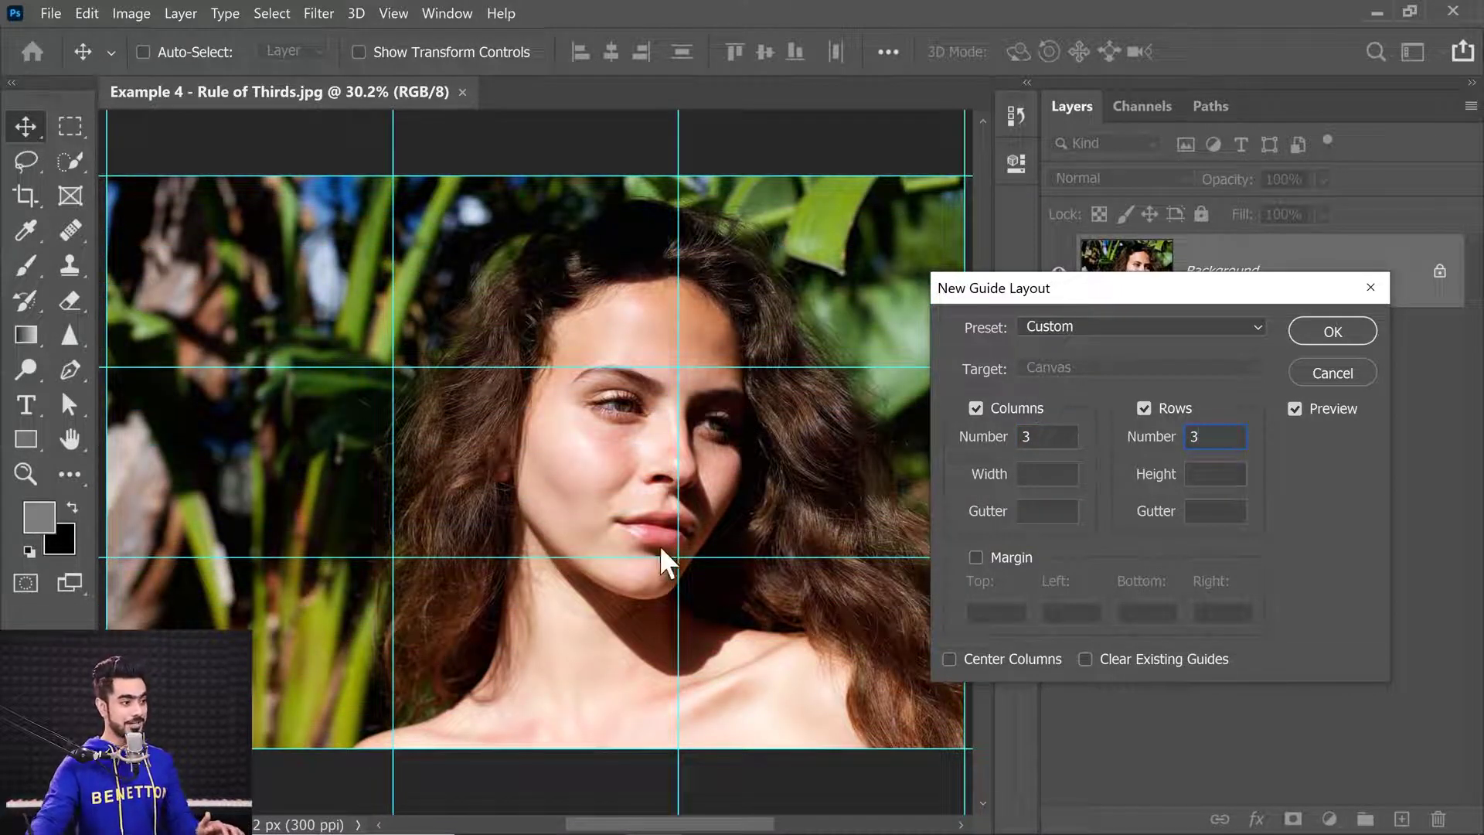
pyautogui.click(1345, 337)
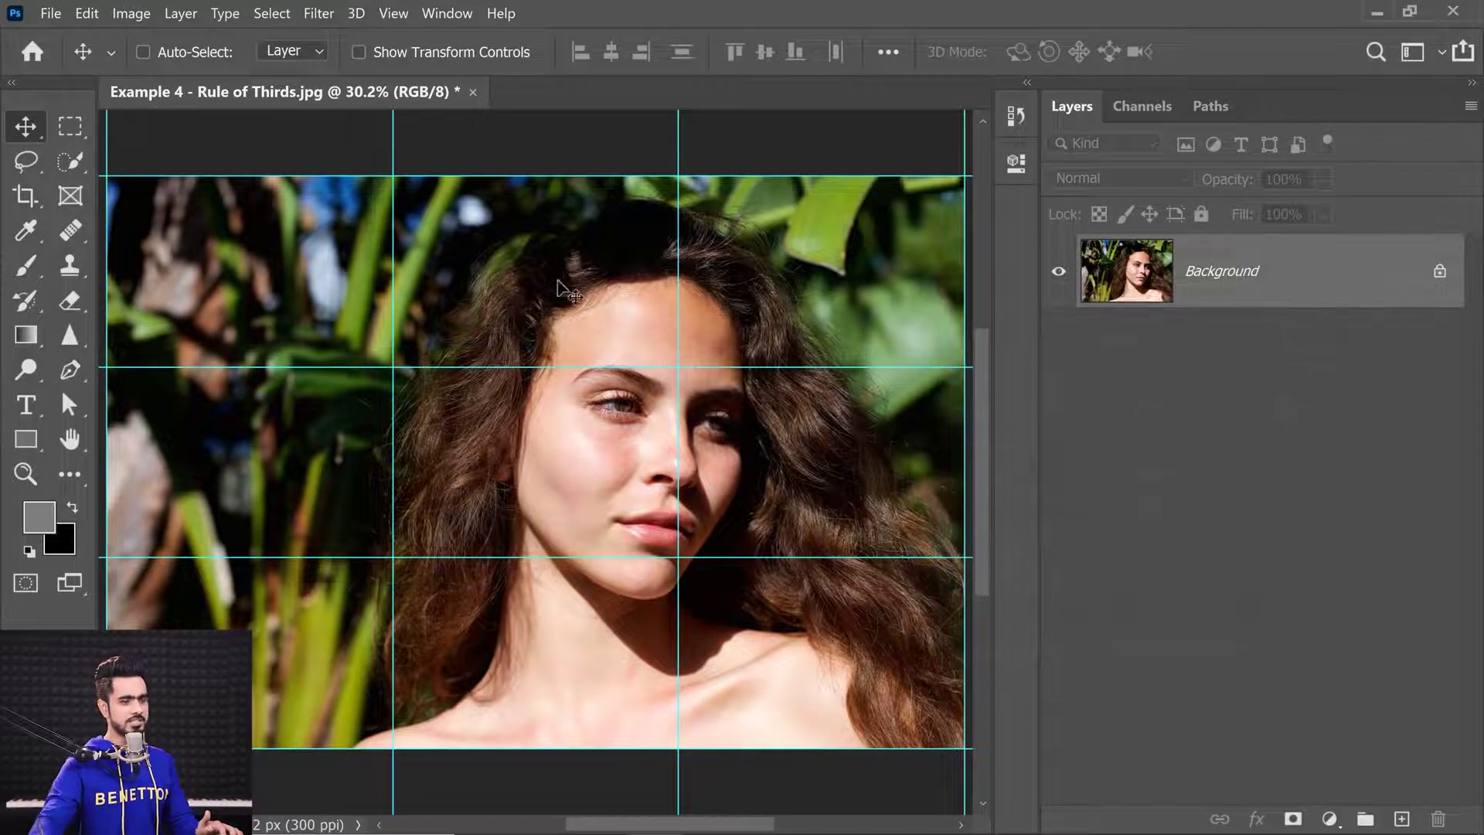
pyautogui.press('ctrl')
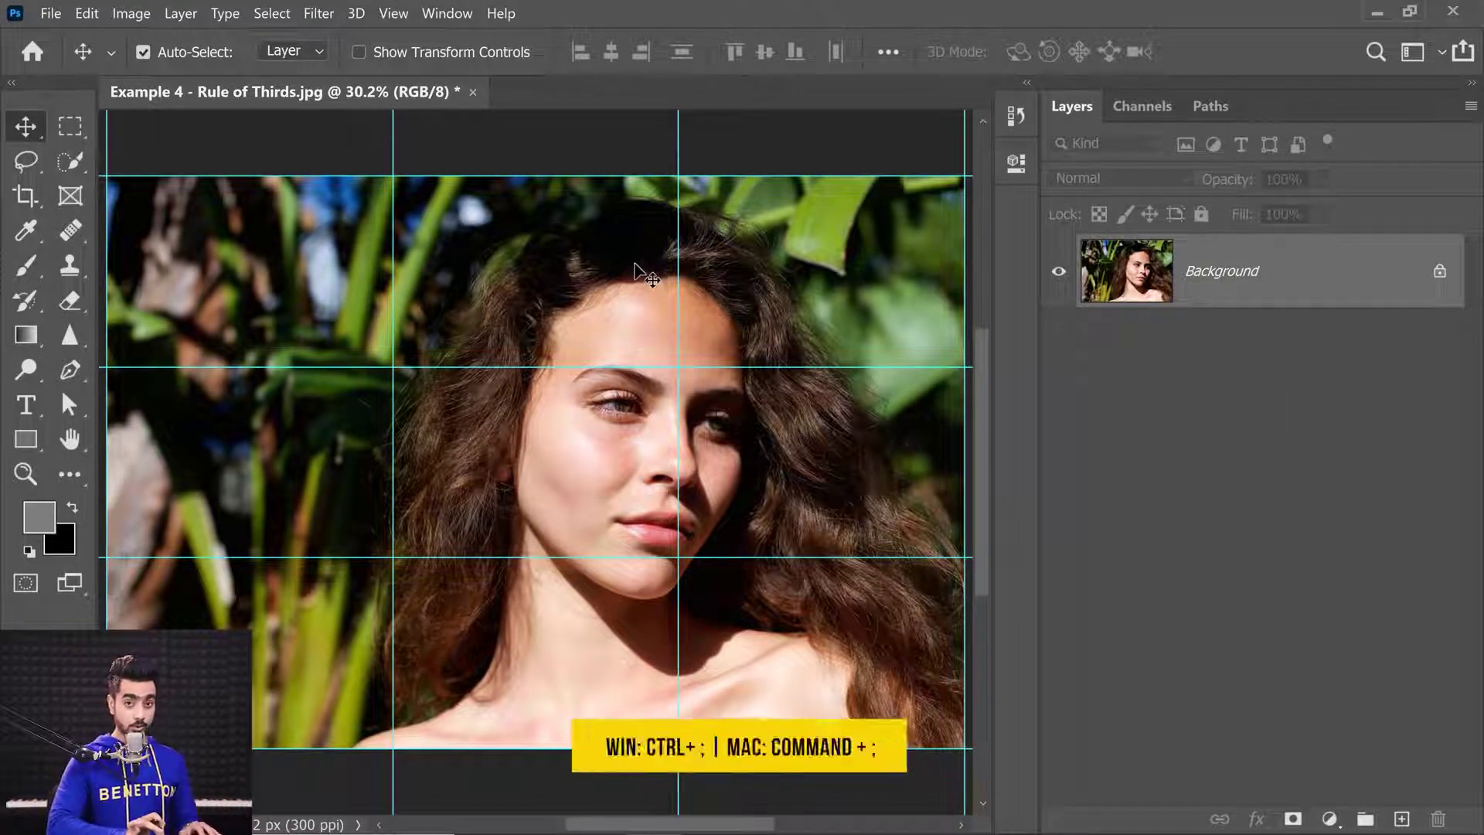
pyautogui.hotkey('ctrl', ';')
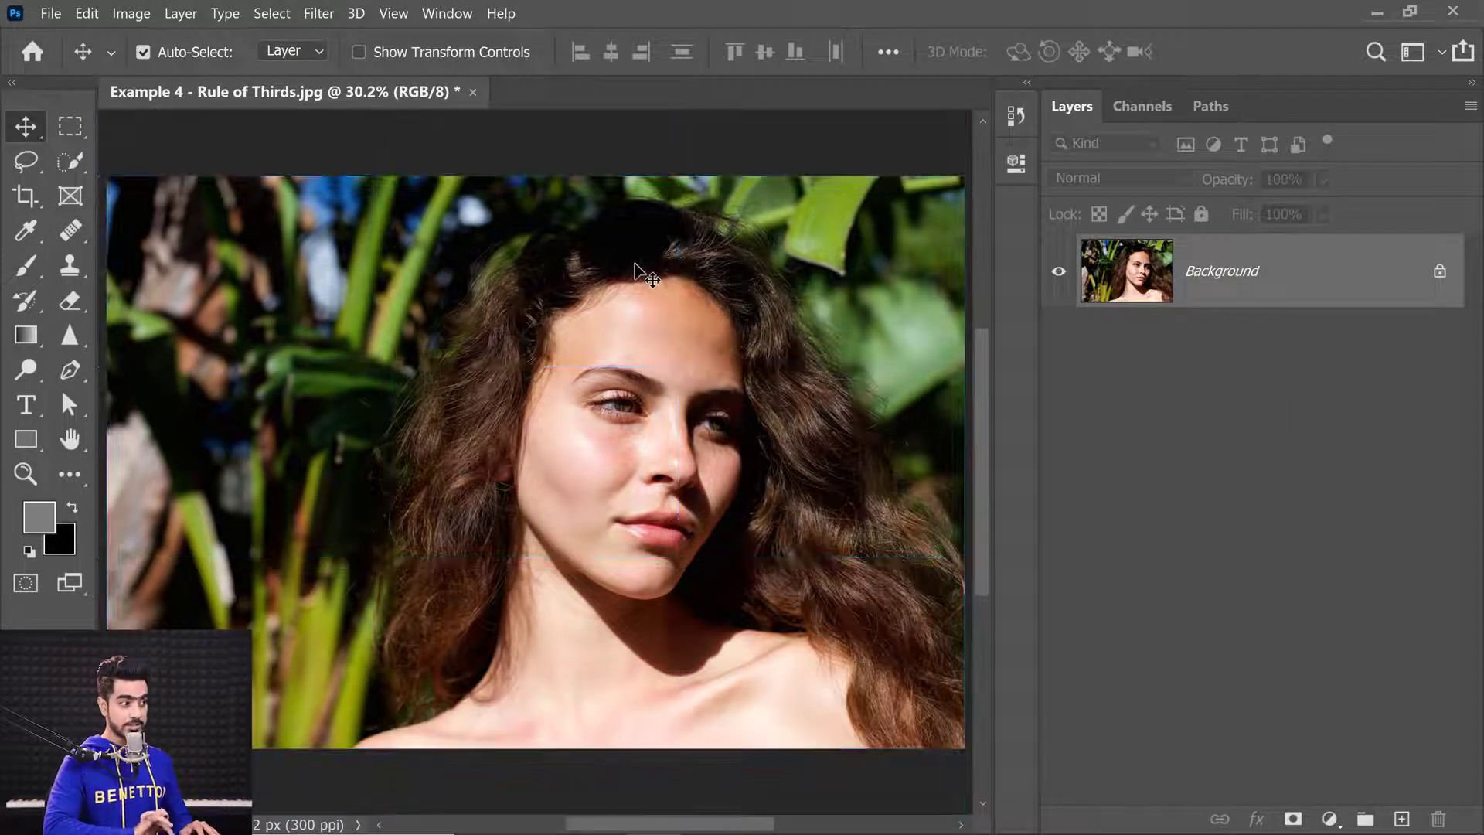
pyautogui.hotkey('ctrl', ';')
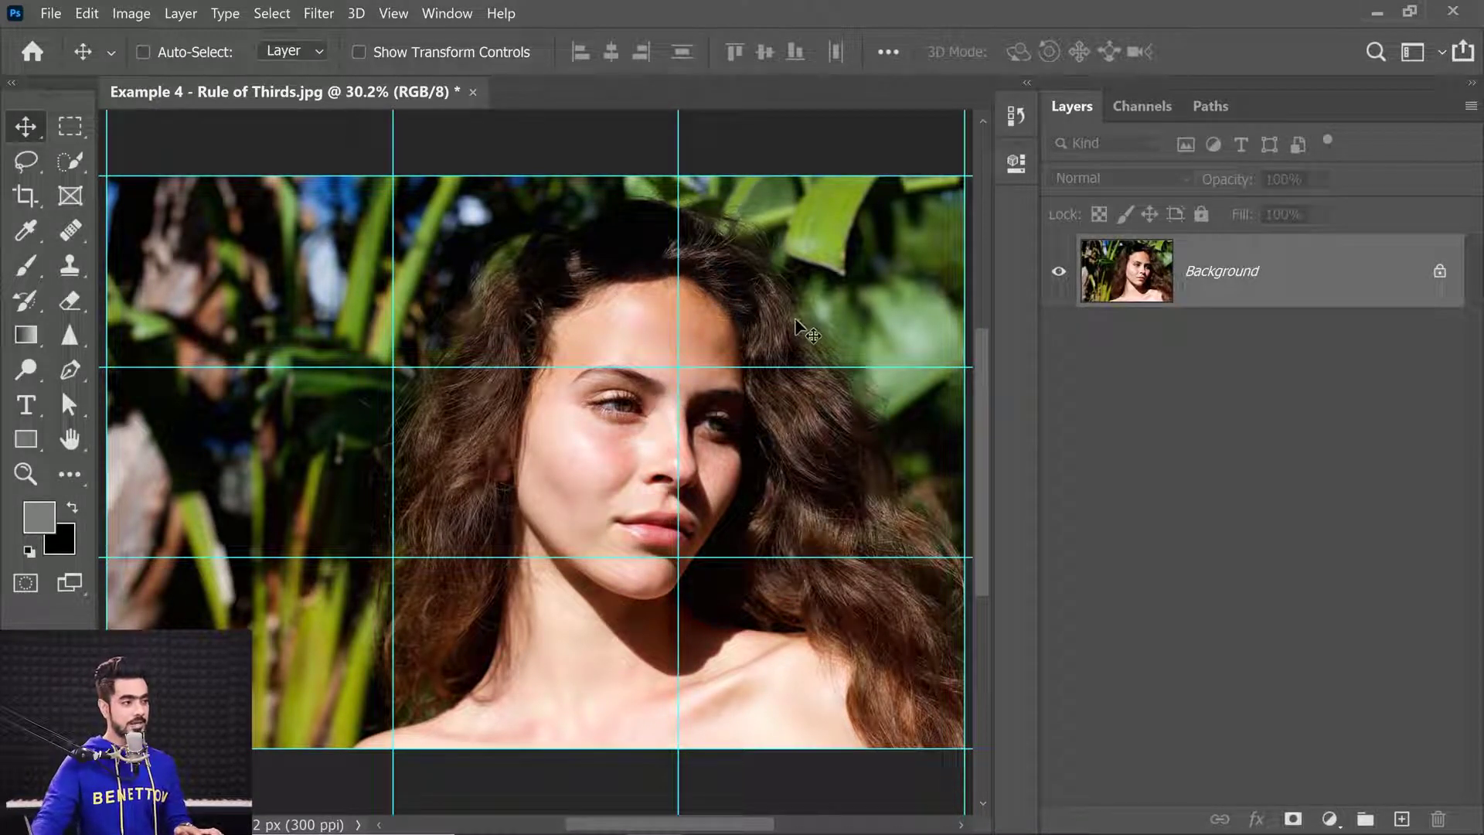
pyautogui.press('ctrl')
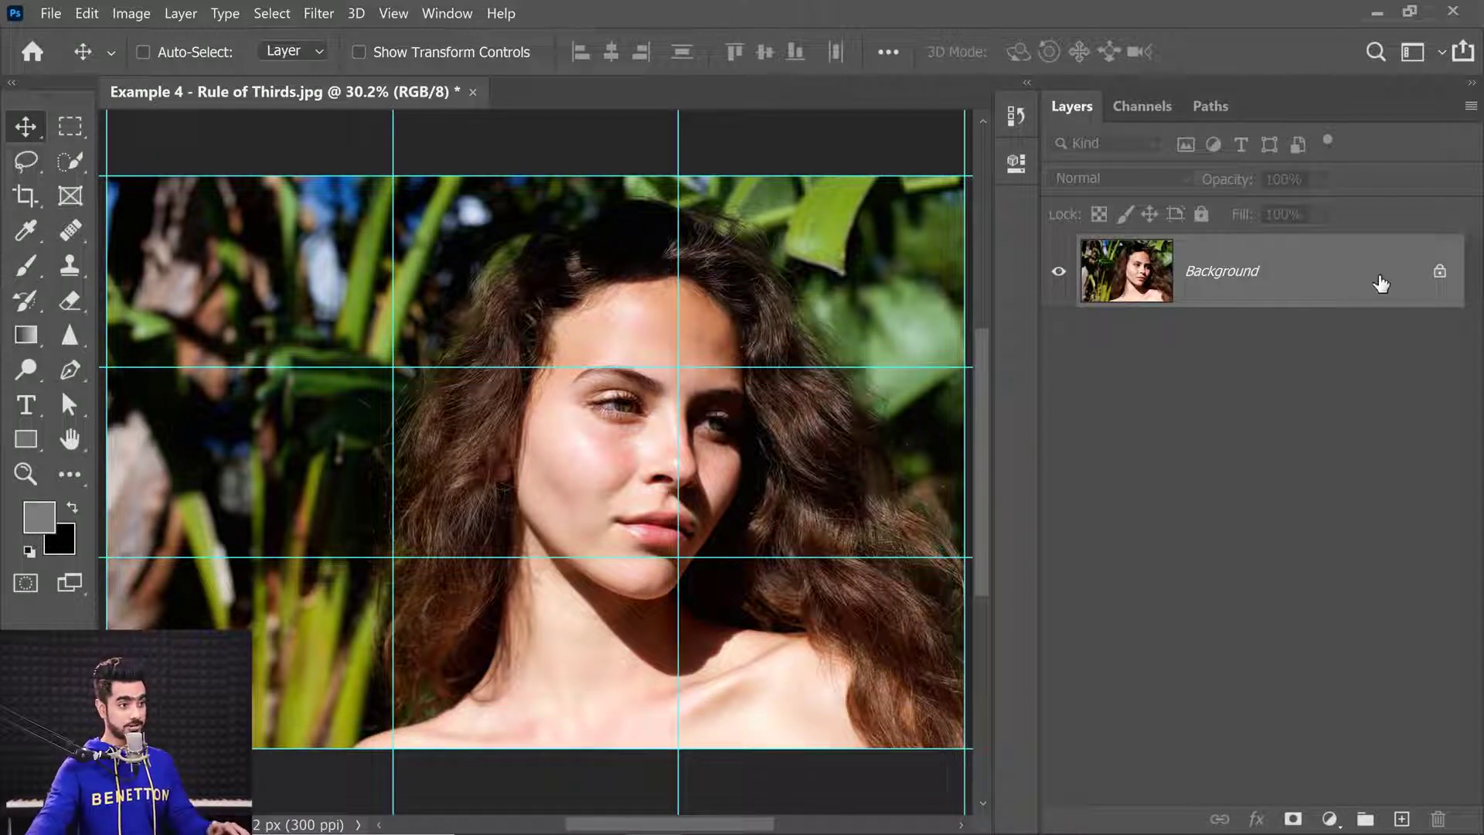
# Unlock the portrait's Background layer and convert it to a smart object.
pyautogui.click(1439, 271)
pyautogui.rightClick(1298, 274)
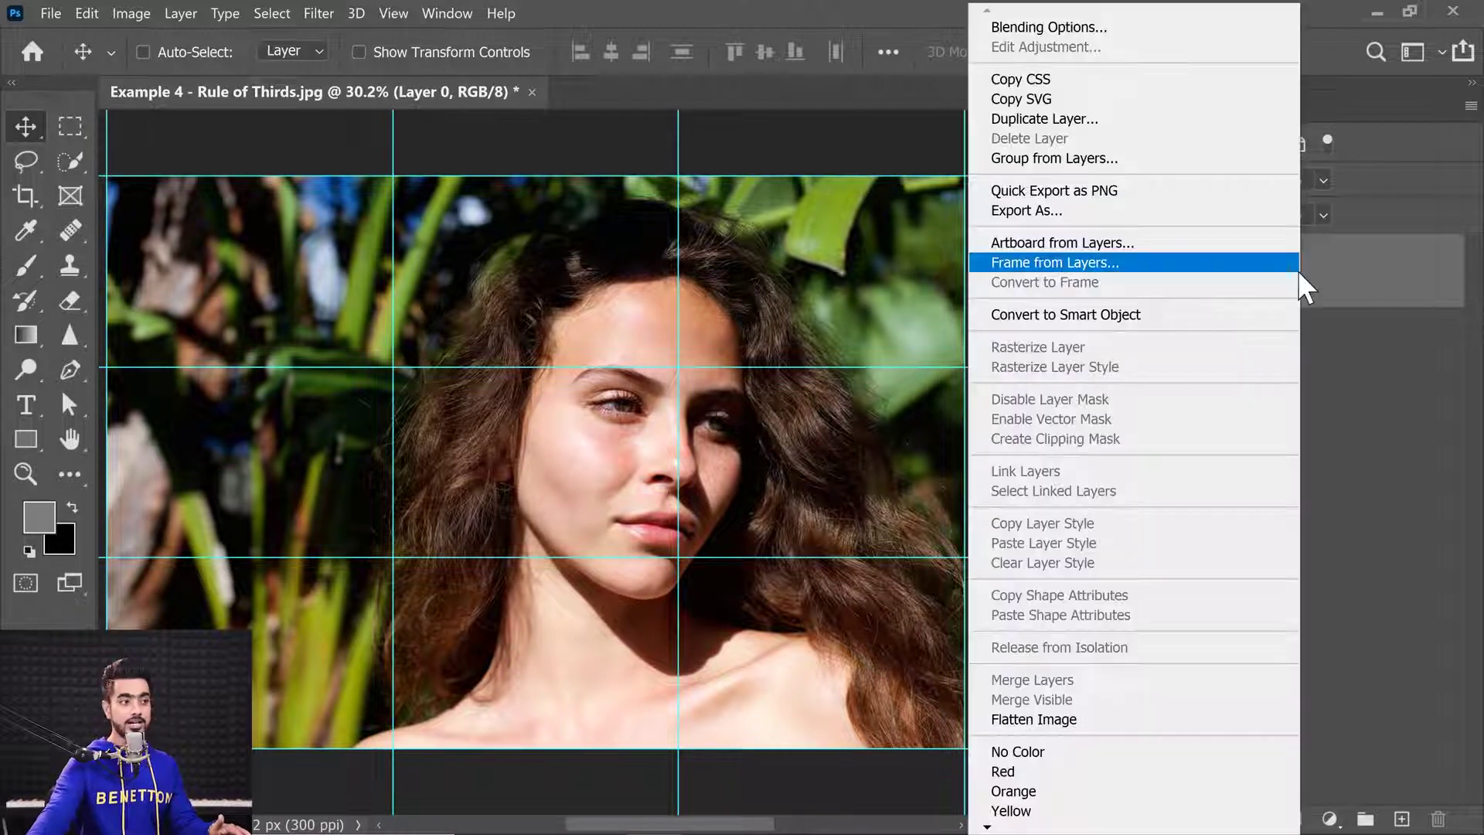
pyautogui.click(1200, 317)
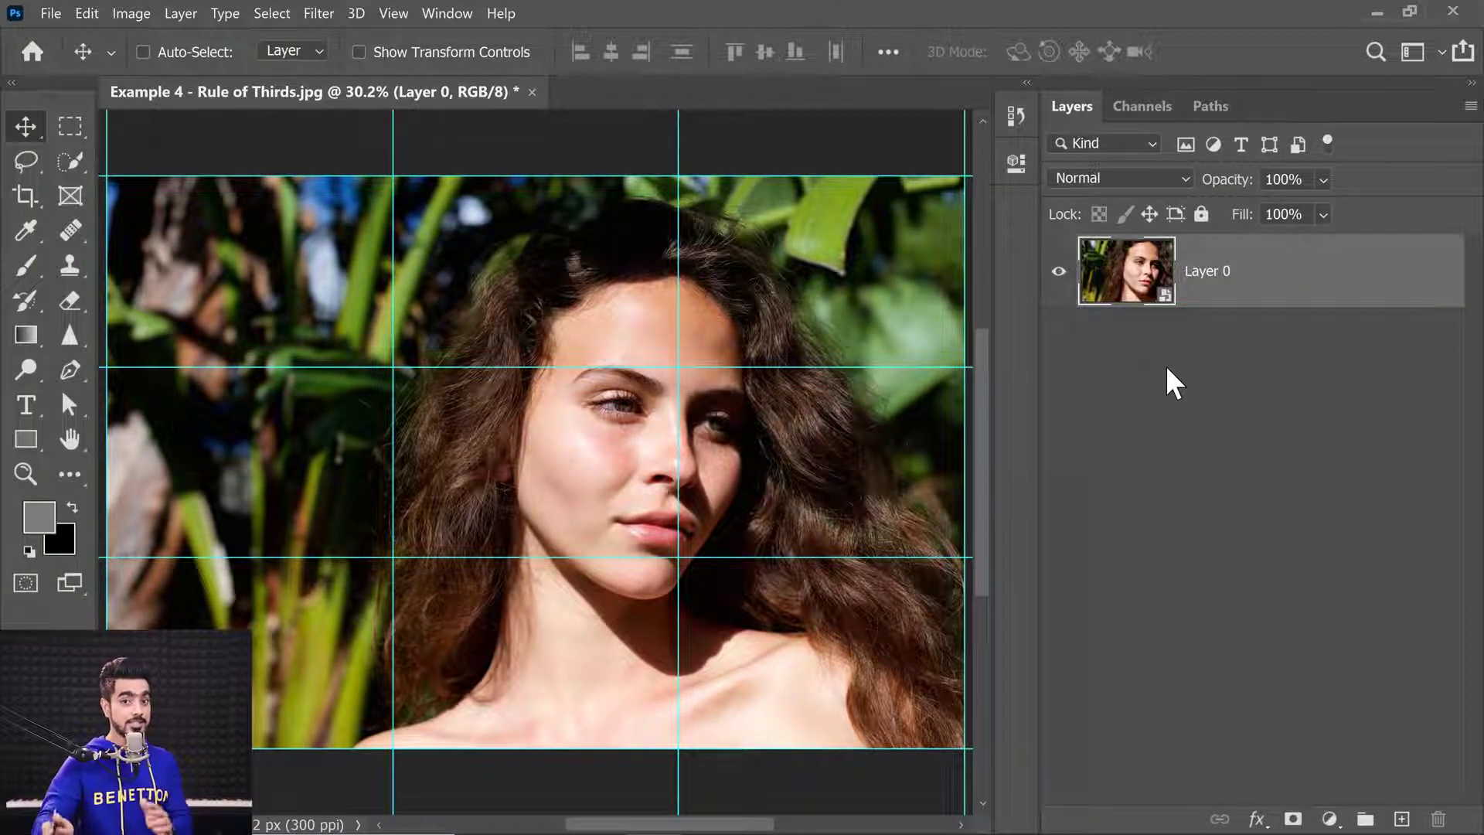
pyautogui.press('ctrl')
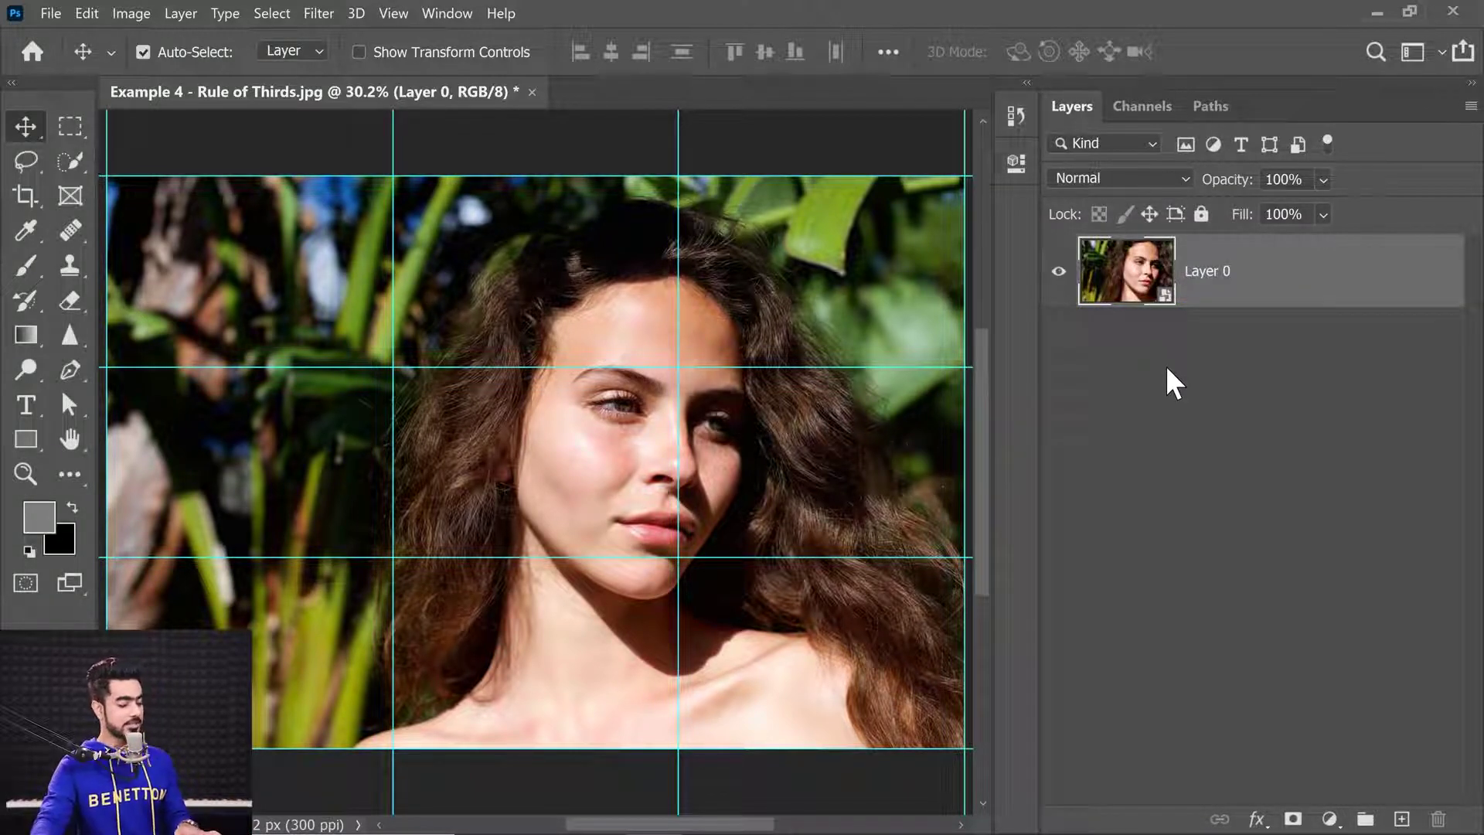
# Scale the portrait to about 238% around the eye at the guide intersection, and apply.
pyautogui.hotkey('ctrl', 't')
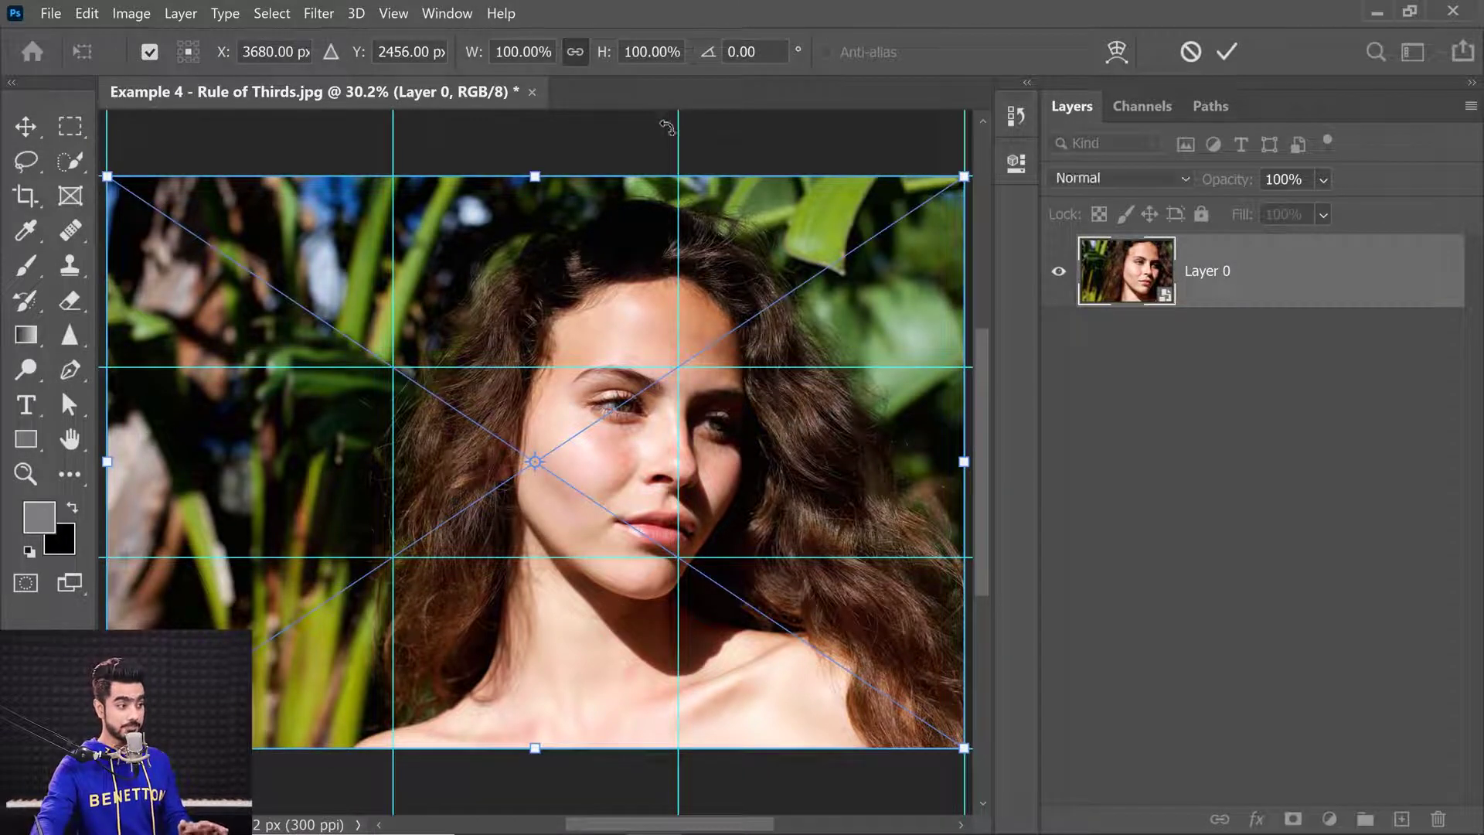
pyautogui.moveTo(605, 452); pyautogui.dragTo(655, 417)
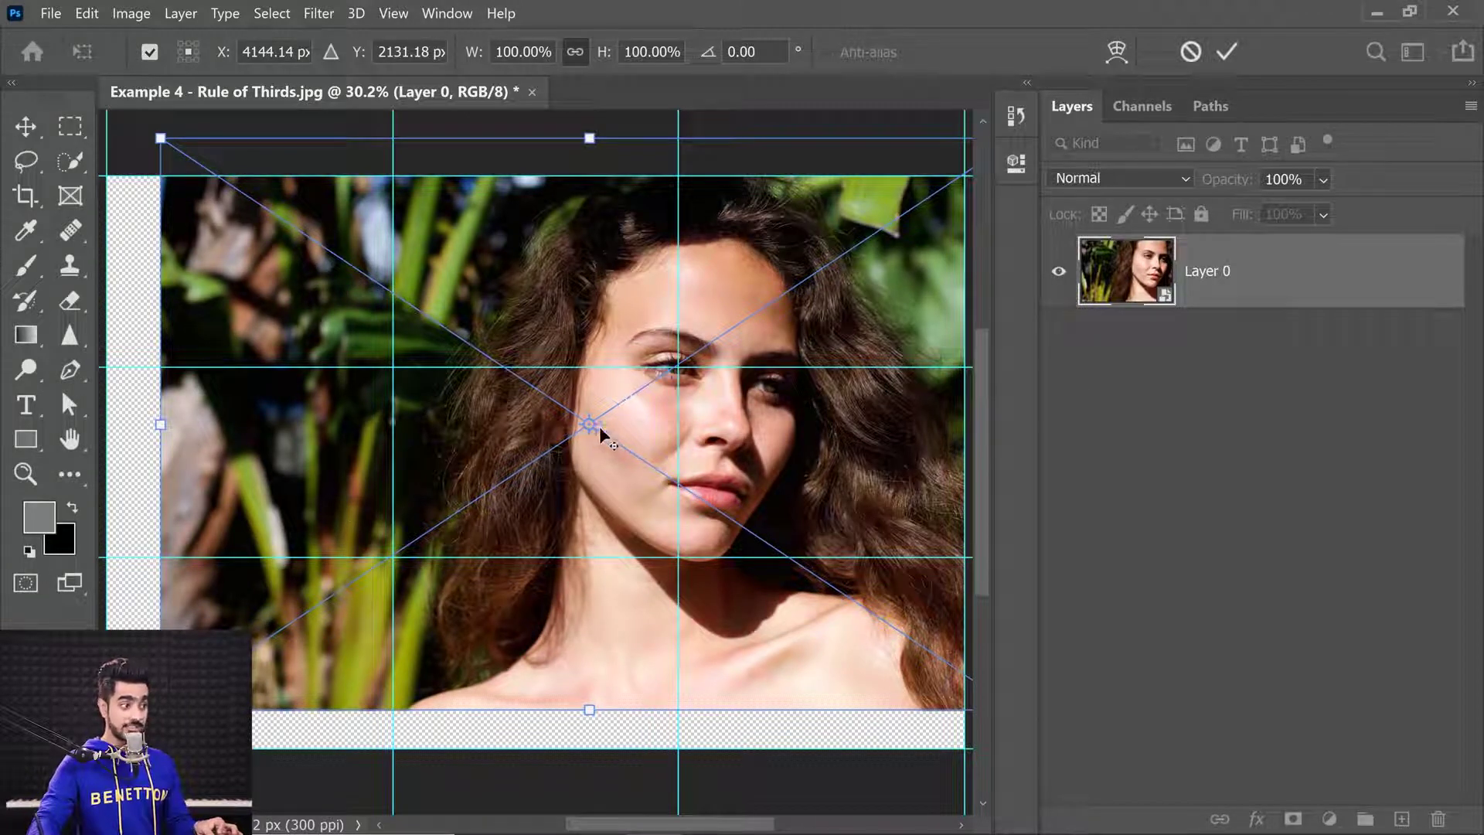
pyautogui.moveTo(596, 432); pyautogui.dragTo(656, 397)
pyautogui.keyDown('alt'); pyautogui.click(679, 369); pyautogui.keyUp('alt')
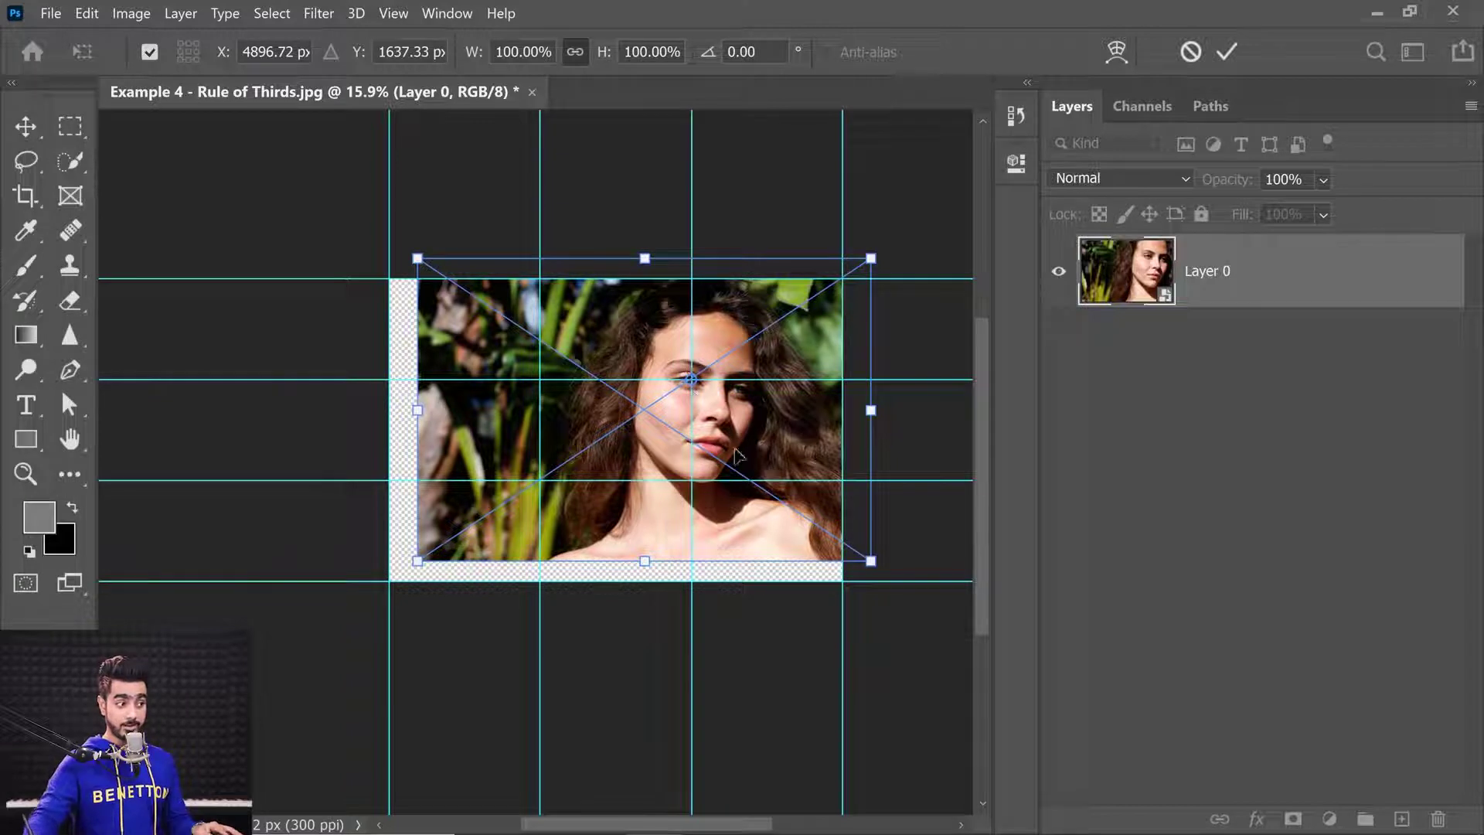
pyautogui.moveTo(730, 434); pyautogui.dragTo(666, 441)
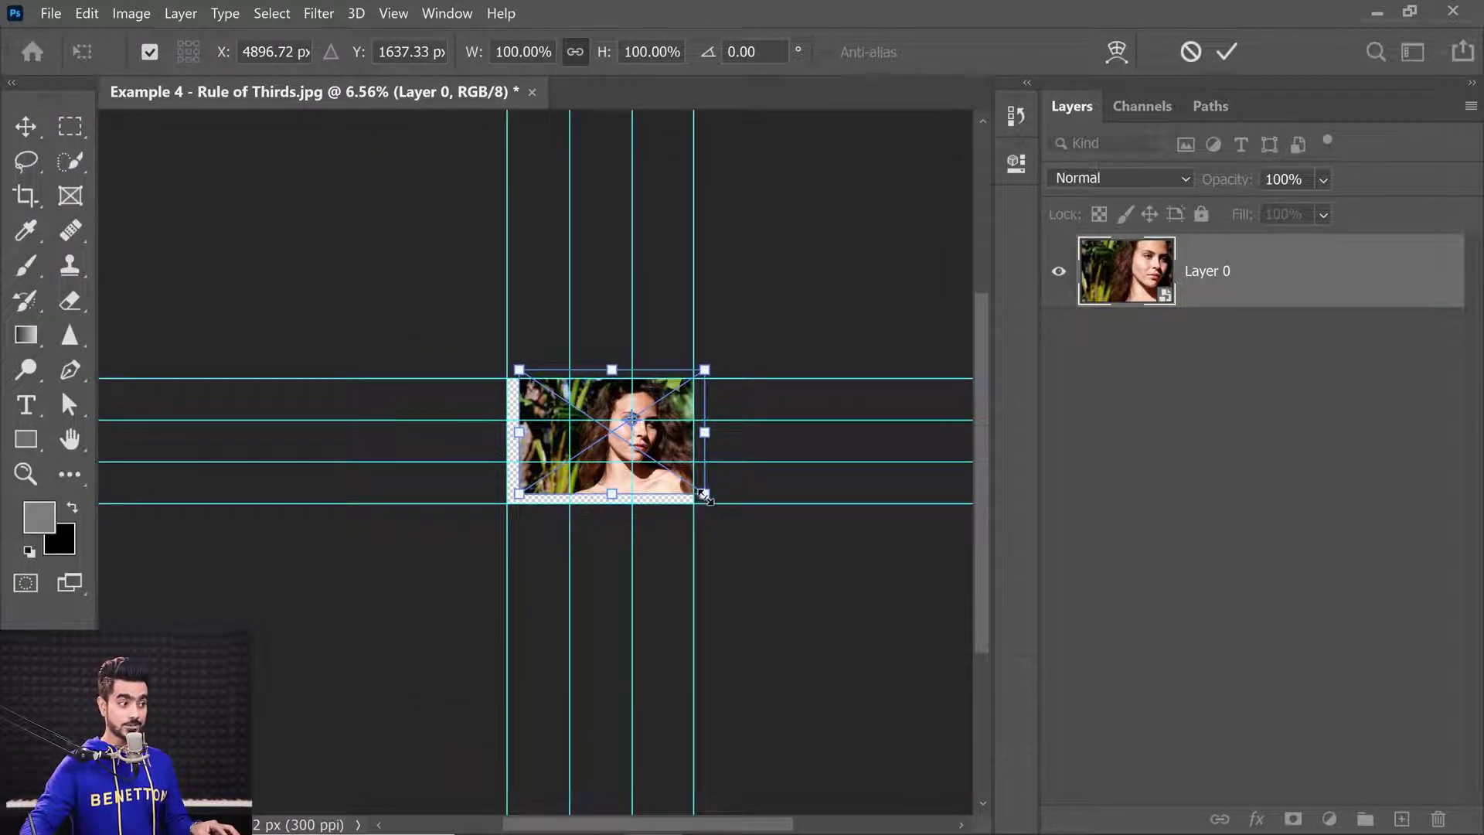
pyautogui.moveTo(704, 495); pyautogui.dragTo(804, 599)
pyautogui.press('Return')
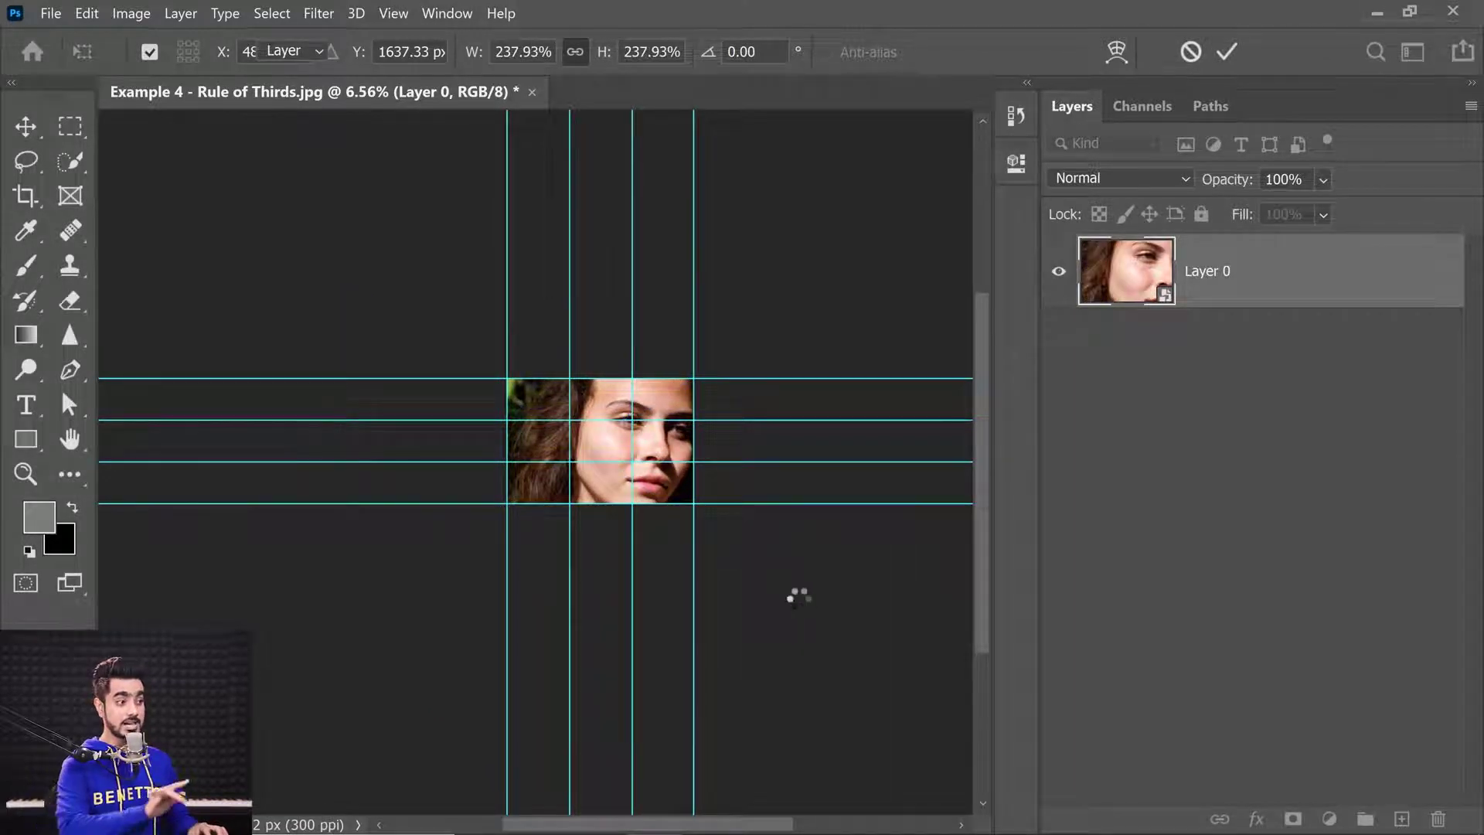
pyautogui.hotkey('ctrl', '0')
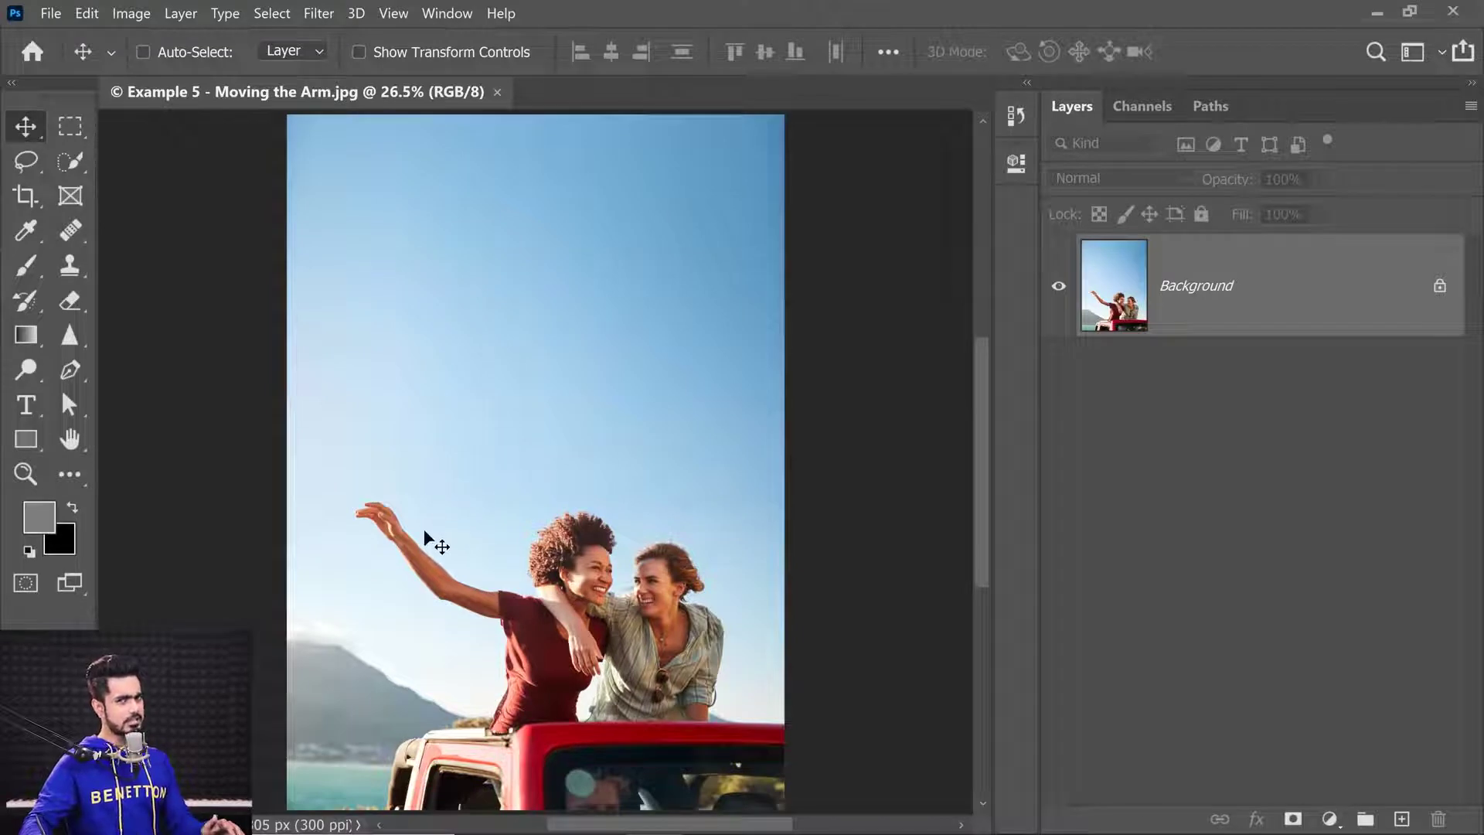
# Lasso the woman's raised arm loosely and duplicate it onto a new Layer 1.
pyautogui.click(23, 162)
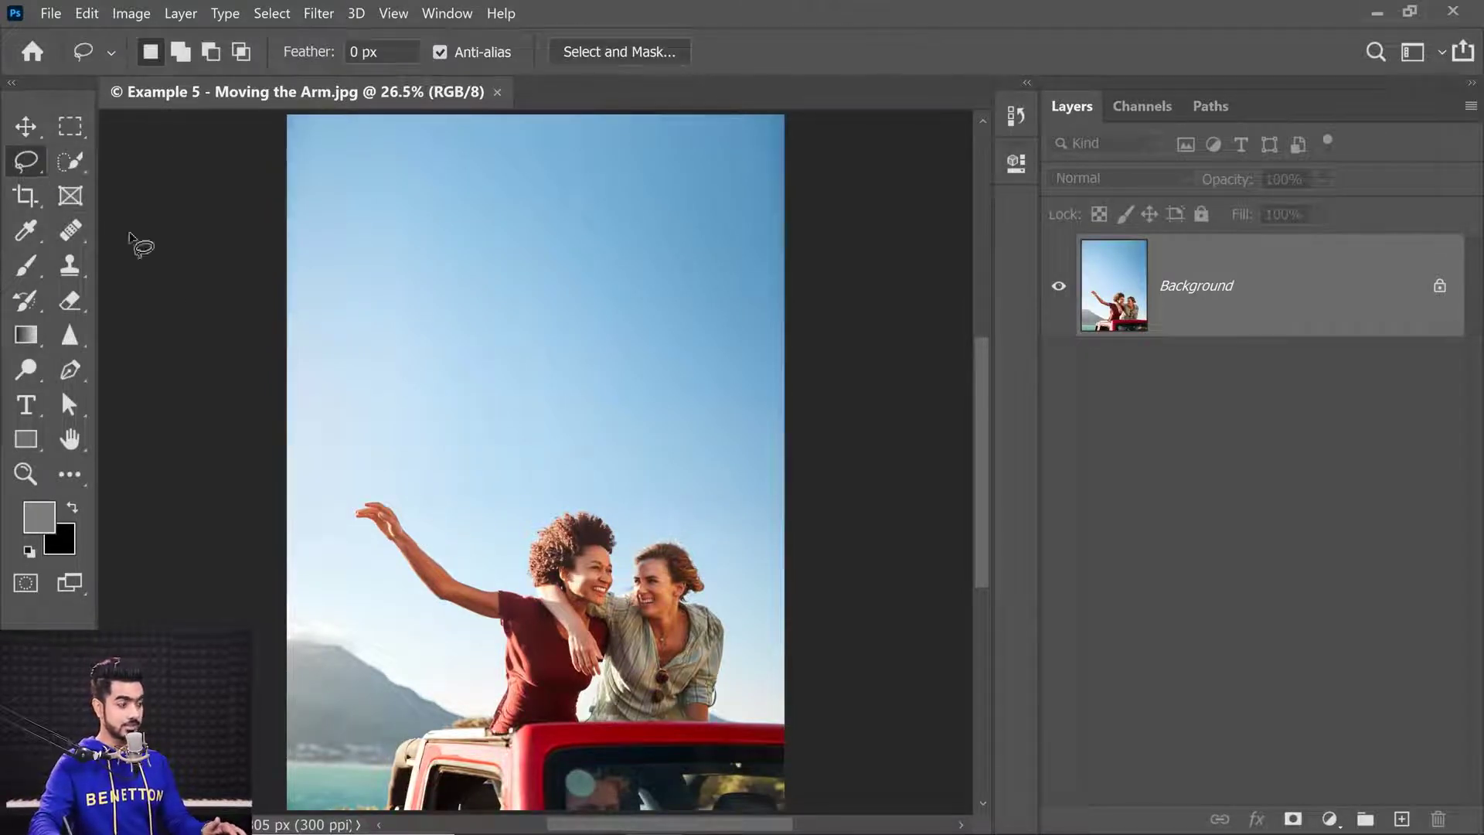
pyautogui.moveTo(532, 615)
pyautogui.mouseDown()
pyautogui.moveTo(523, 577)
pyautogui.moveTo(439, 490)
pyautogui.moveTo(352, 468)
pyautogui.moveTo(319, 490)
pyautogui.moveTo(360, 584)
pyautogui.moveTo(395, 613)
pyautogui.moveTo(436, 638)
pyautogui.moveTo(516, 637)
pyautogui.mouseUp()
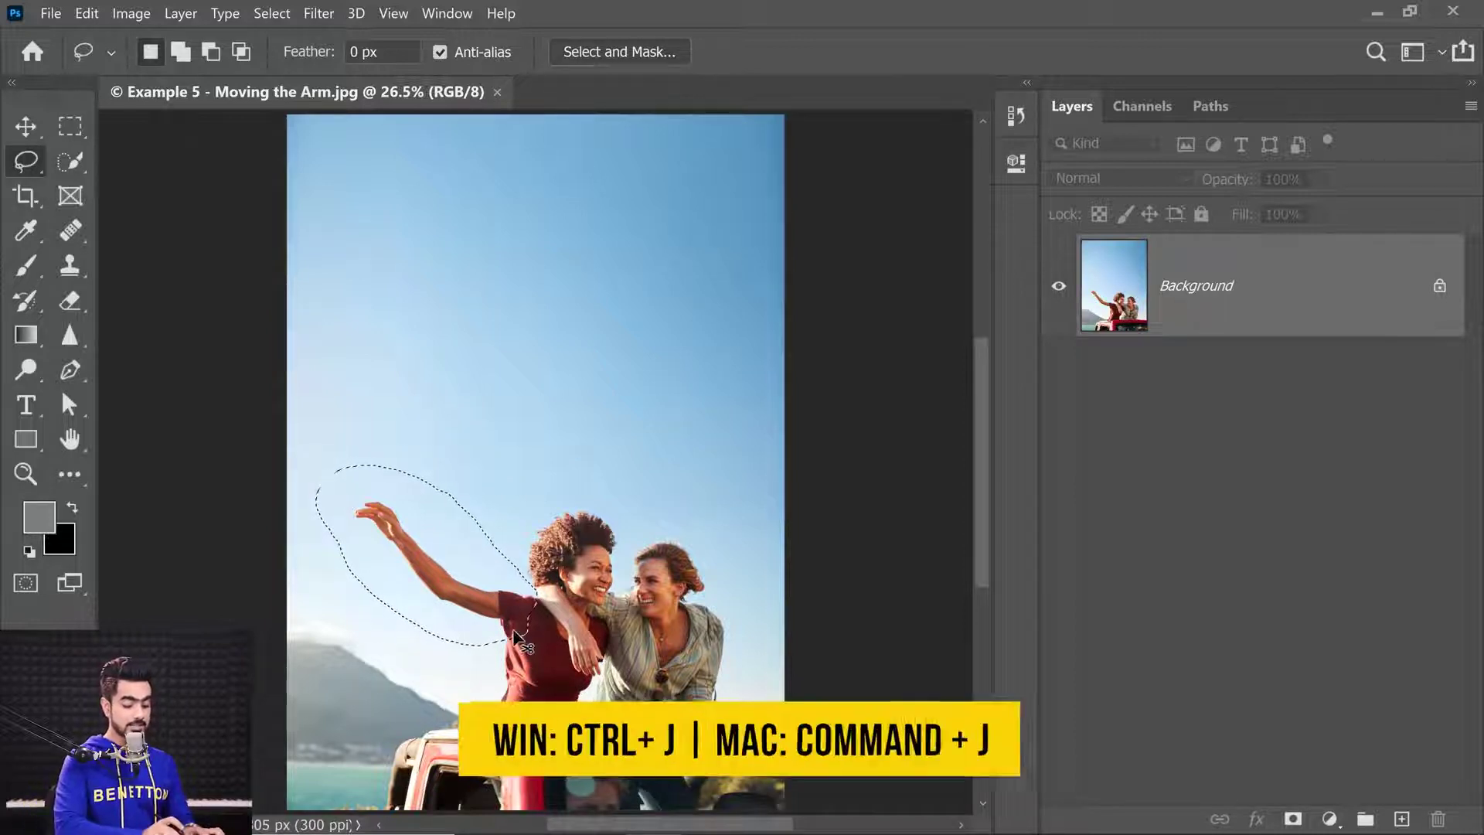
pyautogui.hotkey('ctrl', 'j')
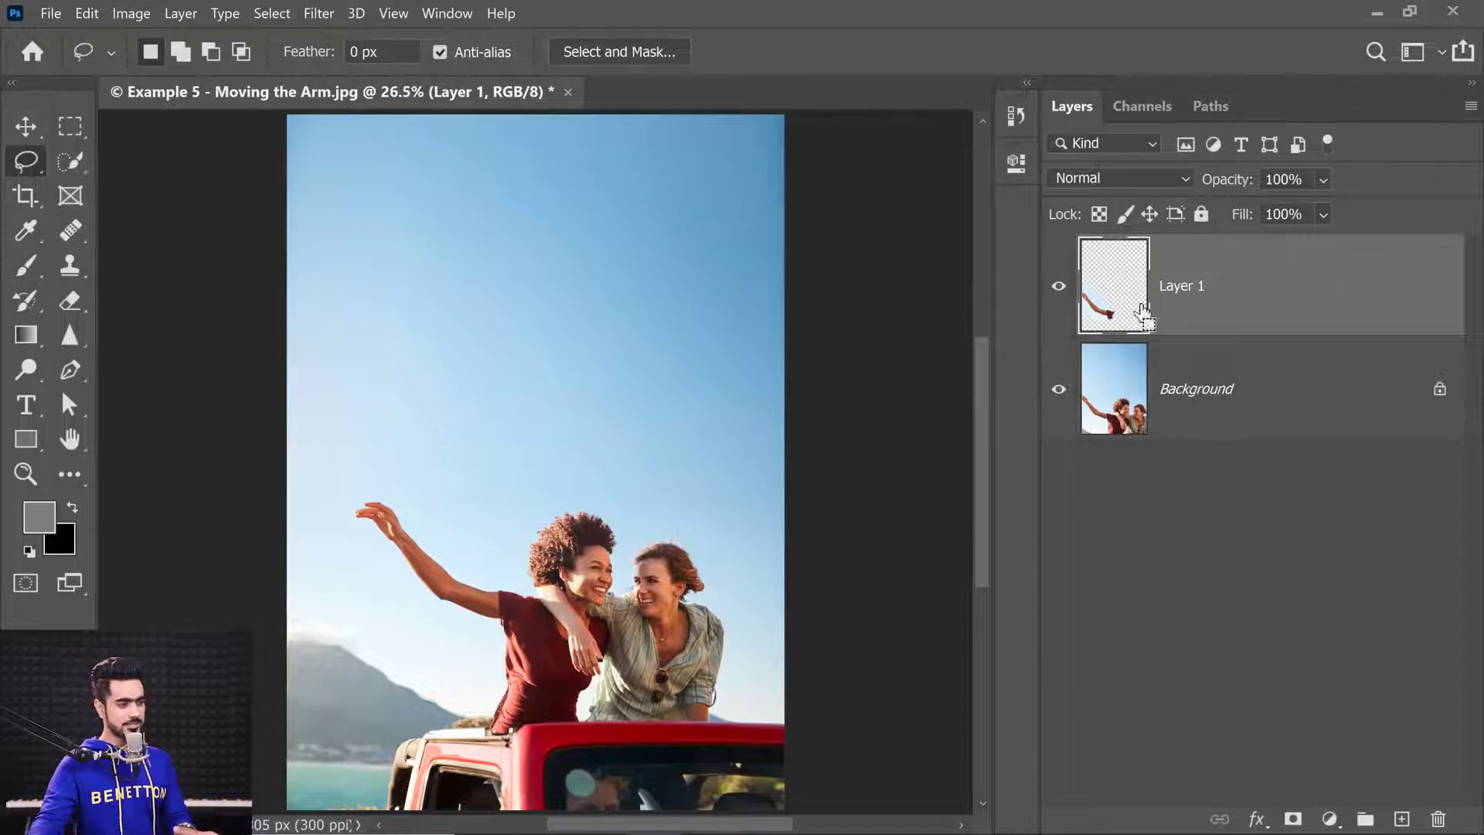
pyautogui.hotkey('ctrl', 't')
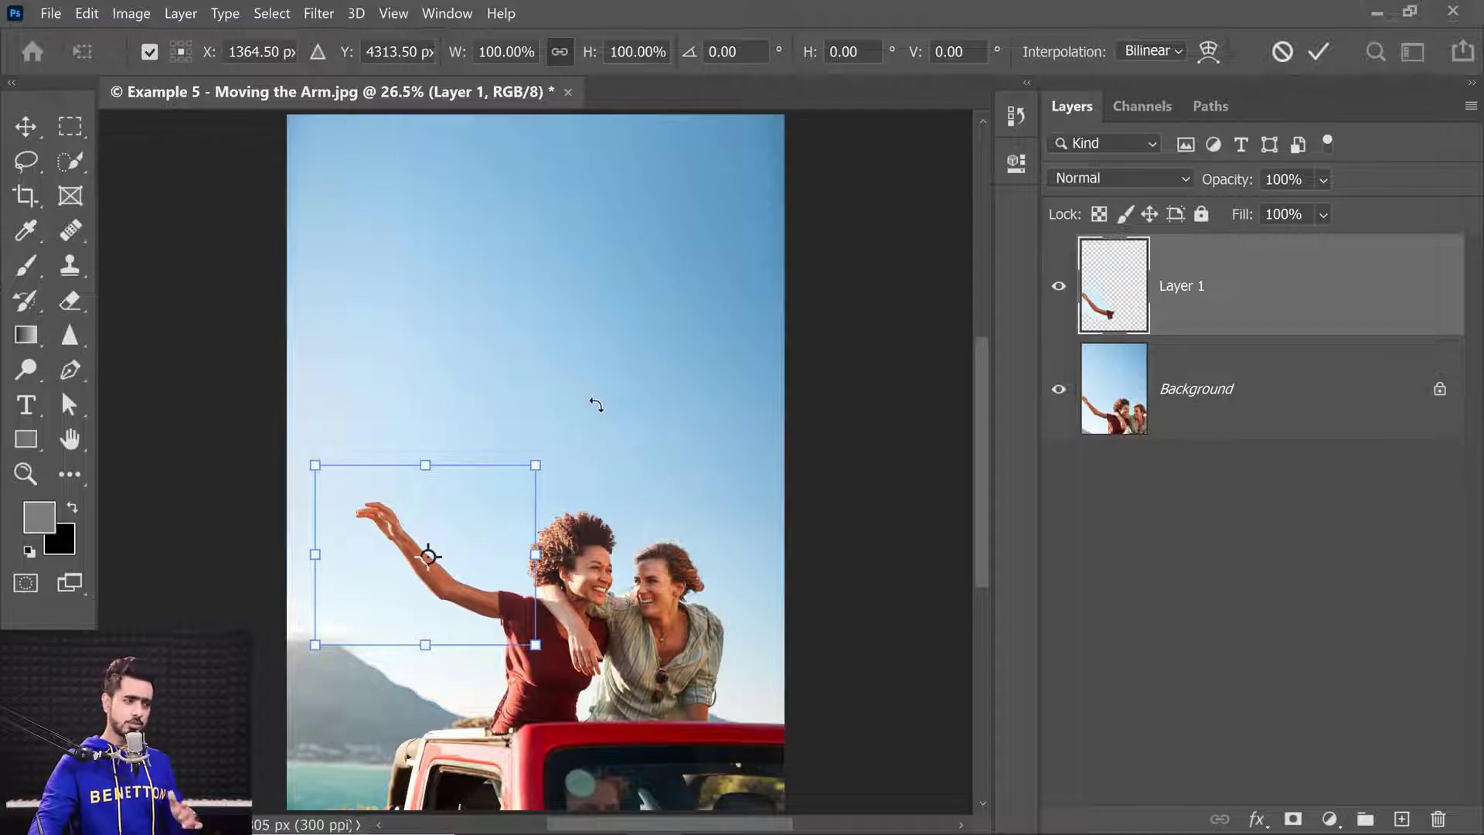
pyautogui.moveTo(592, 422); pyautogui.dragTo(618, 466)
pyautogui.moveTo(469, 659); pyautogui.dragTo(481, 619)
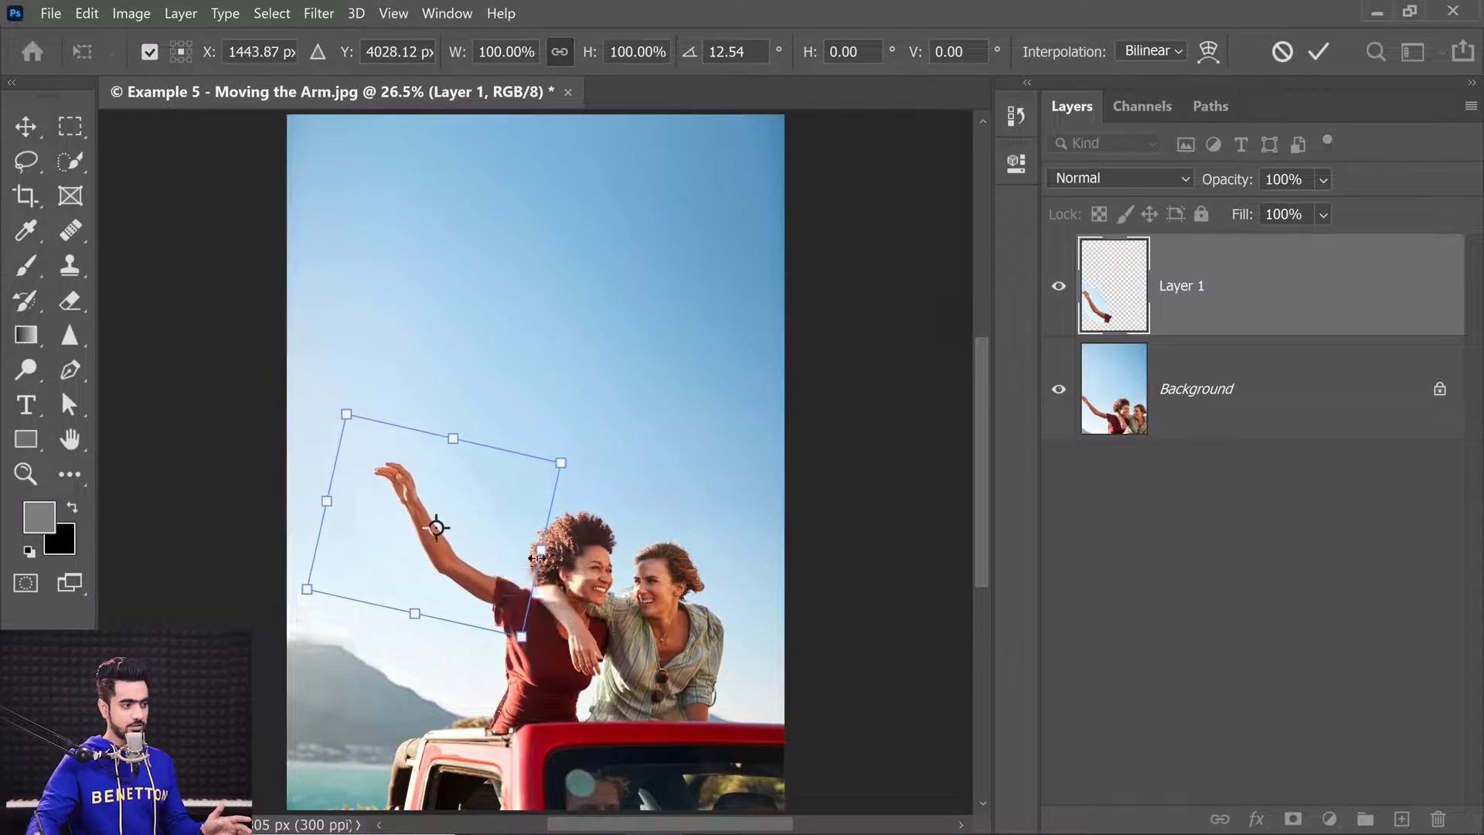
pyautogui.moveTo(618, 423); pyautogui.dragTo(644, 493)
pyautogui.moveTo(505, 569); pyautogui.dragTo(531, 554)
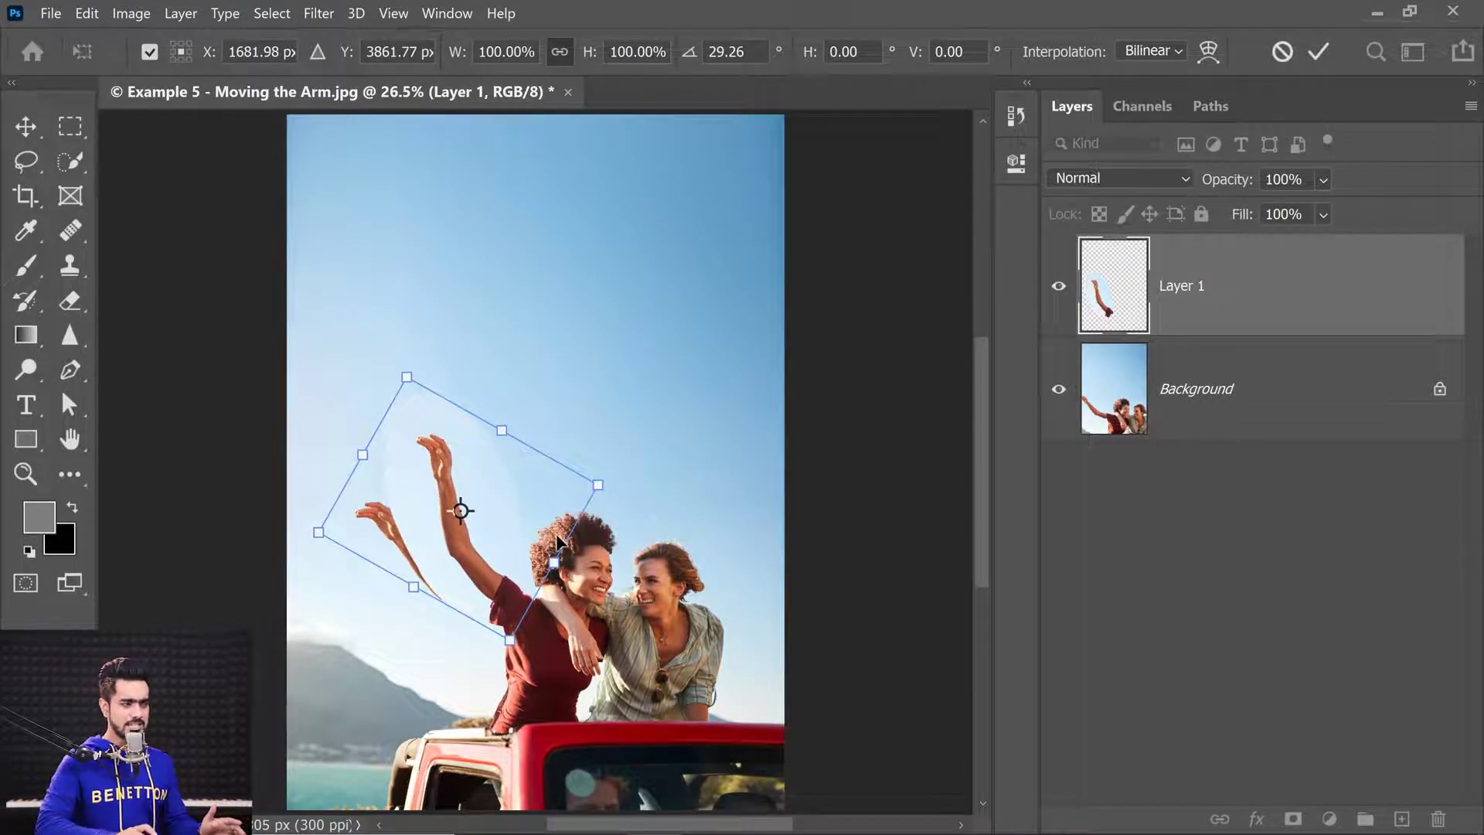
pyautogui.press('Return')
pyautogui.press('l')
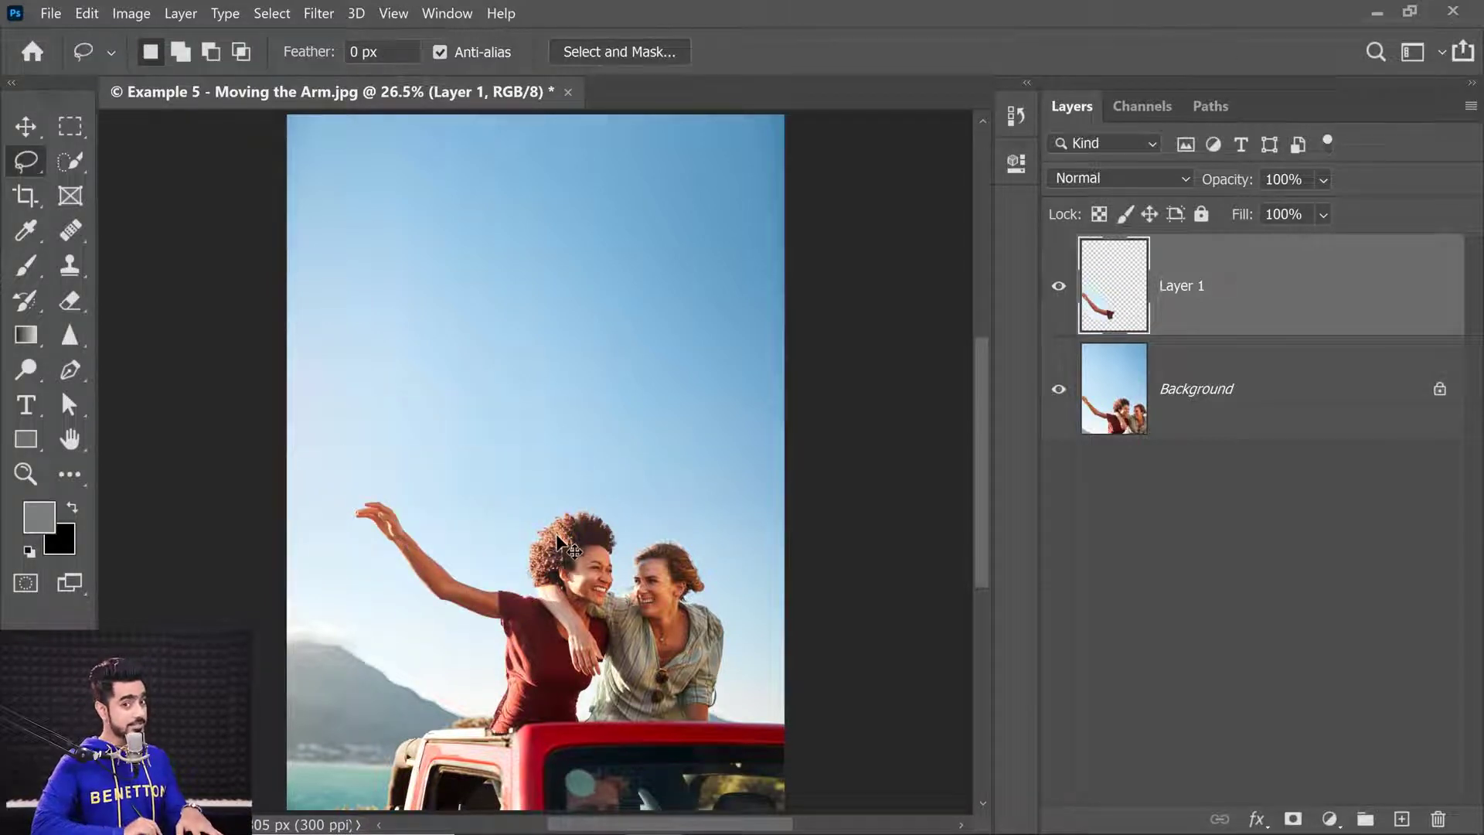
# Rotate Layer 1's copied arm about 16.8° upward around a shoulder pivot and apply it.
pyautogui.hotkey('ctrl', 't')
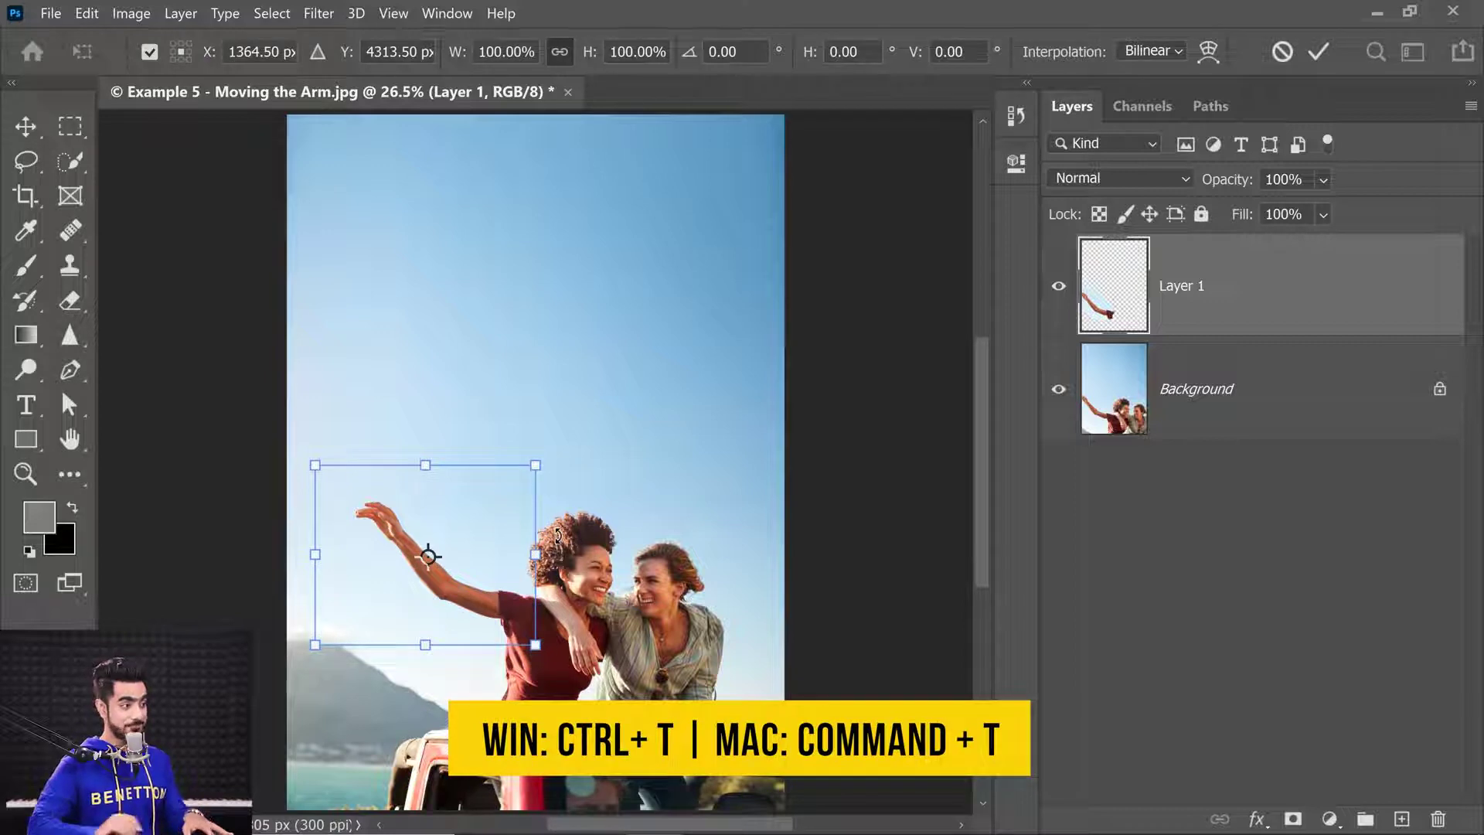
pyautogui.keyDown('ctrl'); pyautogui.click(501, 589); pyautogui.keyUp('ctrl')
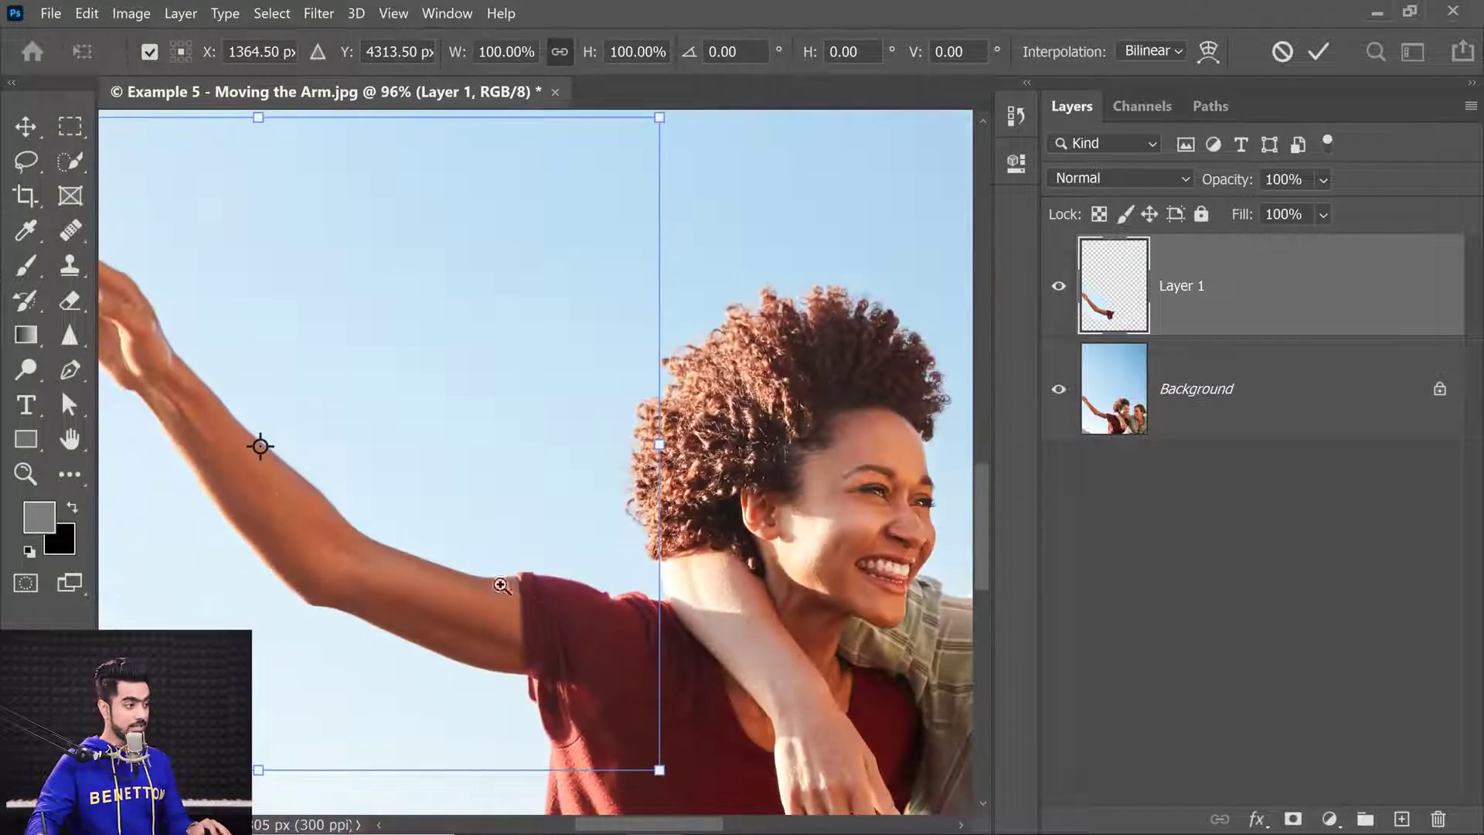
pyautogui.moveTo(260, 446); pyautogui.dragTo(612, 654)
pyautogui.moveTo(614, 648)
pyautogui.mouseDown()
pyautogui.moveTo(649, 652)
pyautogui.moveTo(635, 652)
pyautogui.mouseUp()
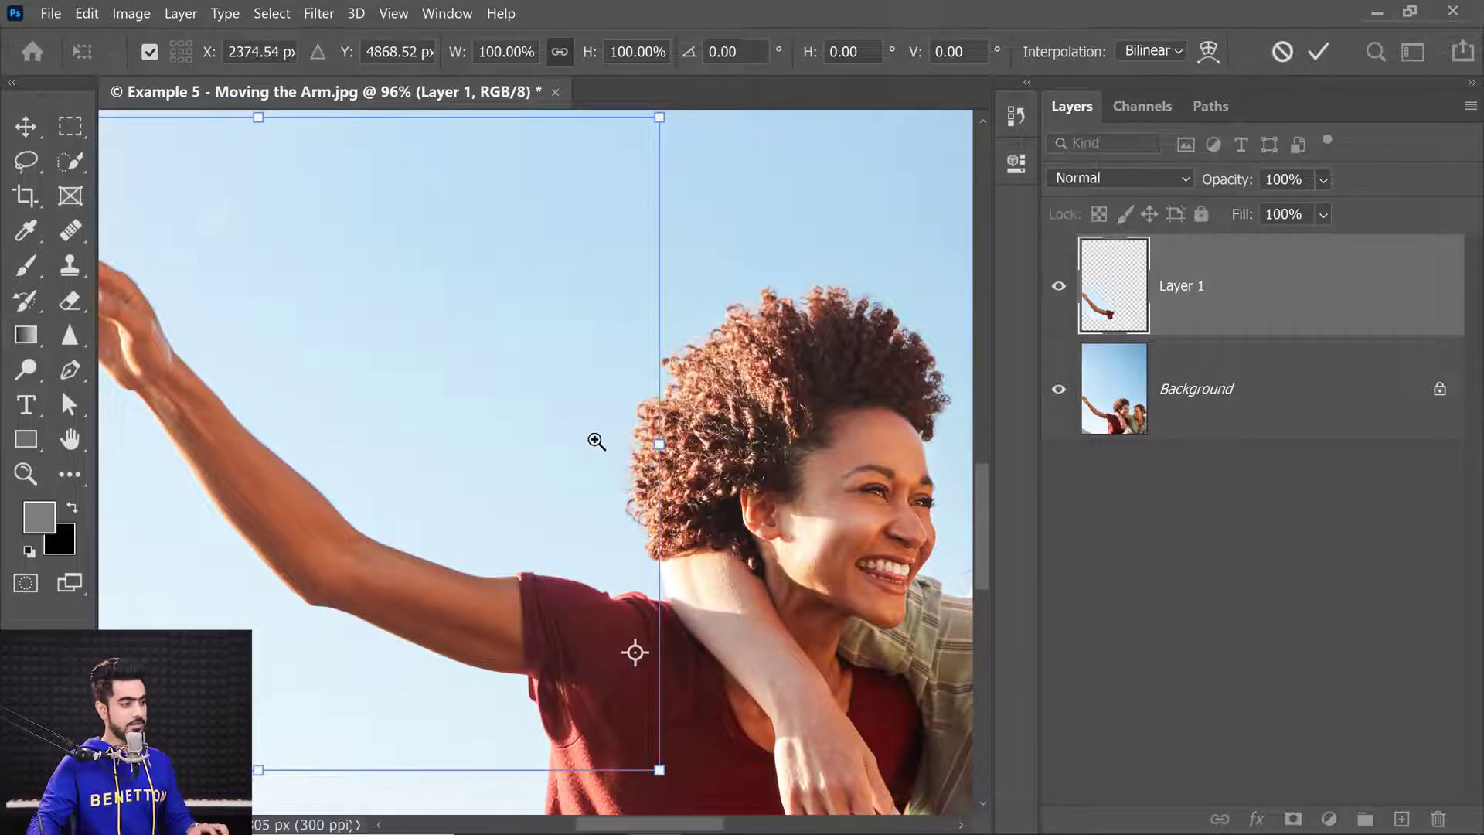
pyautogui.hotkey('ctrl', '0')
pyautogui.moveTo(638, 315); pyautogui.dragTo(706, 328)
pyautogui.press('Return')
pyautogui.press('l')
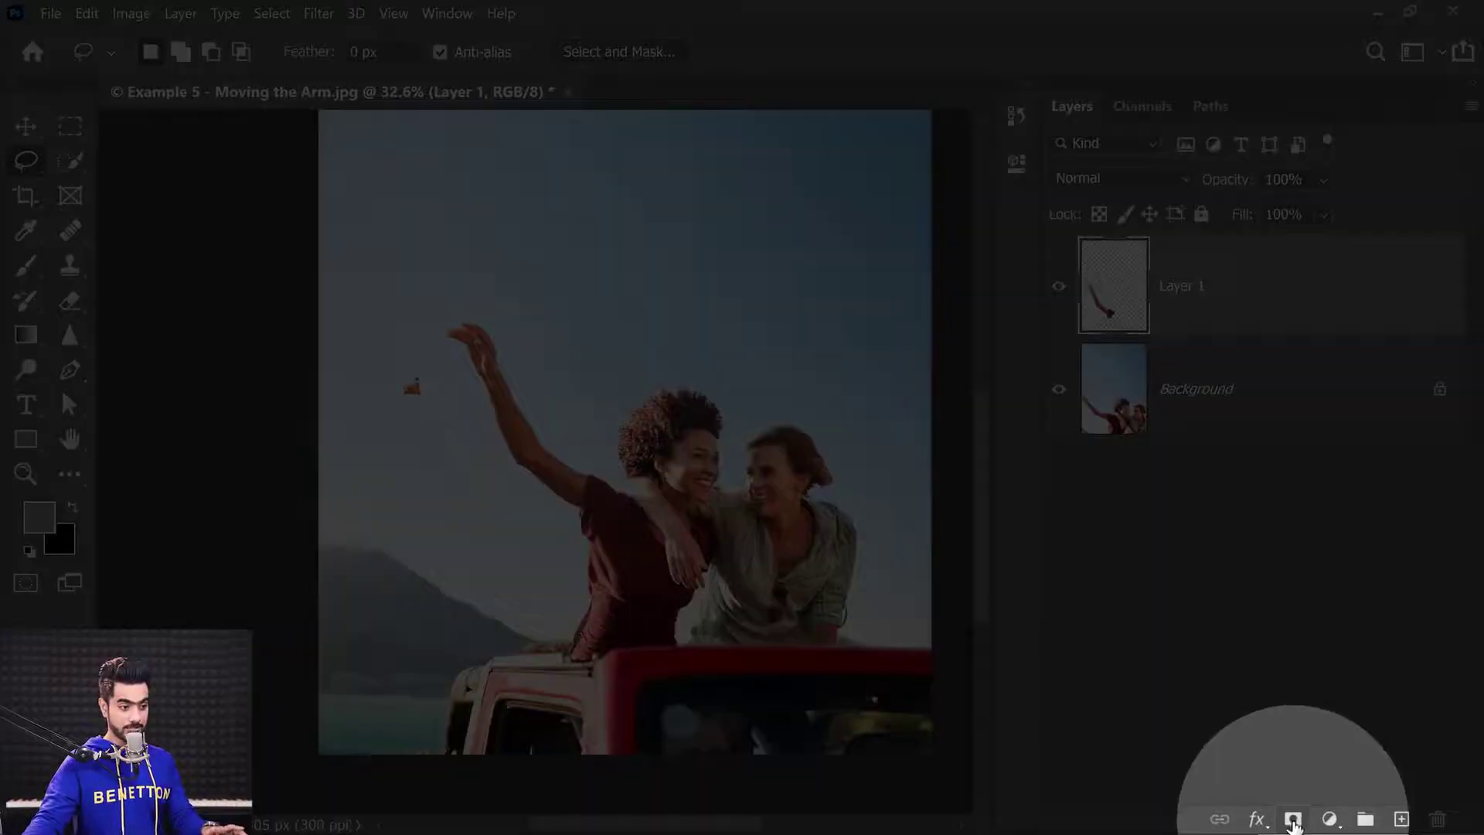
# Add a layer mask to Layer 1 and paint black over the arm edges with a large soft brush (560, then 359 px).
pyautogui.click(1294, 819)
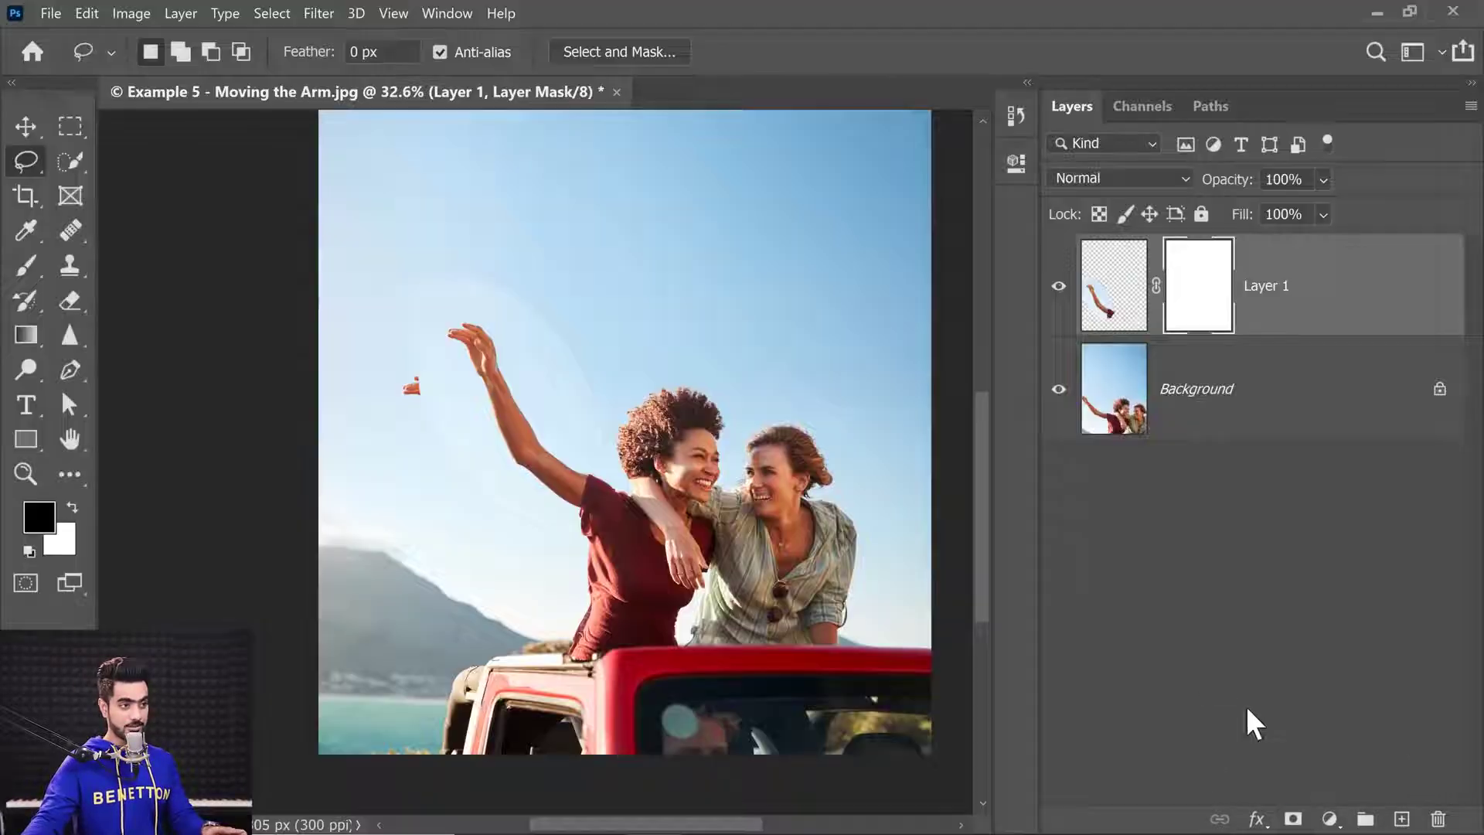
pyautogui.click(26, 265)
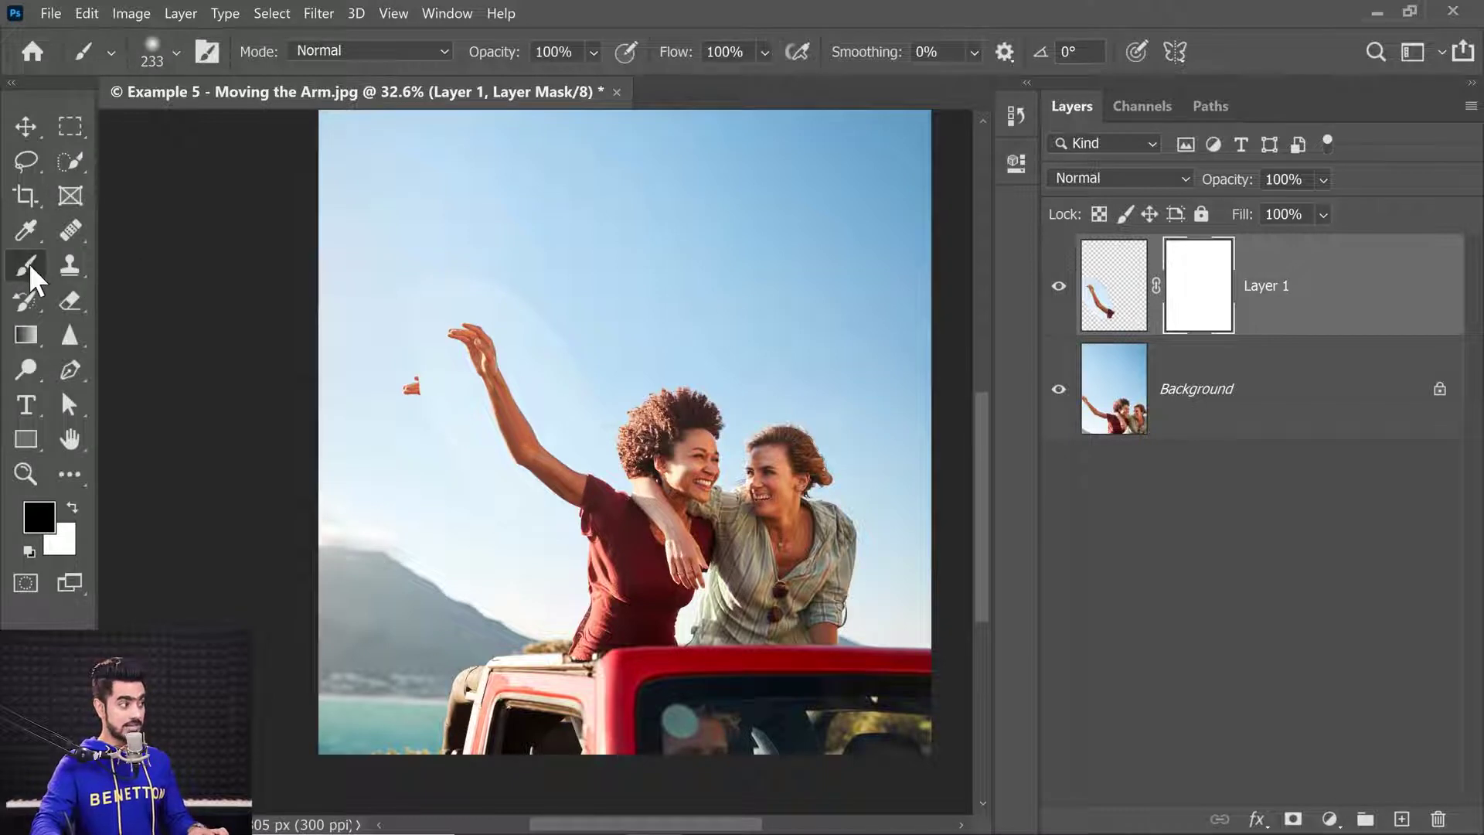
pyautogui.click(176, 52)
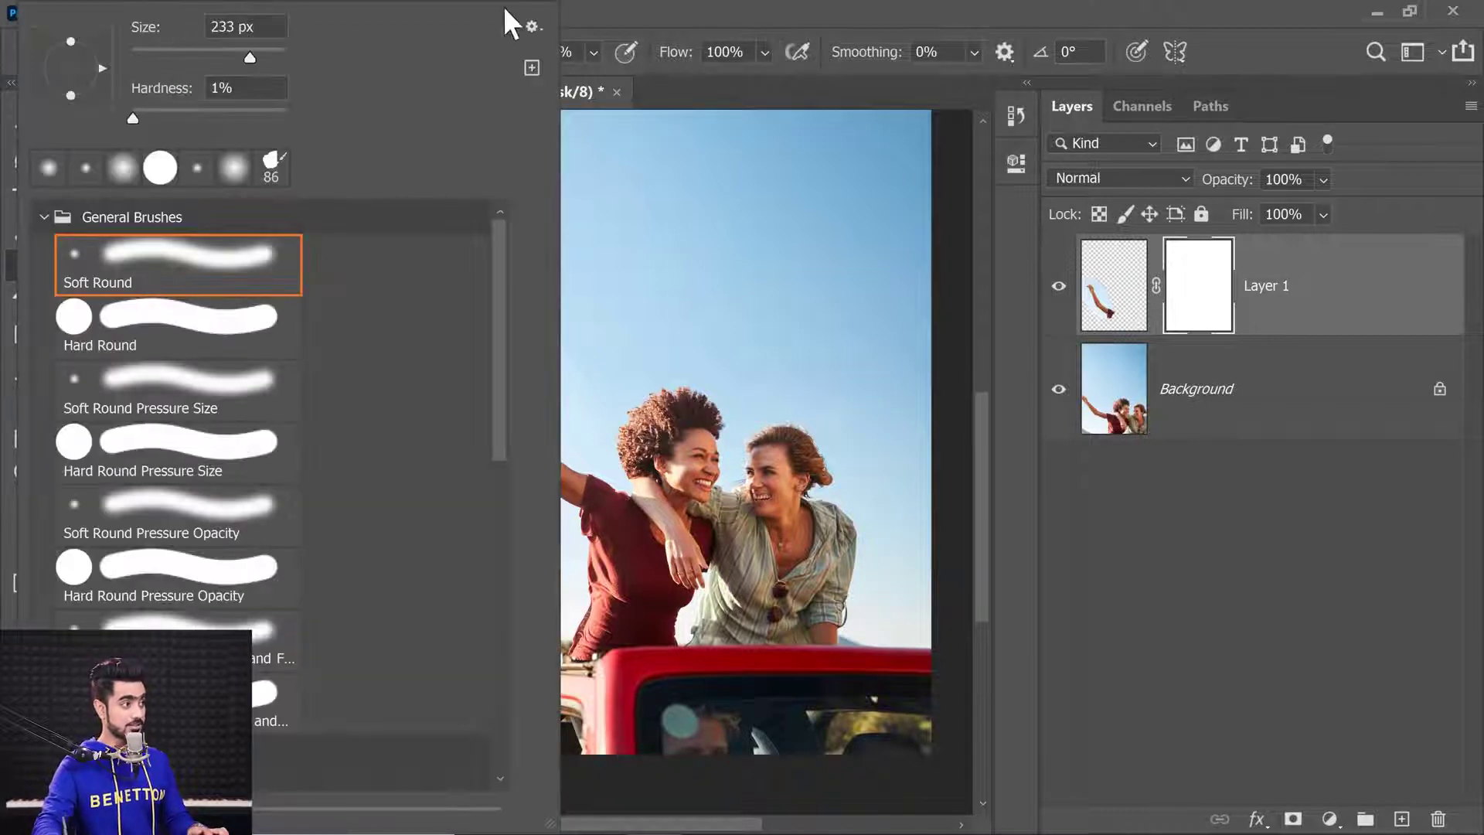
pyautogui.click(636, 74)
pyautogui.keyDown('ctrl'); pyautogui.click(490, 320); pyautogui.keyUp('ctrl')
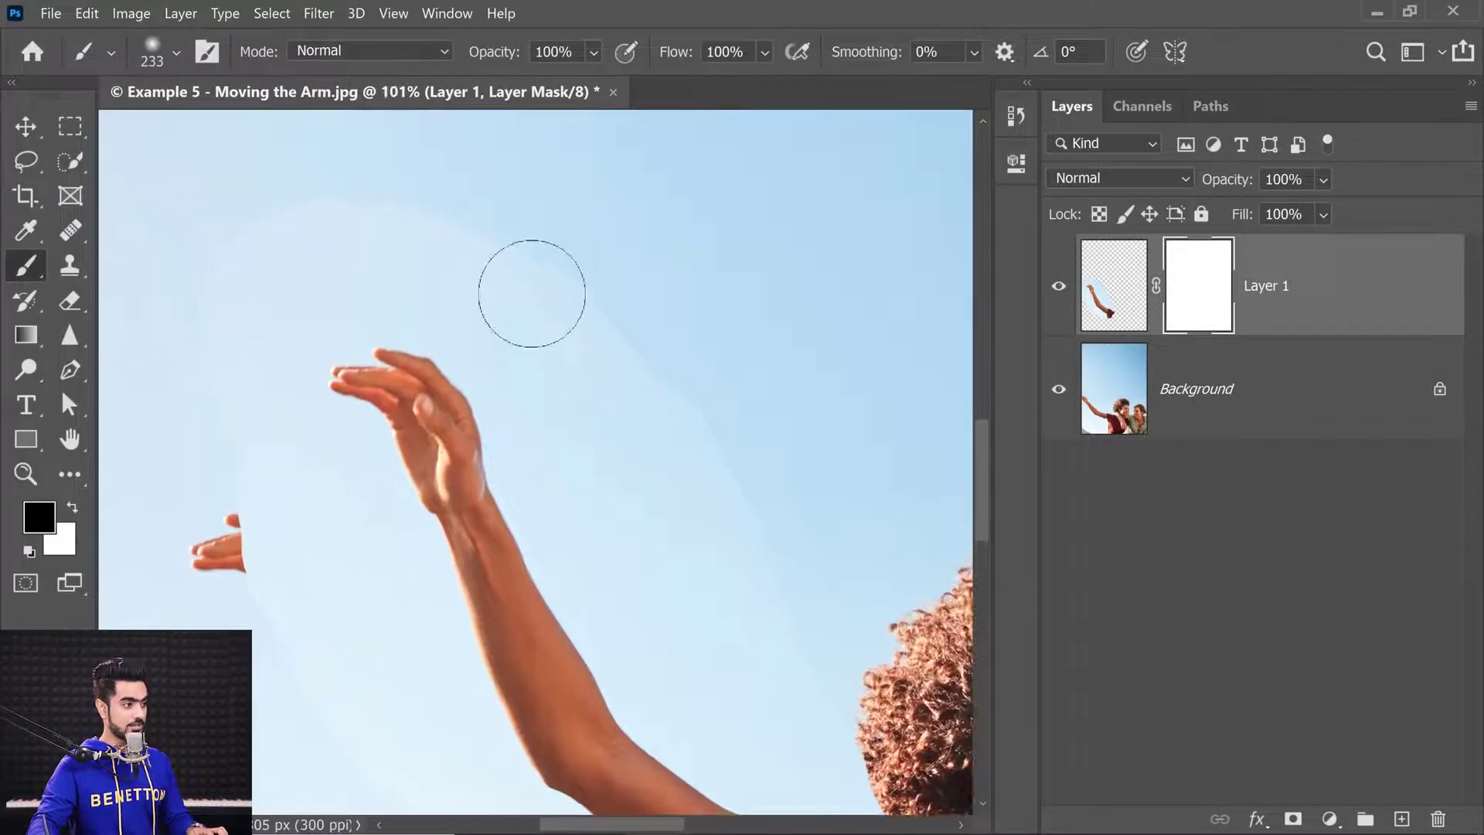
pyautogui.moveTo(525, 282); pyautogui.dragTo(773, 336)
pyautogui.click(513, 215)
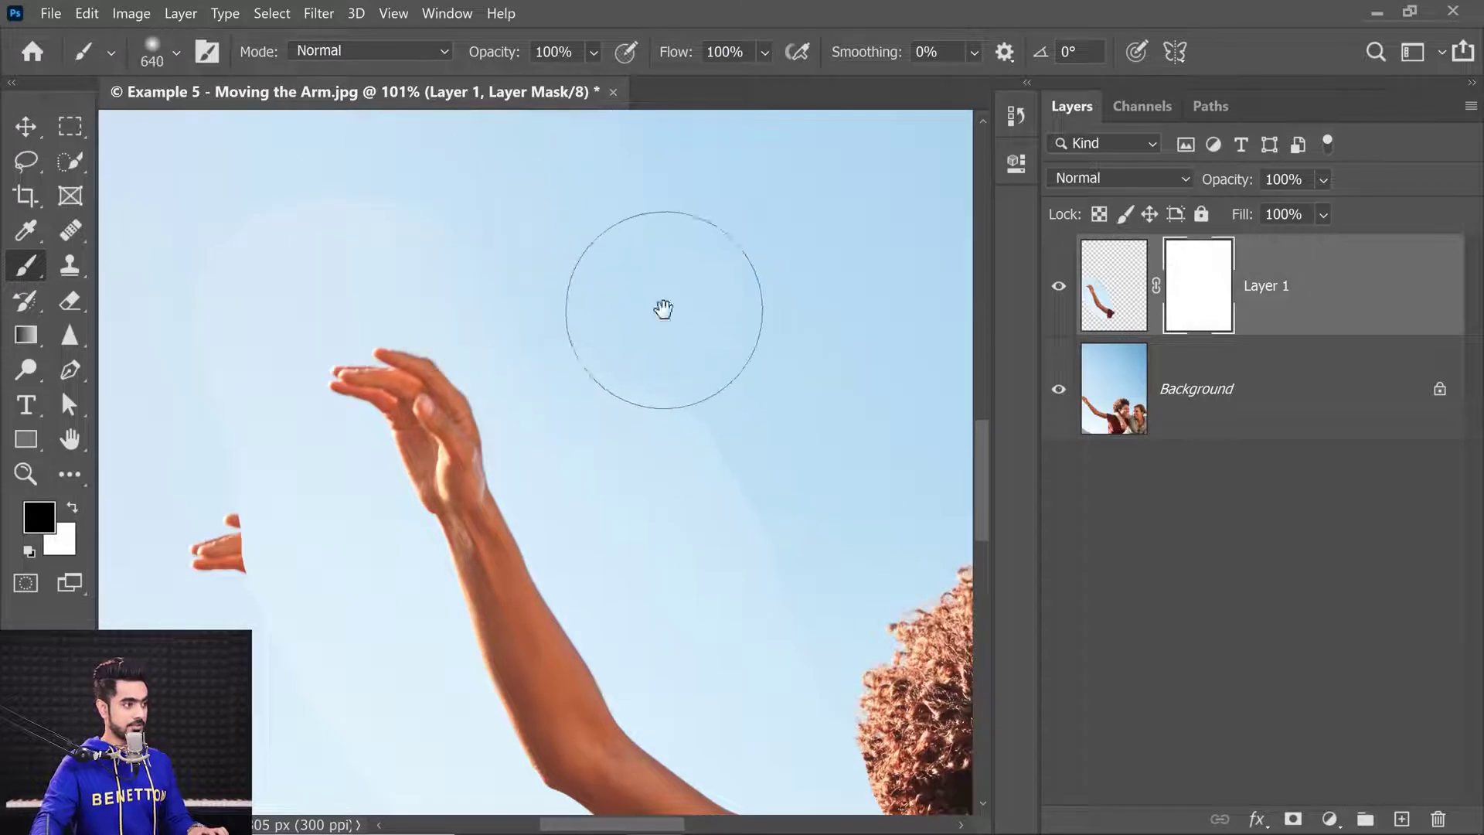
pyautogui.moveTo(660, 417)
pyautogui.mouseDown()
pyautogui.moveTo(447, 239)
pyautogui.moveTo(580, 381)
pyautogui.moveTo(629, 497)
pyautogui.moveTo(596, 404)
pyautogui.moveTo(623, 420)
pyautogui.moveTo(533, 391)
pyautogui.mouseUp()
pyautogui.moveTo(662, 335)
pyautogui.mouseDown()
pyautogui.moveTo(404, 341)
pyautogui.moveTo(418, 332)
pyautogui.mouseUp()
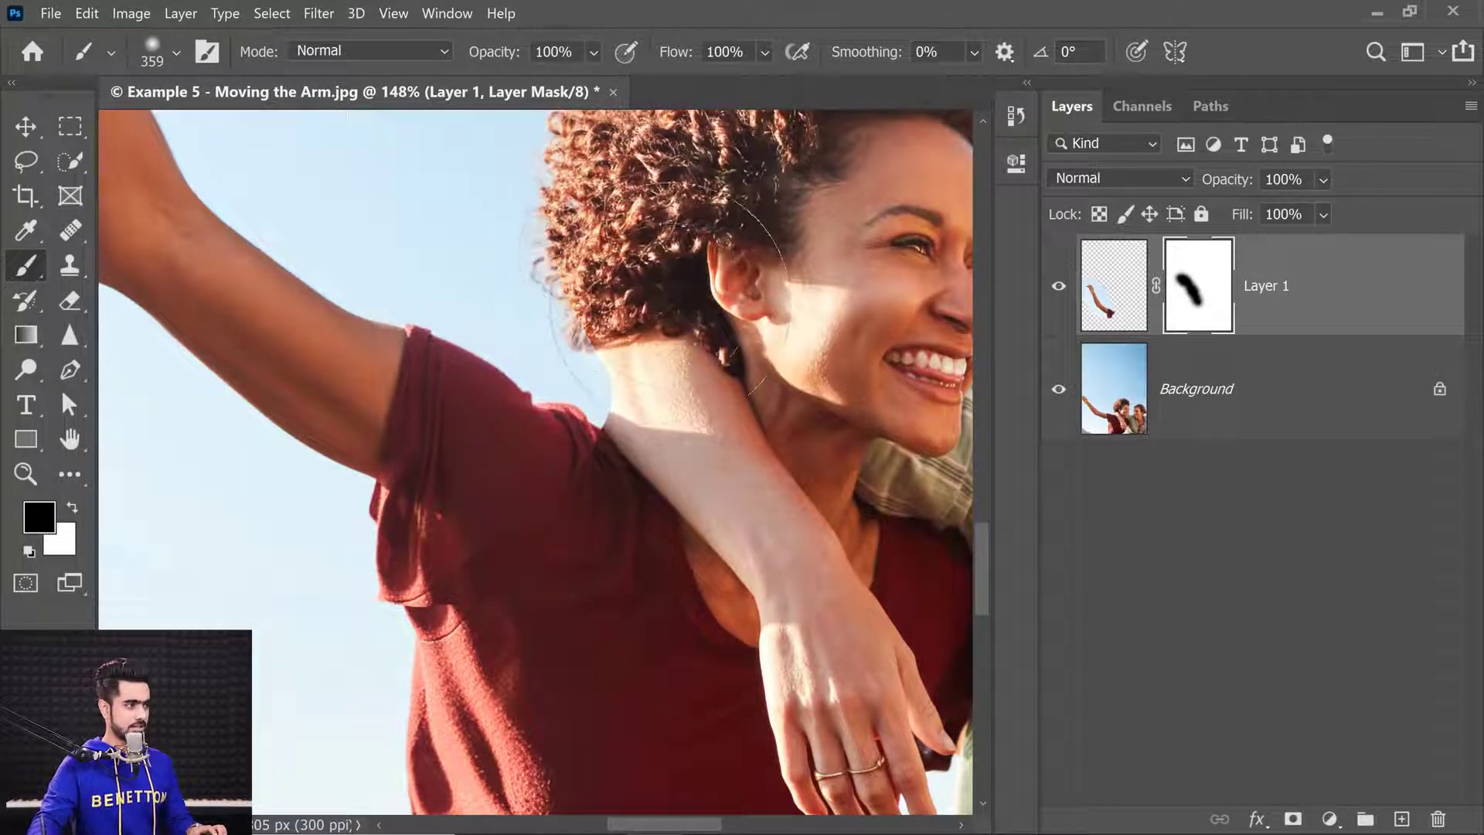
pyautogui.moveTo(678, 403)
pyautogui.mouseDown()
pyautogui.moveTo(611, 418)
pyautogui.moveTo(513, 404)
pyautogui.mouseUp()
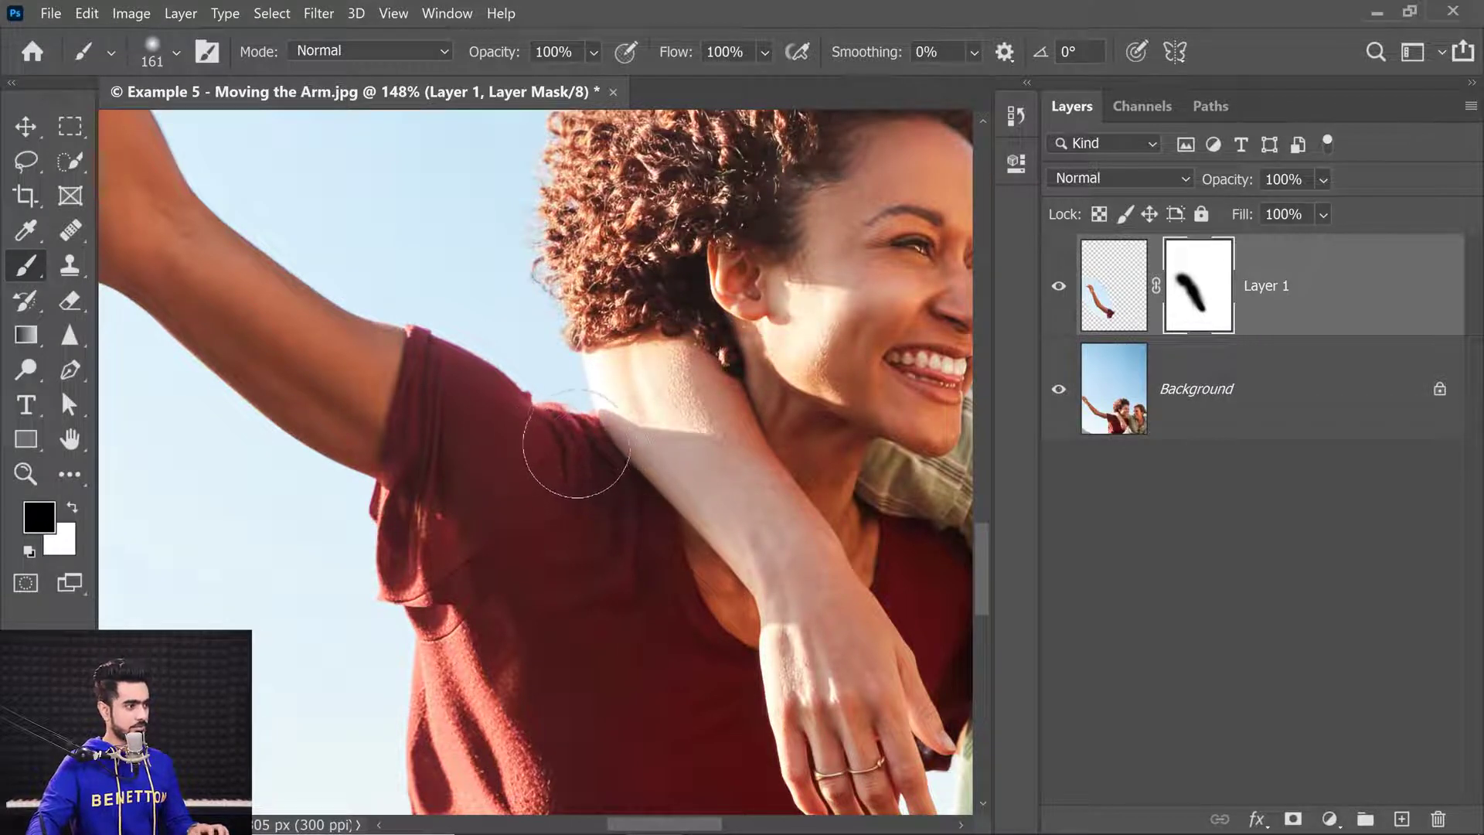
# Refine the mask along the sleeve with a ~50–55 px brush, alternating black and white, and undo the stray sky stroke.
pyautogui.press('x')
pyautogui.moveTo(506, 424); pyautogui.dragTo(398, 371)
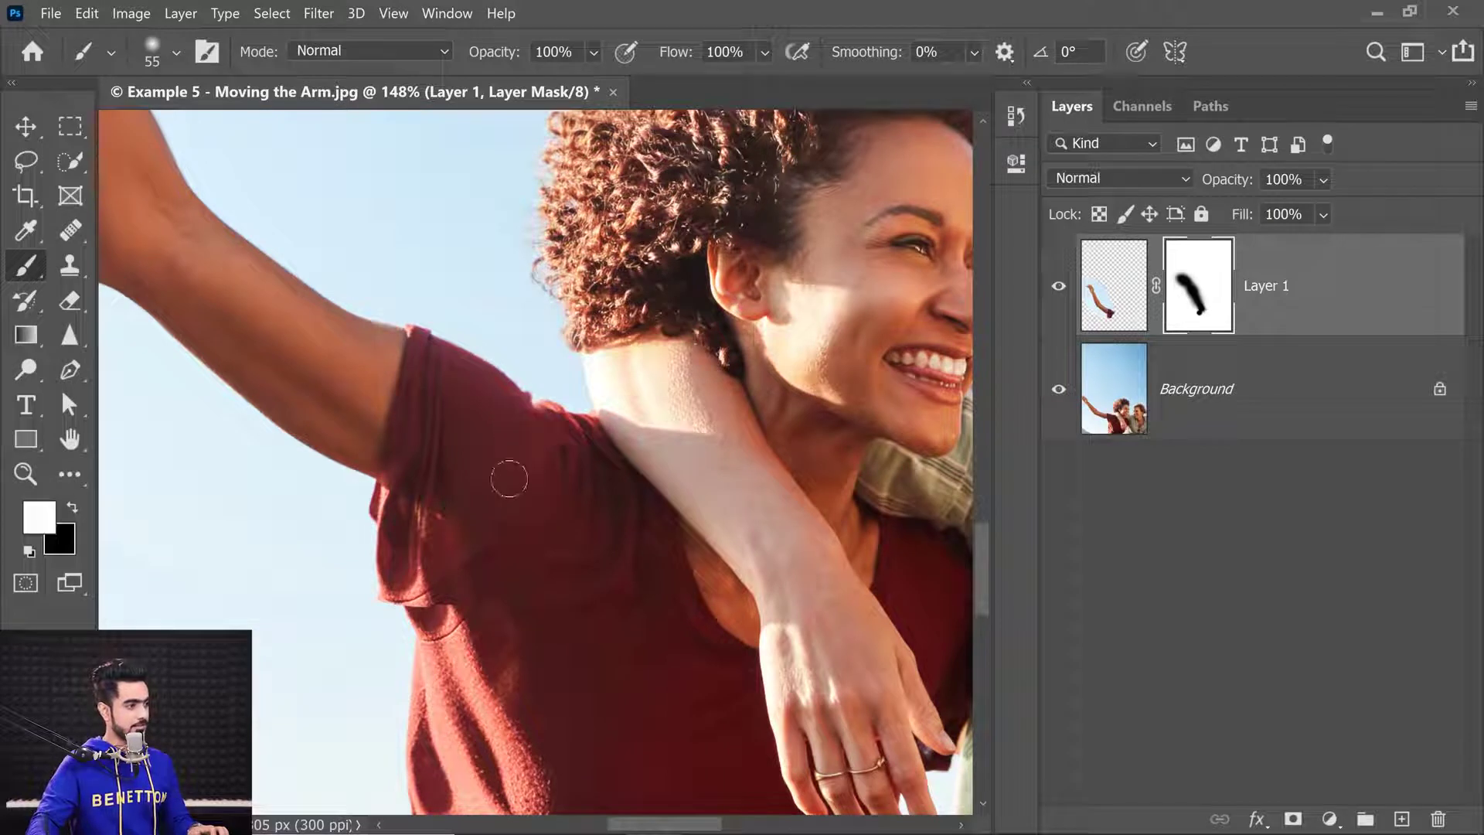
pyautogui.moveTo(559, 540)
pyautogui.mouseDown()
pyautogui.moveTo(571, 577)
pyautogui.moveTo(331, 618)
pyautogui.moveTo(193, 564)
pyautogui.moveTo(124, 564)
pyautogui.mouseUp()
pyautogui.press('x')
pyautogui.press('x')
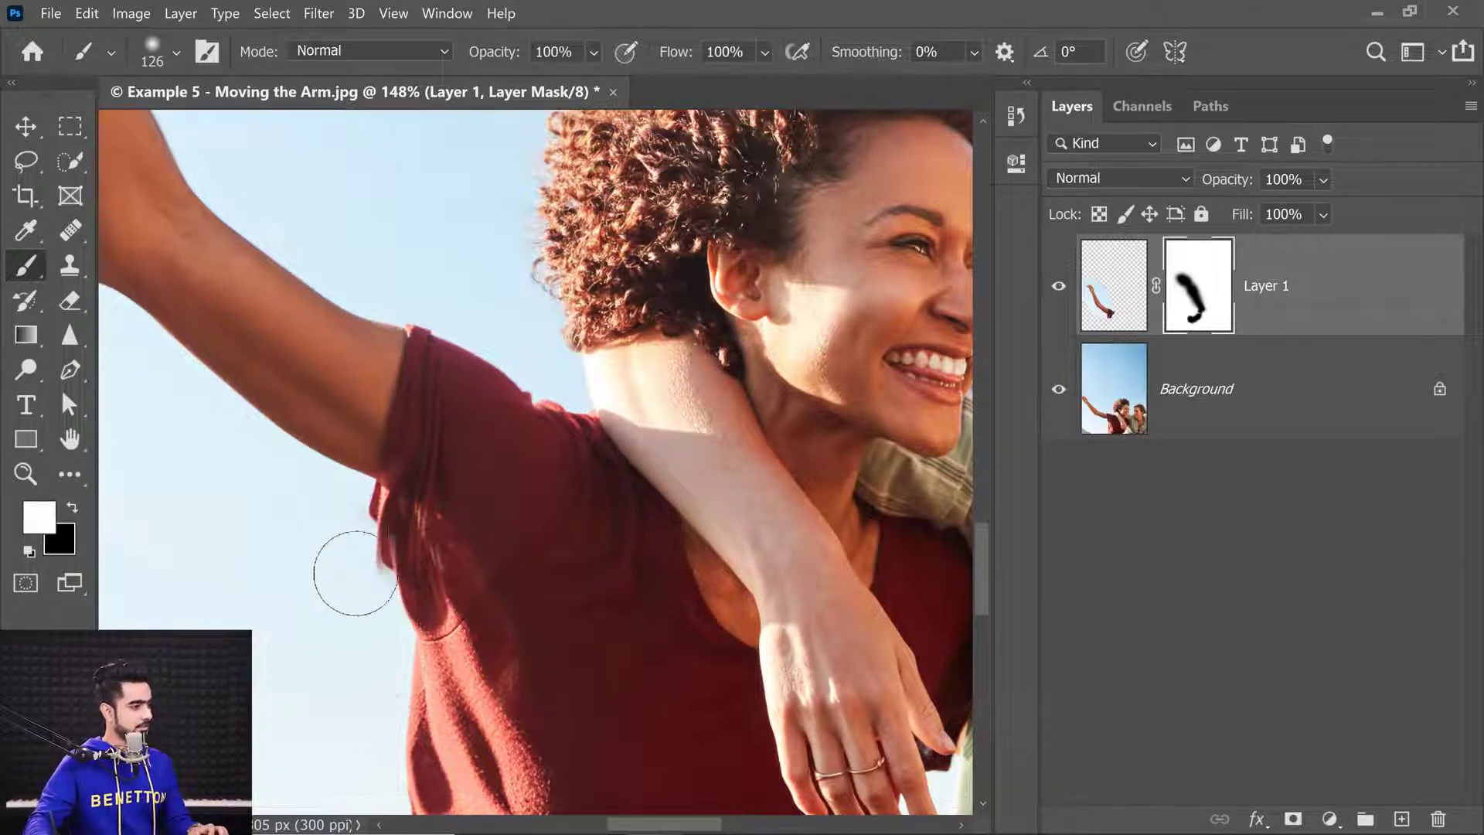
pyautogui.moveTo(348, 570)
pyautogui.mouseDown()
pyautogui.moveTo(464, 547)
pyautogui.moveTo(422, 599)
pyautogui.mouseUp()
pyautogui.press('x')
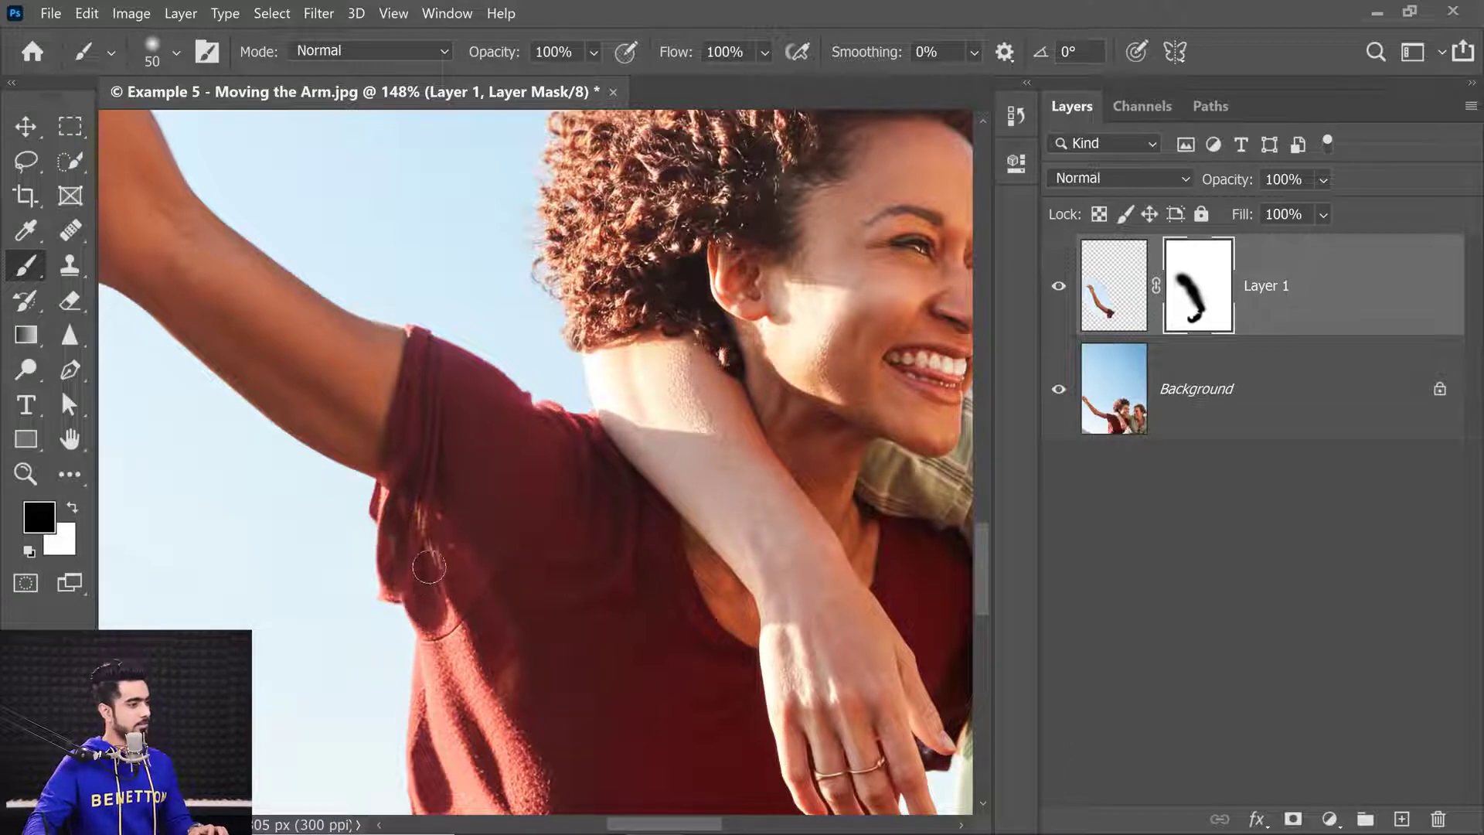
pyautogui.press('x')
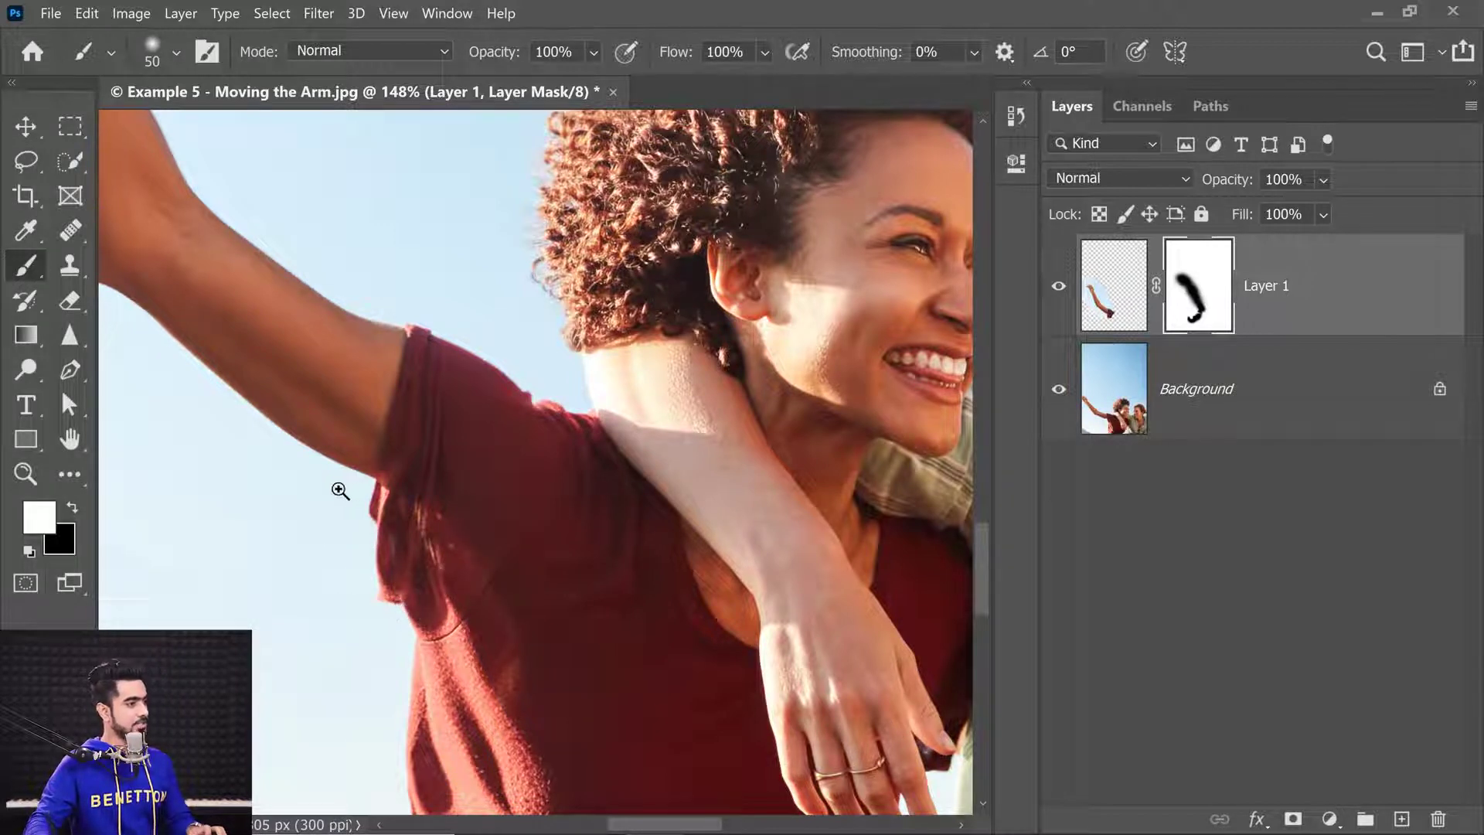
pyautogui.scroll(-5, 340, 490)
pyautogui.scroll(3, 259, 345)
pyautogui.moveTo(258, 345); pyautogui.dragTo(563, 552)
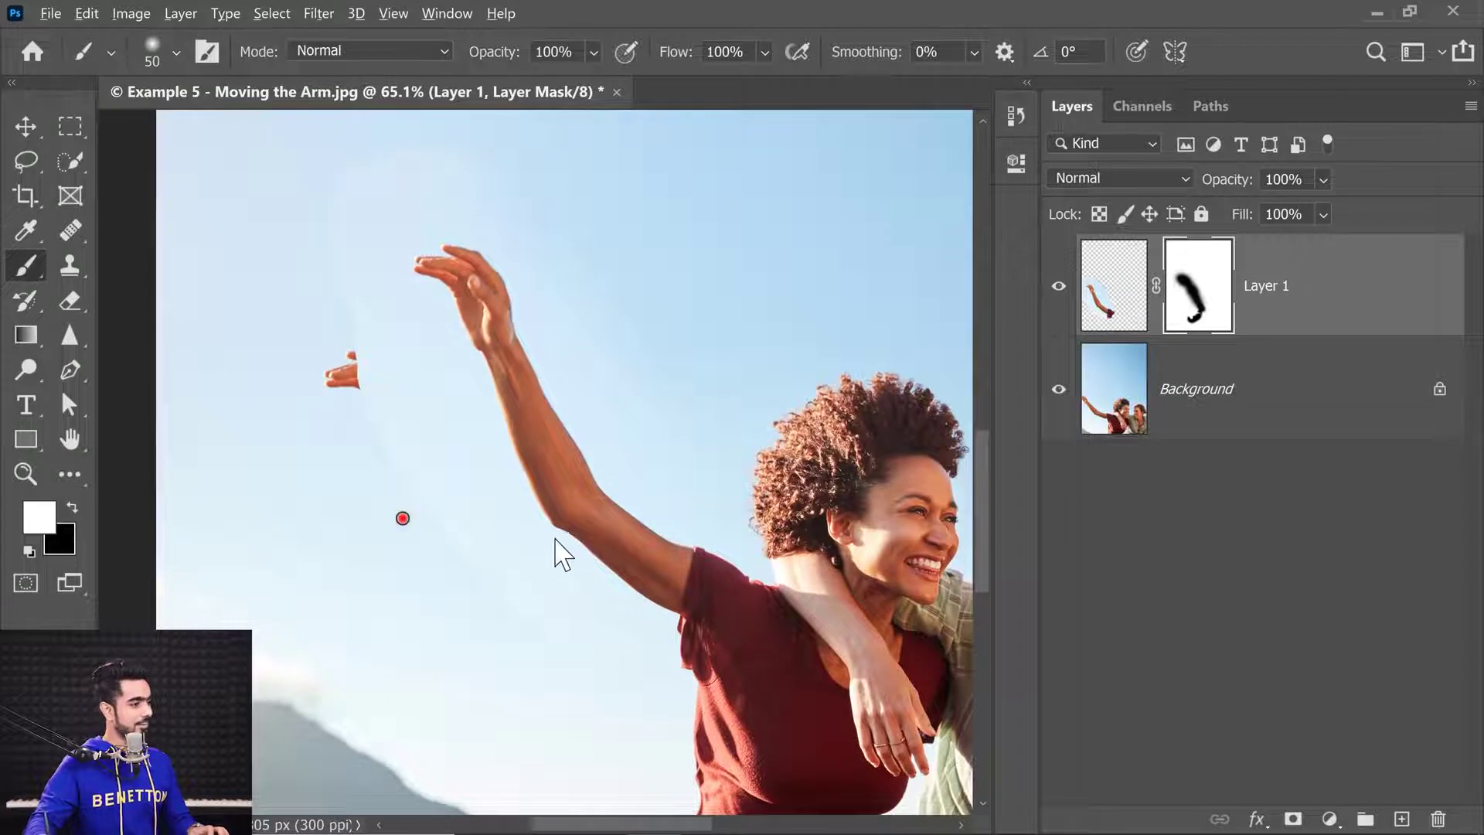
pyautogui.press('x')
pyautogui.moveTo(364, 556)
pyautogui.mouseDown()
pyautogui.moveTo(414, 541)
pyautogui.moveTo(457, 613)
pyautogui.mouseUp()
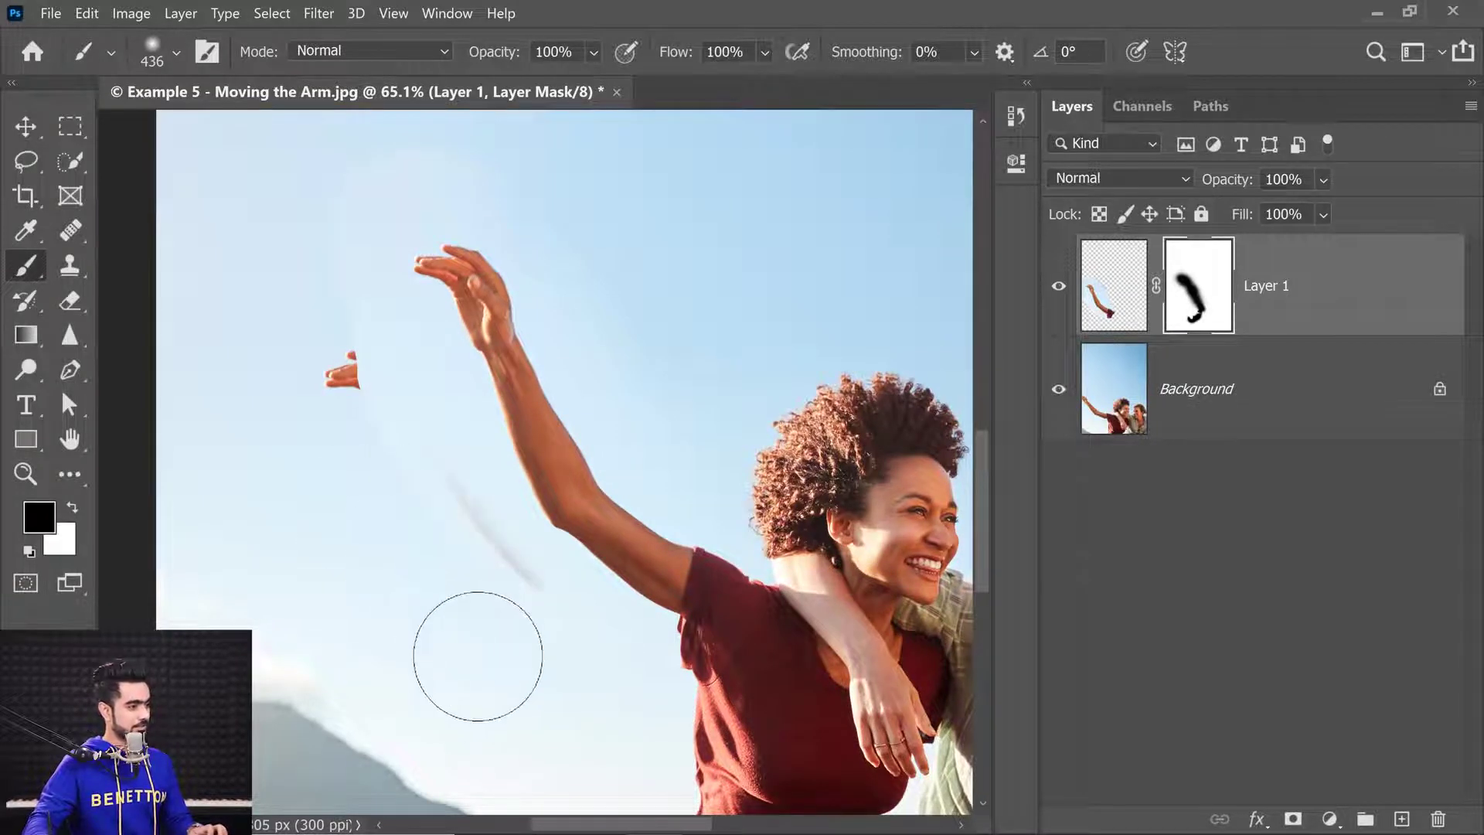
pyautogui.hotkey('ctrl', 'z')
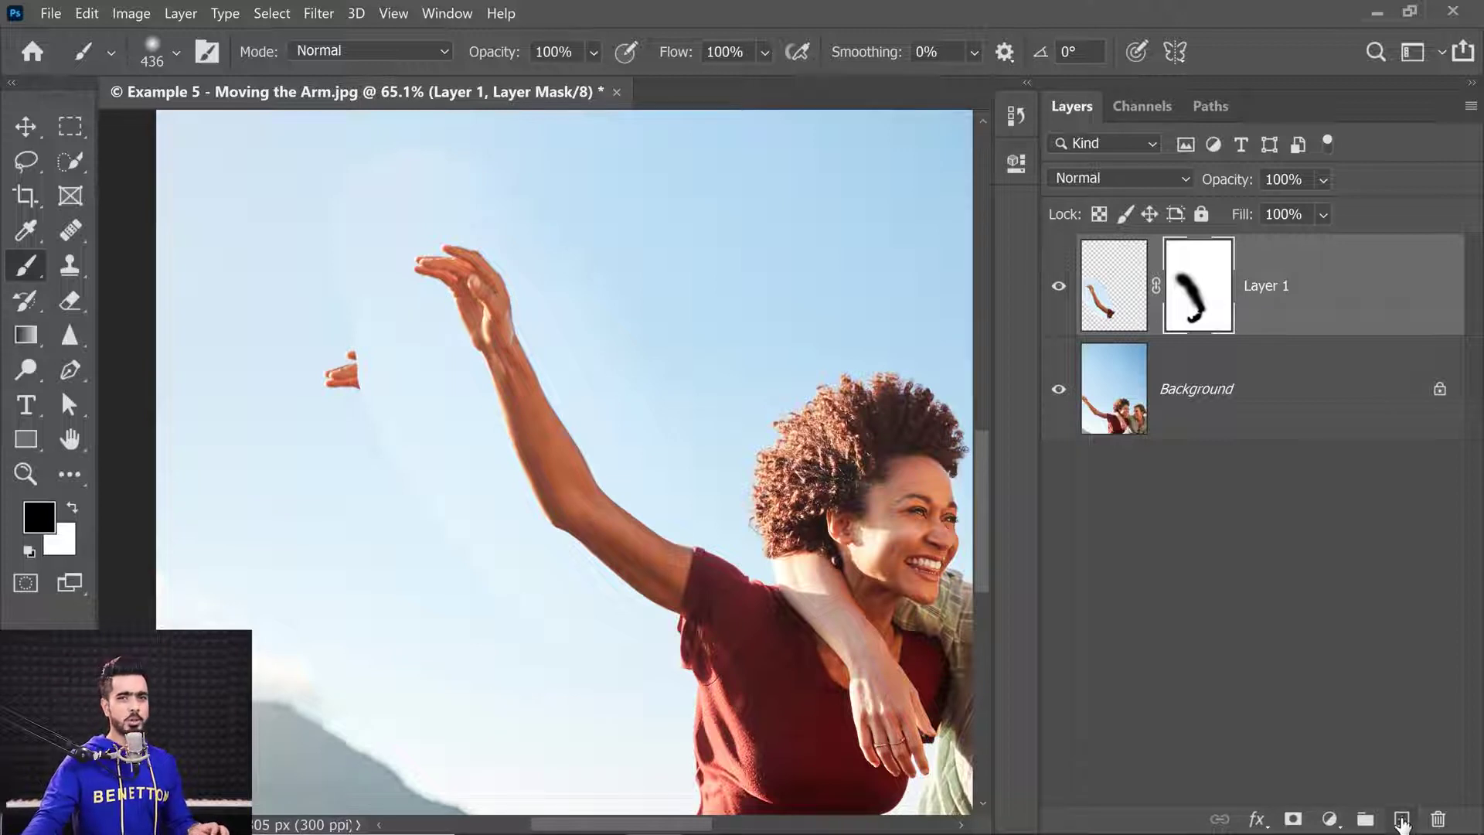
# Create Layer 2 on top and stamp a merged copy of all visible layers into it.
pyautogui.click(1401, 820)
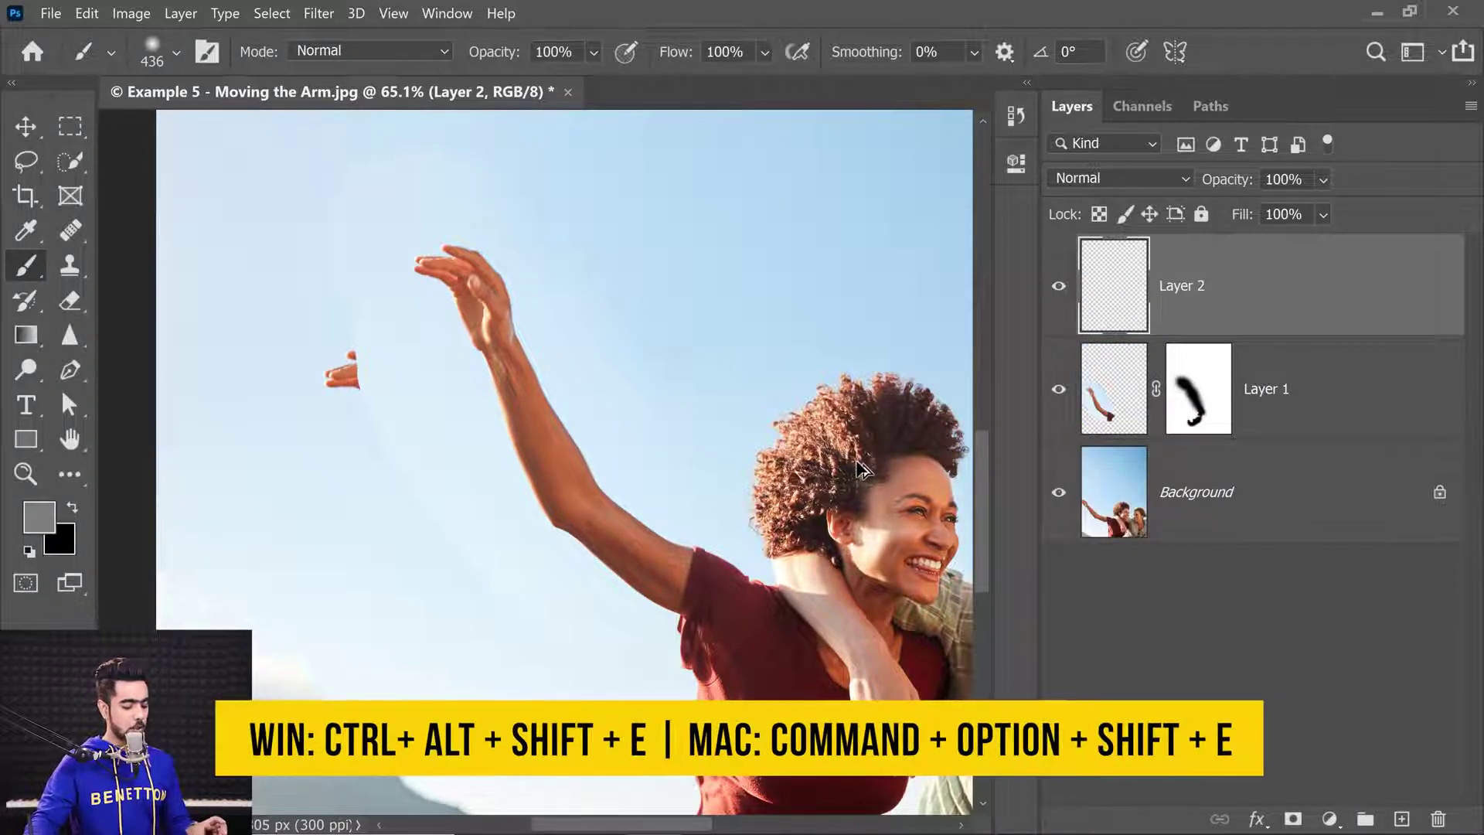
pyautogui.hotkey('ctrl', 'alt', 'shift', 'e')
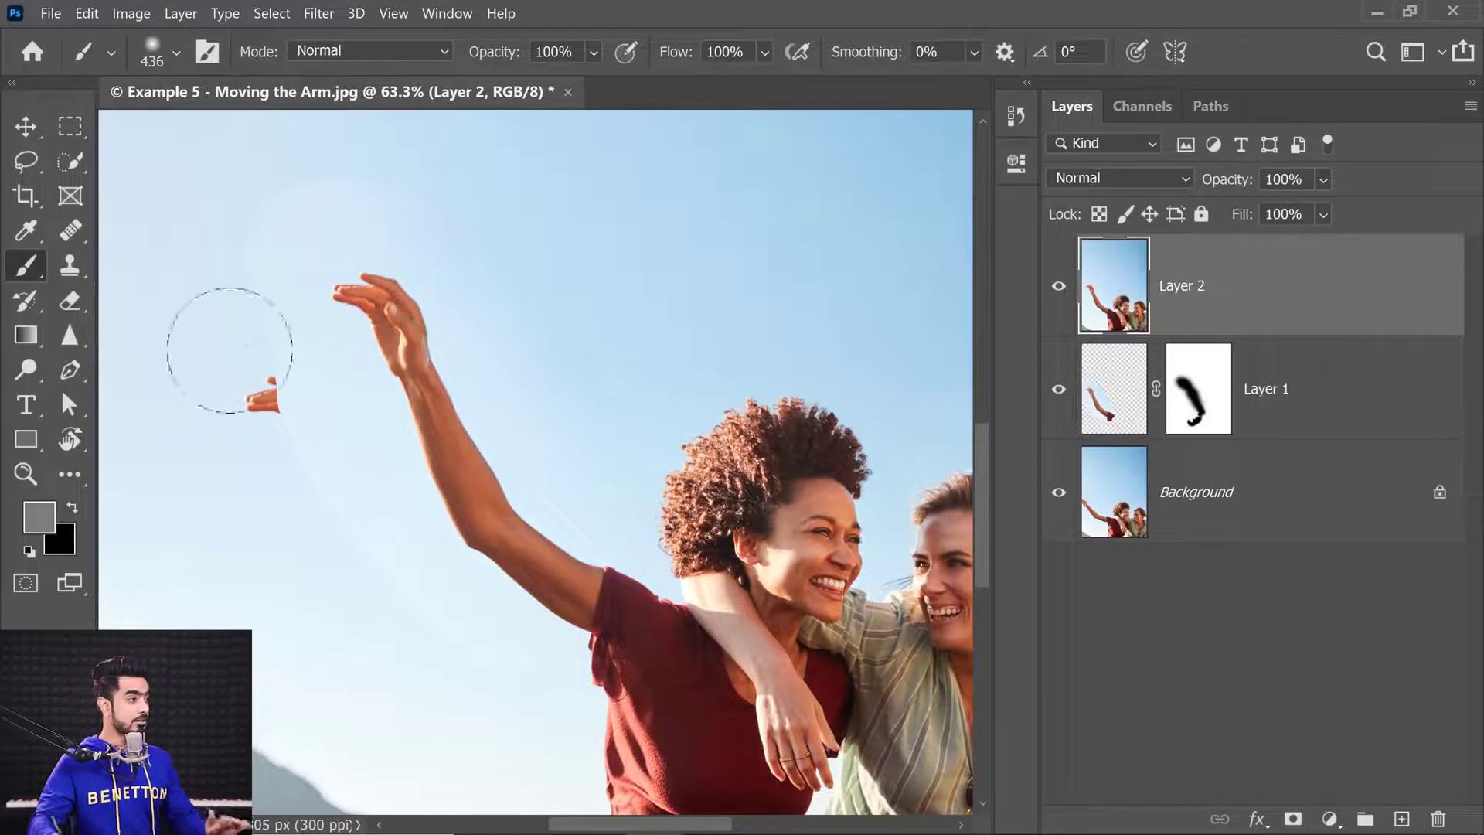
pyautogui.click(70, 230)
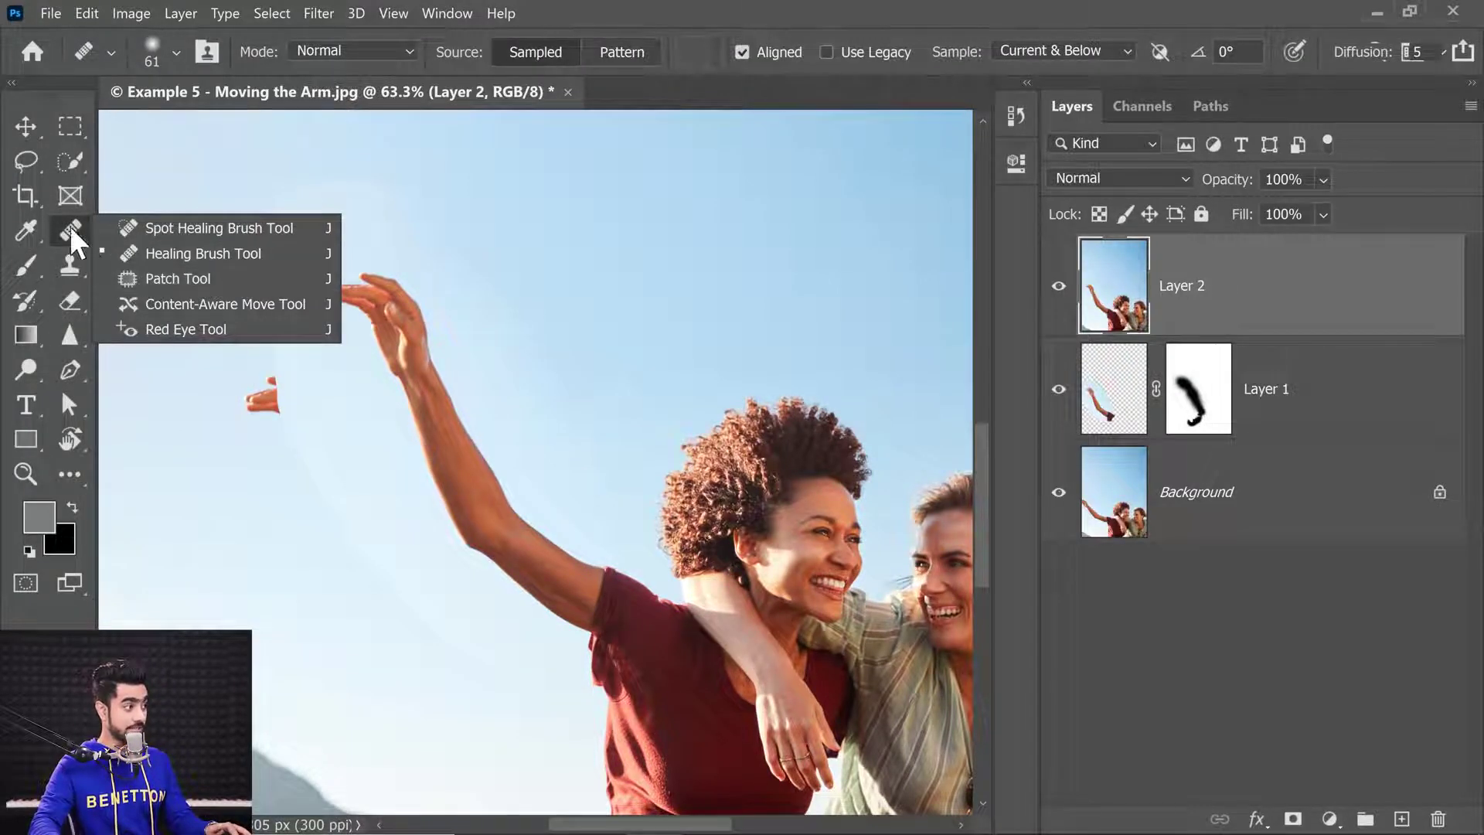
# Patch the leftover hand fragment above the raised hand with clean sky using the Patch Tool.
pyautogui.click(142, 278)
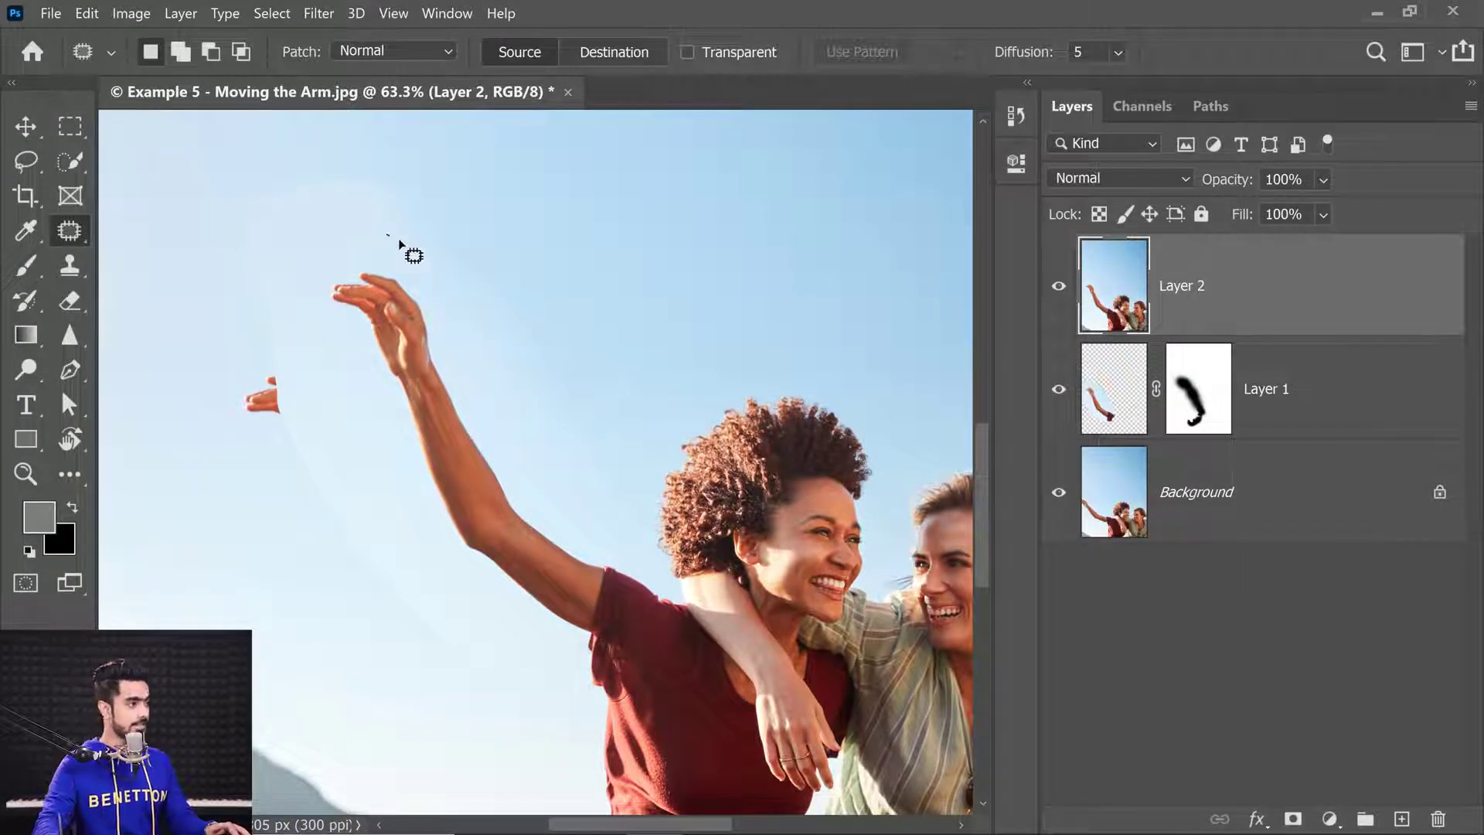
pyautogui.moveTo(457, 200)
pyautogui.mouseDown()
pyautogui.moveTo(372, 151)
pyautogui.moveTo(287, 160)
pyautogui.moveTo(252, 189)
pyautogui.moveTo(318, 231)
pyautogui.moveTo(397, 239)
pyautogui.mouseUp()
pyautogui.scroll(5, 378, 344)
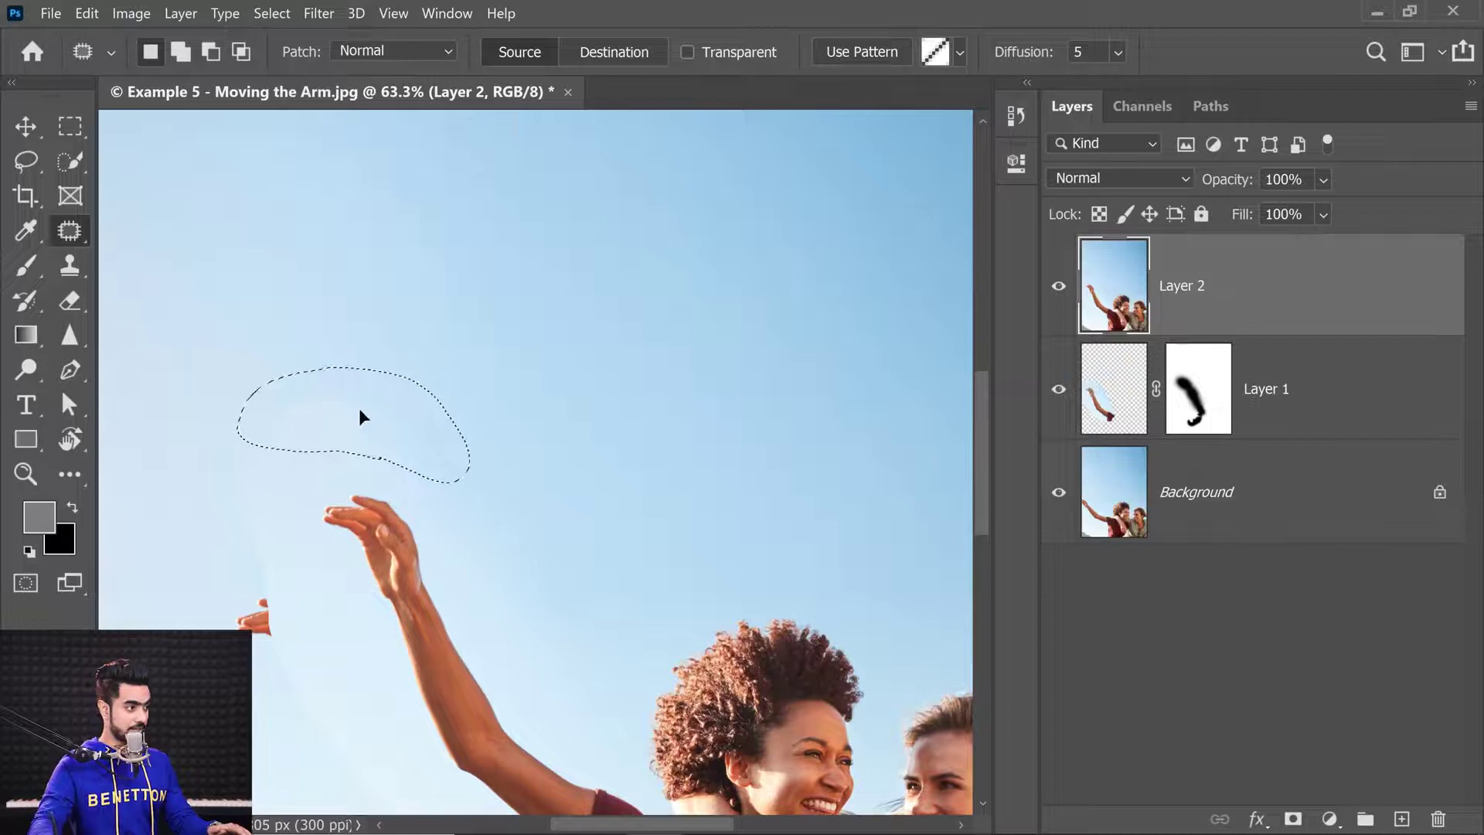
pyautogui.moveTo(359, 417); pyautogui.dragTo(387, 295)
pyautogui.hotkey('ctrl', 'd')
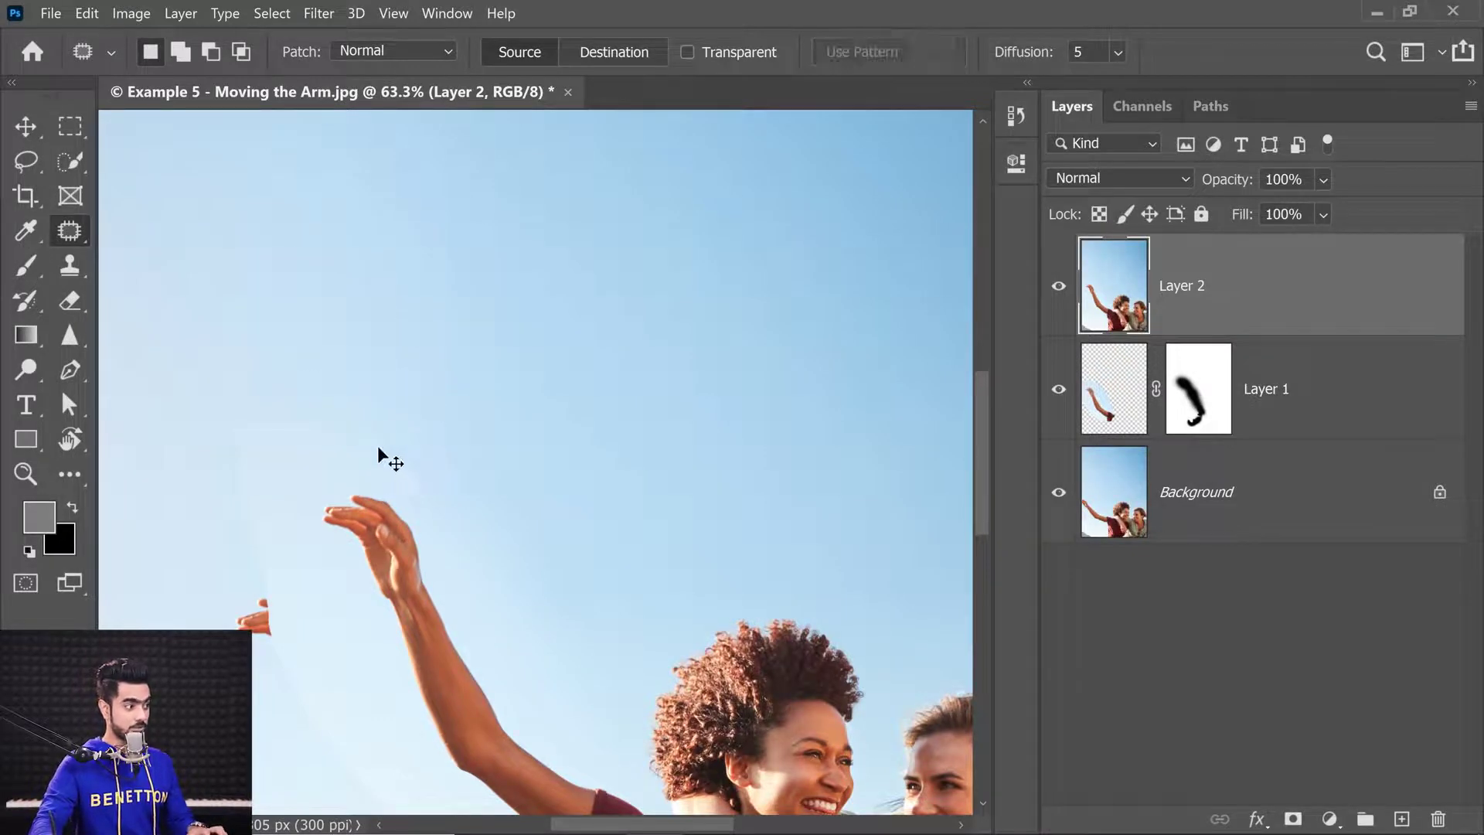
# Patch the light halo along the raised arm with nearby clean sky and deselect.
pyautogui.moveTo(305, 462); pyautogui.dragTo(284, 403)
pyautogui.click(338, 411)
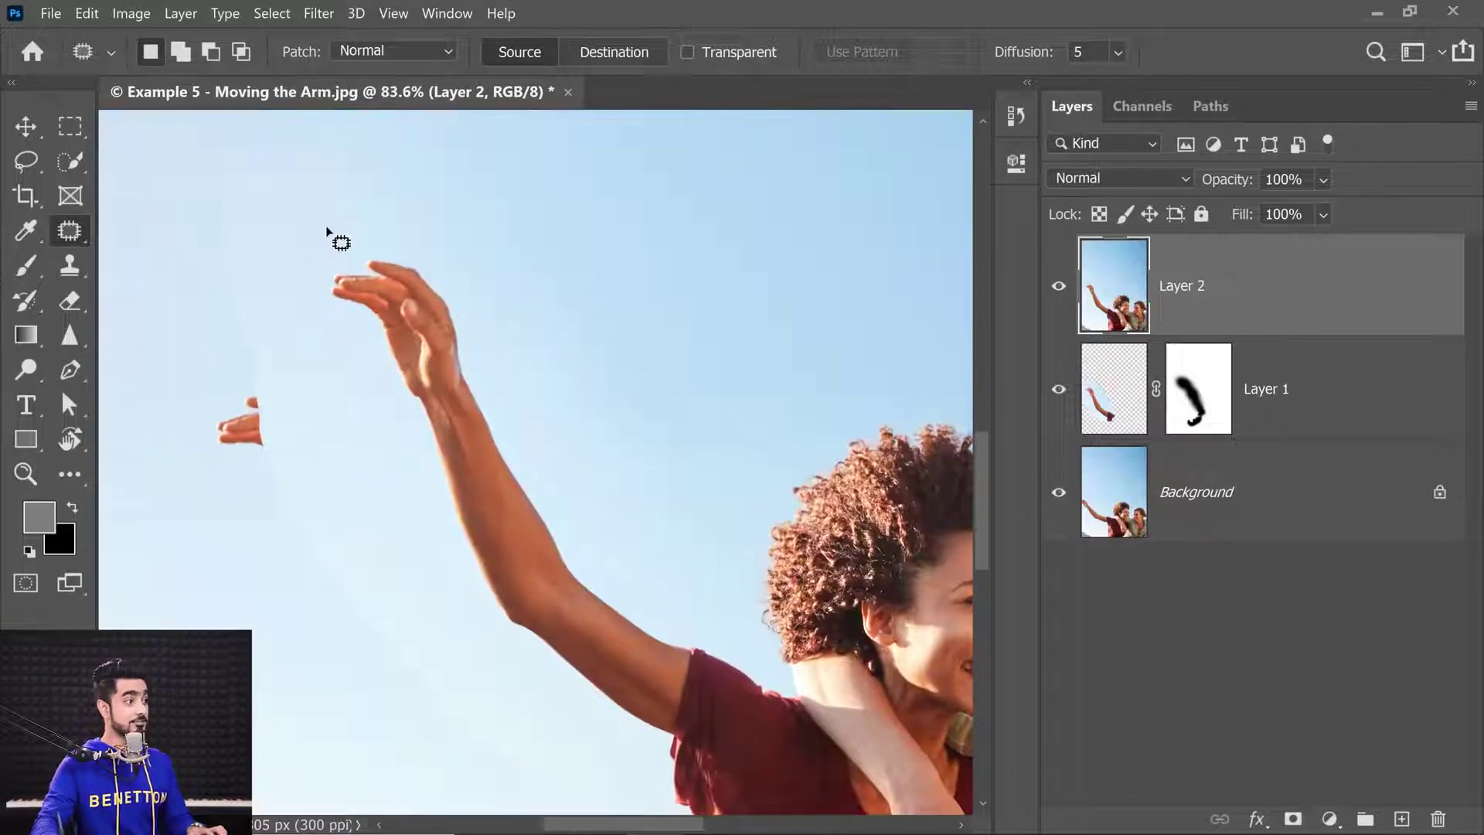
pyautogui.moveTo(341, 448)
pyautogui.mouseDown()
pyautogui.moveTo(437, 643)
pyautogui.moveTo(530, 729)
pyautogui.mouseUp()
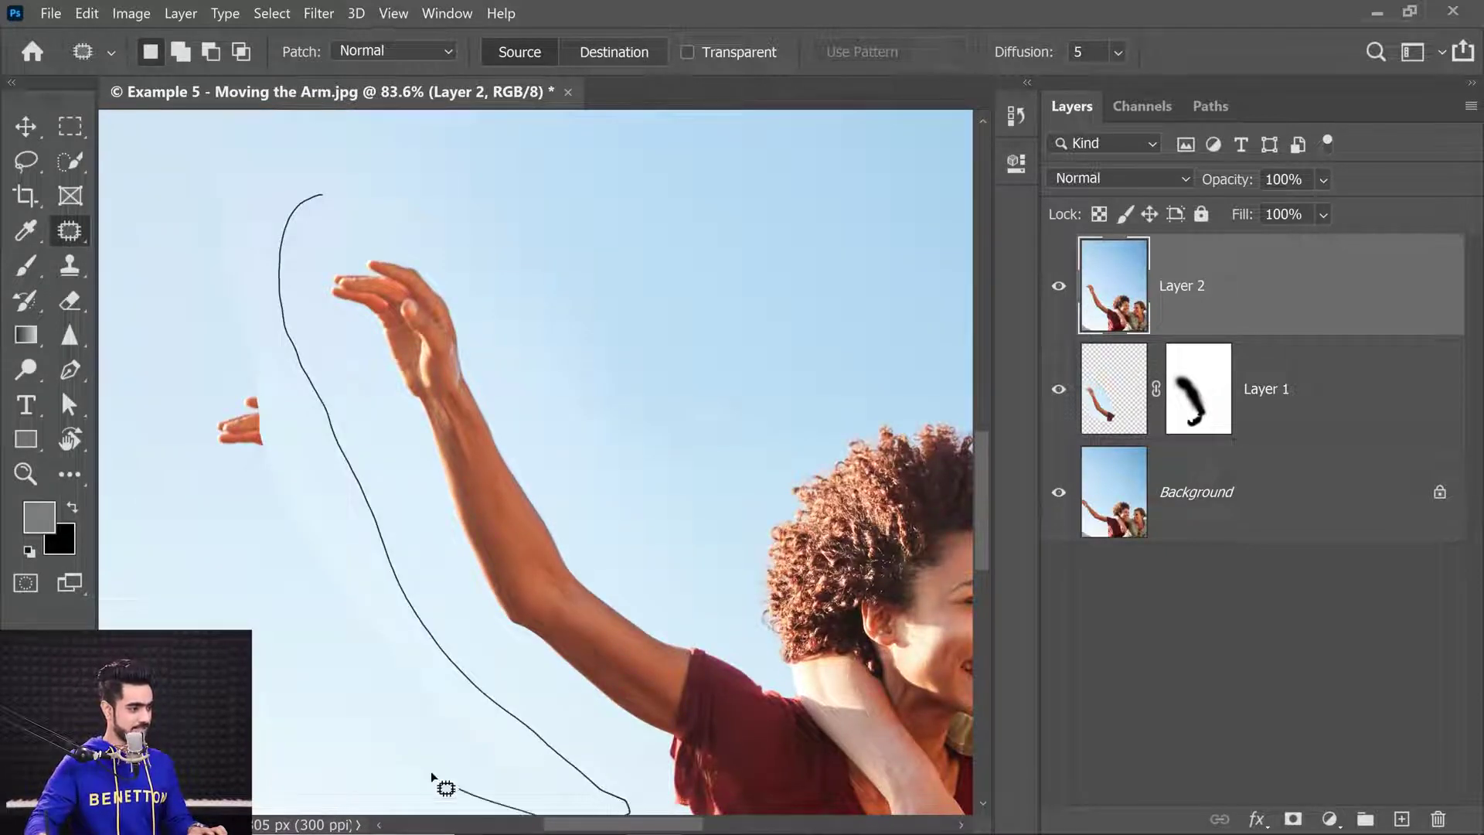
pyautogui.moveTo(335, 641)
pyautogui.mouseDown()
pyautogui.moveTo(187, 426)
pyautogui.moveTo(187, 231)
pyautogui.moveTo(231, 152)
pyautogui.moveTo(327, 145)
pyautogui.moveTo(293, 137)
pyautogui.mouseUp()
pyautogui.moveTo(354, 336); pyautogui.dragTo(312, 401)
pyautogui.scroll(-3, 364, 322)
pyautogui.scroll(1, 387, 341)
pyautogui.hotkey('ctrl', 'd')
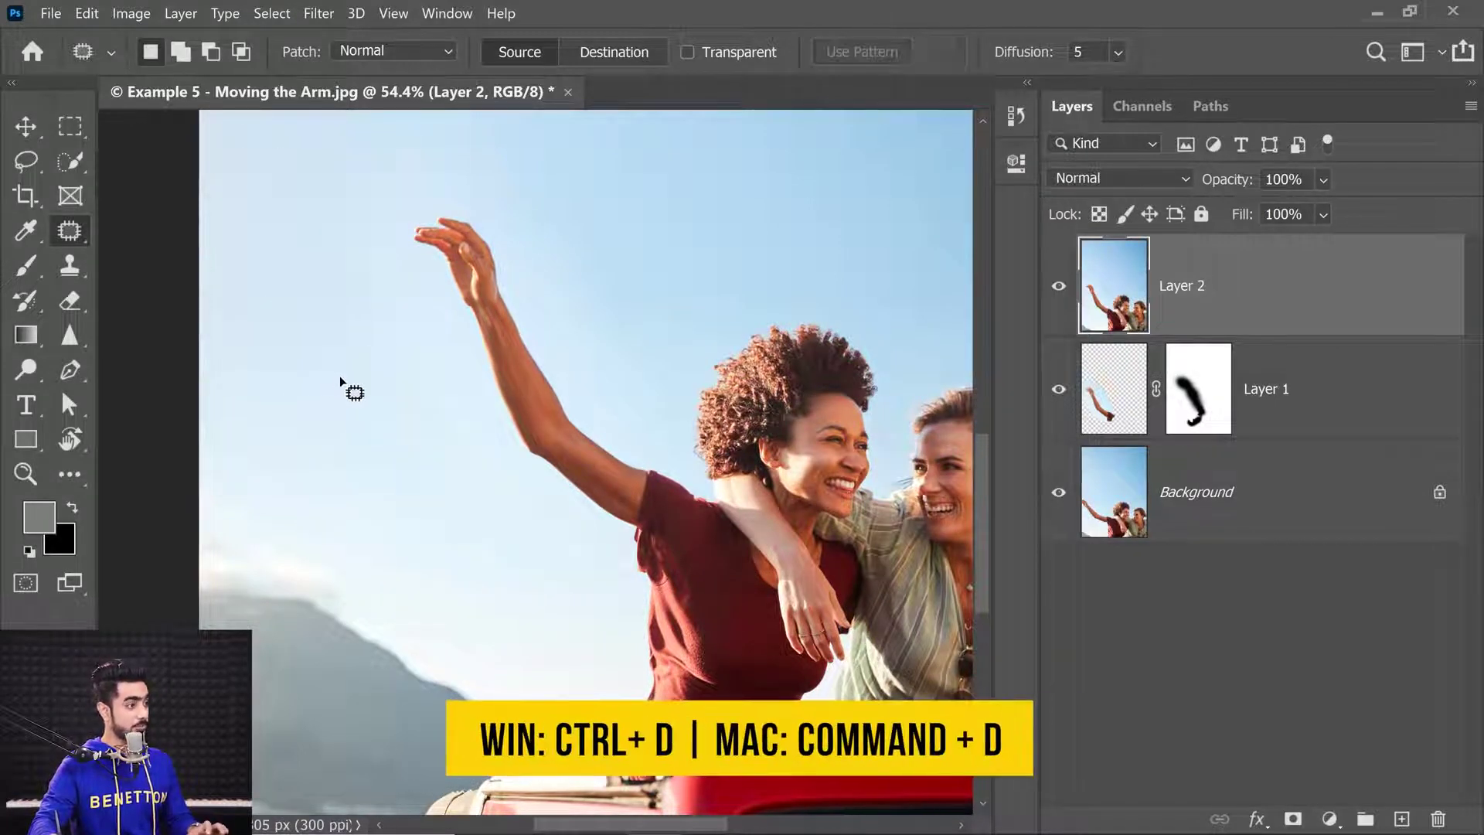
pyautogui.scroll(-3, 487, 232)
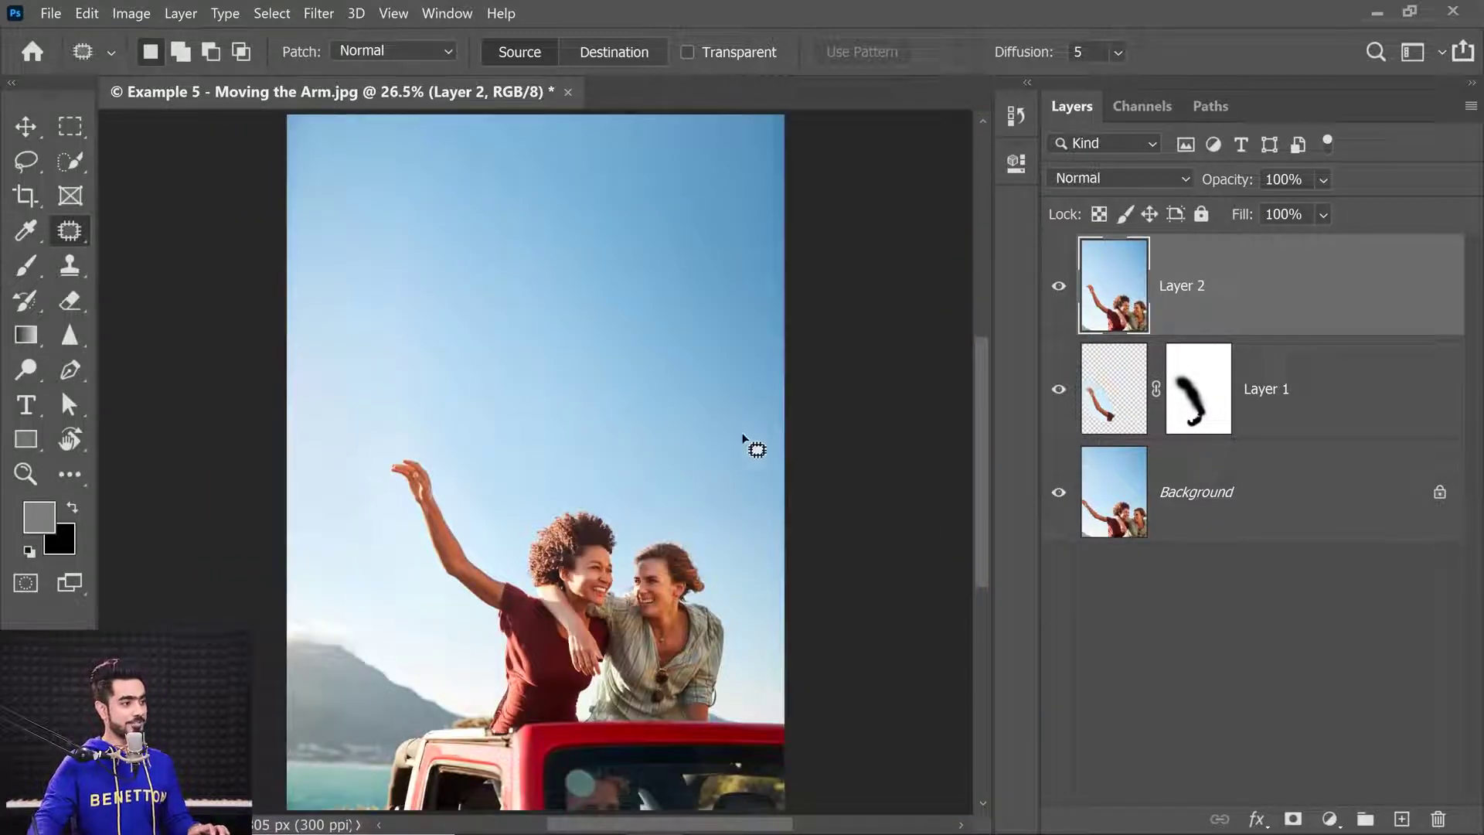
# Toggle the edit layers' visibility repeatedly to compare the raised arm with the original photo.
pyautogui.keyDown('alt'); pyautogui.click(1058, 494); pyautogui.keyUp('alt')
pyautogui.keyDown('alt'); pyautogui.click(1059, 495); pyautogui.keyUp('alt')
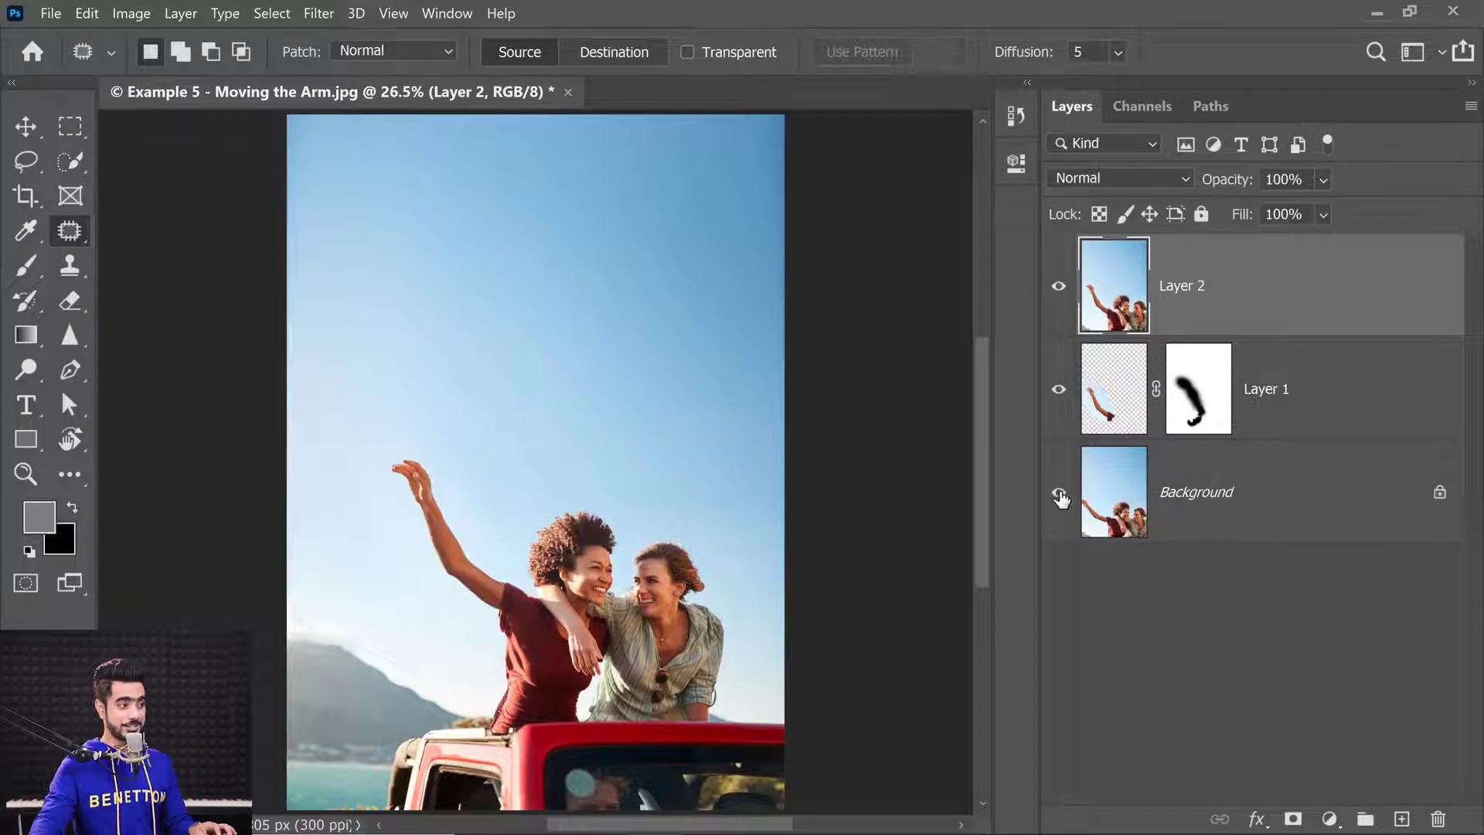
pyautogui.keyDown('alt'); pyautogui.click(1059, 494); pyautogui.keyUp('alt')
pyautogui.keyDown('alt'); pyautogui.click(1058, 494); pyautogui.keyUp('alt')
pyautogui.keyDown('alt'); pyautogui.click(1059, 495); pyautogui.keyUp('alt')
pyautogui.keyDown('alt'); pyautogui.click(1059, 495); pyautogui.keyUp('alt')
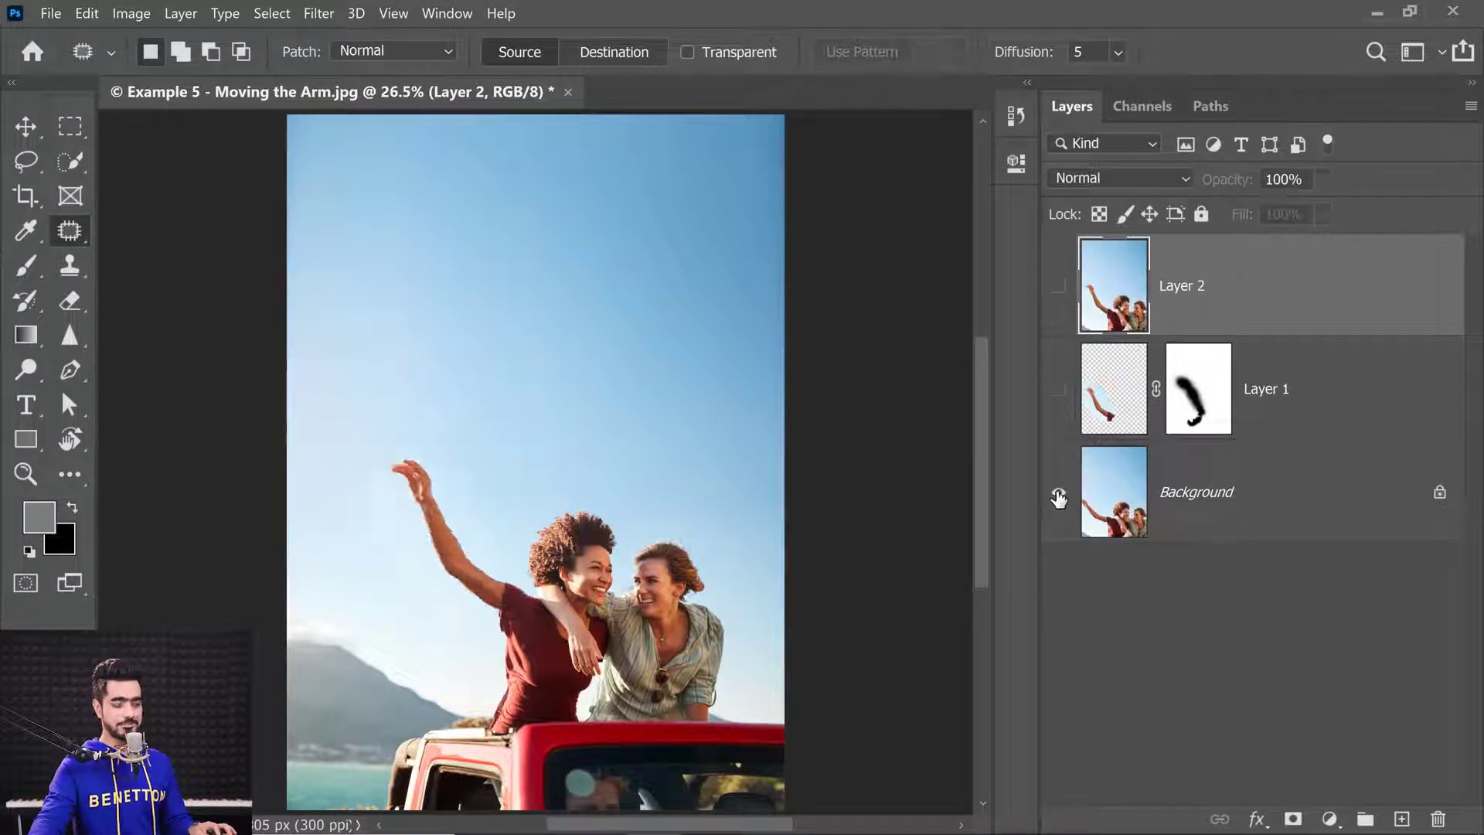
pyautogui.keyDown('alt'); pyautogui.click(1059, 495); pyautogui.keyUp('alt')
pyautogui.keyDown('alt'); pyautogui.click(1058, 494); pyautogui.keyUp('alt')
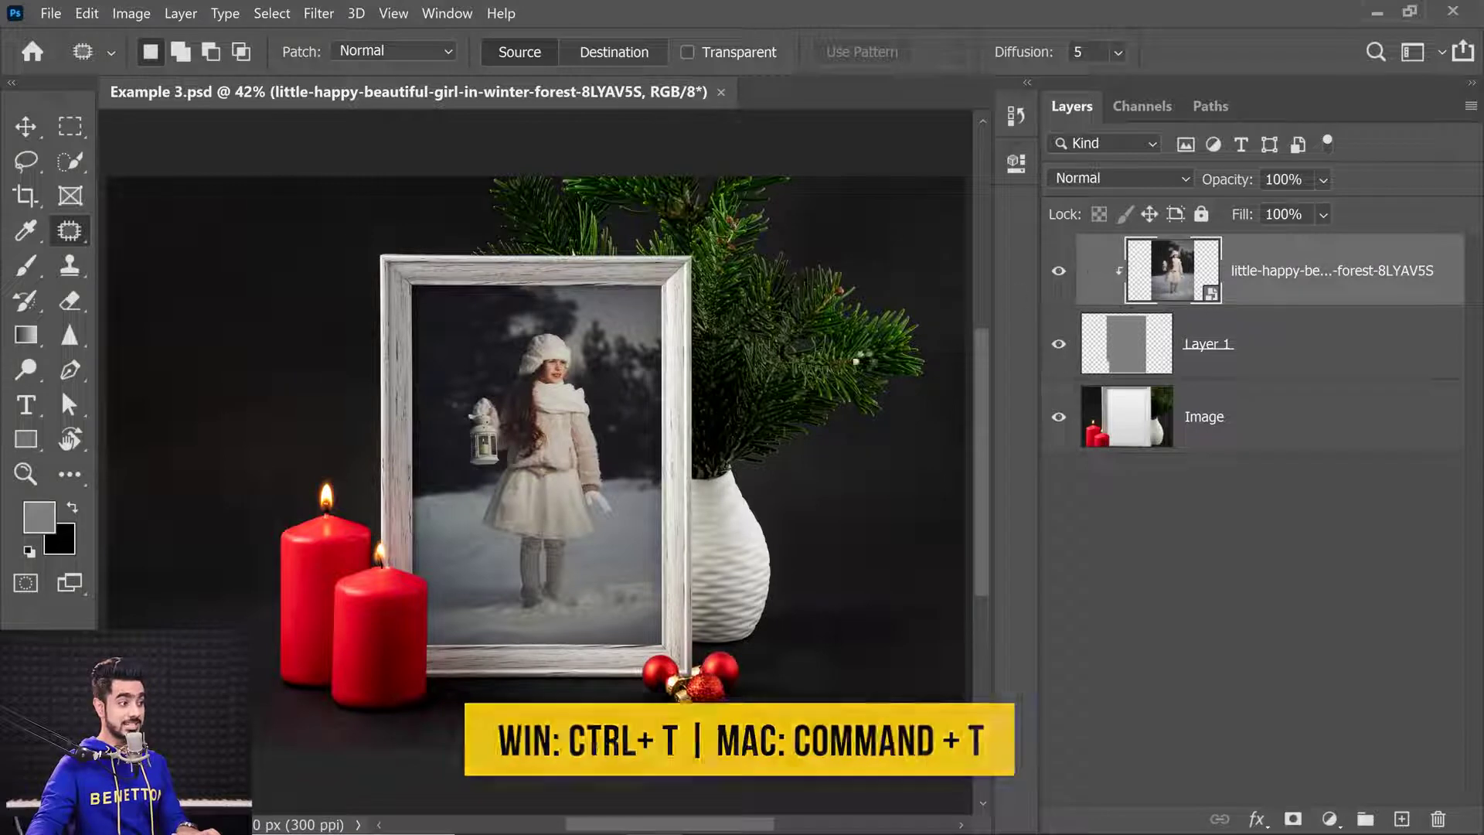
# Free-transform the winter girl photo, trying reference-point positions before settling on the bottom-left corner.
pyautogui.hotkey('ctrl', 't')
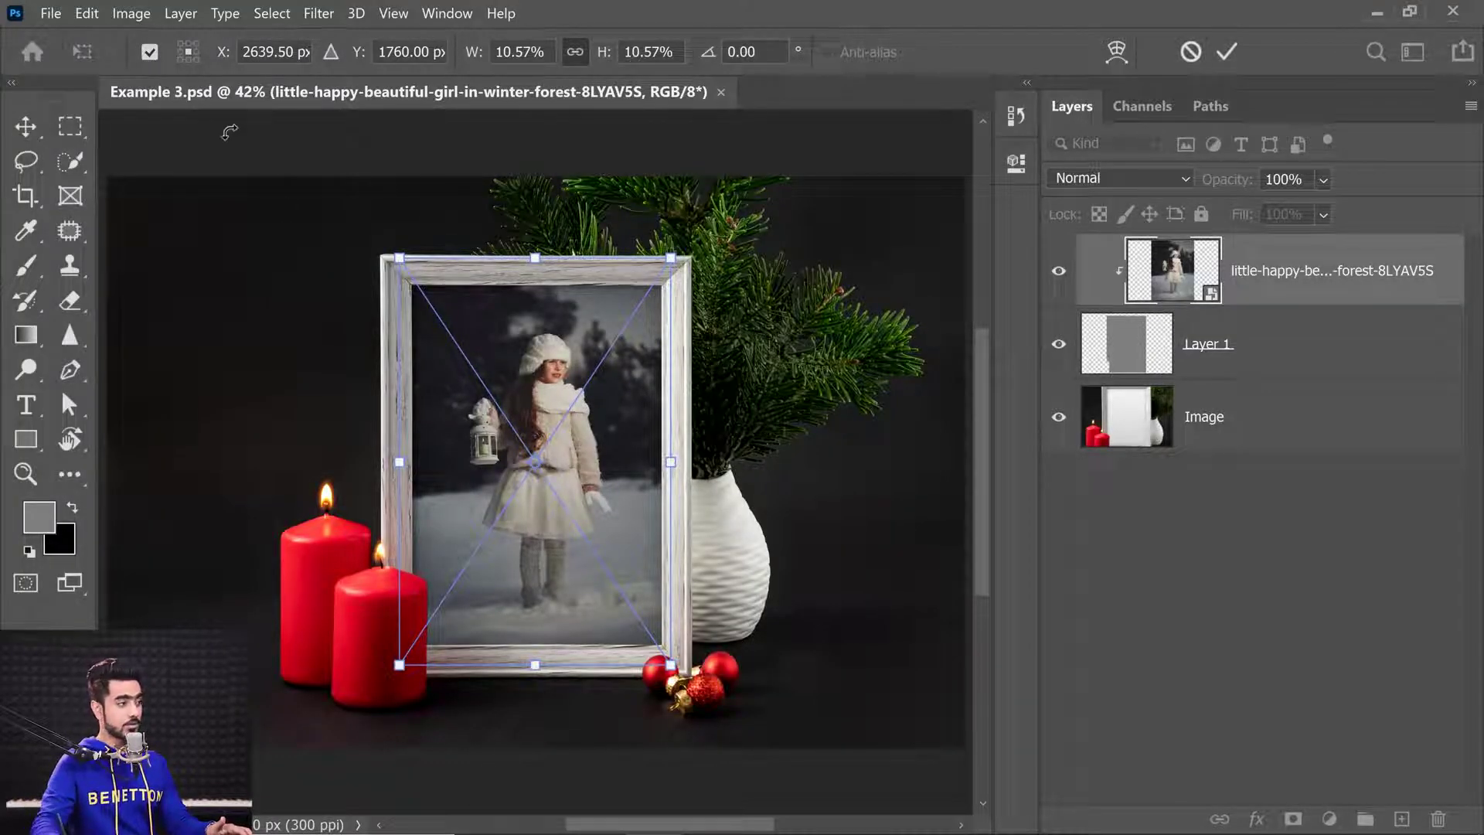
pyautogui.click(180, 45)
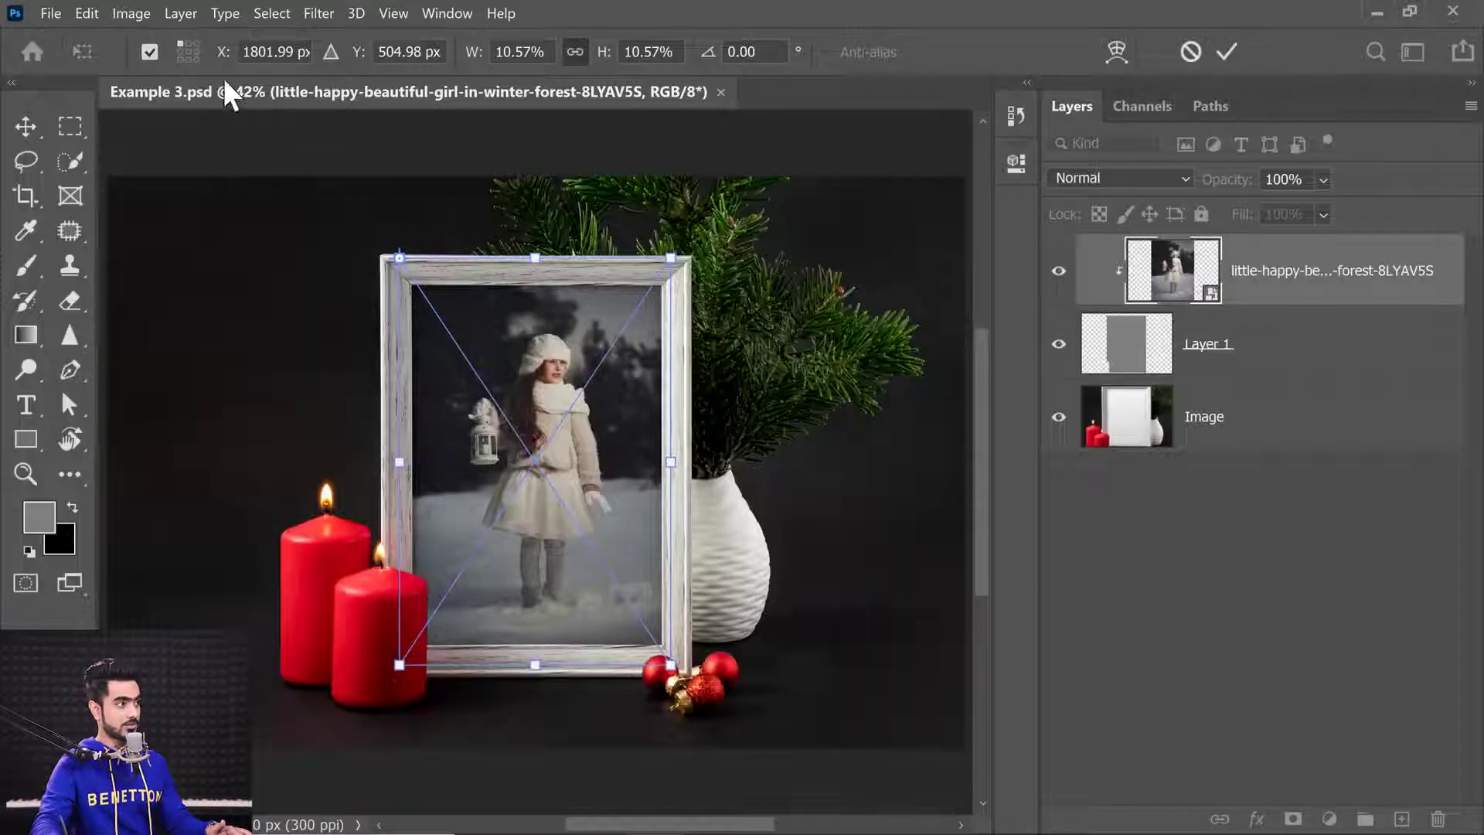
pyautogui.click(193, 44)
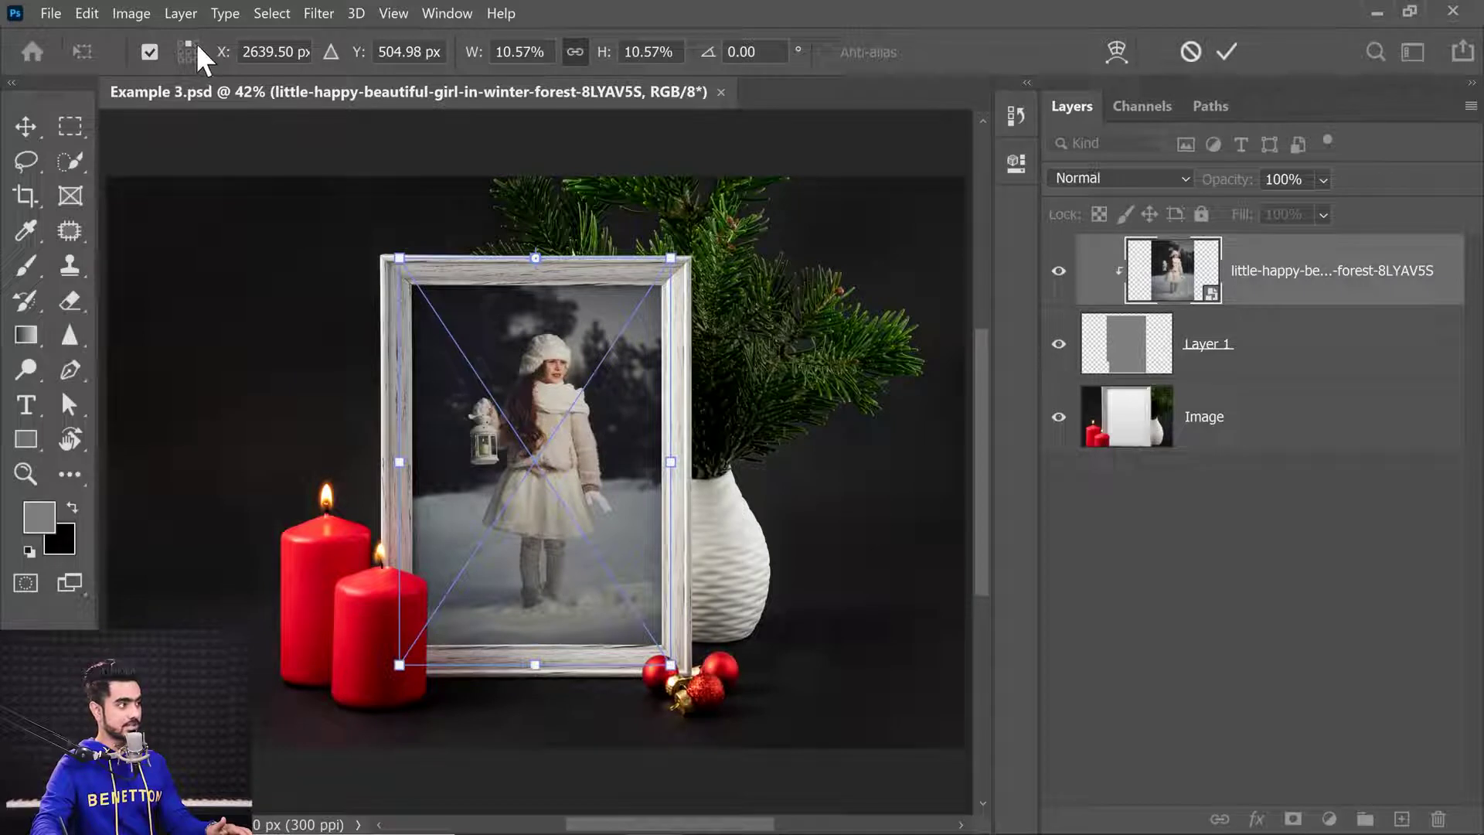
pyautogui.click(196, 43)
pyautogui.click(197, 51)
pyautogui.click(196, 57)
pyautogui.click(188, 58)
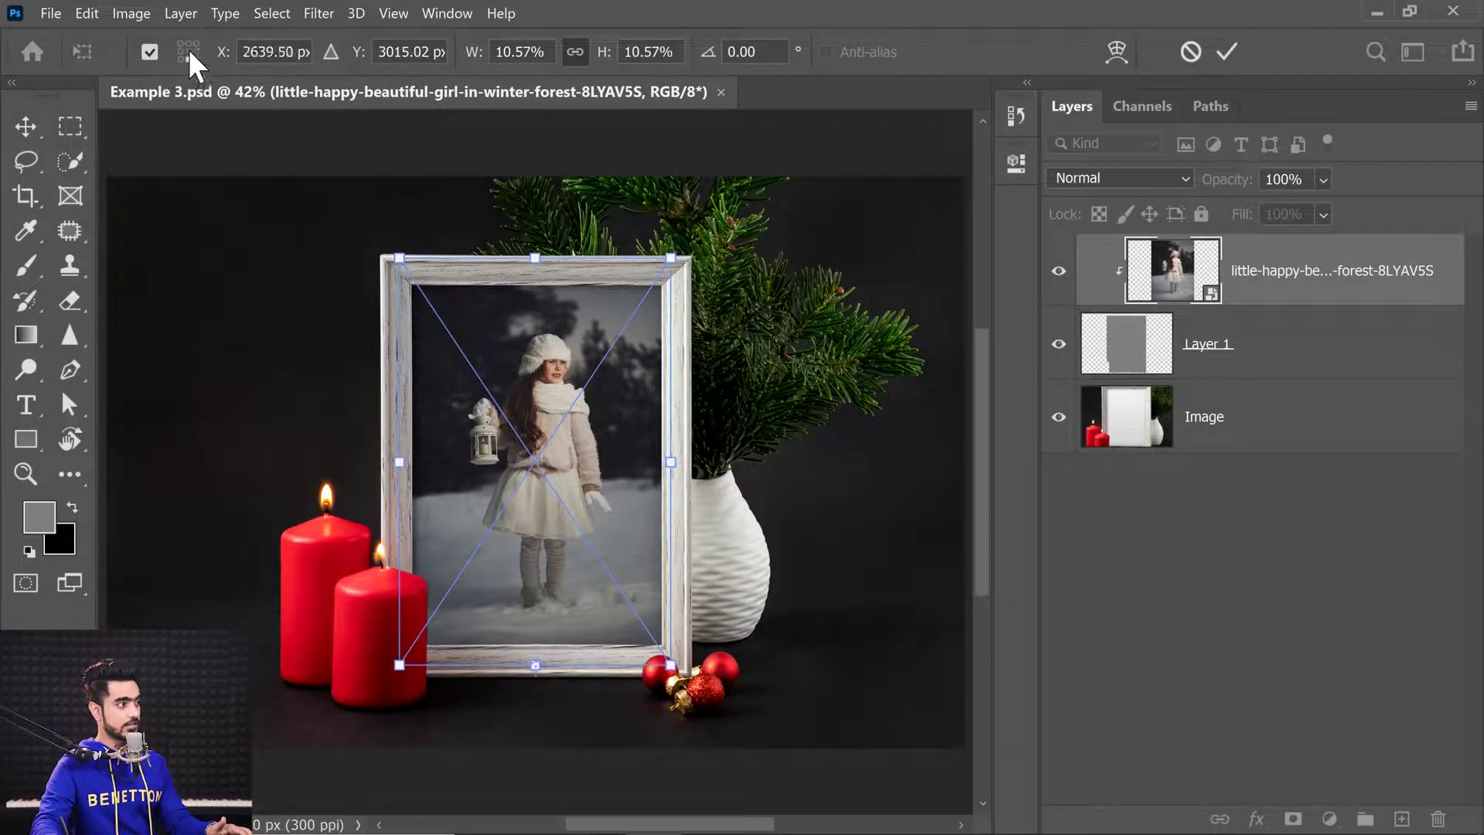
pyautogui.click(188, 51)
pyautogui.click(180, 51)
pyautogui.click(180, 58)
pyautogui.click(185, 58)
pyautogui.click(188, 51)
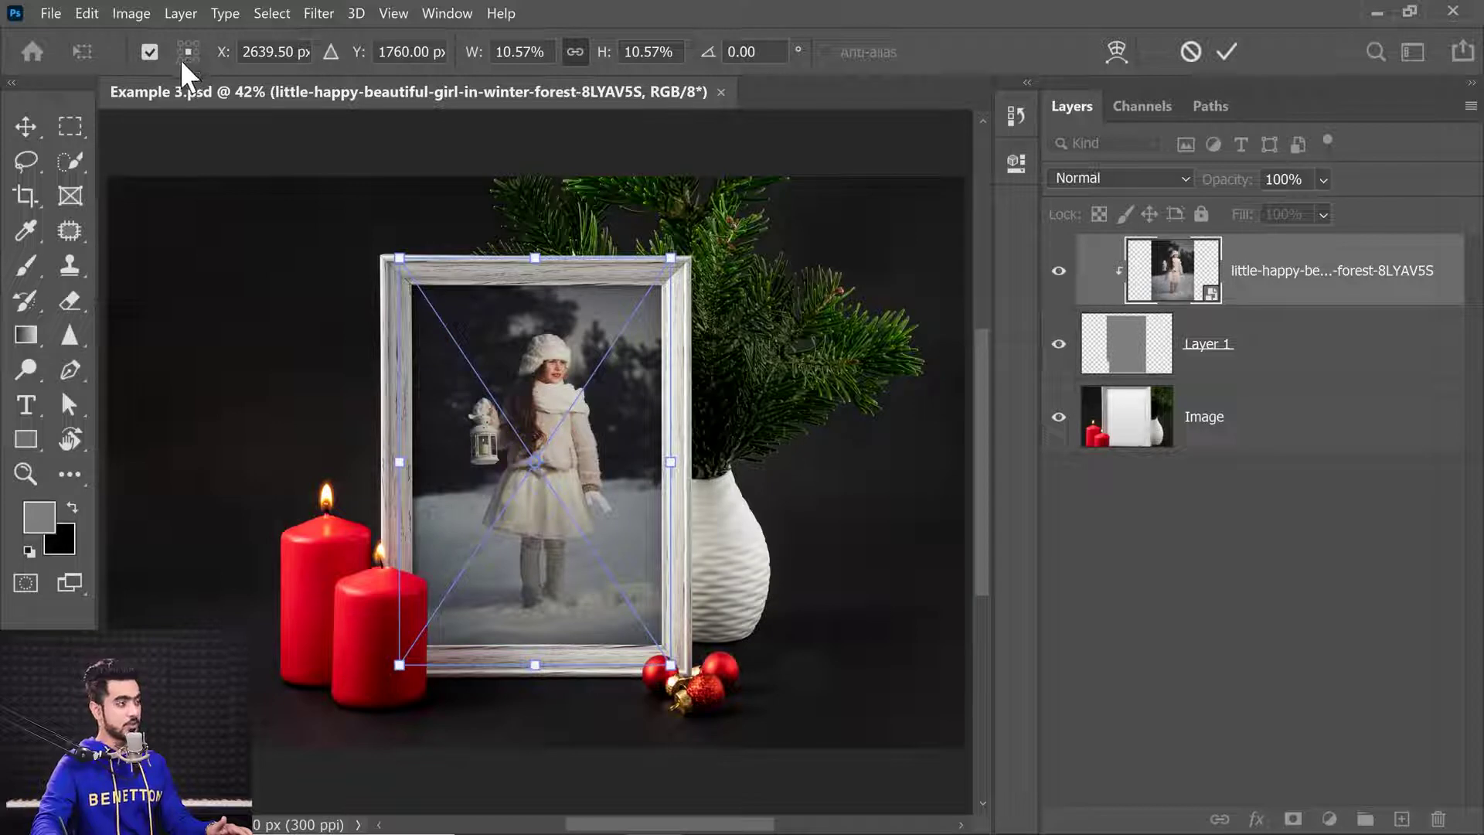
pyautogui.click(181, 59)
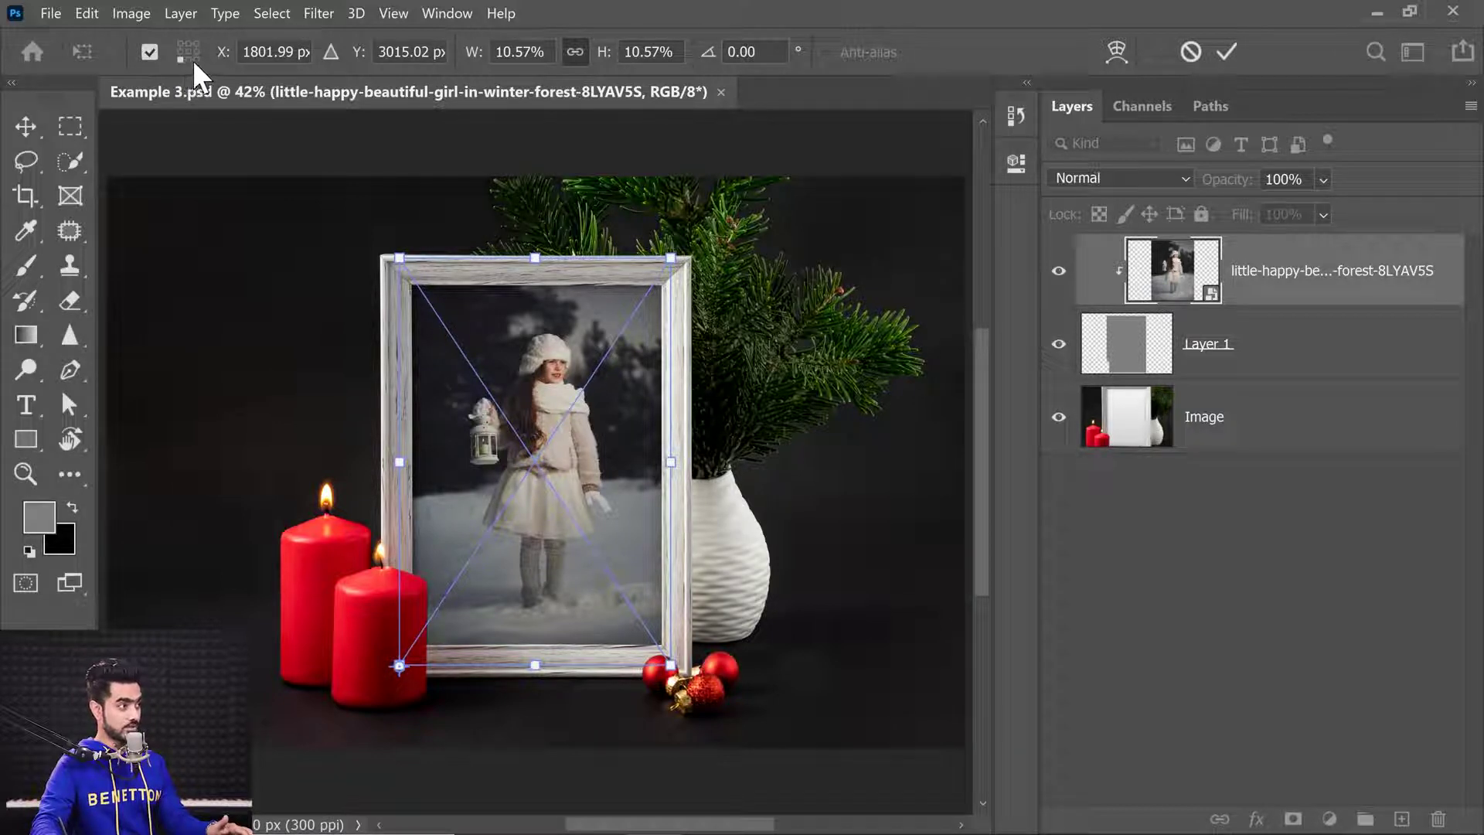
pyautogui.click(189, 60)
pyautogui.click(195, 60)
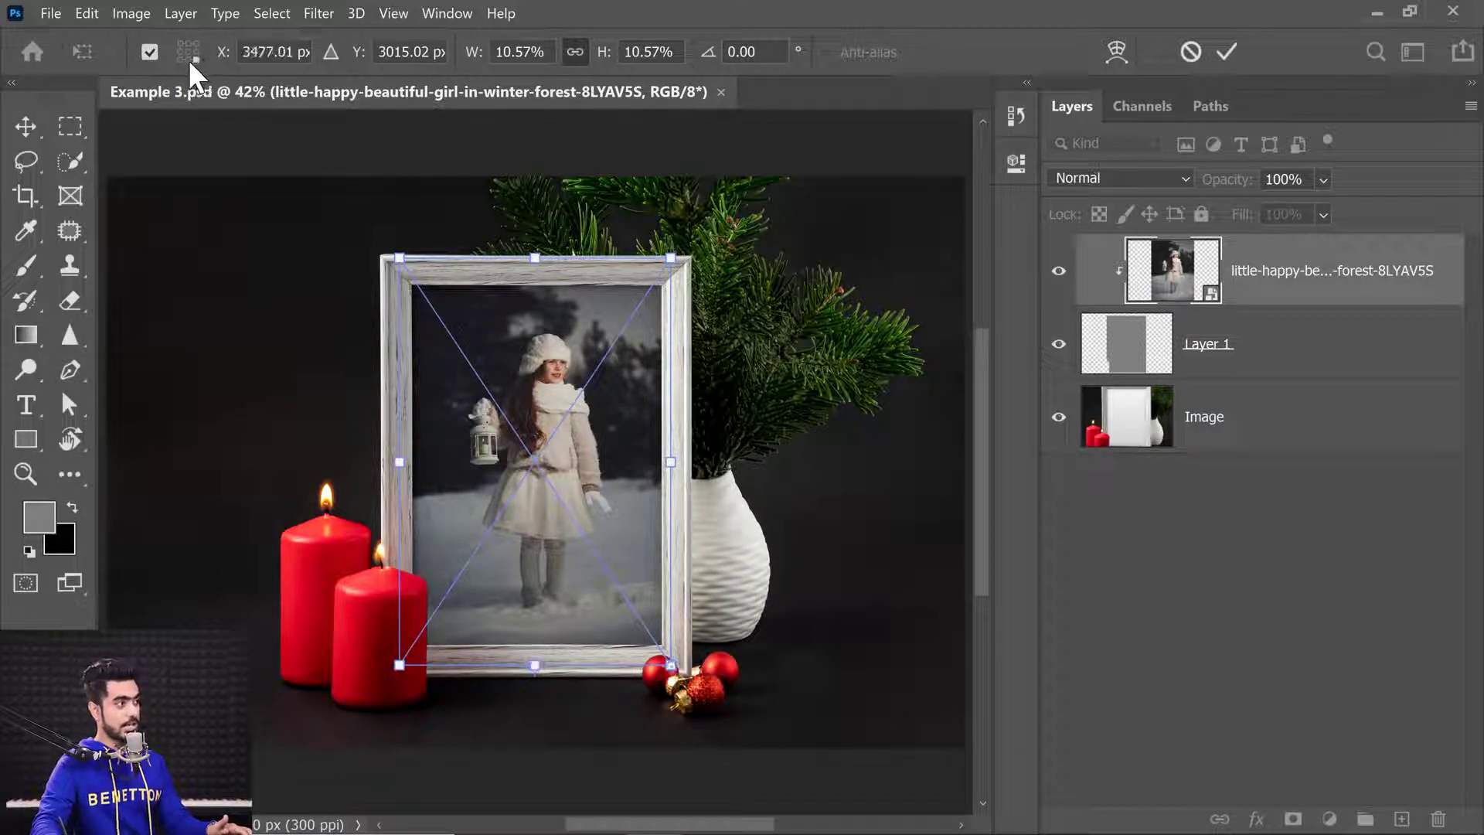
pyautogui.click(188, 60)
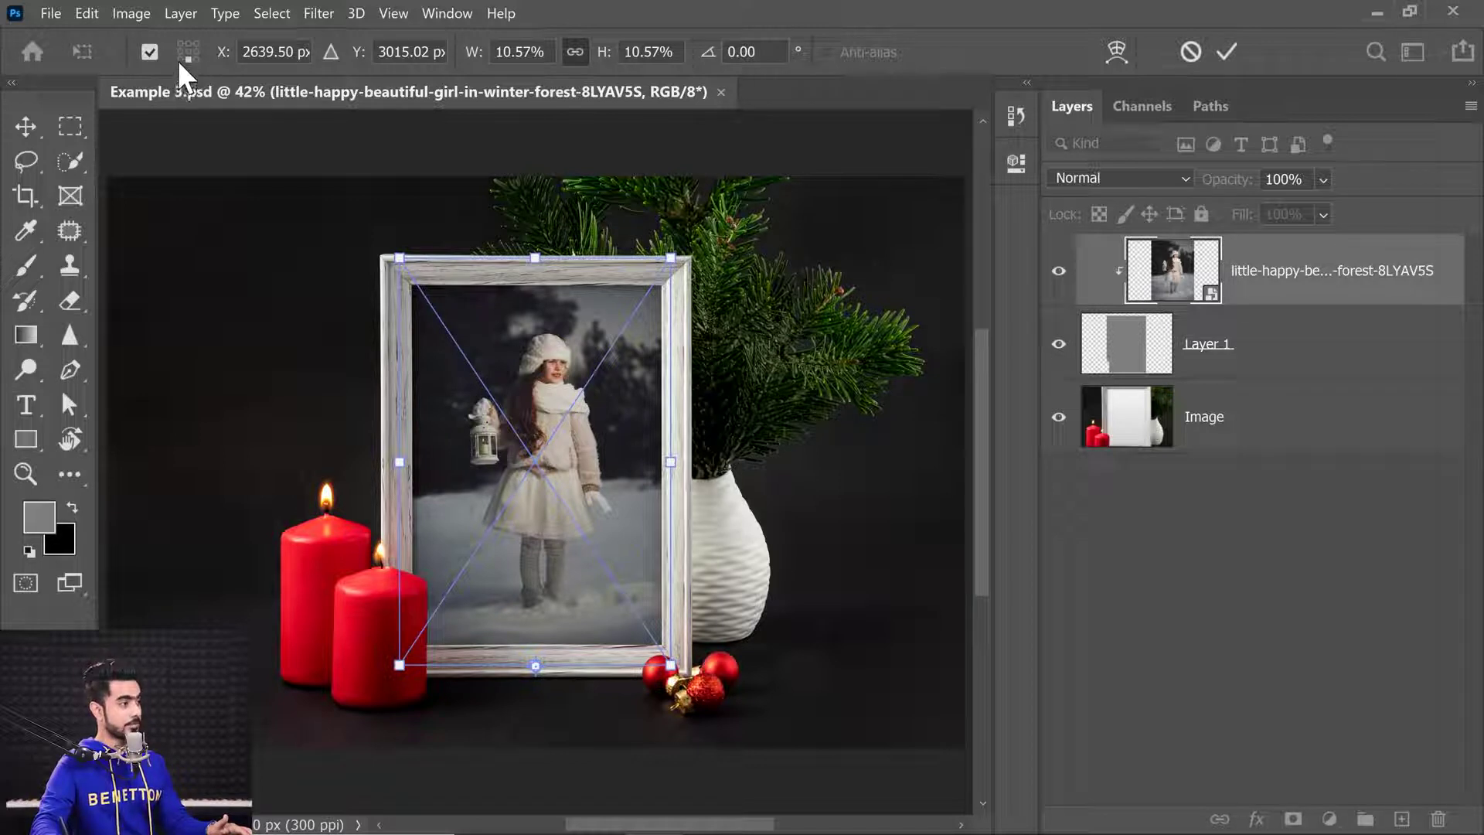
pyautogui.click(180, 59)
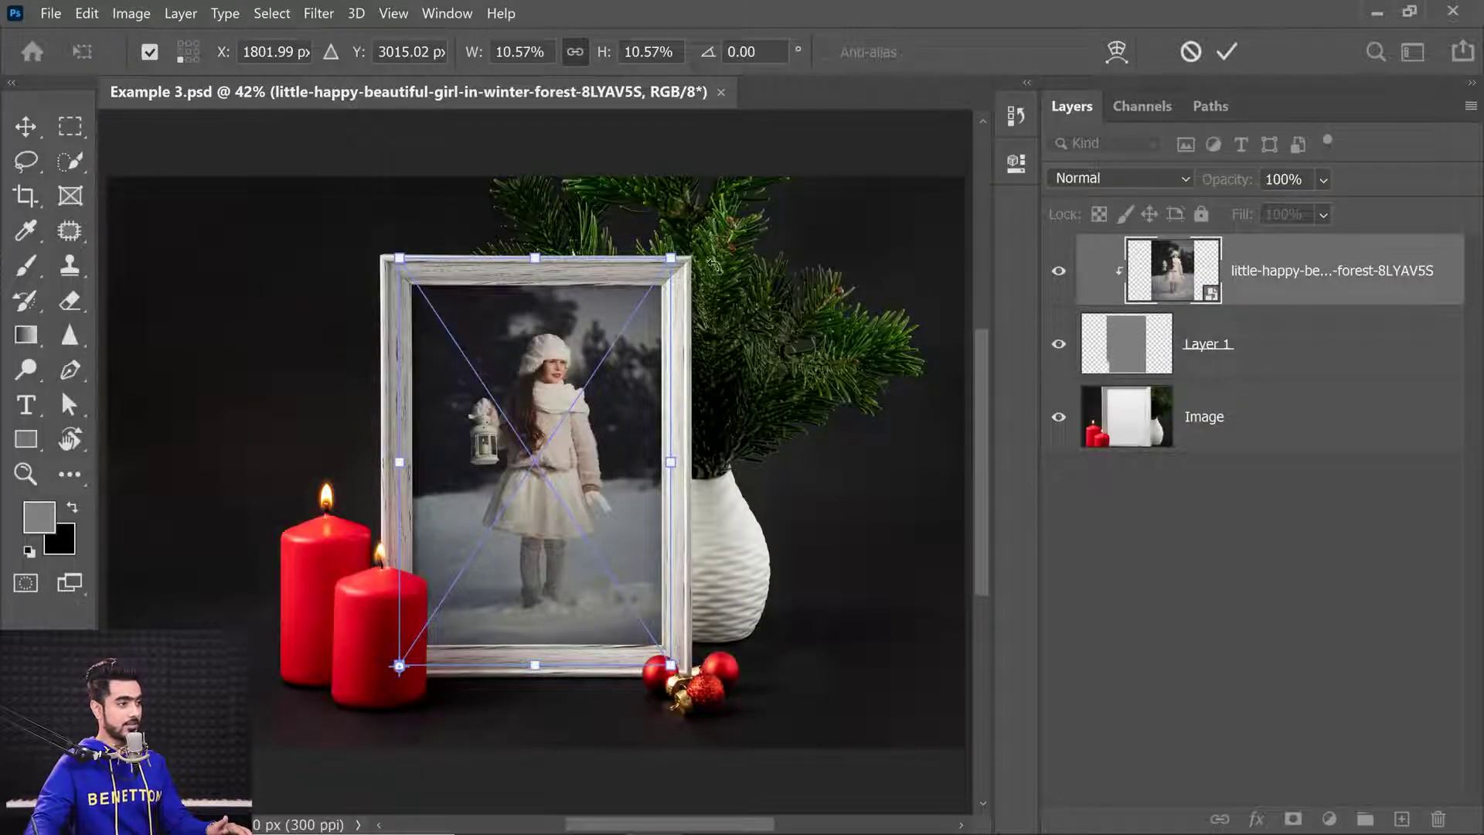
# Rotate the photo about 1.78° around its bottom-left corner and apply the transform.
pyautogui.moveTo(715, 267); pyautogui.dragTo(705, 229)
pyautogui.press('Return')
pyautogui.press('j')
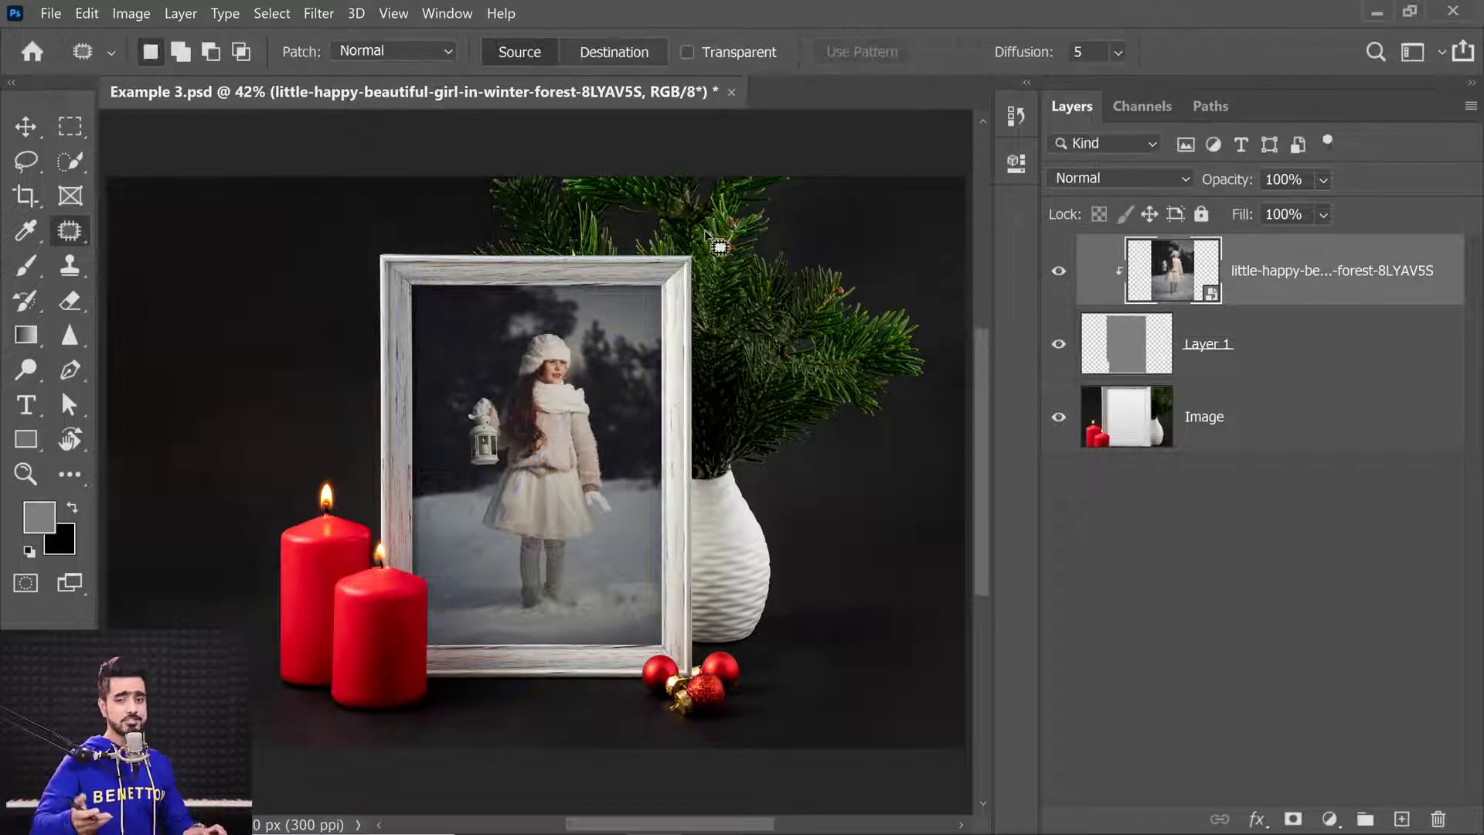
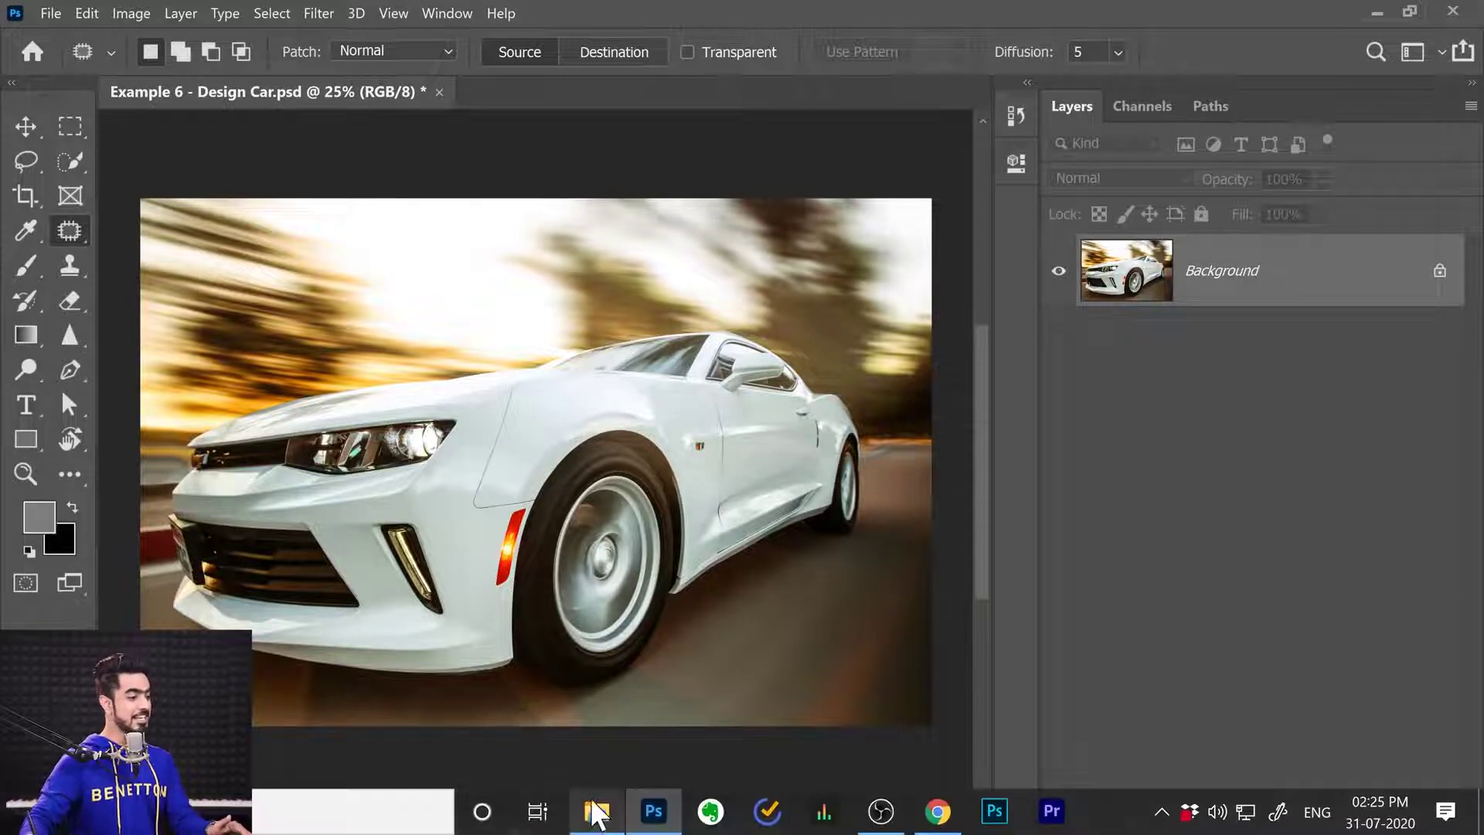
# Drag Car Graphics.png from the Examples folder onto the car design as a new layer.
pyautogui.click(596, 818)
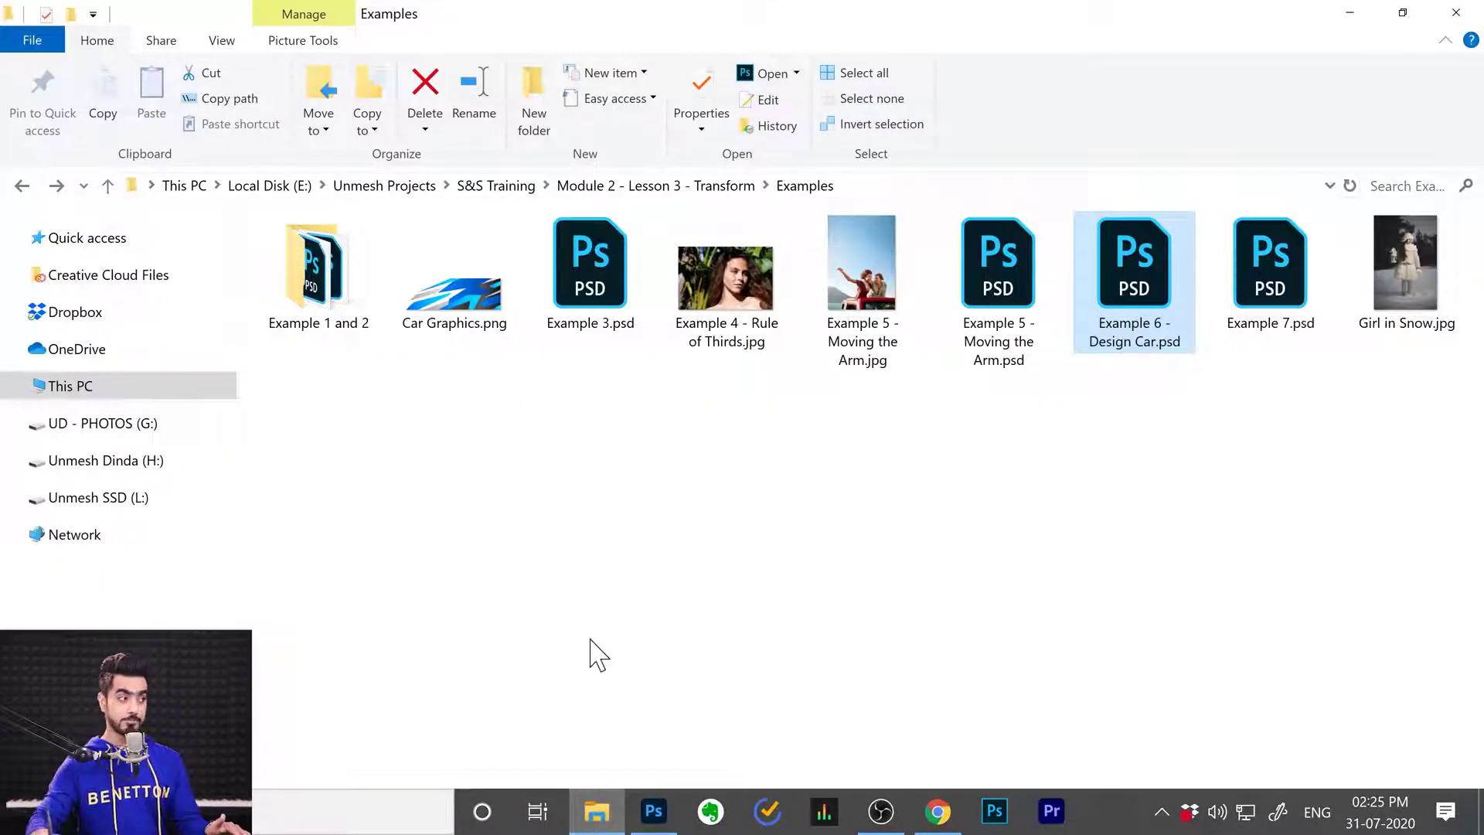
pyautogui.click(436, 313)
pyautogui.moveTo(424, 305); pyautogui.dragTo(735, 461)
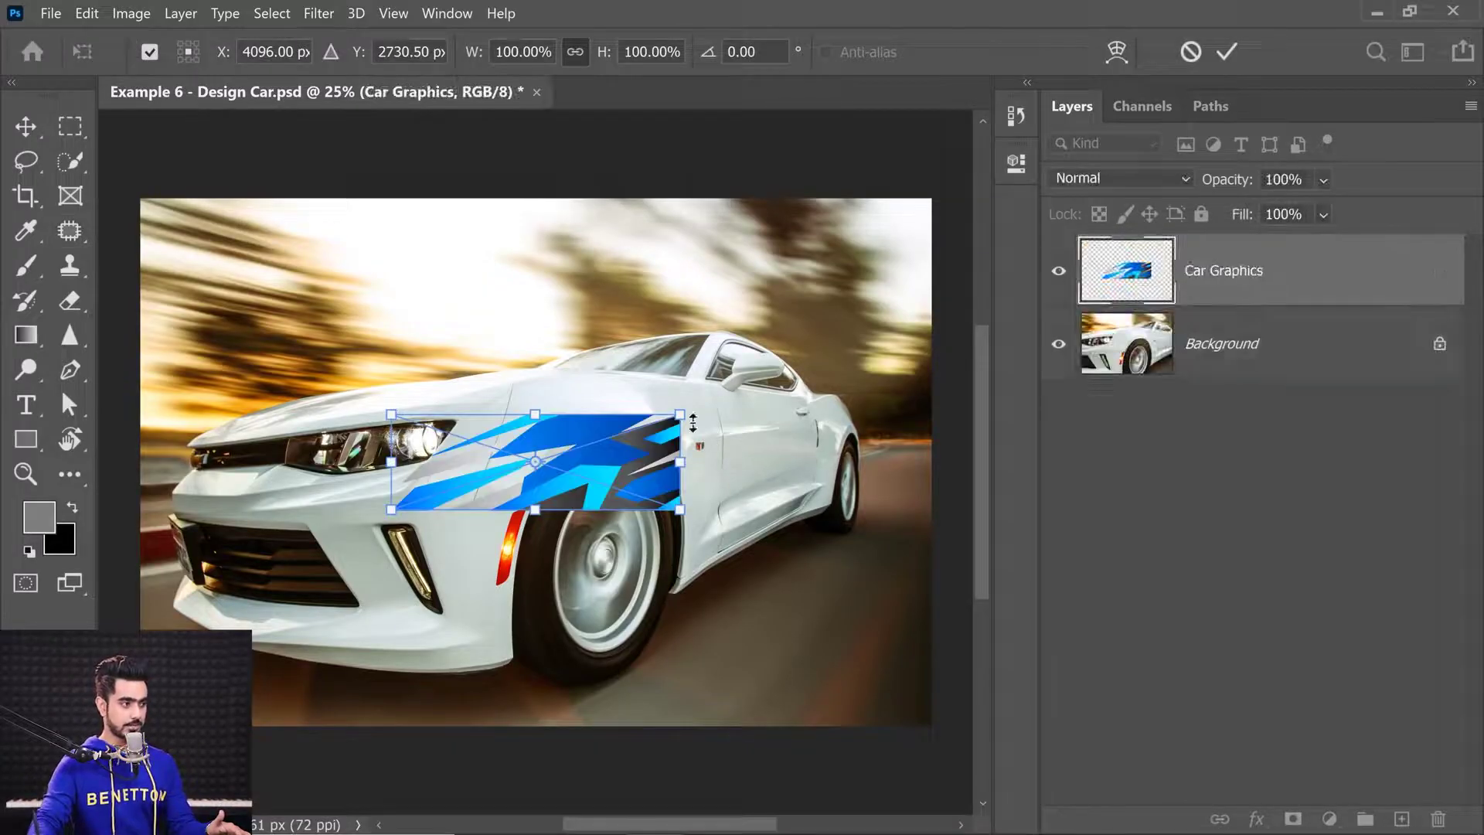
# Scale the car graphics to about 146.56% and place them along the car's lower side.
pyautogui.moveTo(680, 414); pyautogui.dragTo(814, 369)
pyautogui.moveTo(528, 457); pyautogui.dragTo(707, 542)
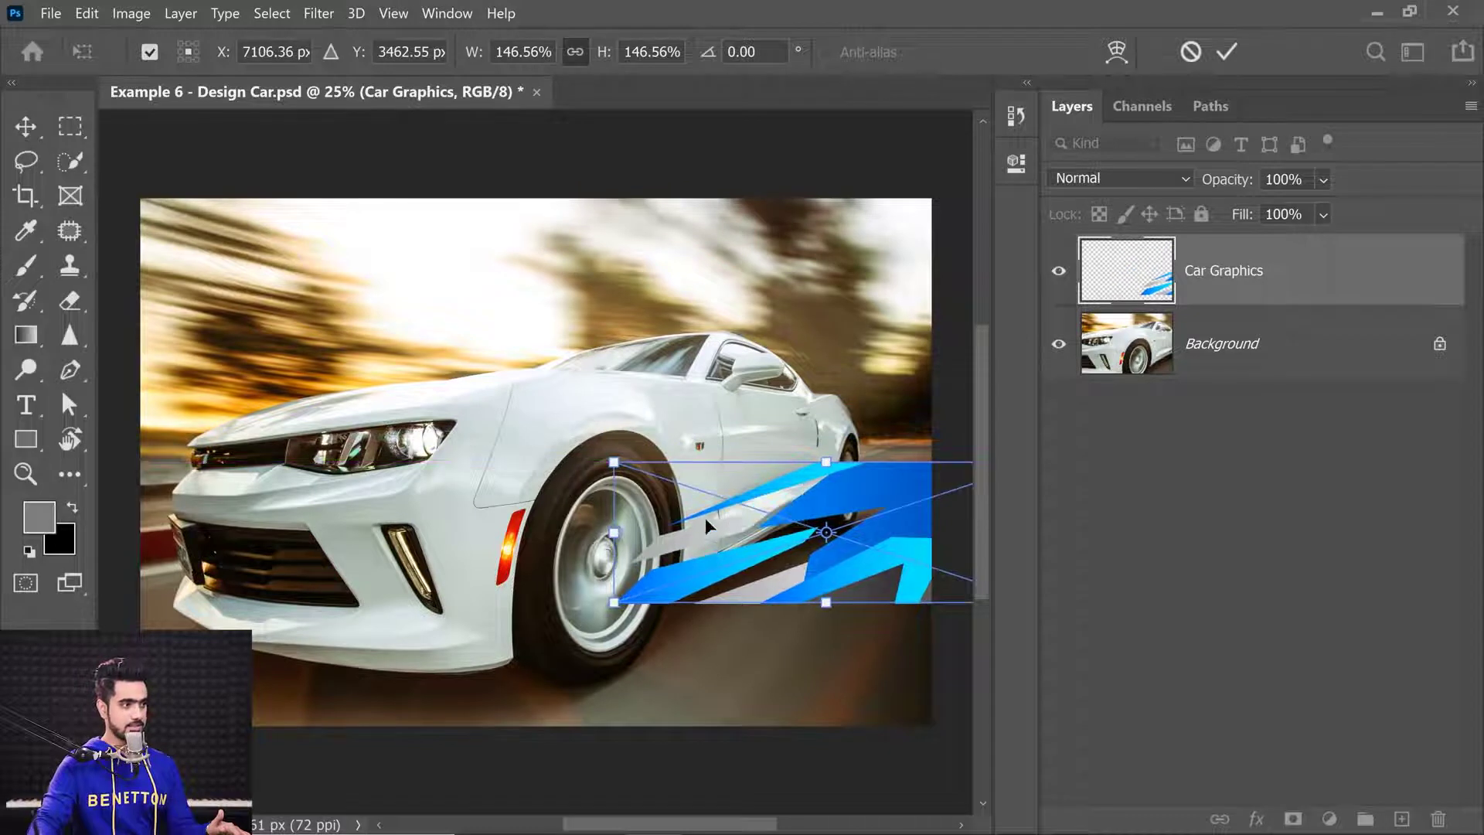
pyautogui.moveTo(663, 486); pyautogui.dragTo(371, 514)
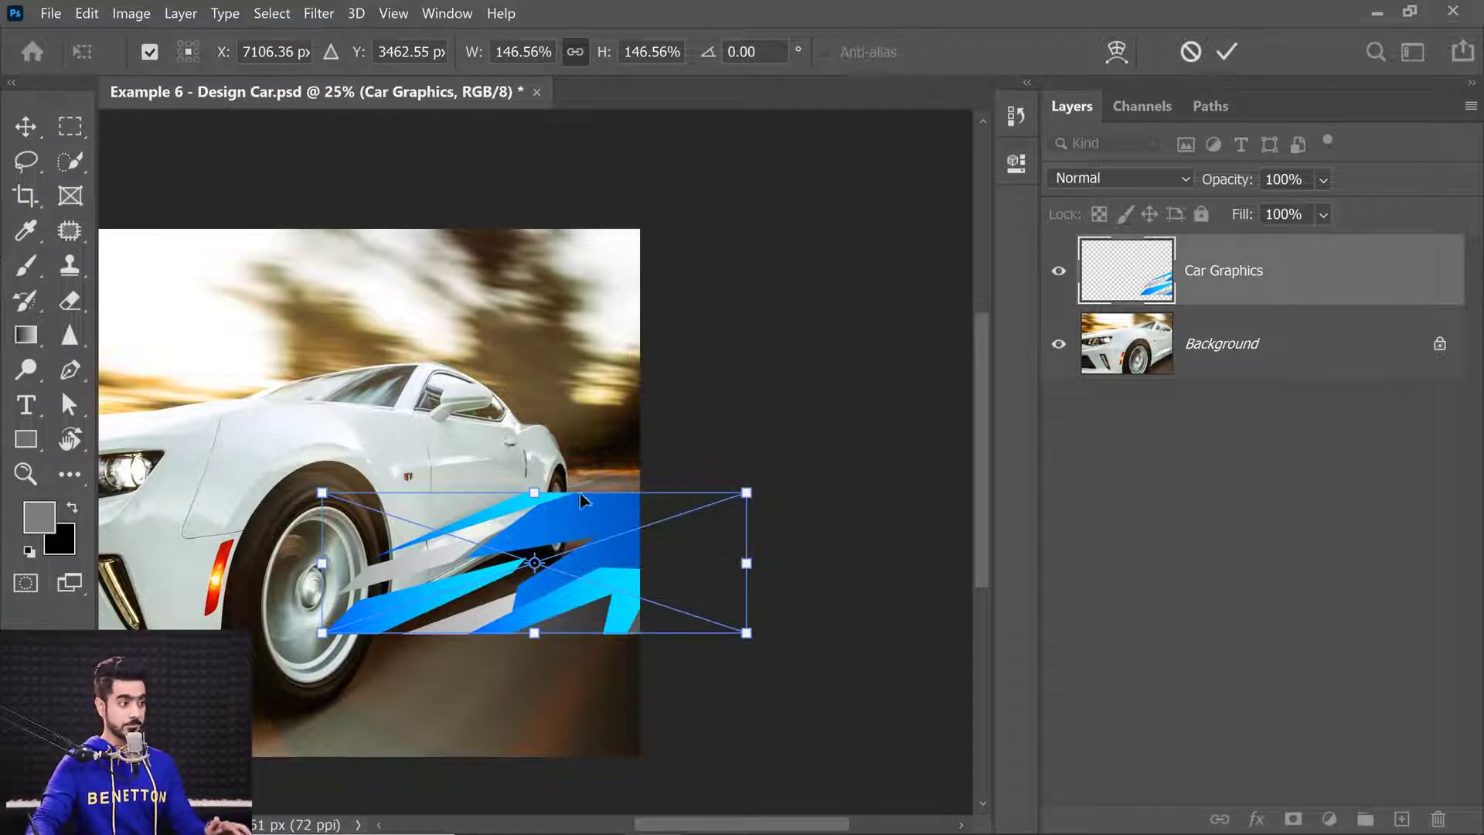
pyautogui.rightClick(582, 527)
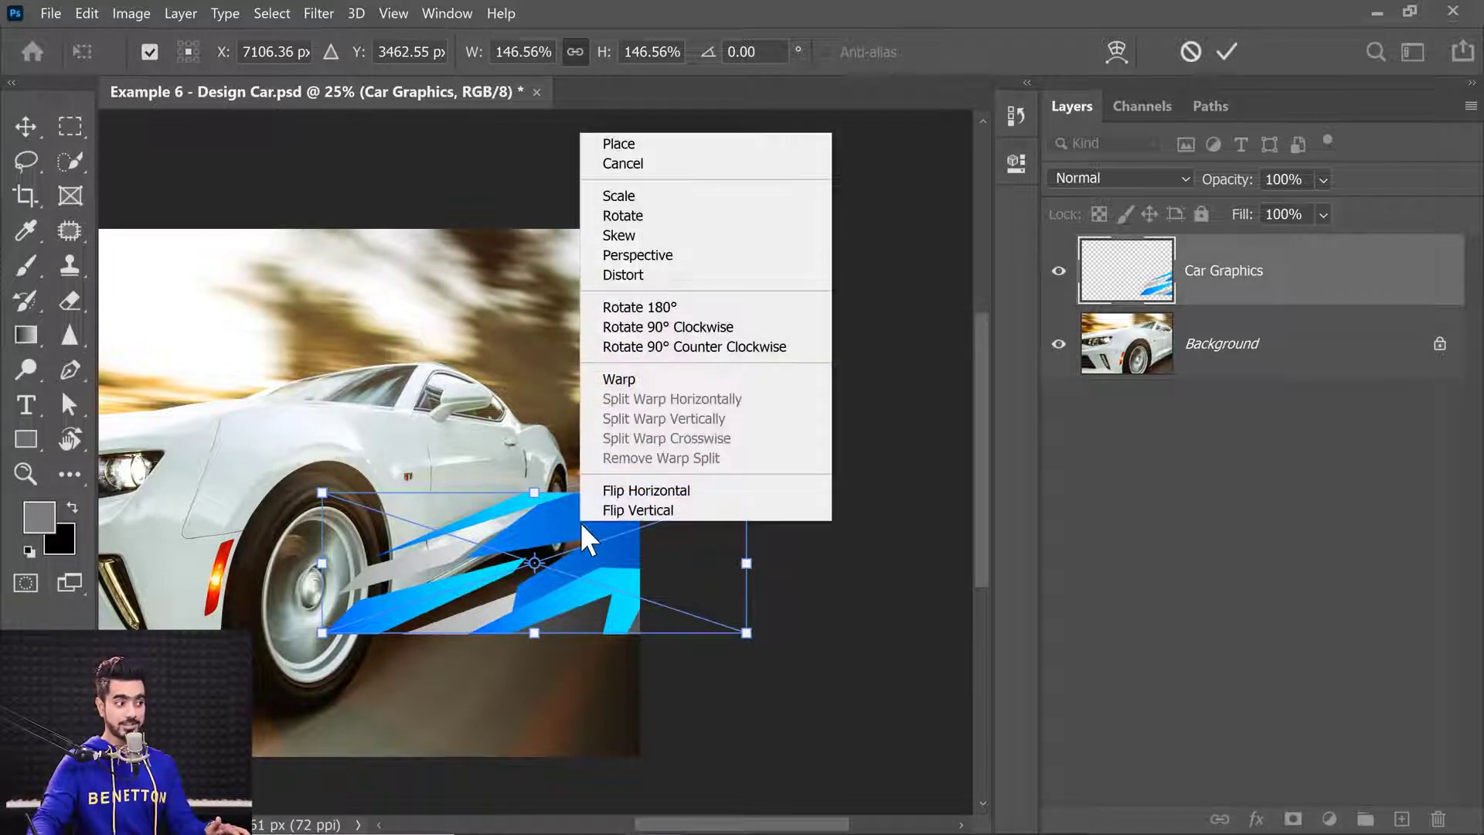
pyautogui.click(641, 276)
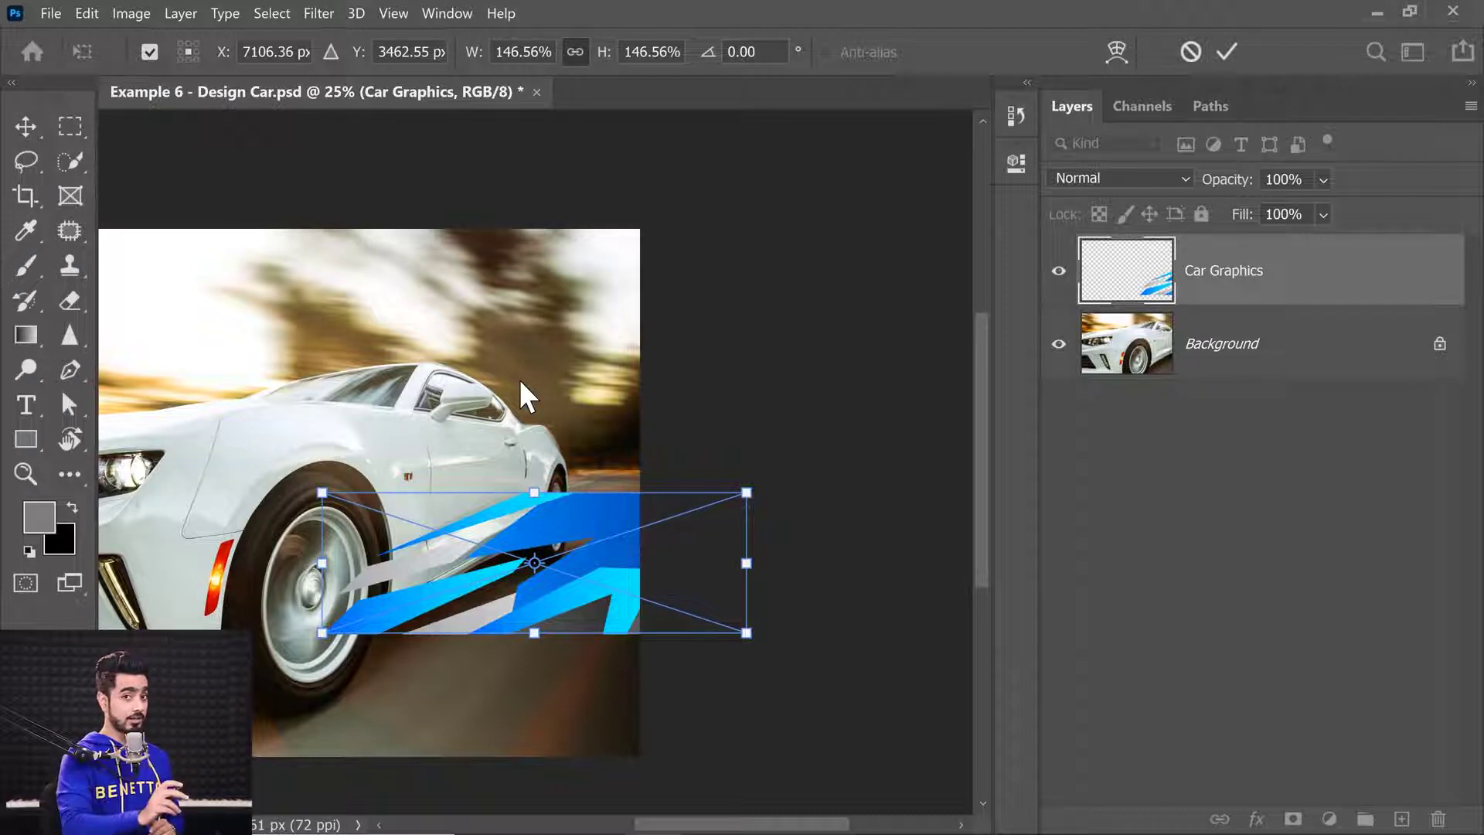
pyautogui.press('j')
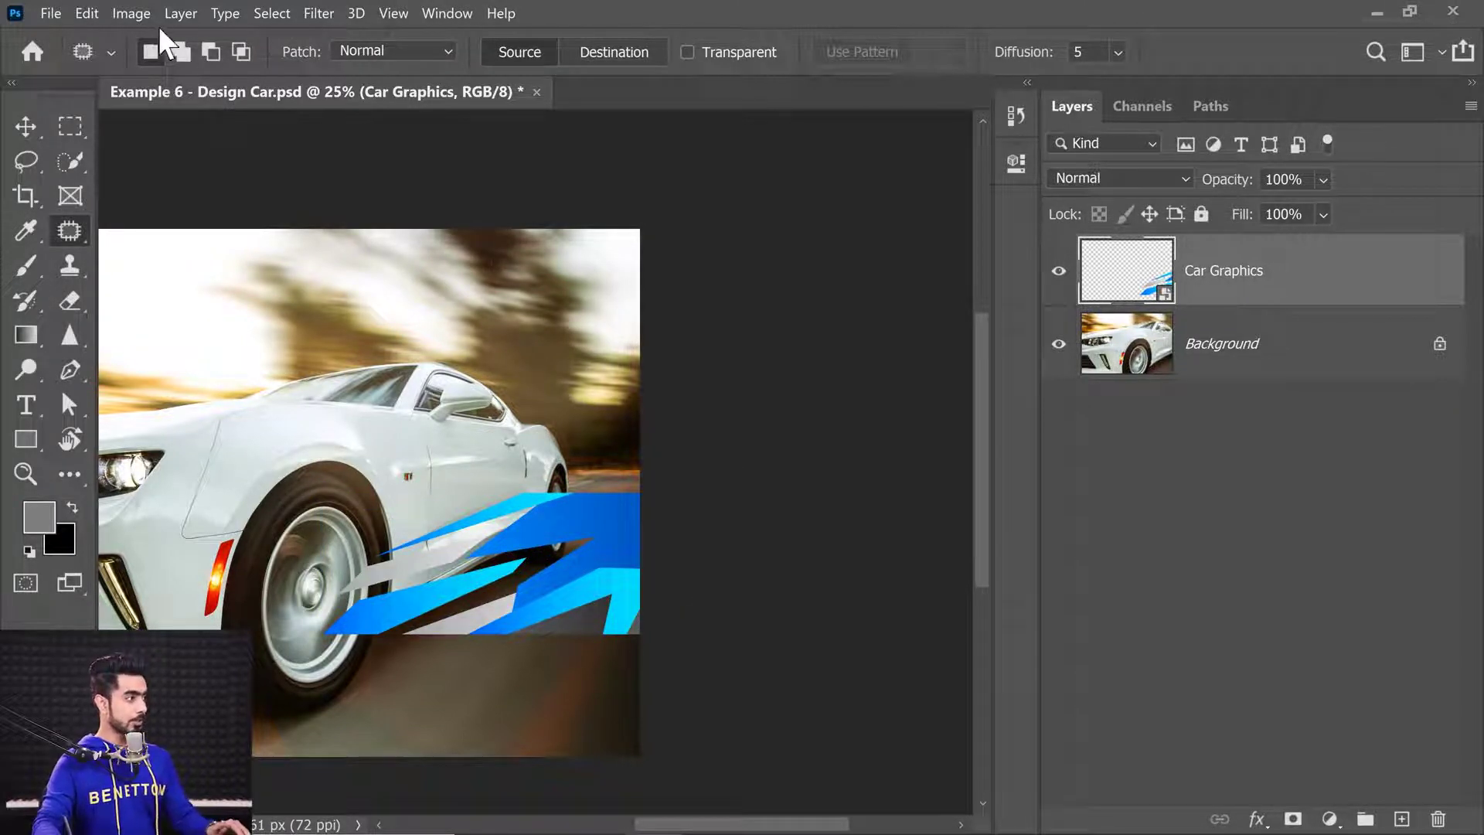
# Start a Perspective/Distort transform and drag the four corners toward the car's side panel.
pyautogui.click(89, 16)
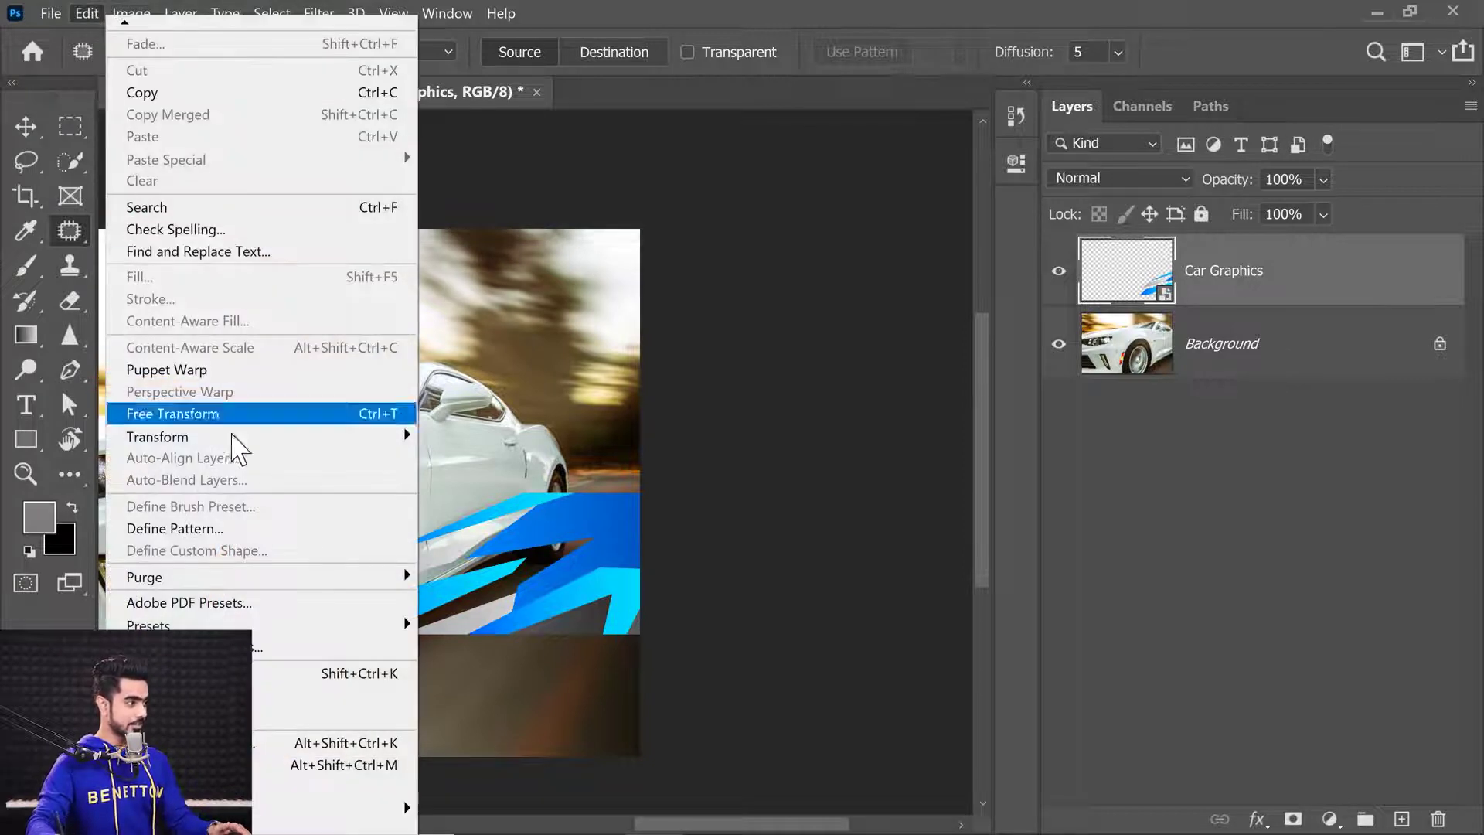
pyautogui.moveTo(260, 452)
pyautogui.click(464, 546)
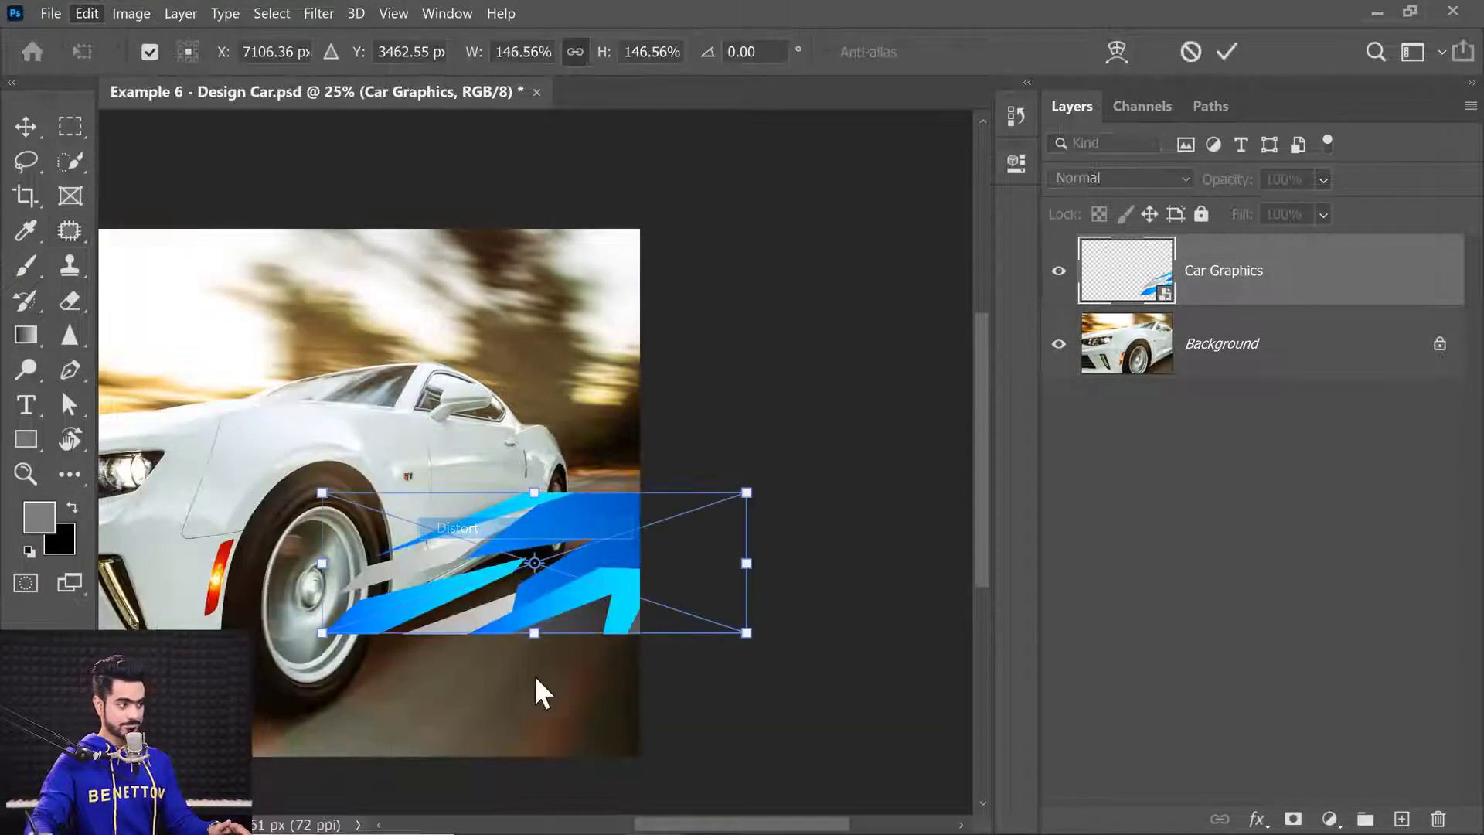
pyautogui.moveTo(323, 495); pyautogui.dragTo(316, 407)
pyautogui.moveTo(748, 499); pyautogui.dragTo(607, 421)
pyautogui.moveTo(744, 633); pyautogui.dragTo(616, 504)
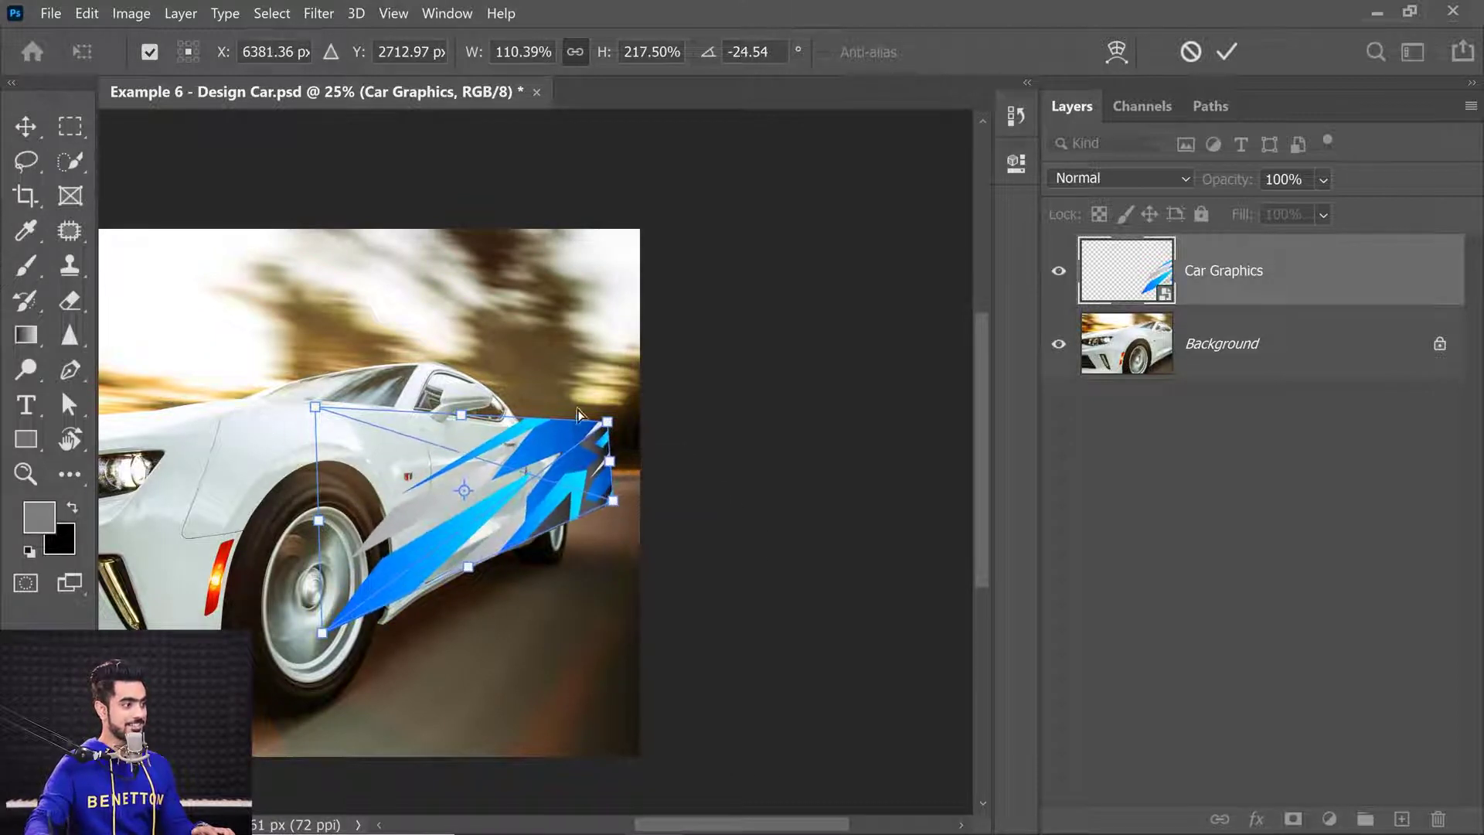
pyautogui.moveTo(320, 639); pyautogui.dragTo(326, 657)
# Fine-tune the corners to follow the side's roughly -28° angle and commit the transform.
pyautogui.moveTo(616, 504)
pyautogui.mouseDown()
pyautogui.moveTo(601, 485)
pyautogui.moveTo(614, 502)
pyautogui.mouseUp()
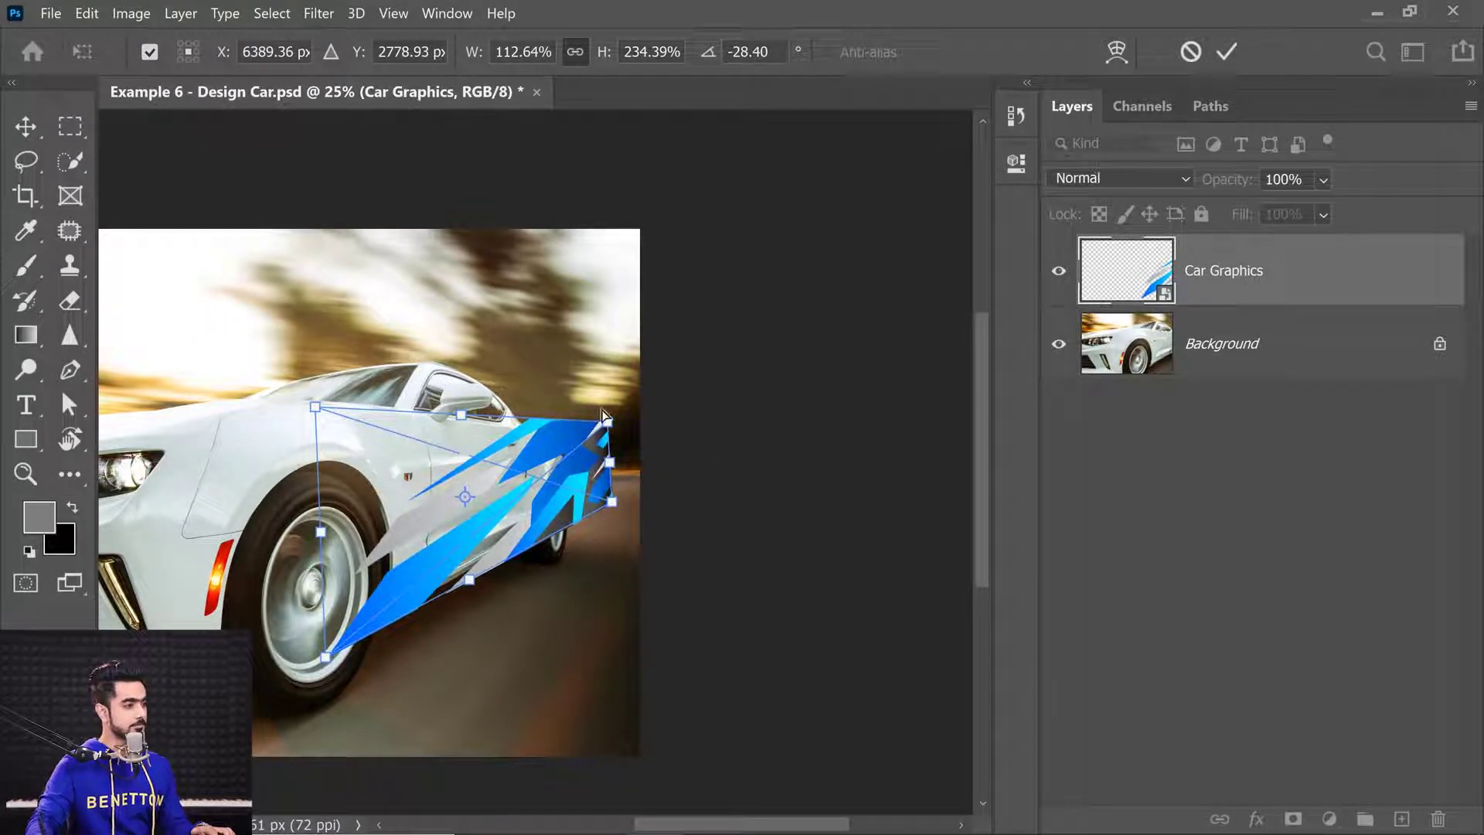
pyautogui.moveTo(608, 422); pyautogui.dragTo(598, 421)
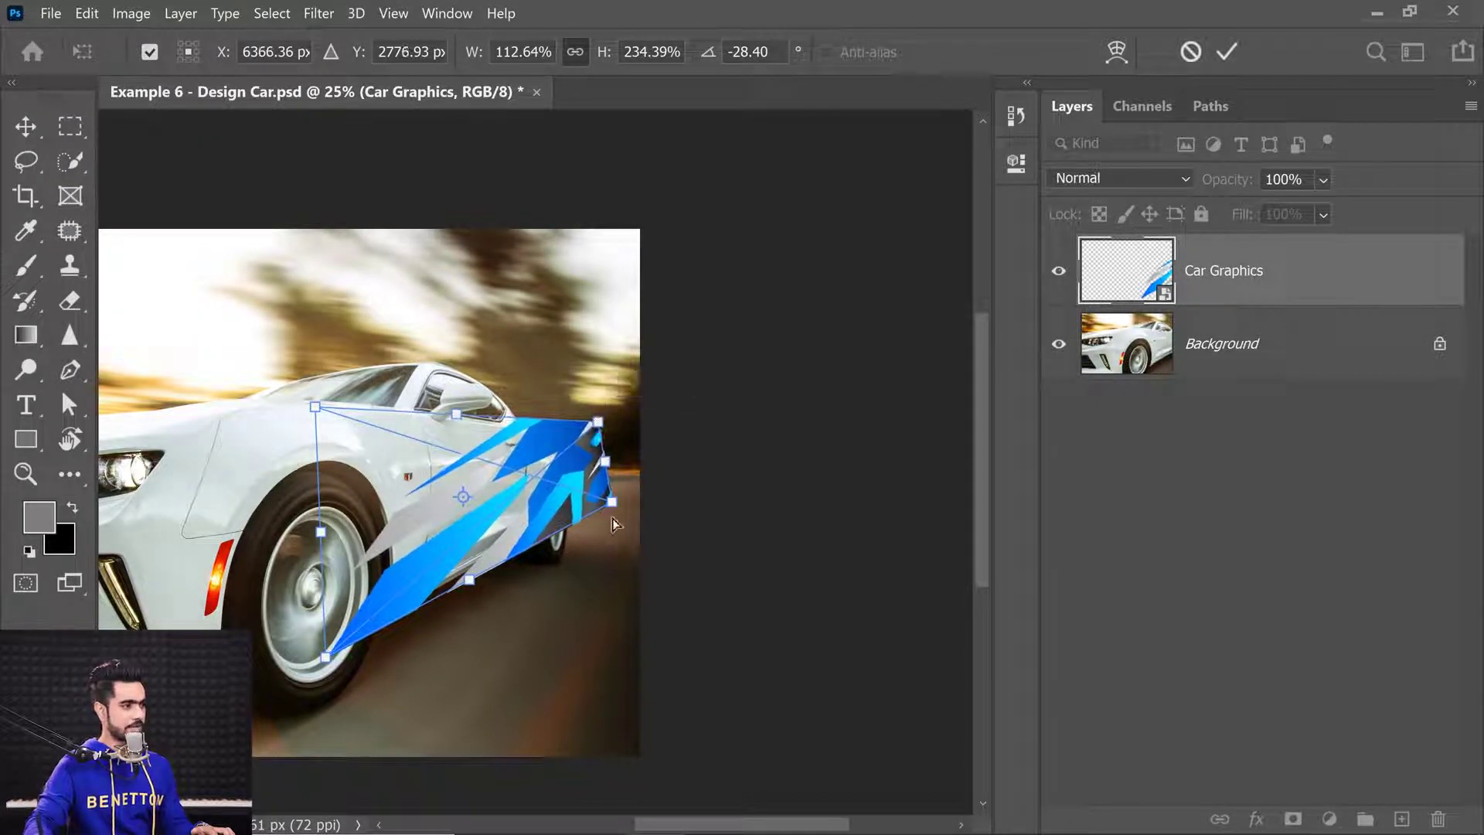
pyautogui.moveTo(612, 504); pyautogui.dragTo(607, 507)
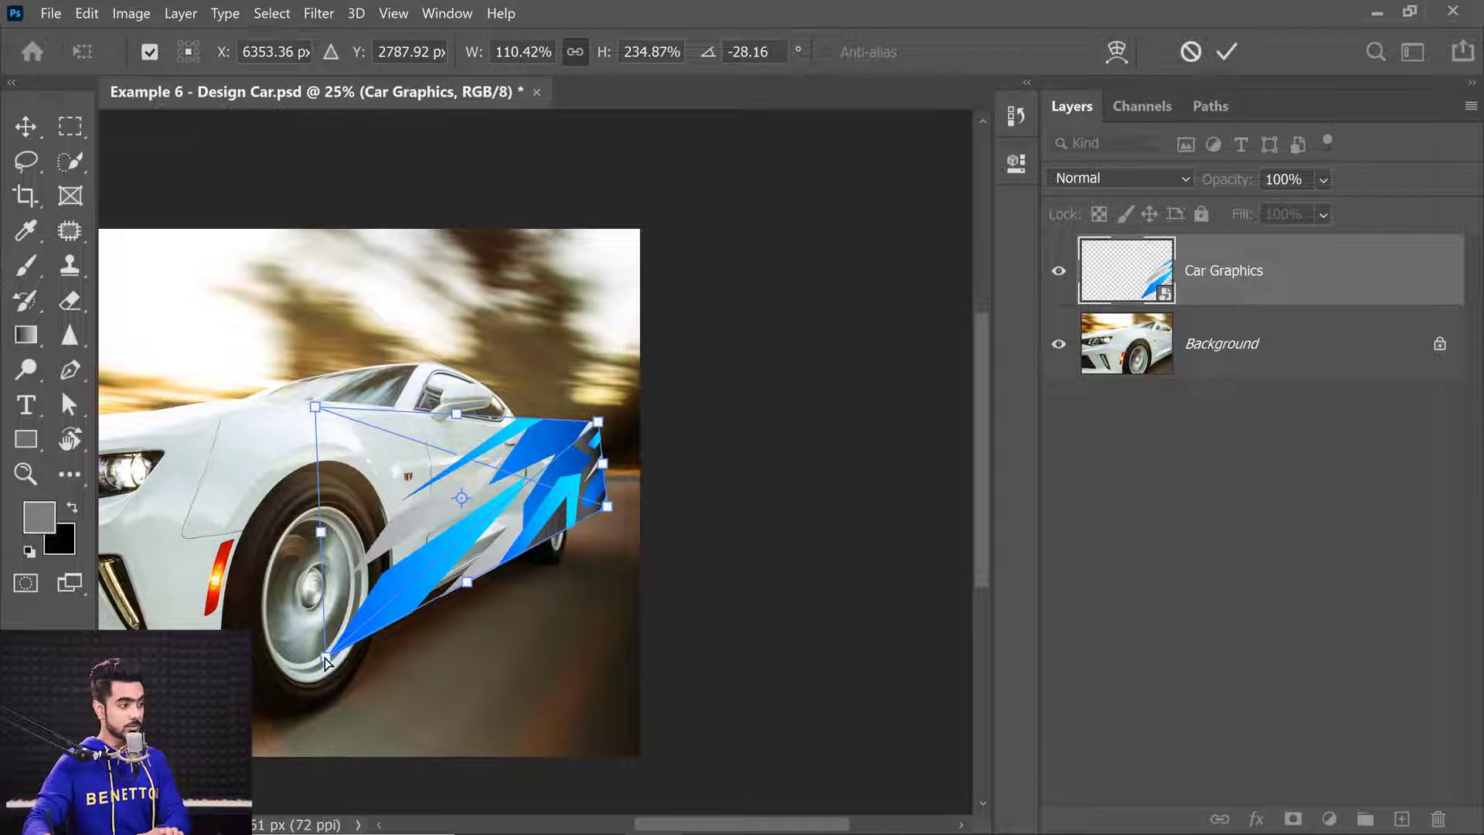
pyautogui.moveTo(325, 661)
pyautogui.mouseDown()
pyautogui.moveTo(364, 663)
pyautogui.moveTo(383, 537)
pyautogui.moveTo(332, 603)
pyautogui.moveTo(380, 717)
pyautogui.moveTo(304, 675)
pyautogui.mouseUp()
pyautogui.moveTo(310, 541)
pyautogui.mouseDown()
pyautogui.moveTo(352, 547)
pyautogui.moveTo(298, 541)
pyautogui.mouseUp()
pyautogui.moveTo(607, 508); pyautogui.dragTo(601, 506)
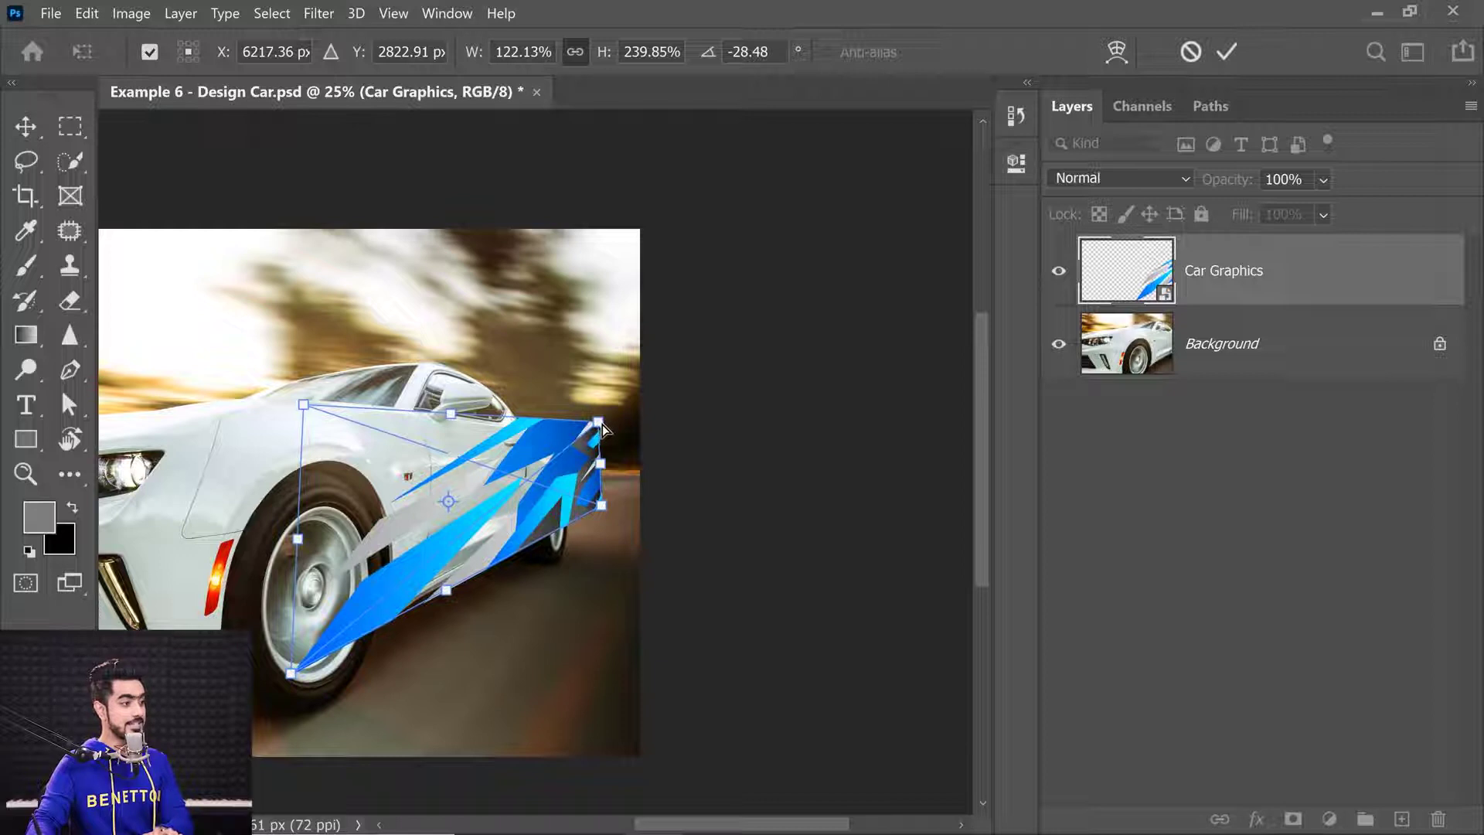
pyautogui.press('Return')
pyautogui.press('j')
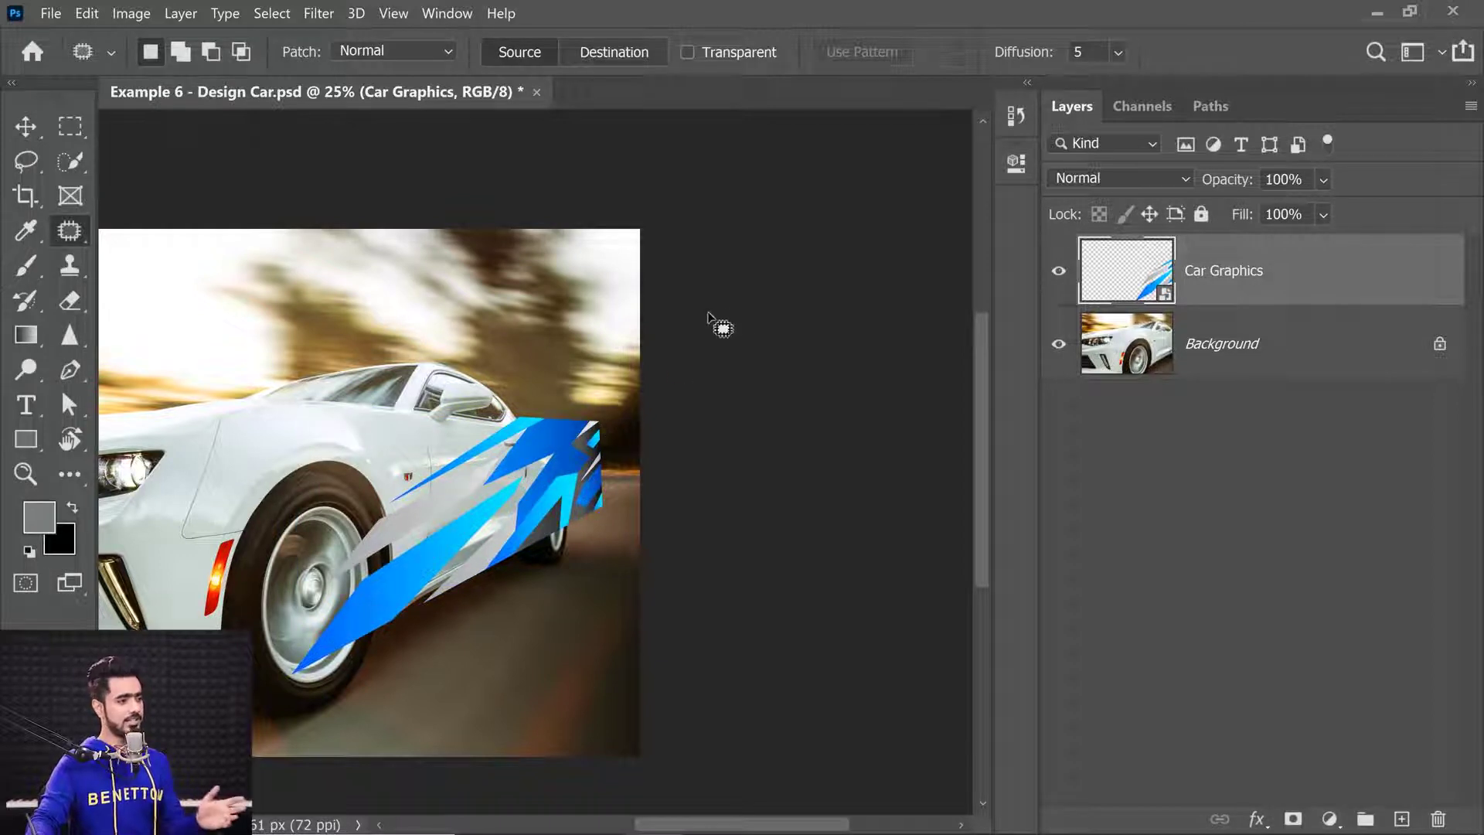
# Set the Car Graphics layer blend mode to Multiply.
pyautogui.click(1094, 181)
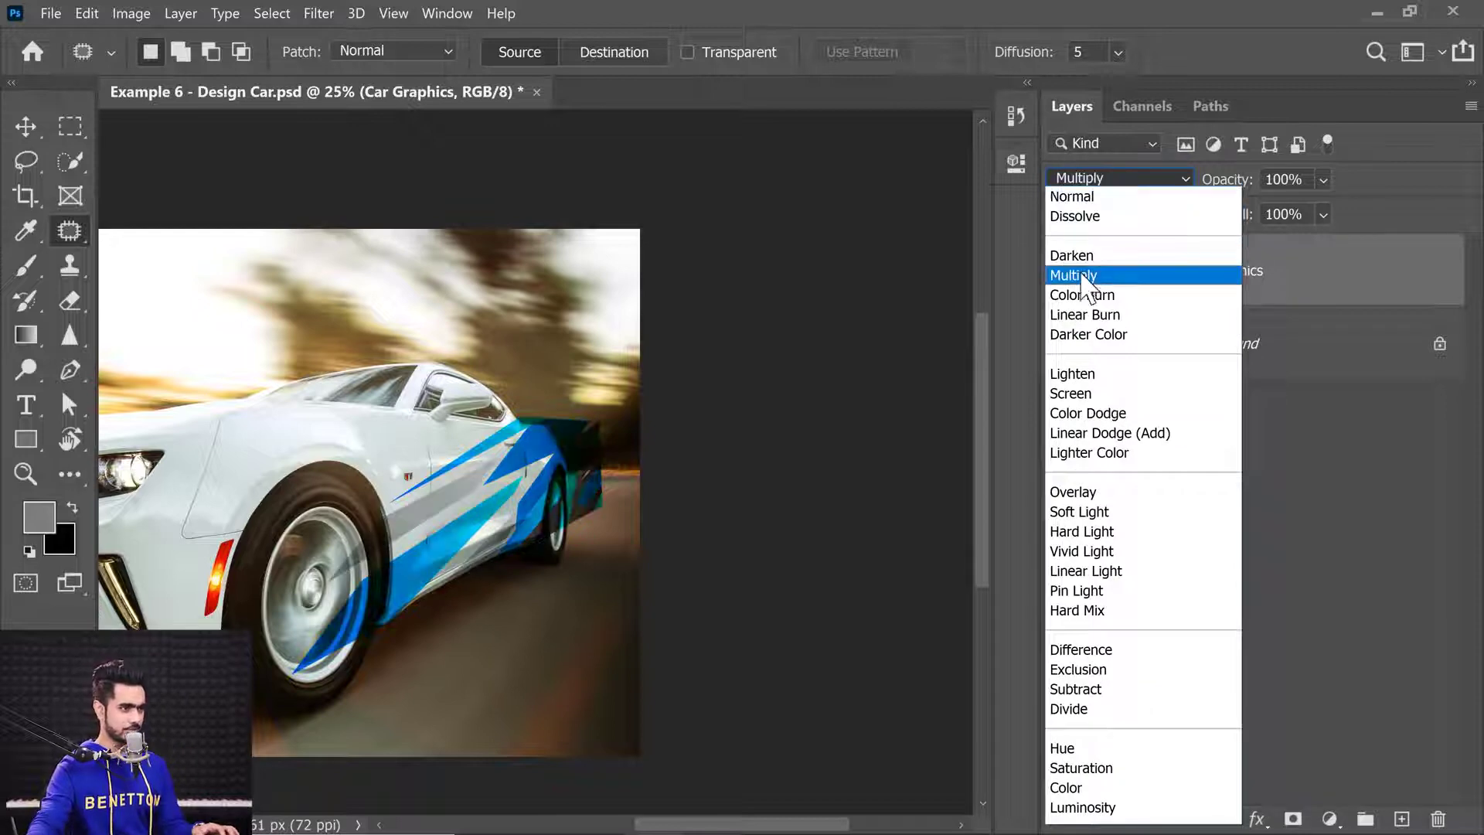
pyautogui.click(1085, 272)
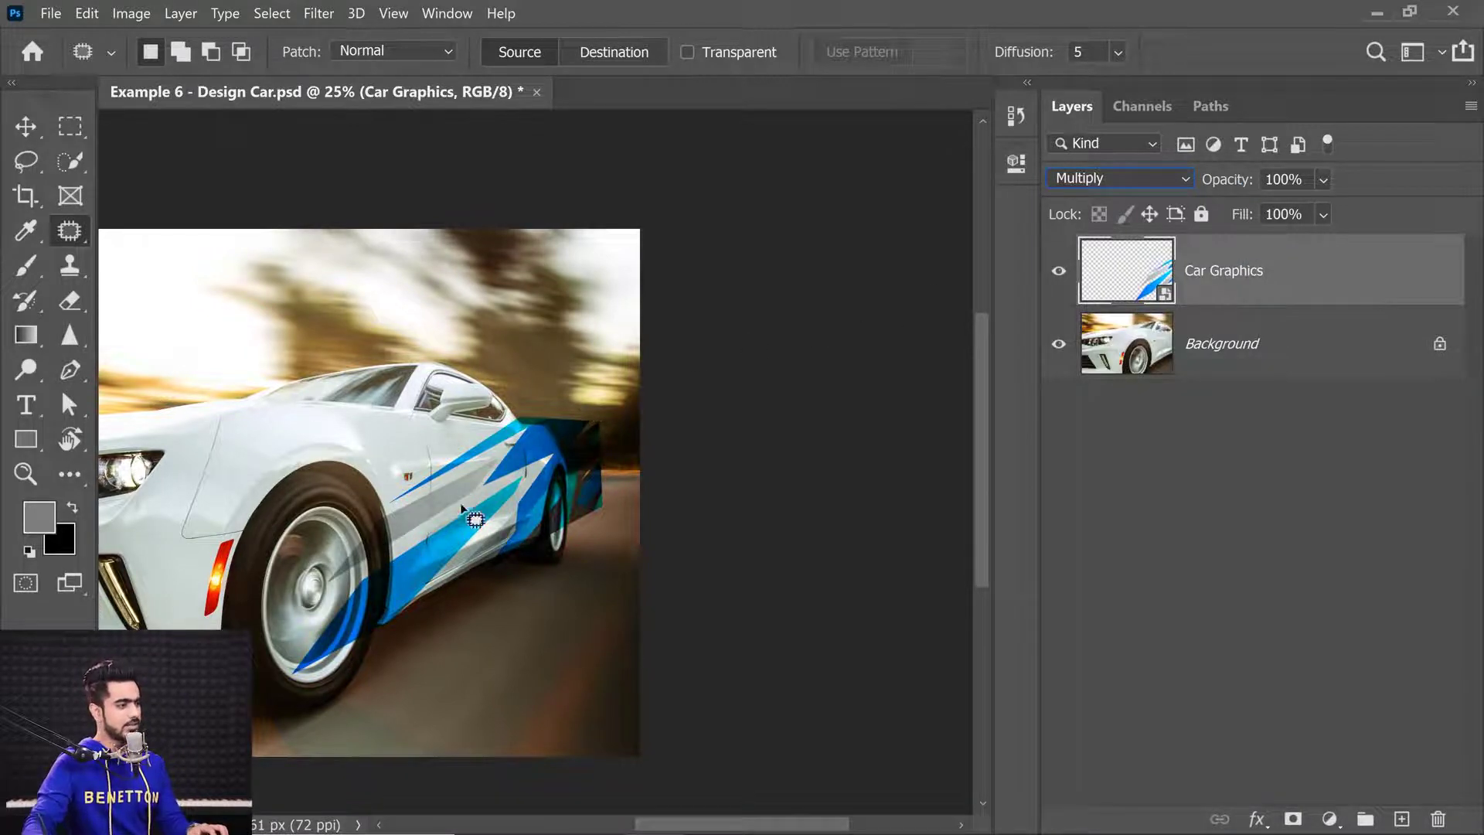
pyautogui.moveTo(443, 523); pyautogui.dragTo(570, 474)
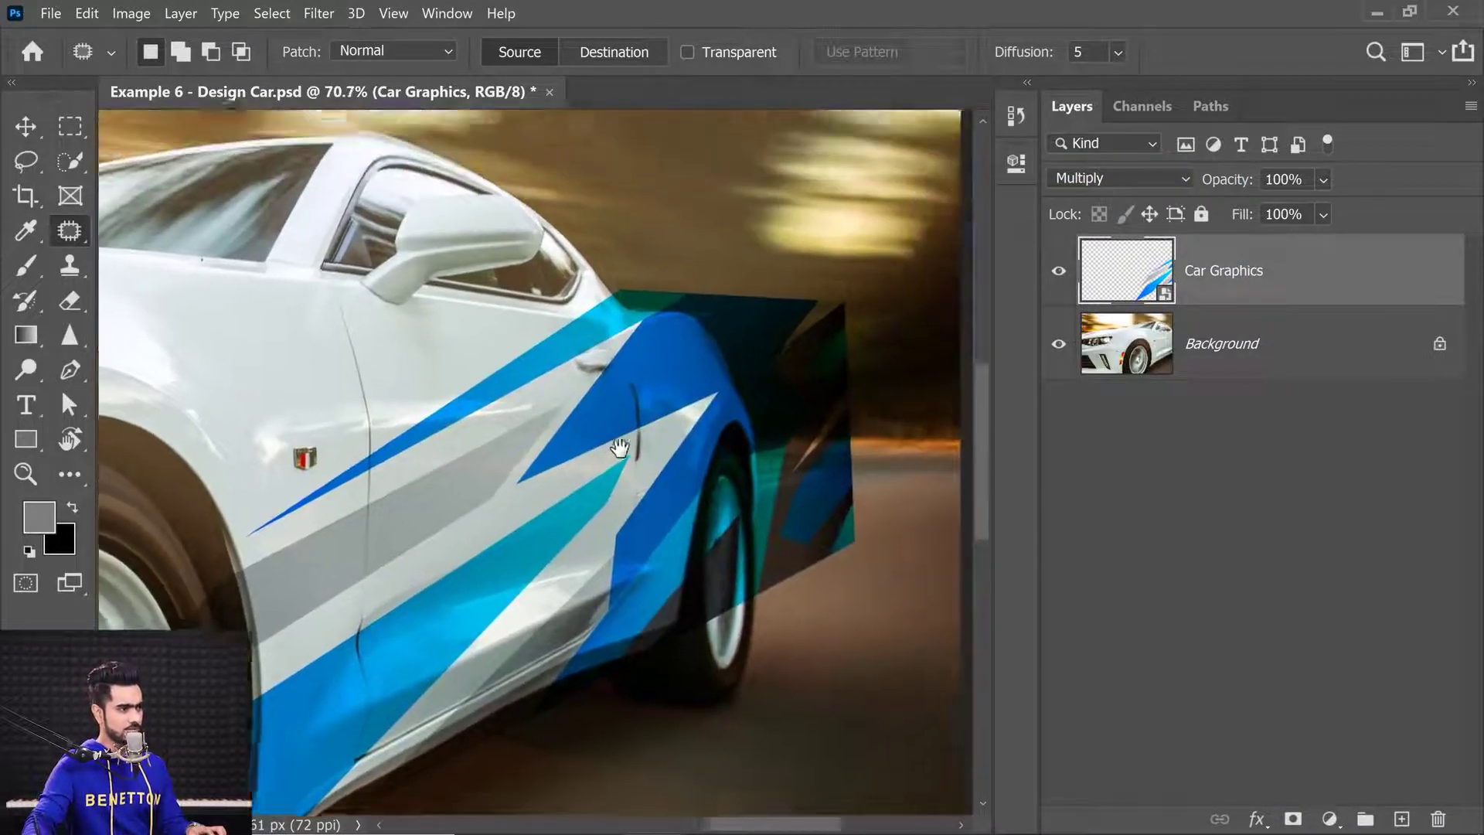
# Split the Underlying Layer white Blend If slider to 193/255 so highlights show through.
pyautogui.doubleClick(1422, 291)
pyautogui.moveTo(739, 180); pyautogui.dragTo(1184, 155)
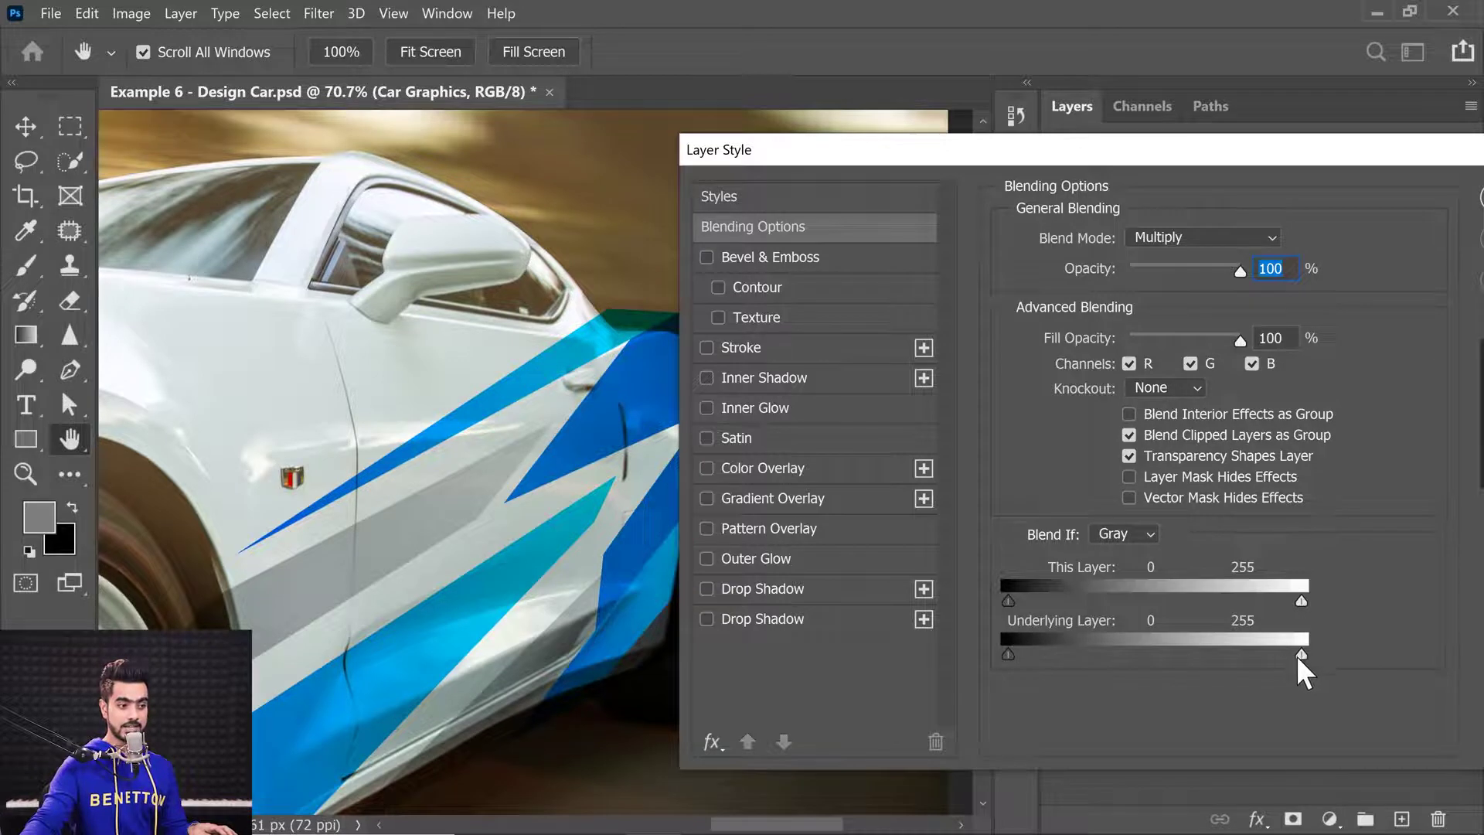
pyautogui.moveTo(1299, 657); pyautogui.dragTo(1239, 648)
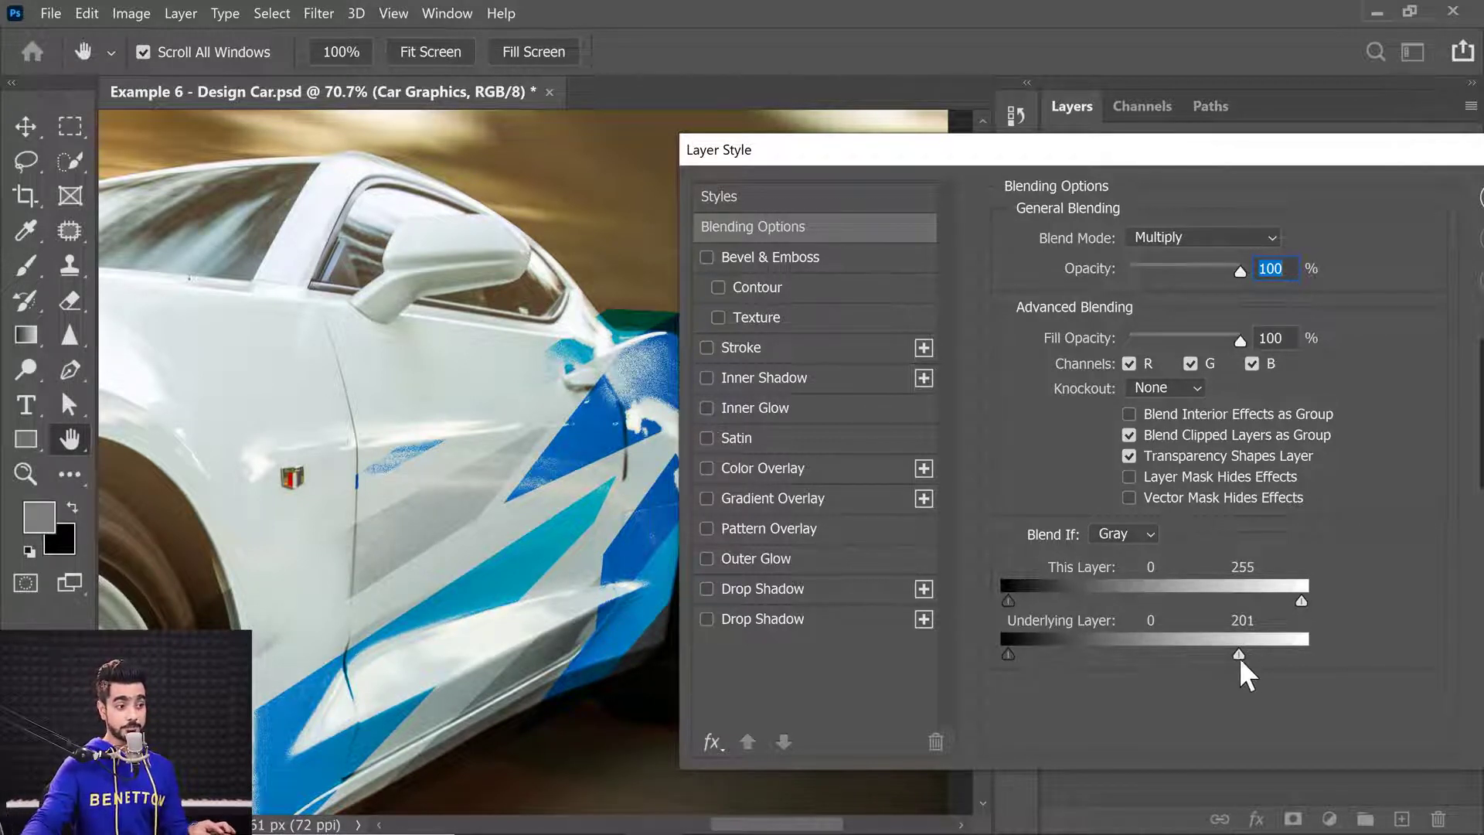
pyautogui.moveTo(1243, 655)
pyautogui.mouseDown()
pyautogui.moveTo(1306, 655)
pyautogui.moveTo(1213, 657)
pyautogui.moveTo(1229, 655)
pyautogui.mouseUp()
pyautogui.moveTo(1254, 151); pyautogui.dragTo(769, 149)
# Apply the blending options, add a layer mask to Car Graphics and choose a 23 px brush.
pyautogui.click(1074, 194)
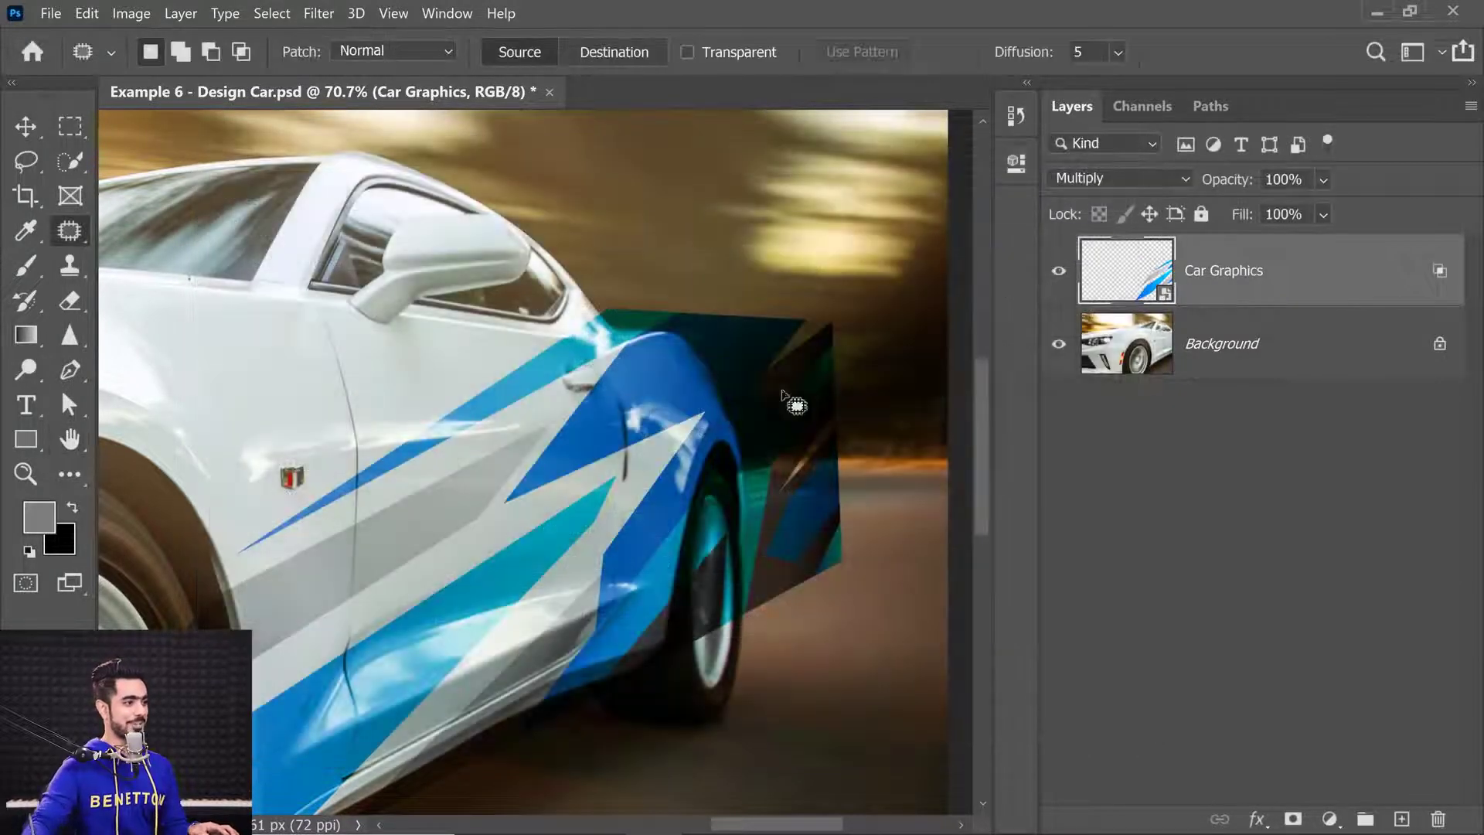
pyautogui.moveTo(634, 374); pyautogui.dragTo(666, 381)
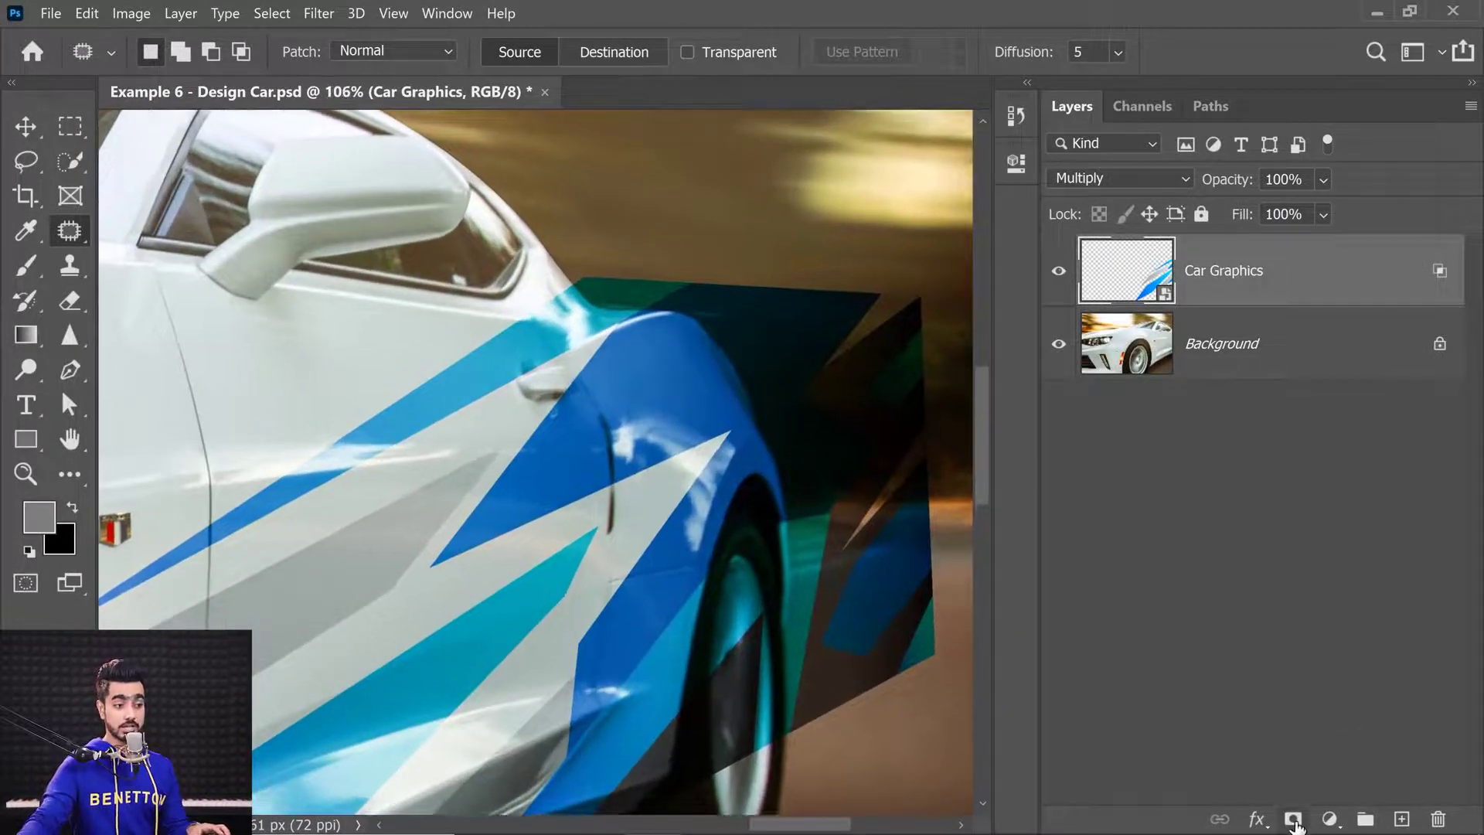
pyautogui.click(1293, 819)
pyautogui.click(26, 265)
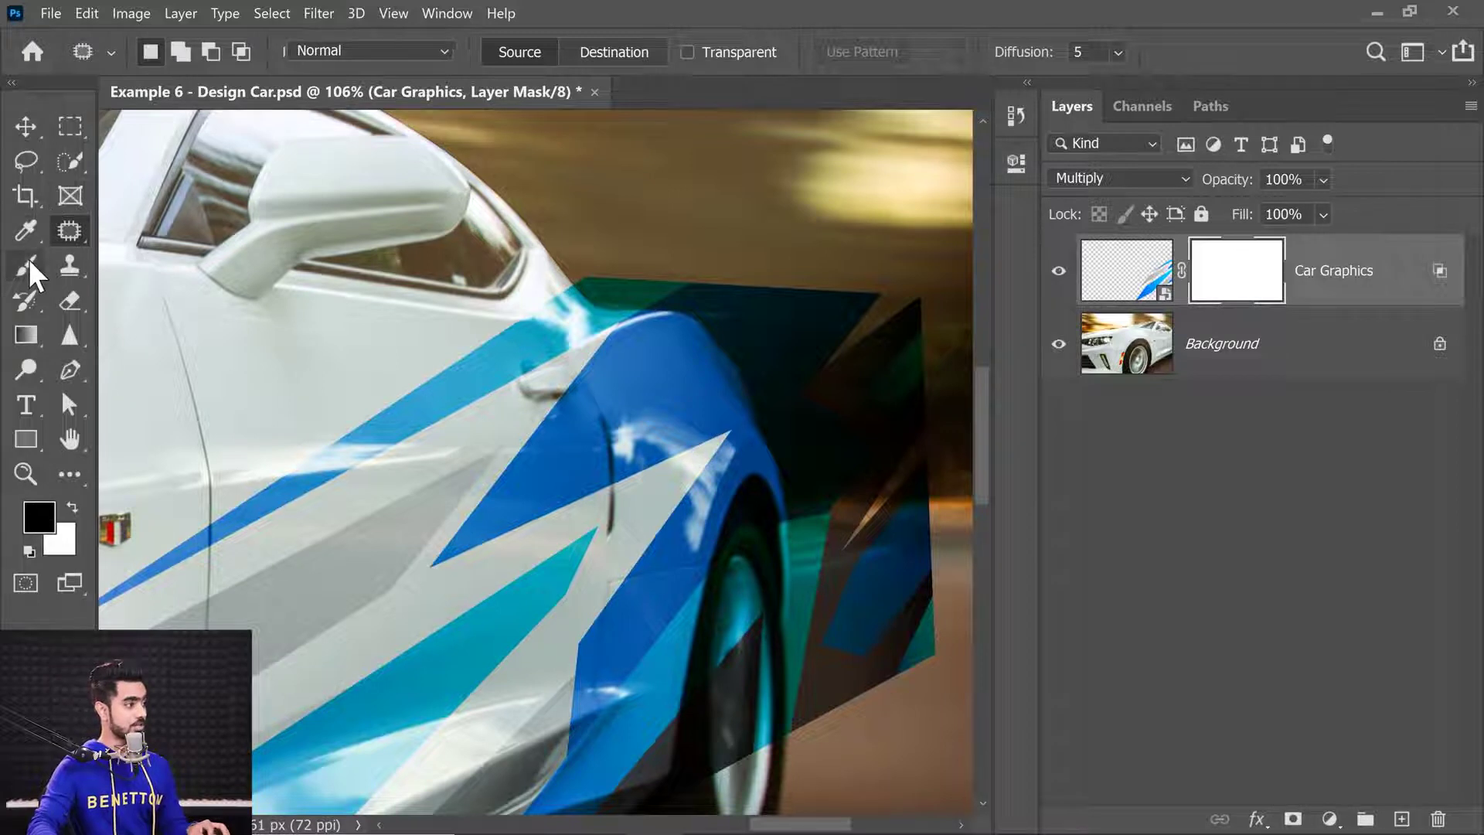
pyautogui.scroll(5, 630, 281)
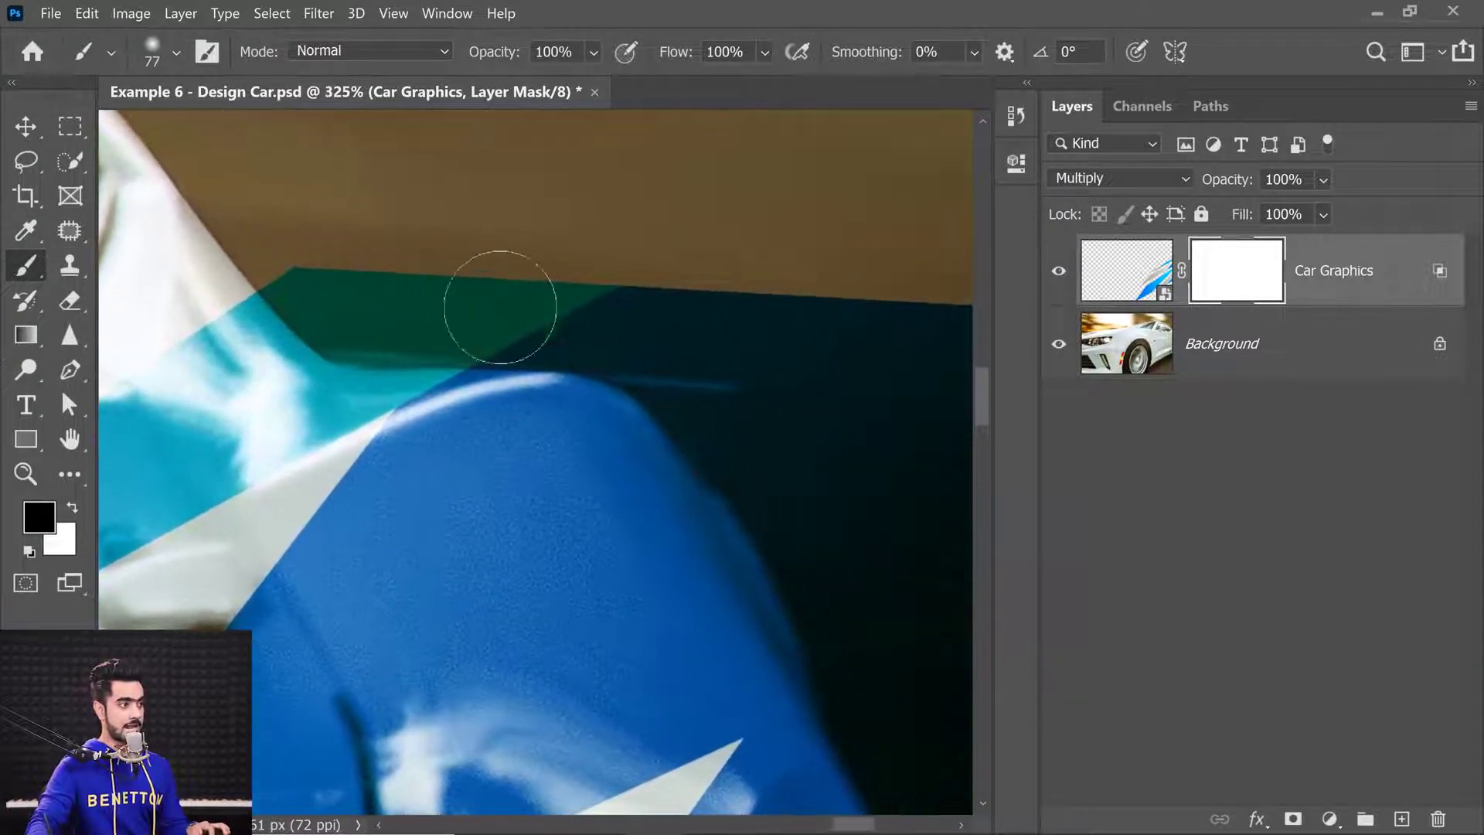
pyautogui.keyDown('alt'); pyautogui.rightClick(500, 307); pyautogui.keyUp('alt')
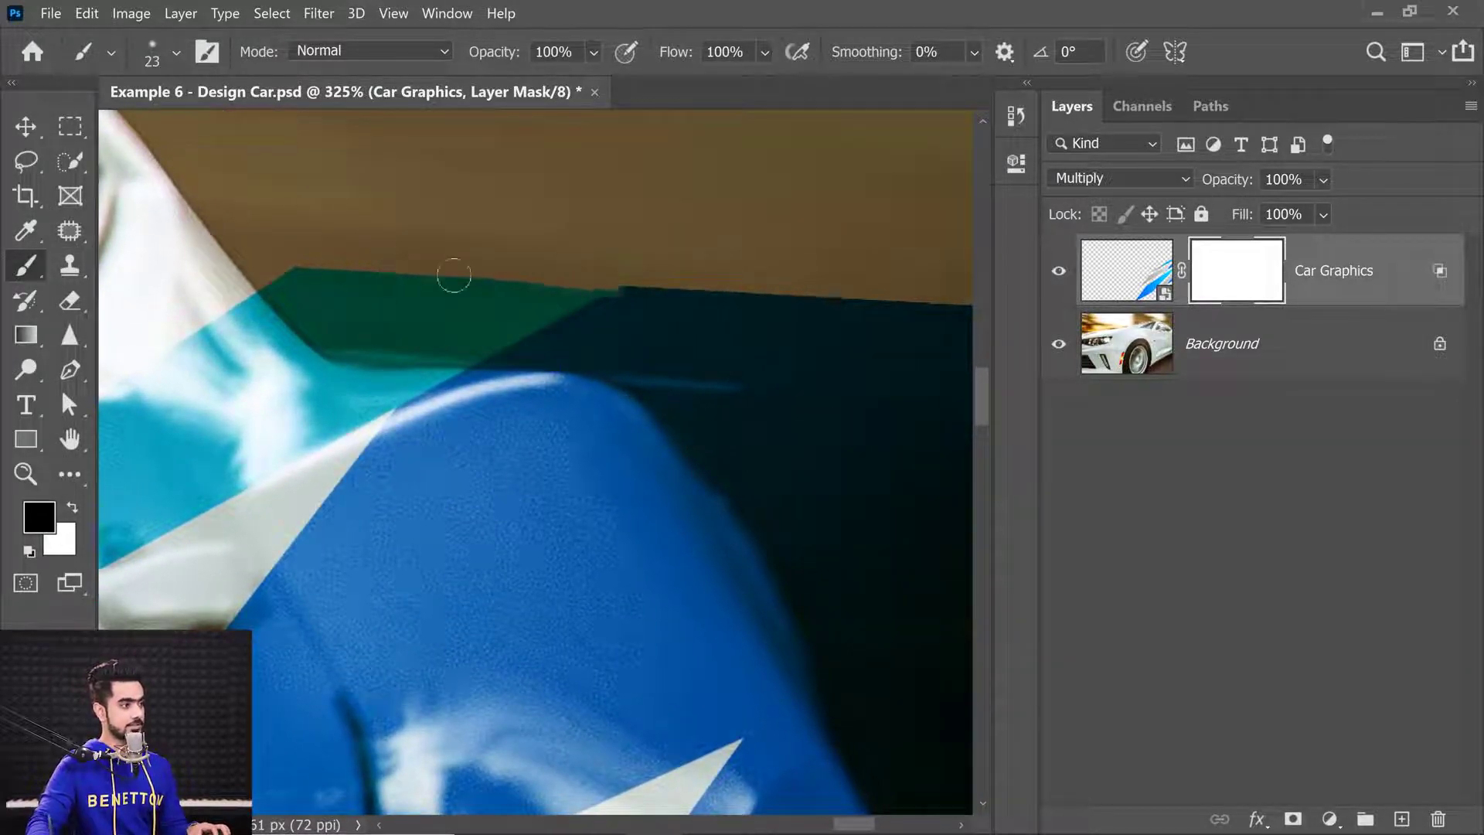
pyautogui.moveTo(454, 271)
pyautogui.mouseDown()
pyautogui.moveTo(671, 328)
pyautogui.moveTo(518, 318)
pyautogui.moveTo(418, 333)
pyautogui.moveTo(518, 343)
pyautogui.moveTo(496, 351)
pyautogui.moveTo(424, 349)
pyautogui.moveTo(573, 355)
pyautogui.moveTo(370, 341)
pyautogui.moveTo(265, 280)
pyautogui.moveTo(294, 318)
pyautogui.moveTo(298, 293)
pyautogui.moveTo(252, 327)
pyautogui.moveTo(248, 315)
pyautogui.moveTo(266, 340)
pyautogui.moveTo(314, 301)
pyautogui.moveTo(291, 301)
pyautogui.moveTo(327, 344)
pyautogui.moveTo(412, 347)
pyautogui.moveTo(349, 347)
pyautogui.moveTo(397, 353)
pyautogui.moveTo(366, 352)
pyautogui.moveTo(338, 319)
pyautogui.moveTo(333, 273)
pyautogui.moveTo(370, 266)
pyautogui.moveTo(419, 329)
pyautogui.moveTo(372, 313)
pyautogui.mouseUp()
# Paint black on the mask with a 32 px brush to hide graphics spilling past the car's edge.
pyautogui.press('x')
pyautogui.press('x')
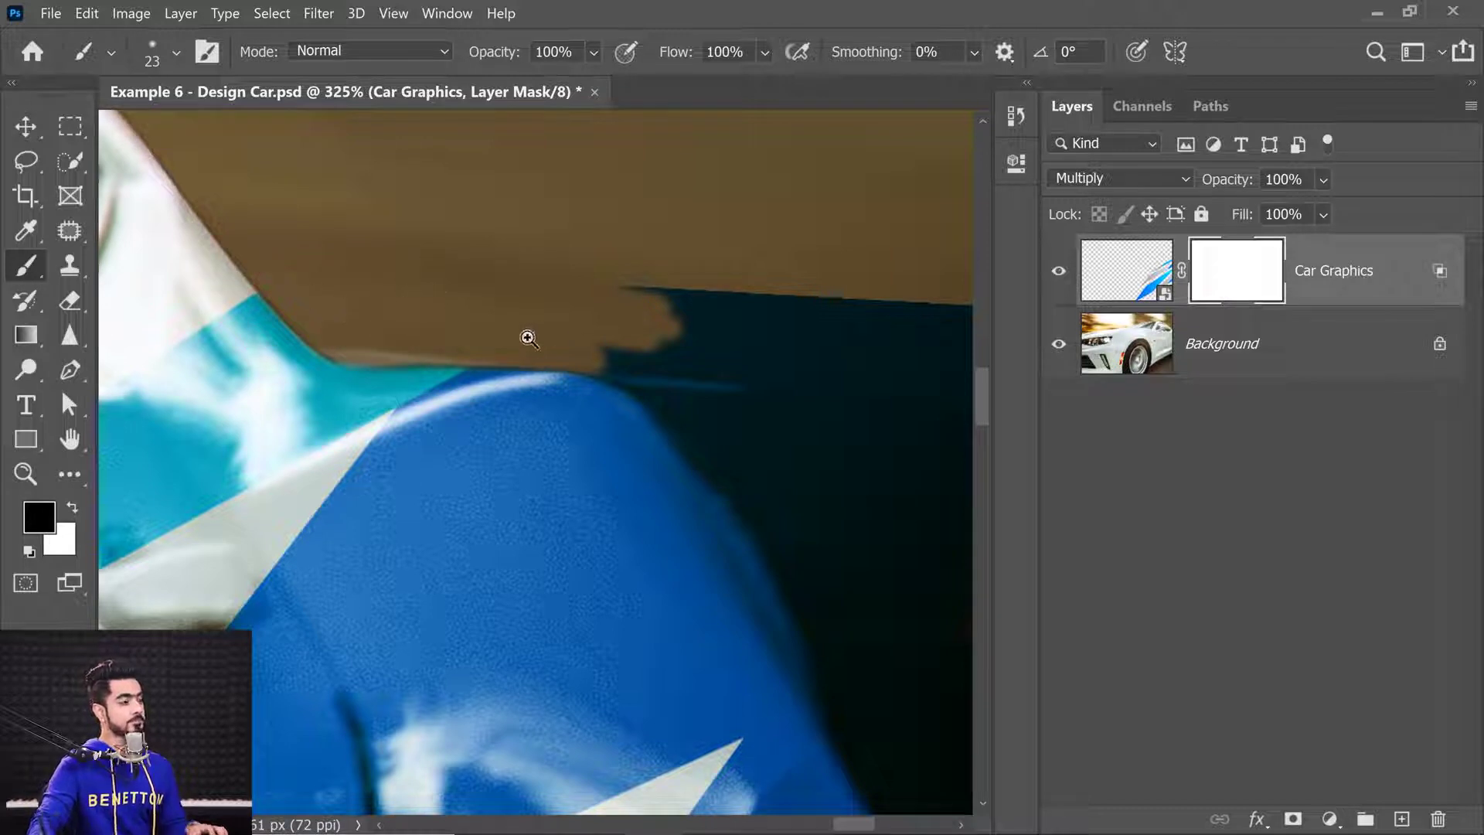
pyautogui.moveTo(528, 338)
pyautogui.mouseDown()
pyautogui.moveTo(348, 242)
pyautogui.moveTo(325, 170)
pyautogui.moveTo(266, 175)
pyautogui.moveTo(341, 208)
pyautogui.moveTo(405, 275)
pyautogui.moveTo(451, 344)
pyautogui.moveTo(541, 564)
pyautogui.mouseUp()
pyautogui.press(']')
pyautogui.moveTo(541, 564)
pyautogui.mouseDown()
pyautogui.moveTo(410, 262)
pyautogui.moveTo(468, 440)
pyautogui.moveTo(490, 131)
pyautogui.mouseUp()
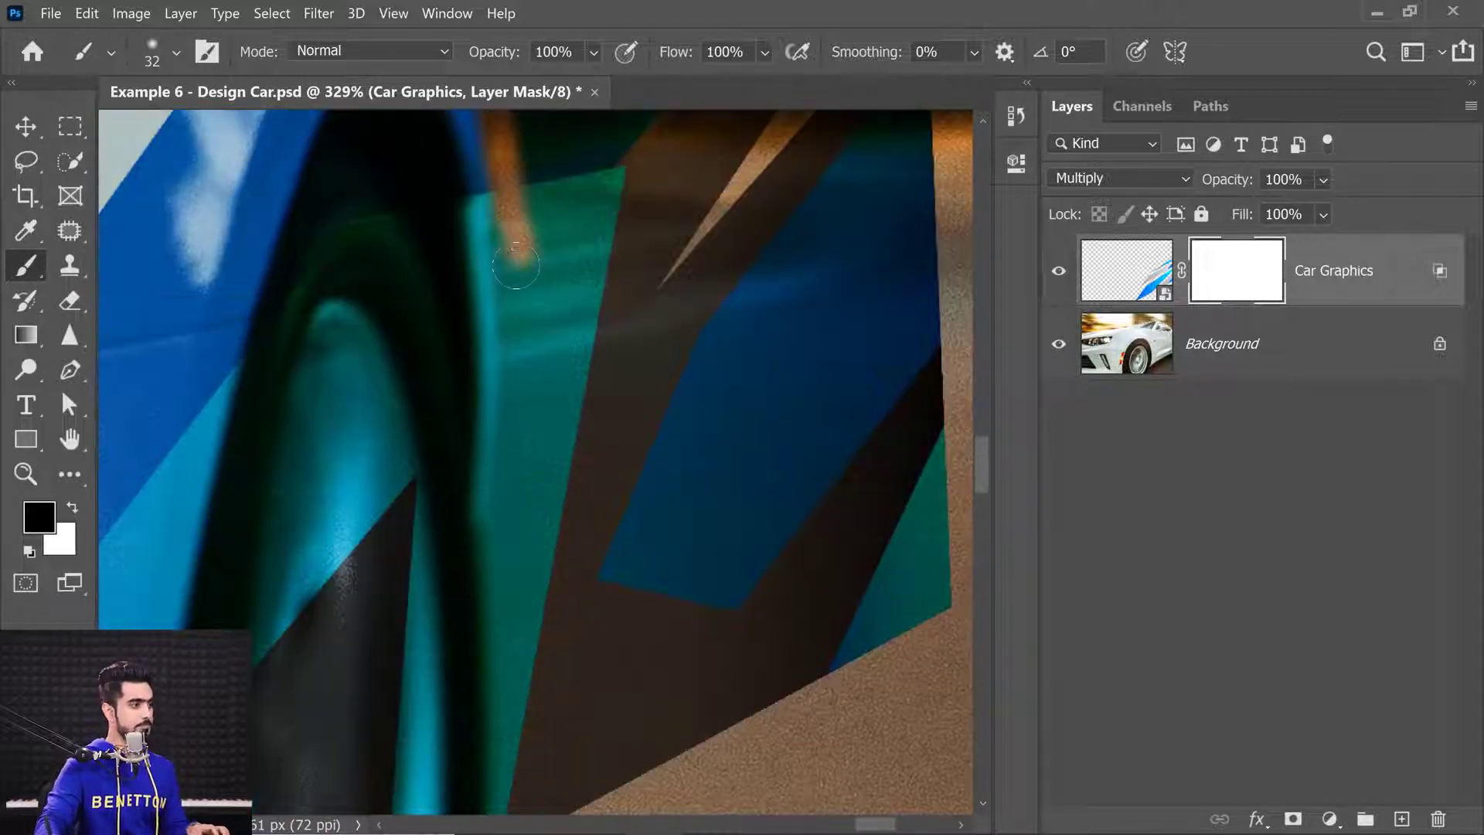
pyautogui.moveTo(491, 193); pyautogui.dragTo(510, 514)
pyautogui.moveTo(510, 514)
pyautogui.mouseDown()
pyautogui.moveTo(477, 249)
pyautogui.moveTo(458, 374)
pyautogui.moveTo(473, 611)
pyautogui.mouseUp()
# Enlarge the brush to 66 px and mask out the graphics covering the rear wheel and tyre.
pyautogui.scroll(-5, 440, 302)
pyautogui.press(']')
pyautogui.press(']')
pyautogui.press(']')
pyautogui.moveTo(467, 278)
pyautogui.mouseDown()
pyautogui.moveTo(401, 527)
pyautogui.moveTo(442, 503)
pyautogui.moveTo(463, 424)
pyautogui.mouseUp()
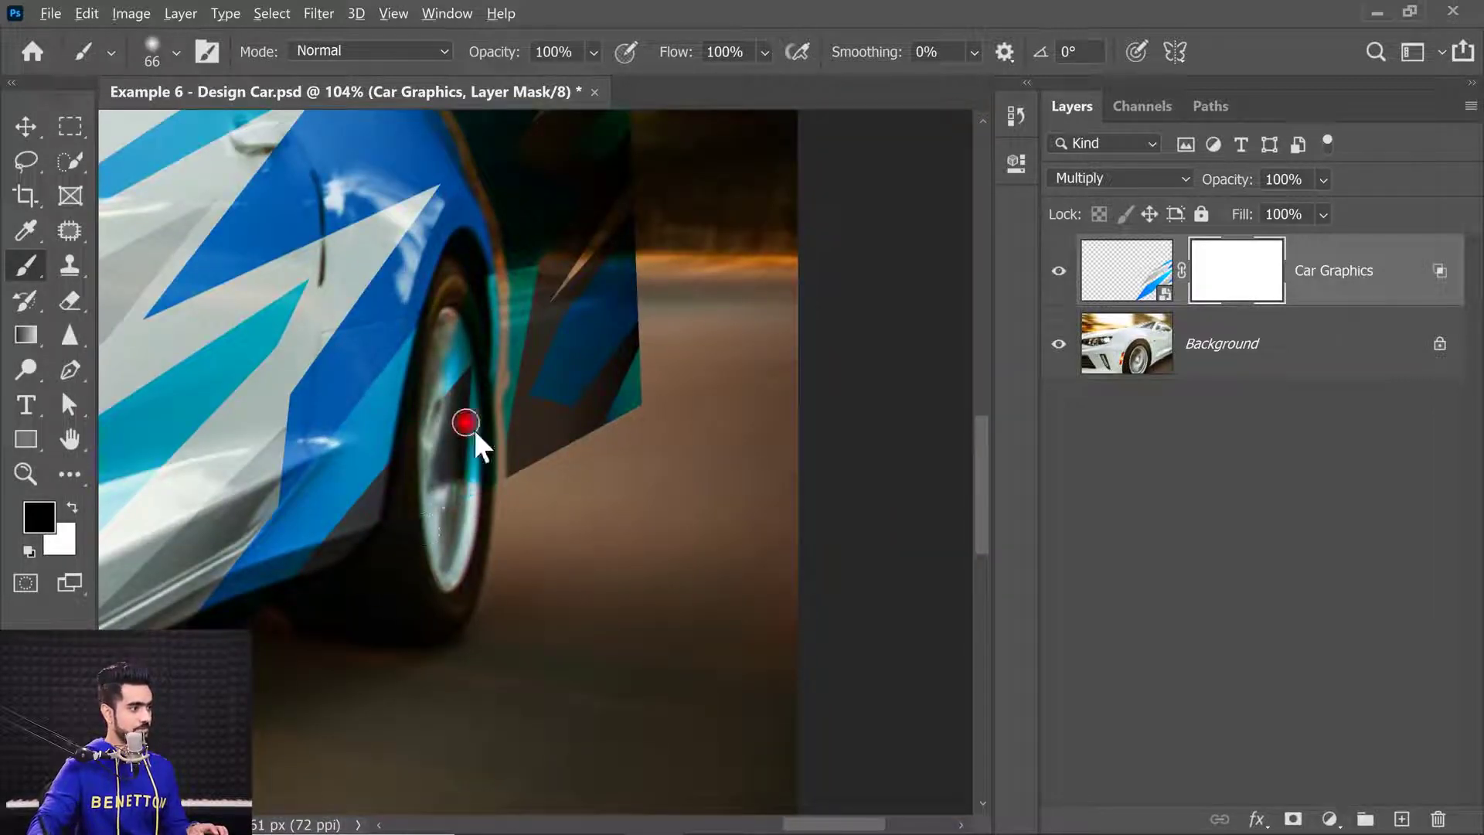
pyautogui.press(']')
pyautogui.press(']')
pyautogui.press(']')
pyautogui.moveTo(455, 325)
pyautogui.mouseDown()
pyautogui.moveTo(445, 448)
pyautogui.moveTo(471, 363)
pyautogui.moveTo(425, 540)
pyautogui.moveTo(556, 325)
pyautogui.moveTo(522, 411)
pyautogui.moveTo(530, 456)
pyautogui.moveTo(595, 363)
pyautogui.mouseUp()
pyautogui.scroll(3, 405, 322)
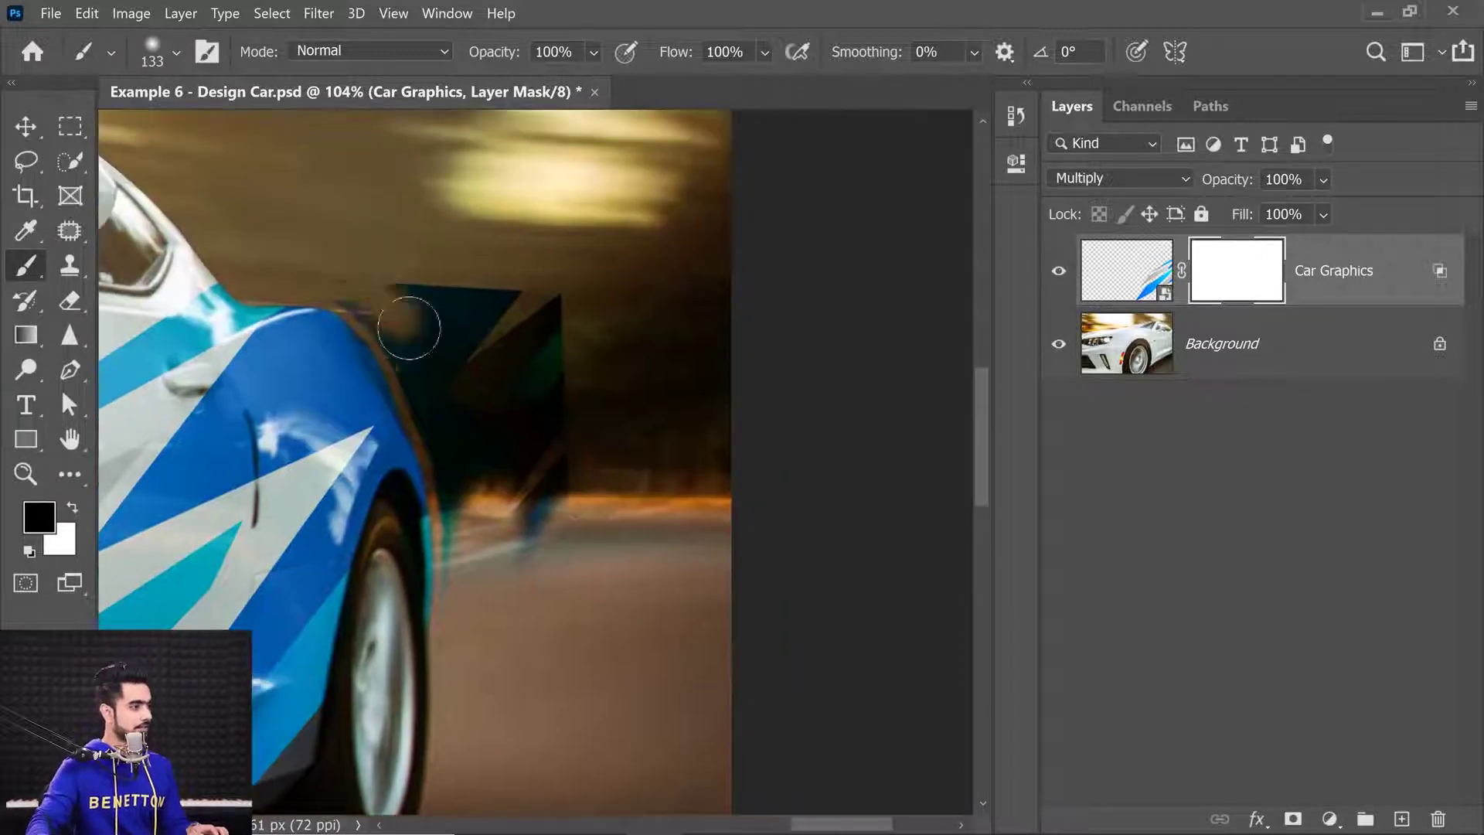
pyautogui.moveTo(404, 322)
pyautogui.mouseDown()
pyautogui.moveTo(372, 291)
pyautogui.moveTo(445, 457)
pyautogui.moveTo(425, 268)
pyautogui.moveTo(496, 348)
pyautogui.mouseUp()
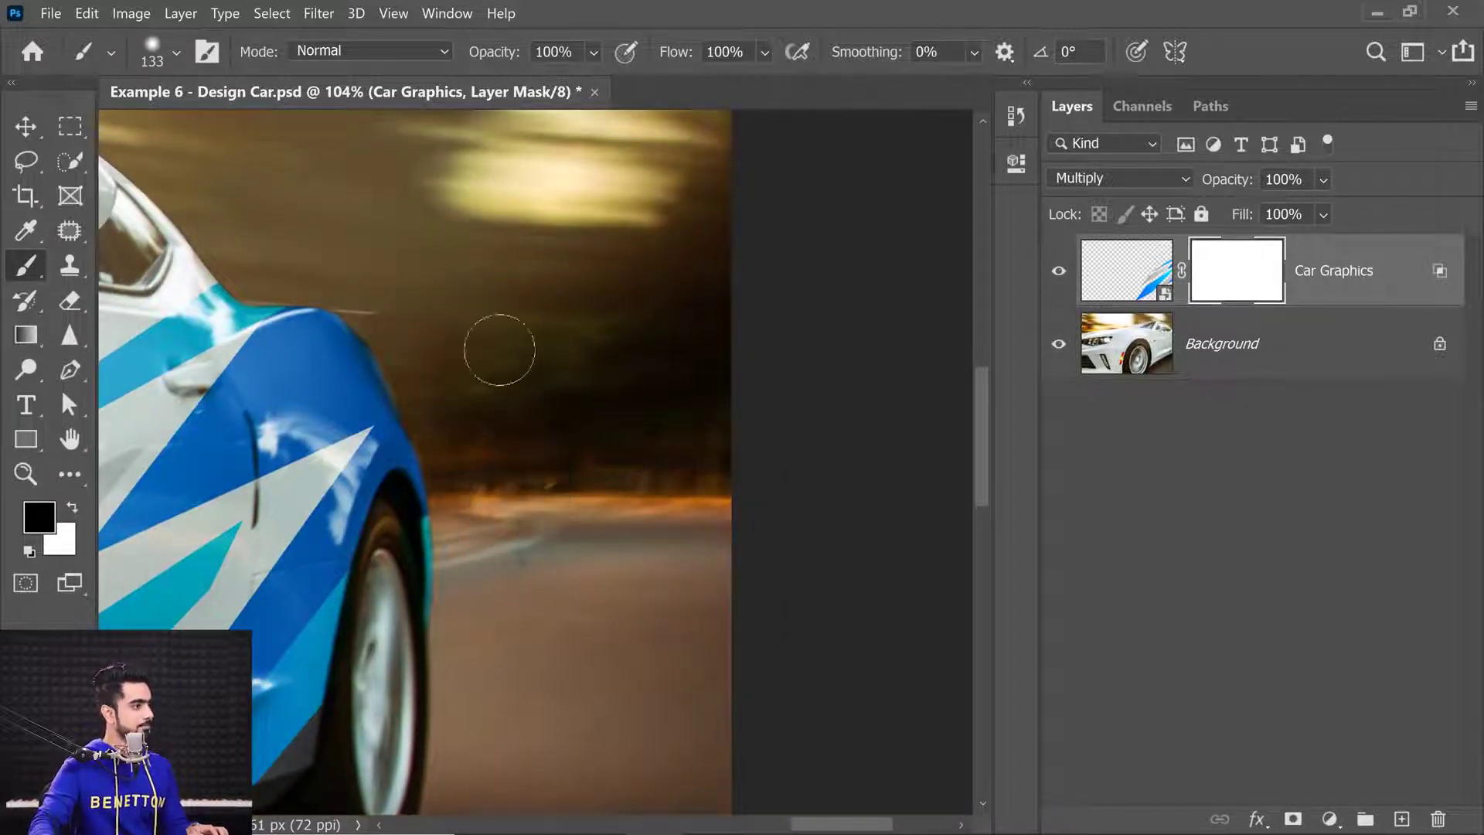
pyautogui.scroll(3, 496, 347)
# Mask out the stripes over the front wheel rim in black.
pyautogui.press('x')
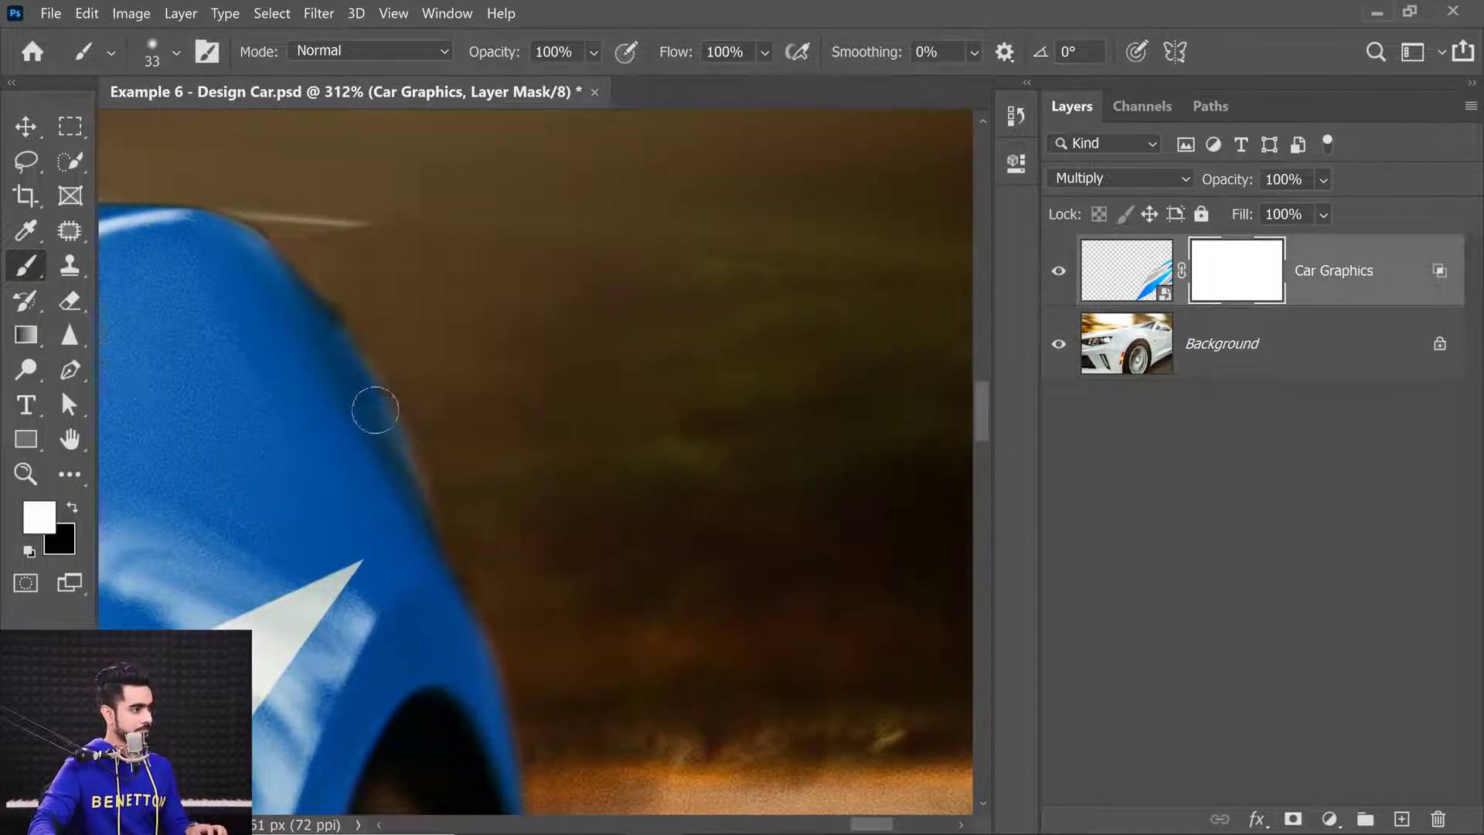
pyautogui.press('x')
pyautogui.scroll(-5, 358, 294)
pyautogui.scroll(3, 502, 602)
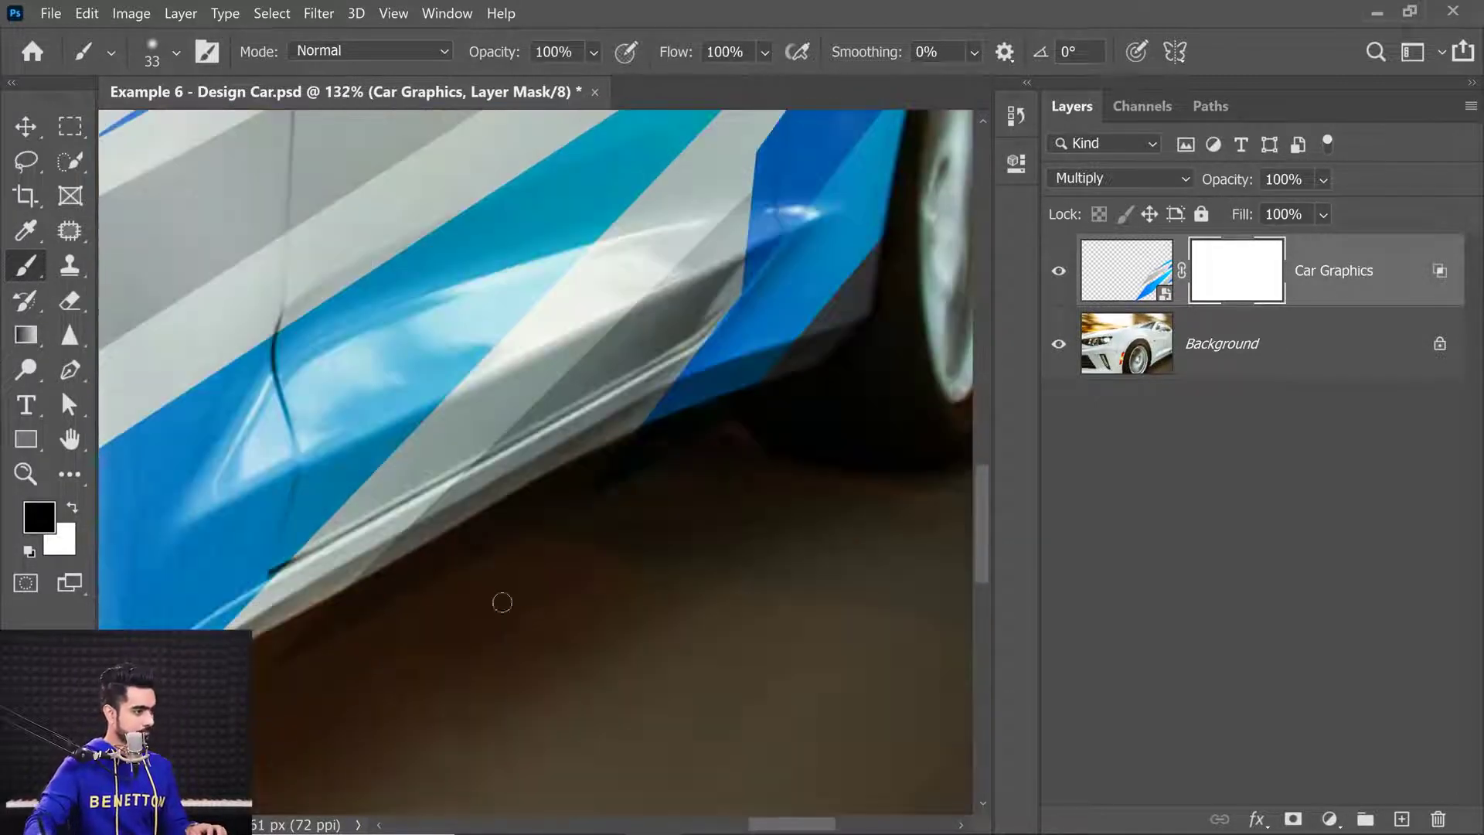
pyautogui.hscroll(-10, 695, 433)
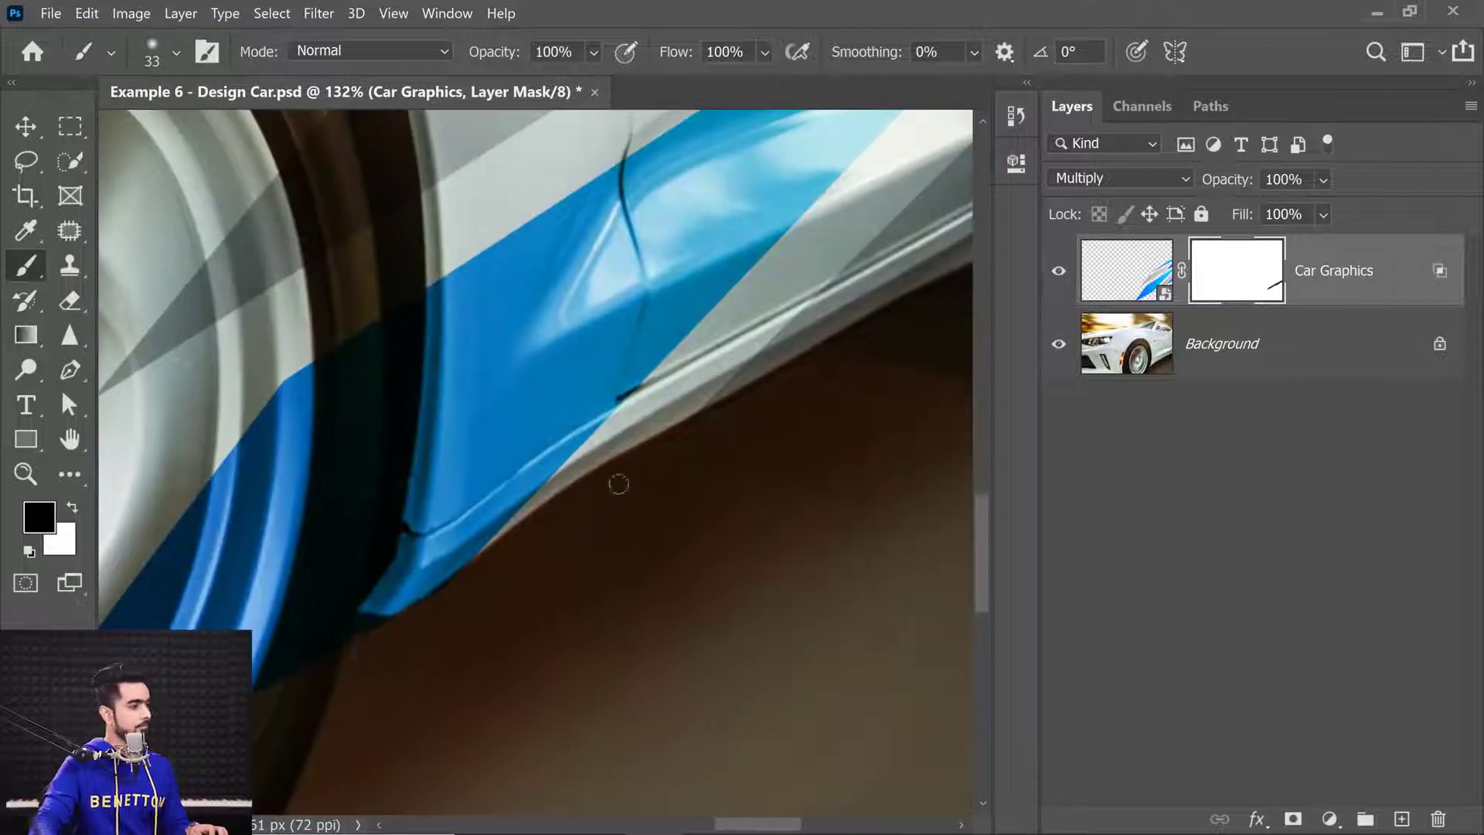
pyautogui.scroll(-3, 309, 448)
pyautogui.moveTo(267, 325)
pyautogui.mouseDown()
pyautogui.moveTo(356, 348)
pyautogui.moveTo(305, 622)
pyautogui.mouseUp()
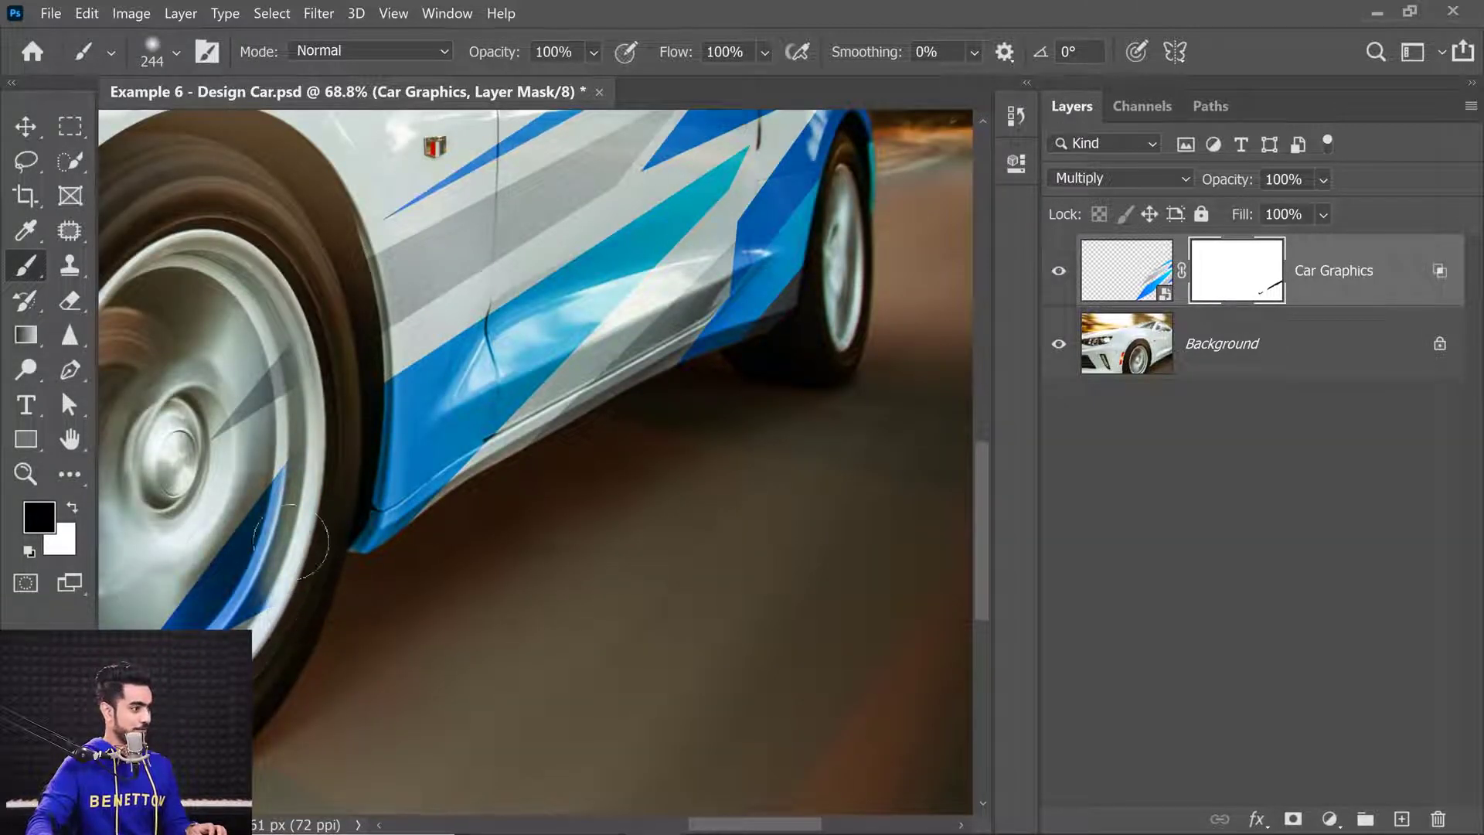
pyautogui.moveTo(259, 378)
pyautogui.mouseDown()
pyautogui.moveTo(232, 541)
pyautogui.moveTo(201, 603)
pyautogui.moveTo(232, 580)
pyautogui.moveTo(259, 622)
pyautogui.mouseUp()
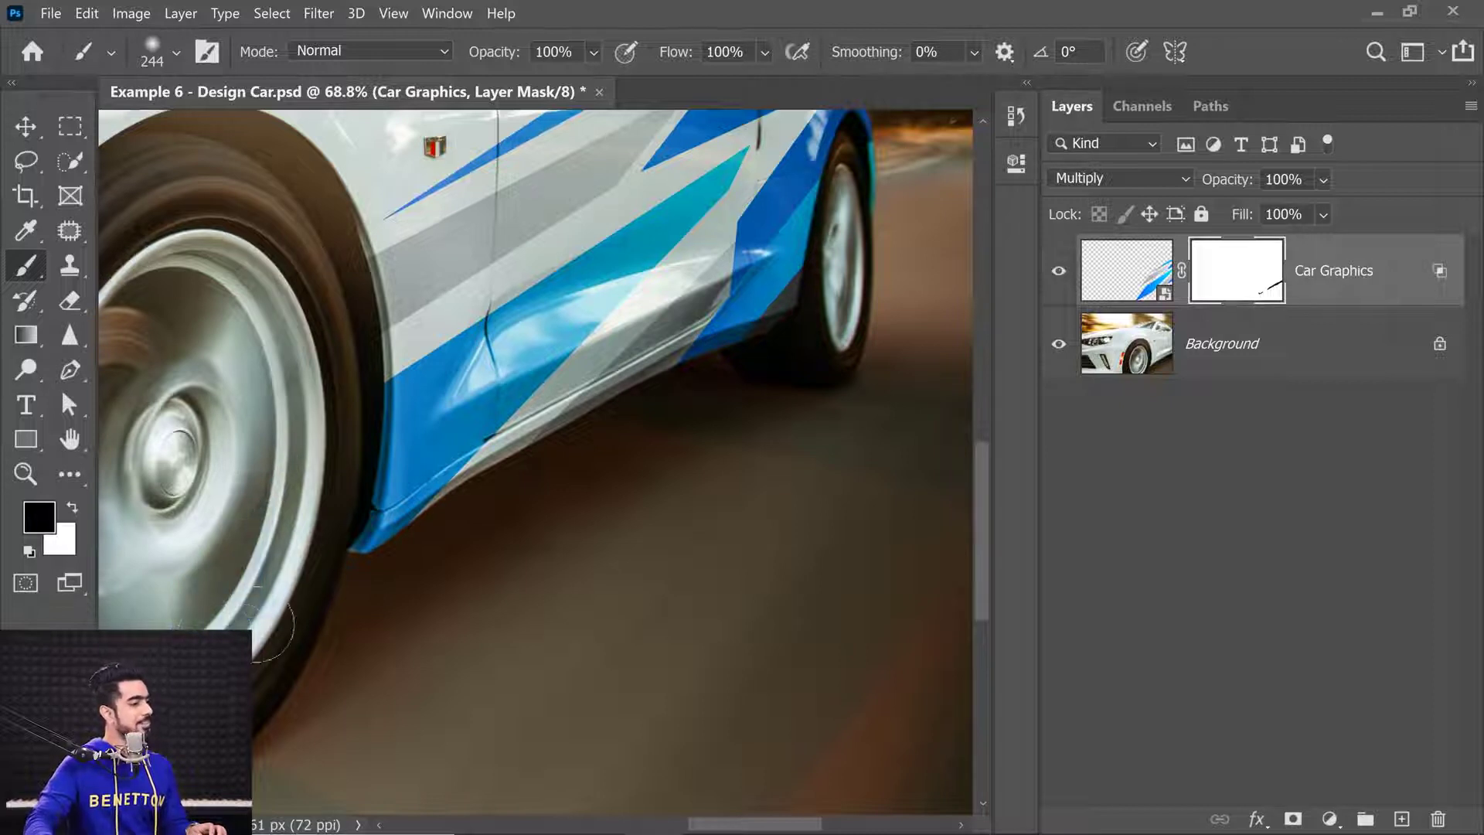
# Inspect the masked stripes around the headlight, door and wheel arches.
pyautogui.hotkey('ctrl', '0')
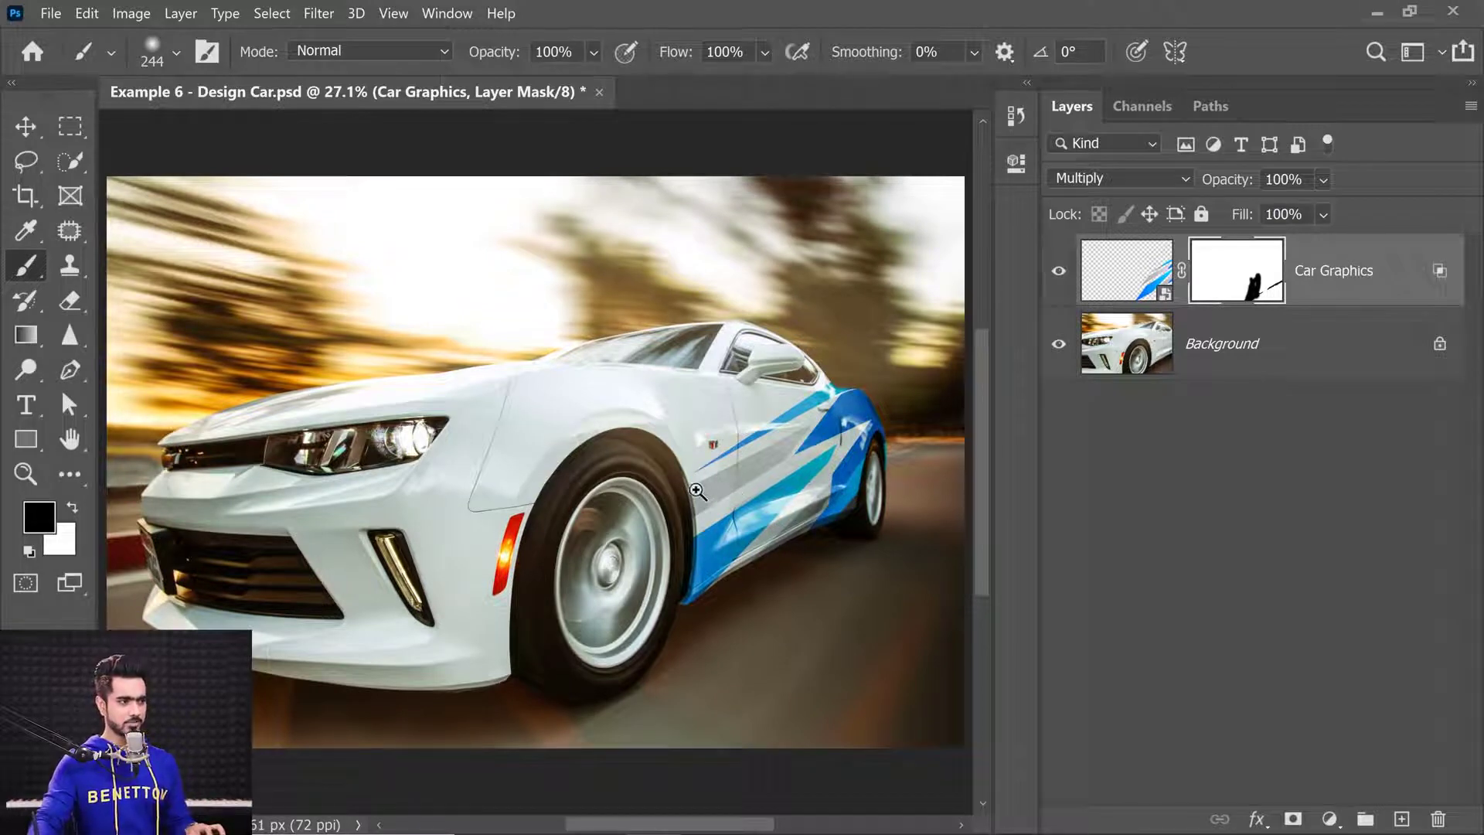
pyautogui.moveTo(742, 485); pyautogui.dragTo(662, 341)
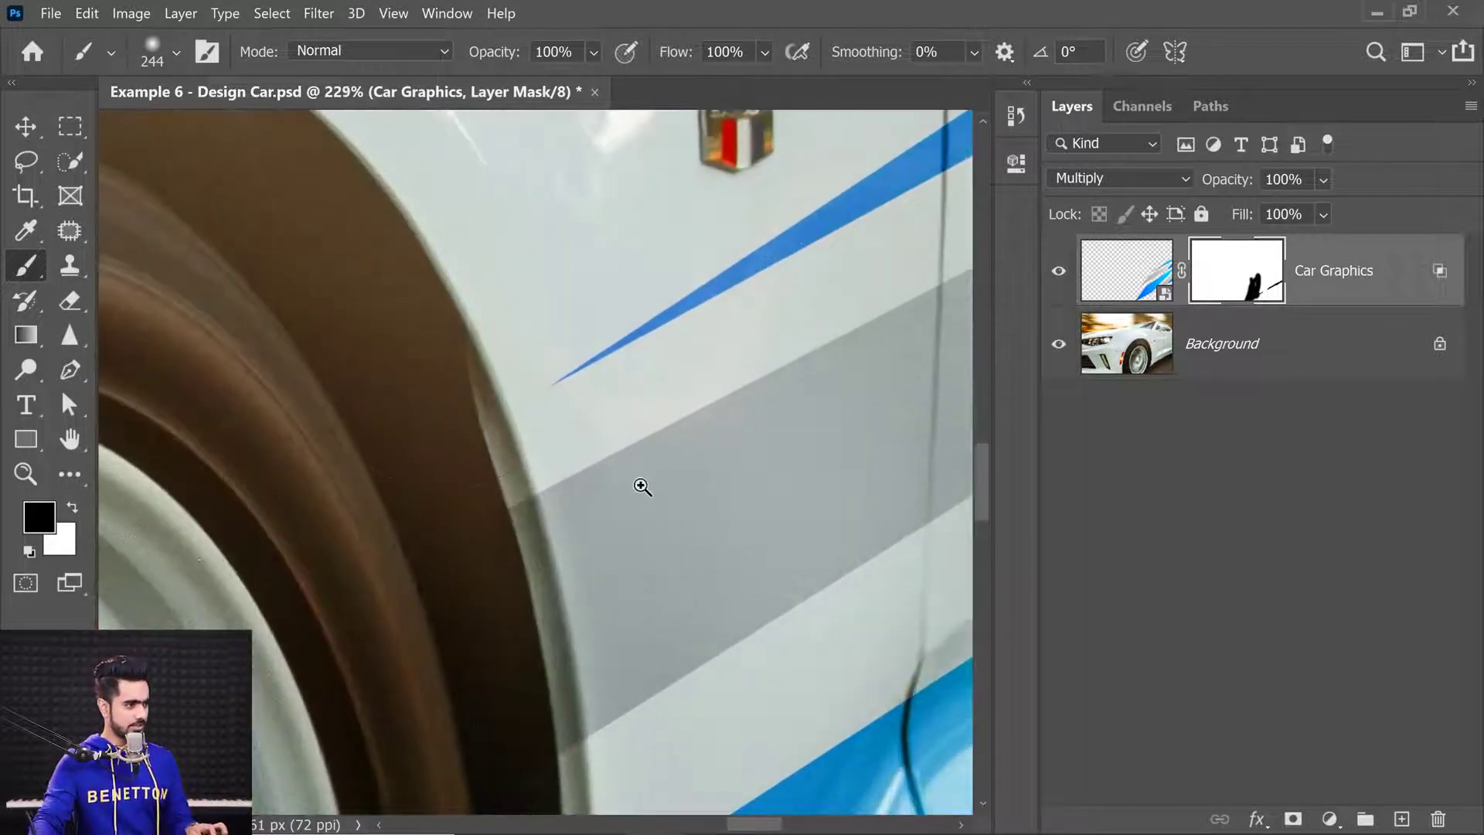
pyautogui.moveTo(613, 471)
pyautogui.mouseDown()
pyautogui.moveTo(651, 443)
pyautogui.moveTo(341, 391)
pyautogui.moveTo(484, 382)
pyautogui.moveTo(523, 404)
pyautogui.moveTo(466, 424)
pyautogui.moveTo(476, 403)
pyautogui.mouseUp()
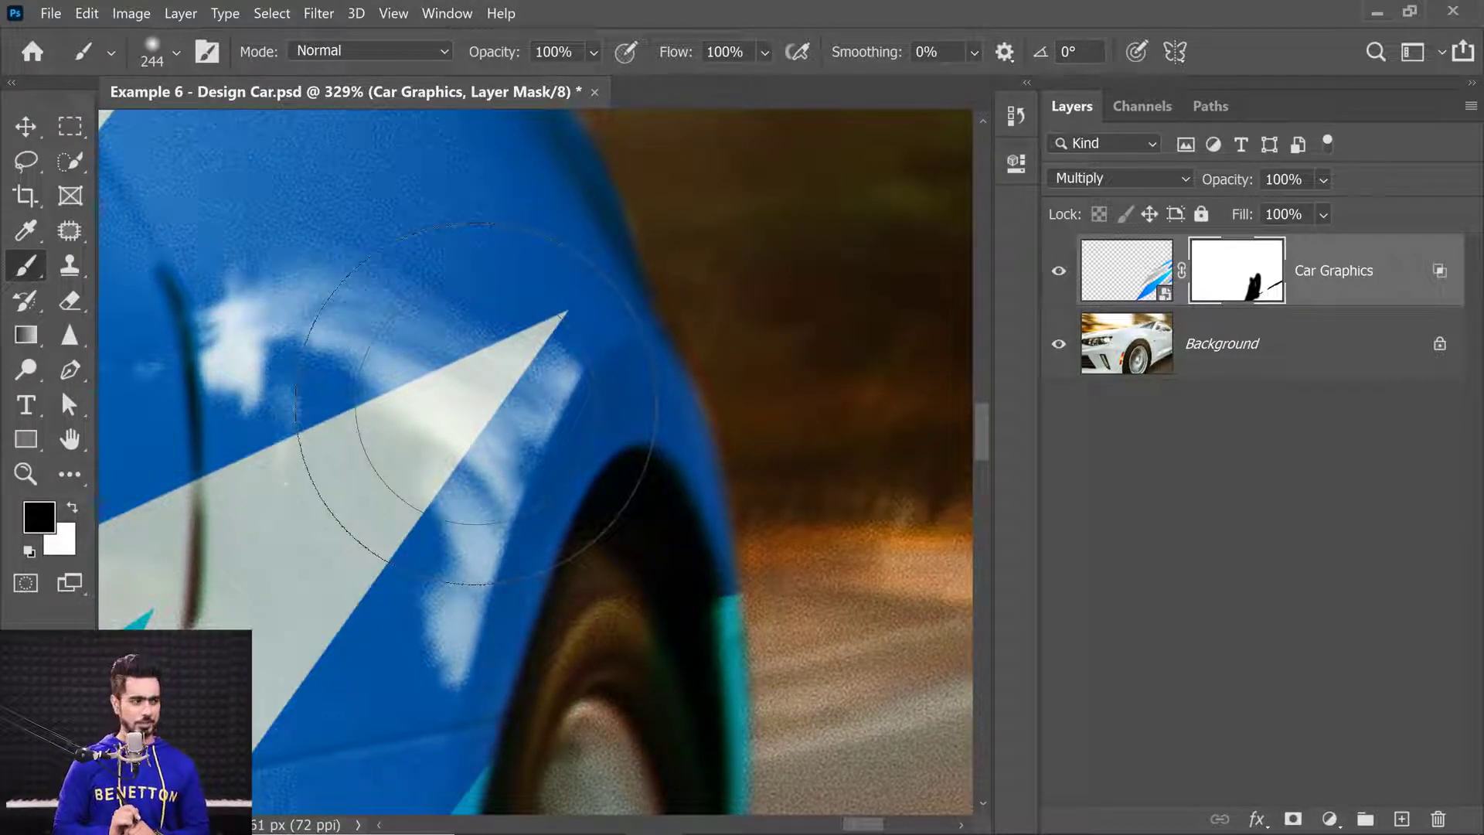
pyautogui.moveTo(614, 519); pyautogui.dragTo(580, 454)
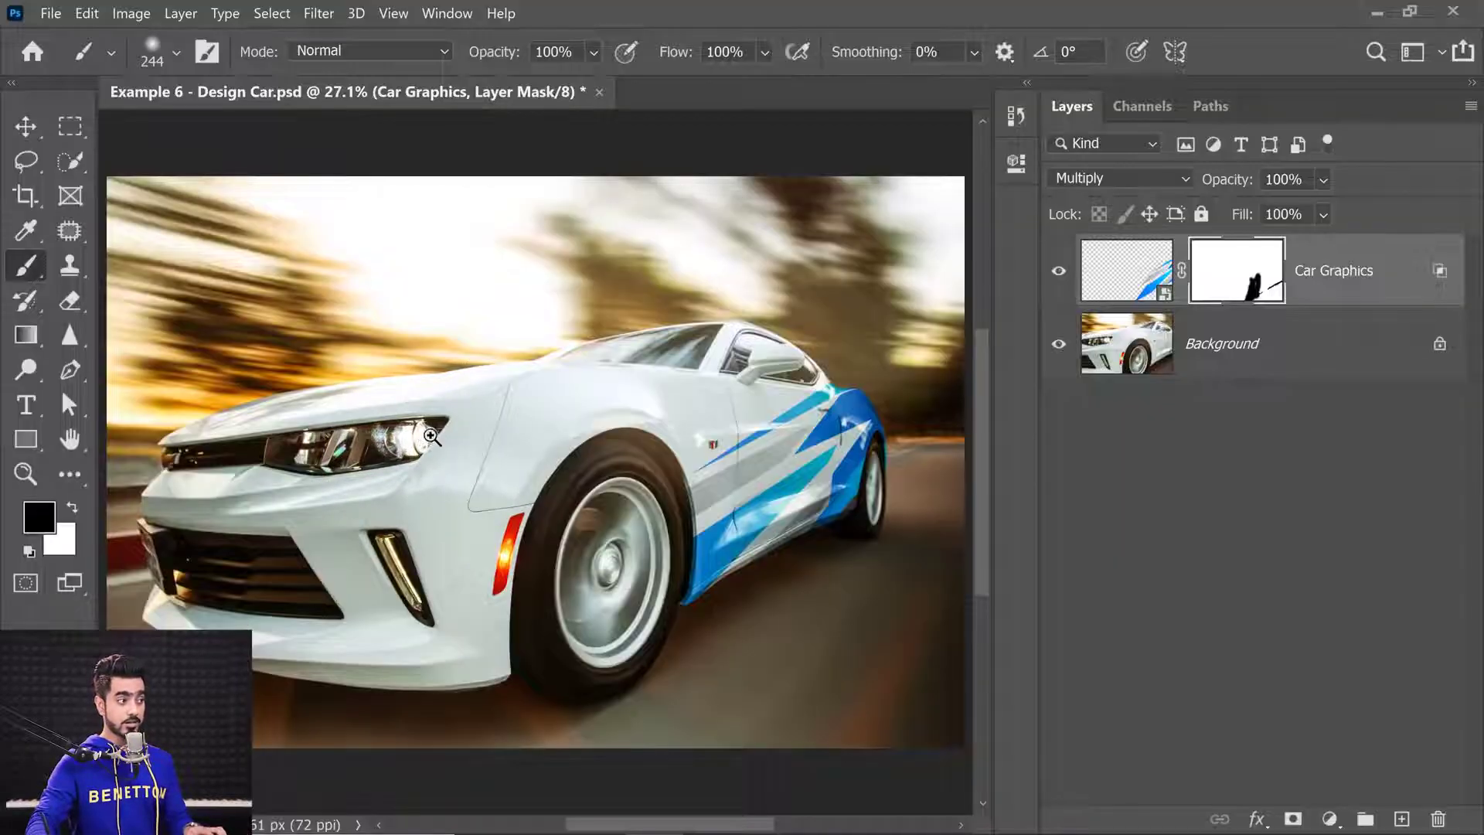
pyautogui.moveTo(465, 433); pyautogui.dragTo(328, 430)
pyautogui.moveTo(487, 435); pyautogui.dragTo(610, 357)
pyautogui.moveTo(706, 575); pyautogui.dragTo(757, 575)
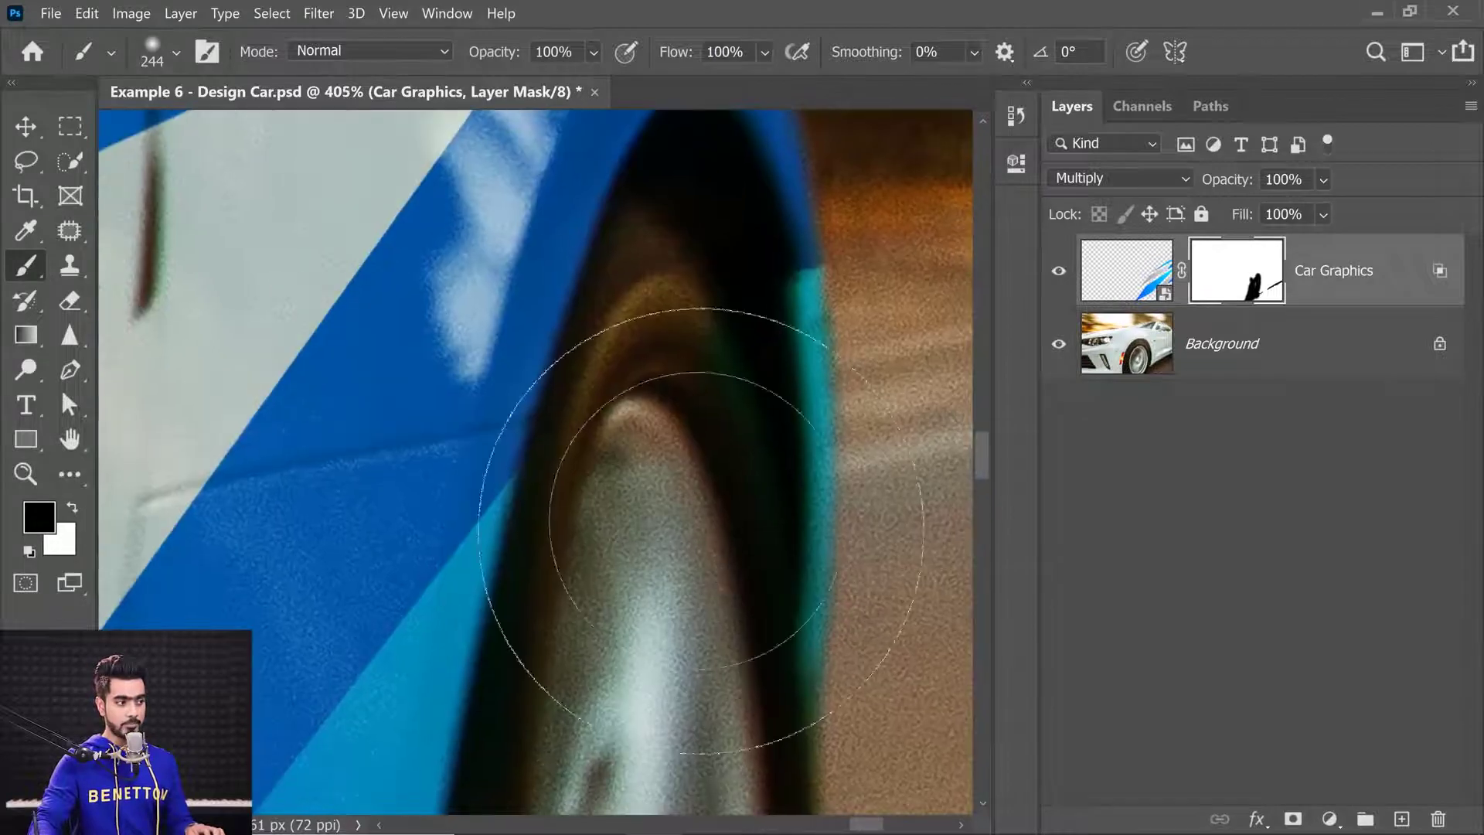
# Set the brush to 180 px, fit the whole car, and target the Car Graphics layer instead of its mask.
pyautogui.moveTo(476, 533); pyautogui.dragTo(490, 530)
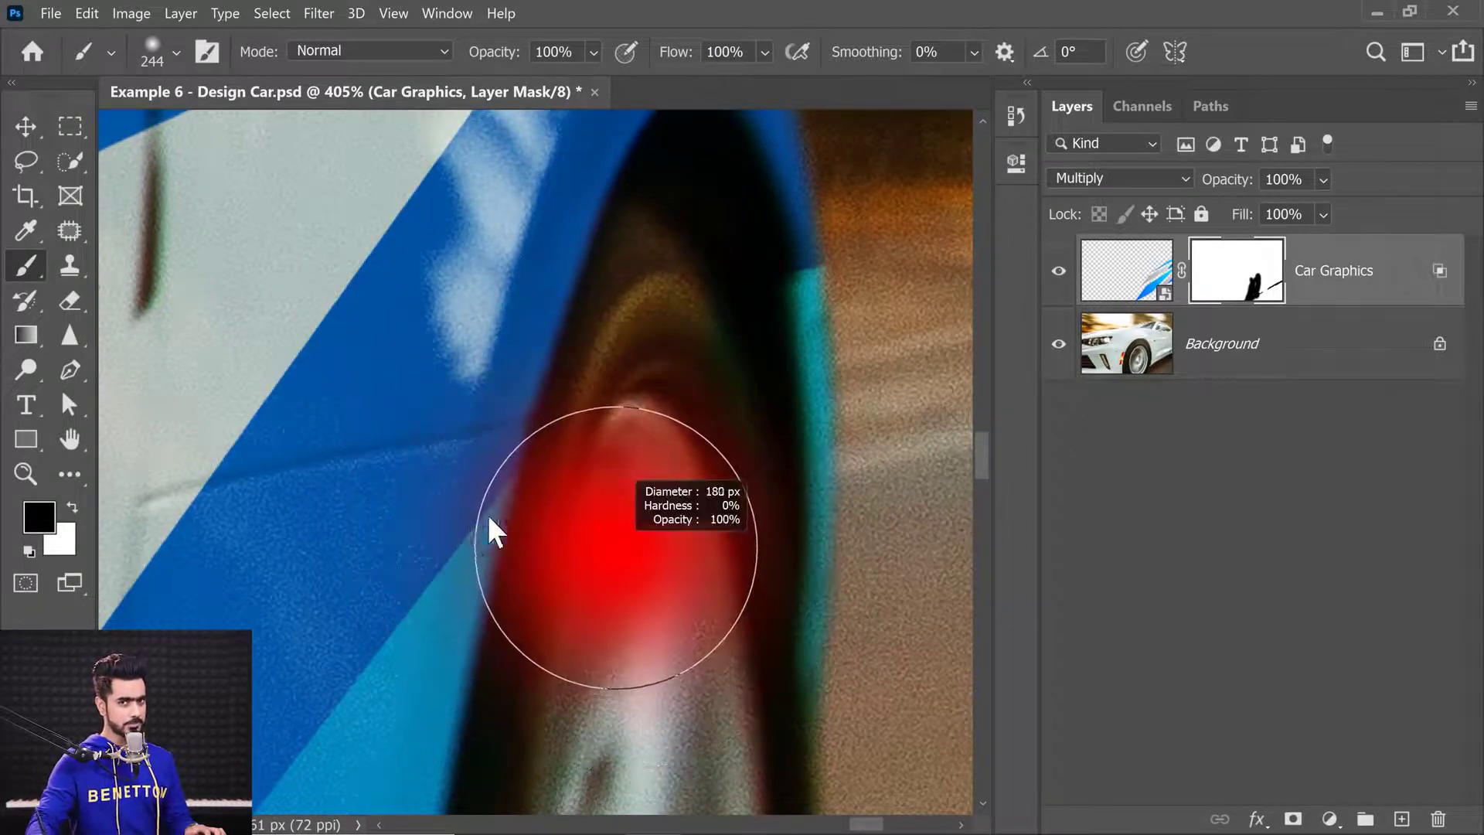
pyautogui.moveTo(414, 407)
pyautogui.mouseDown()
pyautogui.moveTo(633, 705)
pyautogui.moveTo(664, 721)
pyautogui.mouseUp()
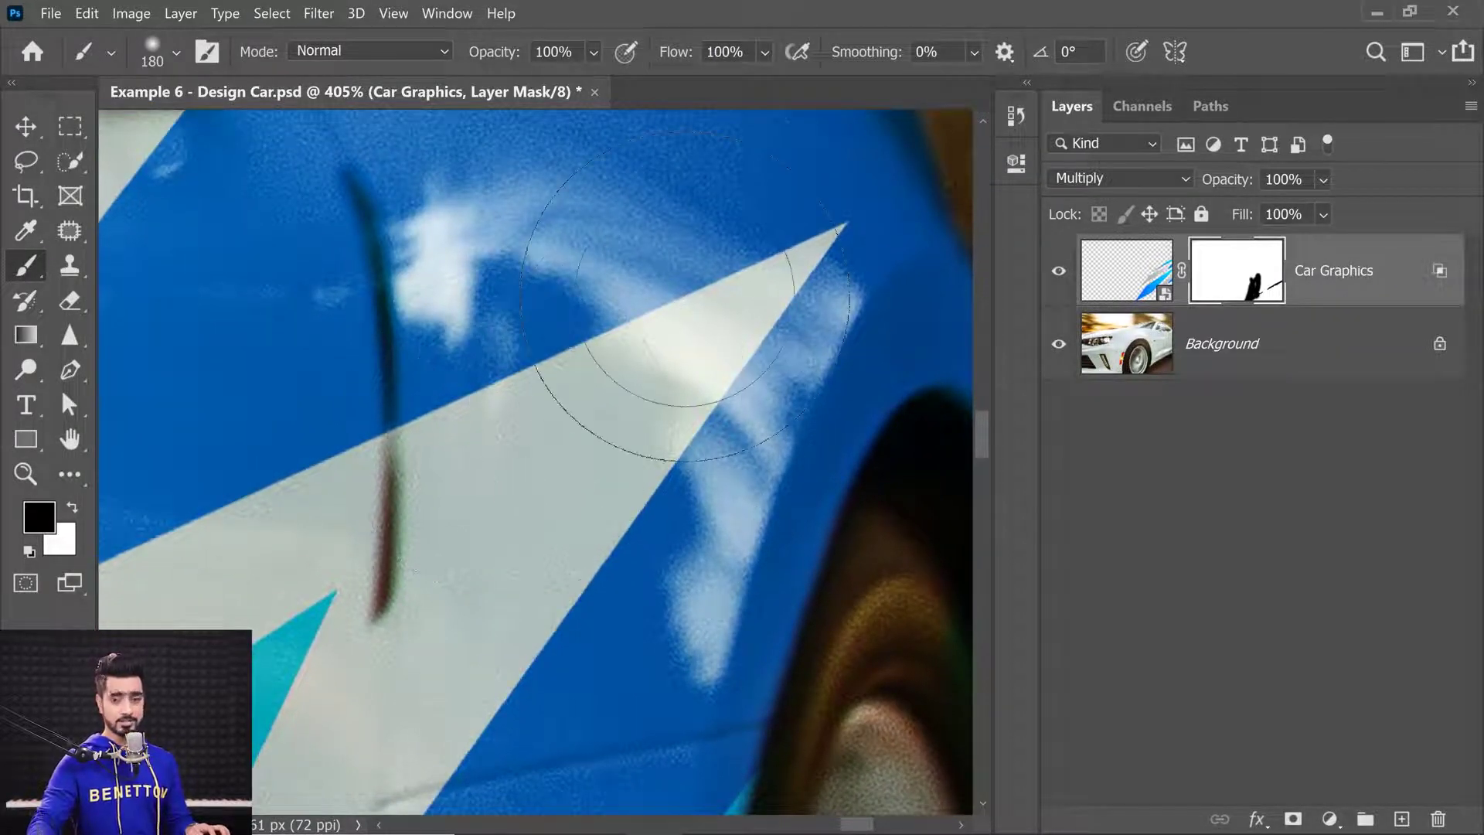
pyautogui.hotkey('ctrl', '0')
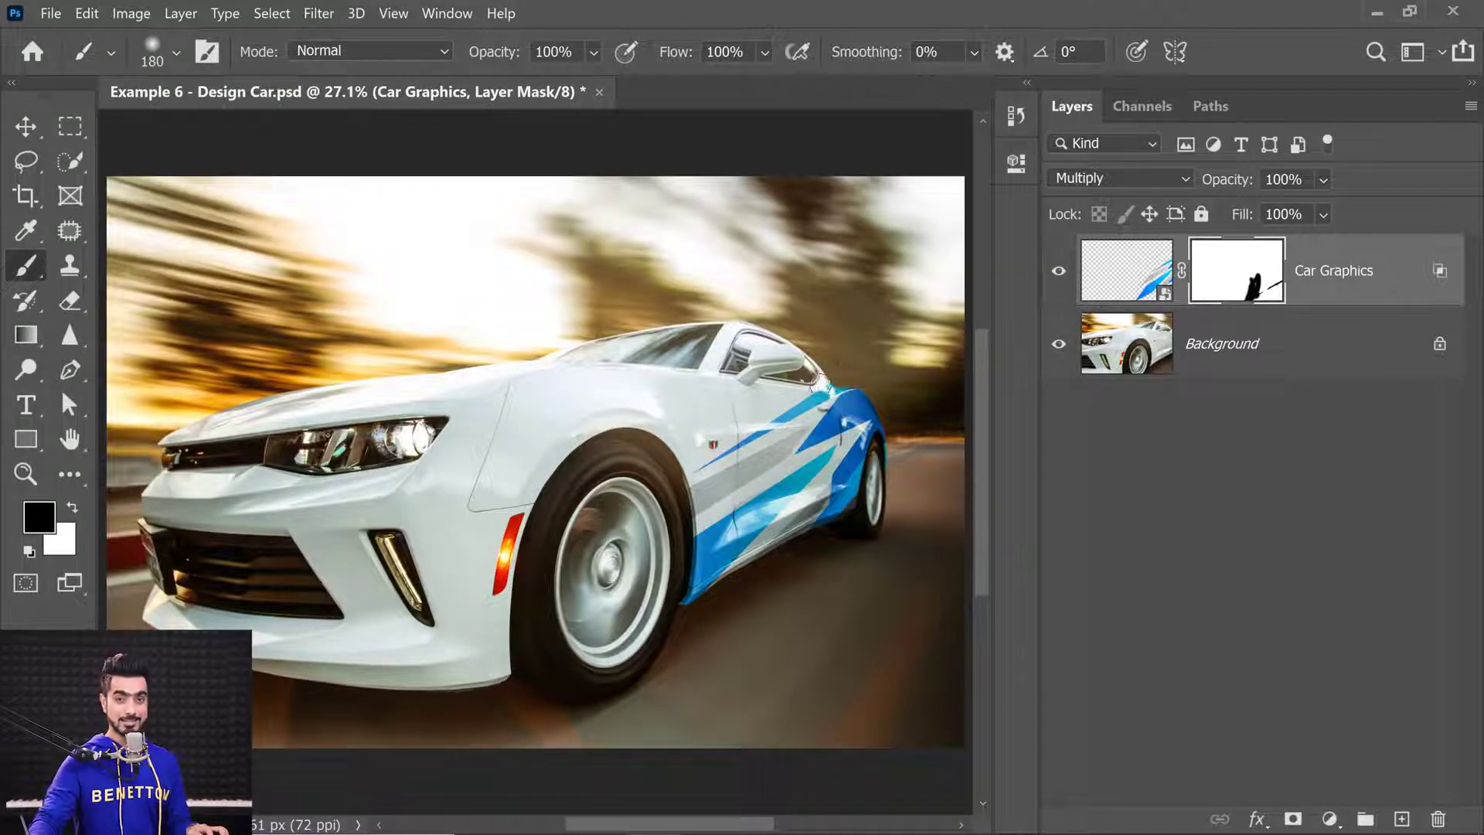
pyautogui.click(1128, 275)
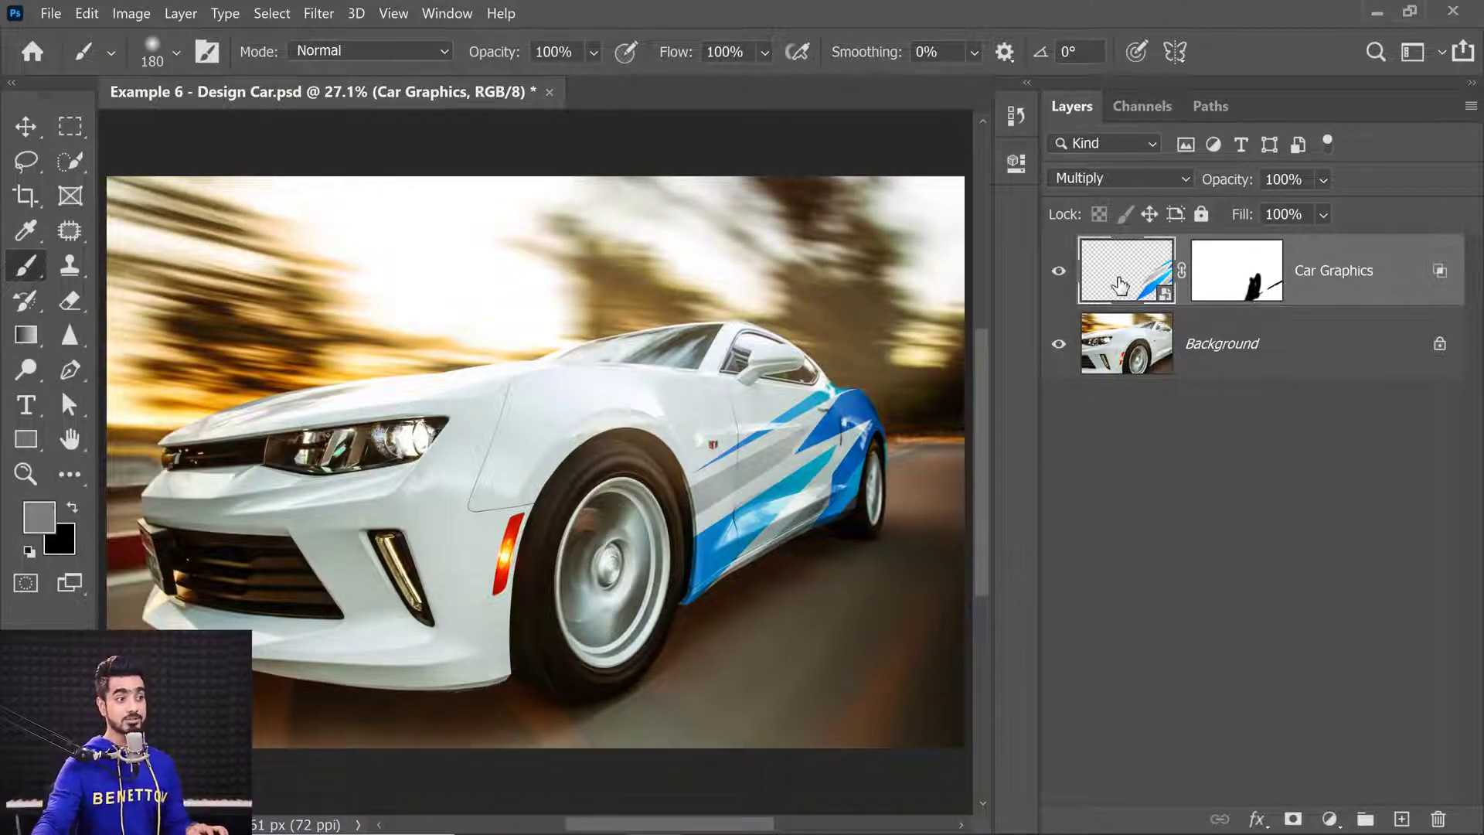
# Start a Field Blur and place its pin on the car's rear quarter.
pyautogui.click(311, 11)
pyautogui.moveTo(491, 272)
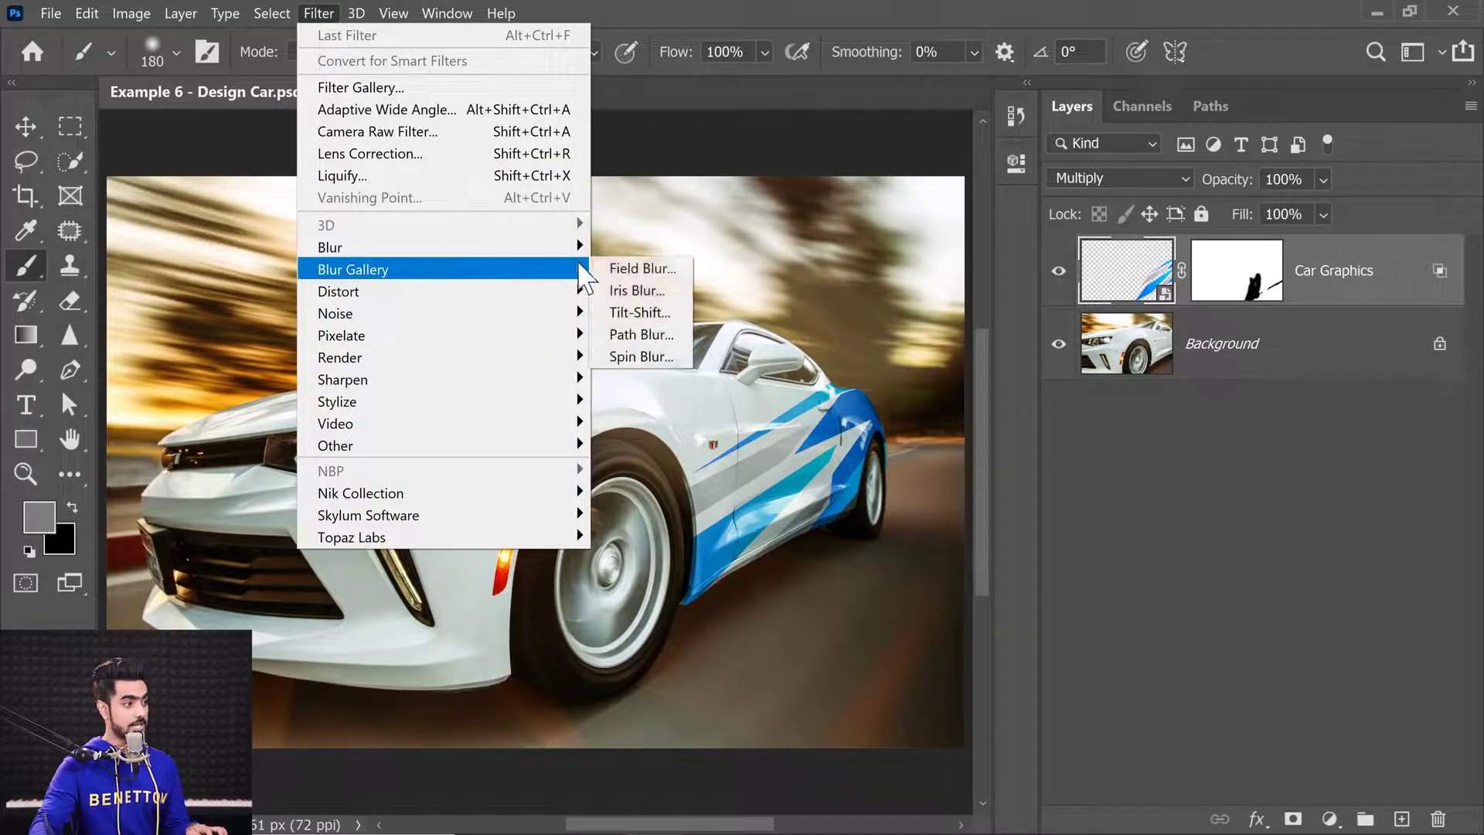
pyautogui.click(642, 272)
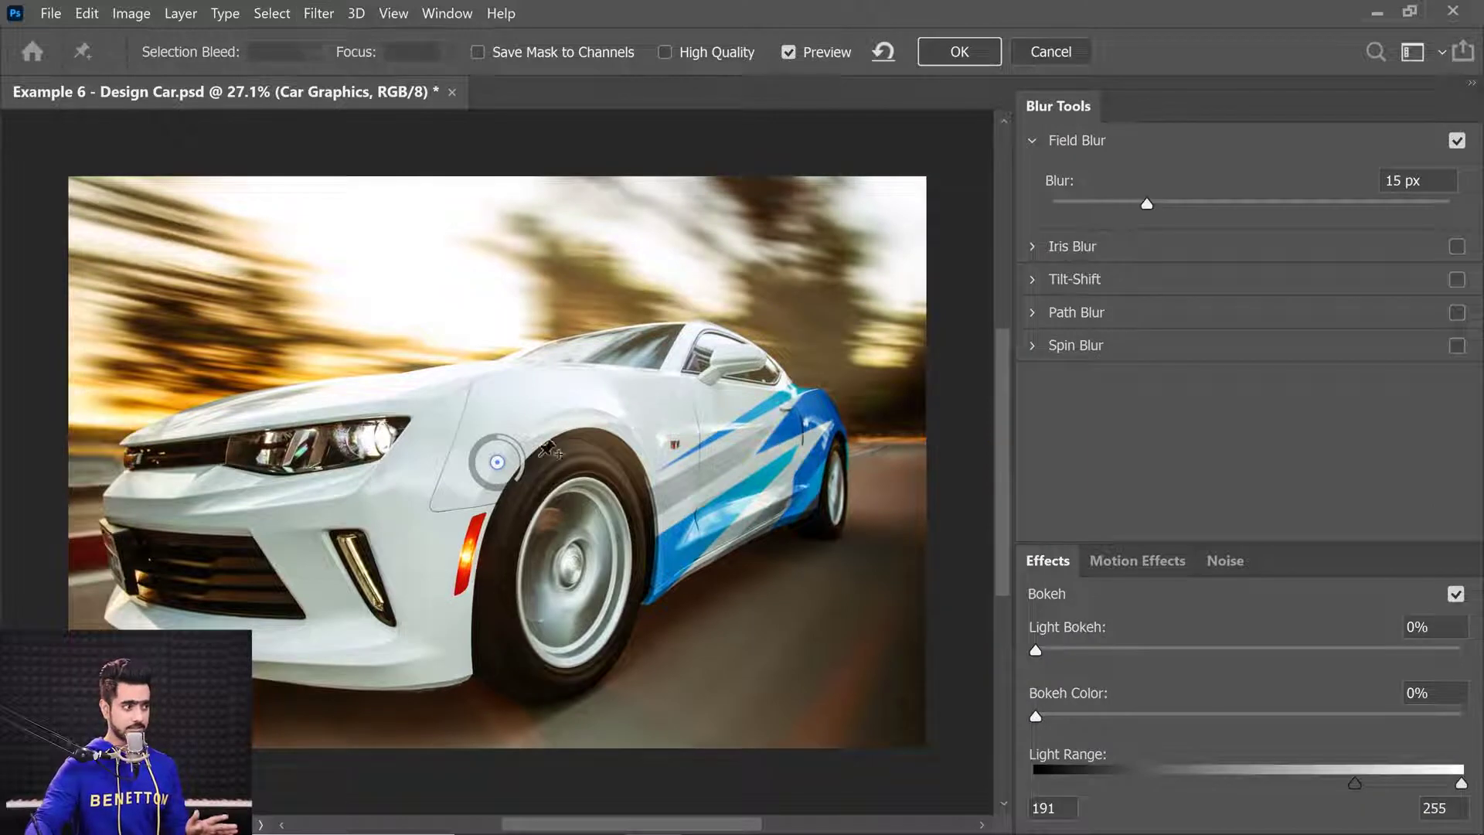
pyautogui.moveTo(497, 463); pyautogui.dragTo(840, 434)
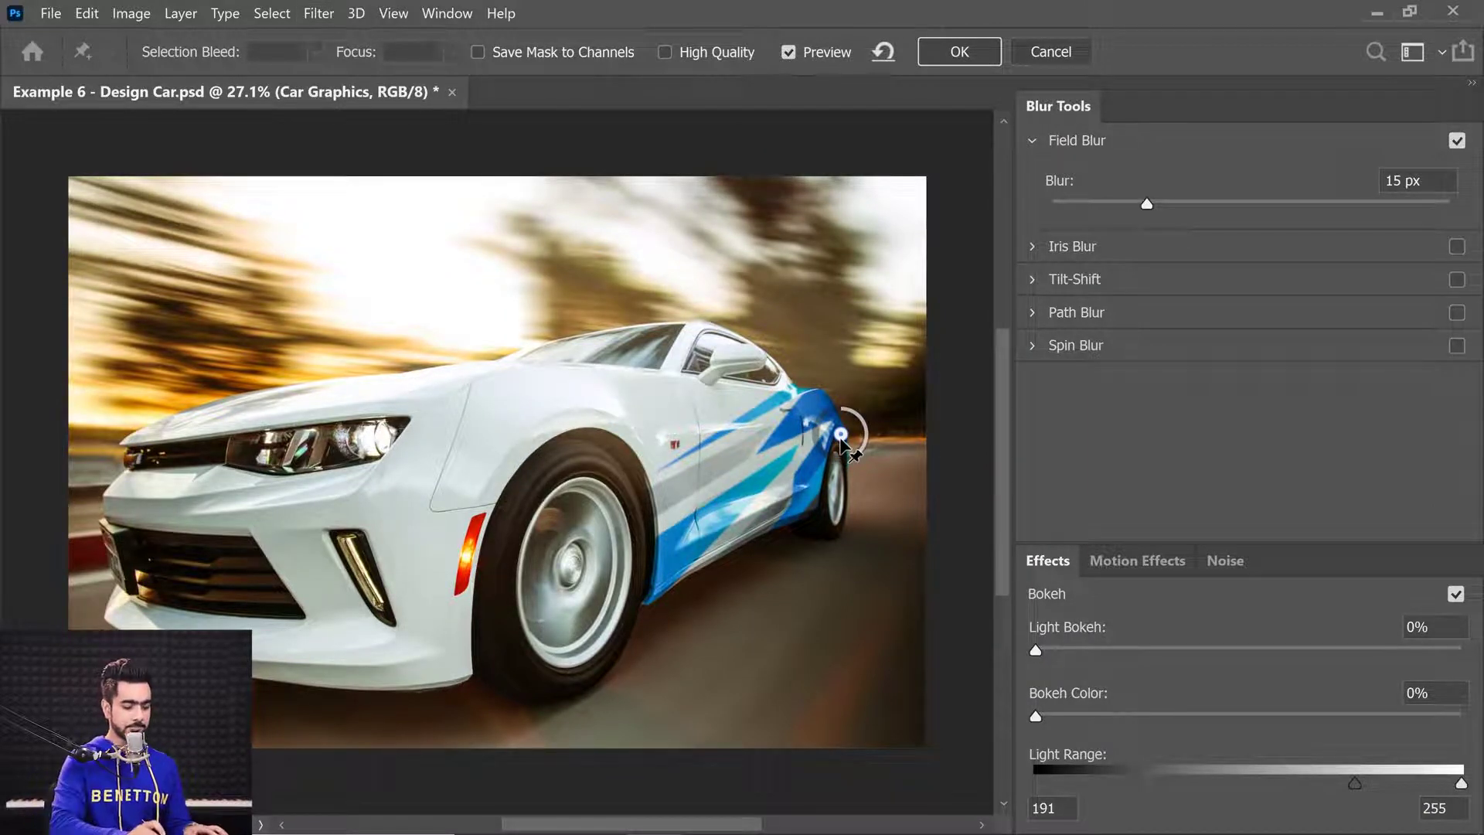
pyautogui.hotkey('ctrl', '+')
pyautogui.hotkey('ctrl', '+')
pyautogui.hotkey('ctrl', '+')
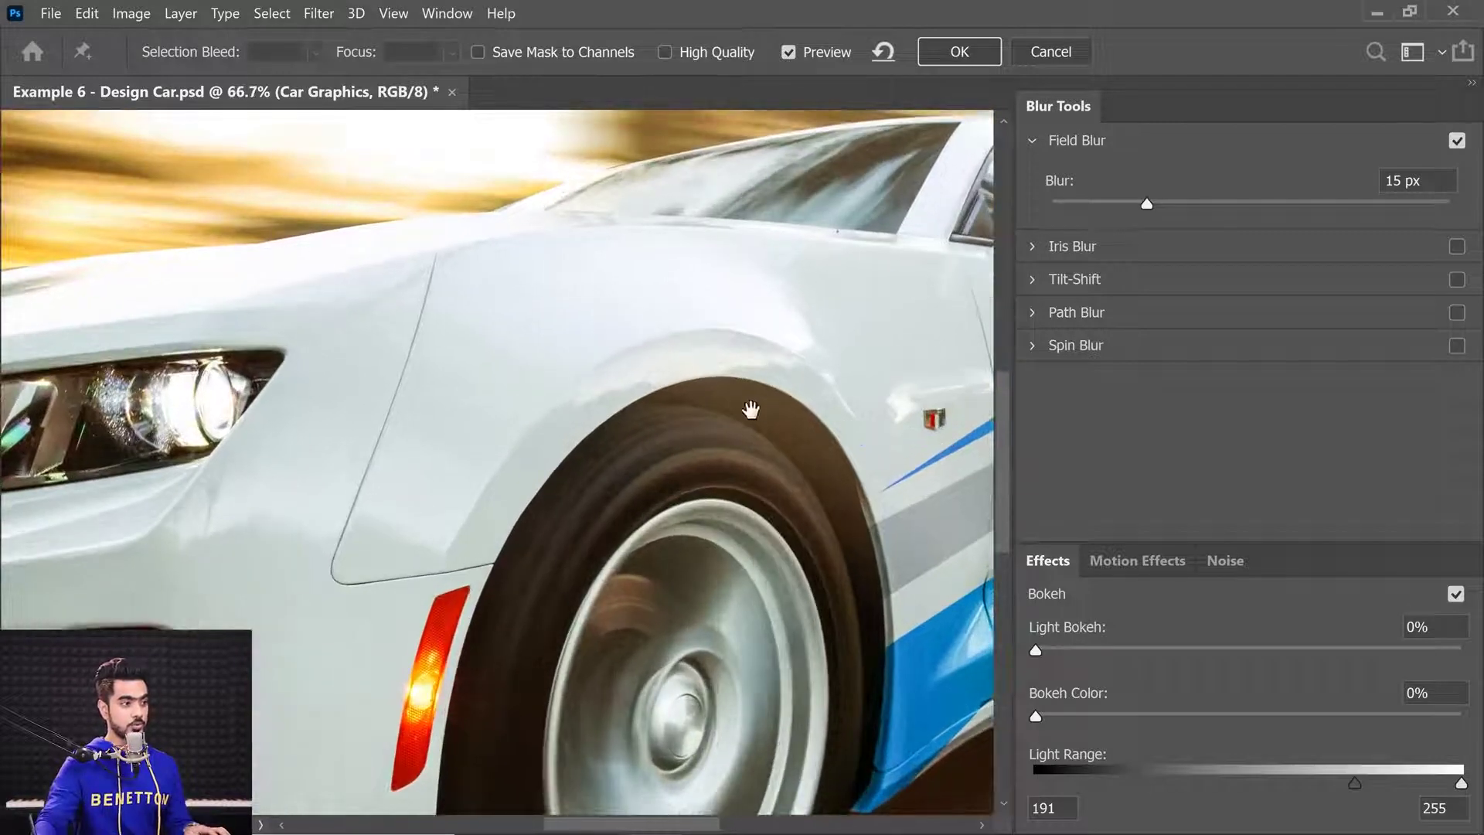
pyautogui.moveTo(750, 409); pyautogui.dragTo(578, 337)
pyautogui.hotkey('ctrl', '+')
pyautogui.hotkey('ctrl', '+')
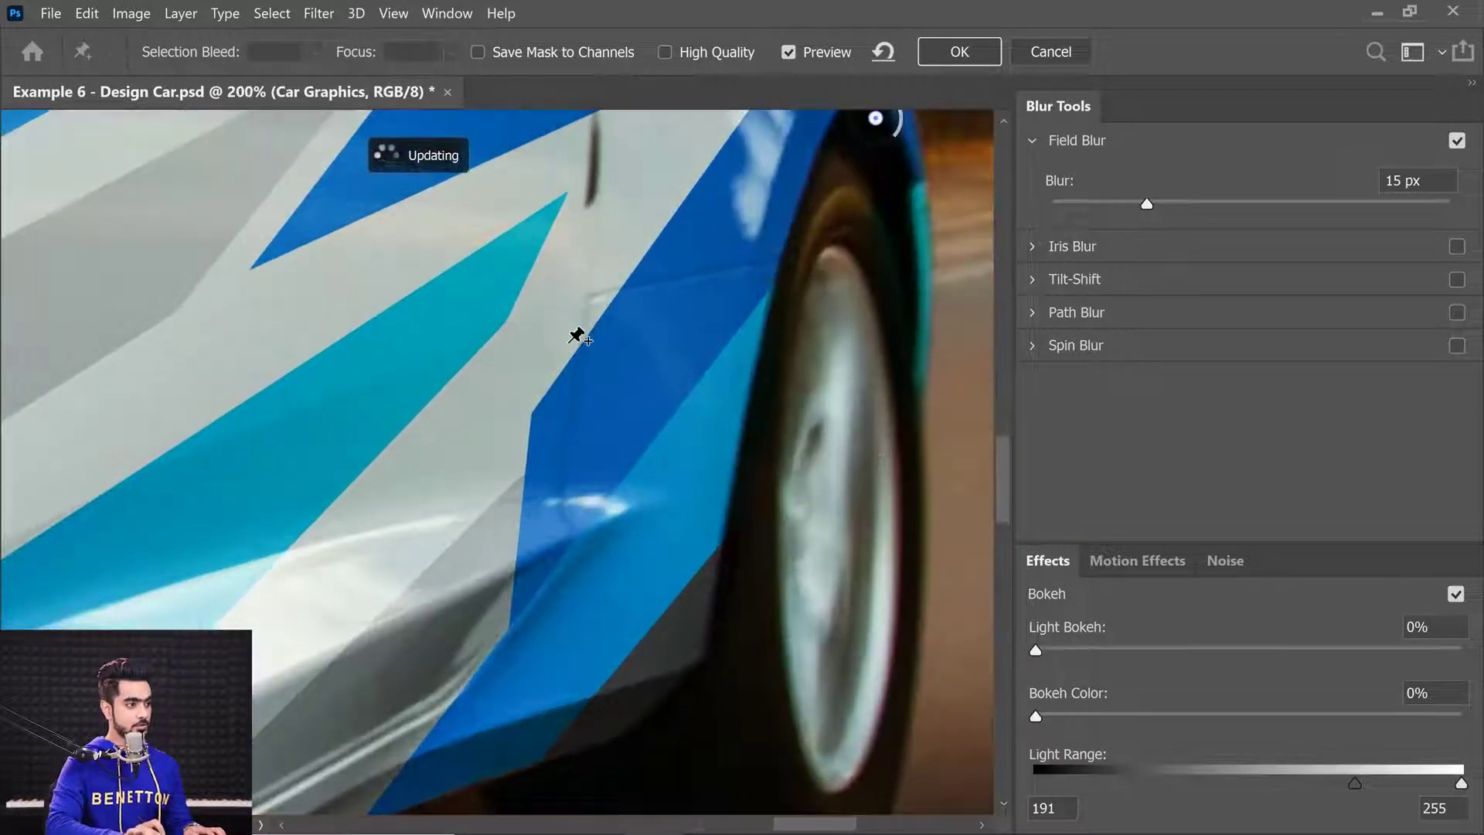
pyautogui.moveTo(536, 278); pyautogui.dragTo(375, 523)
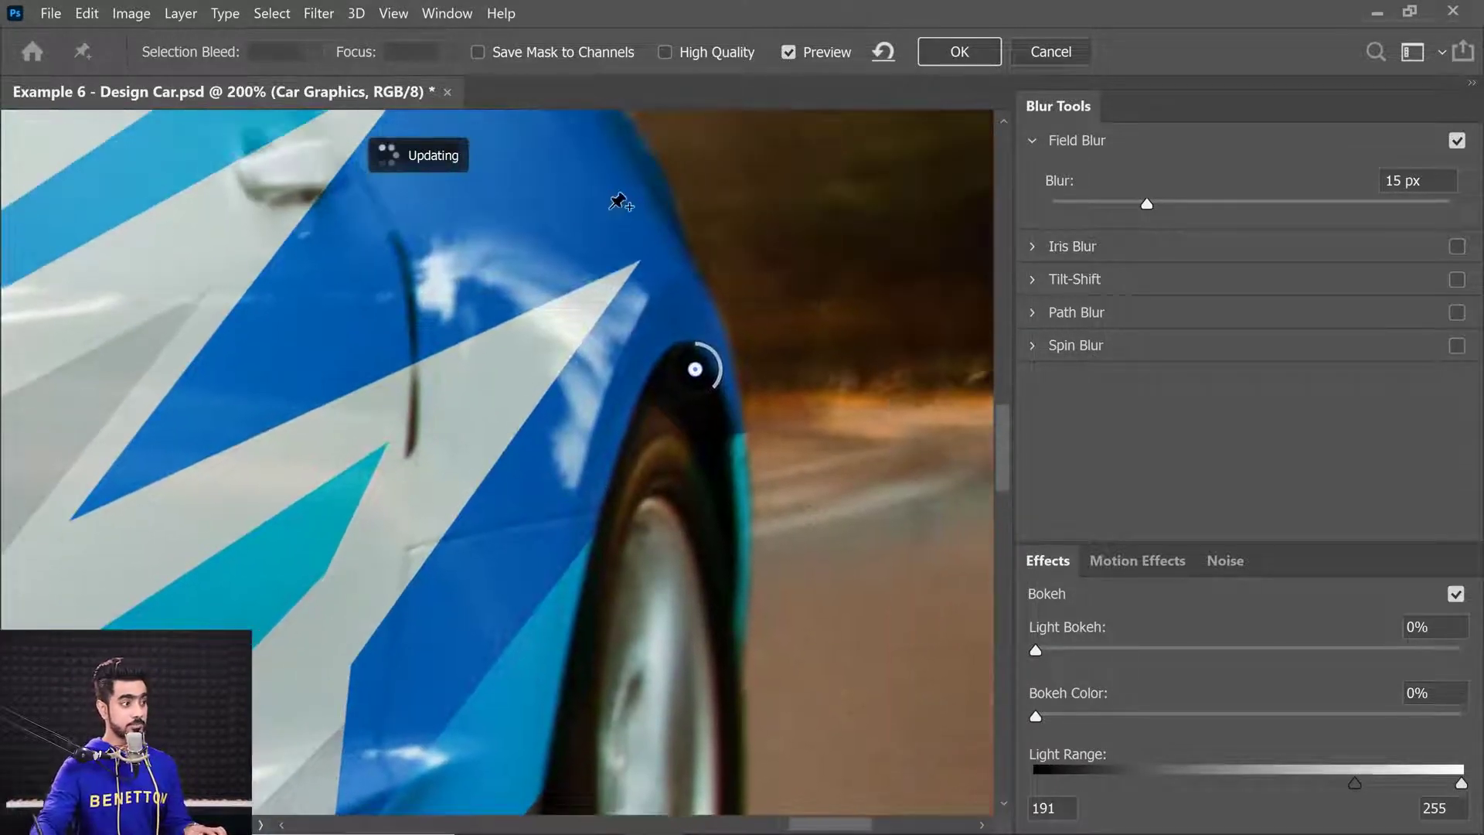
# Set the rear-quarter pin's blur amount to 9 px.
pyautogui.moveTo(1139, 206); pyautogui.dragTo(1053, 203)
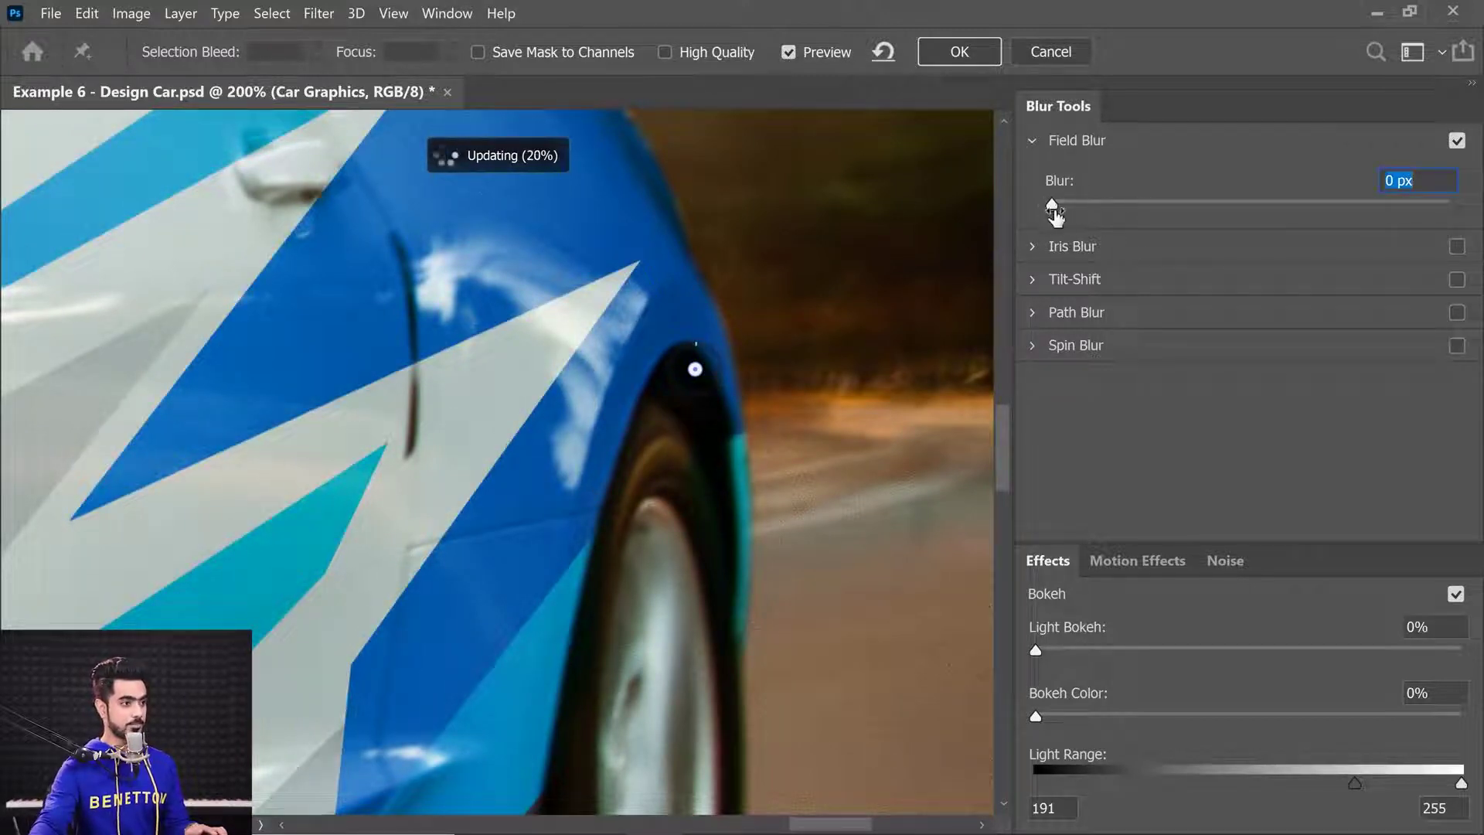
pyautogui.moveTo(1053, 205); pyautogui.dragTo(1111, 205)
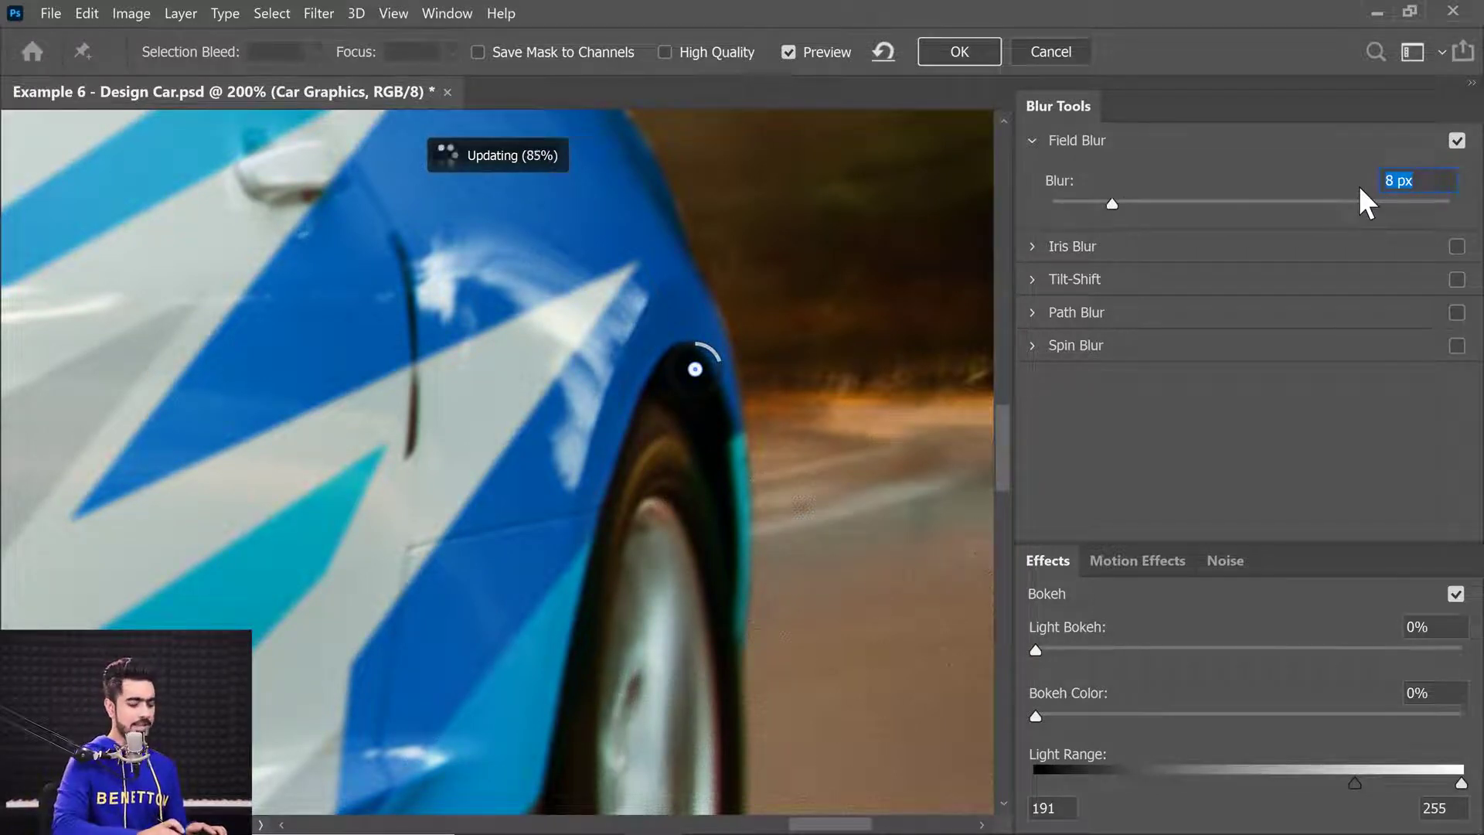
pyautogui.write('9')
pyautogui.press('Return')
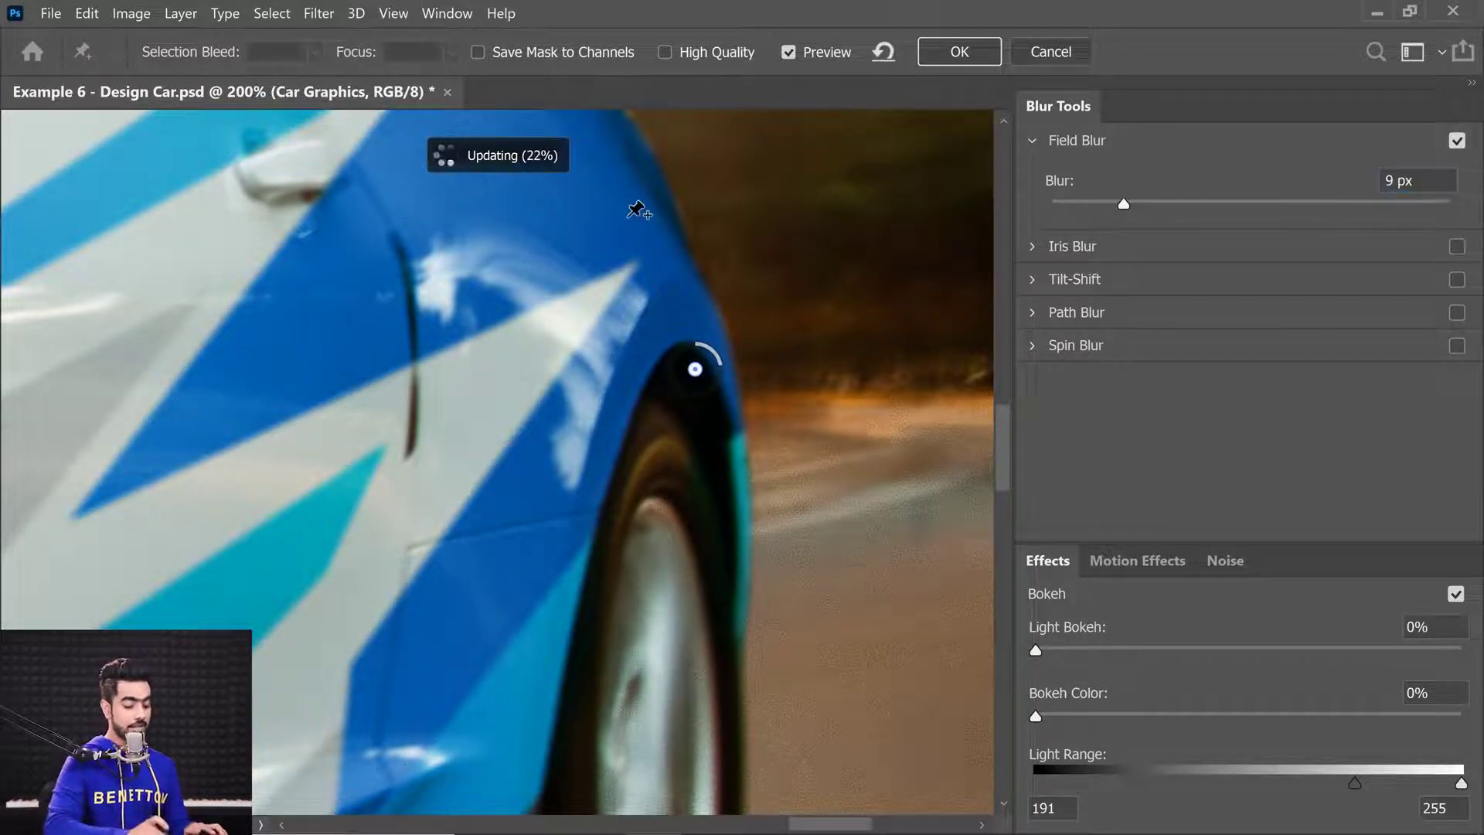
pyautogui.hotkey('ctrl', '-')
pyautogui.hotkey('ctrl', '-')
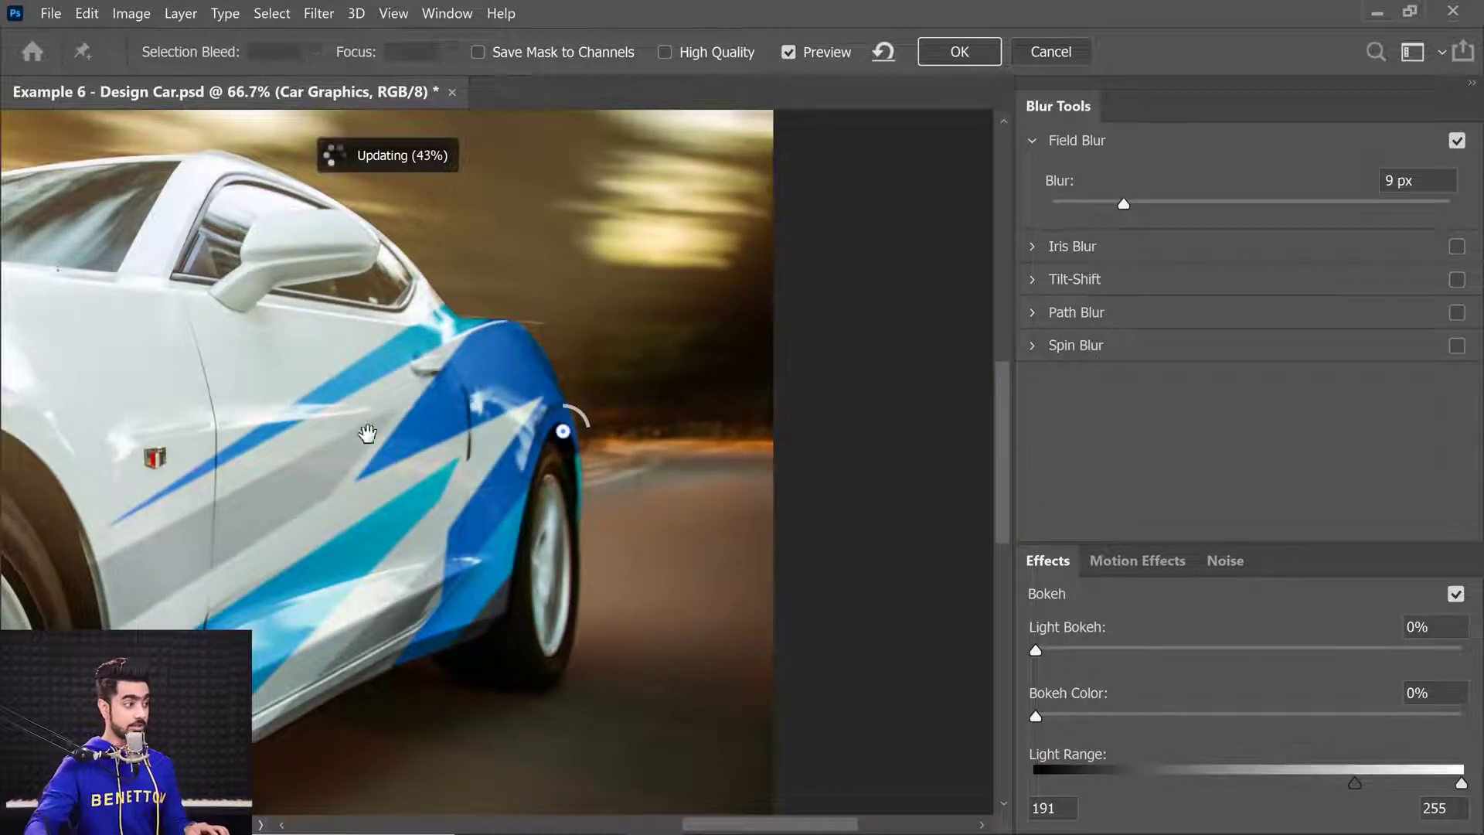
pyautogui.moveTo(364, 430); pyautogui.dragTo(700, 391)
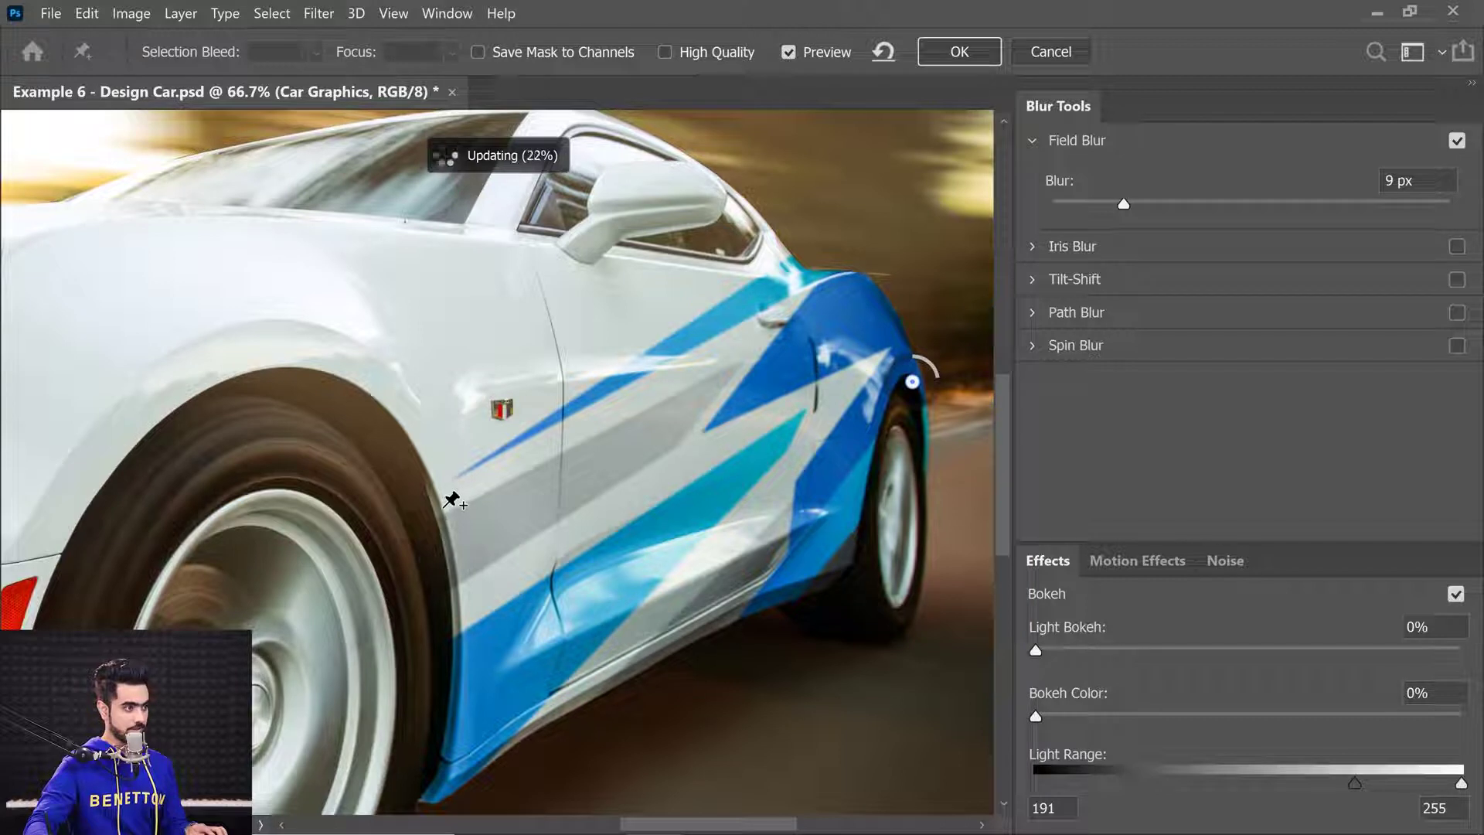
# Add a second pin near the front wheel arch, set the blur to 1 px, and apply.
pyautogui.click(444, 506)
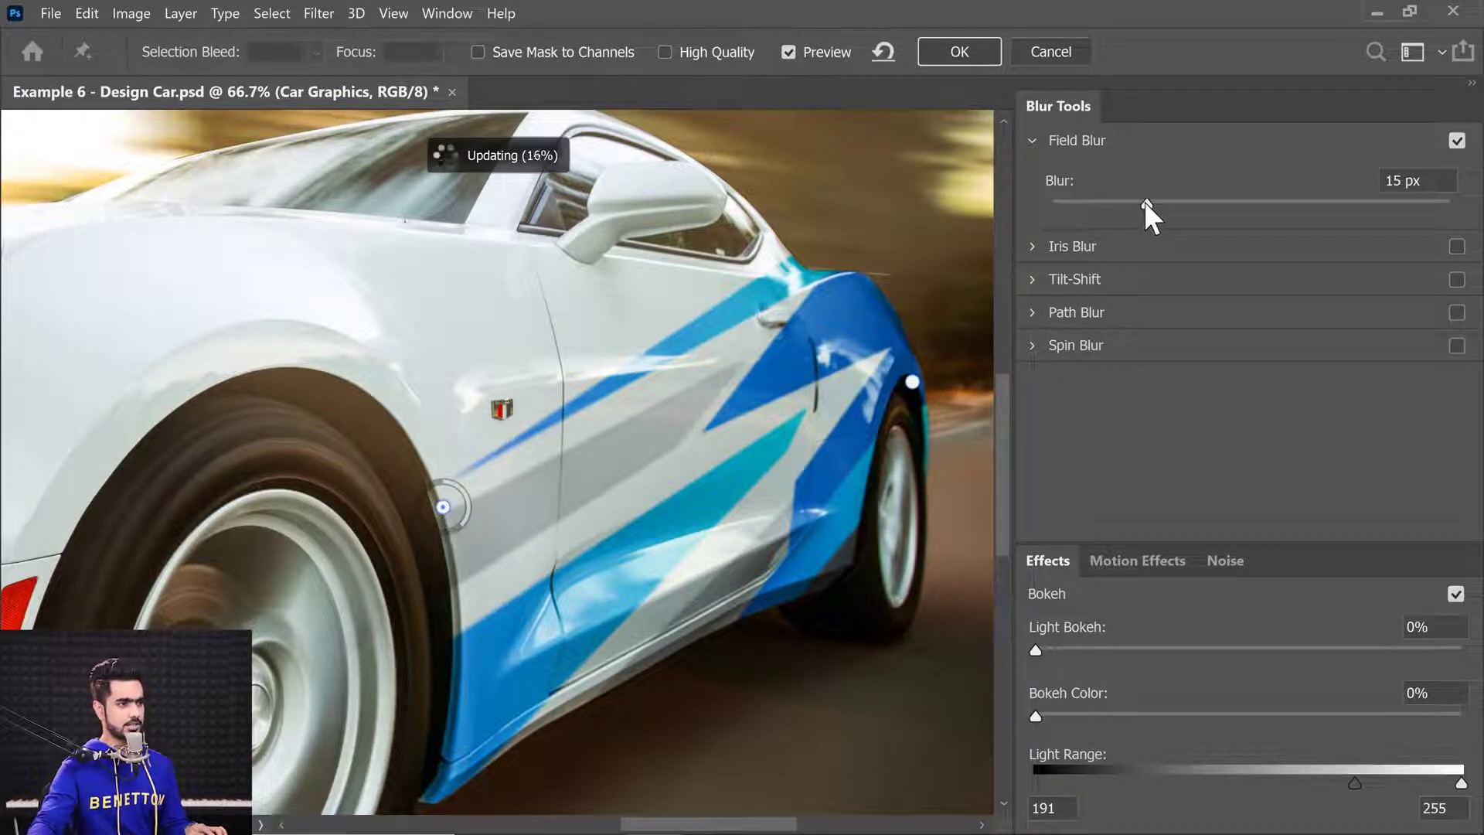
pyautogui.moveTo(1144, 202); pyautogui.dragTo(990, 207)
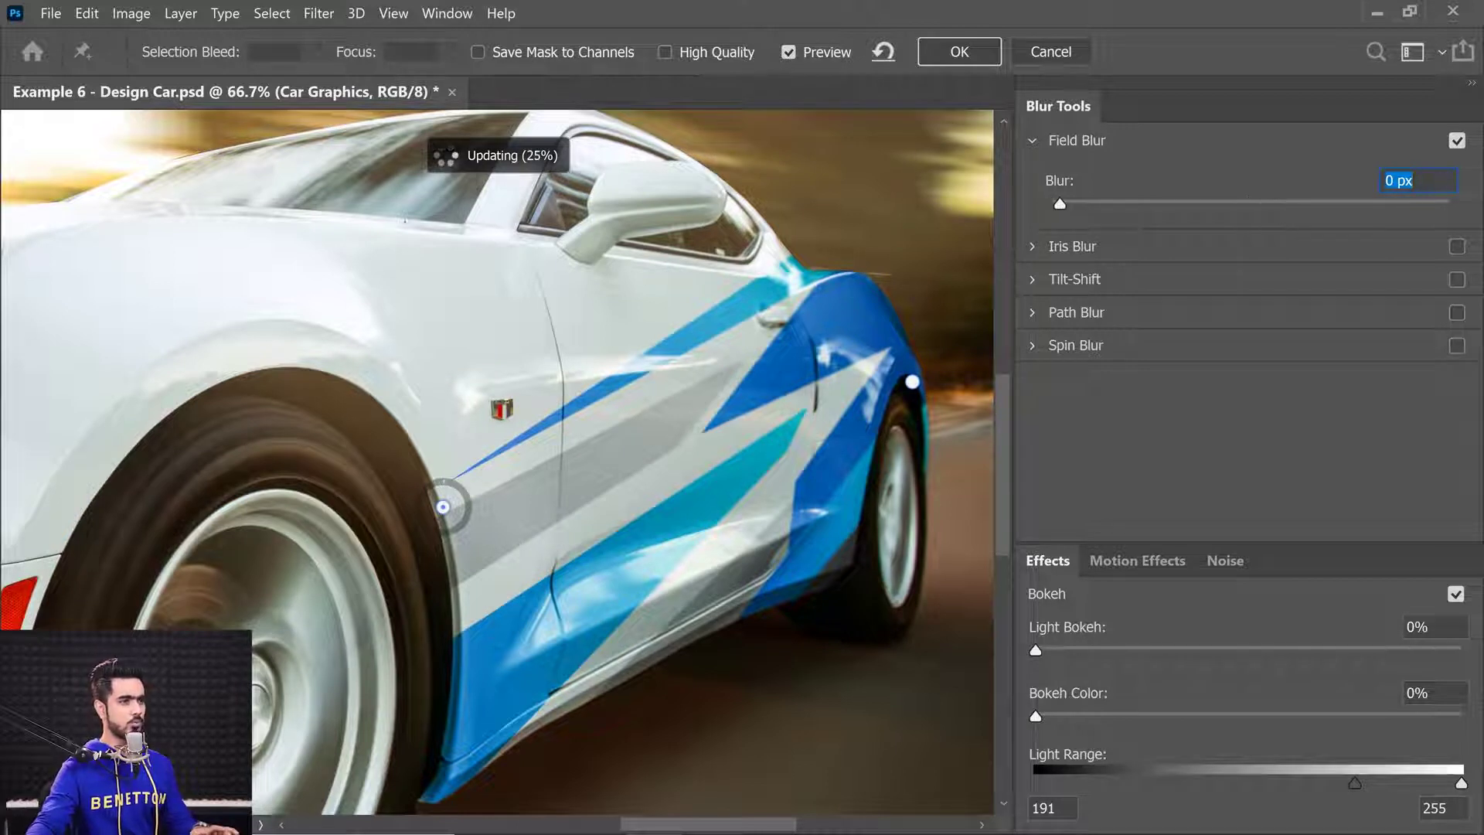
pyautogui.write('1')
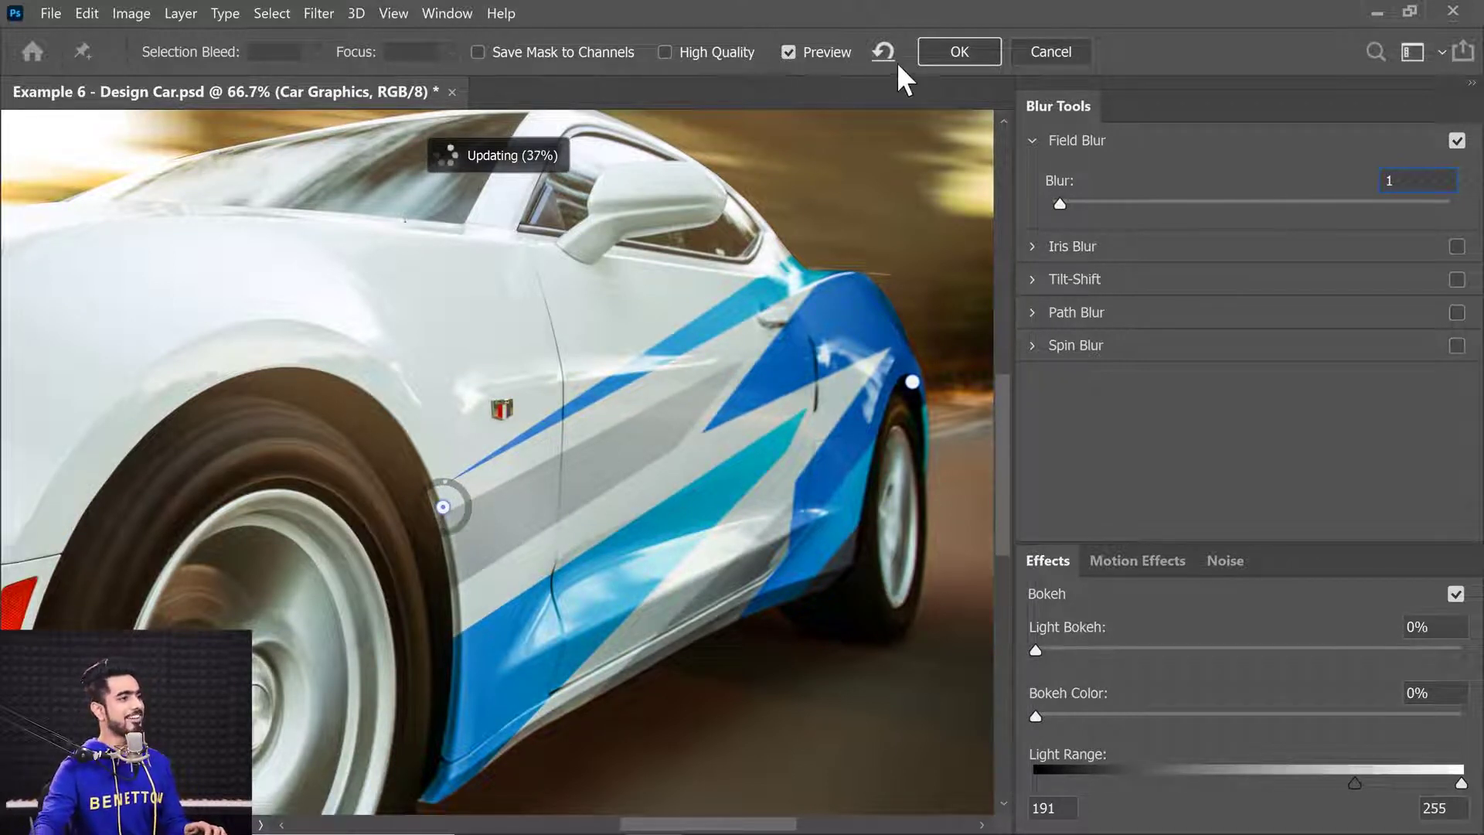
pyautogui.click(968, 49)
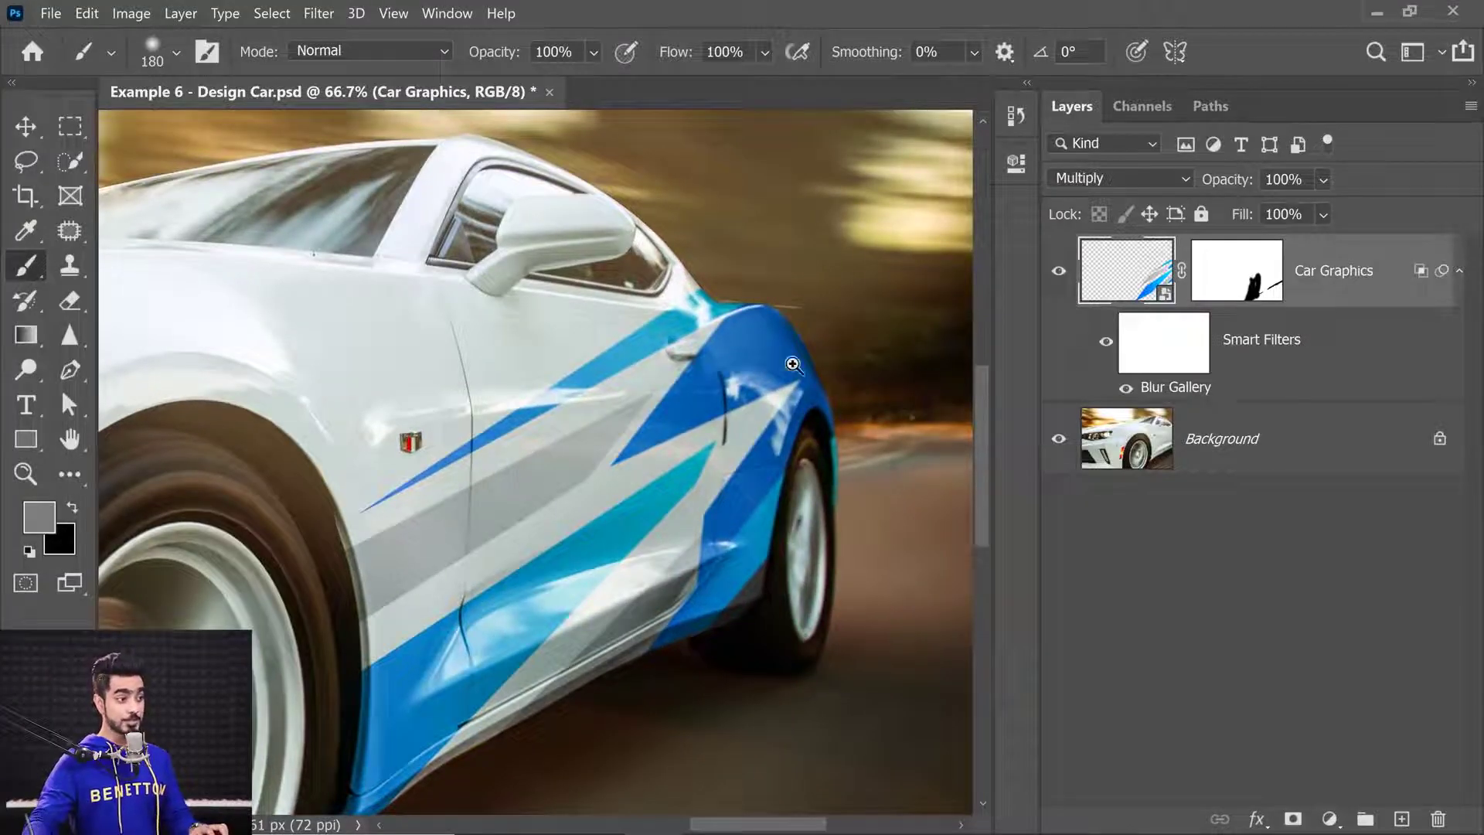
pyautogui.moveTo(818, 464); pyautogui.dragTo(854, 466)
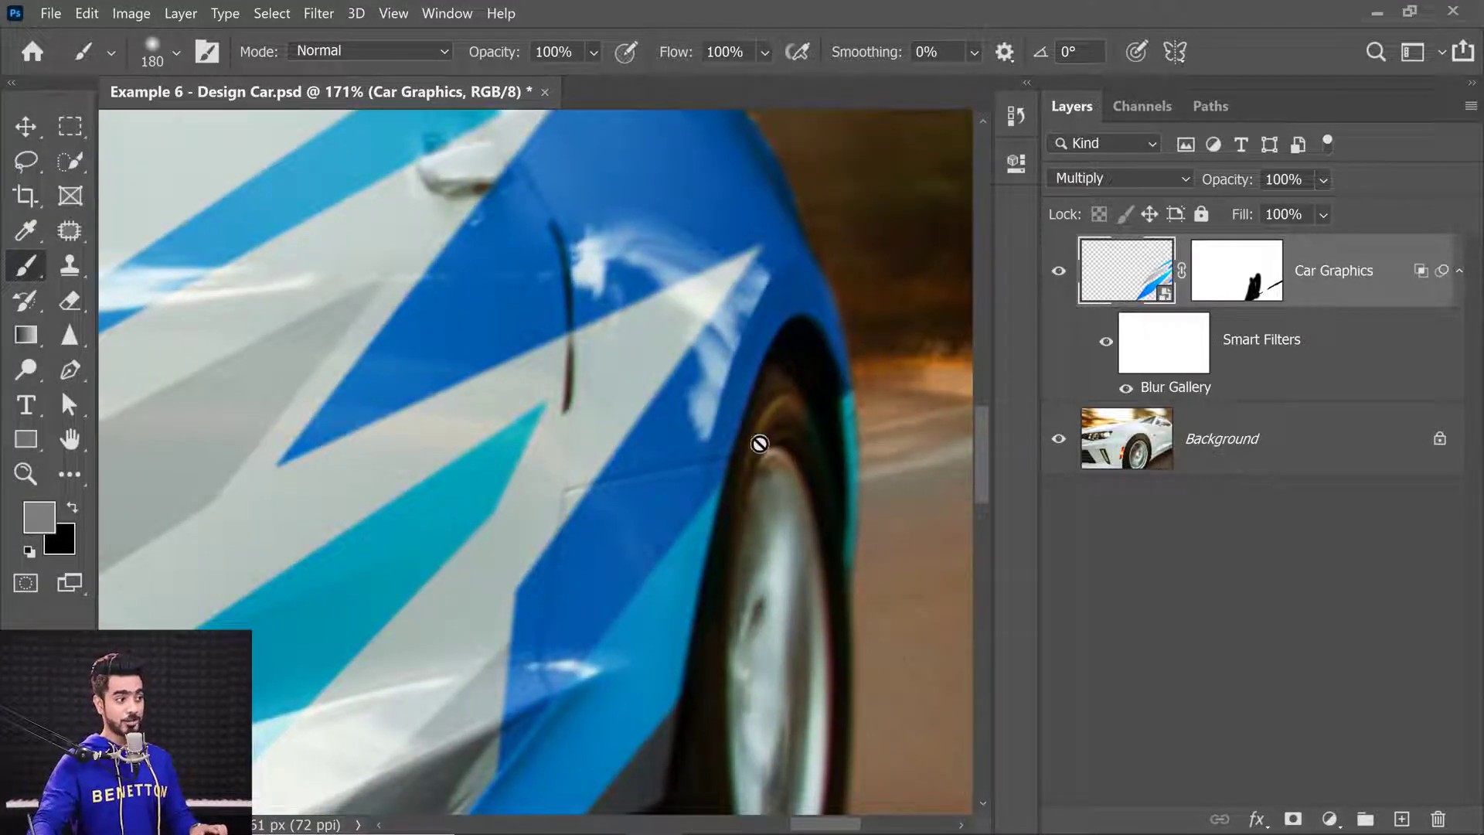
pyautogui.scroll(-2, 559, 421)
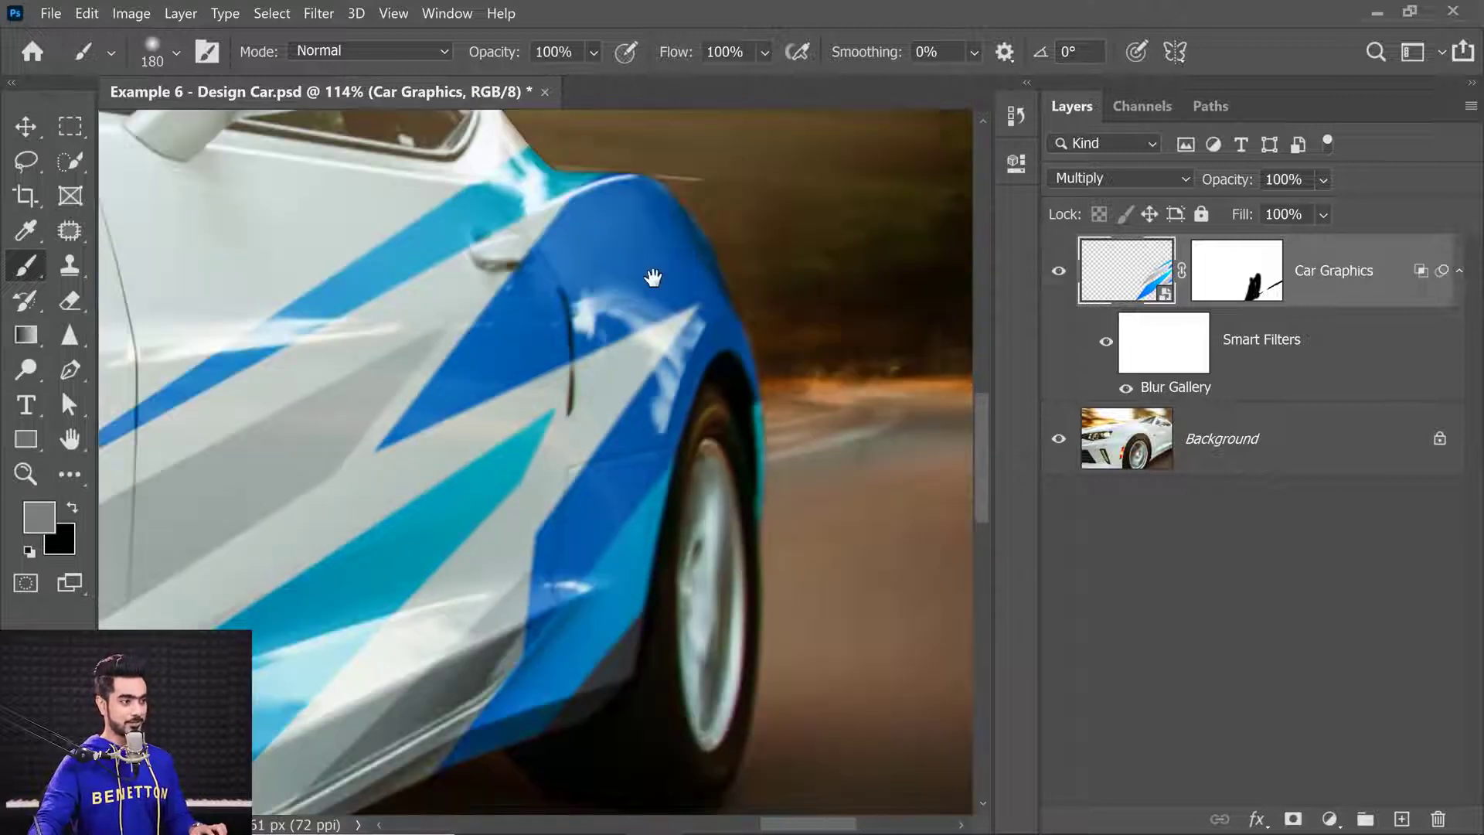
pyautogui.moveTo(513, 397); pyautogui.dragTo(951, 318)
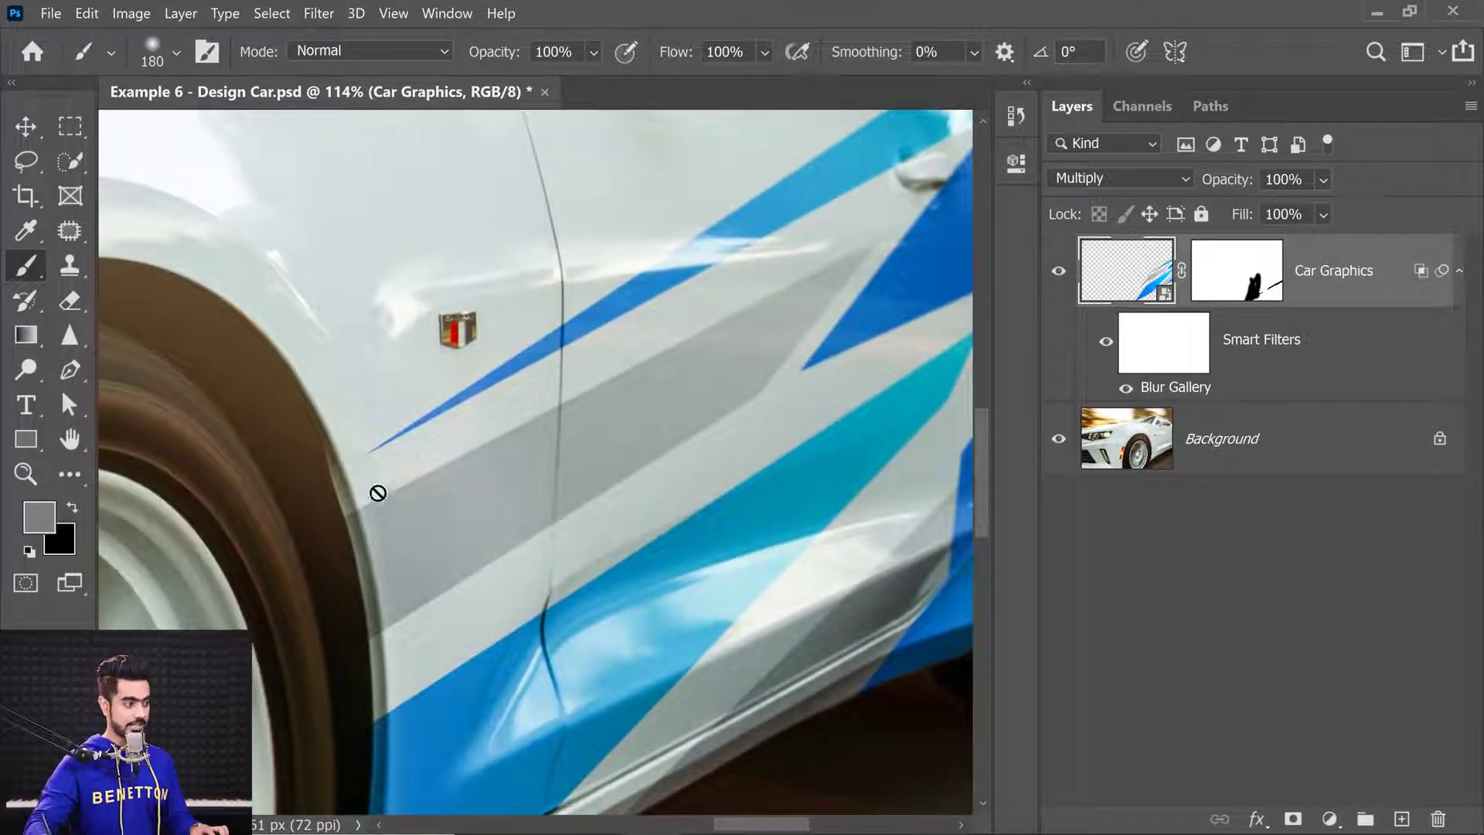
pyautogui.scroll(-5, 235, 331)
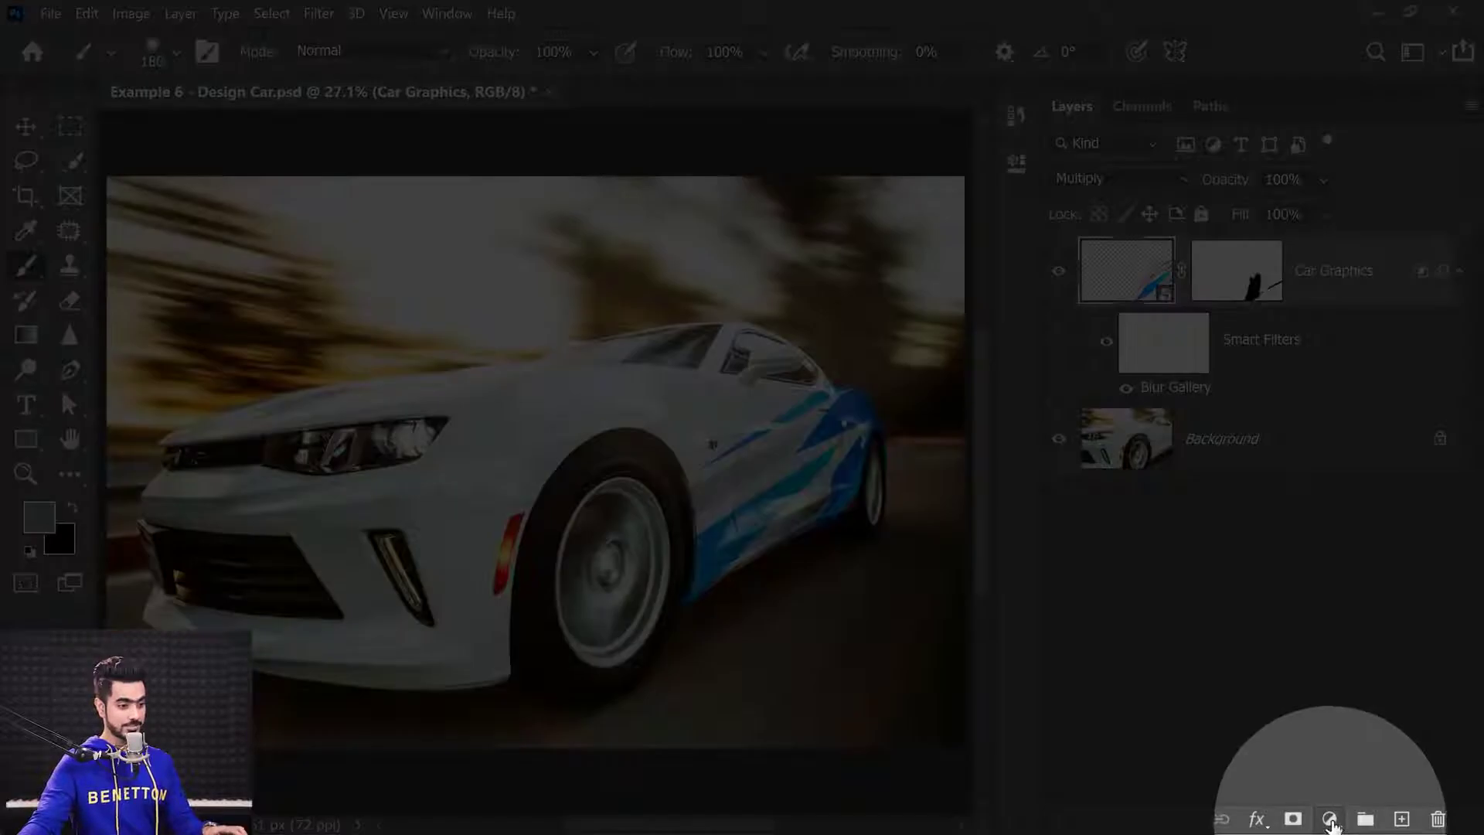
pyautogui.click(1330, 819)
# Add a Hue/Saturation adjustment layer clipped to Car Graphics with Colorize enabled.
pyautogui.click(1345, 596)
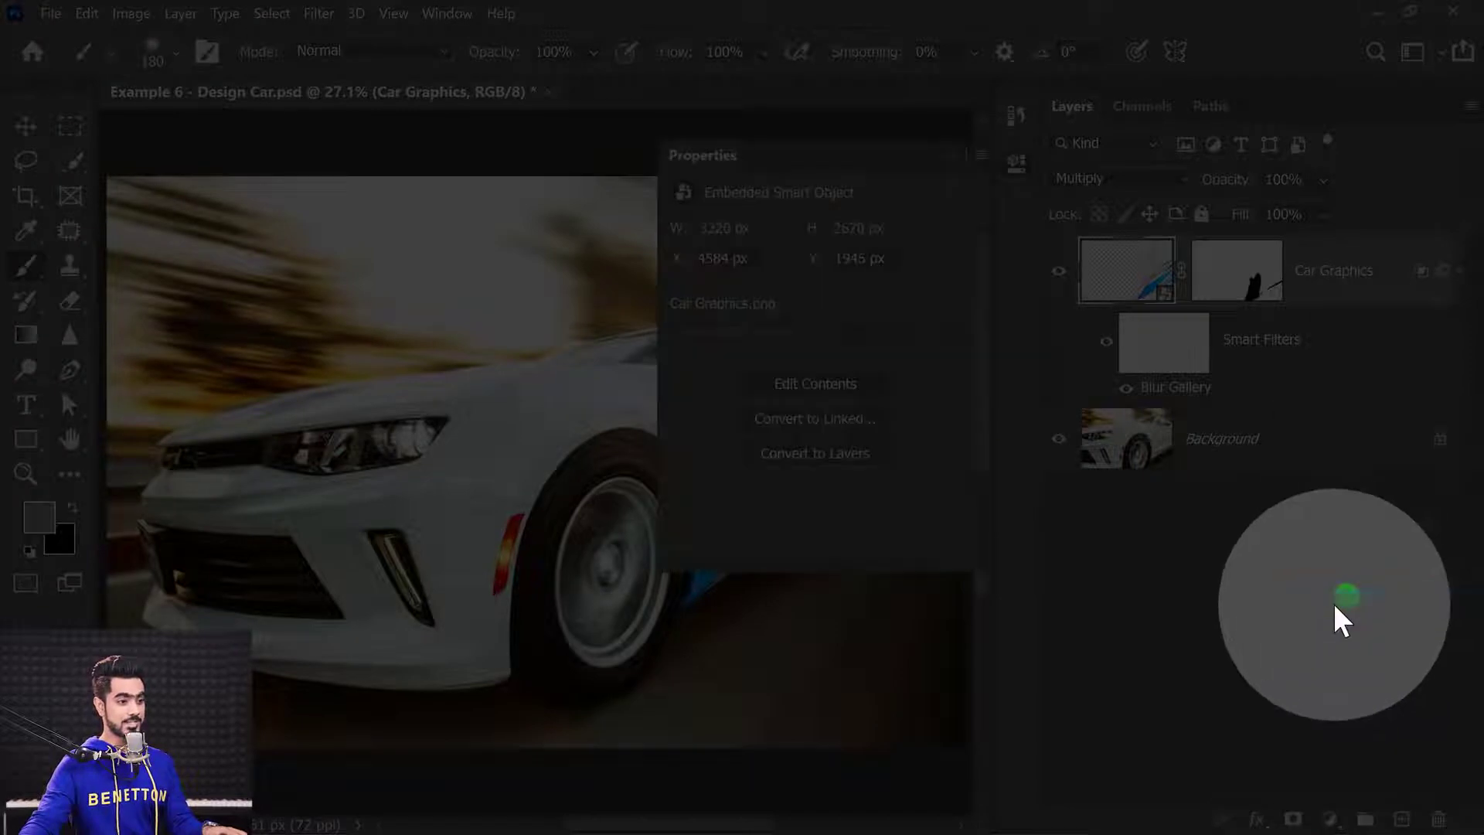
pyautogui.moveTo(409, 420); pyautogui.dragTo(105, 447)
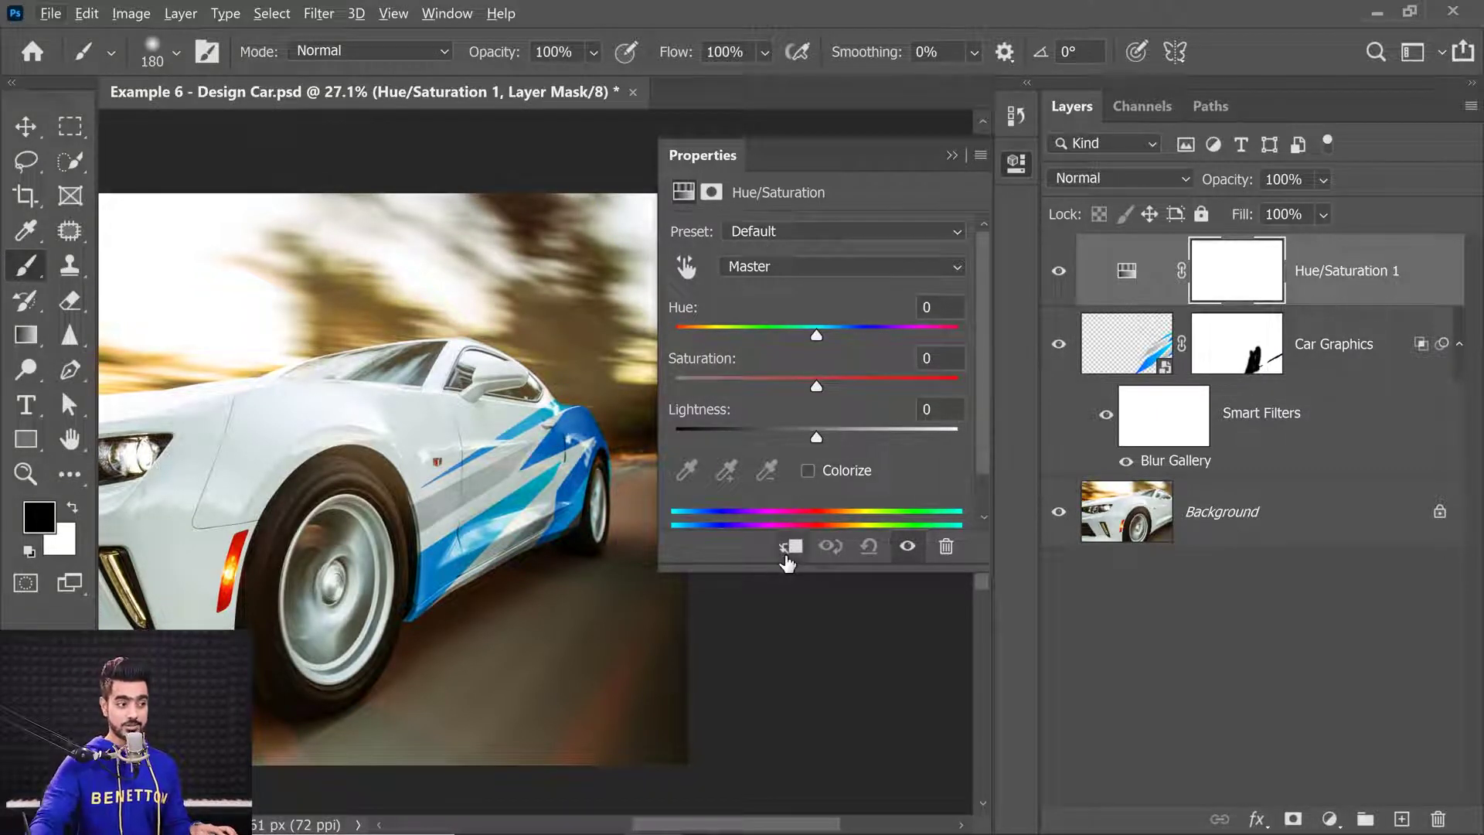
pyautogui.click(791, 550)
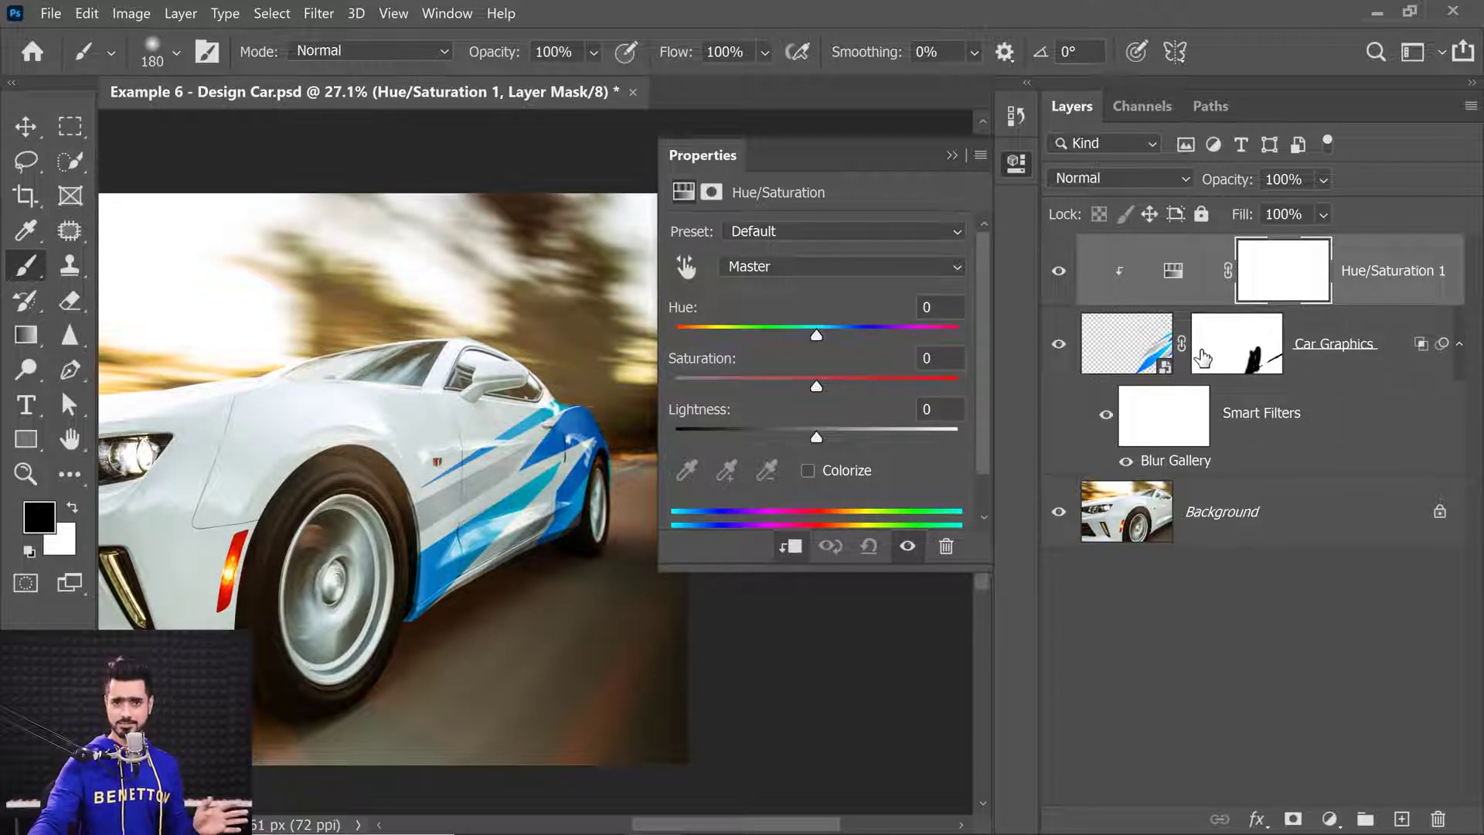
pyautogui.moveTo(816, 334)
pyautogui.mouseDown()
pyautogui.moveTo(803, 343)
pyautogui.moveTo(833, 341)
pyautogui.mouseUp()
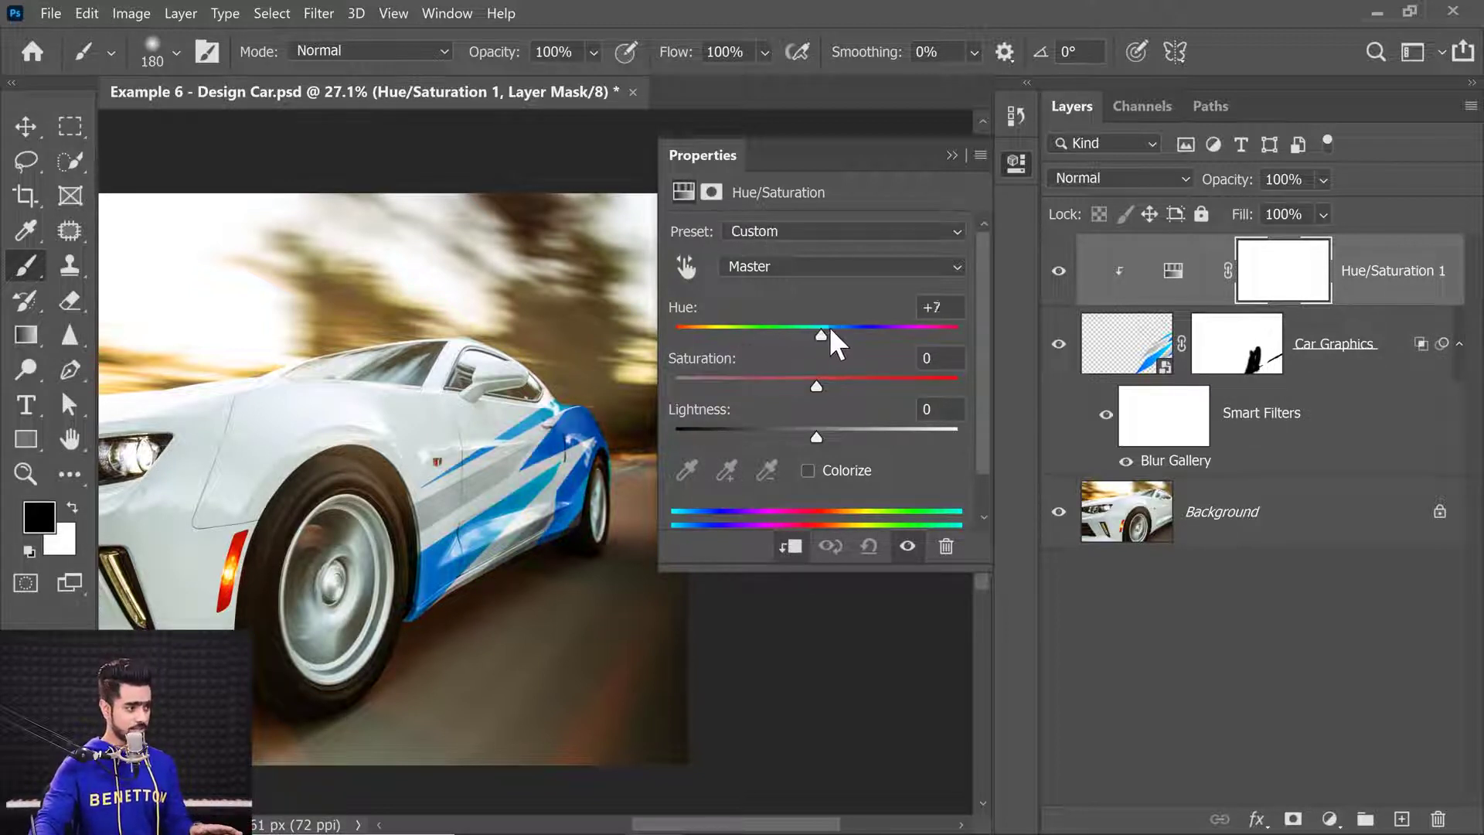
pyautogui.click(813, 473)
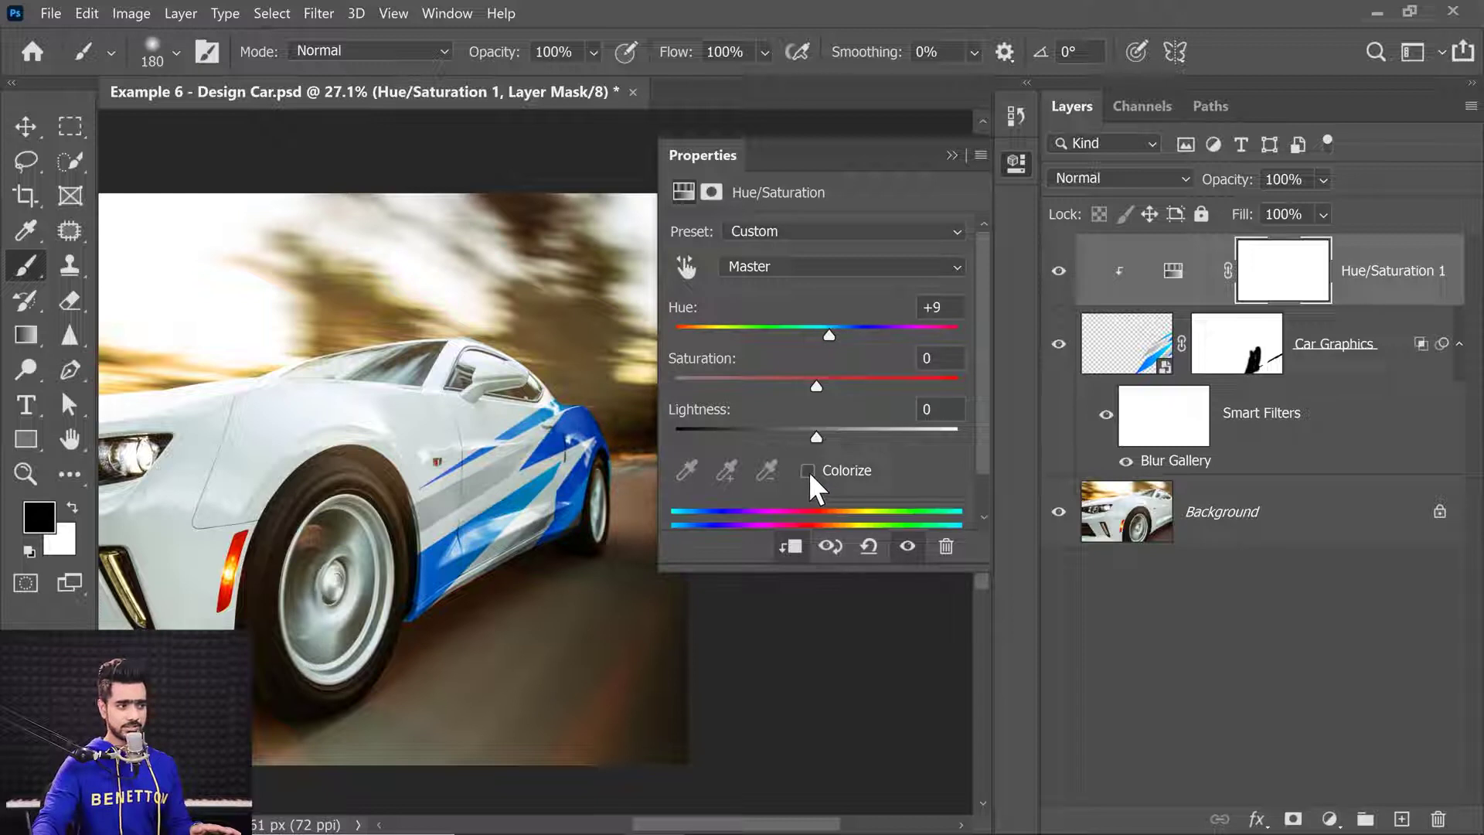
# Try light blue, purple, red, orange and magenta tints on the car graphics.
pyautogui.moveTo(685, 338); pyautogui.dragTo(895, 334)
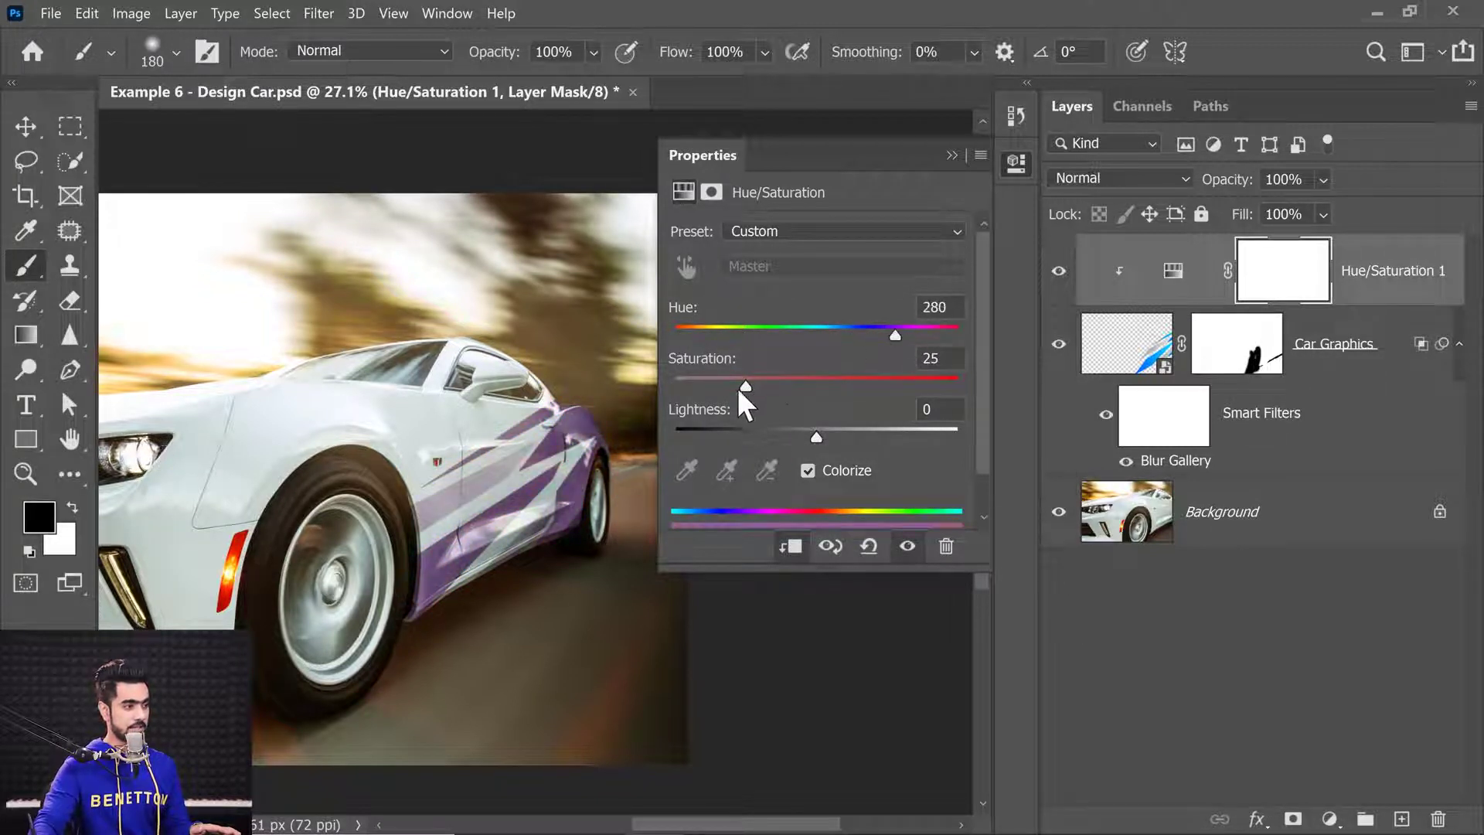
pyautogui.moveTo(745, 385); pyautogui.dragTo(798, 387)
pyautogui.moveTo(910, 338); pyautogui.dragTo(675, 334)
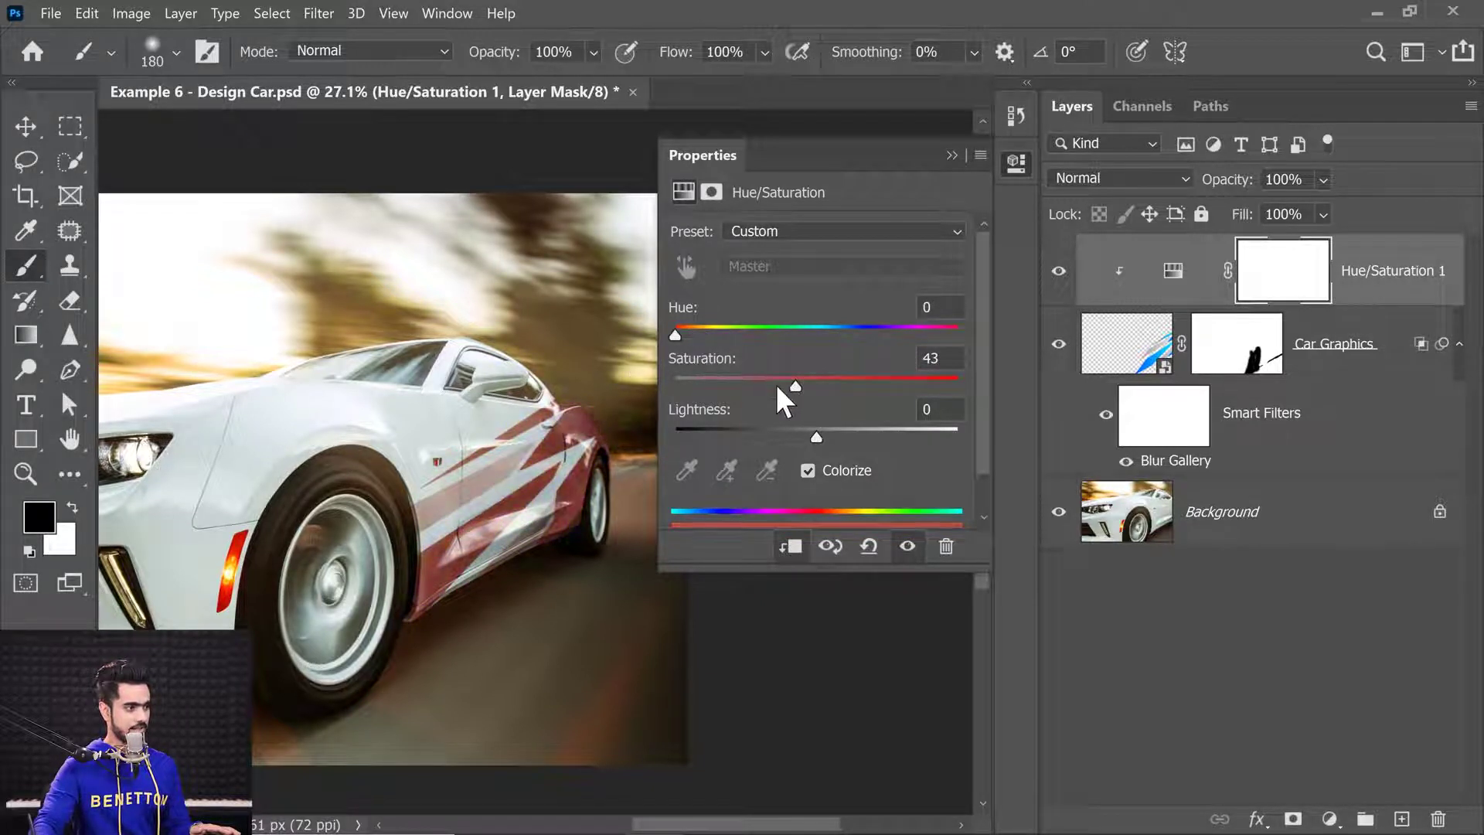
pyautogui.moveTo(795, 386); pyautogui.dragTo(825, 386)
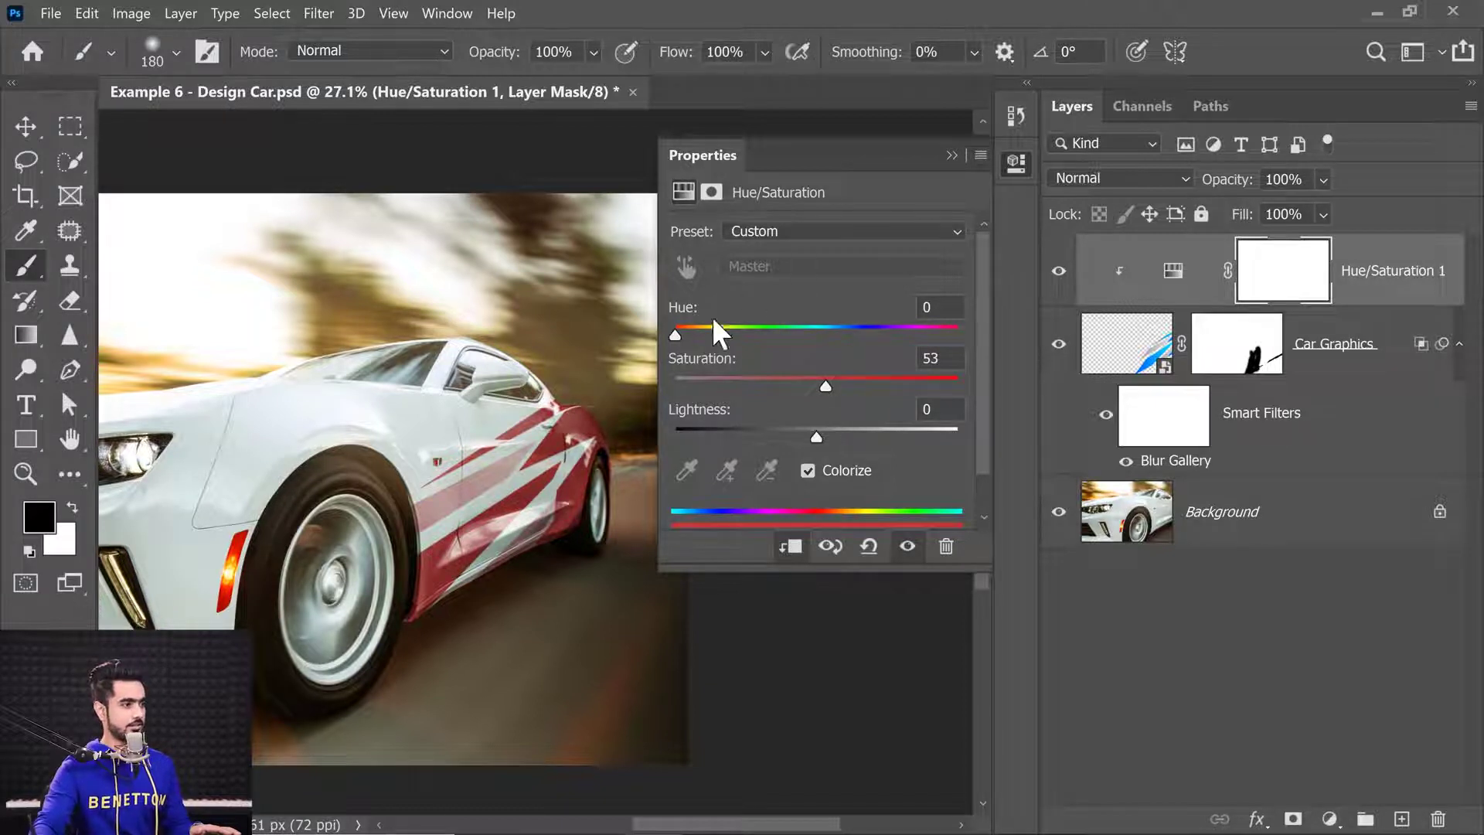
pyautogui.moveTo(677, 334)
pyautogui.mouseDown()
pyautogui.moveTo(692, 334)
pyautogui.moveTo(675, 334)
pyautogui.mouseUp()
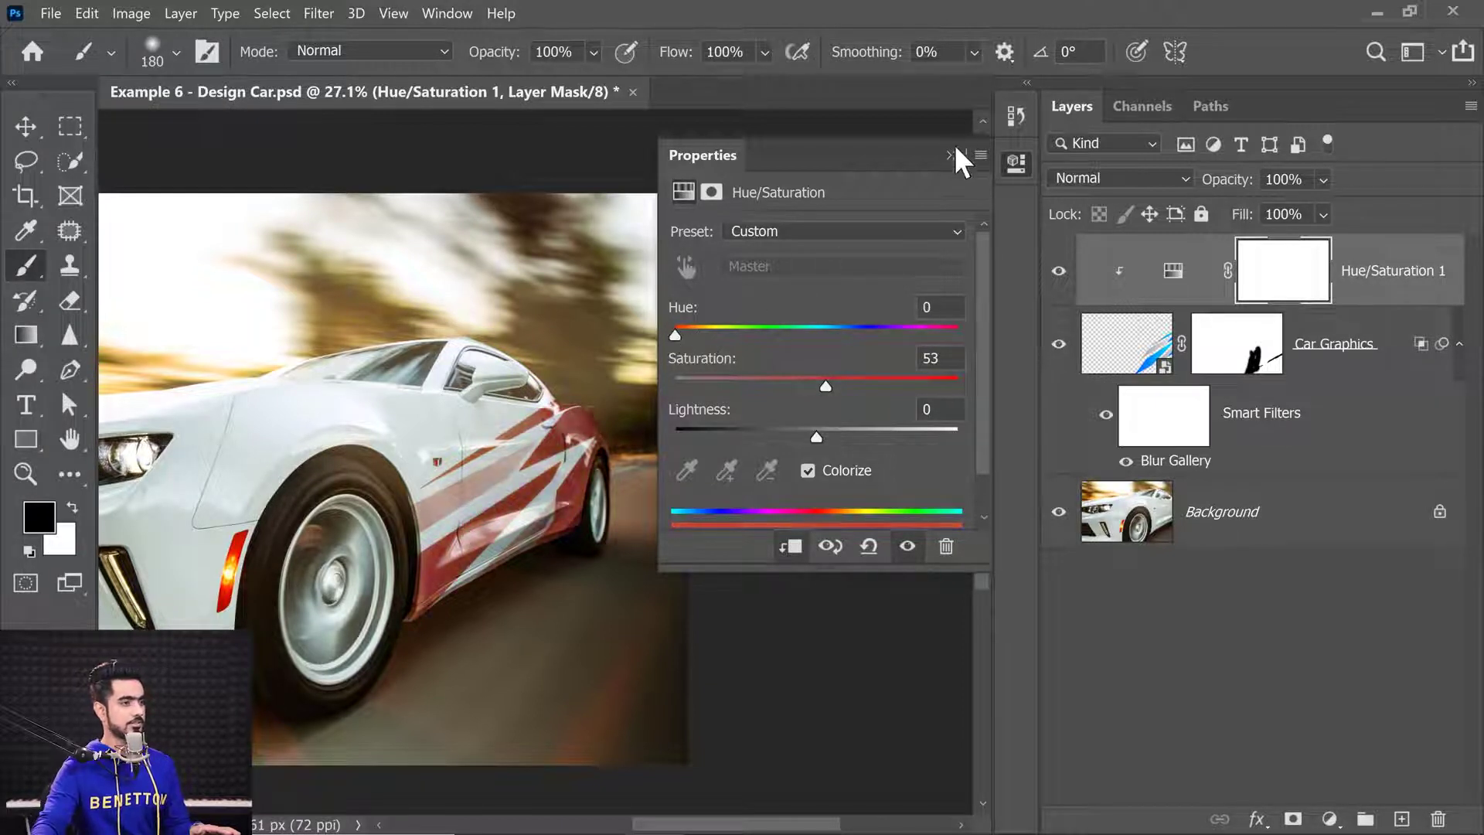
pyautogui.moveTo(958, 334); pyautogui.dragTo(677, 335)
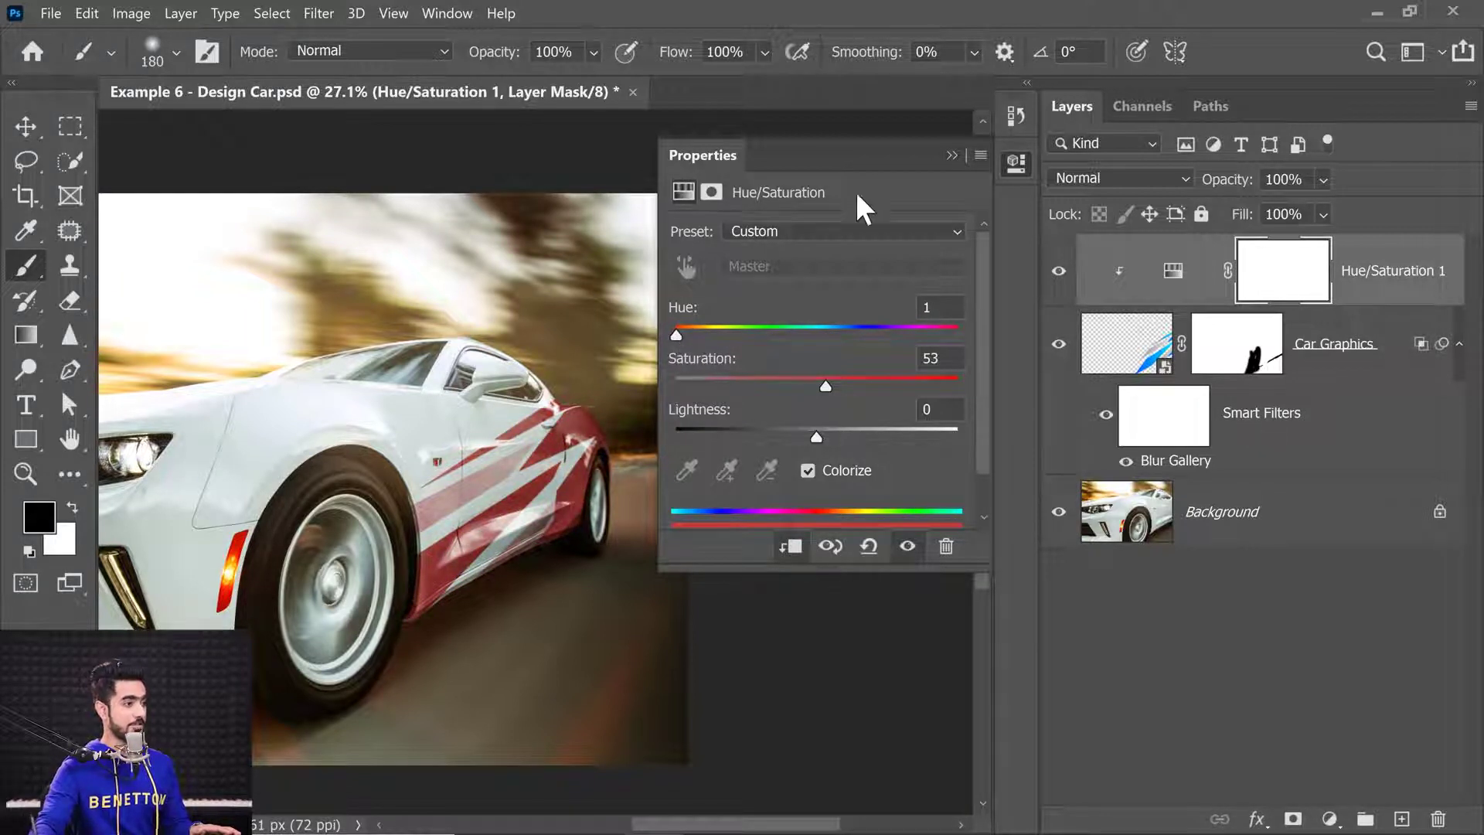
pyautogui.click(951, 155)
pyautogui.hotkey('ctrl', '0')
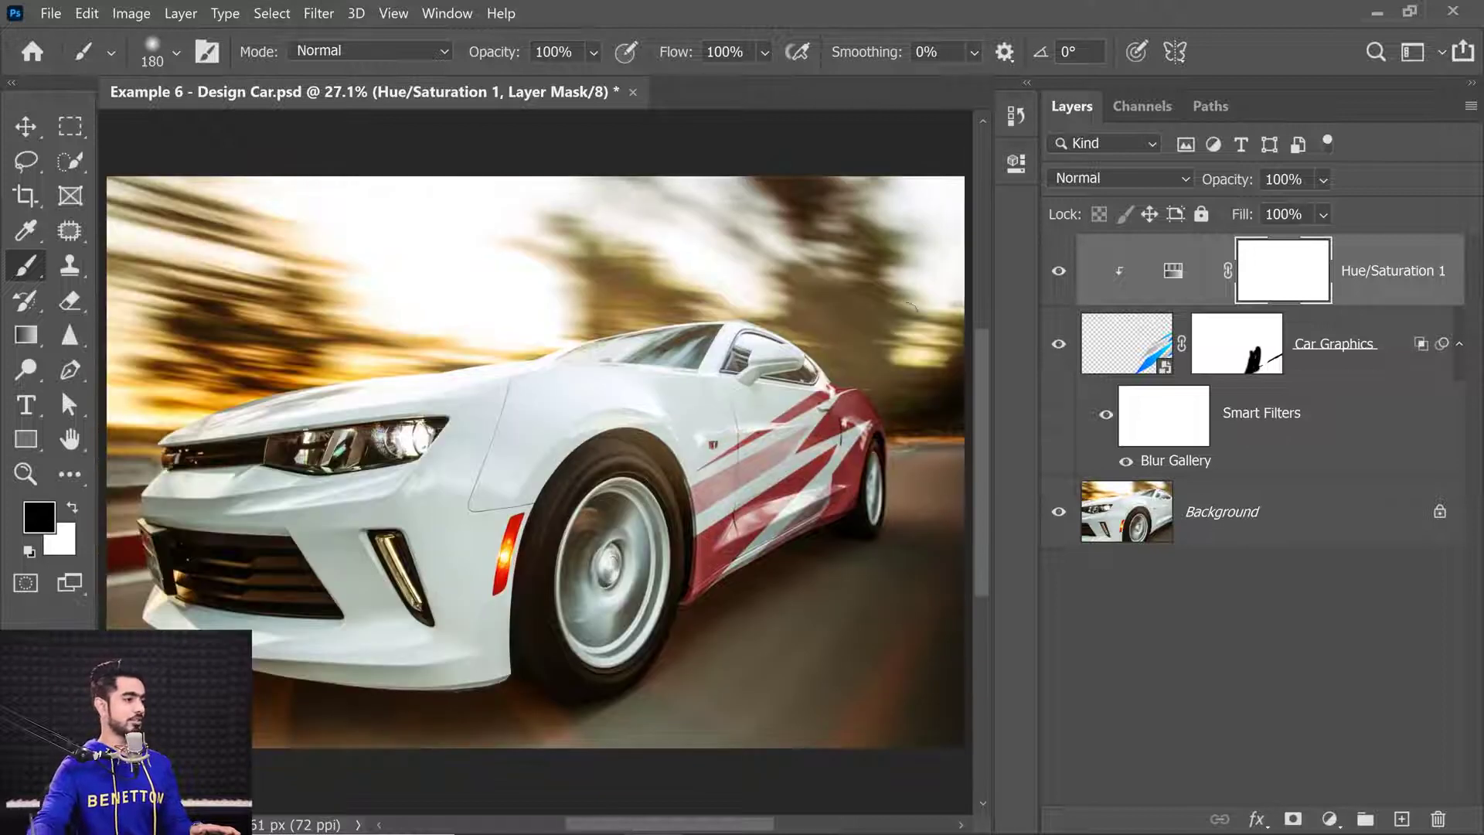
# Drop the Hue/Saturation Saturation to 0 so the stripes turn grey.
pyautogui.doubleClick(1159, 274)
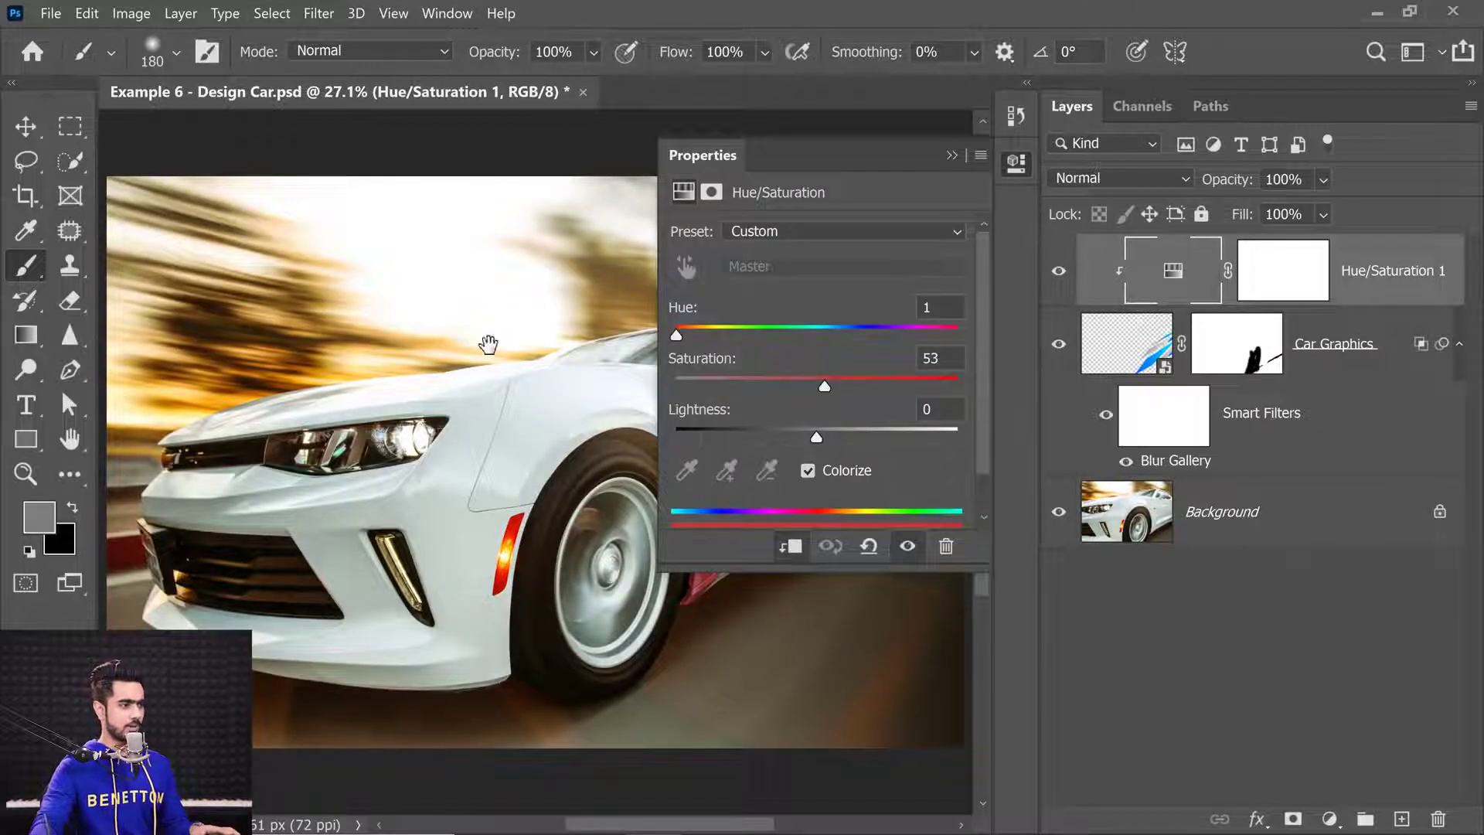
pyautogui.moveTo(487, 344); pyautogui.dragTo(239, 381)
pyautogui.moveTo(820, 389); pyautogui.dragTo(675, 386)
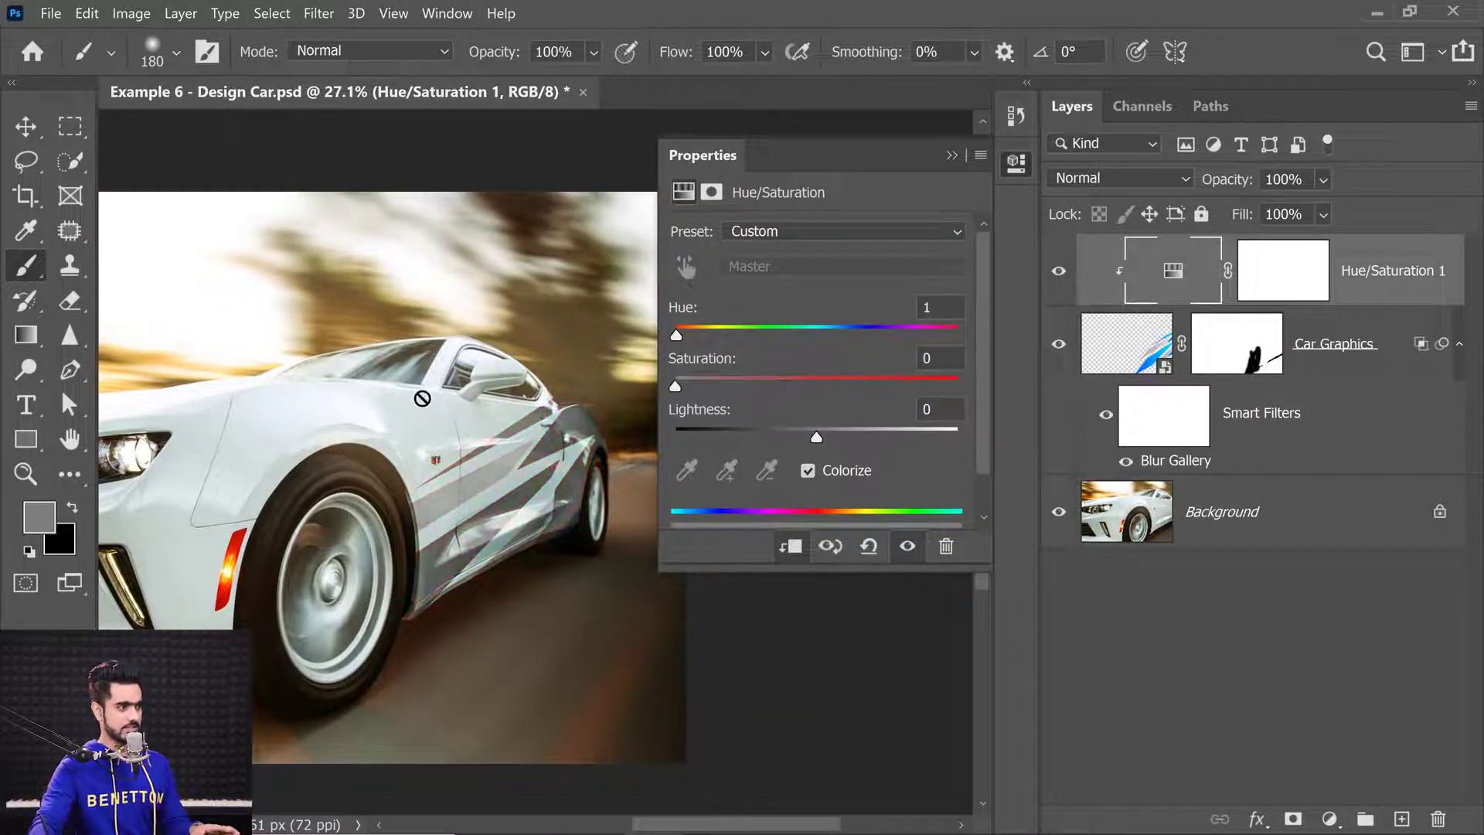
pyautogui.hotkey('ctrl', '0')
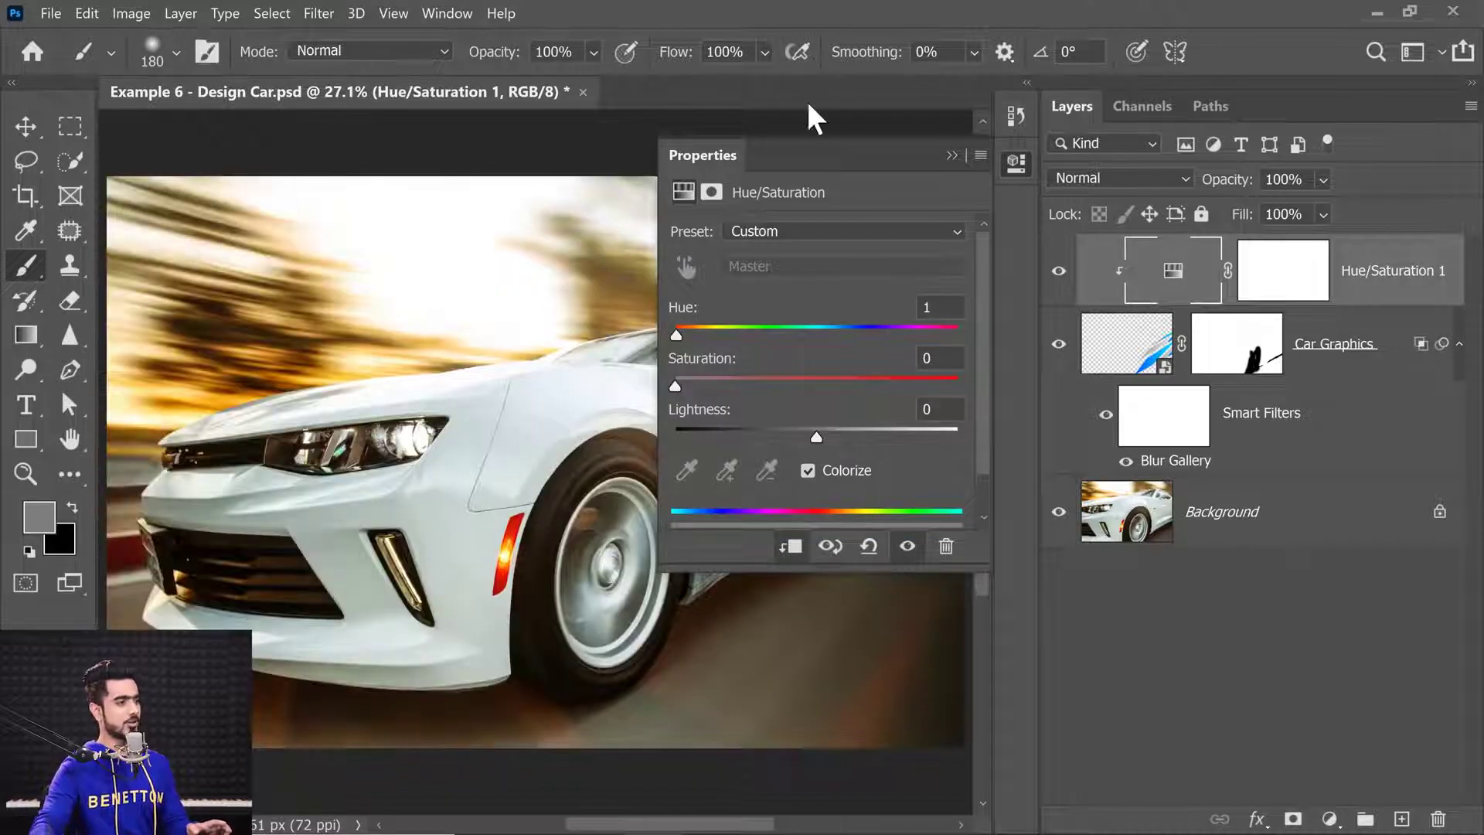
pyautogui.click(952, 156)
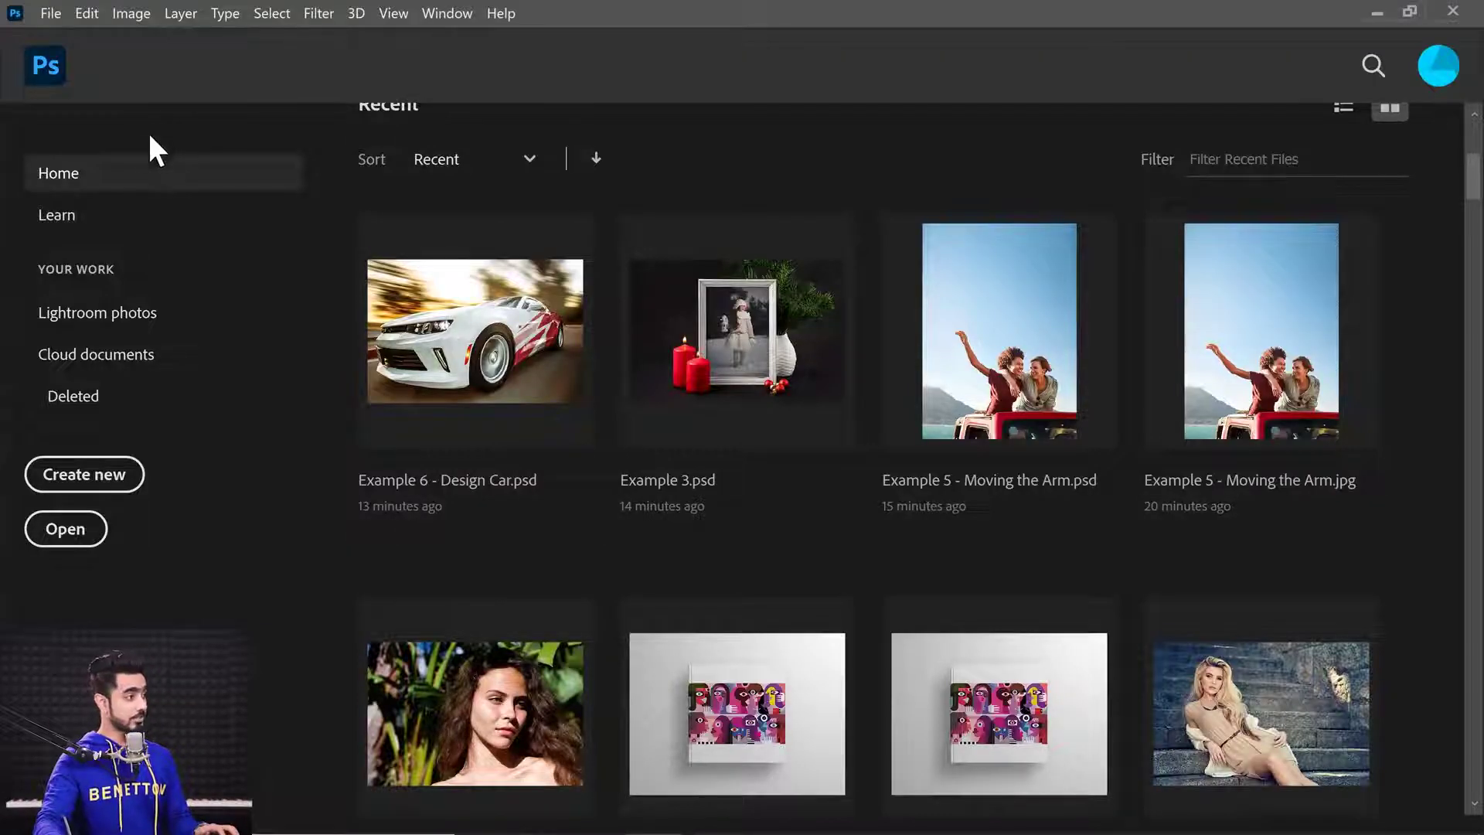
# Create a new 2000 × 2000 px document from the Art & Illustration presets.
pyautogui.click(49, 14)
pyautogui.click(58, 40)
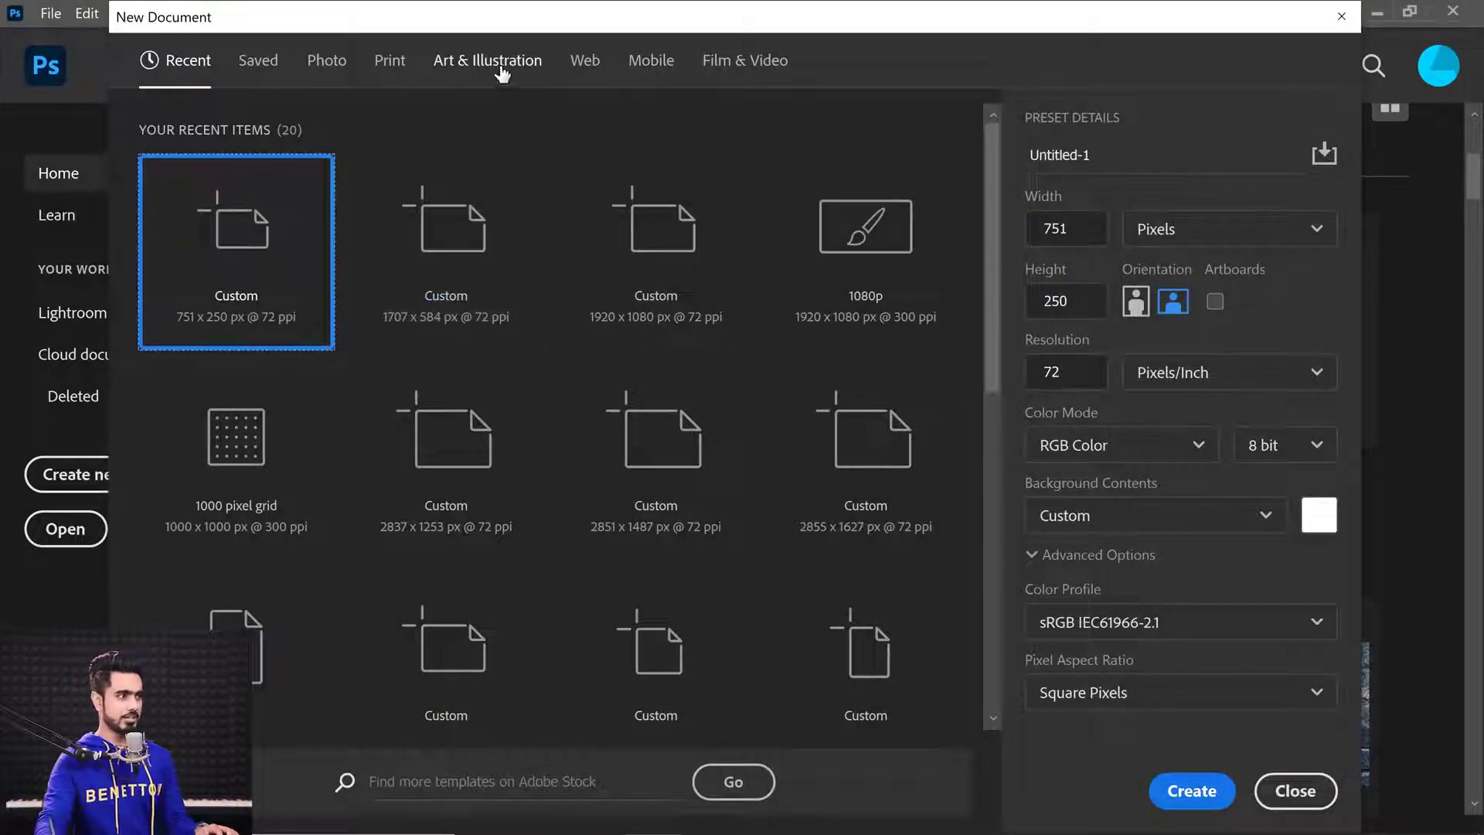
pyautogui.click(504, 77)
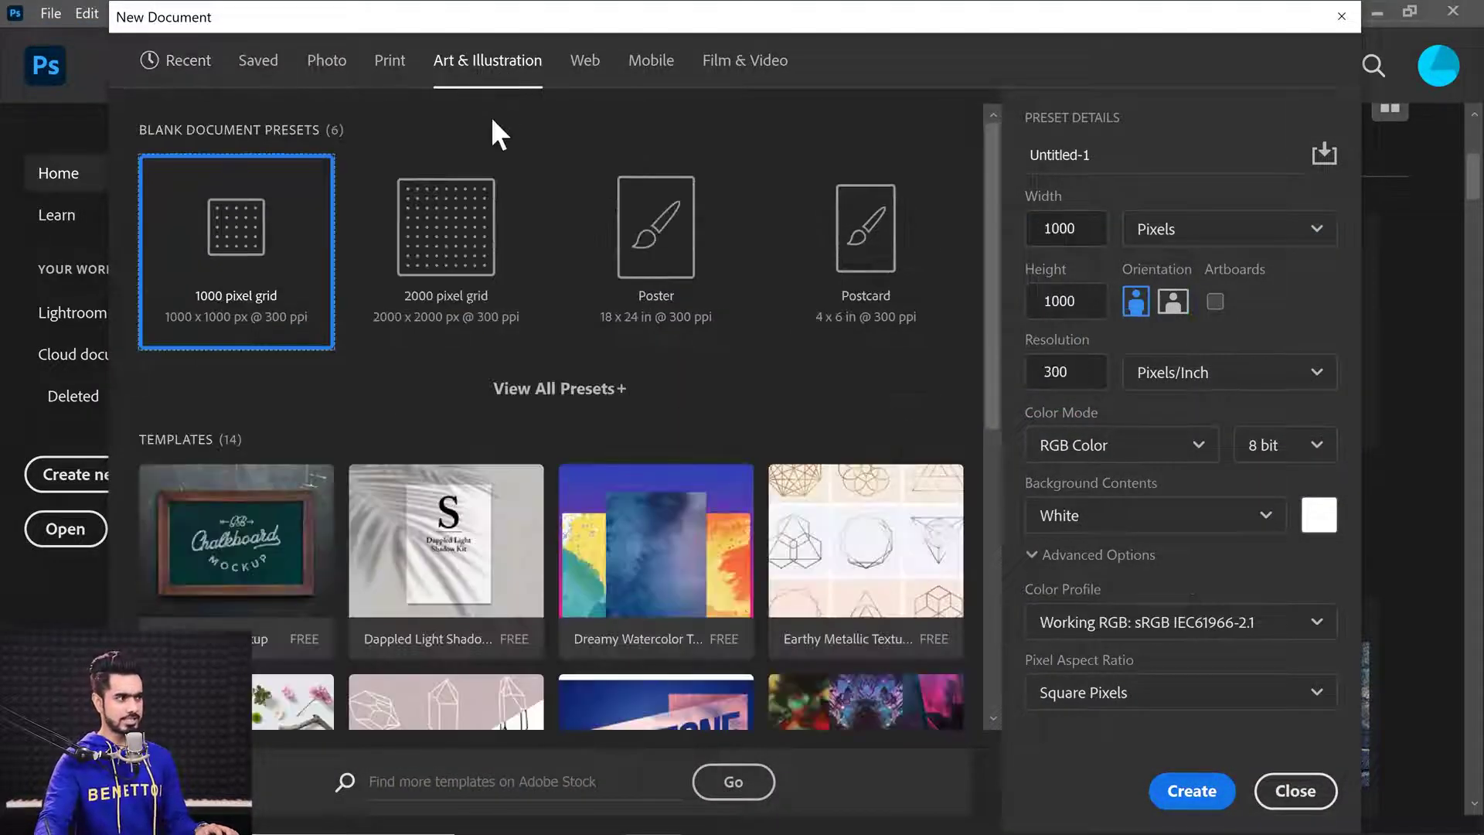
pyautogui.click(464, 238)
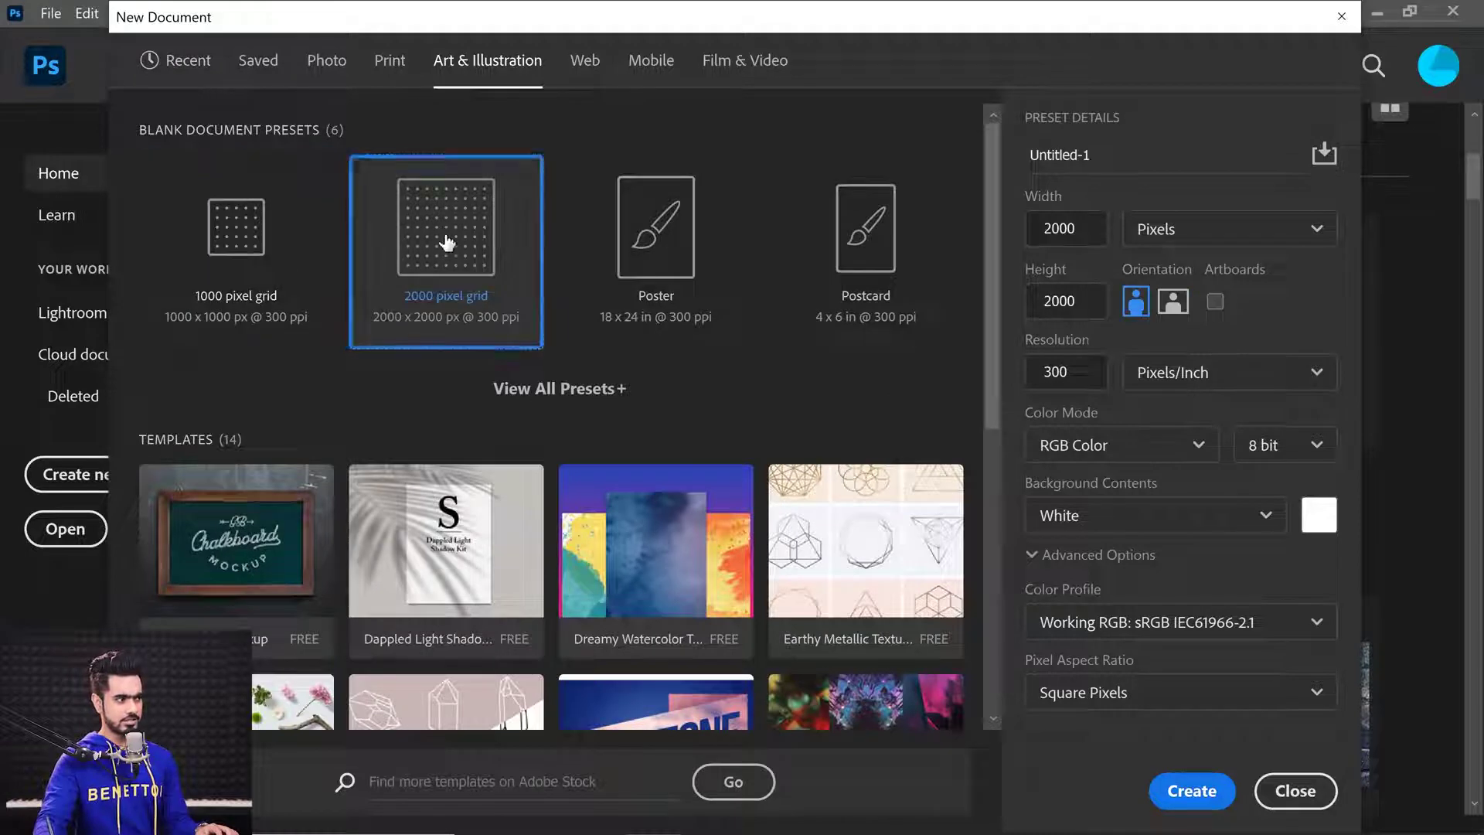
pyautogui.click(1192, 792)
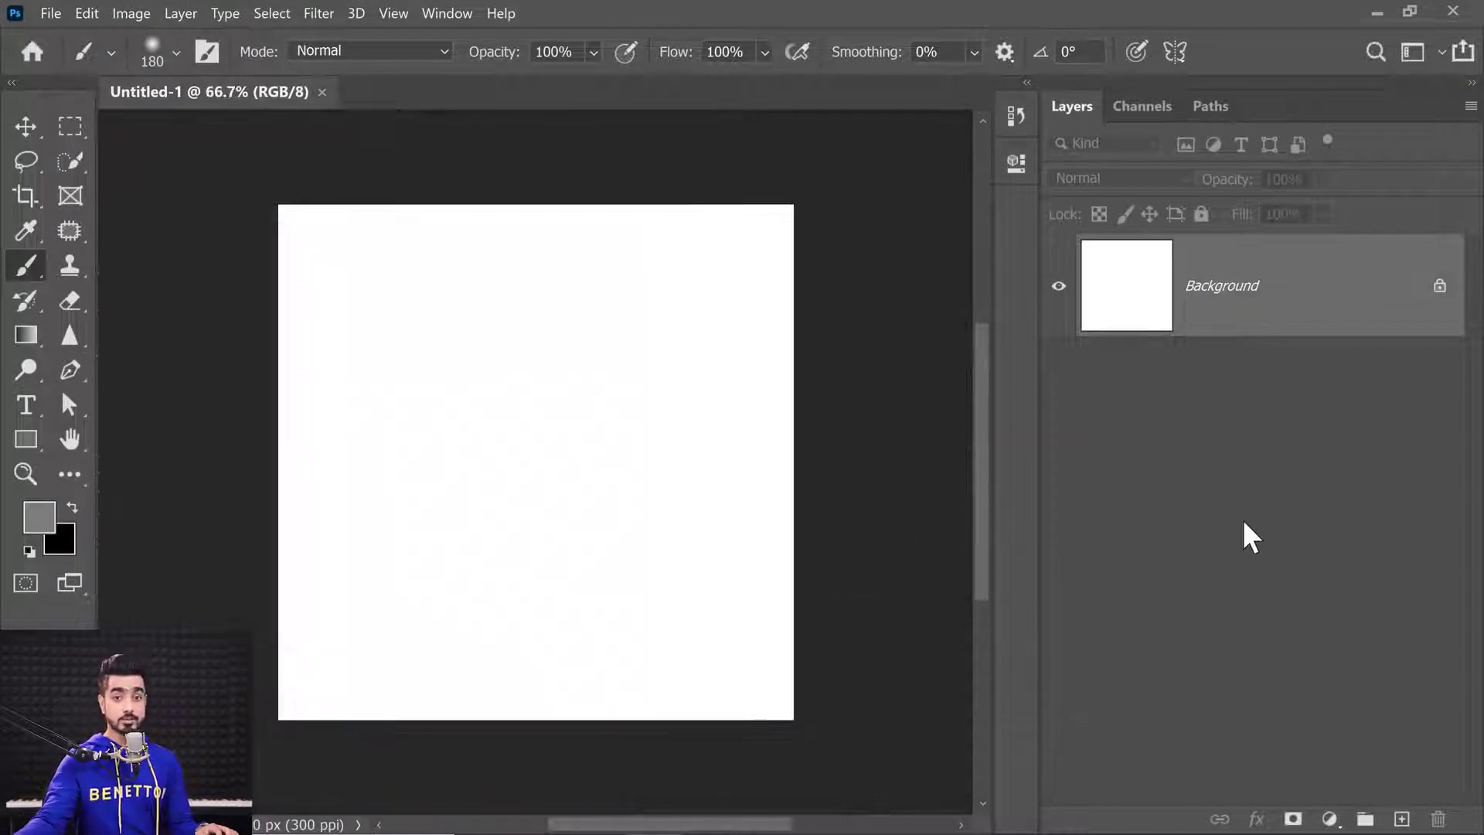
pyautogui.hotkey('ctrl', '0')
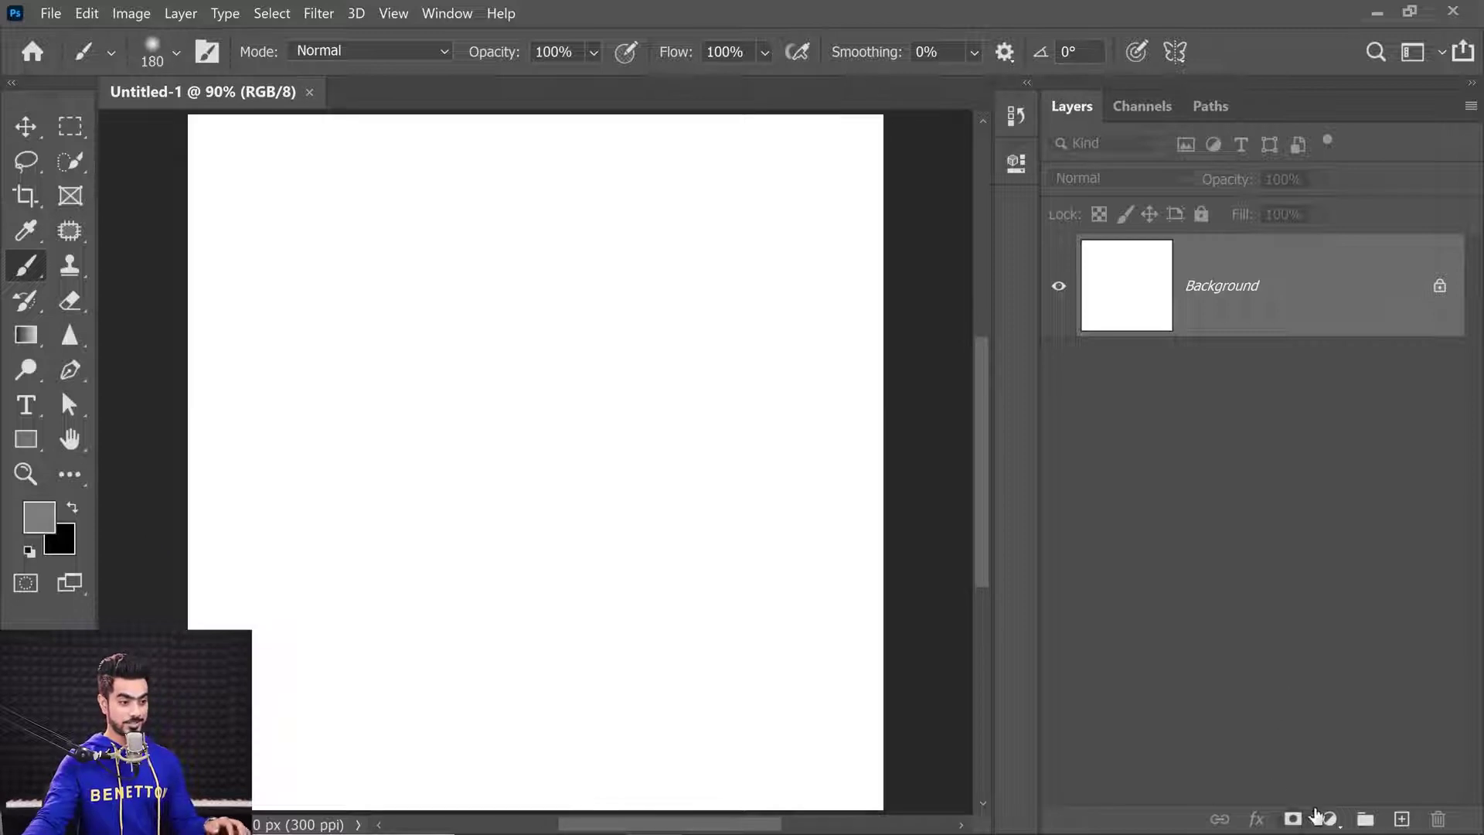
# Add a black Solid Color fill layer and delete the white Background layer.
pyautogui.click(1316, 815)
pyautogui.click(1315, 415)
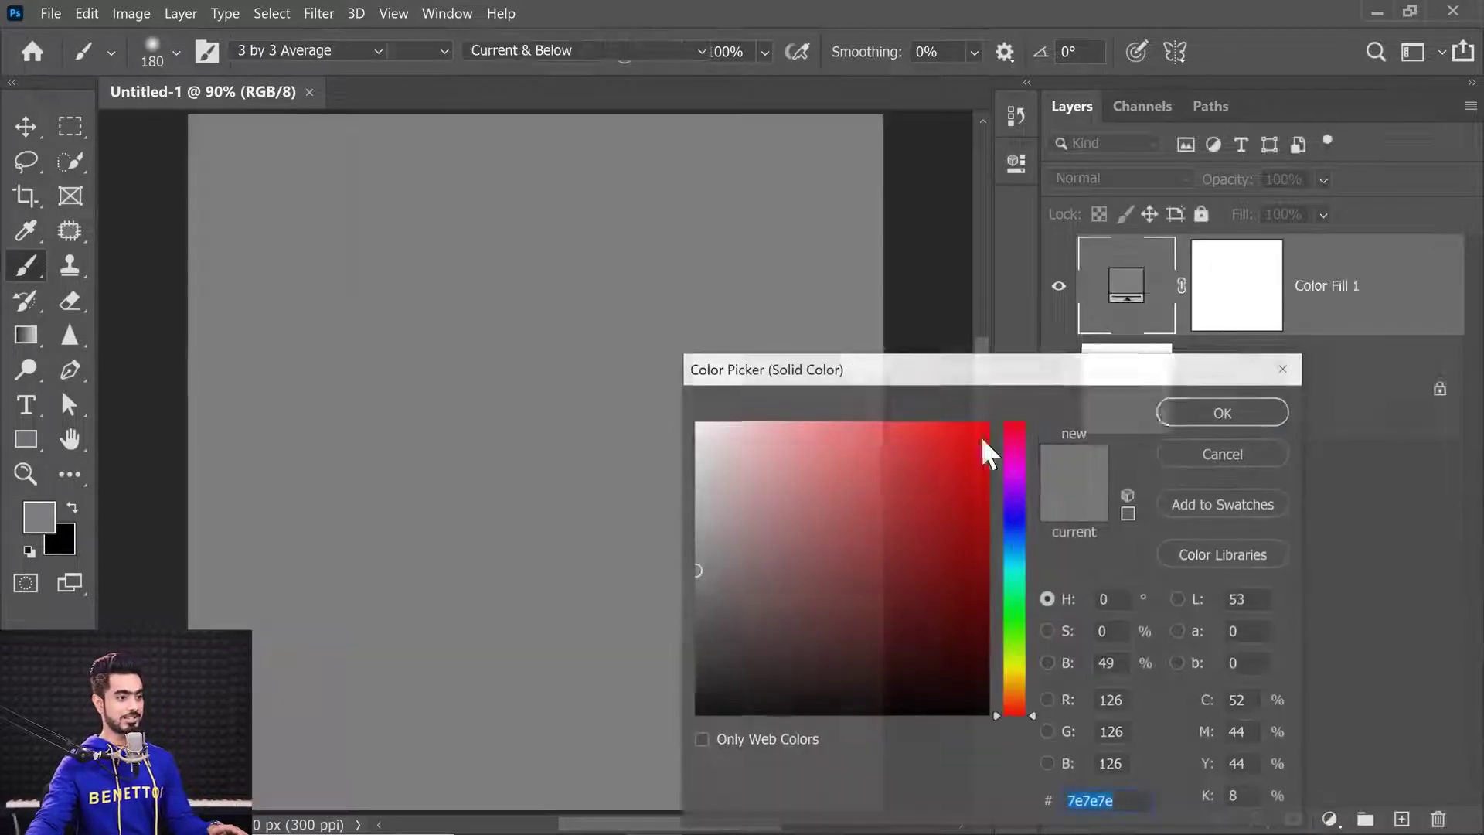
pyautogui.moveTo(984, 443); pyautogui.dragTo(695, 714)
pyautogui.click(1215, 415)
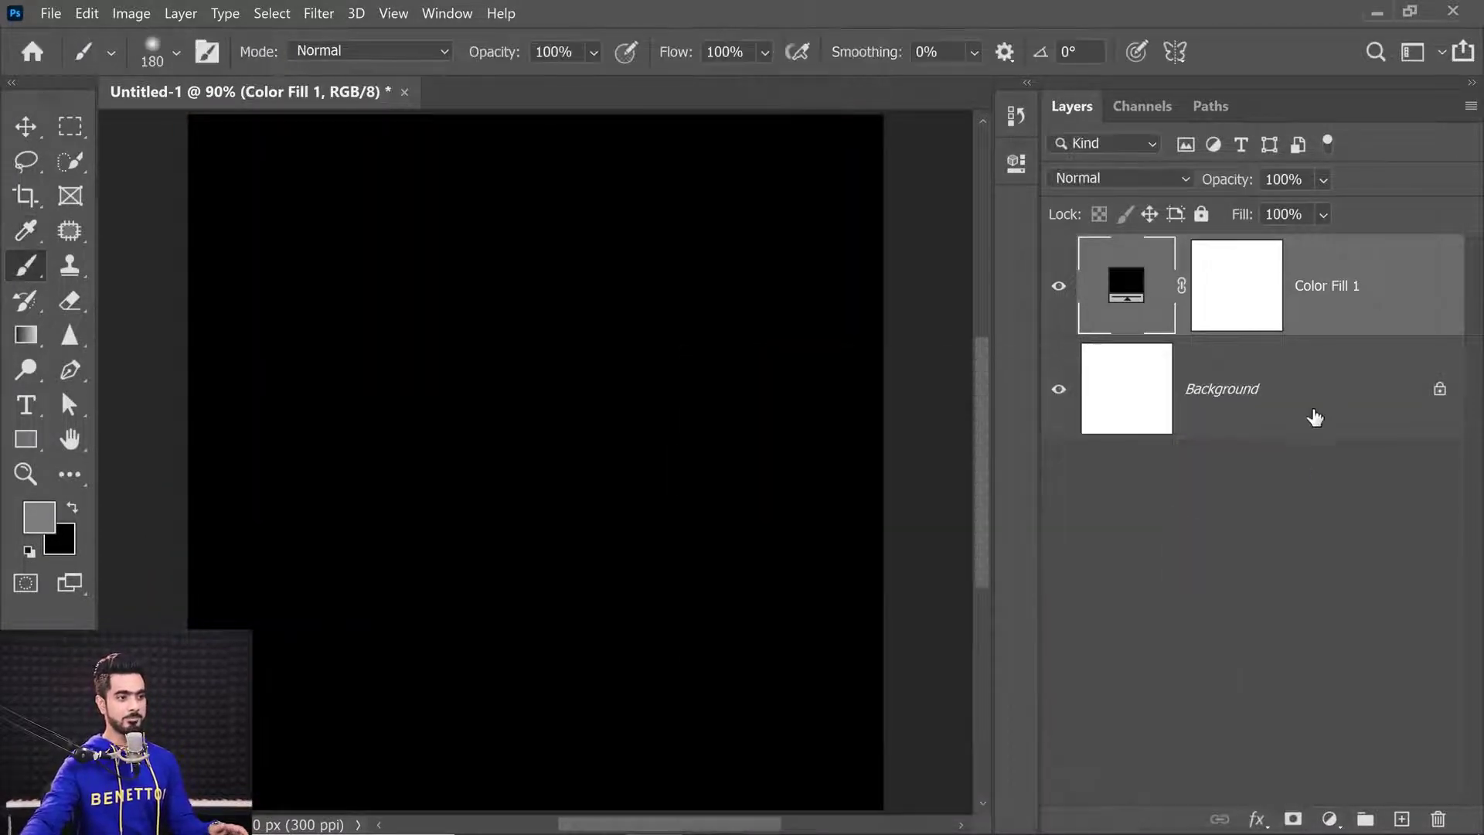
pyautogui.moveTo(1314, 417); pyautogui.dragTo(1439, 818)
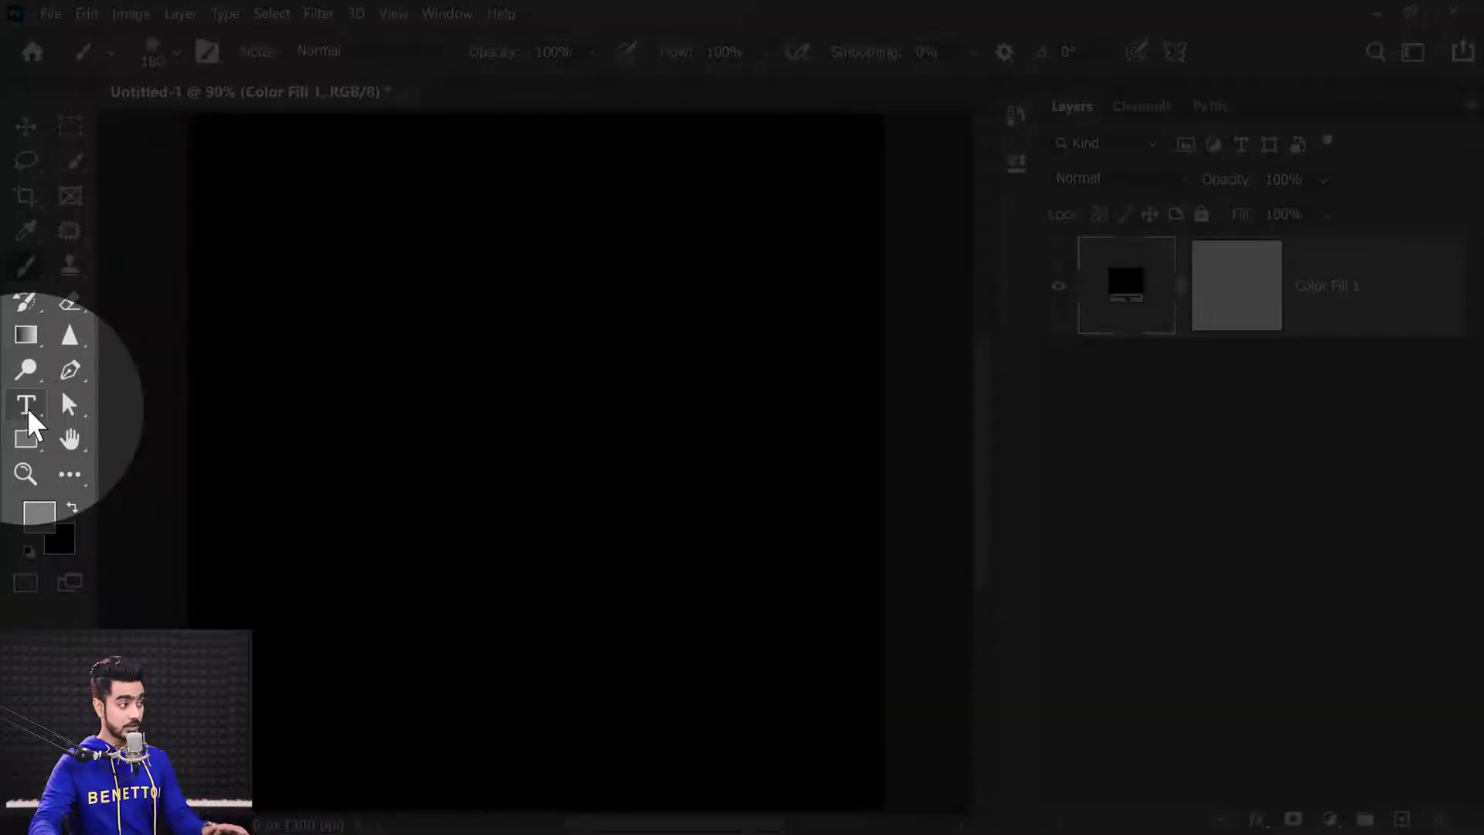
# Start a text box on the canvas, clear the placeholder, and type THE.
pyautogui.click(27, 406)
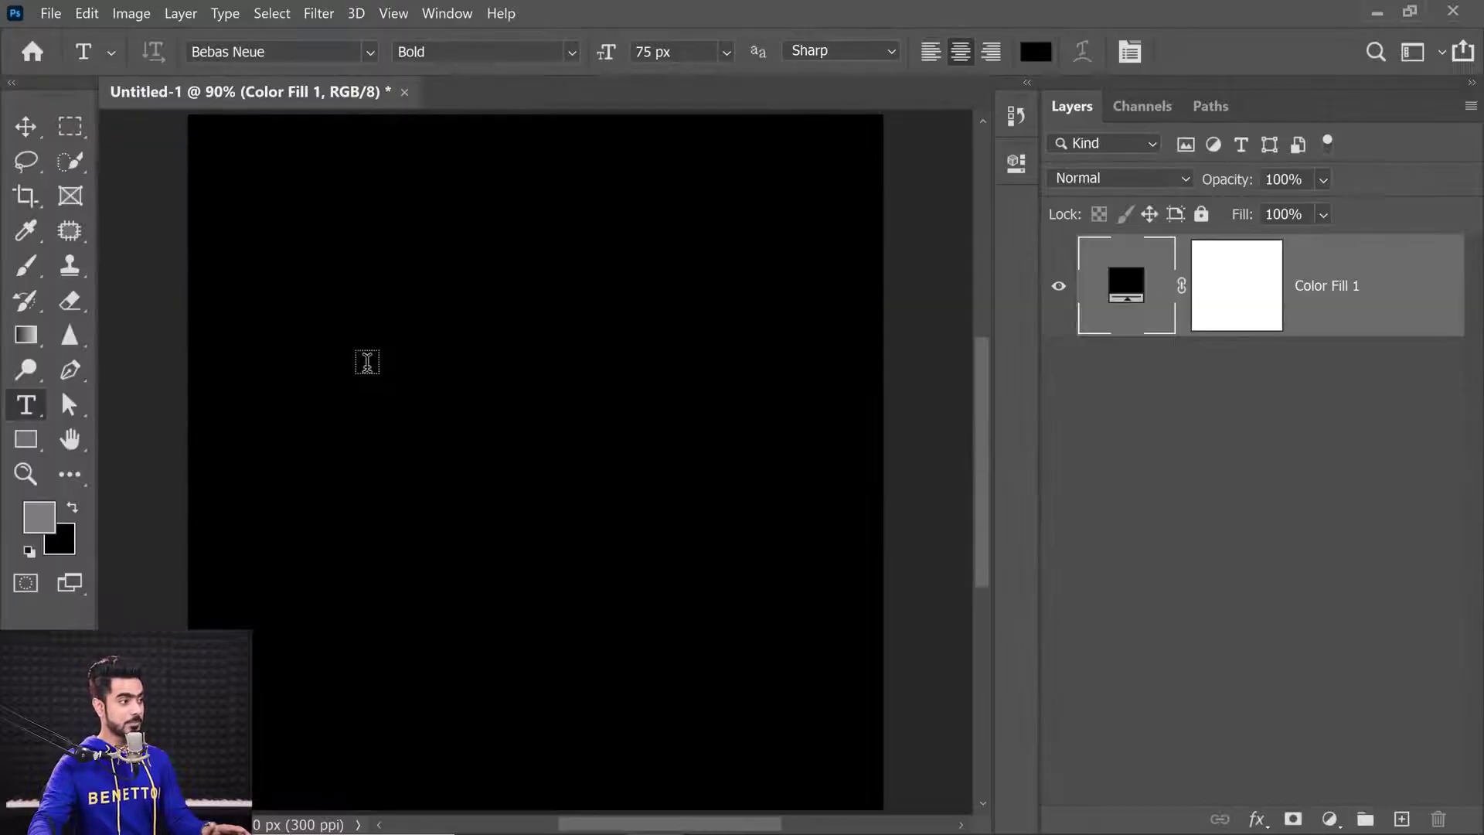
pyautogui.press('v')
pyautogui.click(26, 405)
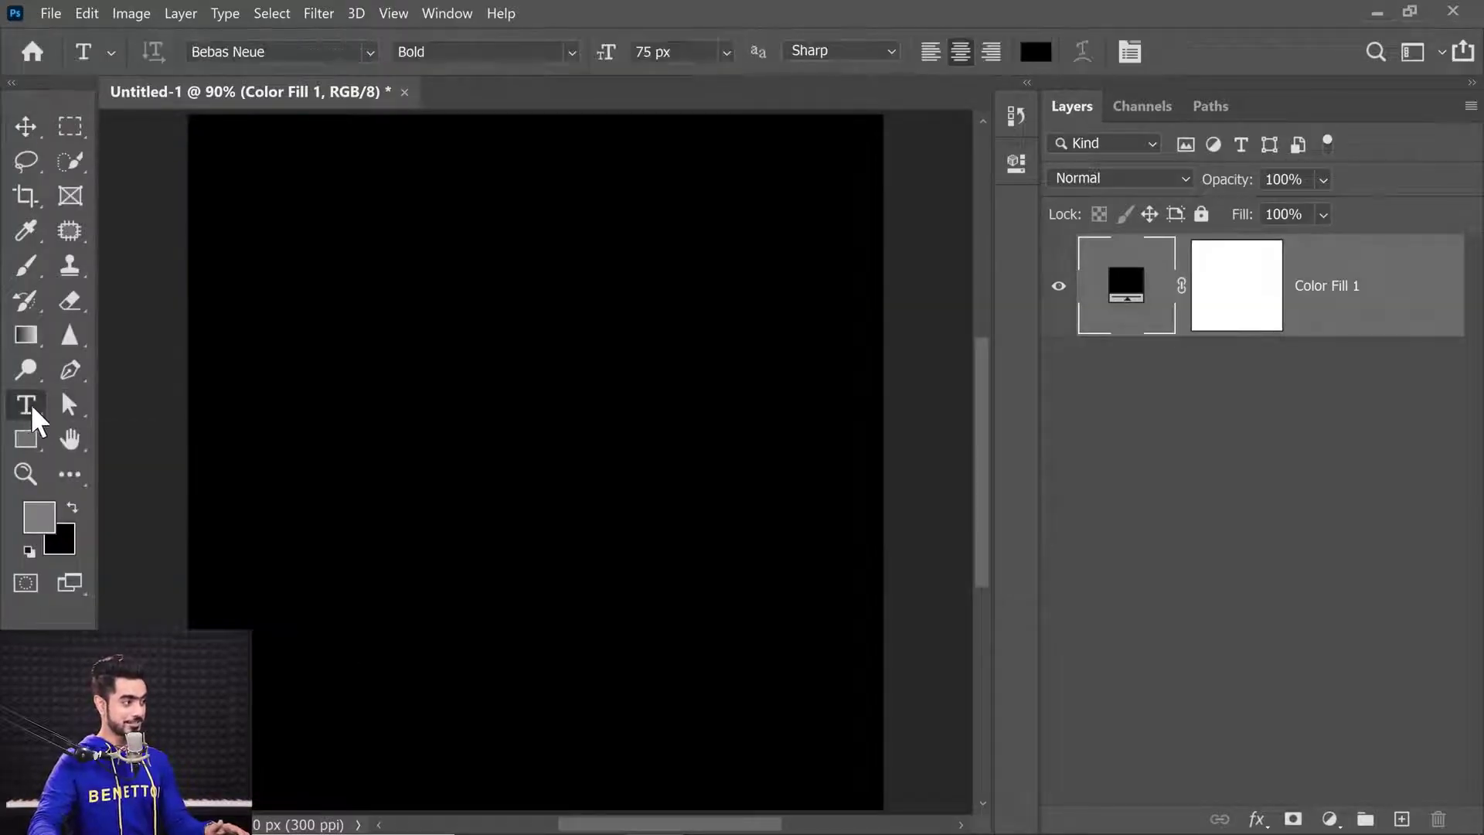
pyautogui.click(398, 408)
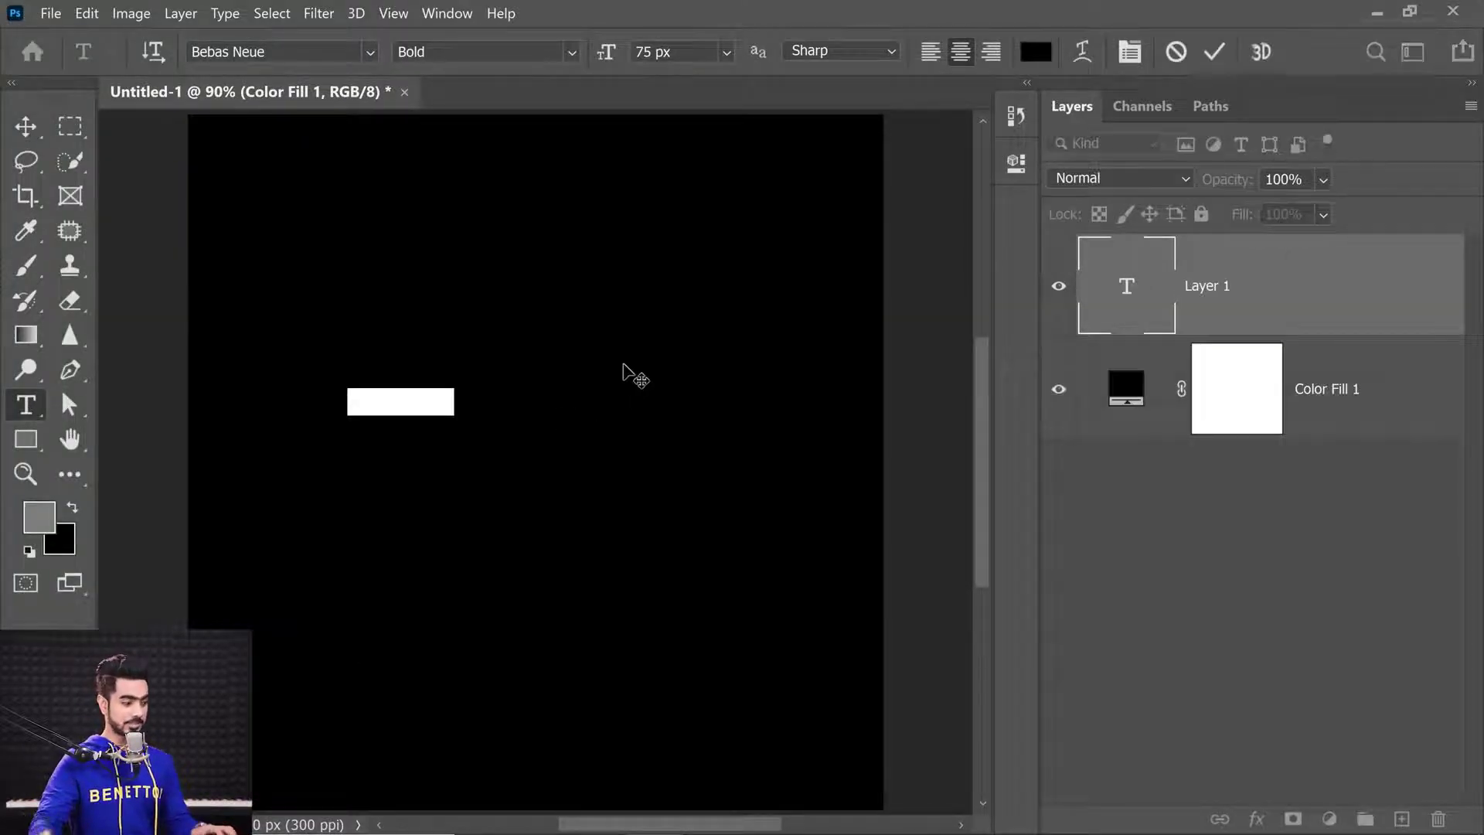
pyautogui.press('BackSpace')
pyautogui.write('THE')
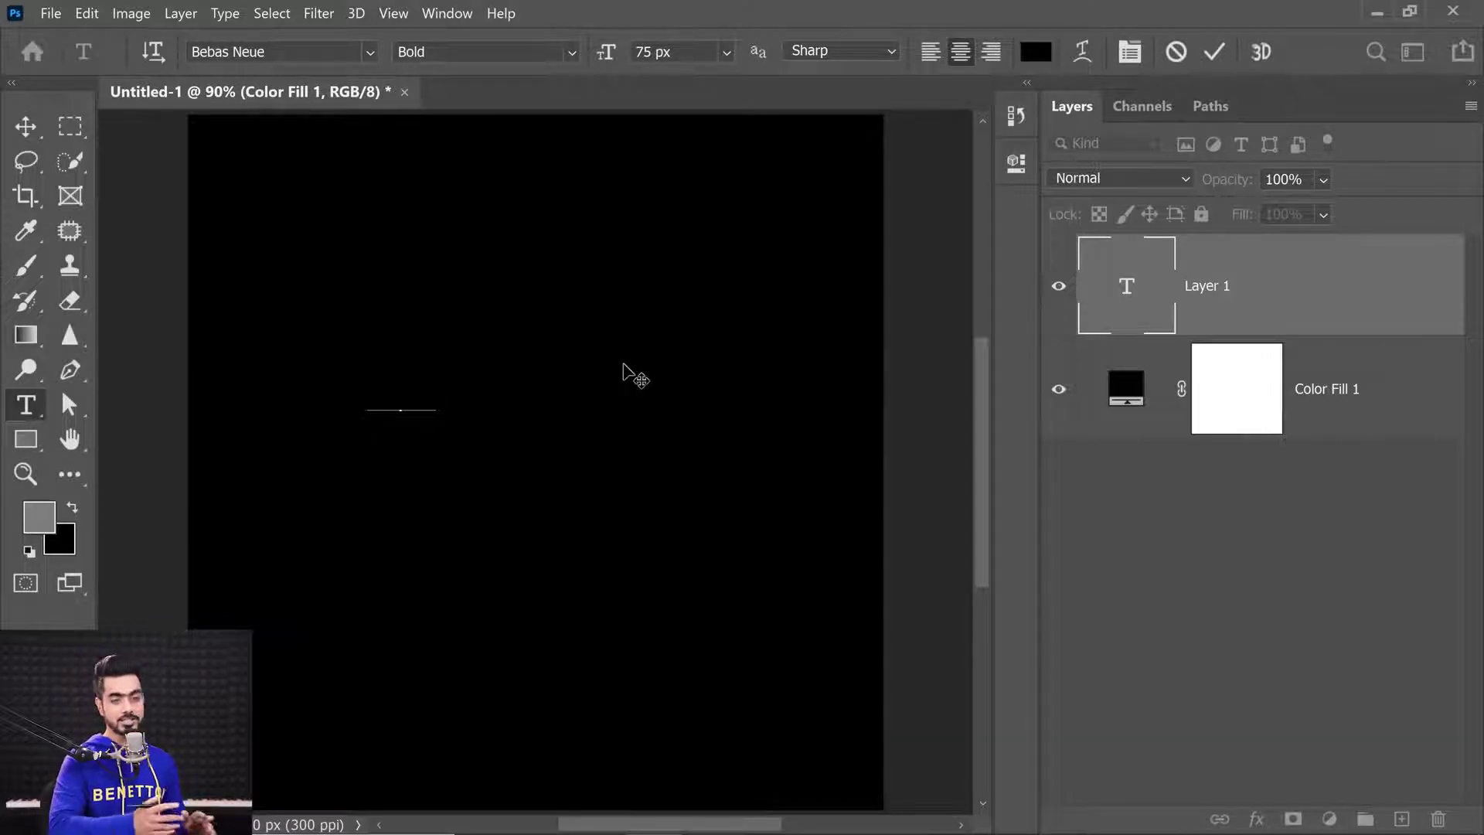
# Make the FLIPPING text white and set it in Gilroy ExtraBold.
pyautogui.doubleClick(1126, 286)
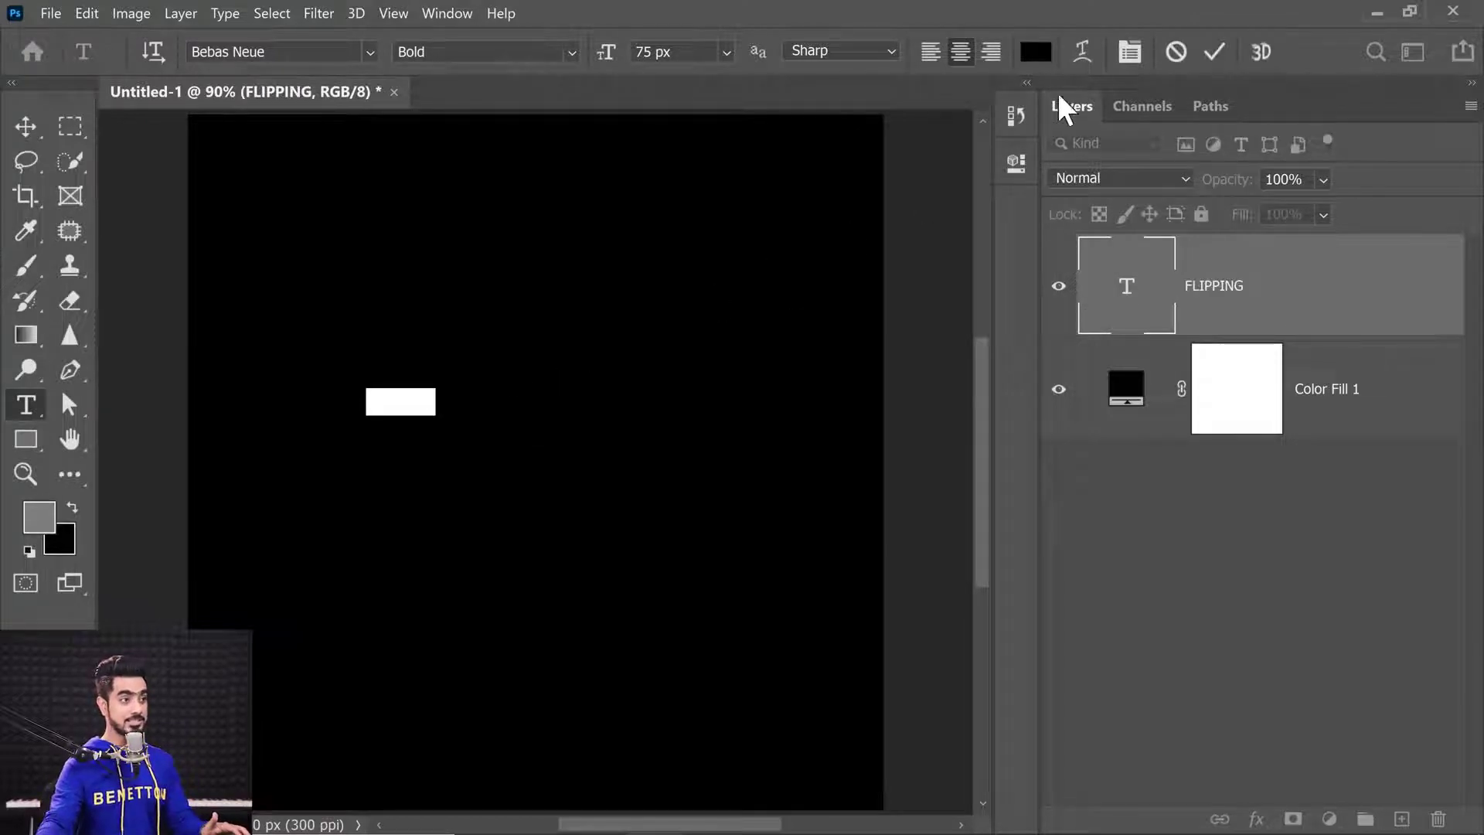
pyautogui.click(1040, 56)
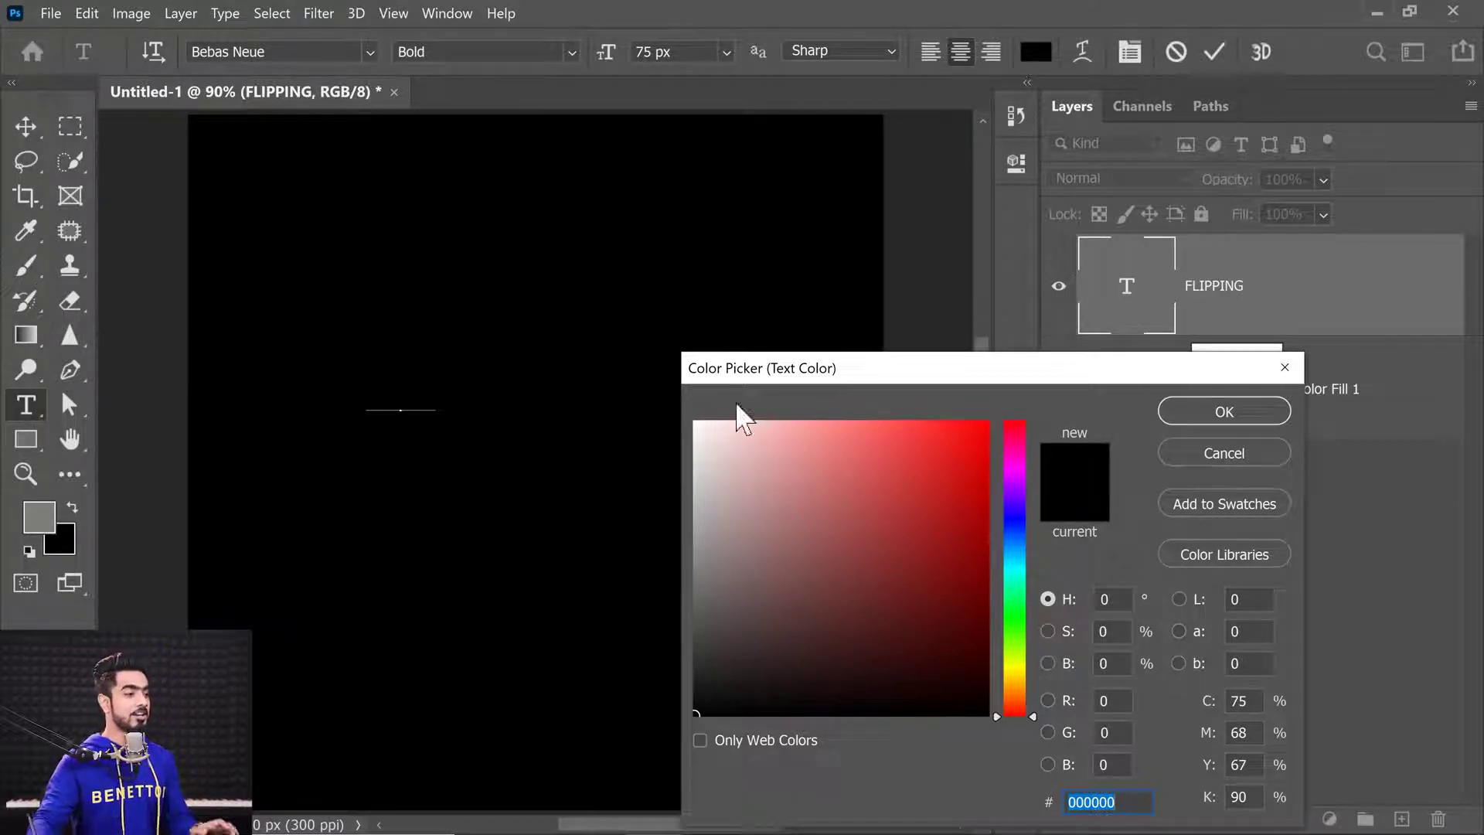
pyautogui.moveTo(741, 425); pyautogui.dragTo(684, 402)
pyautogui.click(1244, 417)
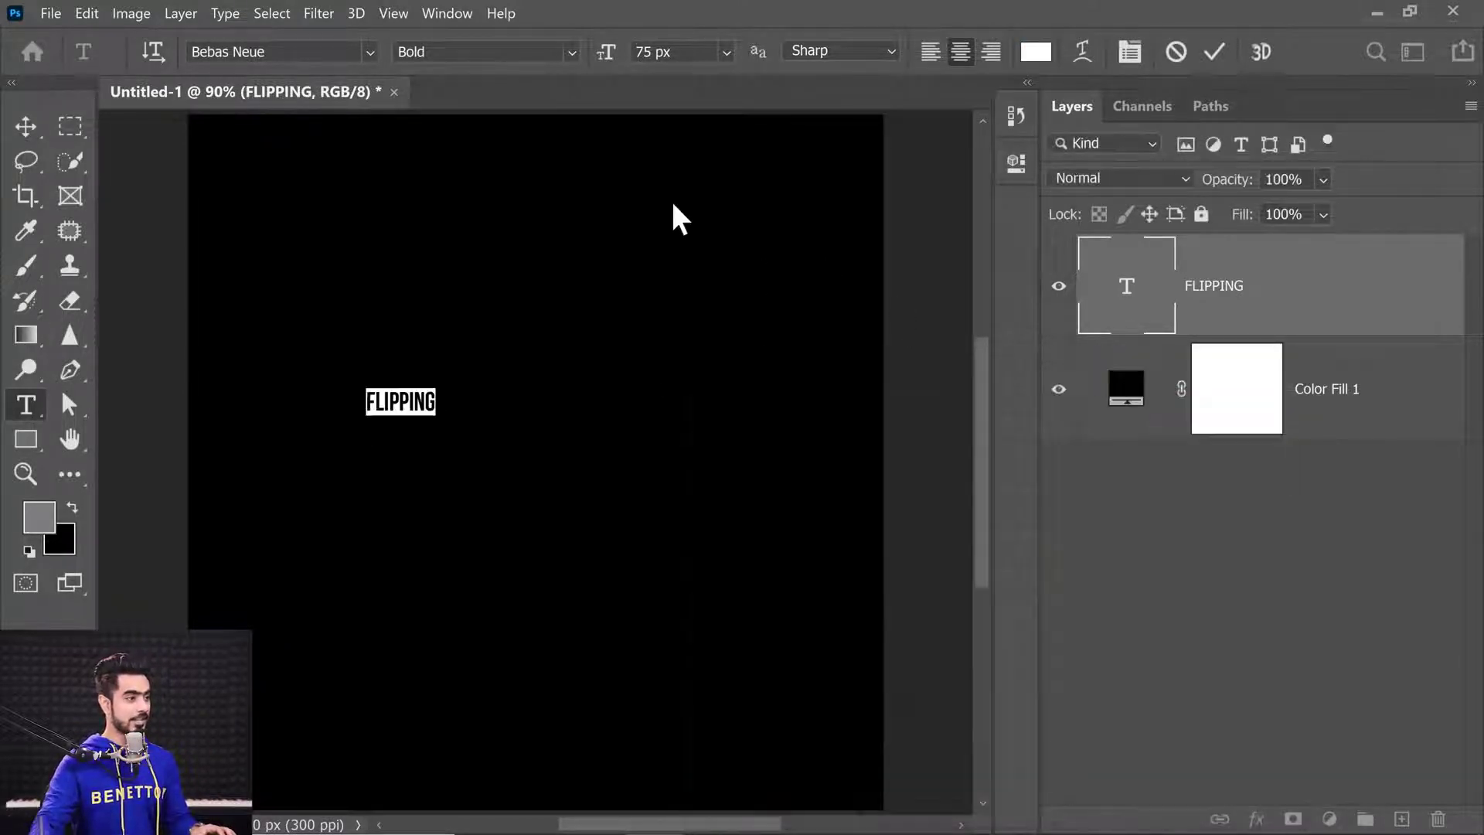
pyautogui.write('gil')
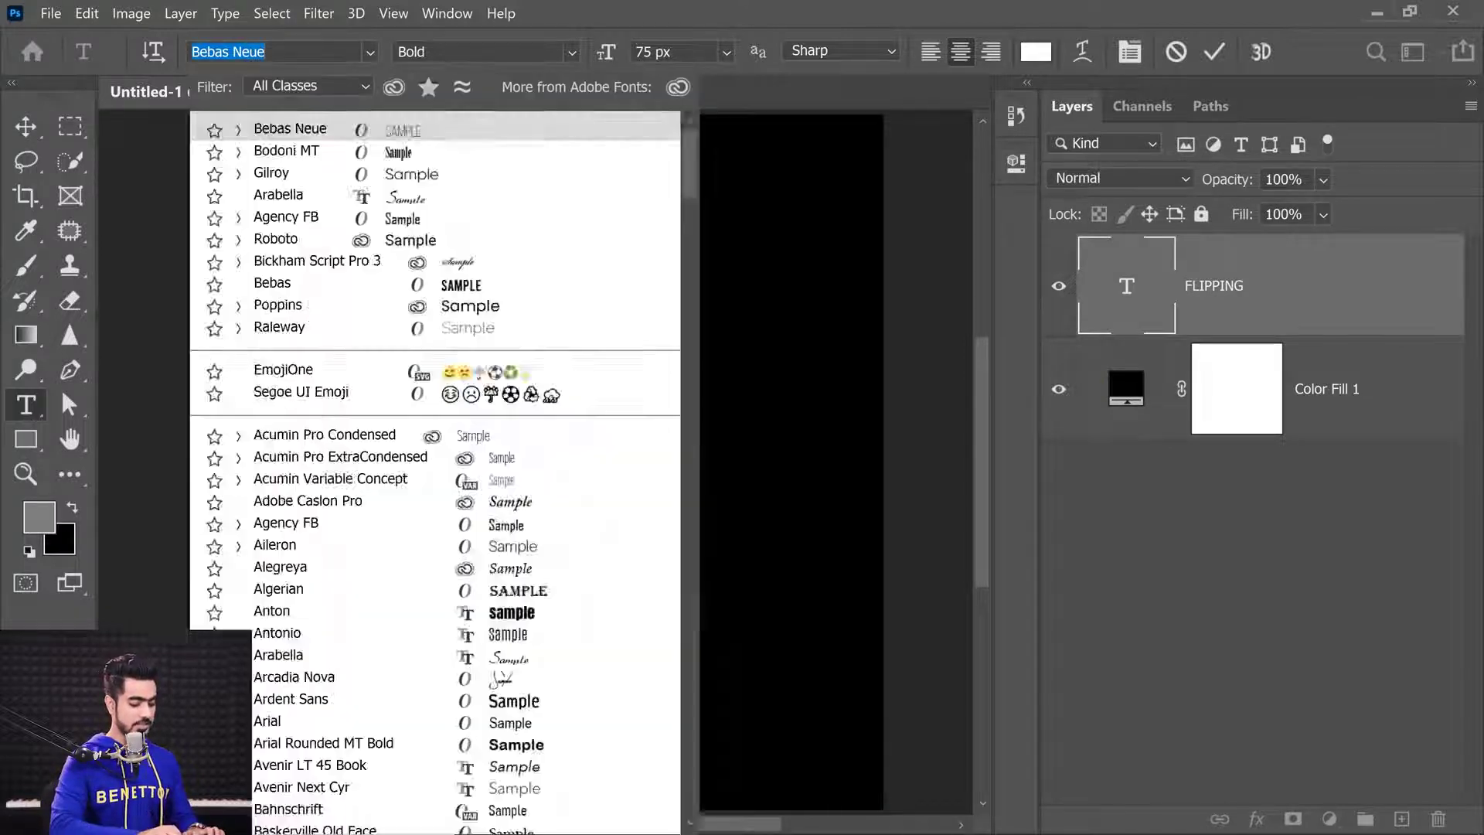
pyautogui.click(374, 344)
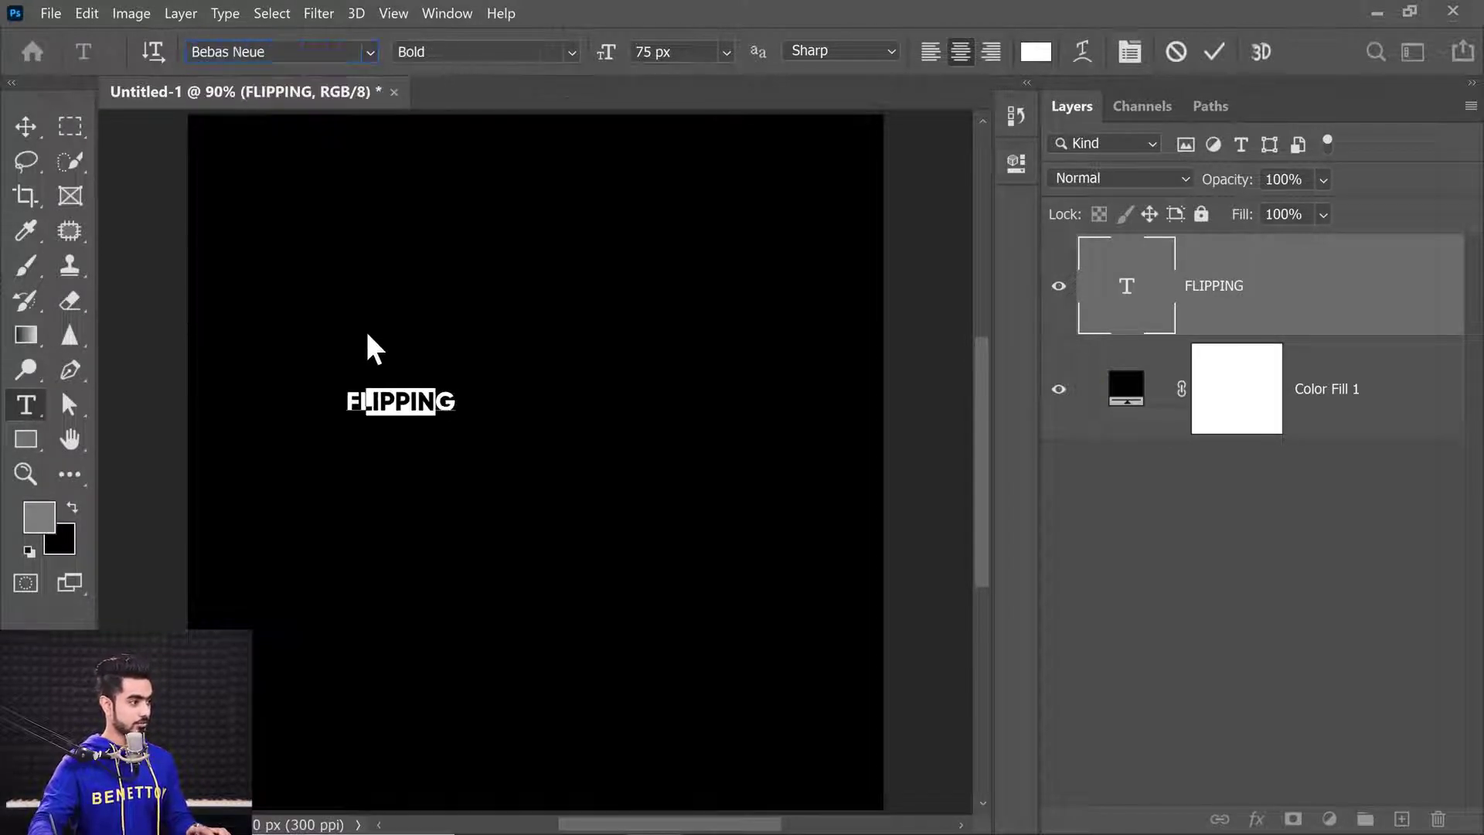
pyautogui.click(26, 128)
# Scale FLIPPING to about 307% and centre it on the canvas.
pyautogui.hotkey('ctrl', 't')
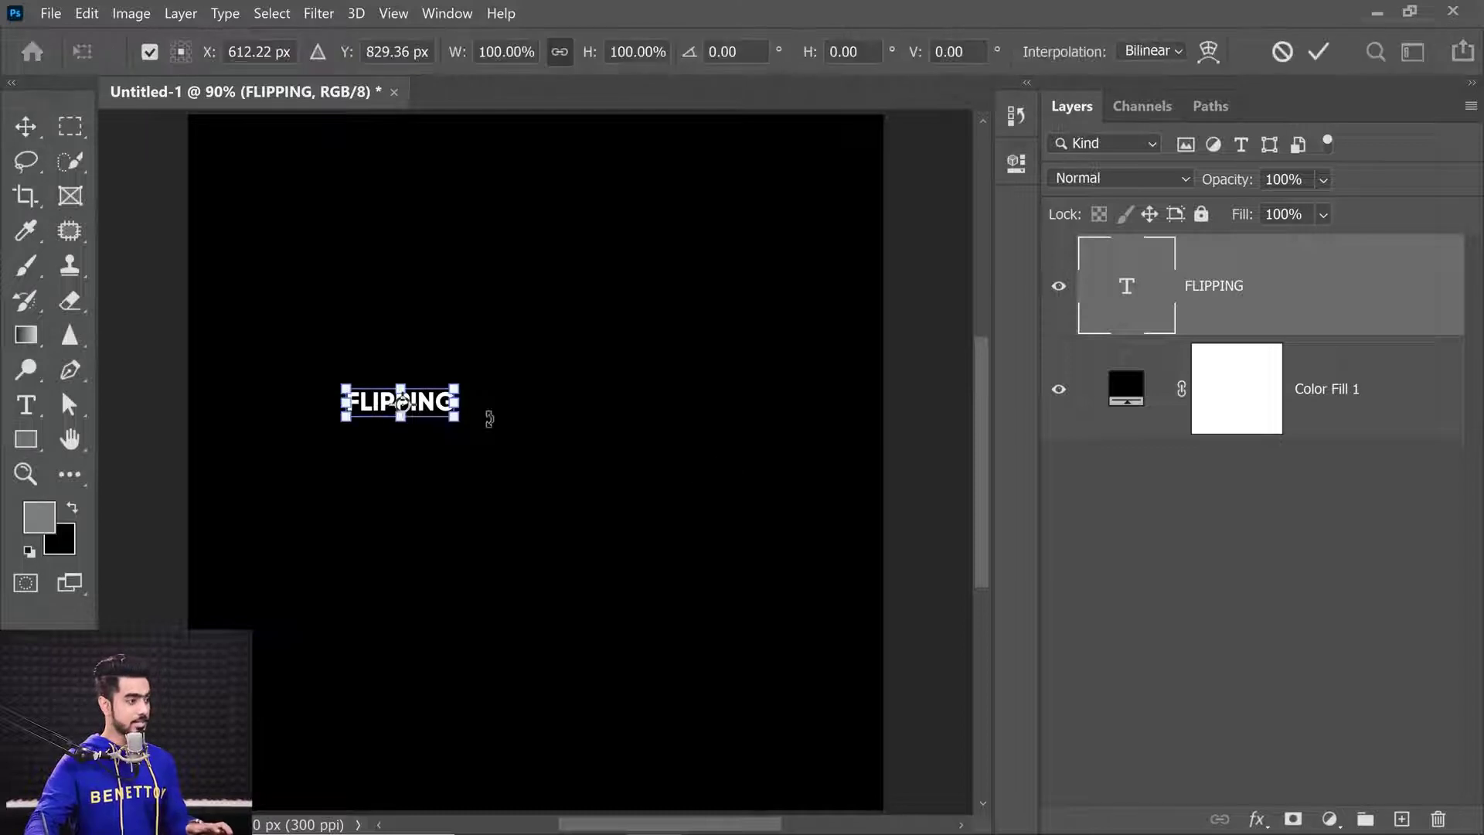
pyautogui.moveTo(456, 423); pyautogui.dragTo(679, 476)
pyautogui.moveTo(581, 437)
pyautogui.mouseDown()
pyautogui.moveTo(616, 441)
pyautogui.moveTo(594, 422)
pyautogui.mouseUp()
pyautogui.press('Return')
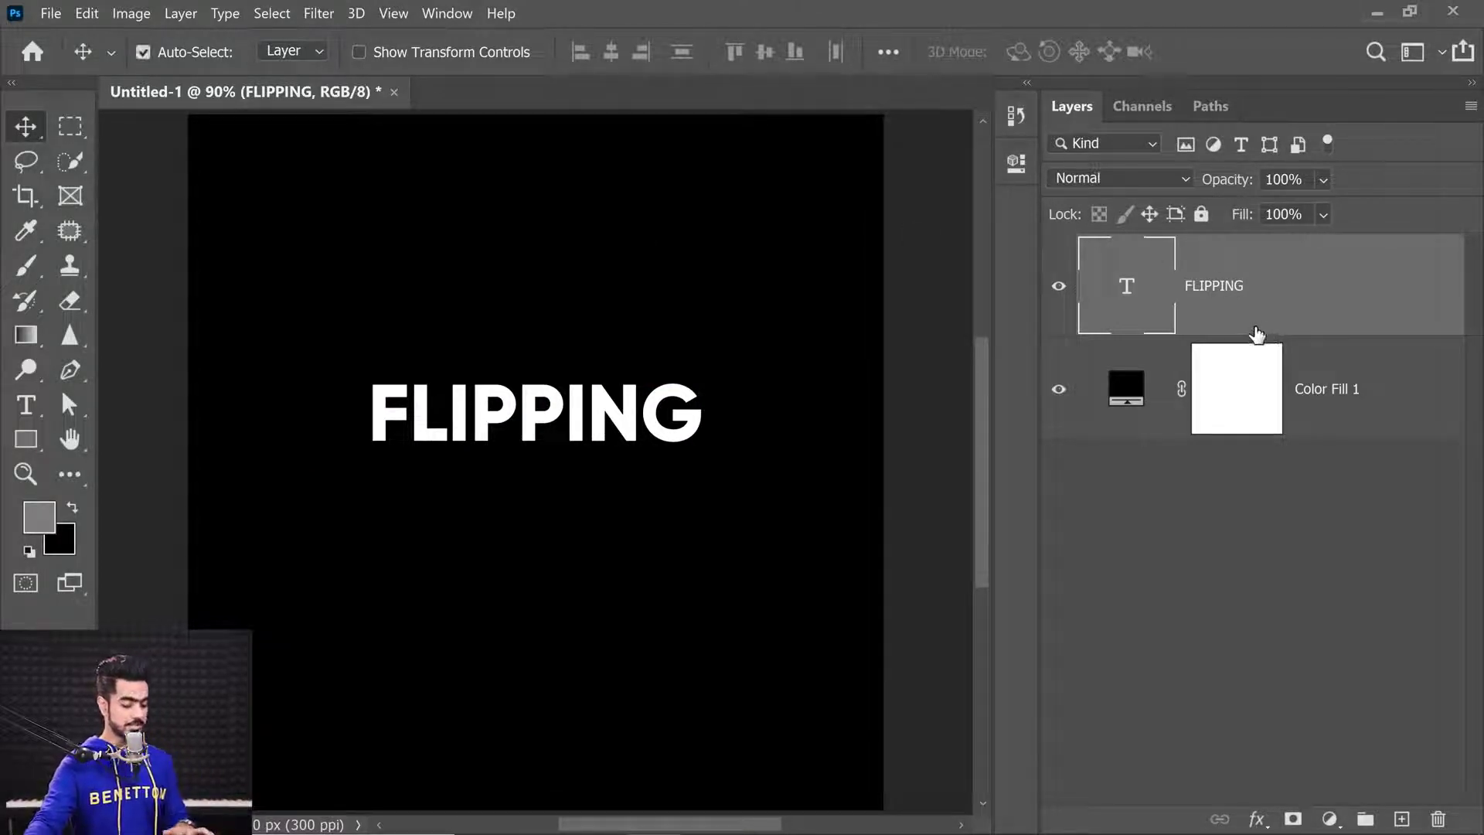
# Duplicate the FLIPPING text layer, then rotate the copy and move it below the original.
pyautogui.hotkey('ctrl', 'j')
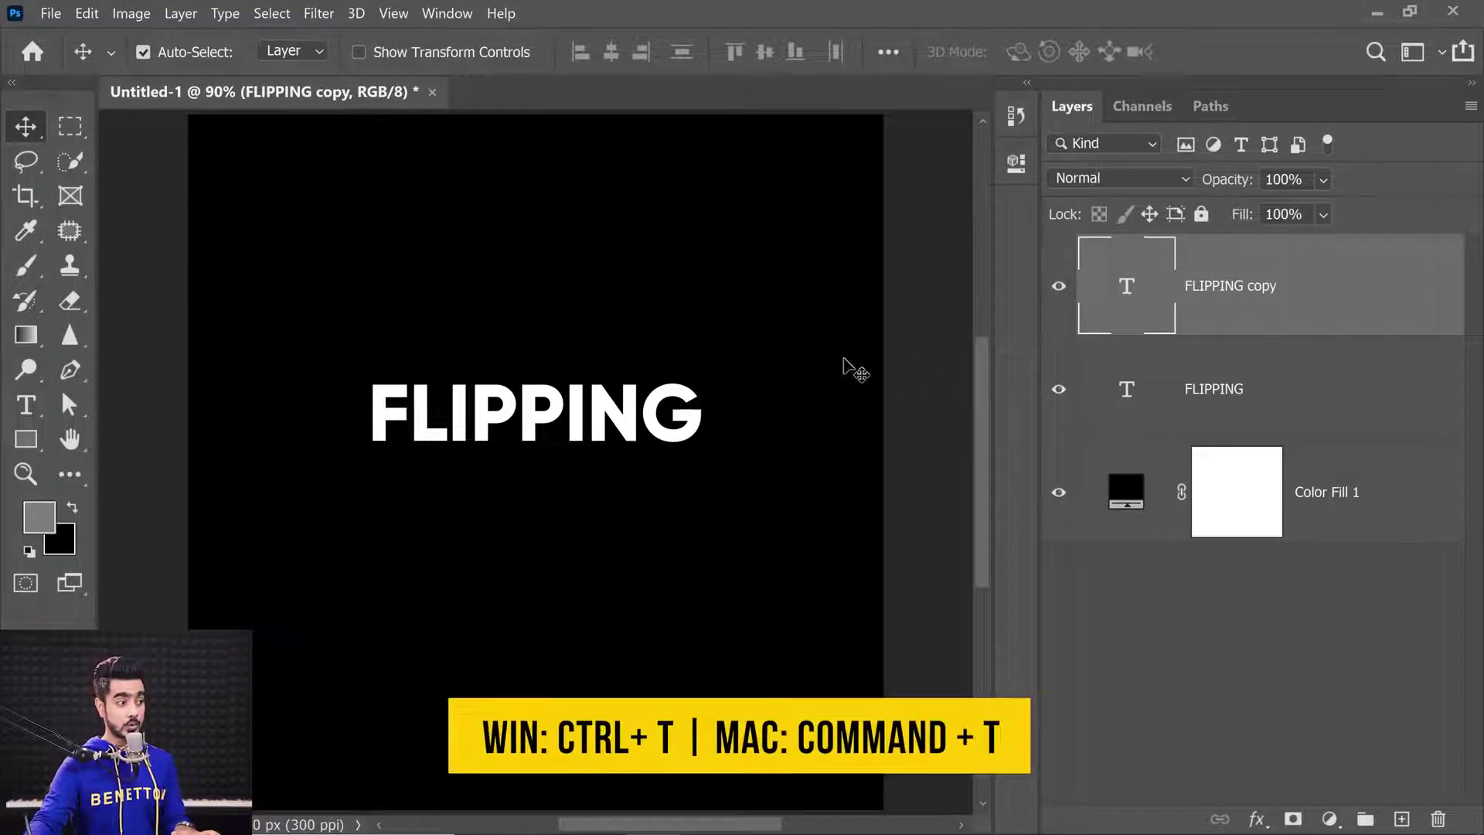
pyautogui.hotkey('ctrl', 't')
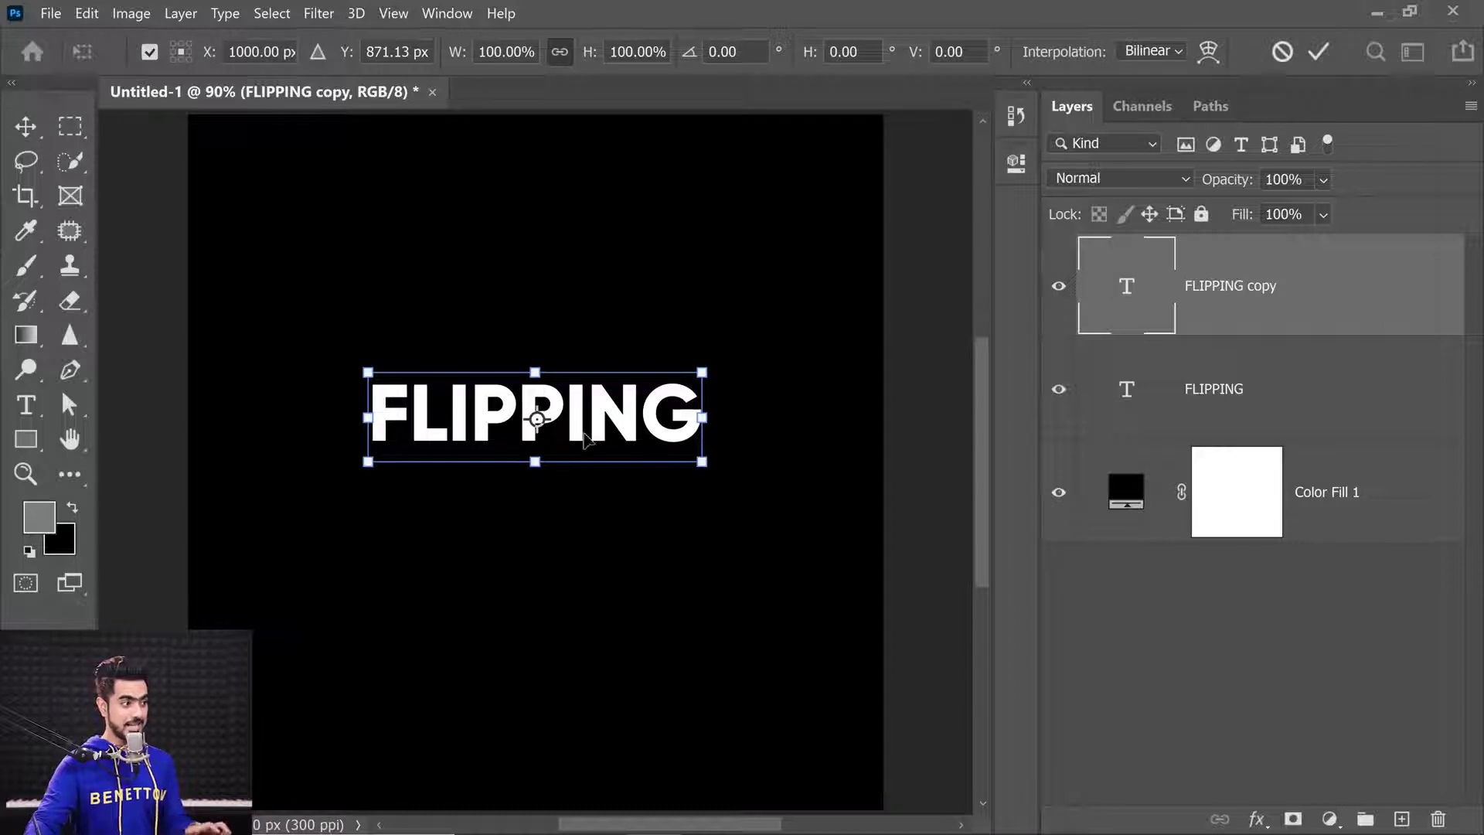
pyautogui.moveTo(759, 358); pyautogui.dragTo(855, 331)
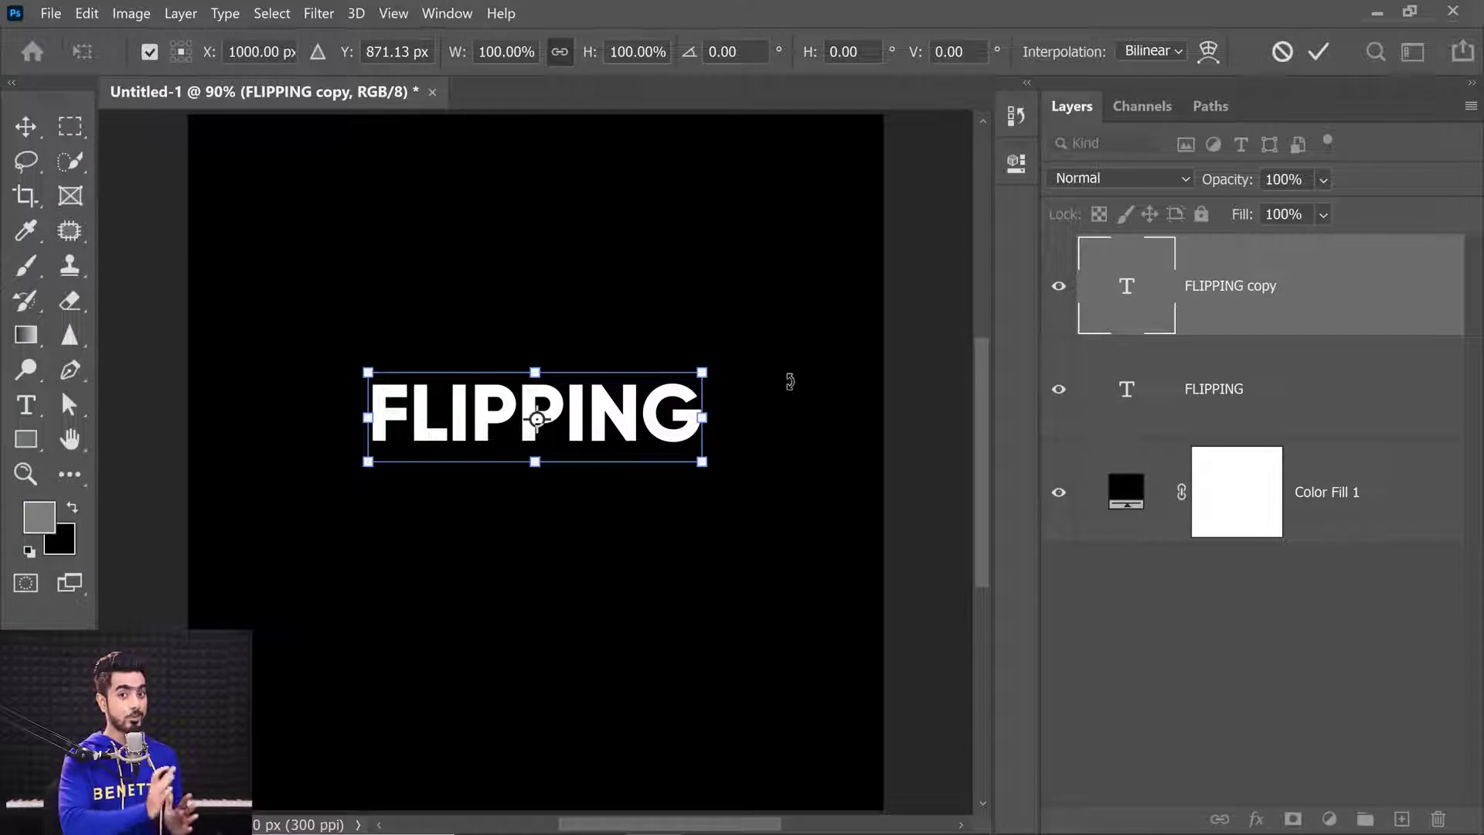
pyautogui.moveTo(607, 406); pyautogui.dragTo(605, 567)
# Rework the copy's rotation back to upside down and set it just under the original word.
pyautogui.moveTo(728, 509); pyautogui.dragTo(579, 698)
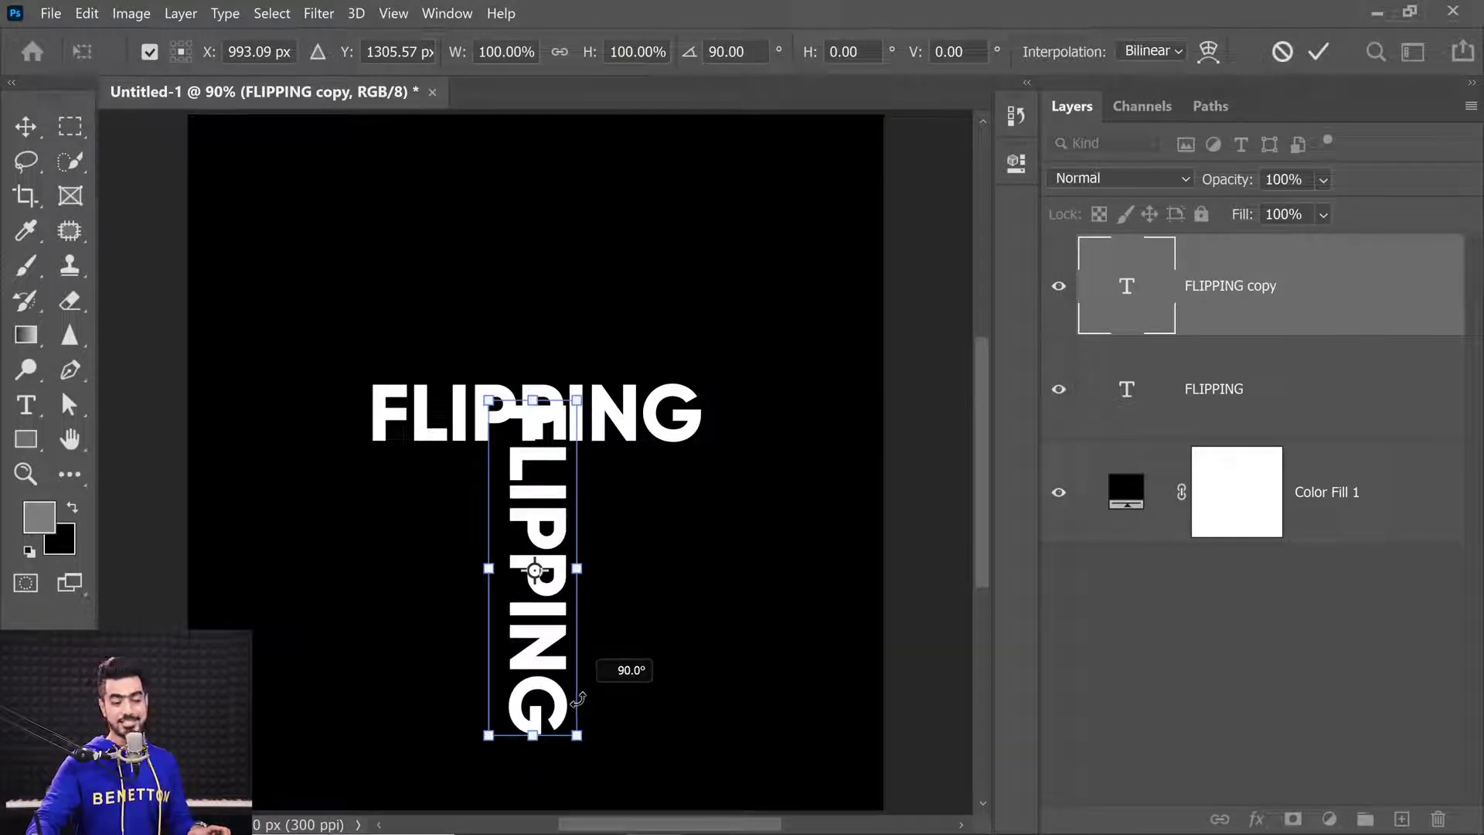
pyautogui.moveTo(579, 700)
pyautogui.mouseDown()
pyautogui.moveTo(653, 641)
pyautogui.moveTo(699, 483)
pyautogui.moveTo(704, 558)
pyautogui.moveTo(616, 706)
pyautogui.moveTo(584, 725)
pyautogui.moveTo(680, 610)
pyautogui.moveTo(734, 510)
pyautogui.moveTo(654, 642)
pyautogui.moveTo(551, 725)
pyautogui.moveTo(585, 724)
pyautogui.mouseUp()
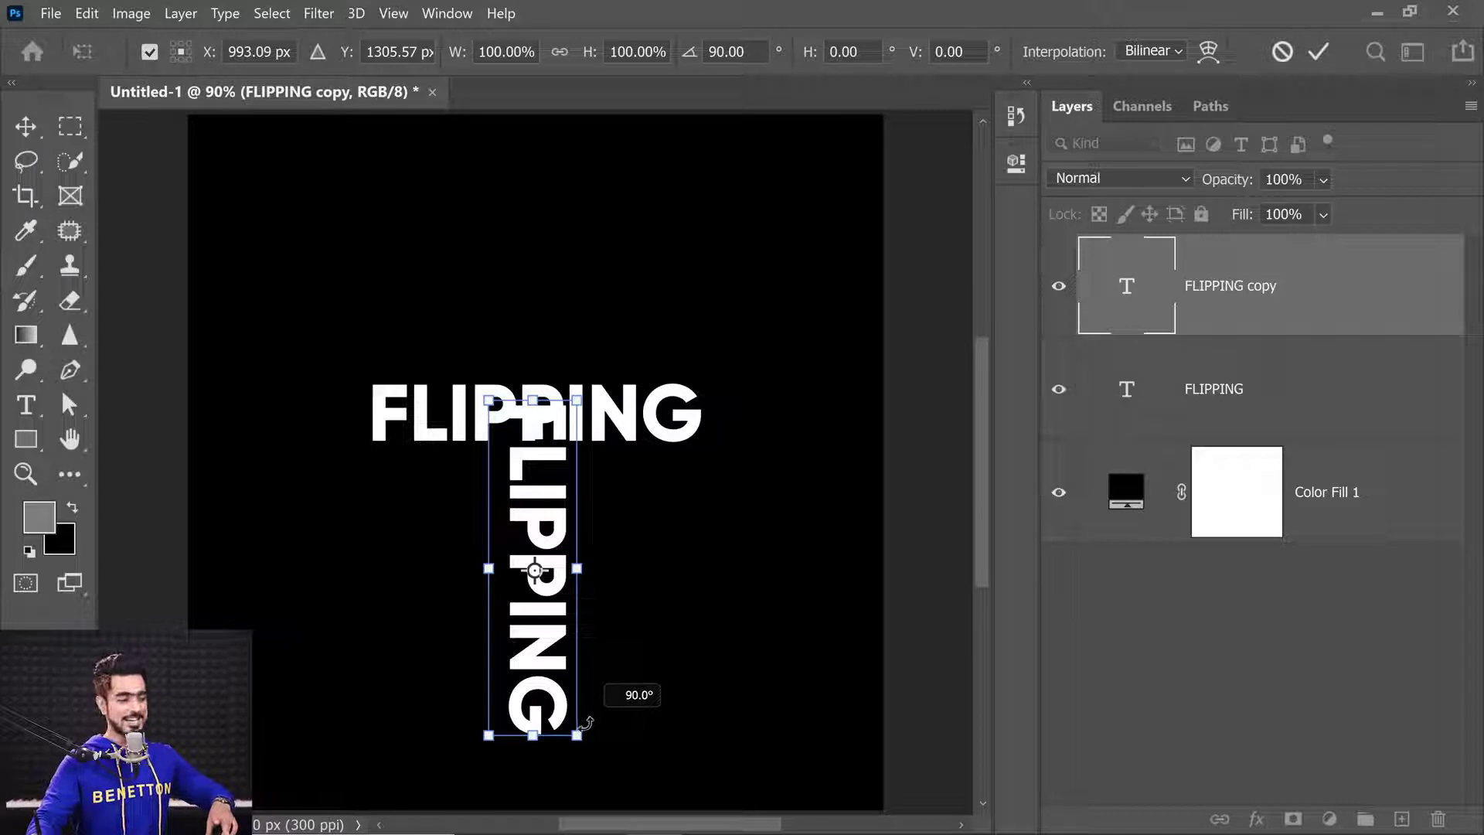
pyautogui.moveTo(585, 724); pyautogui.dragTo(593, 720)
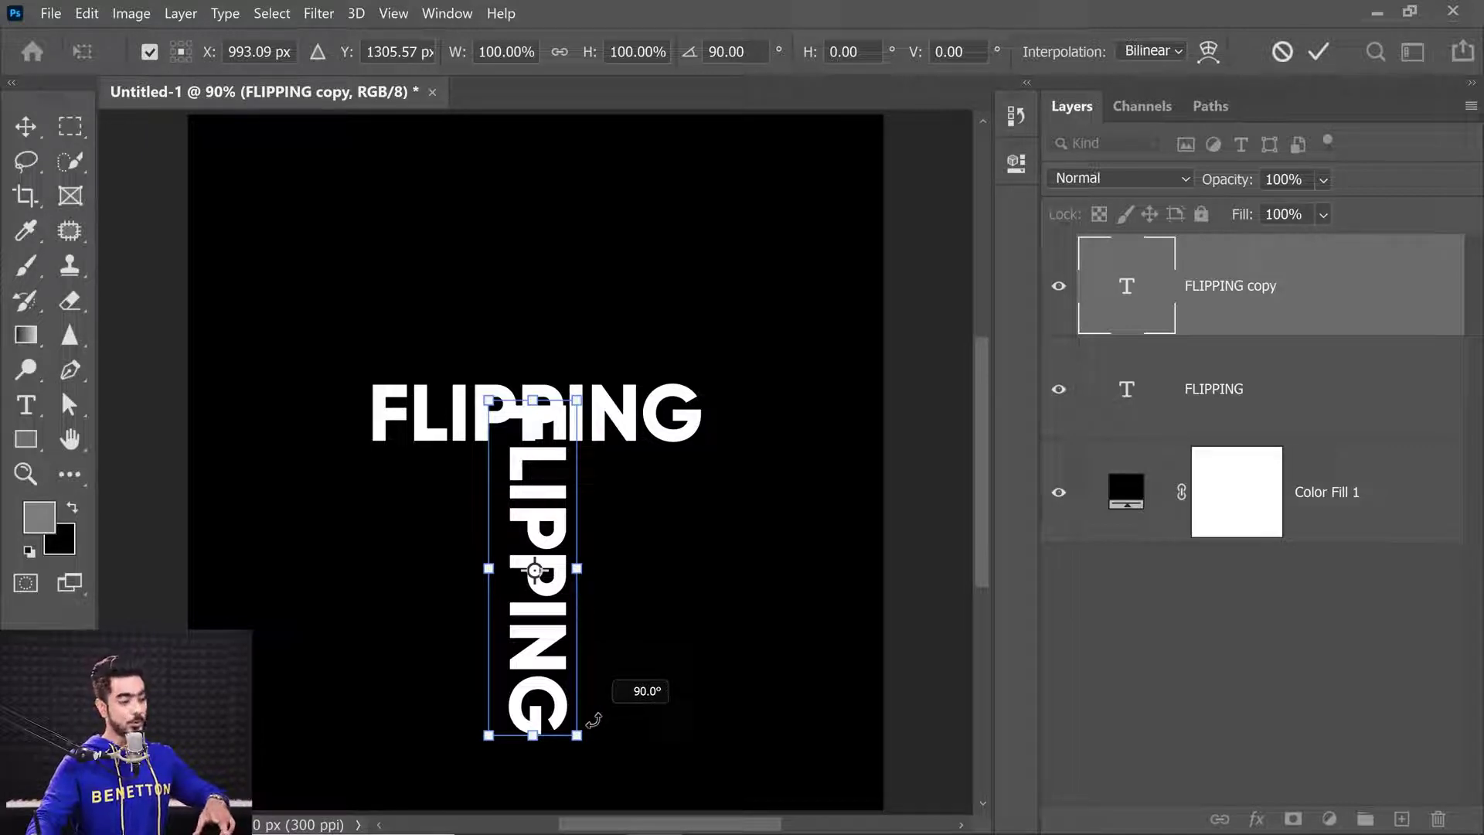
pyautogui.moveTo(593, 720); pyautogui.dragTo(391, 590)
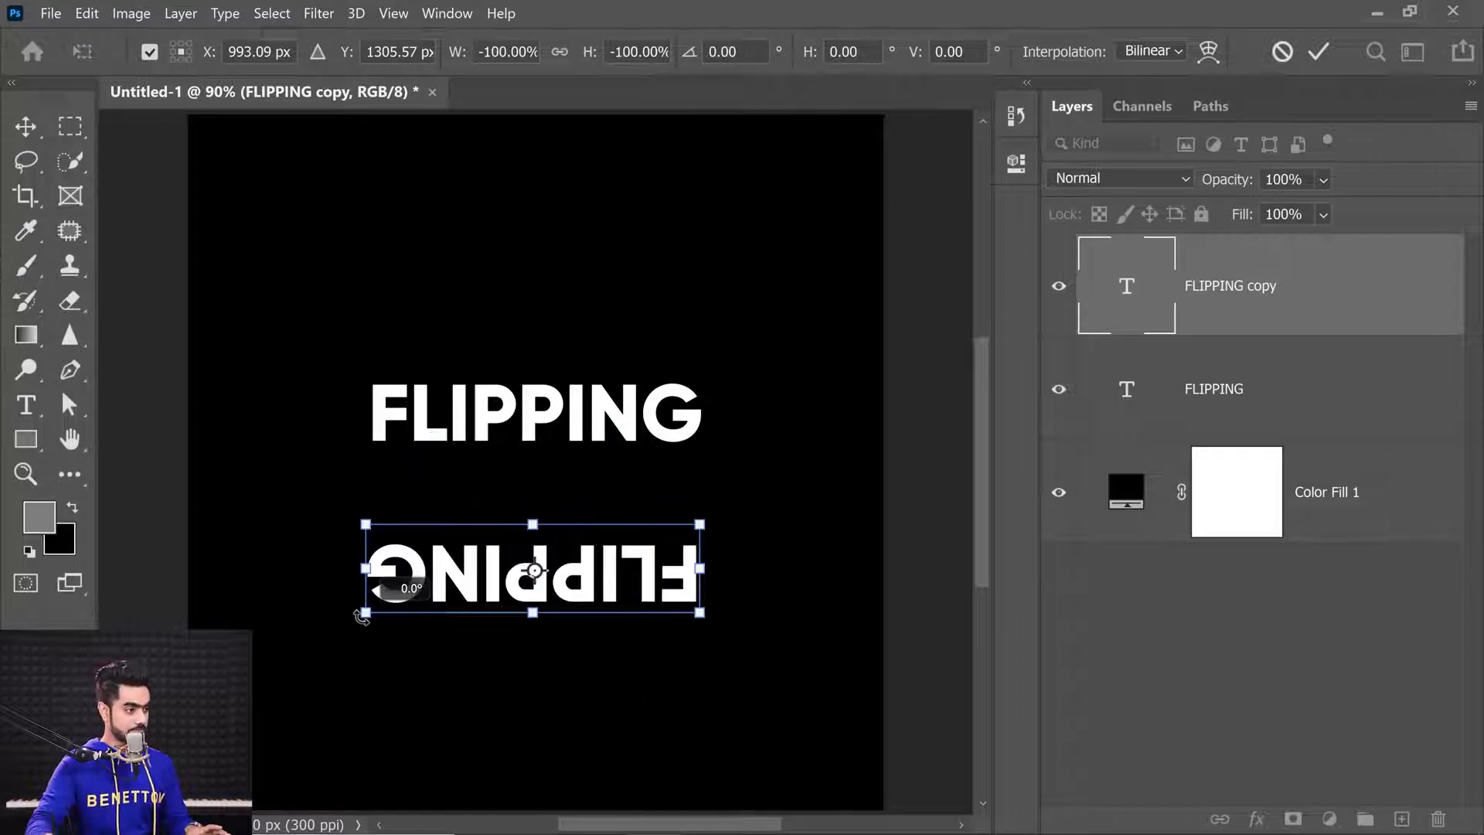
pyautogui.moveTo(480, 576); pyautogui.dragTo(476, 501)
pyautogui.press('Return')
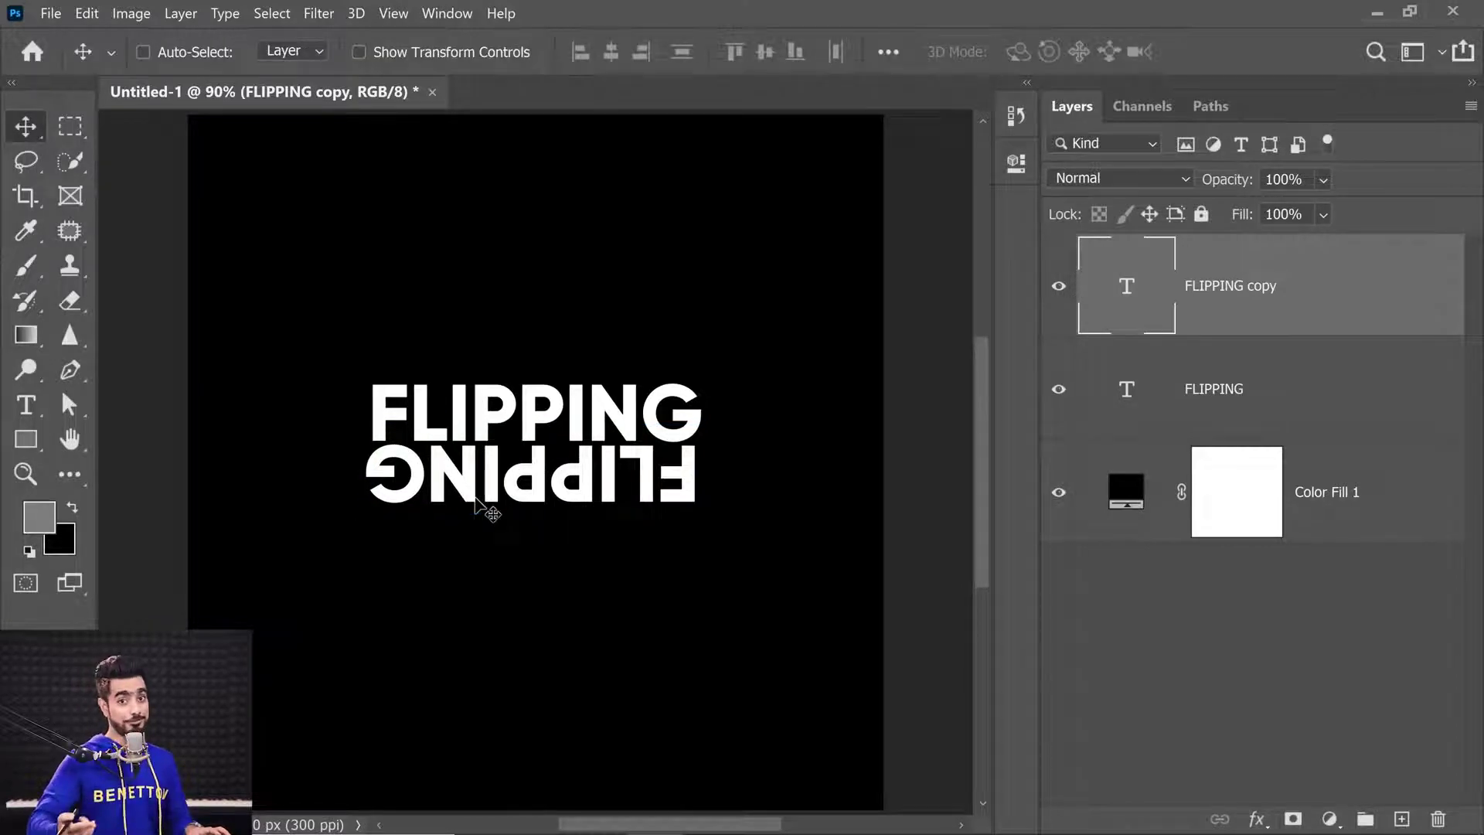
# Mirror the FLIPPING copy horizontally, then delete that copy.
pyautogui.hotkey('ctrl', 't')
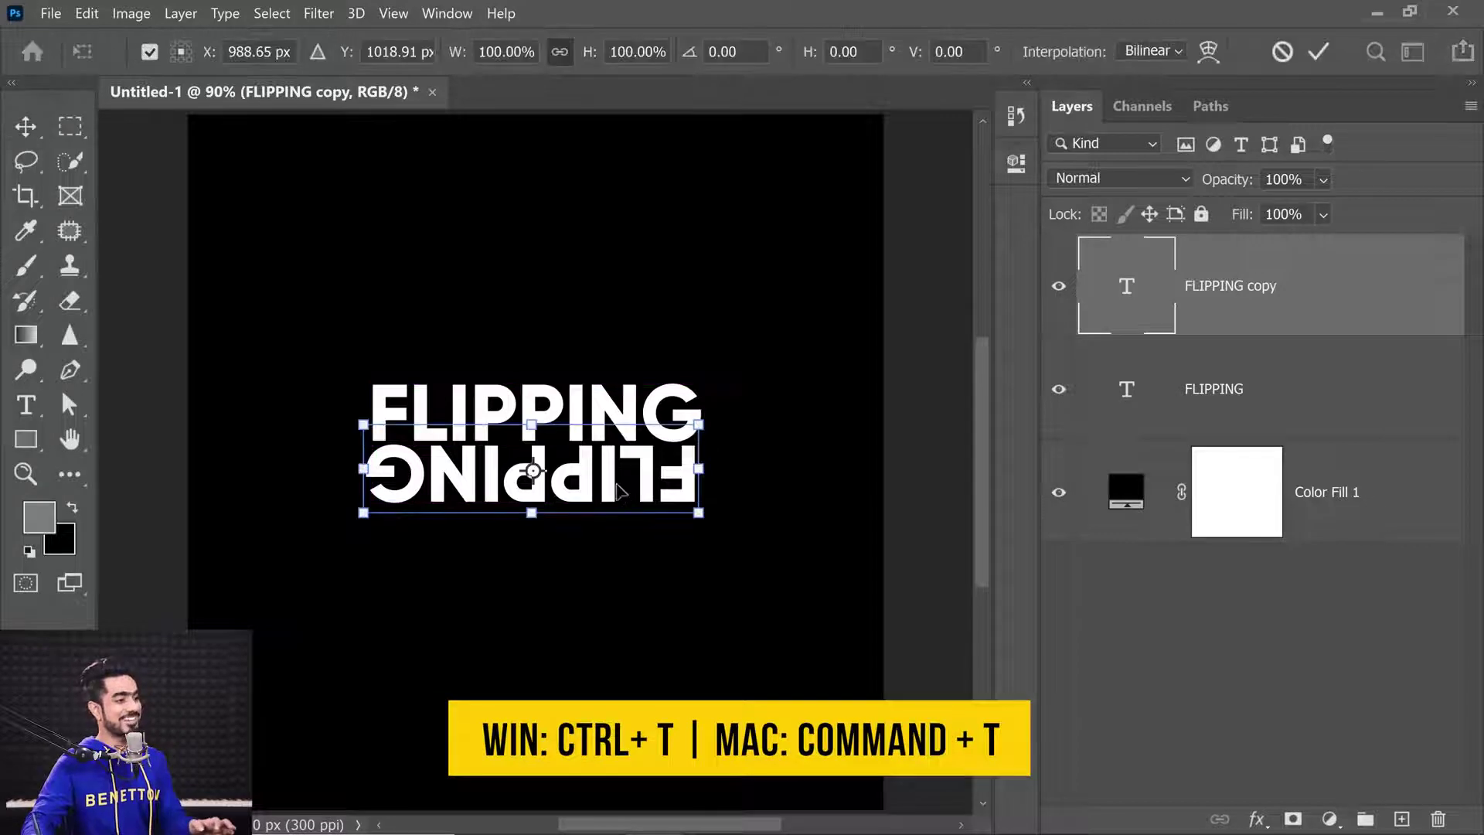
pyautogui.rightClick(633, 487)
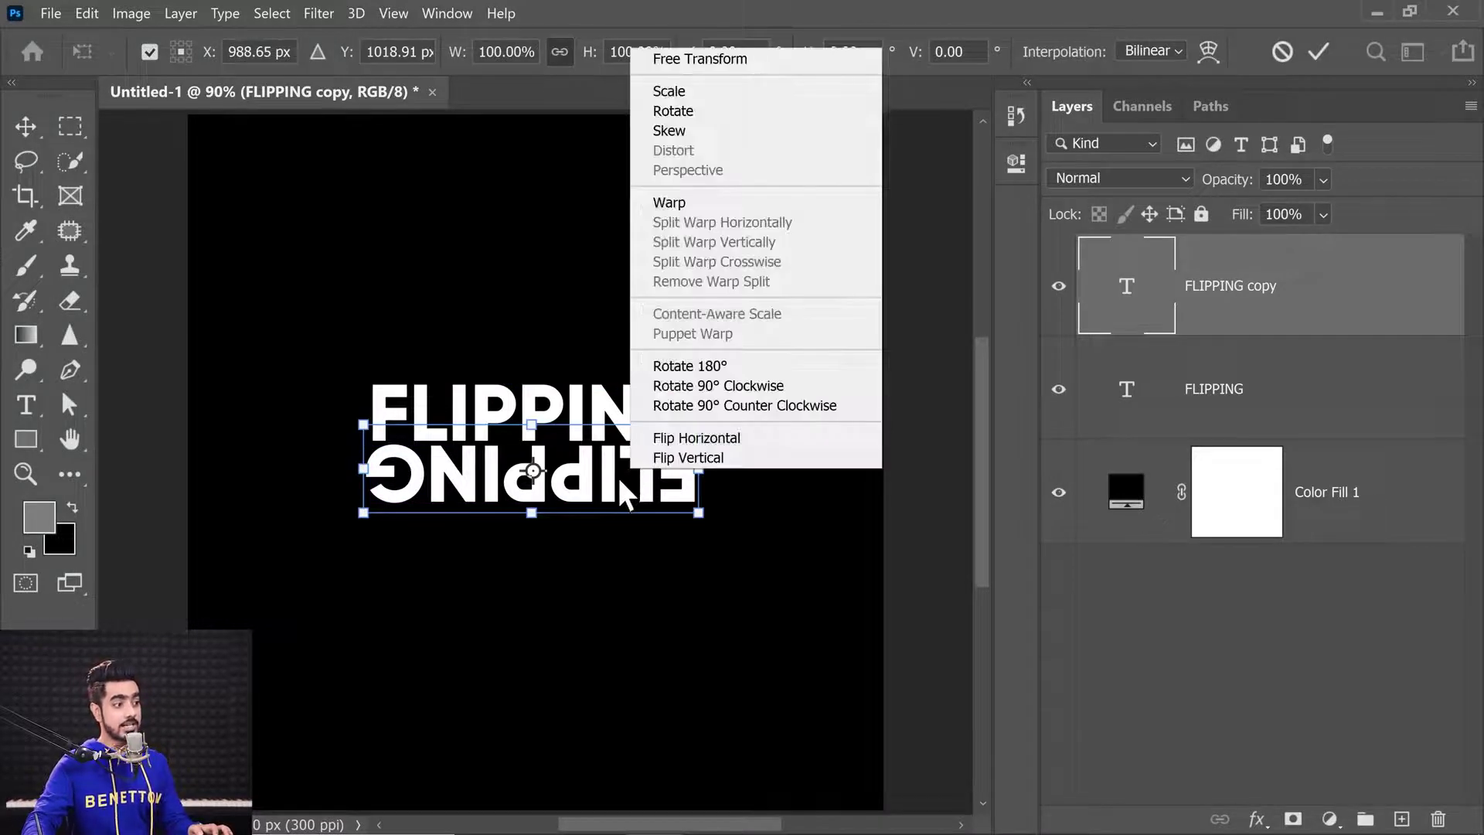
pyautogui.click(677, 439)
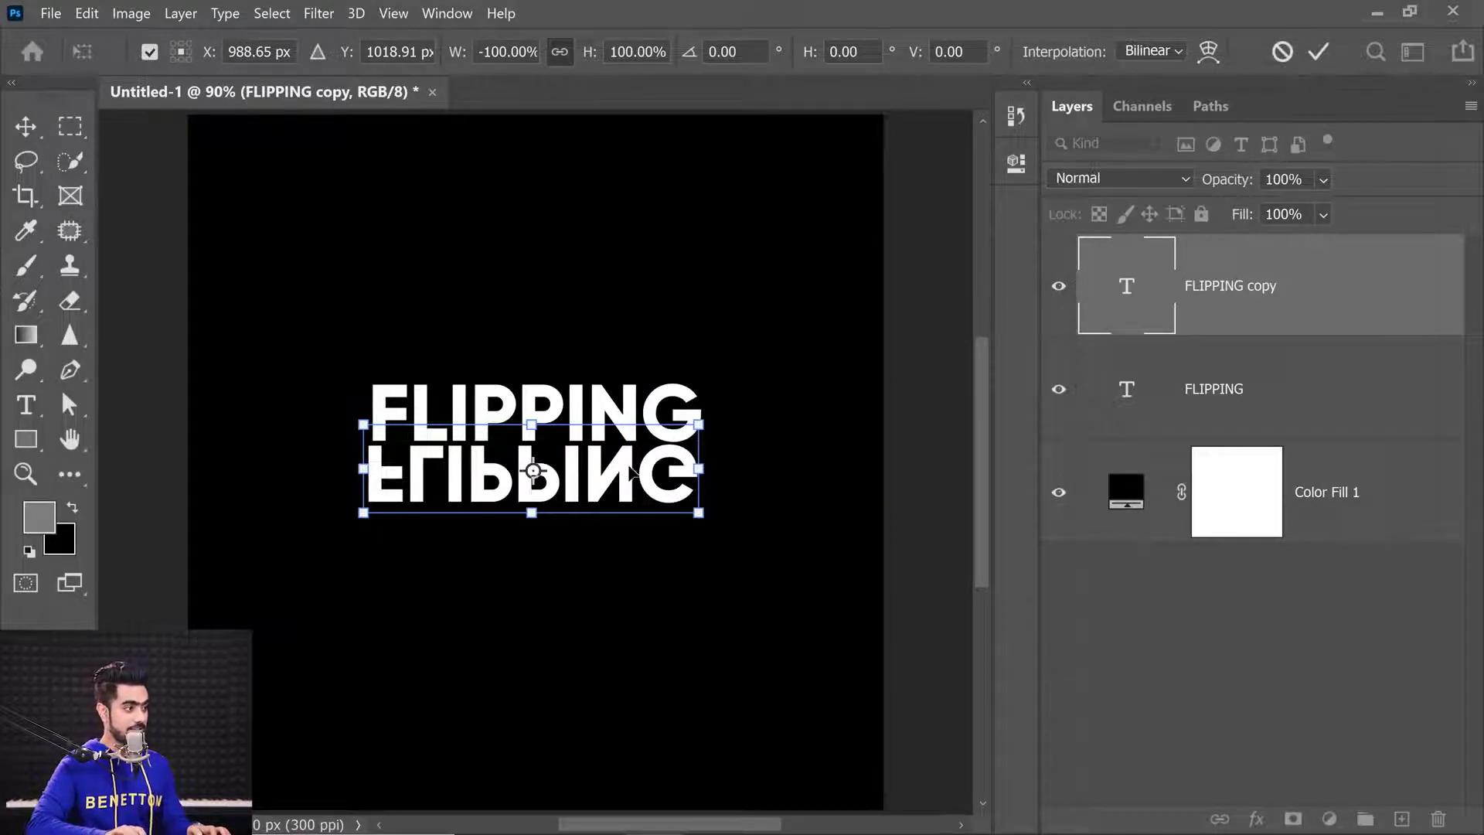
pyautogui.moveTo(629, 472); pyautogui.dragTo(632, 471)
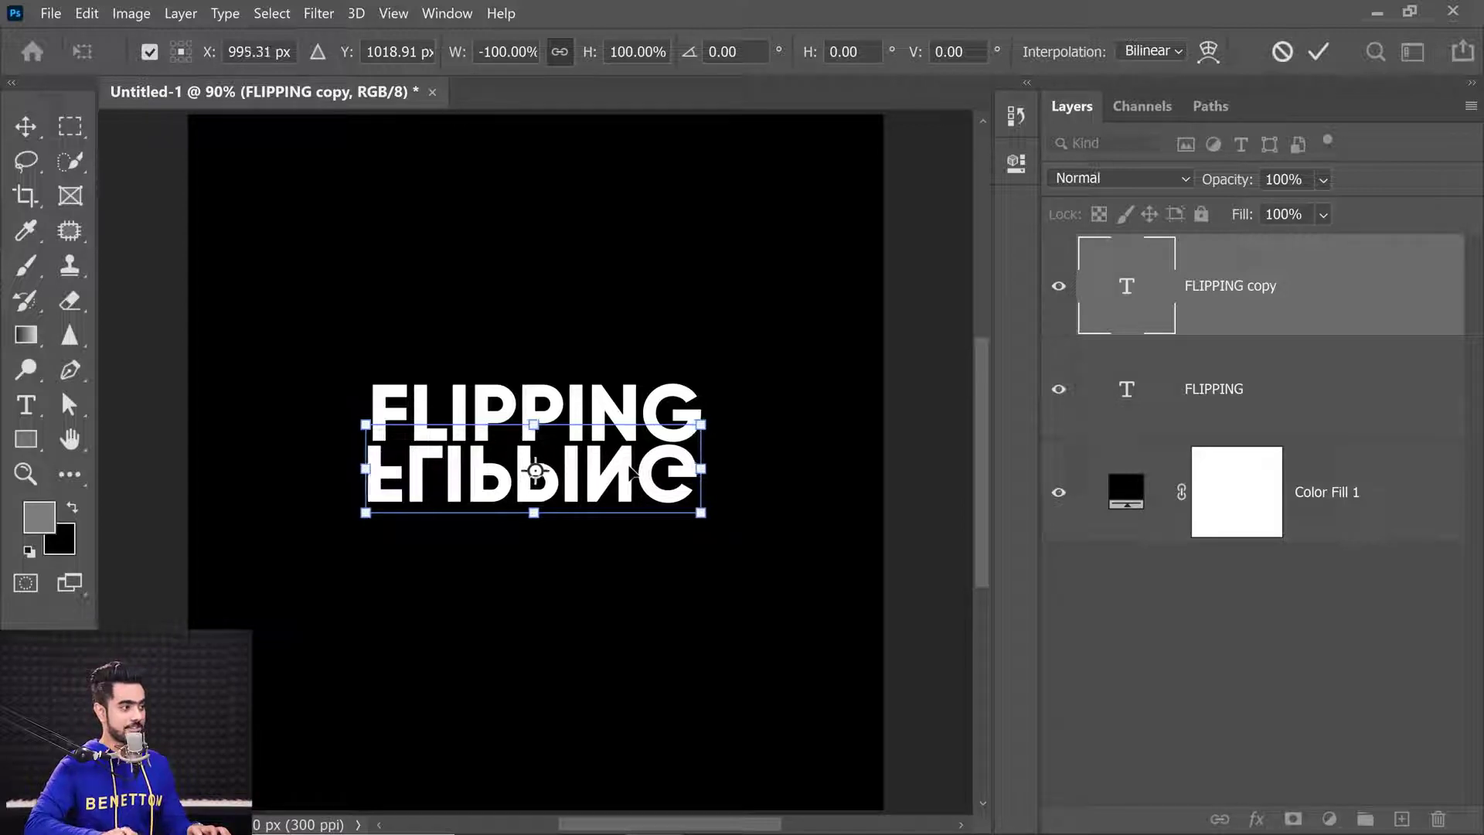
pyautogui.press('Return')
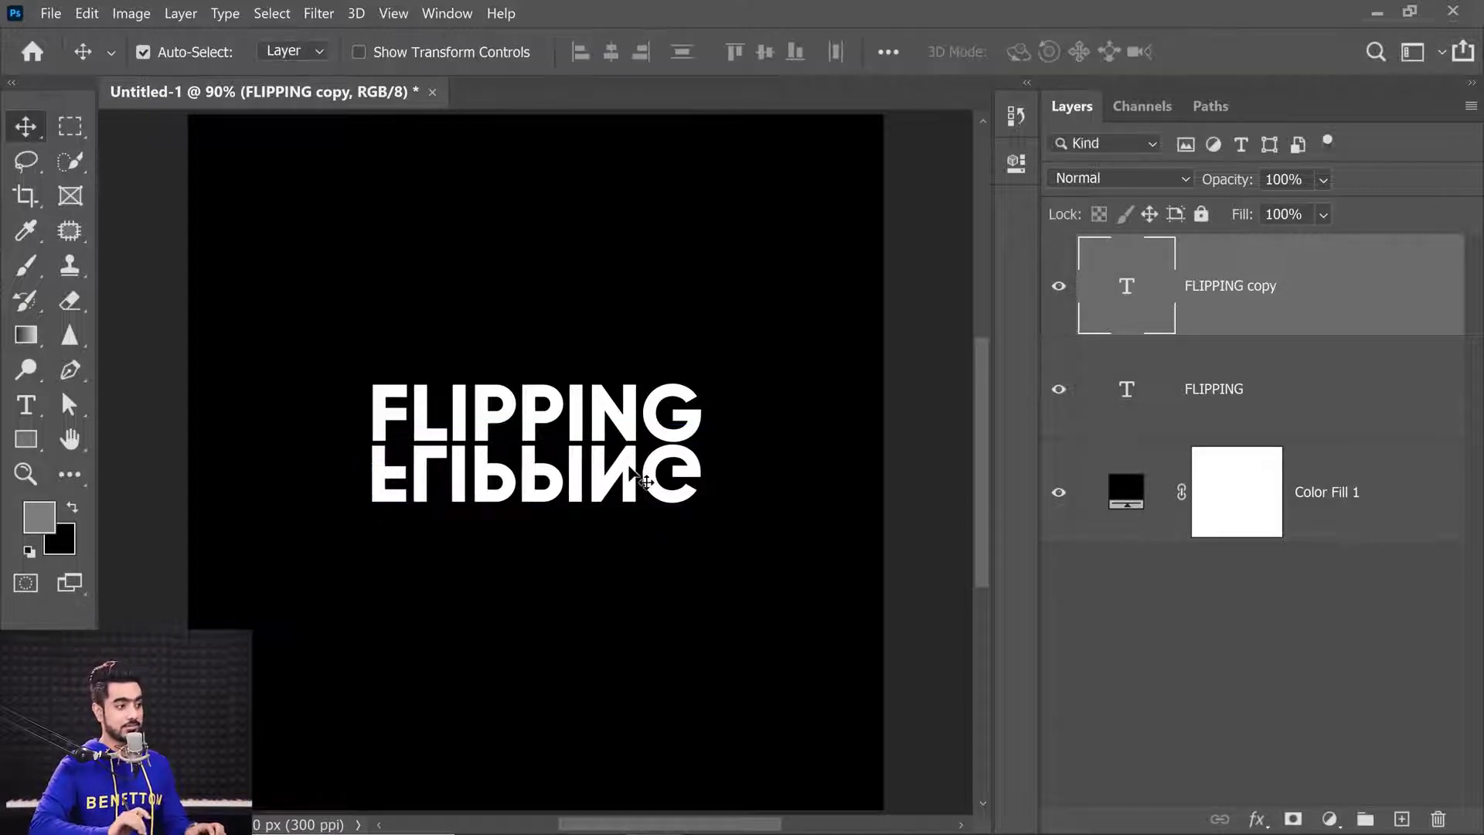
pyautogui.press('Delete')
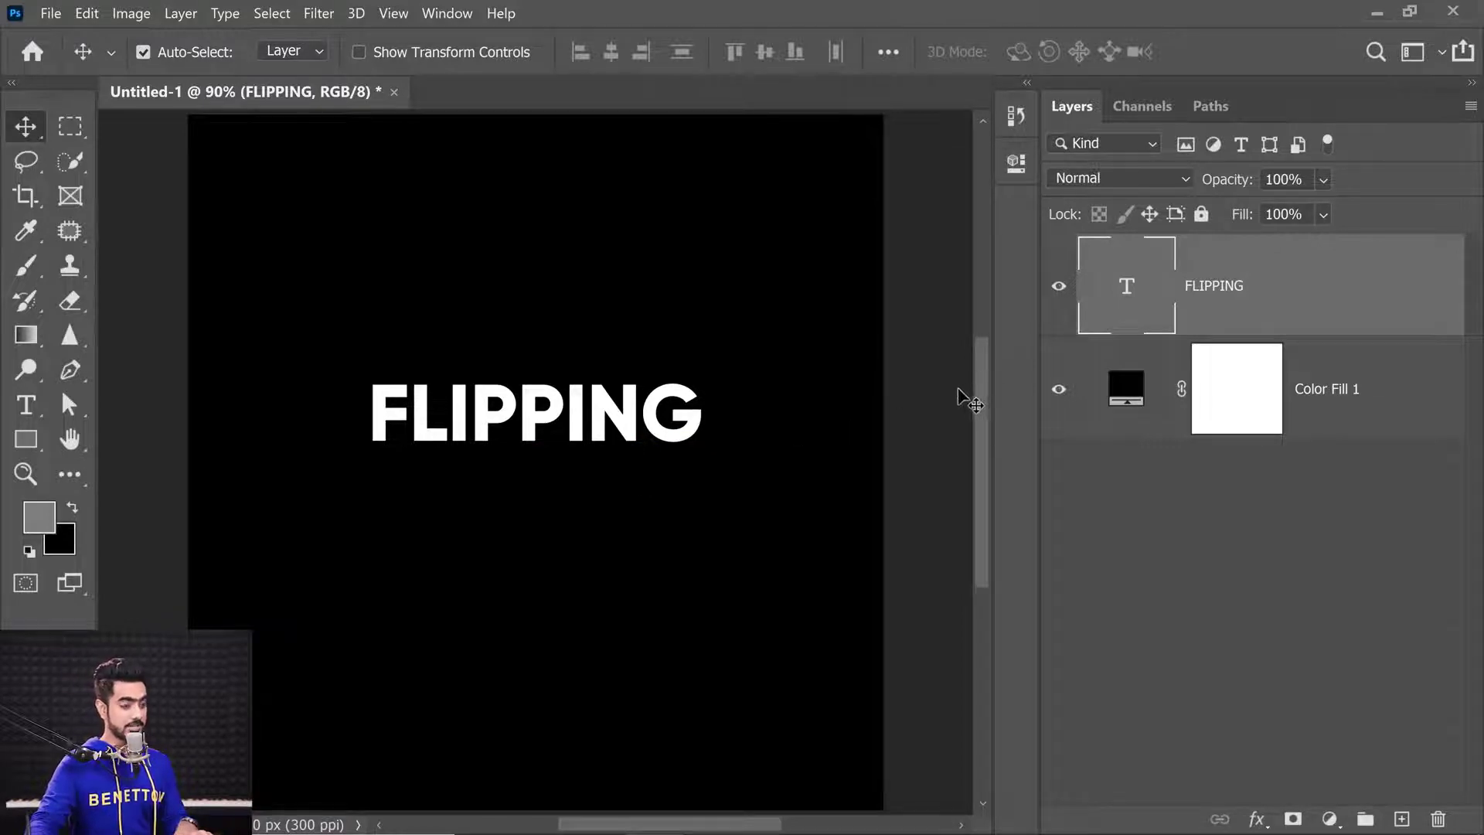
# Duplicate FLIPPING again, flip the copy vertically and drag it below the original.
pyautogui.hotkey('ctrl', 'j')
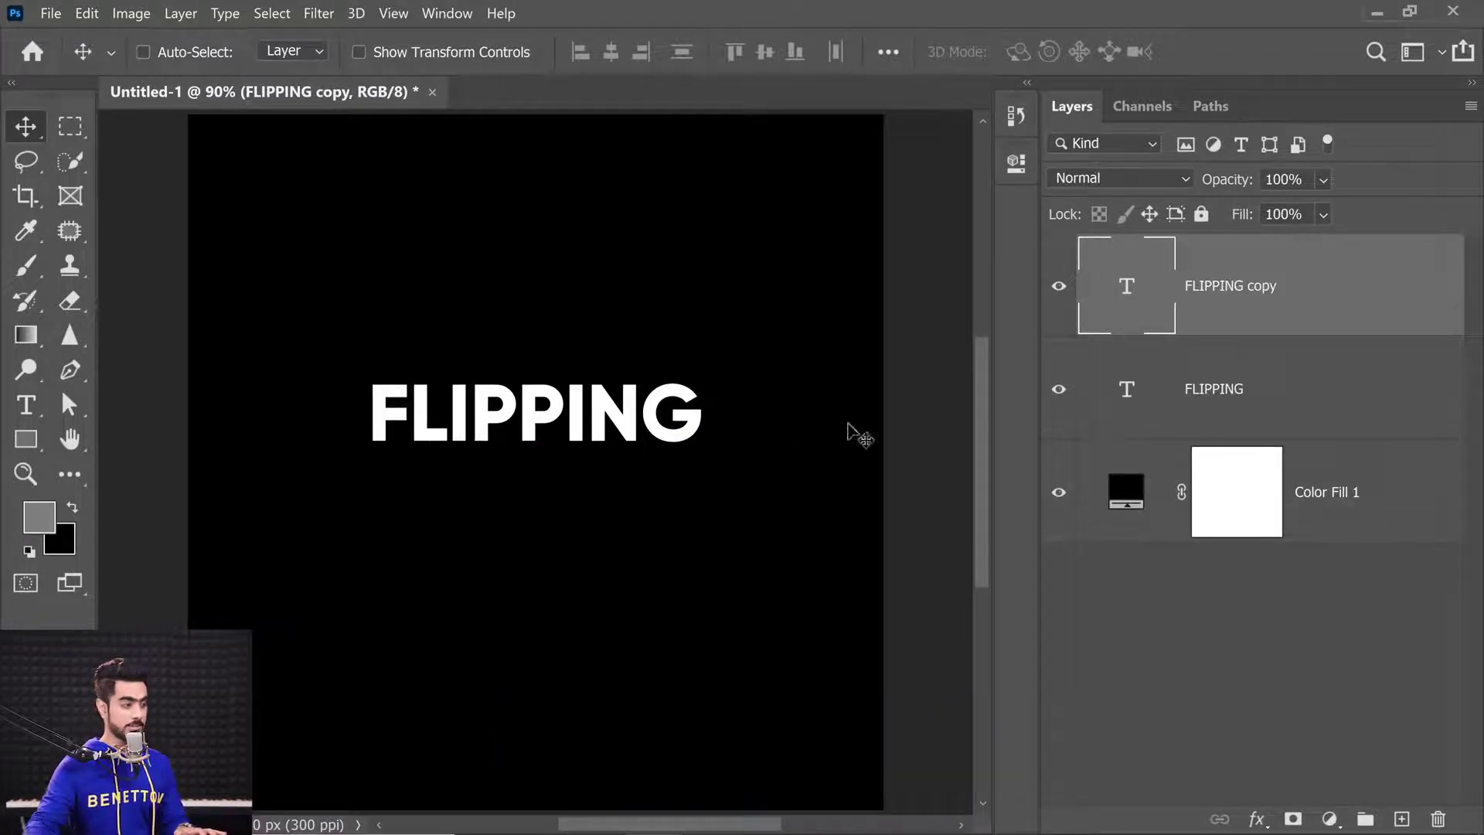
pyautogui.hotkey('ctrl', 't')
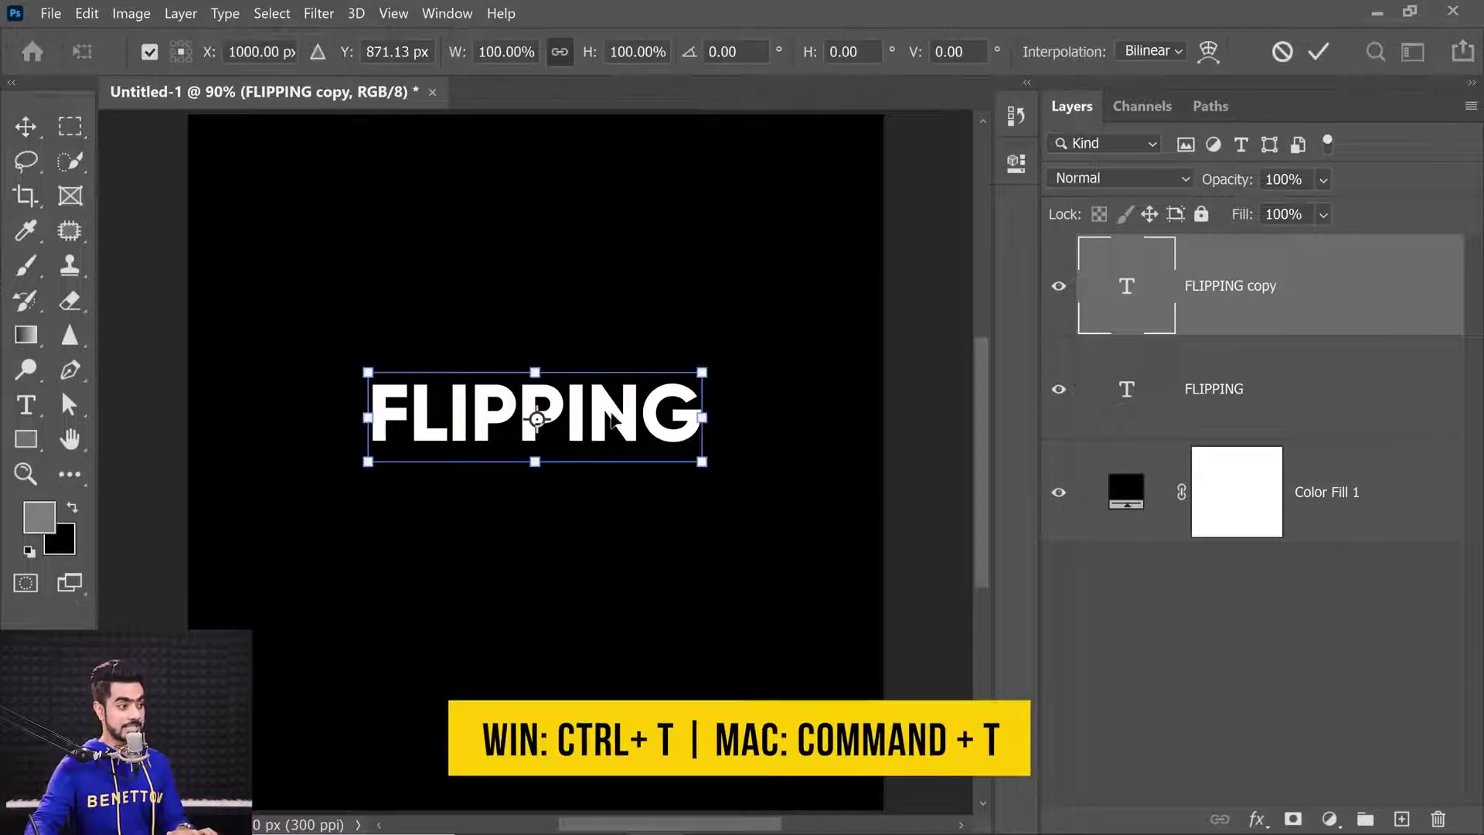
pyautogui.rightClick(611, 419)
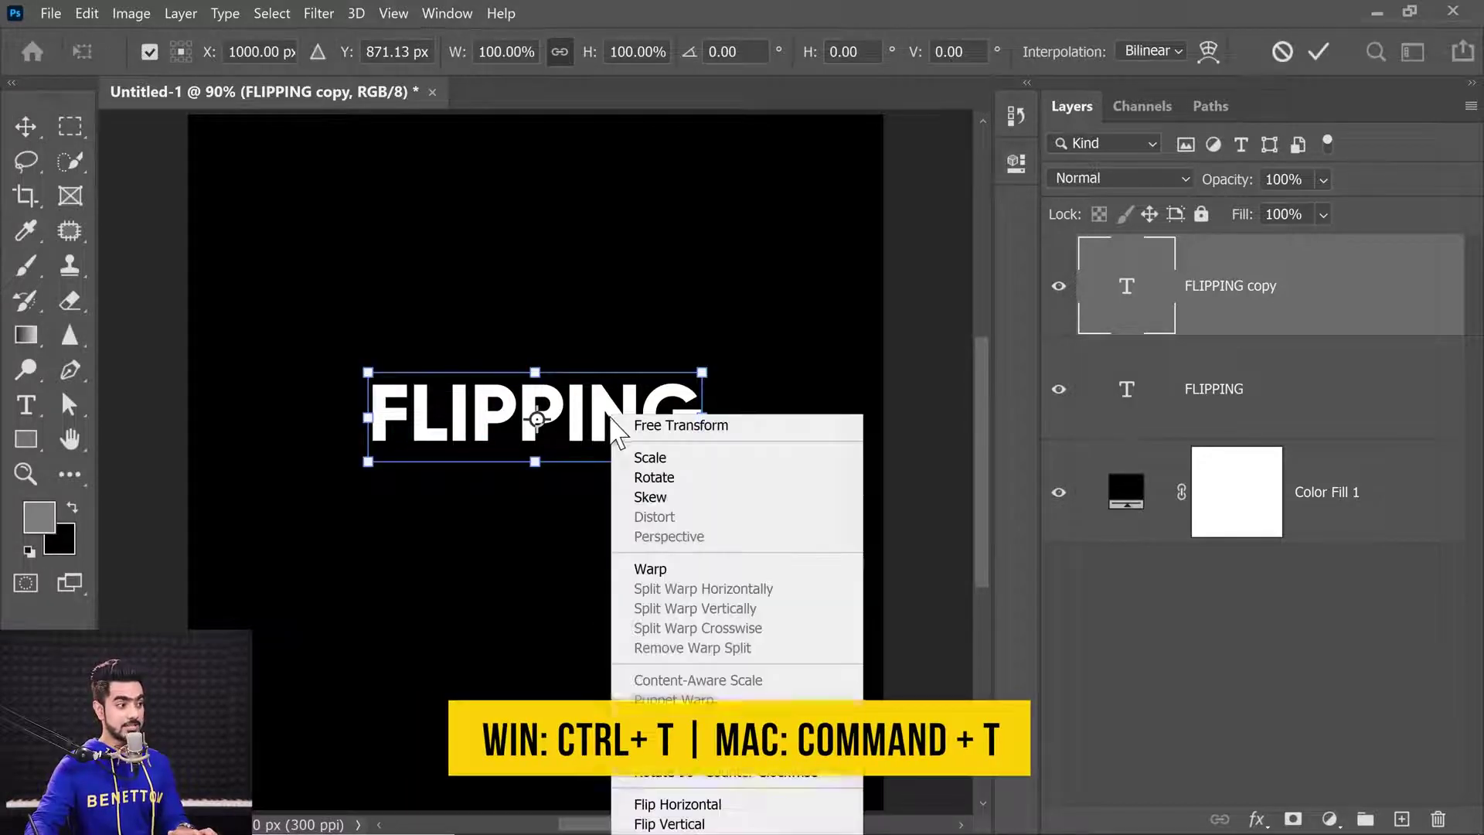
pyautogui.click(669, 824)
pyautogui.moveTo(580, 386); pyautogui.dragTo(585, 474)
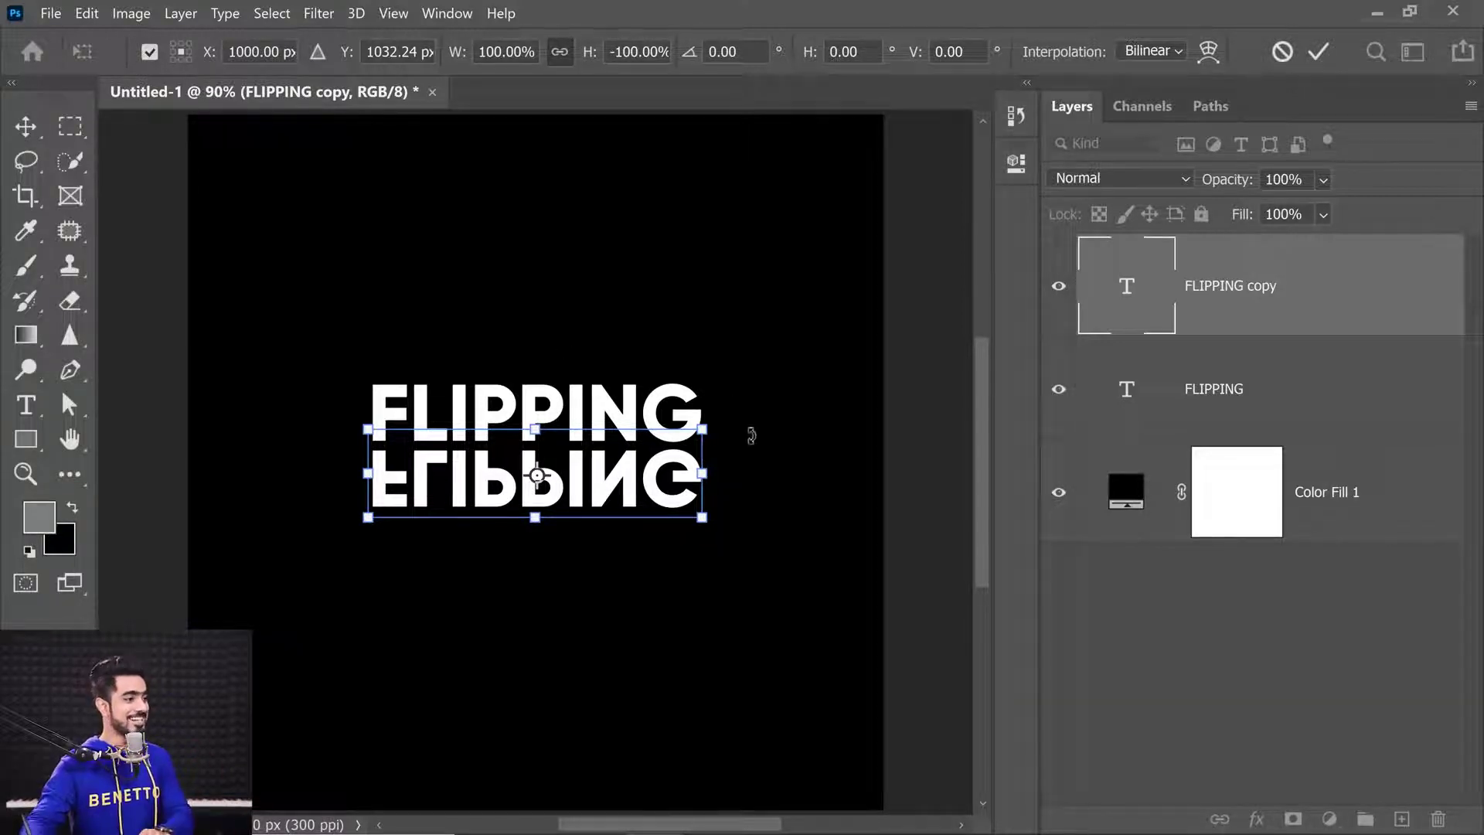
# Nudge the reflection with arrow keys until it meets the original's baseline, then commit.
pyautogui.press('Up')
pyautogui.press('Up')
pyautogui.press('Up')
pyautogui.press('Up')
pyautogui.press('Up')
pyautogui.press('Up')
pyautogui.press('Up')
pyautogui.press('Up')
pyautogui.press('Up')
pyautogui.press('Up')
pyautogui.press('Up')
pyautogui.press('Up')
pyautogui.press('Up')
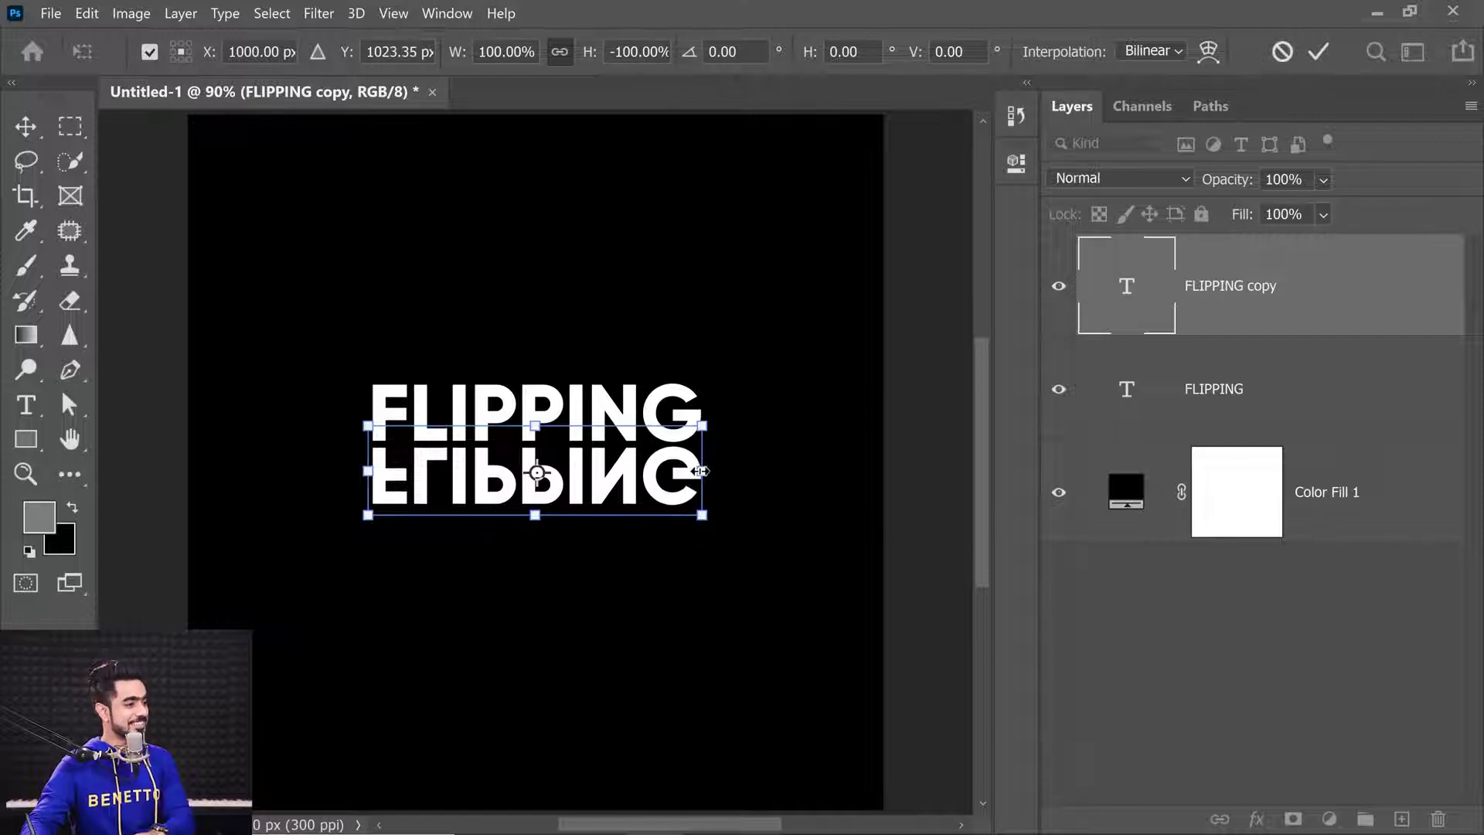
pyautogui.press('Up')
pyautogui.press('Up')
pyautogui.press('Up')
pyautogui.press('Up')
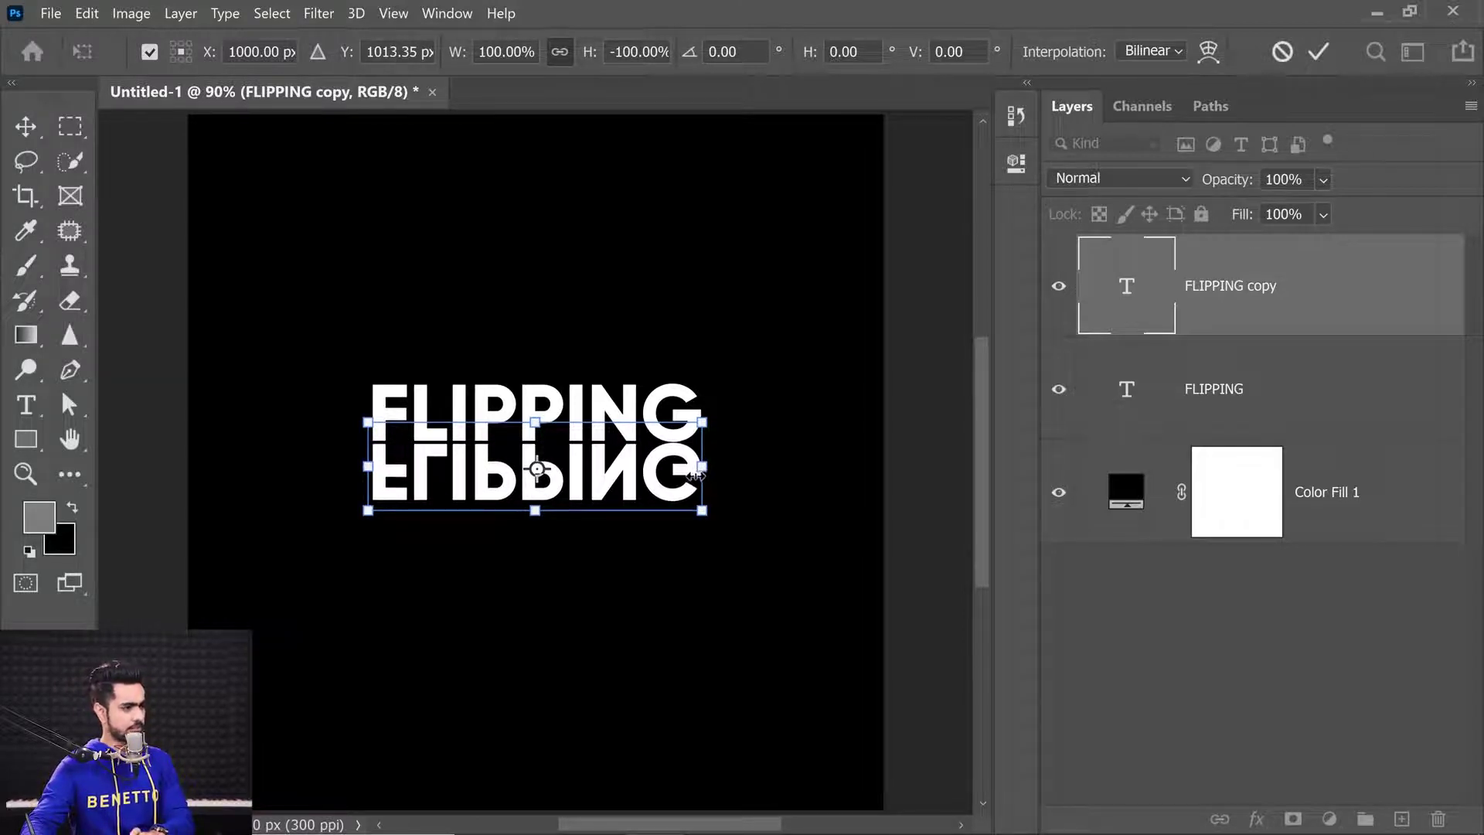
pyautogui.press('Down')
pyautogui.press('Down')
pyautogui.press('Down')
pyautogui.press('Down')
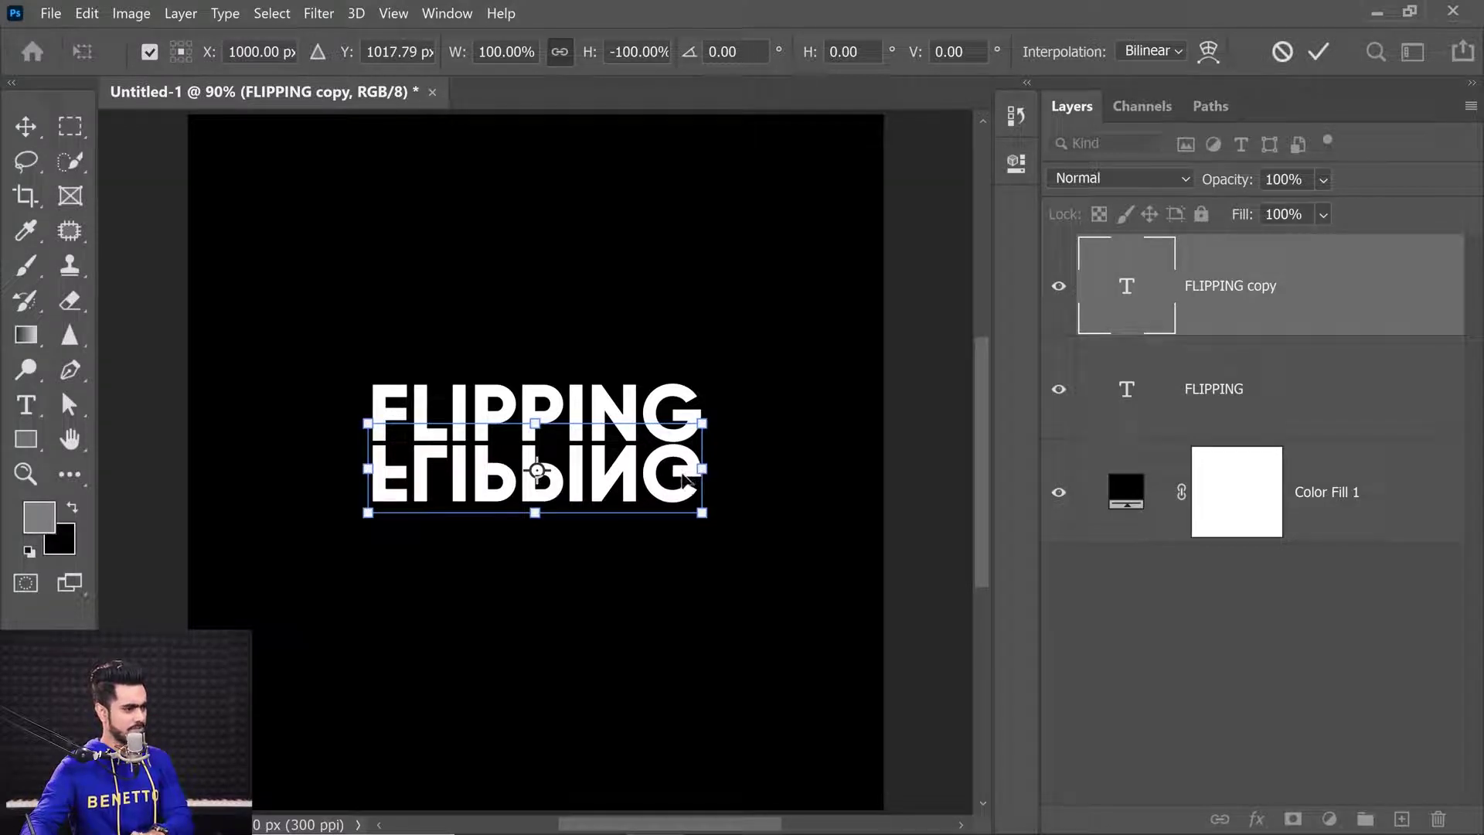
pyautogui.press('Down')
pyautogui.press('Return')
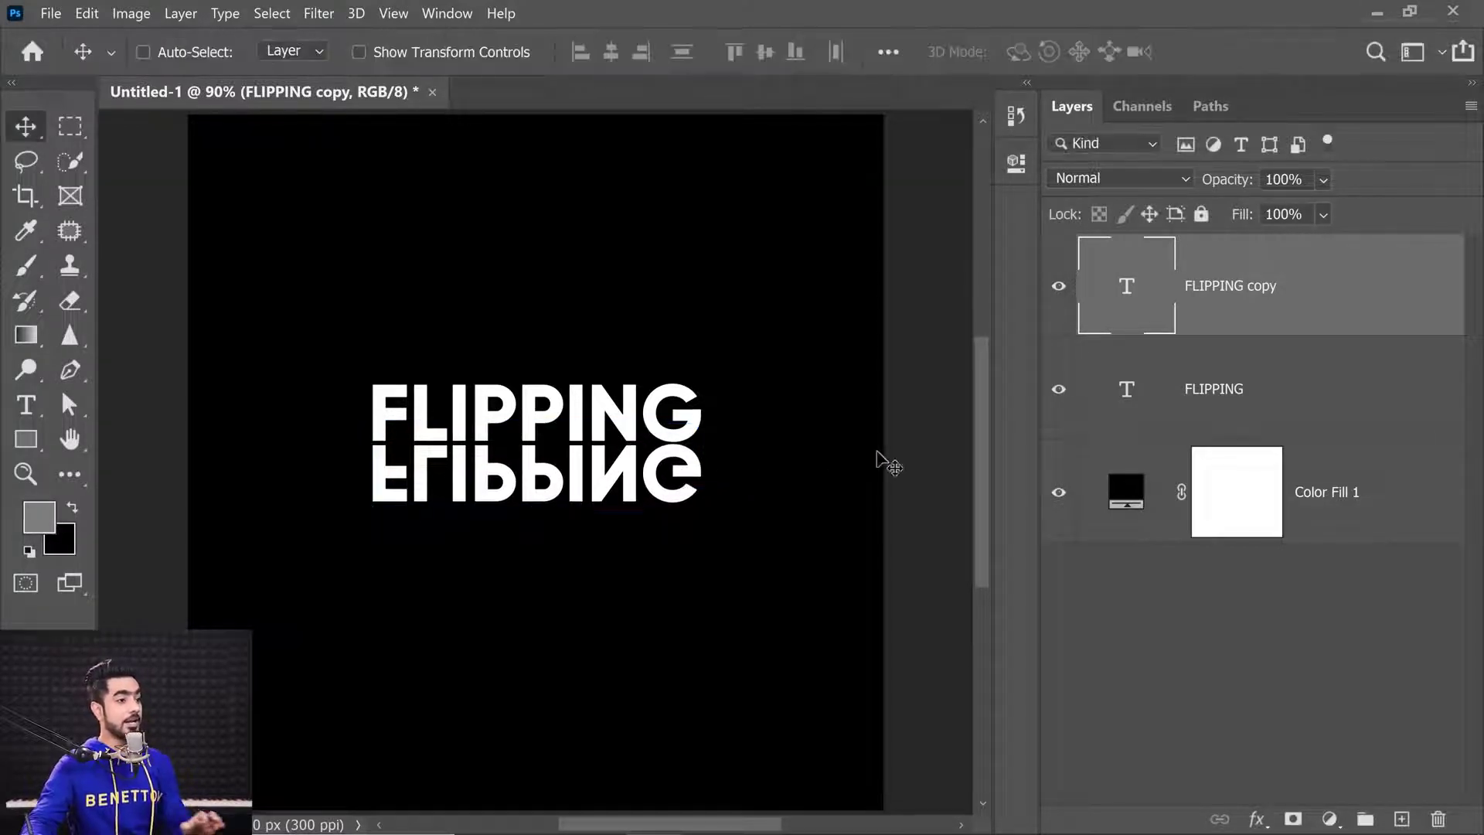
# Add a layer mask to FLIPPING copy and fade the reflection with a black-to-white gradient.
pyautogui.click(1293, 820)
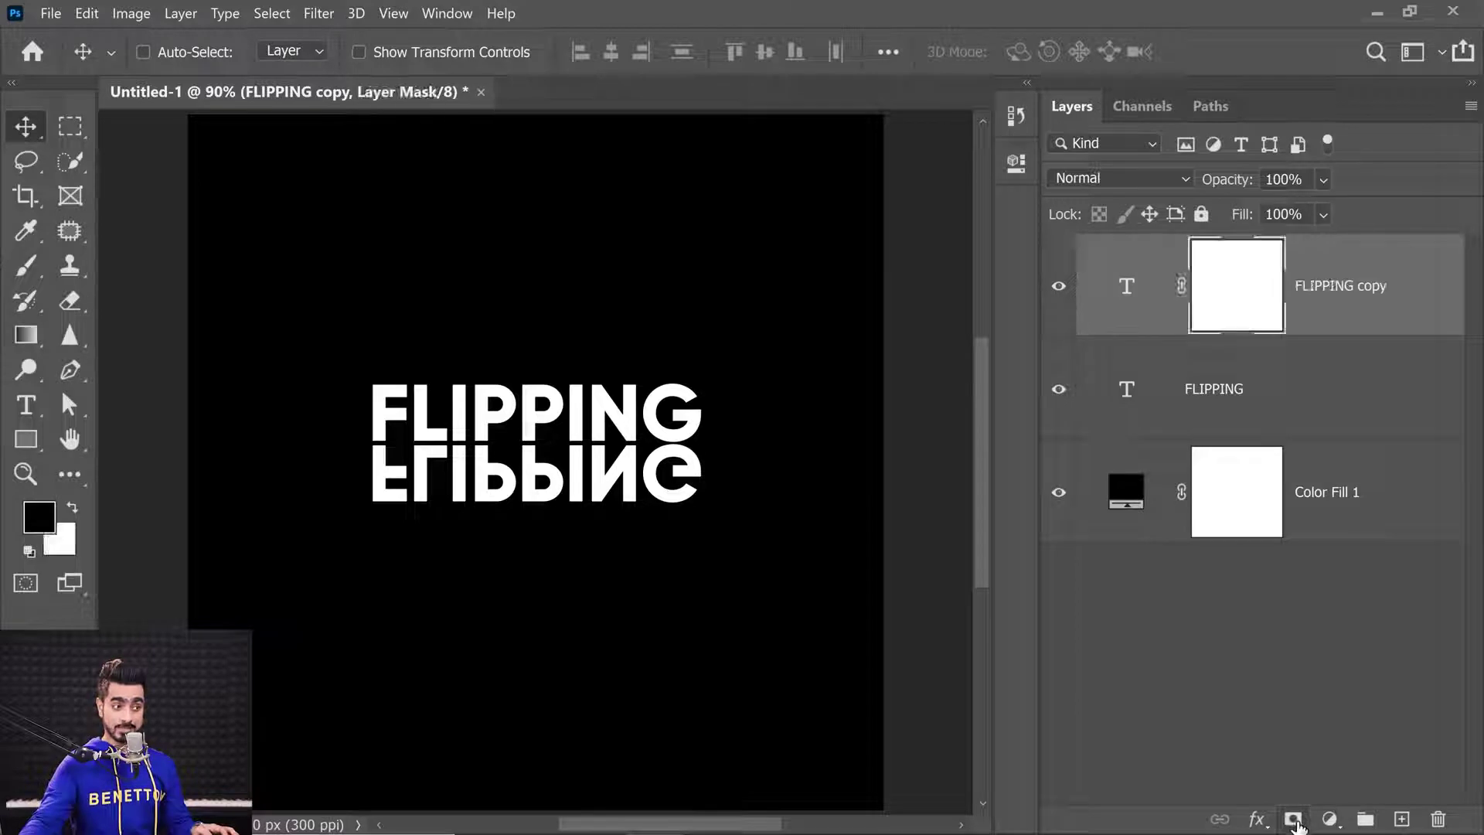
pyautogui.click(31, 344)
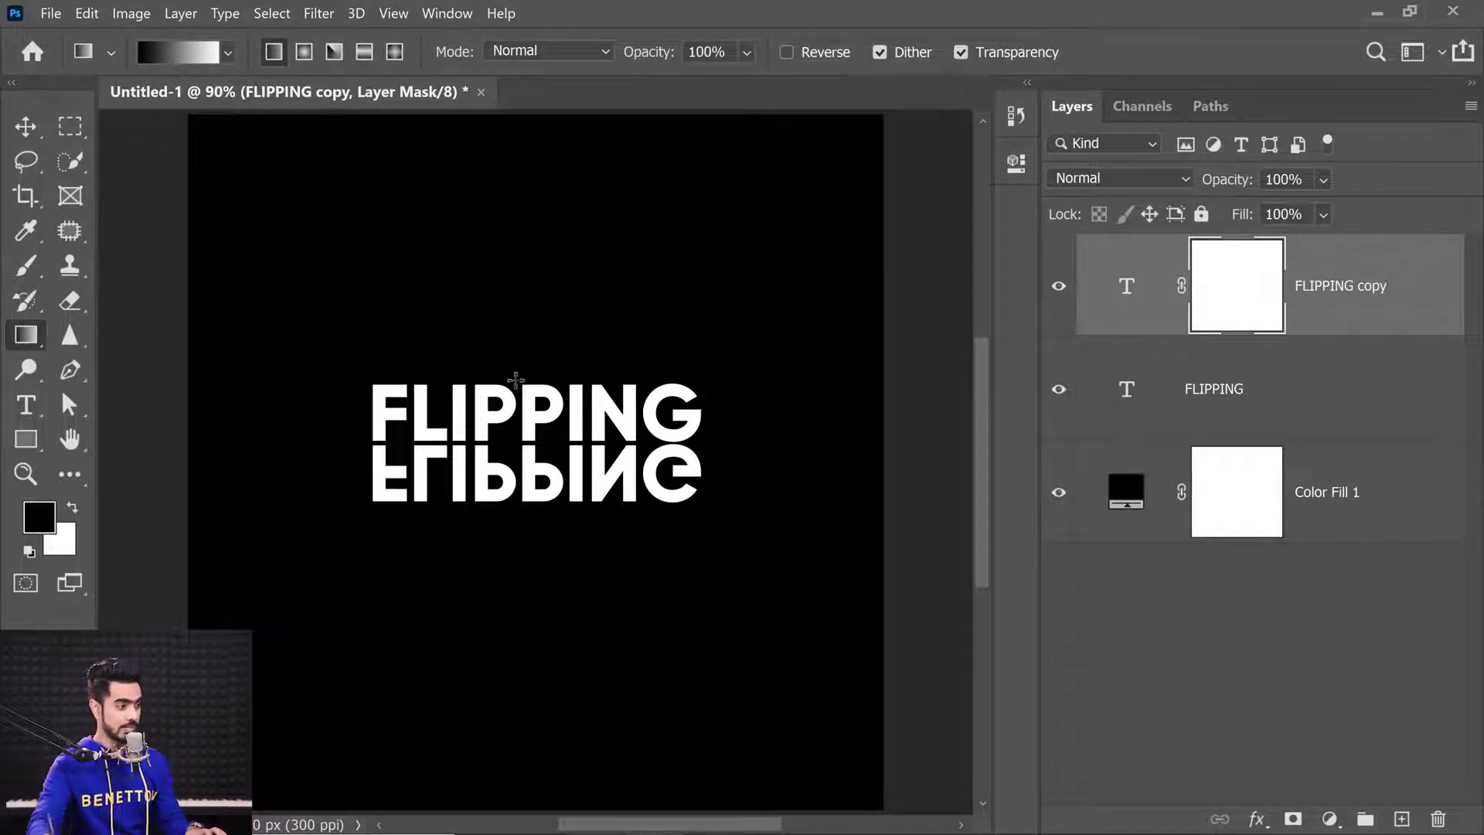
pyautogui.moveTo(544, 389); pyautogui.dragTo(532, 363)
pyautogui.hotkey('ctrl', 'z')
pyautogui.hotkey('ctrl', 'z')
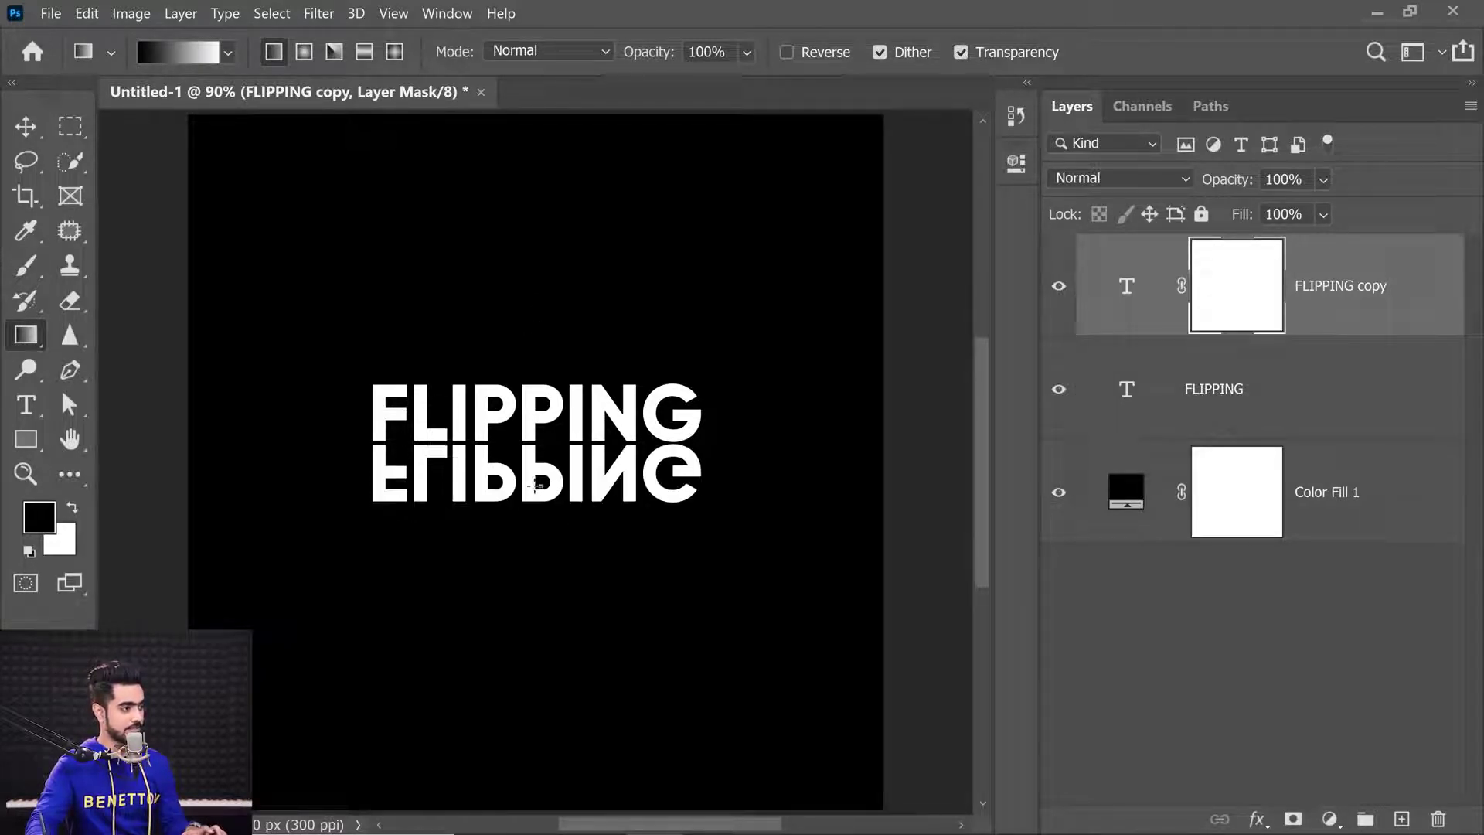
pyautogui.moveTo(531, 393); pyautogui.dragTo(533, 391)
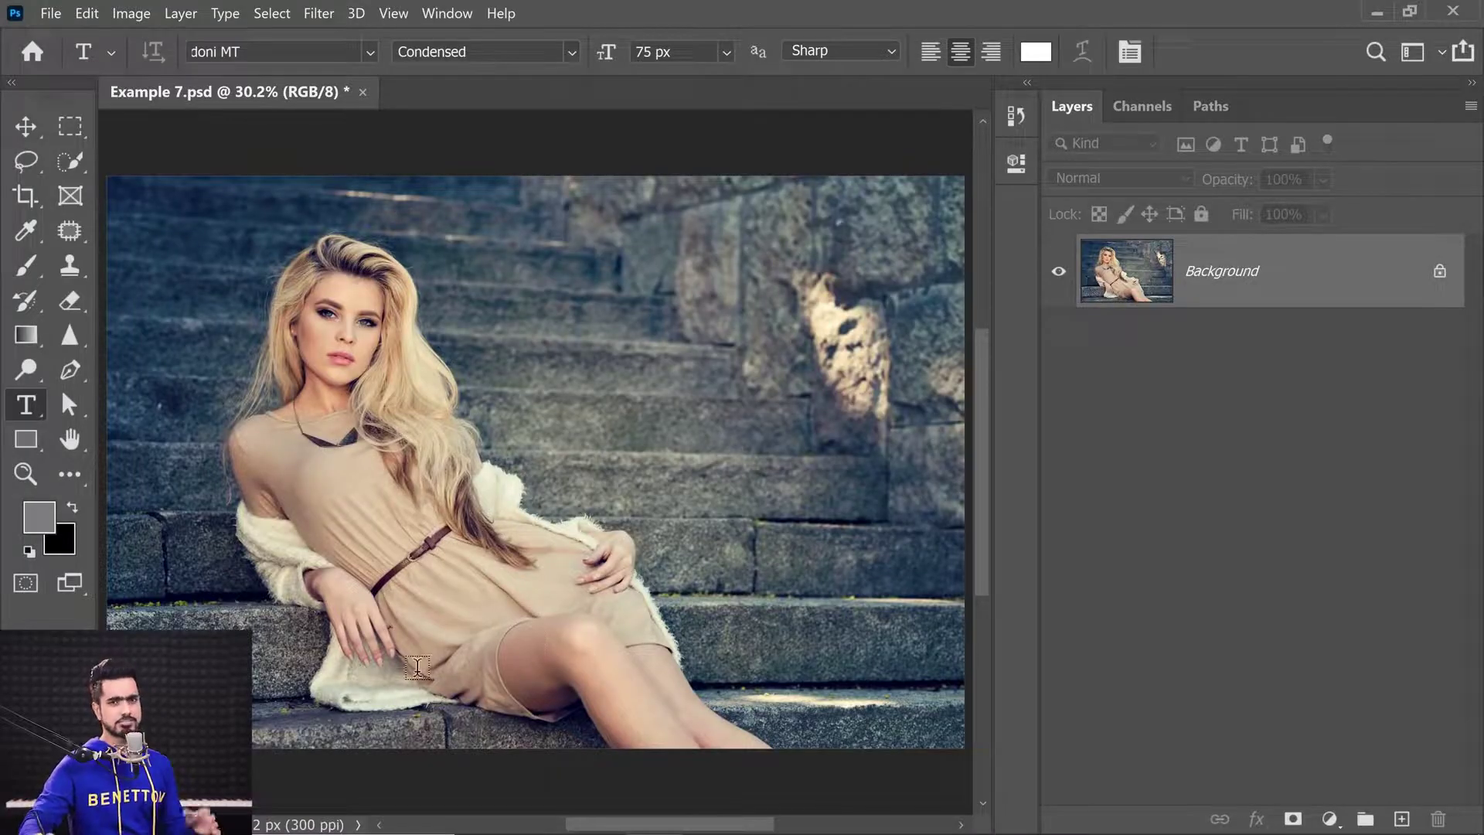
# Type the white title at the woman's belt and scale it up across the photo.
pyautogui.click(365, 586)
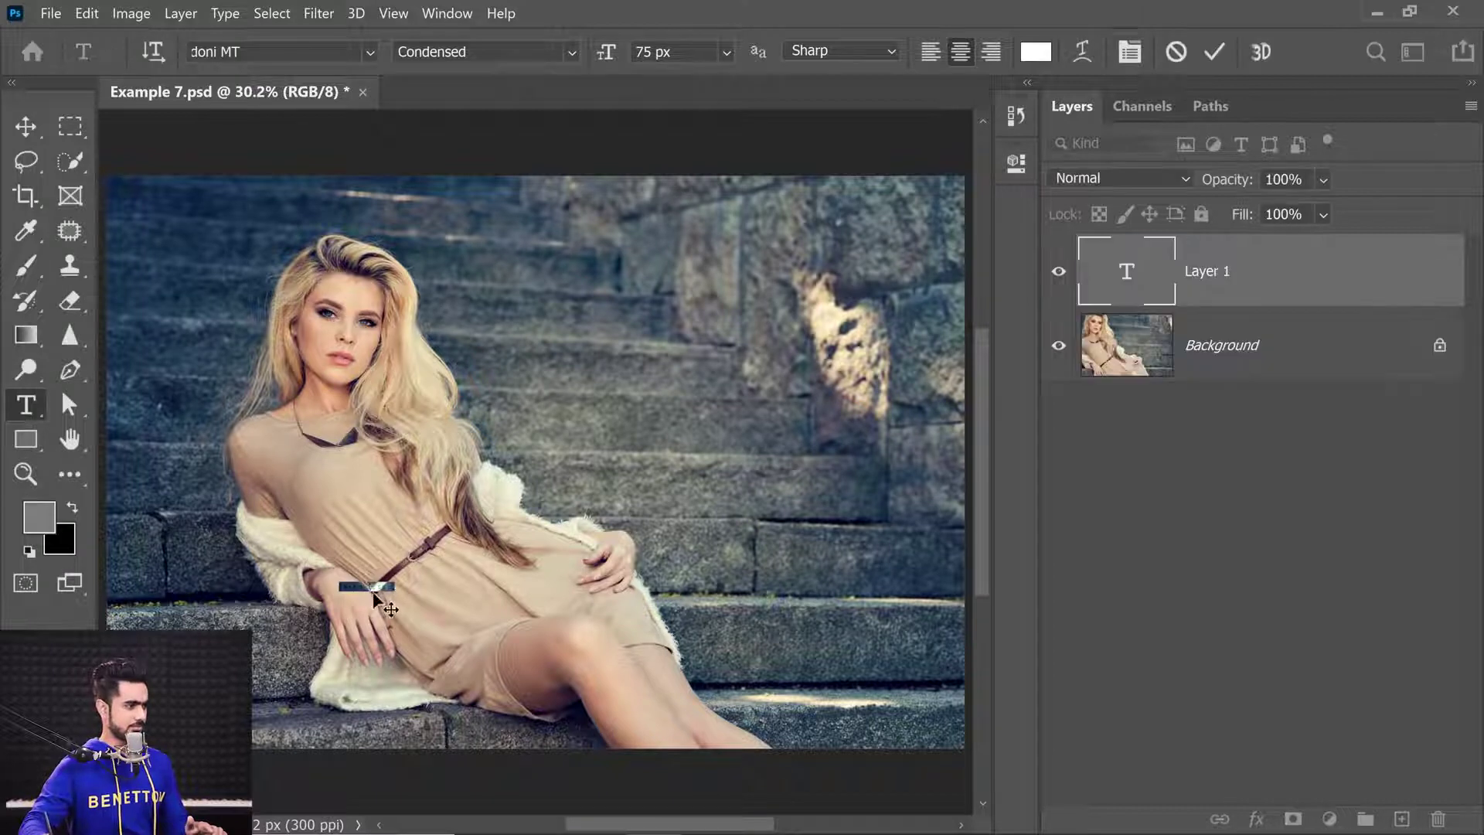
pyautogui.press('BackSpace')
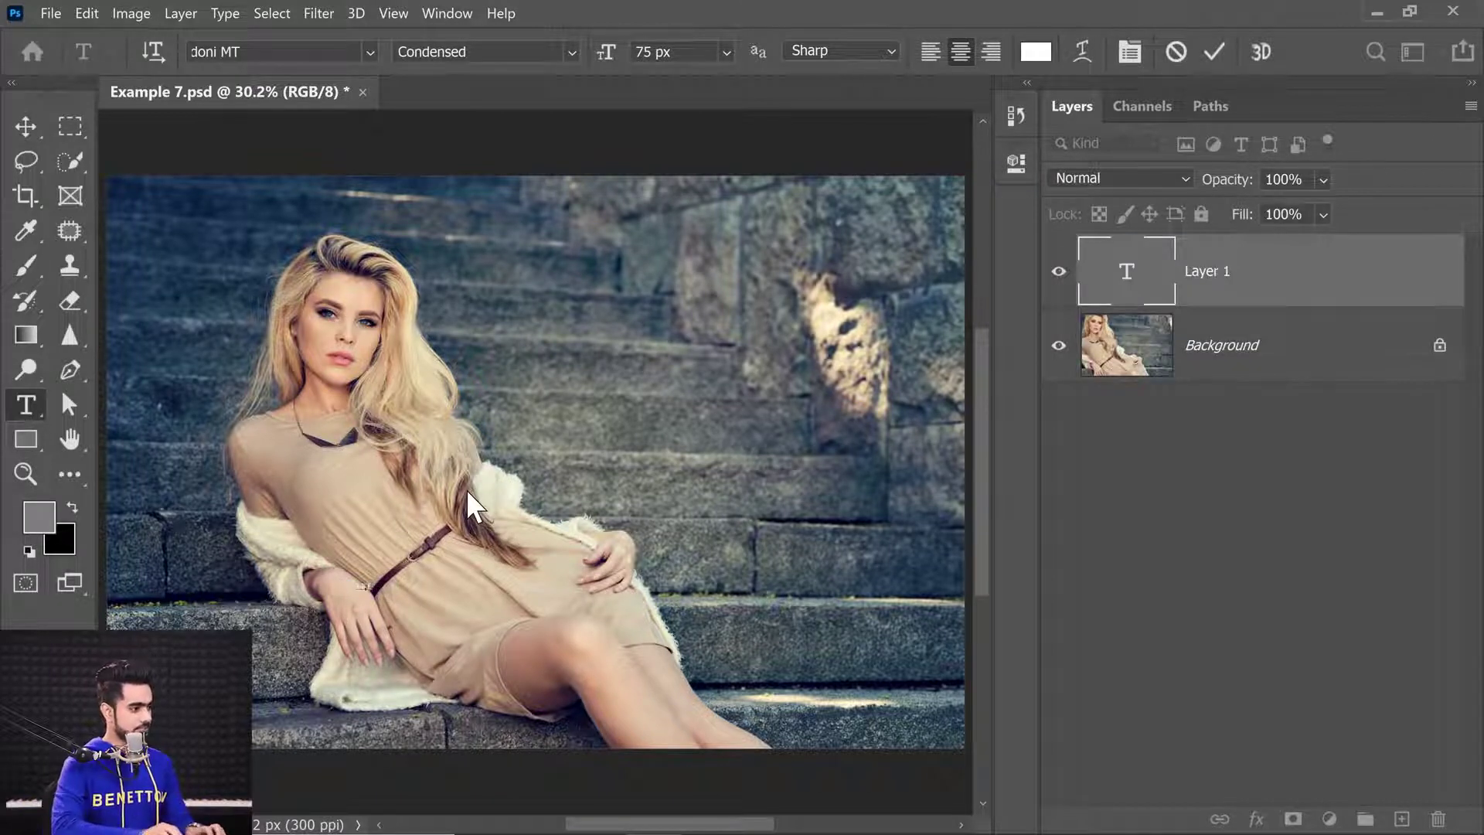
pyautogui.write('FASHION')
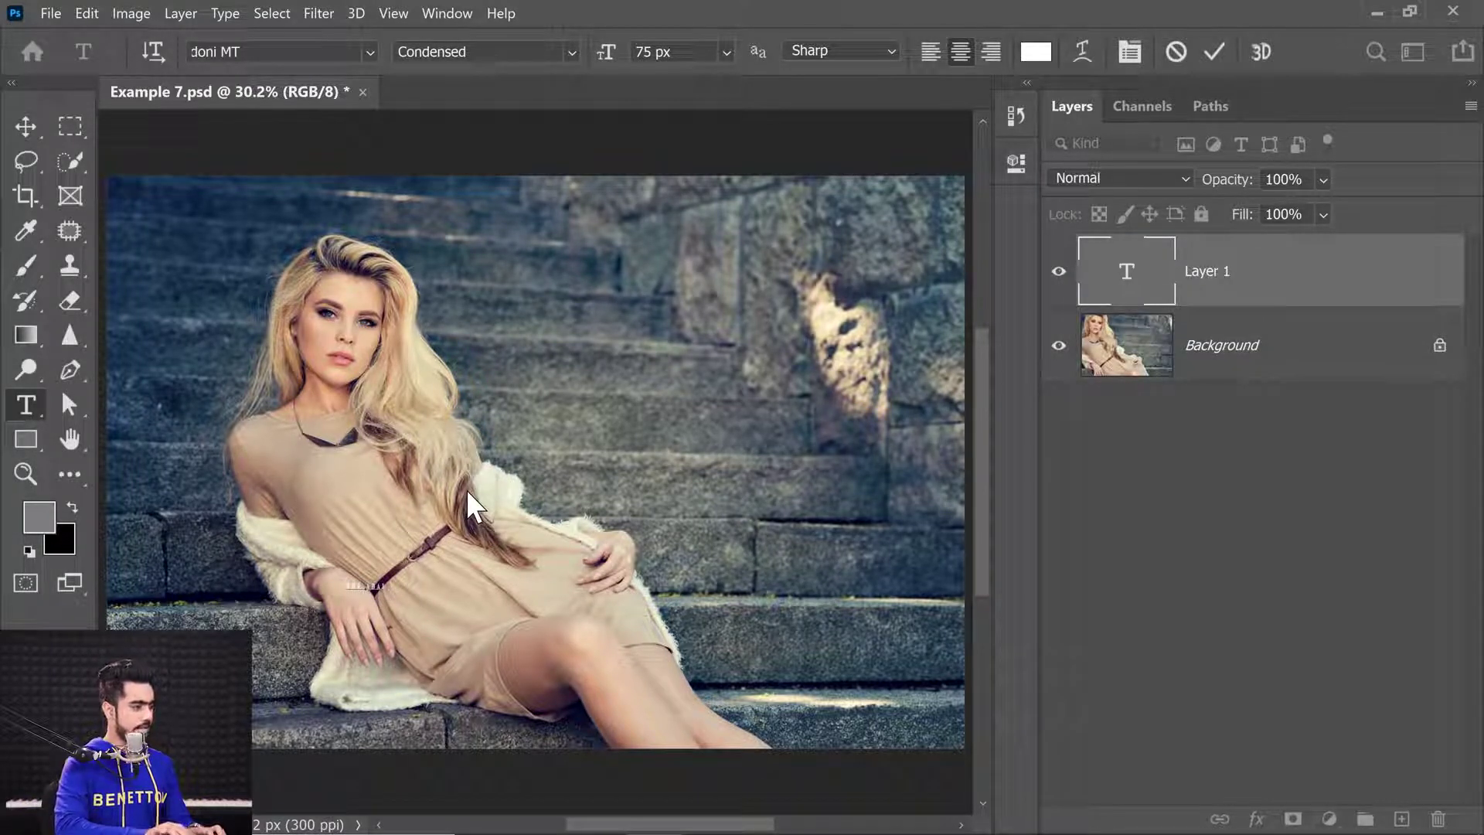
pyautogui.write(' STYLE')
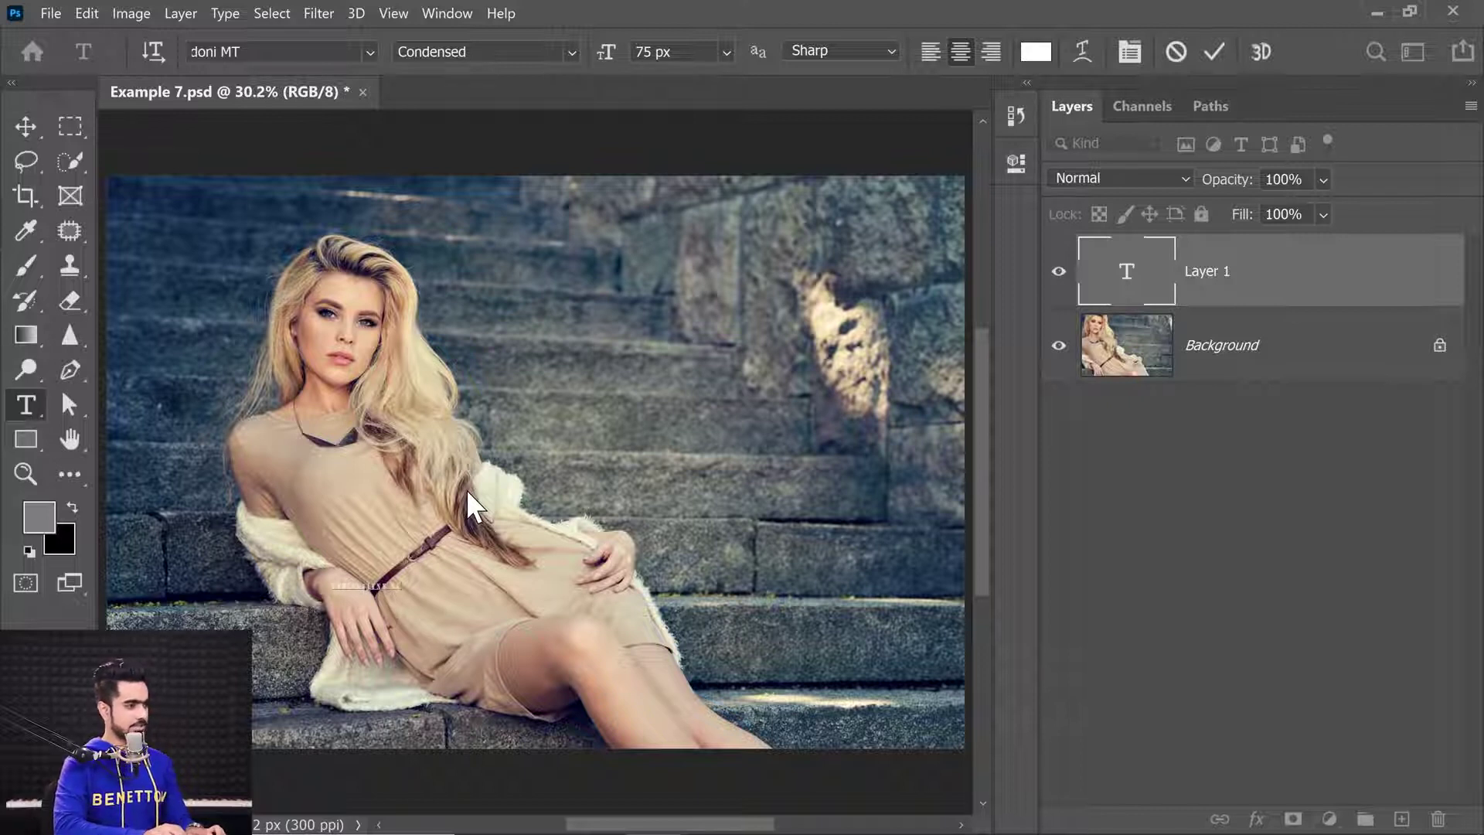
pyautogui.write('IES')
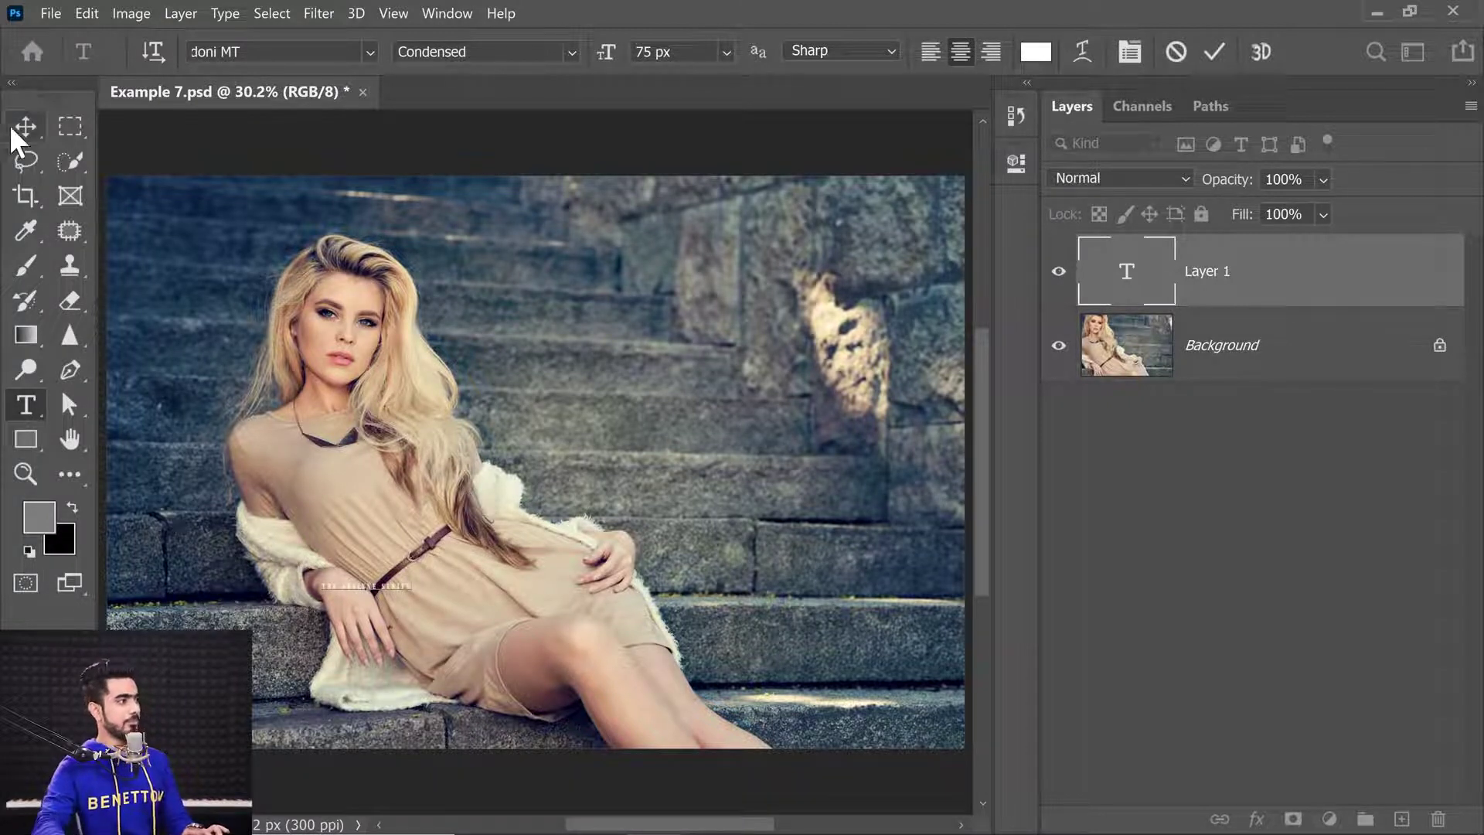
pyautogui.click(25, 126)
pyautogui.hotkey('ctrl', 't')
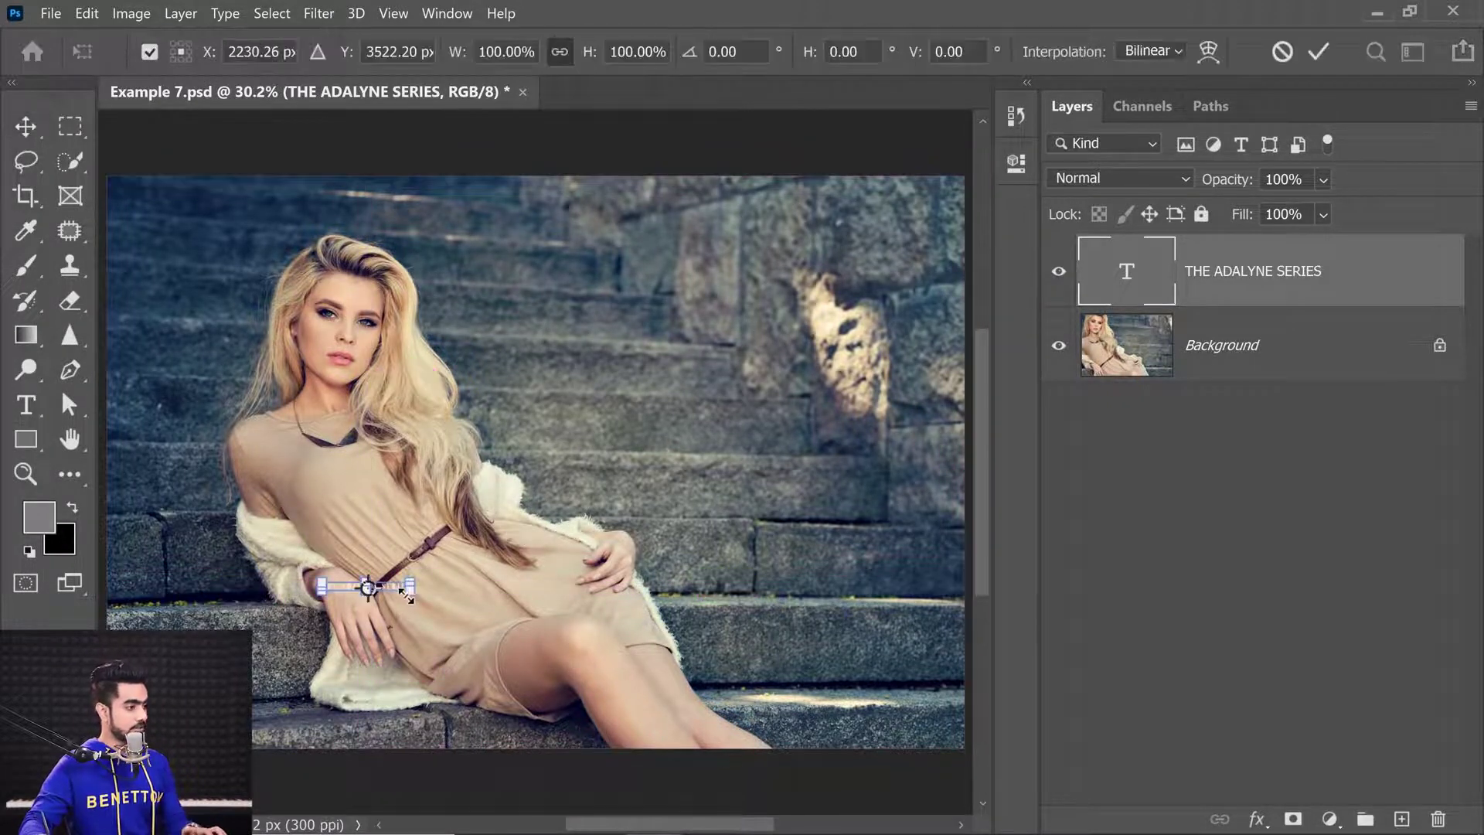
pyautogui.moveTo(406, 594); pyautogui.dragTo(870, 730)
pyautogui.press('Return')
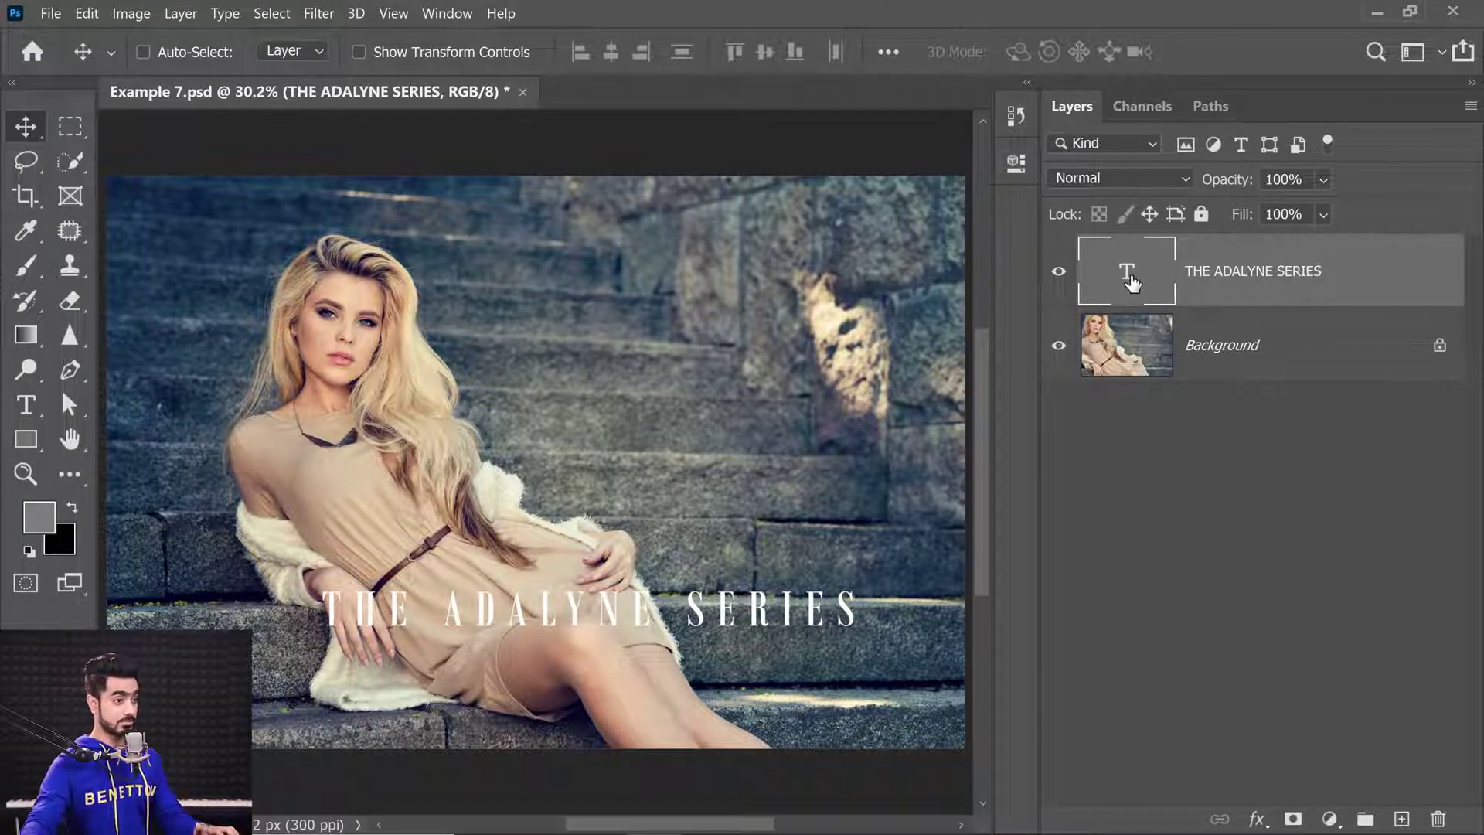
# Keep Bodoni MT as the title's font.
pyautogui.doubleClick(1130, 283)
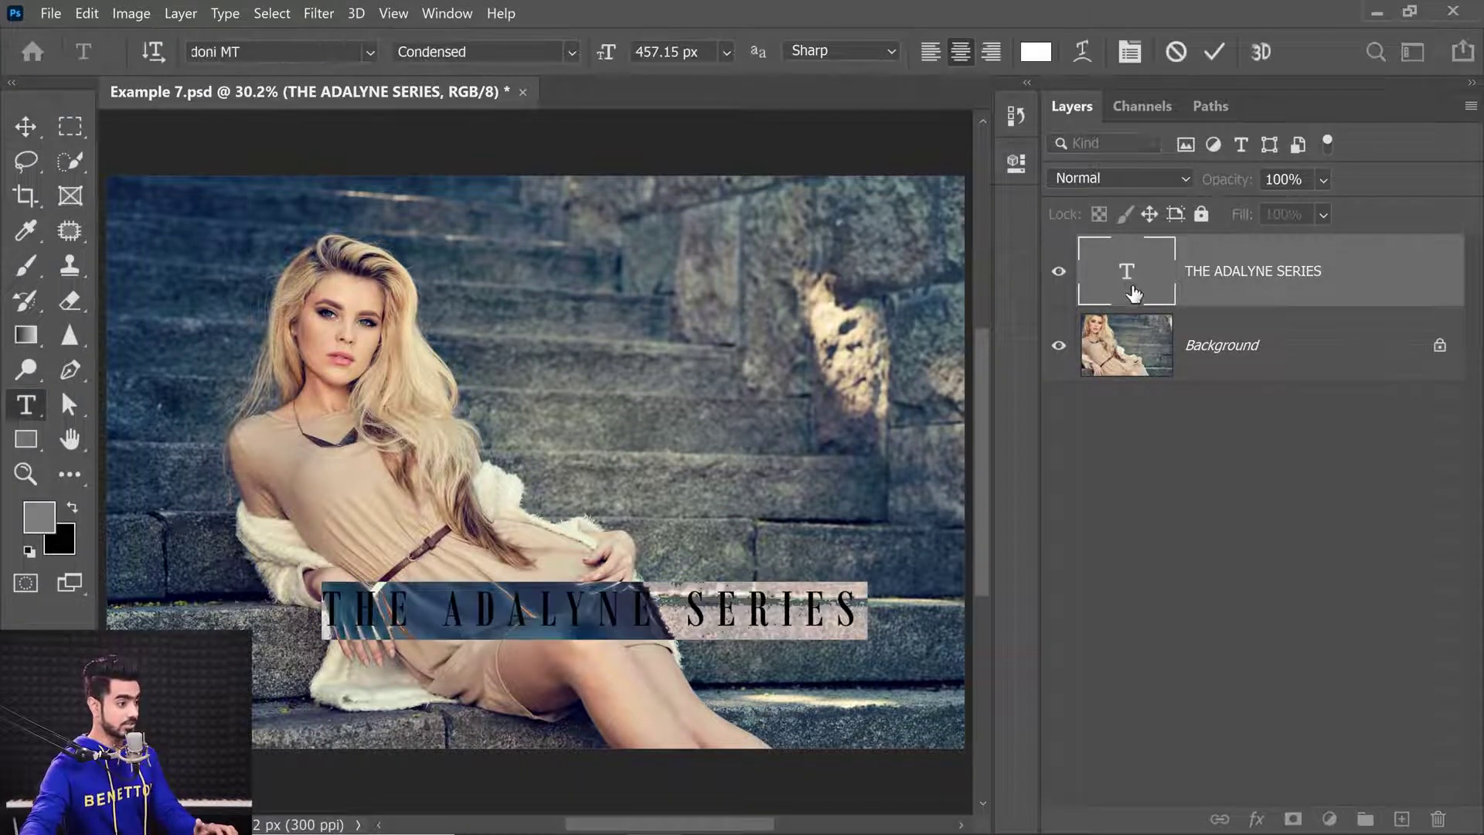
pyautogui.click(369, 53)
pyautogui.click(300, 178)
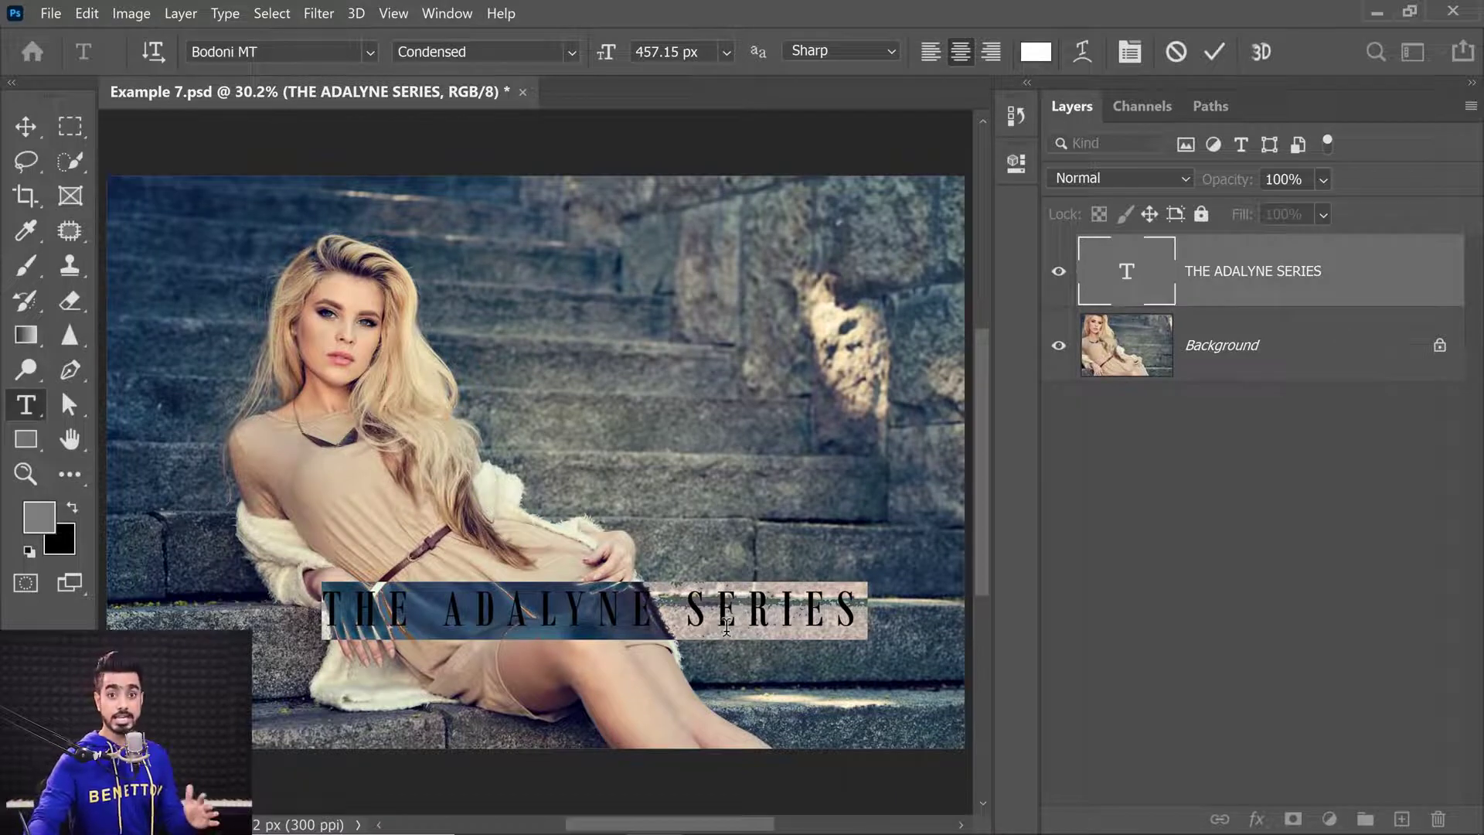
# Change the title's tracking from 240 to 0 in the Character panel.
pyautogui.click(1130, 52)
pyautogui.click(976, 262)
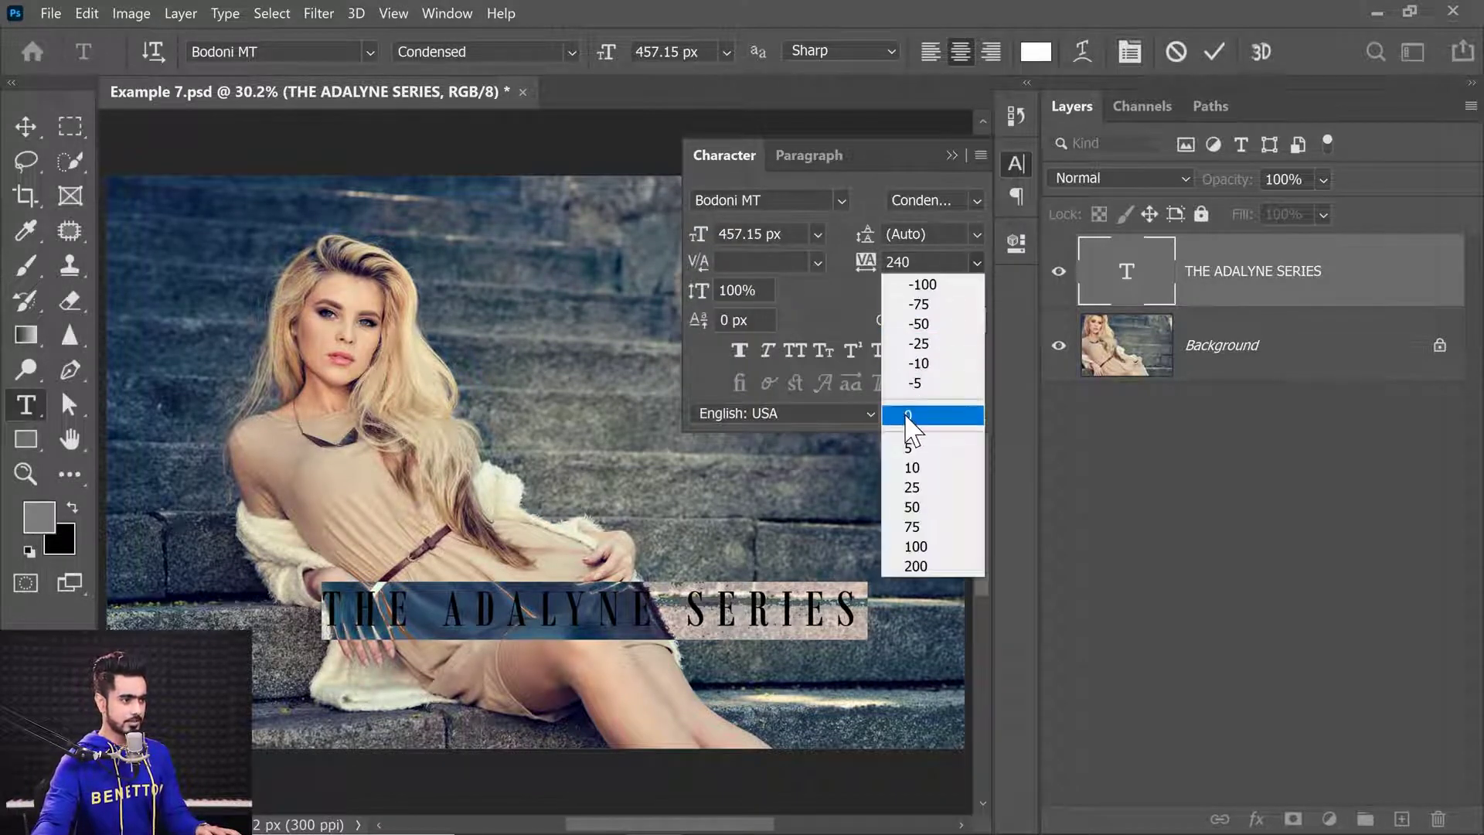
pyautogui.click(927, 411)
pyautogui.click(952, 156)
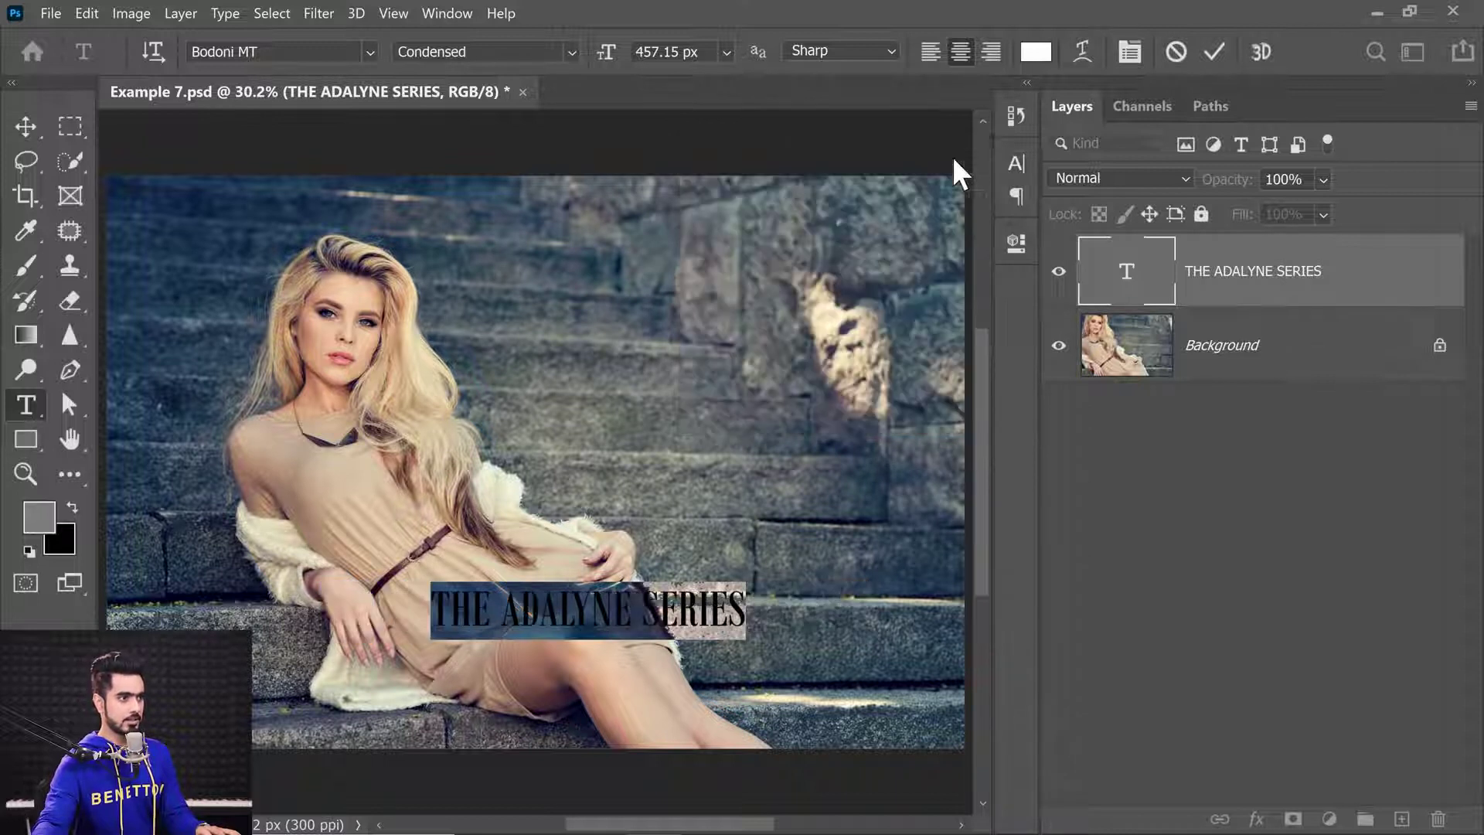
pyautogui.click(1130, 52)
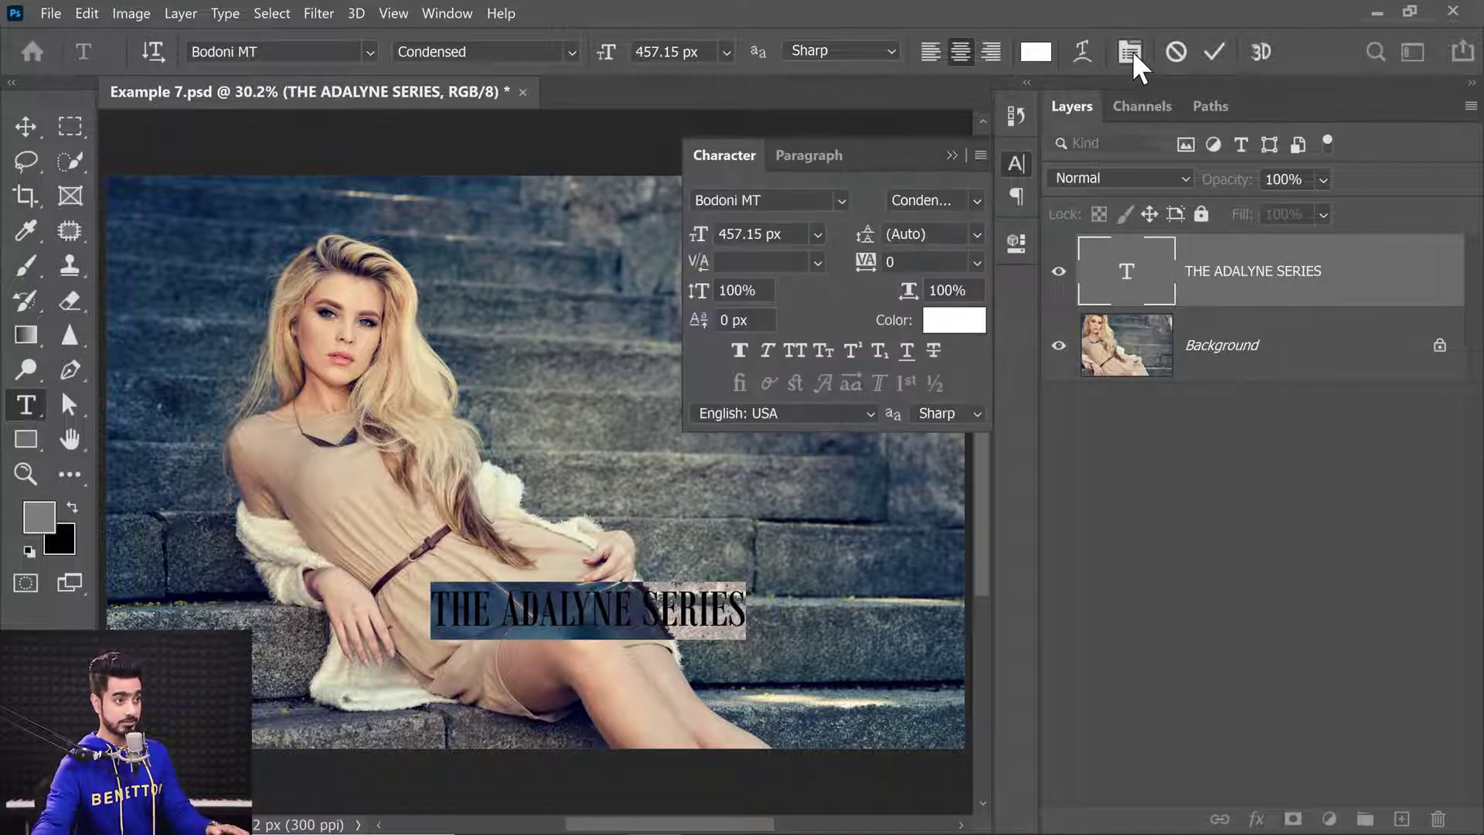
pyautogui.click(1130, 52)
pyautogui.click(1129, 52)
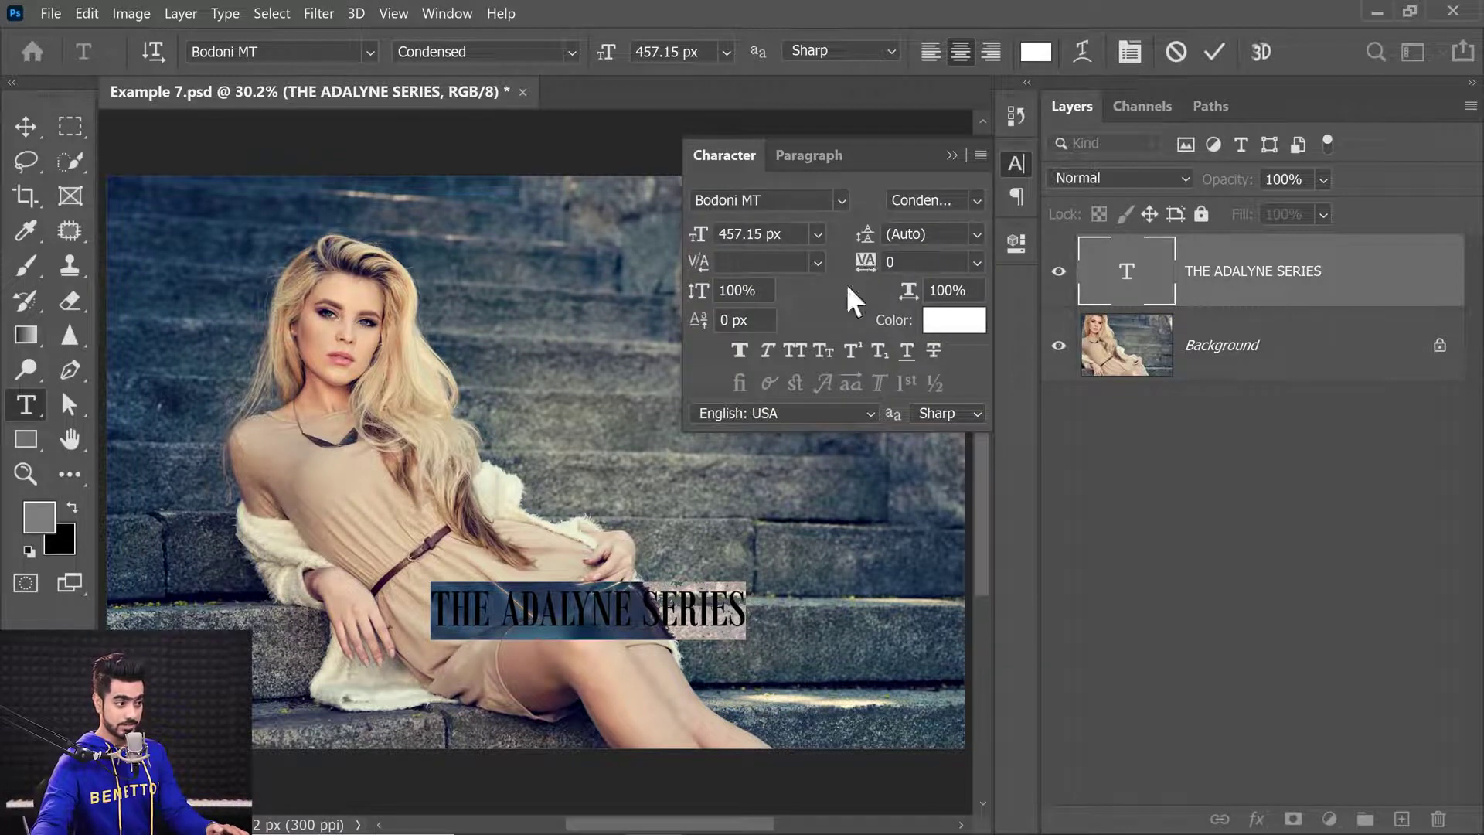
pyautogui.click(956, 154)
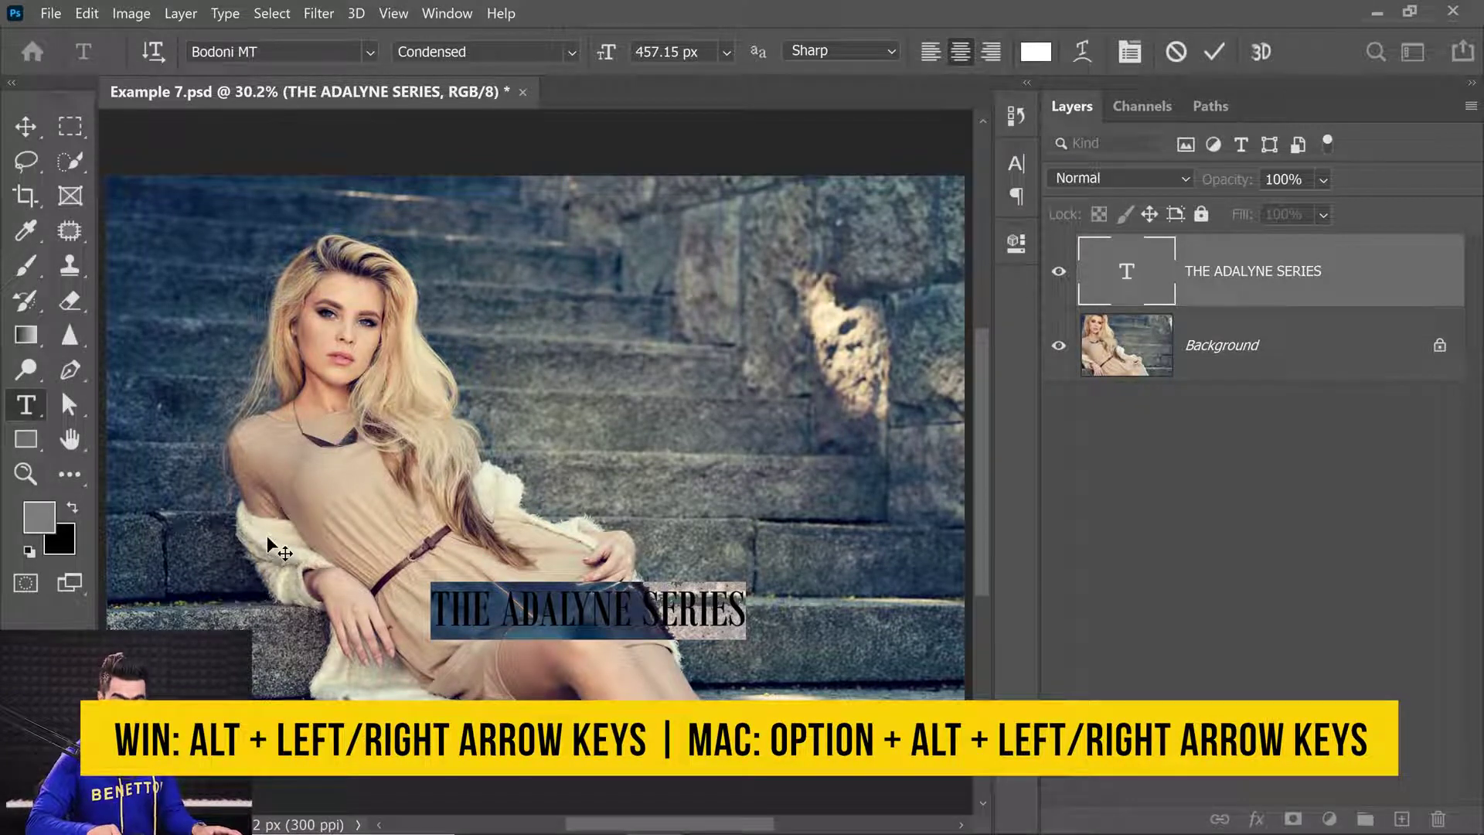
# Widen the title's letter spacing with Alt+Arrow tracking tweaks and commit the text.
pyautogui.hotkey('alt', 'Right')
pyautogui.hotkey('alt', 'Right')
pyautogui.hotkey('alt', 'Right')
pyautogui.hotkey('alt', 'Right')
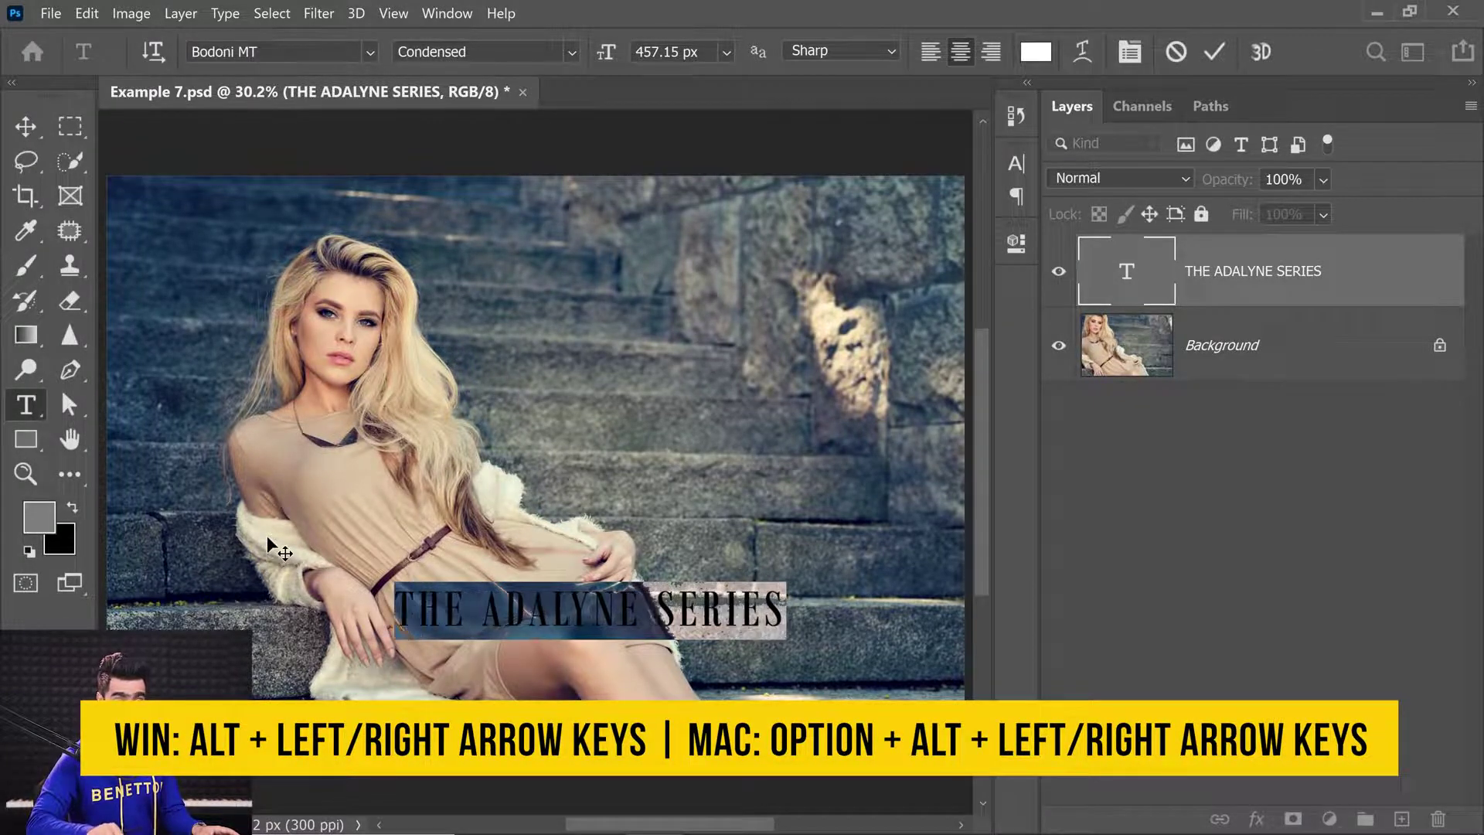
pyautogui.hotkey('alt', 'Left')
pyautogui.hotkey('alt', 'Left')
pyautogui.hotkey('alt', 'Left')
pyautogui.hotkey('alt', 'Left')
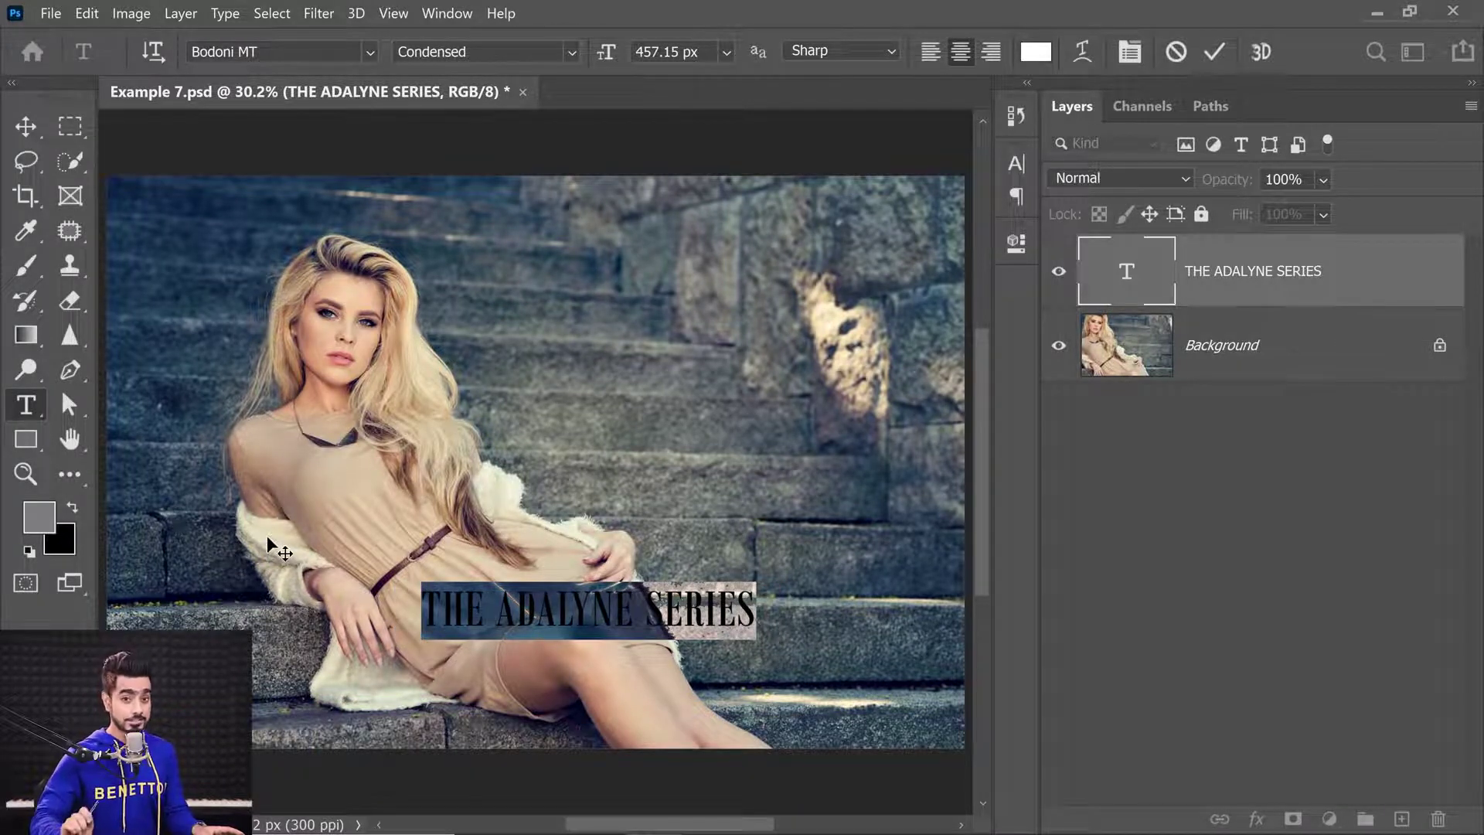
pyautogui.hotkey('alt', 'Right')
pyautogui.hotkey('alt', 'Right')
pyautogui.hotkey('alt', 'Right')
pyautogui.hotkey('alt', 'Right')
pyautogui.hotkey('alt', 'Right')
pyautogui.hotkey('alt', 'Right')
pyautogui.hotkey('alt', 'Right')
pyautogui.hotkey('alt', 'Right')
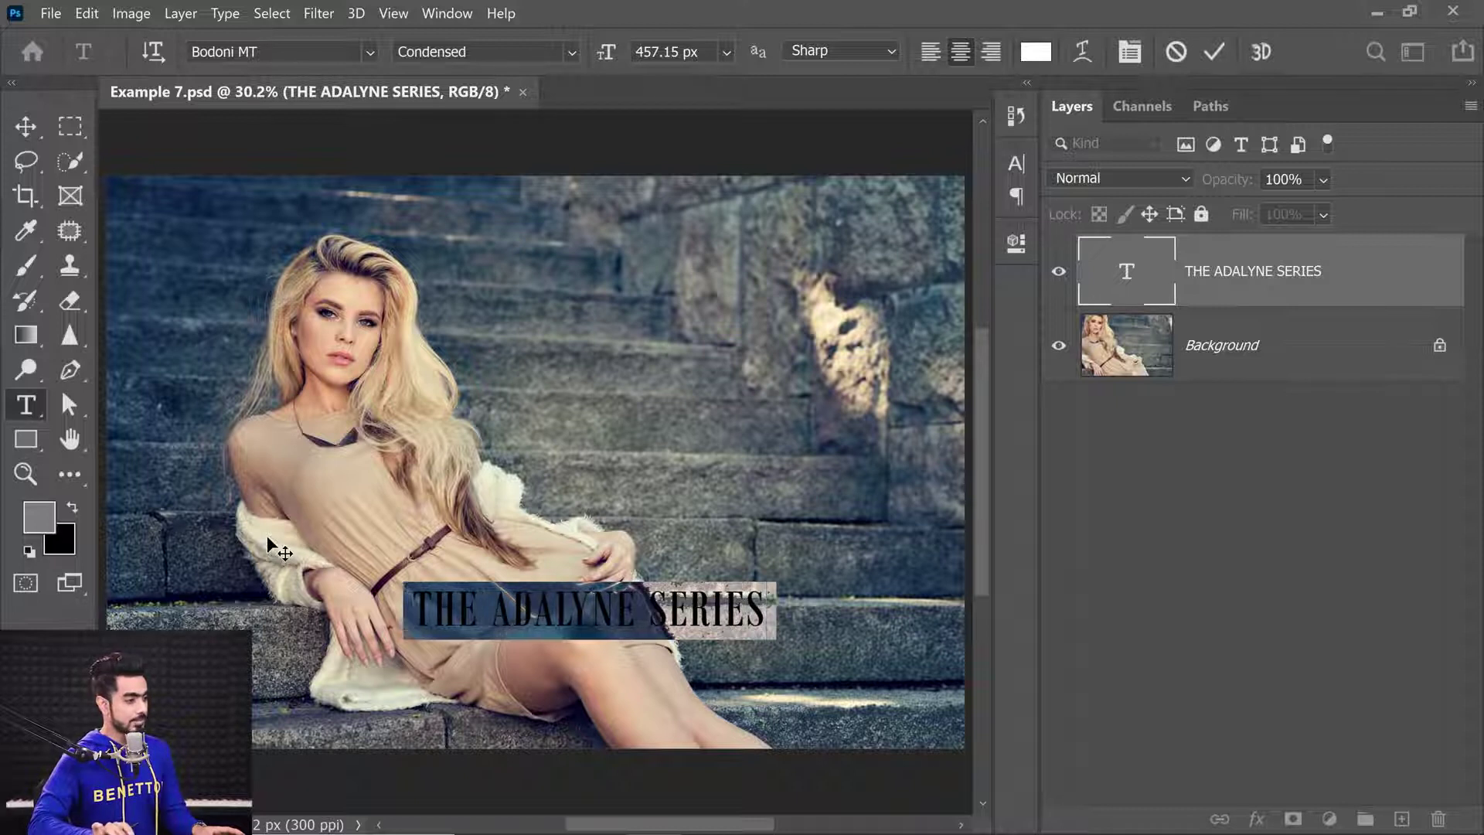
pyautogui.hotkey('alt', 'Right')
pyautogui.hotkey('alt', 'Right')
pyautogui.hotkey('alt', 'Right')
pyautogui.hotkey('alt', 'Right')
pyautogui.hotkey('alt', 'Right')
pyautogui.hotkey('alt', 'Right')
pyautogui.hotkey('alt', 'Right')
pyautogui.hotkey('alt', 'Right')
pyautogui.hotkey('alt', 'Right')
pyautogui.hotkey('alt', 'Right')
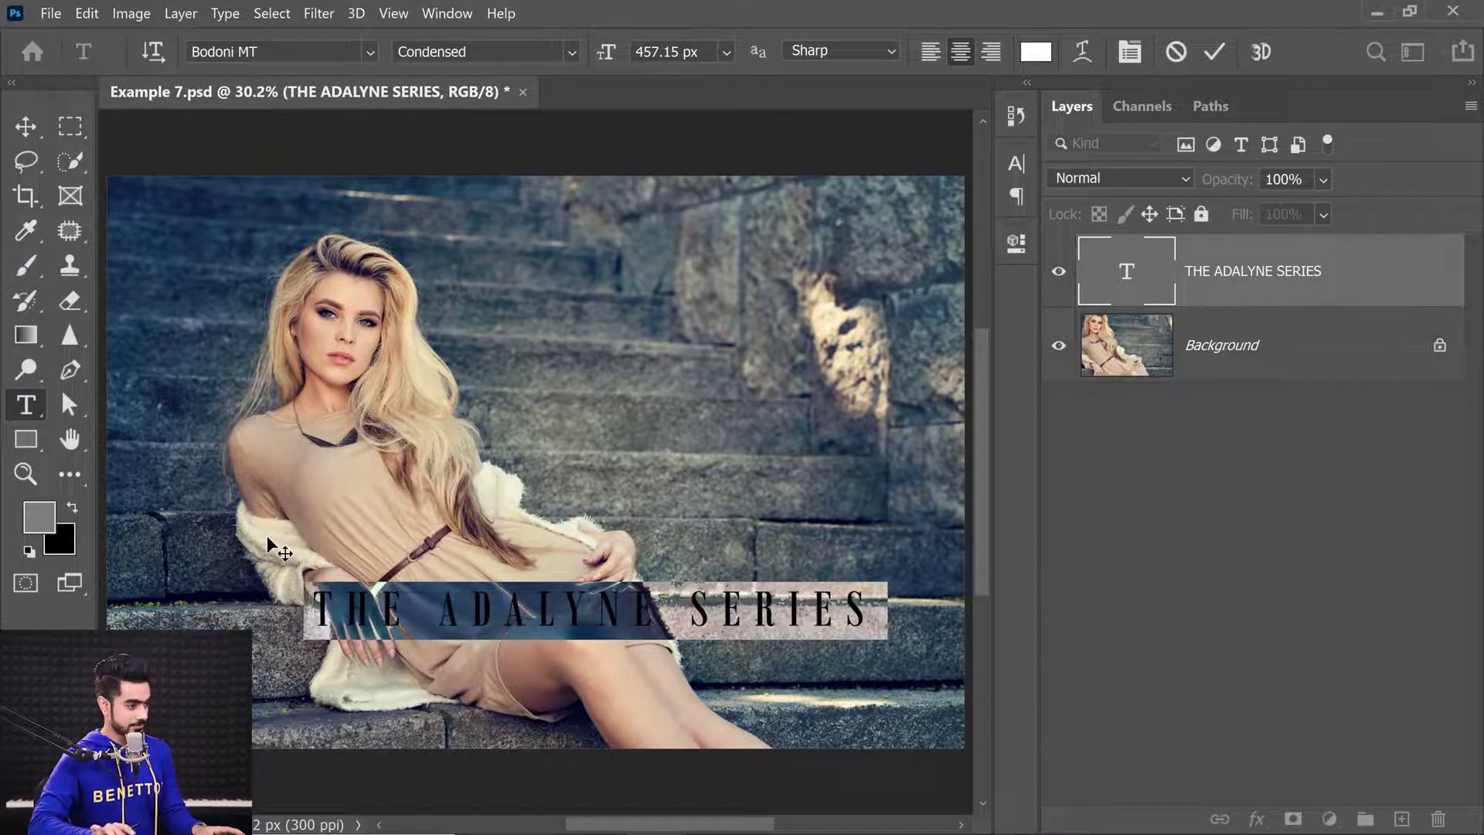
pyautogui.hotkey('alt', 'Left')
pyautogui.hotkey('alt', 'Left')
pyautogui.hotkey('alt', 'Left')
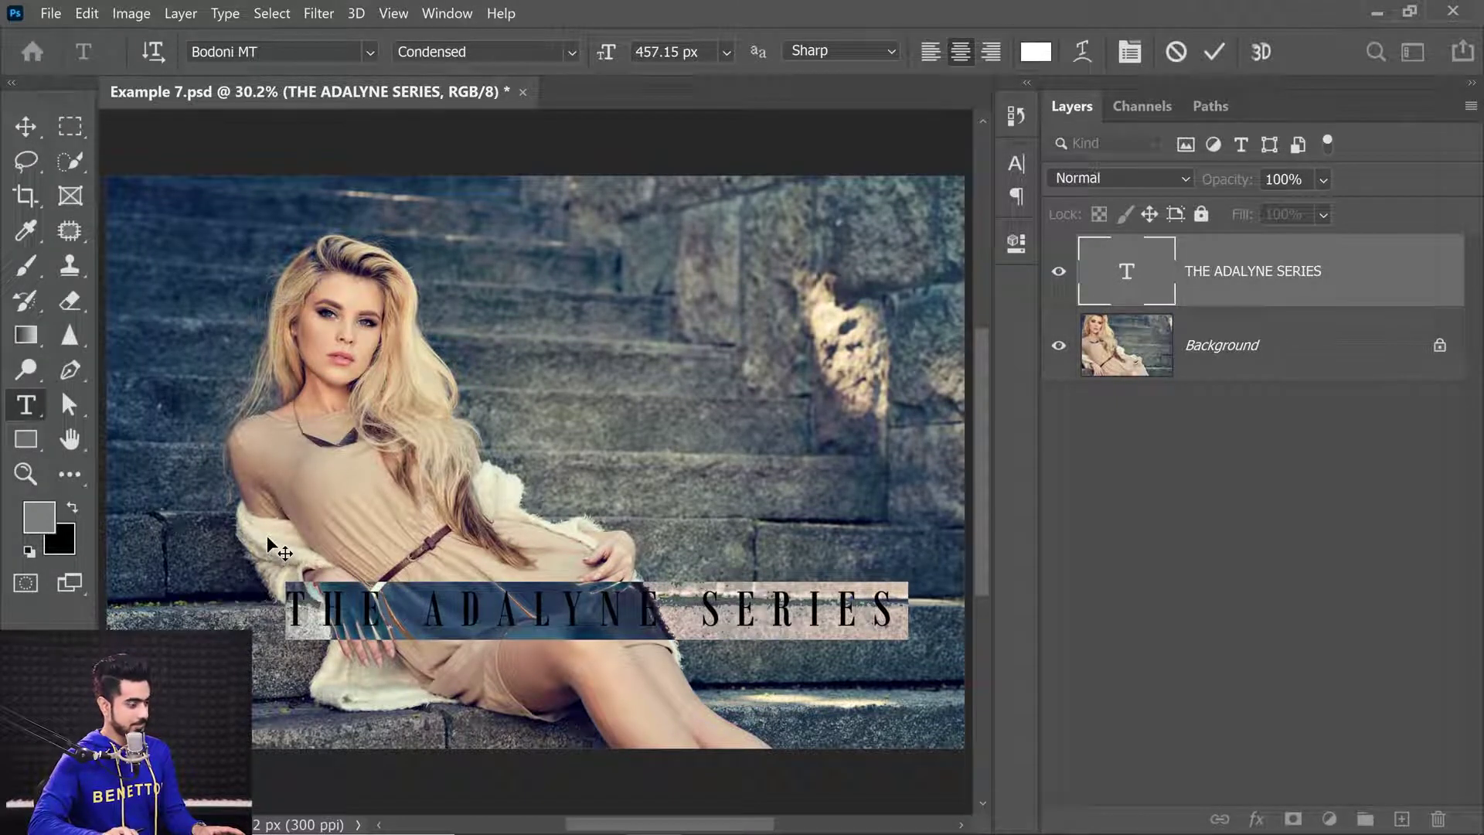
pyautogui.click(25, 126)
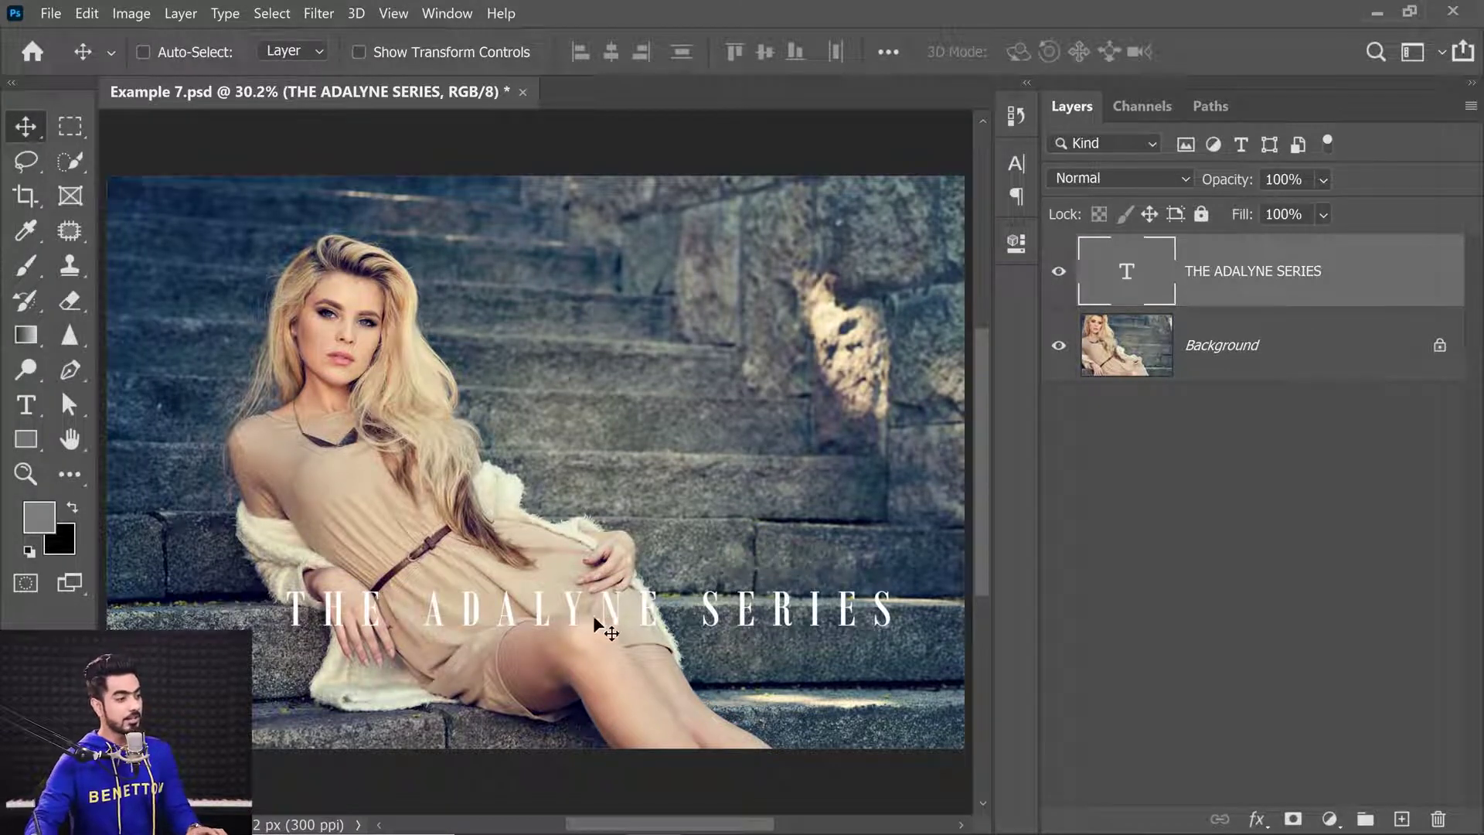
# Check View > Snap To, shift the title slightly, and select the whole canvas.
pyautogui.click(393, 13)
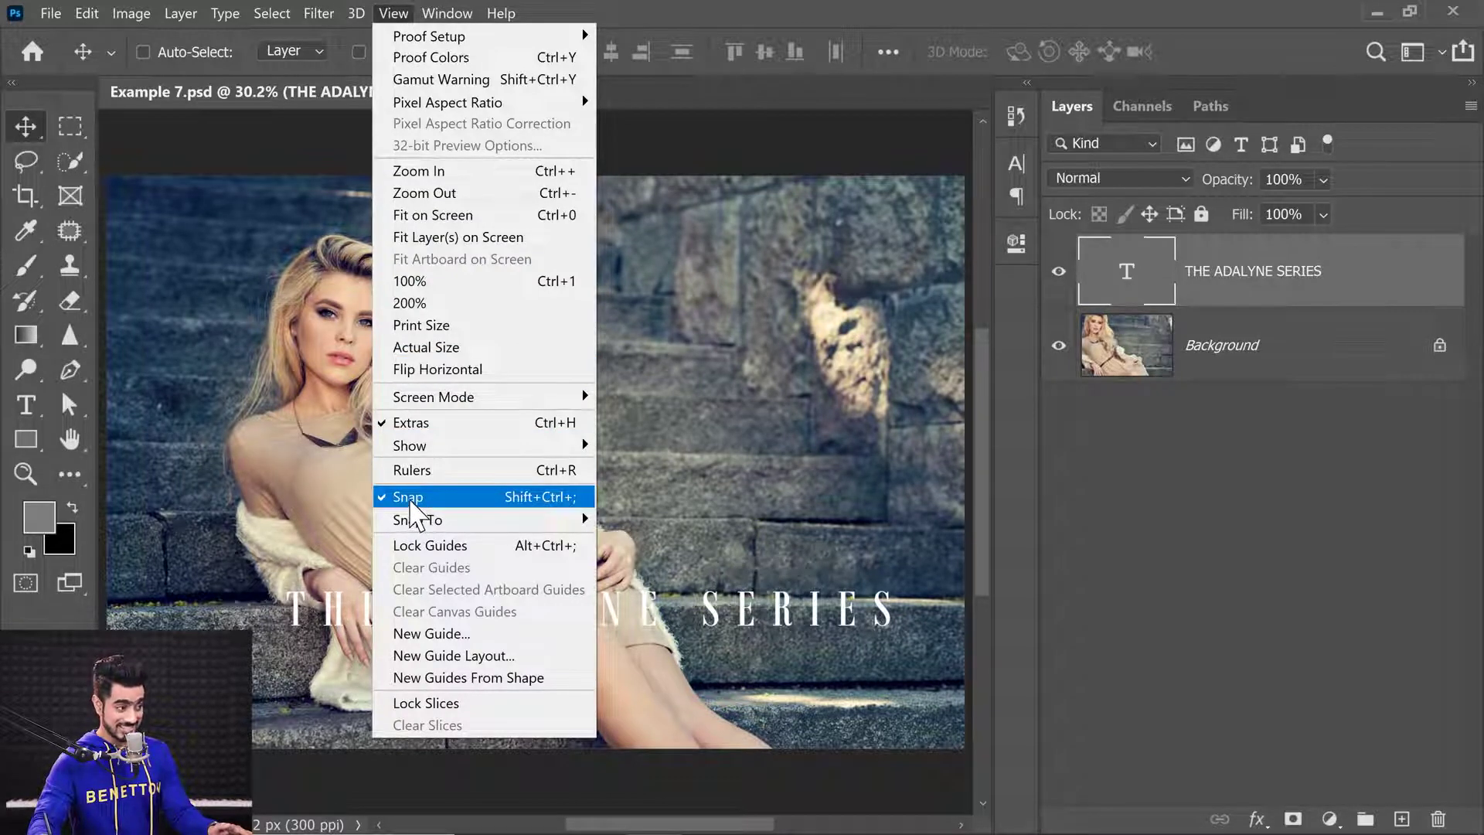
pyautogui.moveTo(420, 533)
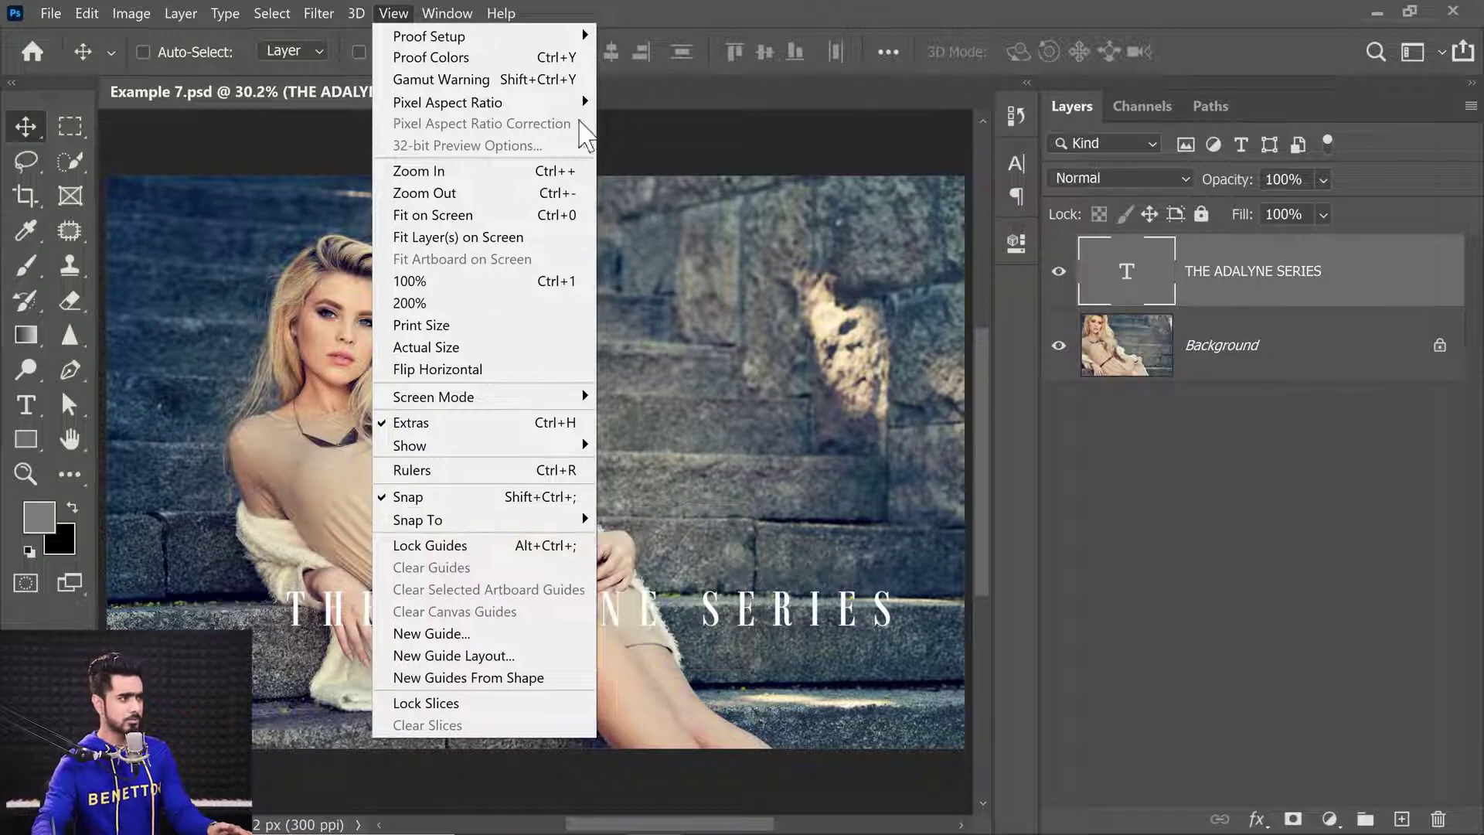
pyautogui.click(661, 24)
pyautogui.moveTo(619, 612); pyautogui.dragTo(558, 613)
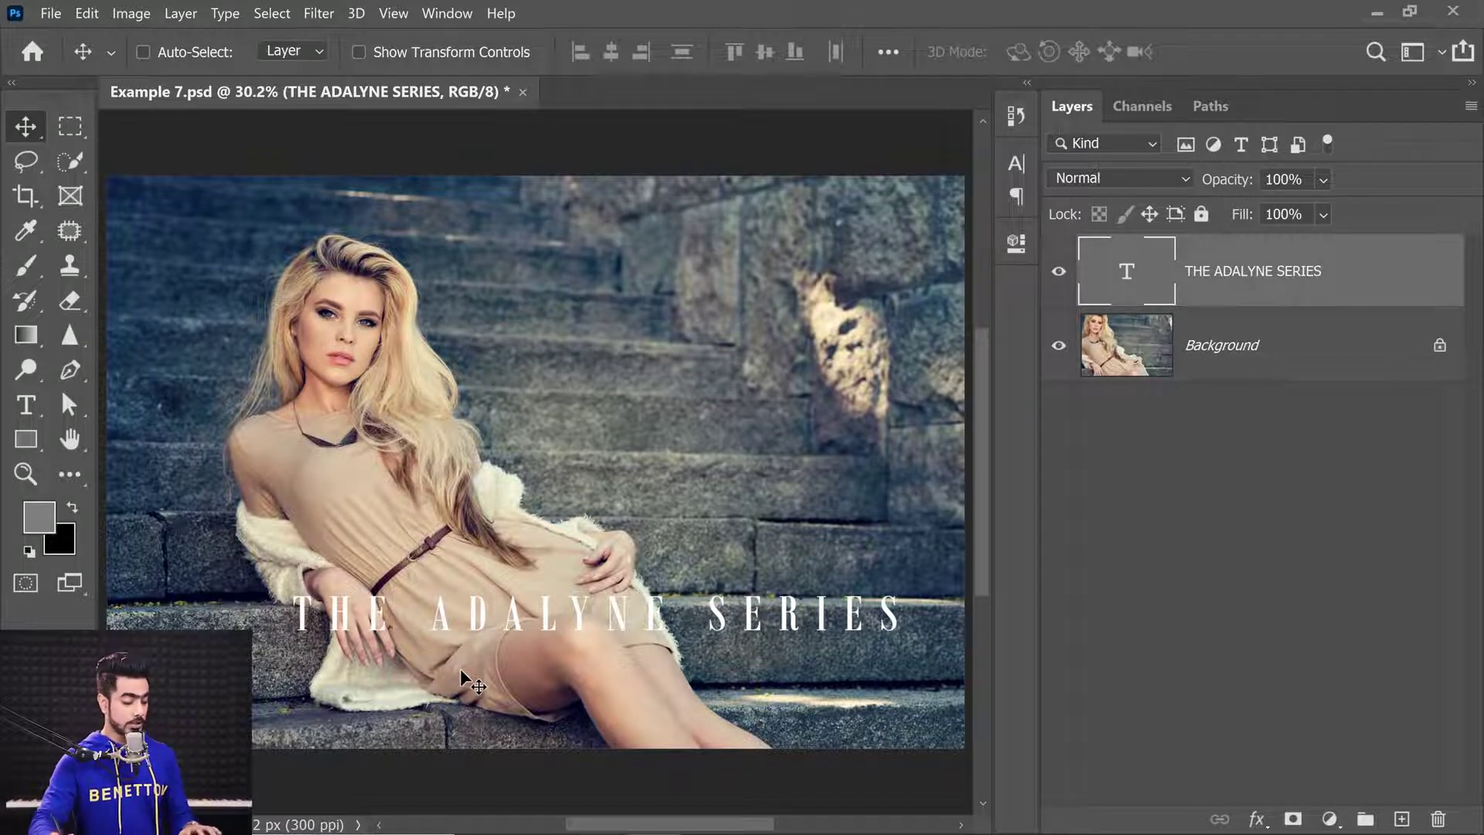
pyautogui.hotkey('ctrl', 'a')
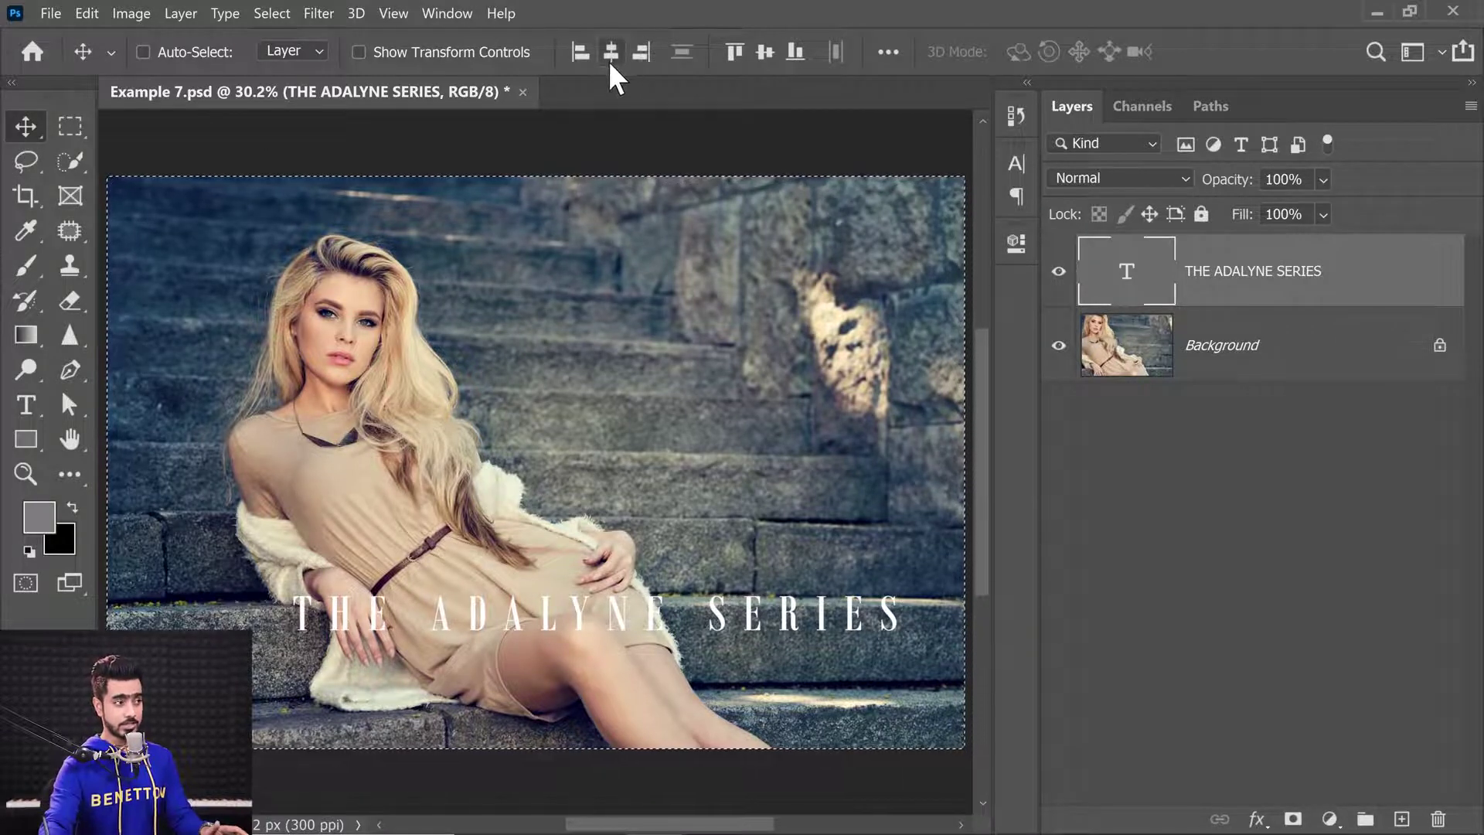
# Test the Align buttons on the title against the canvas selection, ending horizontally centred.
pyautogui.click(764, 52)
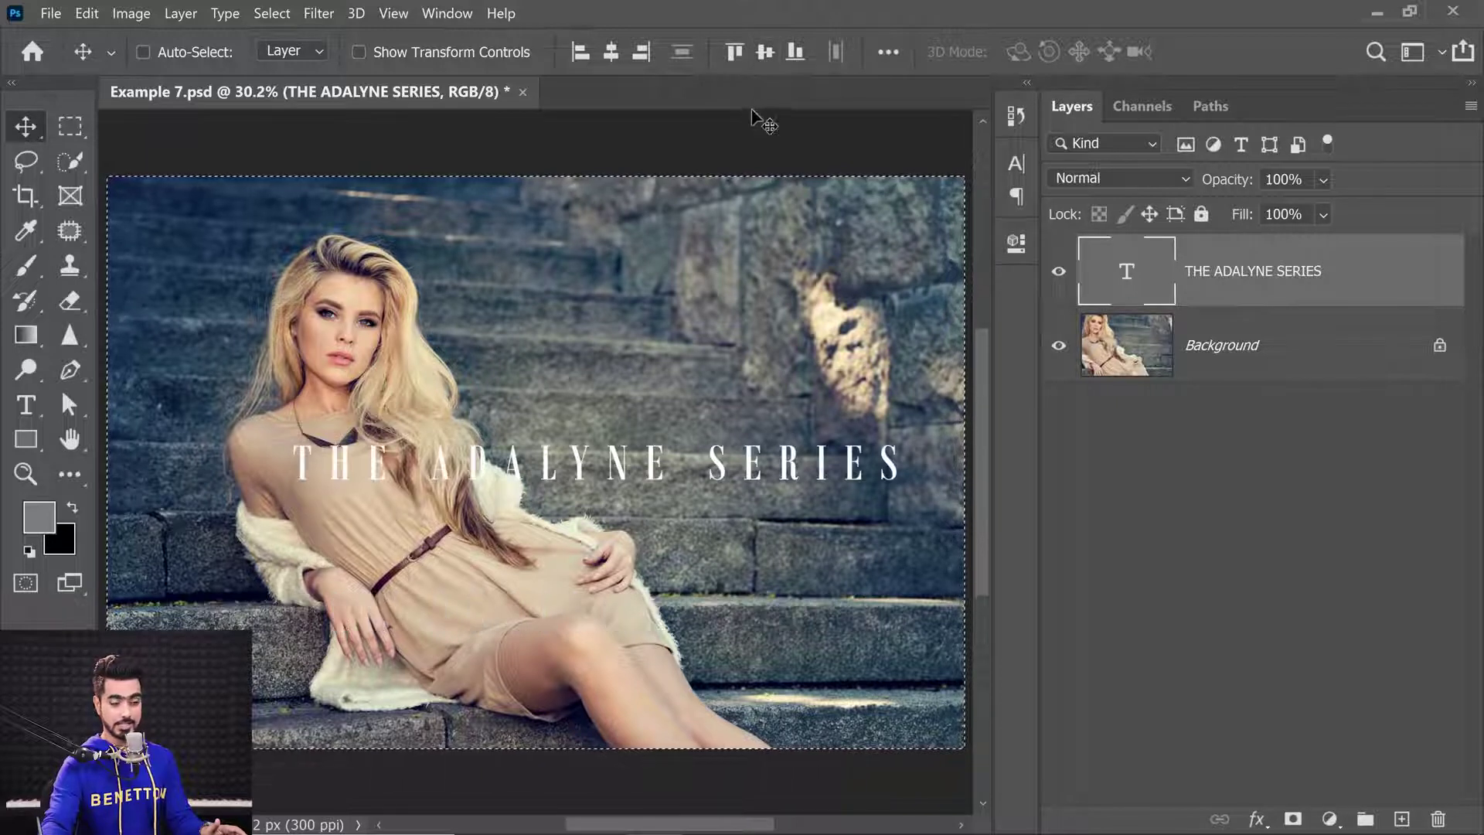
pyautogui.press('ctrl')
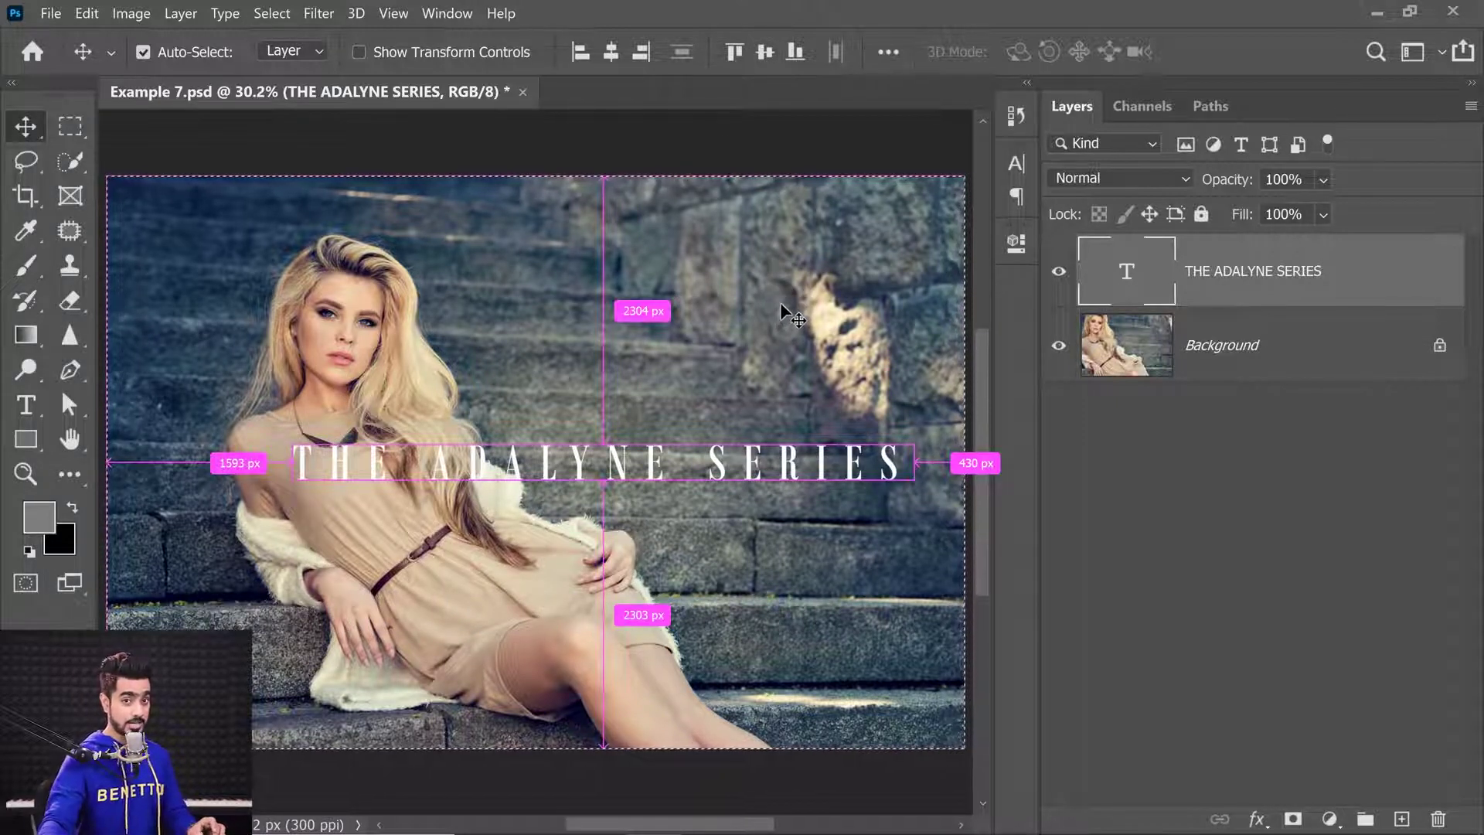
pyautogui.hotkey('ctrl', 'z')
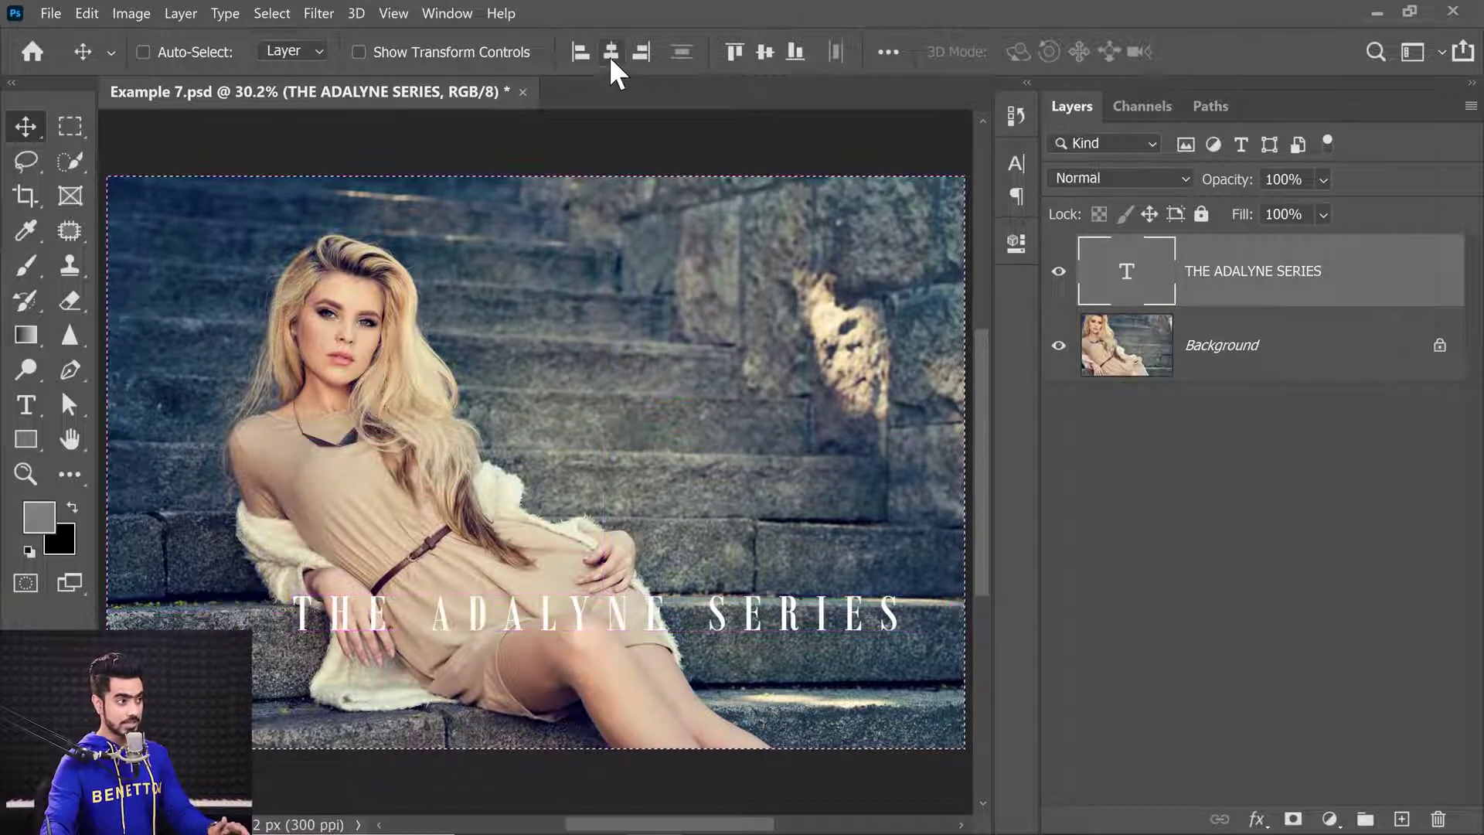
pyautogui.click(609, 52)
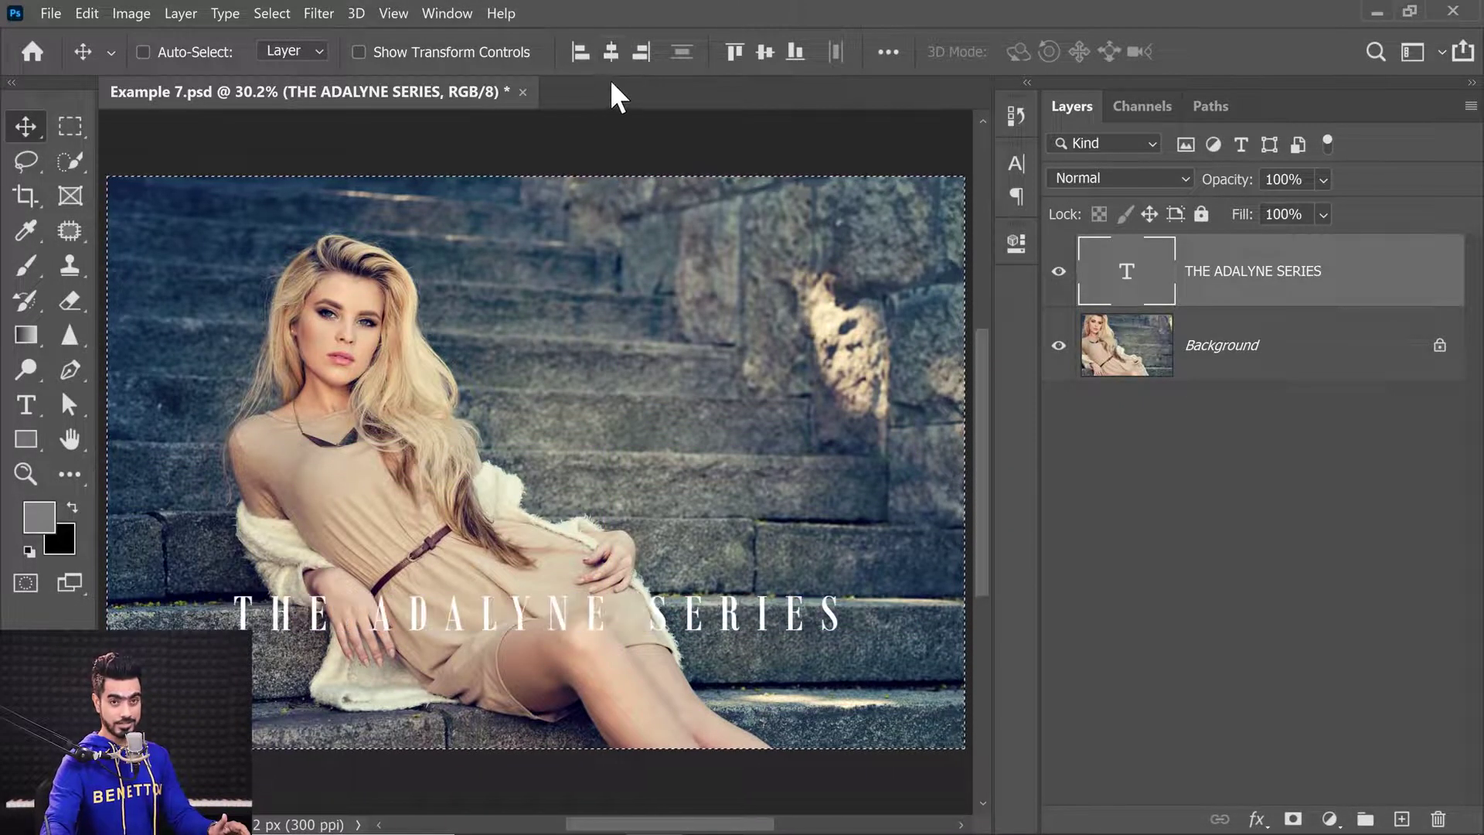
pyautogui.click(578, 53)
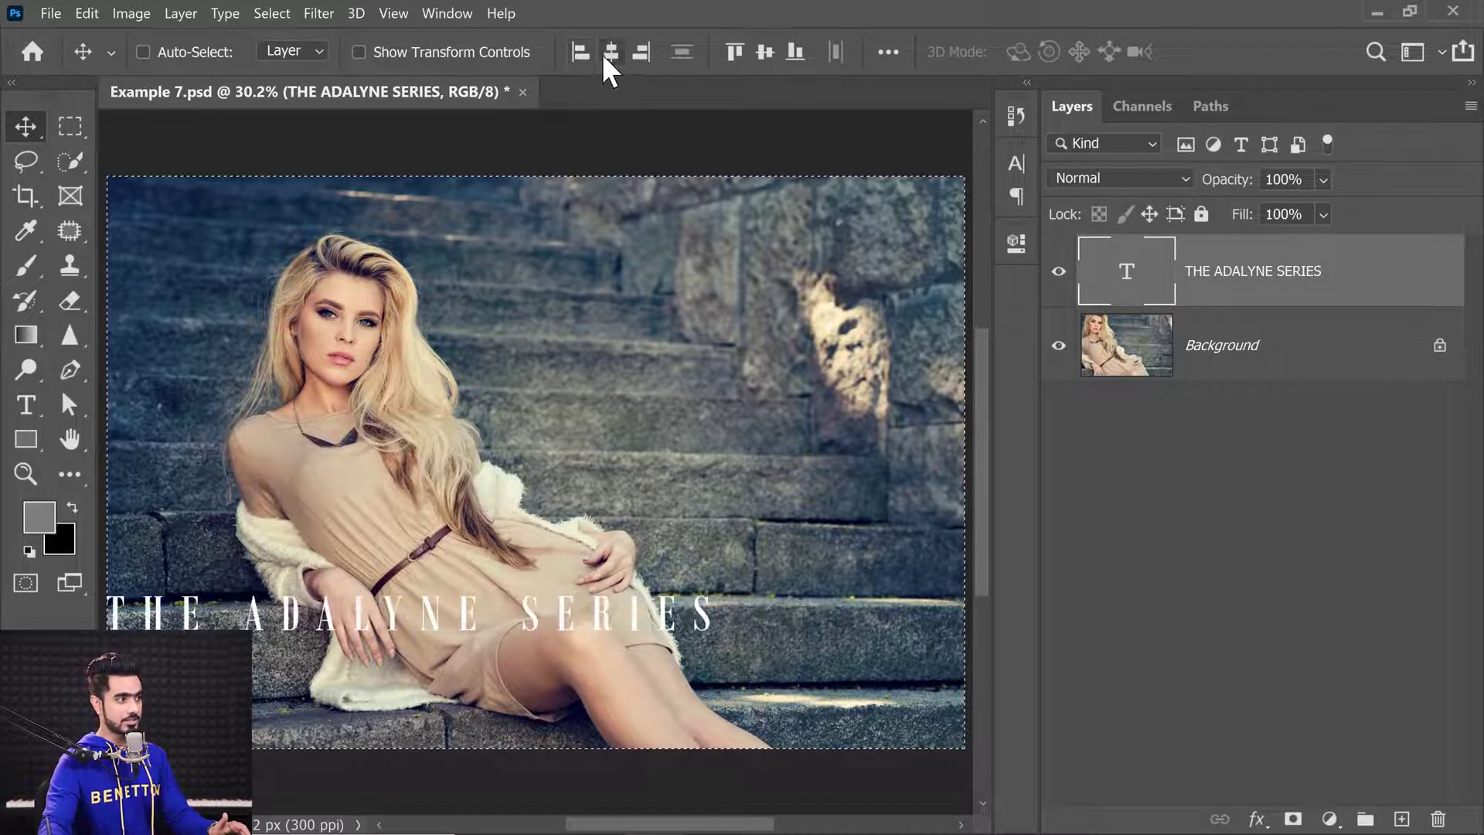
pyautogui.hotkey('ctrl', 'z')
pyautogui.click(640, 50)
pyautogui.click(610, 53)
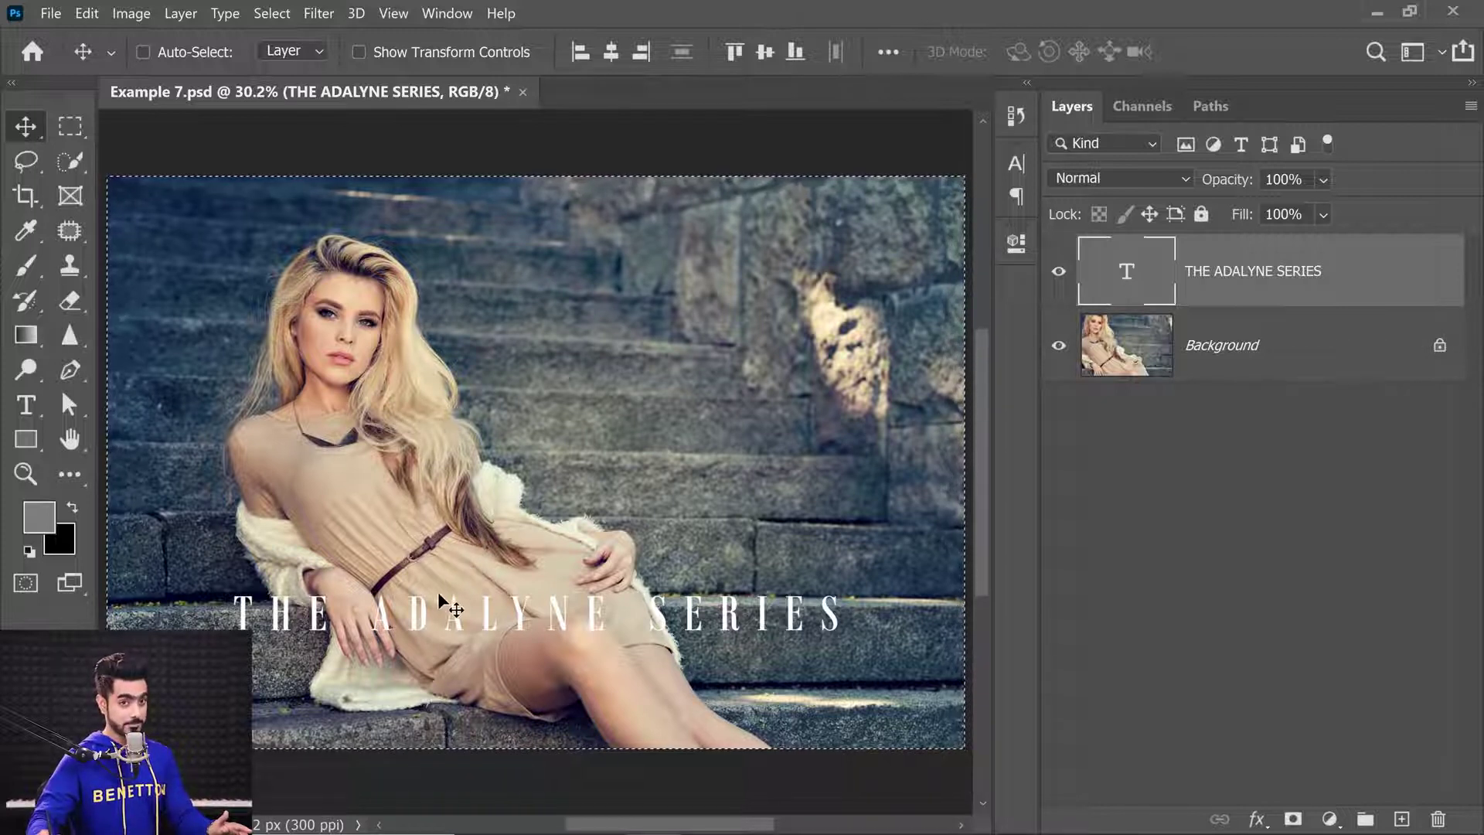
pyautogui.press('ctrl')
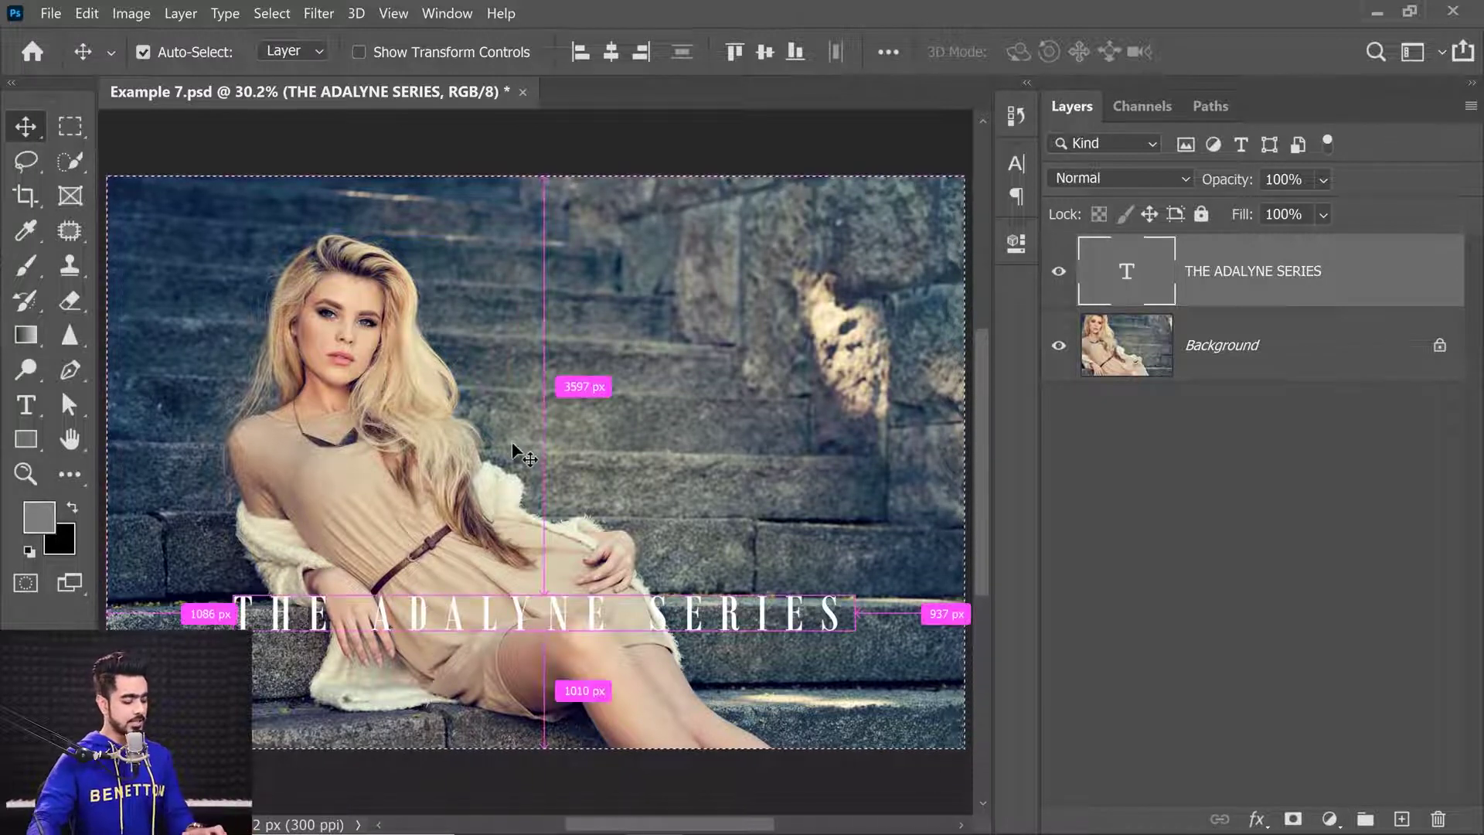
pyautogui.hotkey('ctrl', 'd')
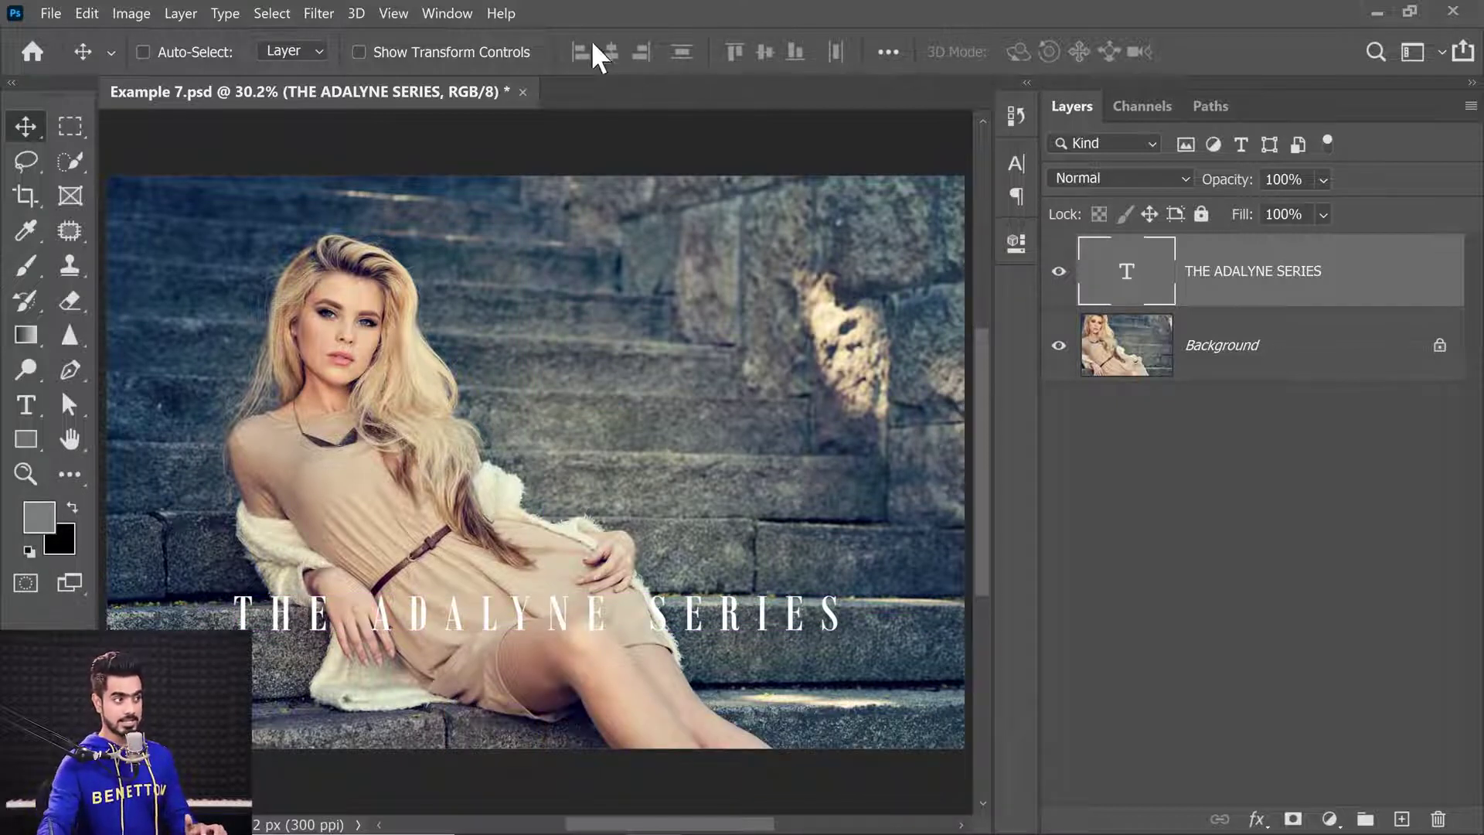
# Set Align To: Canvas, centre the title, then drag it down toward the bottom step.
pyautogui.click(889, 54)
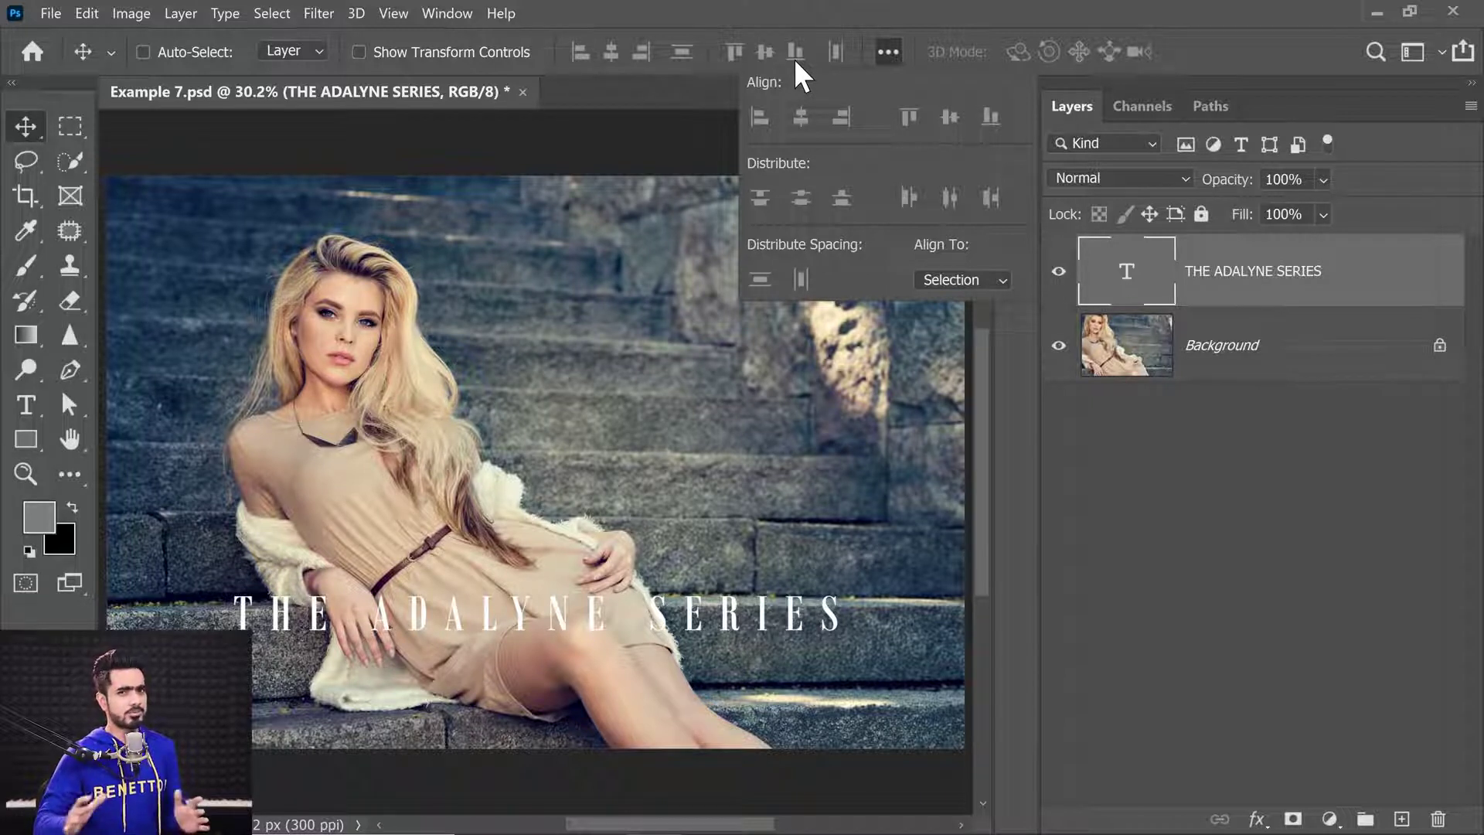
pyautogui.click(964, 278)
pyautogui.click(942, 321)
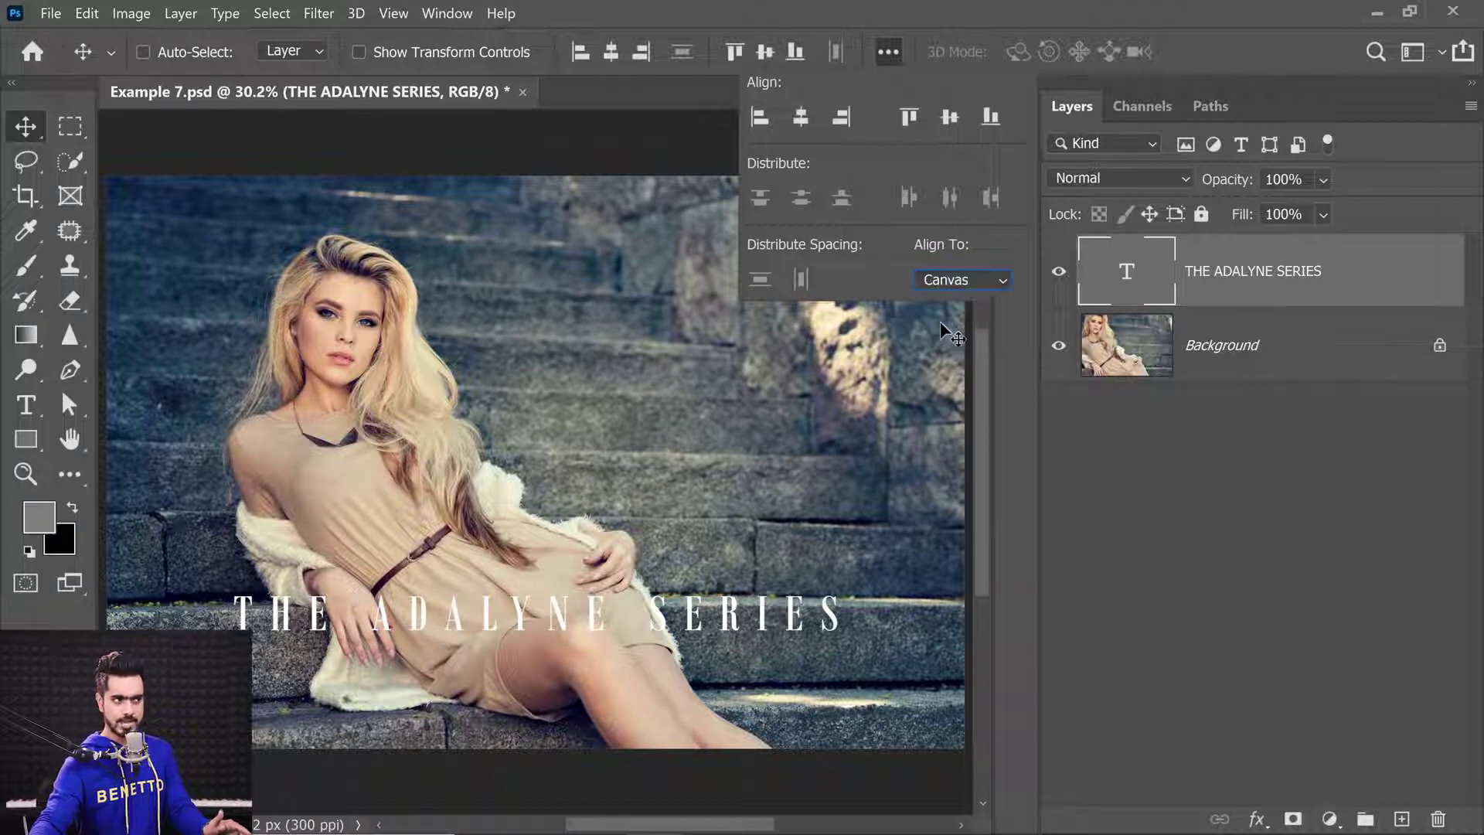
pyautogui.click(888, 48)
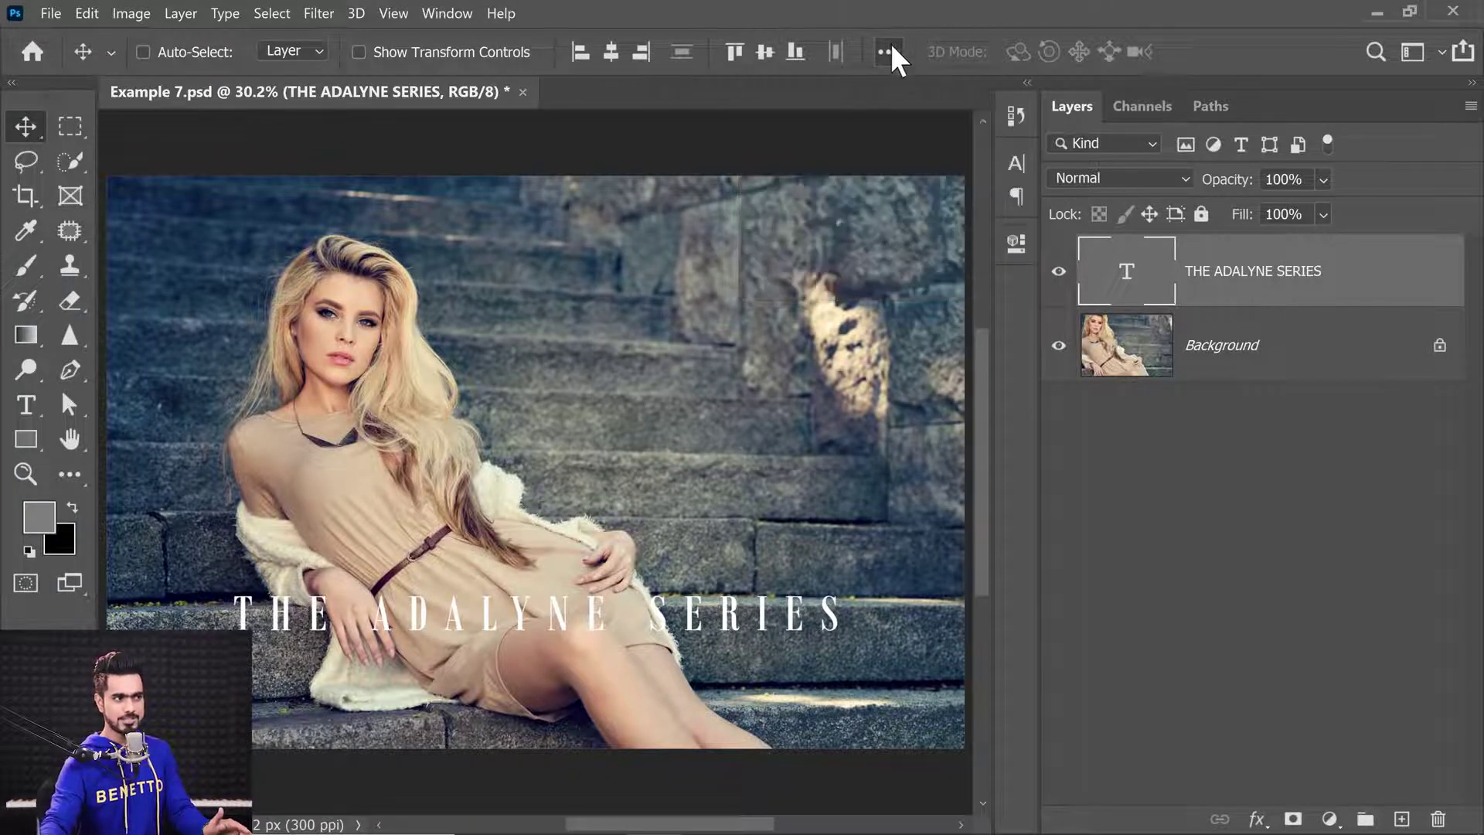
pyautogui.moveTo(587, 627); pyautogui.dragTo(610, 599)
pyautogui.click(610, 51)
pyautogui.click(764, 51)
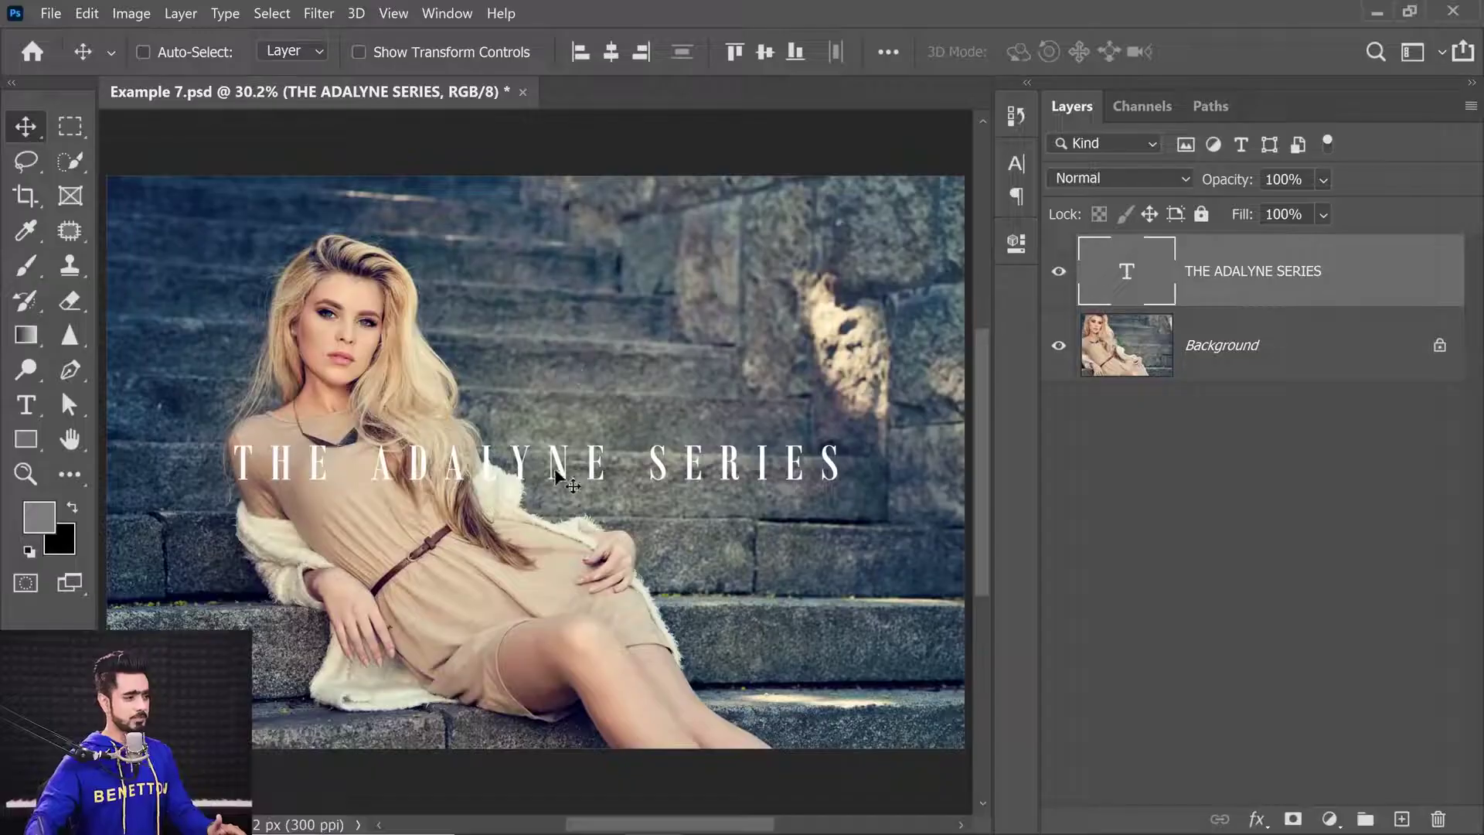
pyautogui.moveTo(560, 475); pyautogui.dragTo(609, 625)
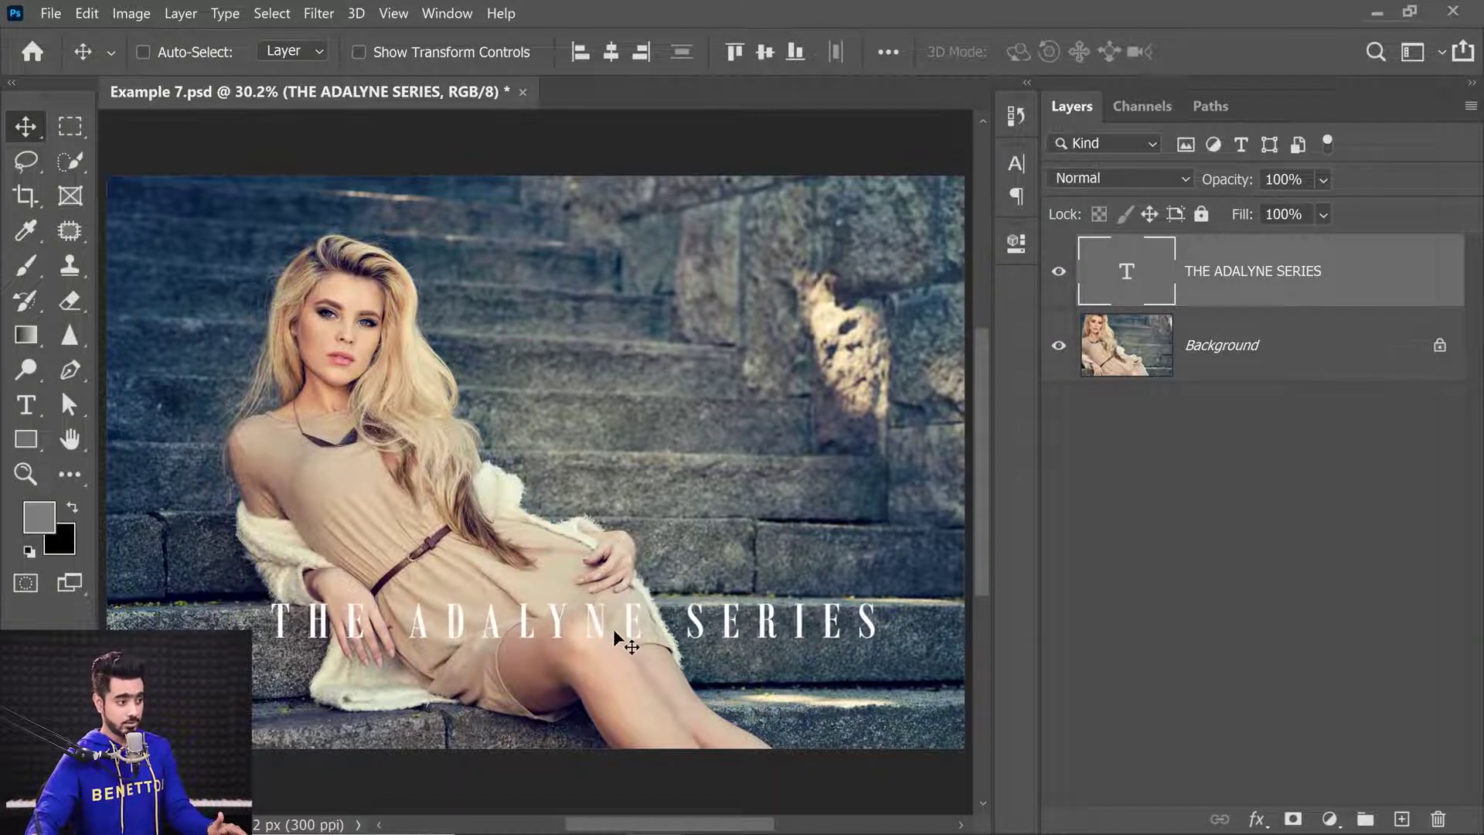
# Centre the title and add a black Color Fill layer above Background, faded by a gradient mask.
pyautogui.click(611, 53)
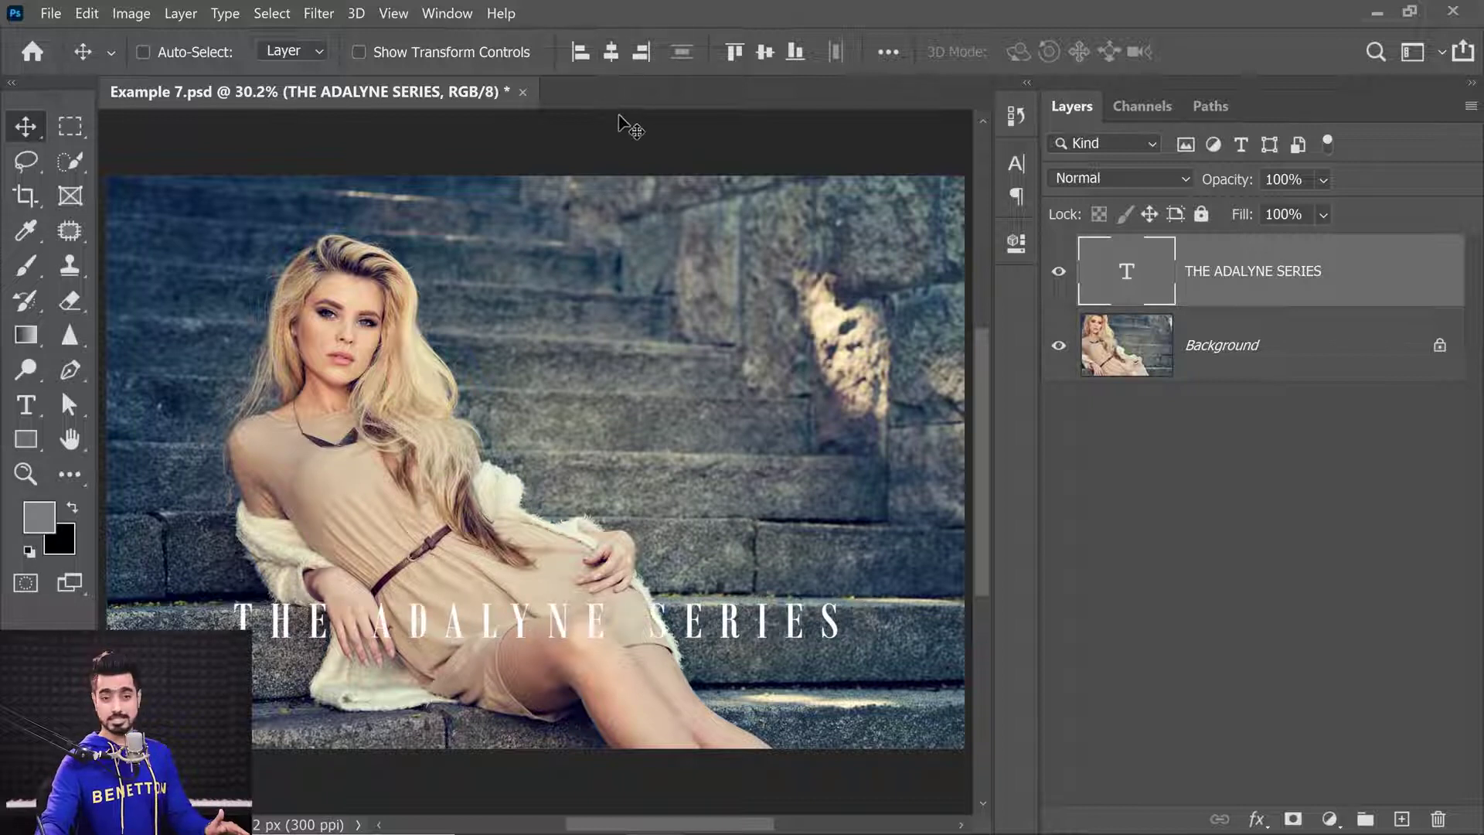
pyautogui.click(1242, 353)
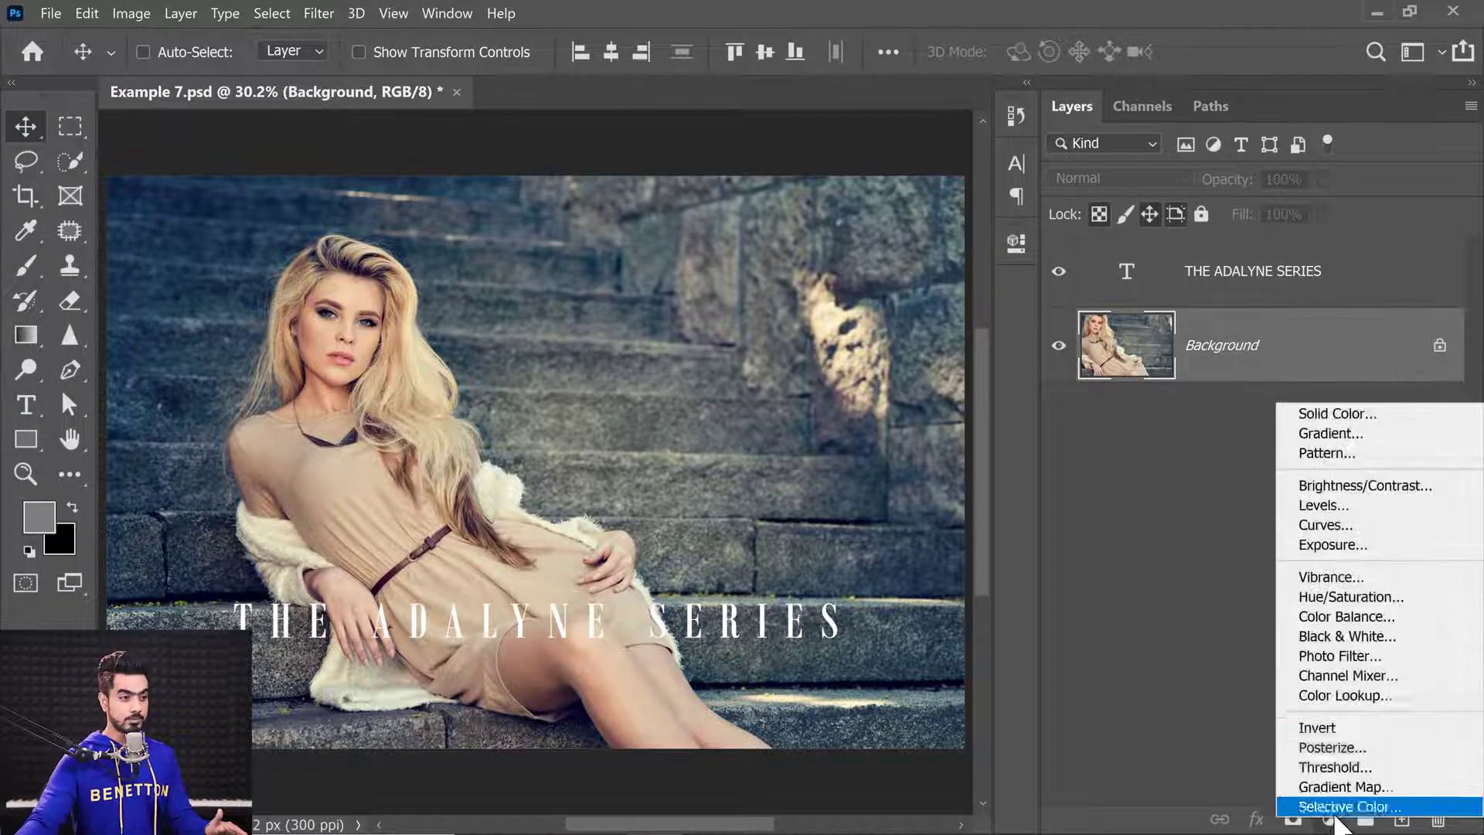
pyautogui.click(1330, 819)
pyautogui.click(1356, 420)
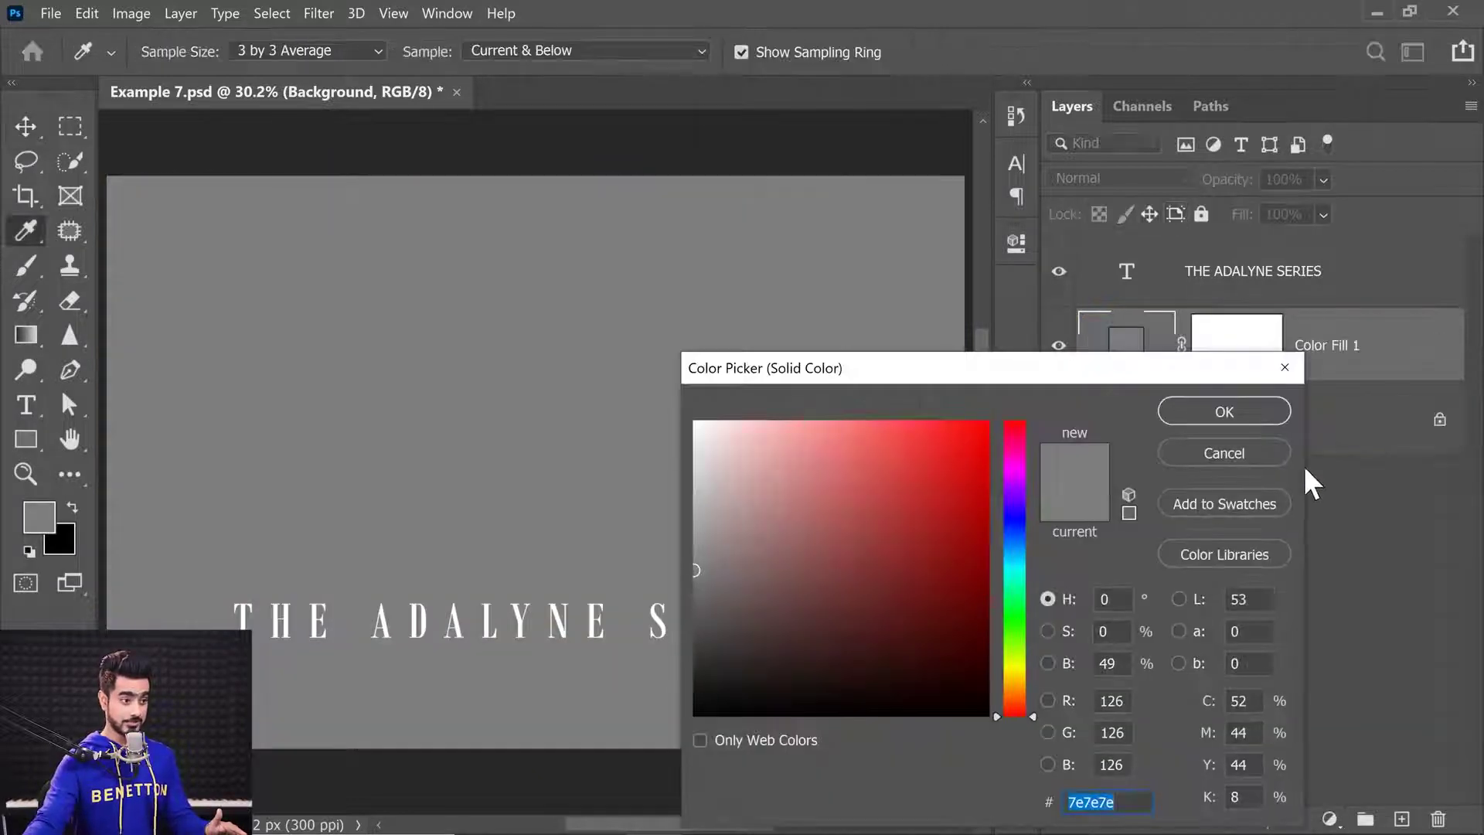
pyautogui.moveTo(773, 680); pyautogui.dragTo(605, 768)
pyautogui.click(1209, 410)
pyautogui.press('v')
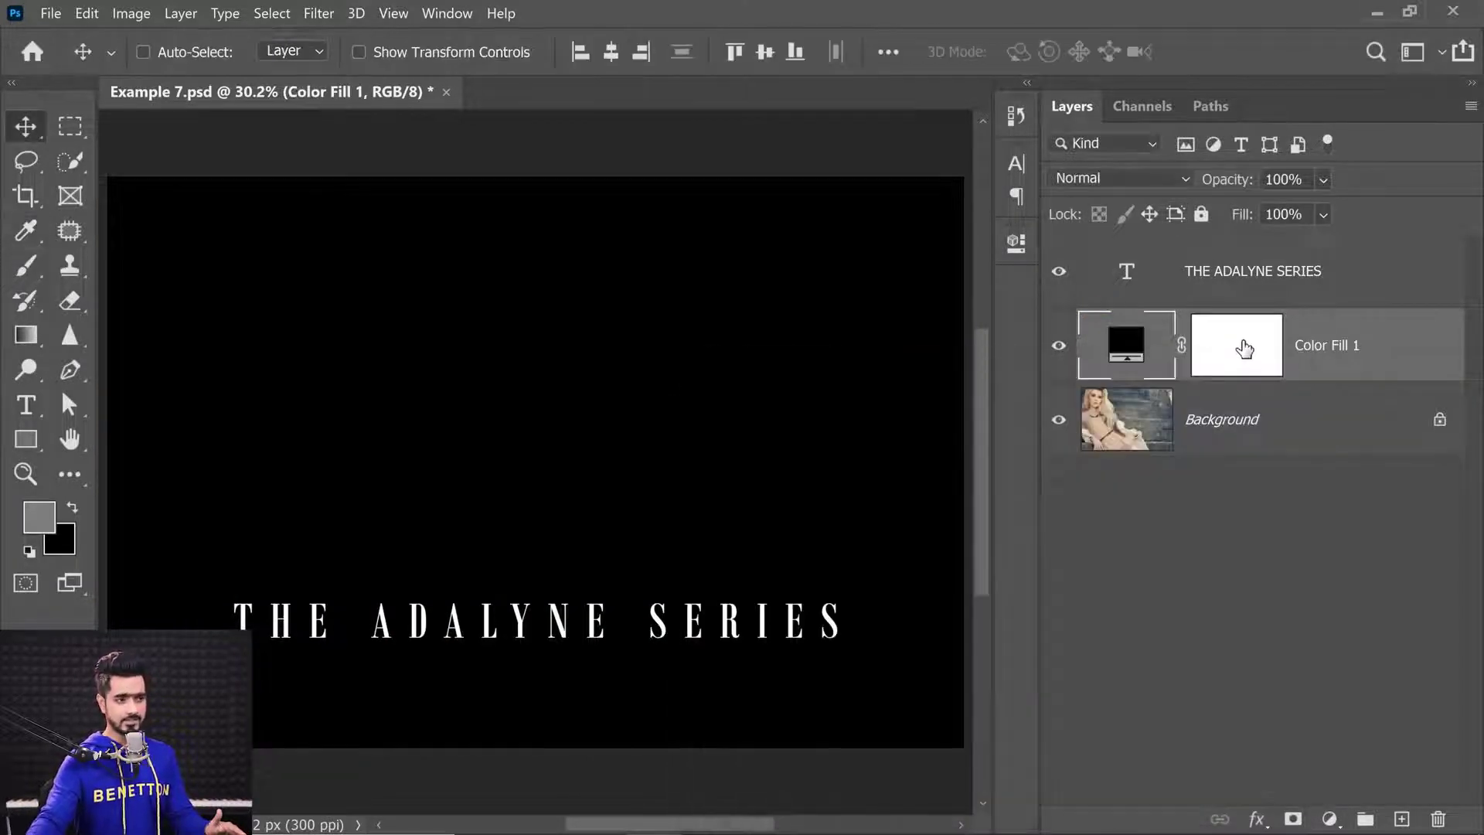
pyautogui.click(1241, 356)
pyautogui.click(25, 334)
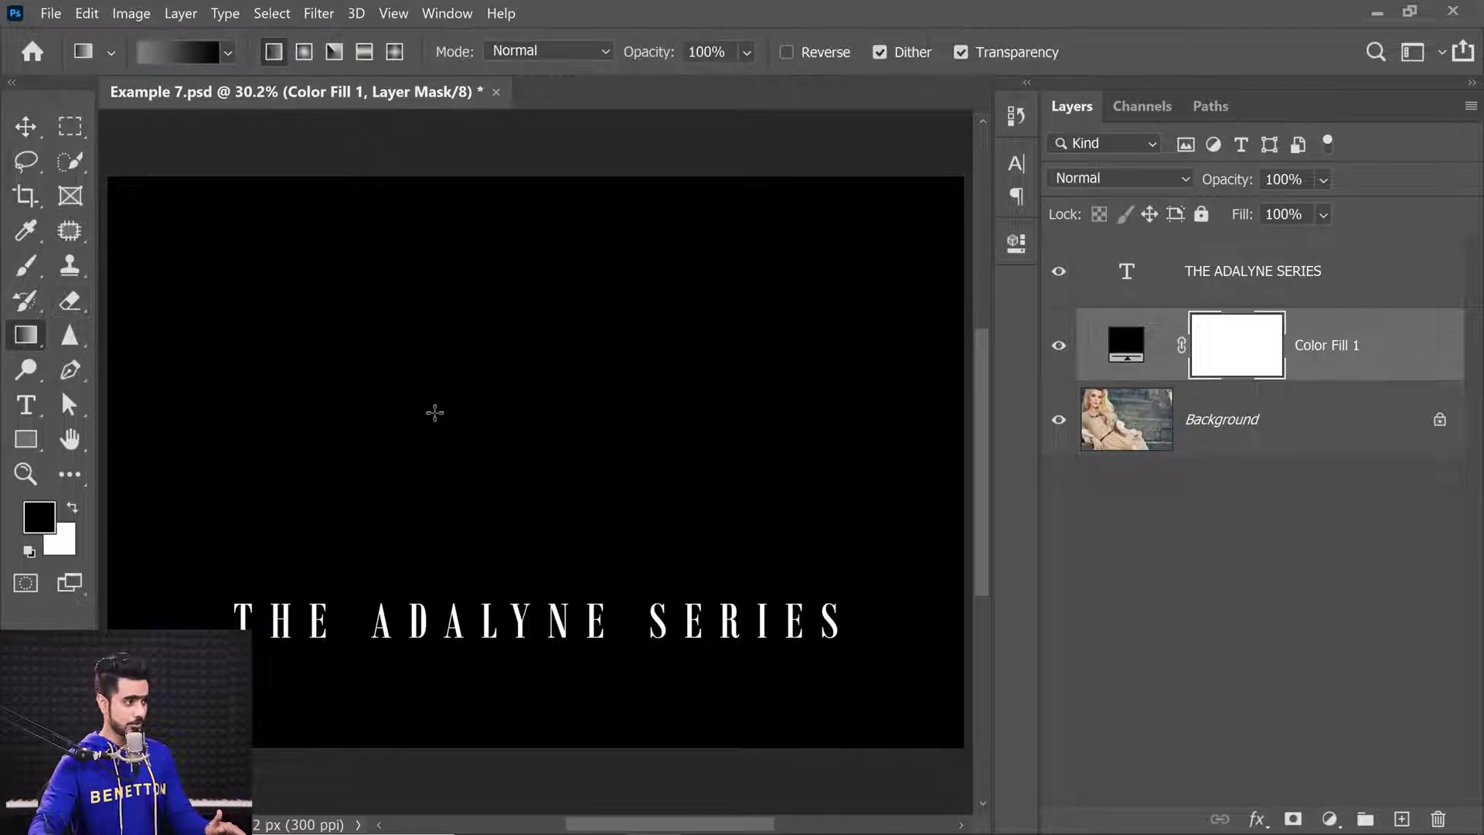
pyautogui.moveTo(434, 412); pyautogui.dragTo(460, 604)
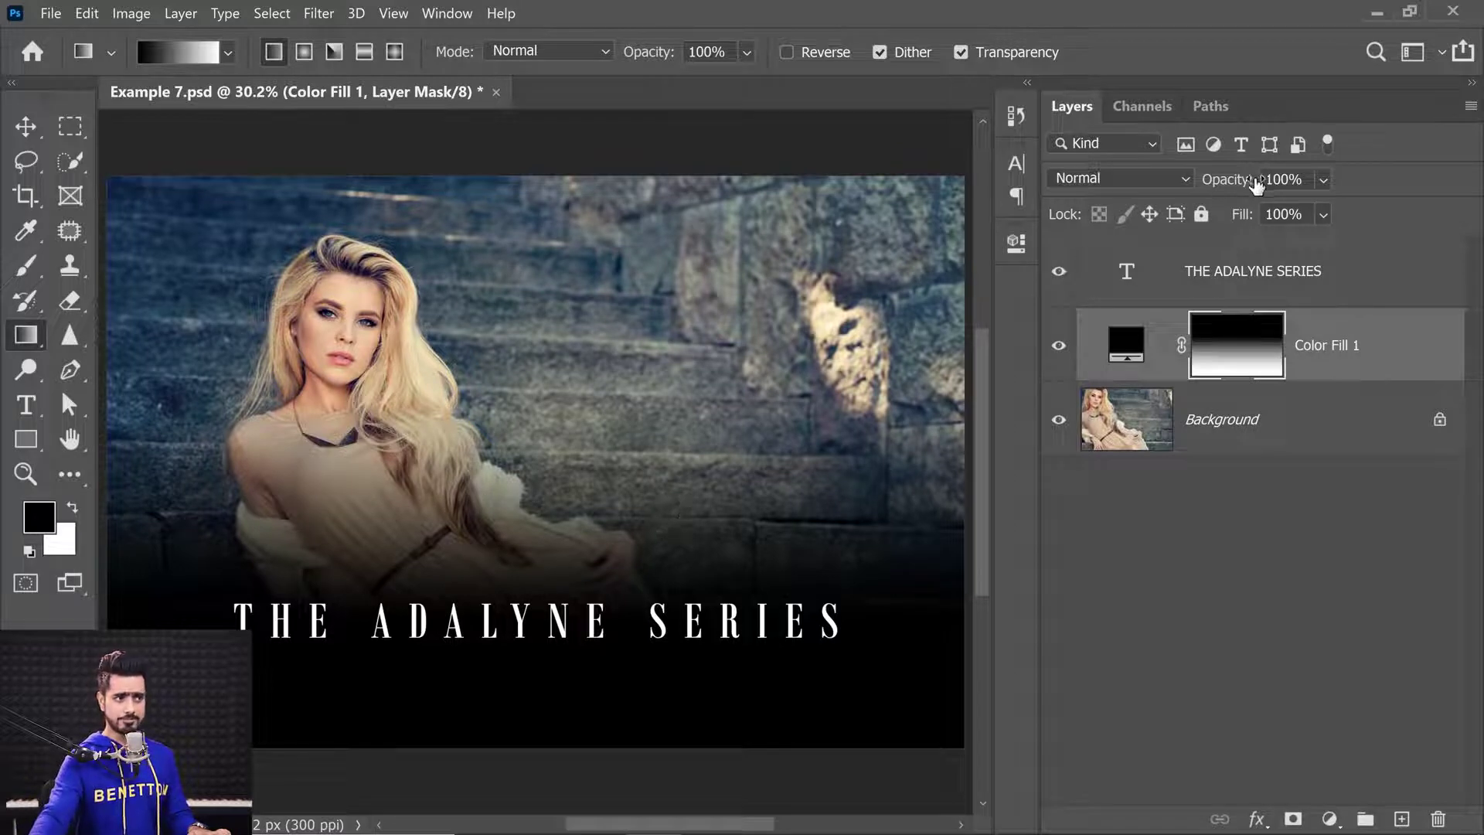
# Set Color Fill 1 to 30% opacity and toggle it off and on to compare.
pyautogui.click(1283, 180)
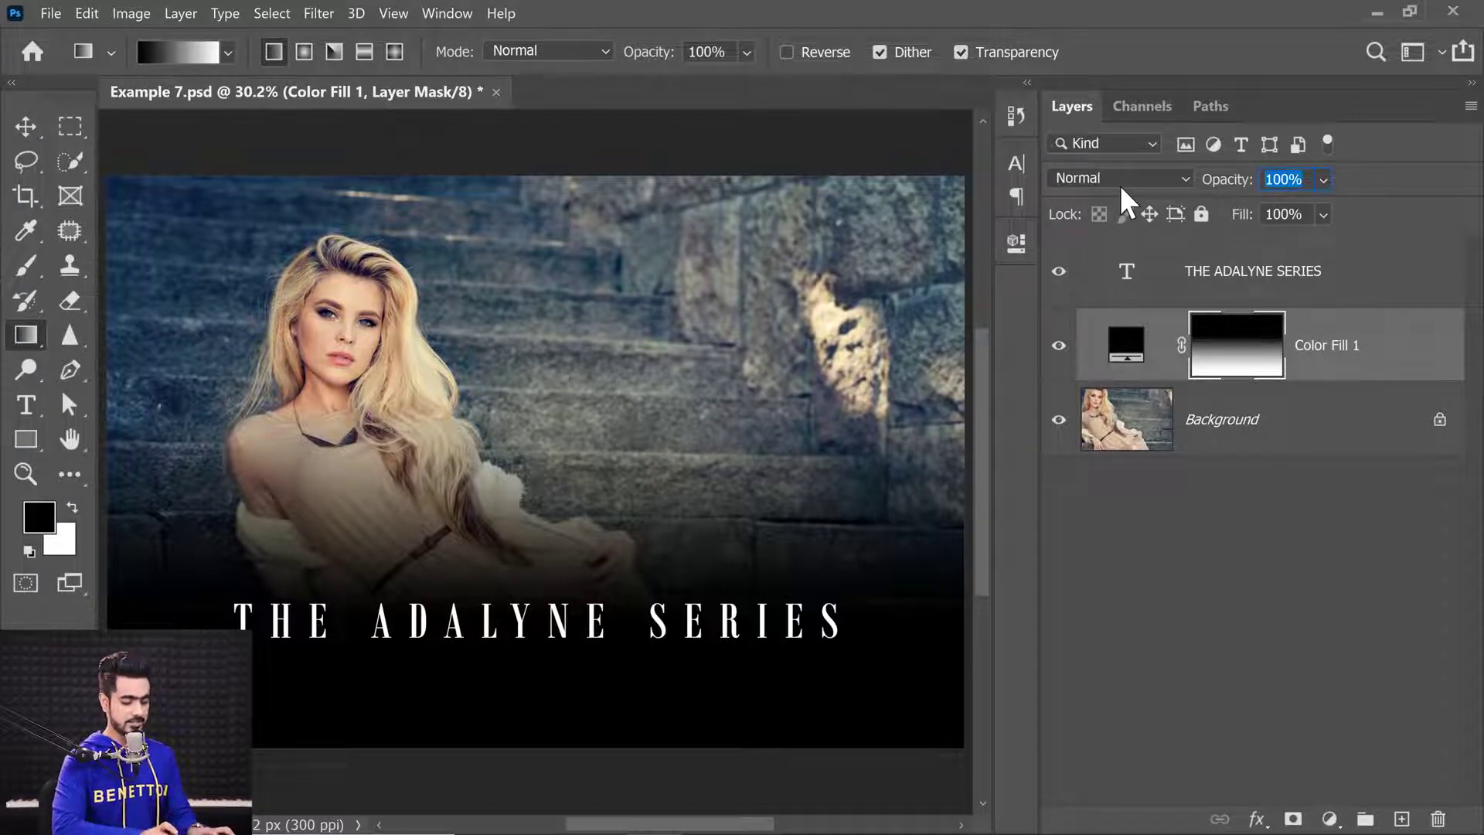
pyautogui.write('30')
pyautogui.press('Return')
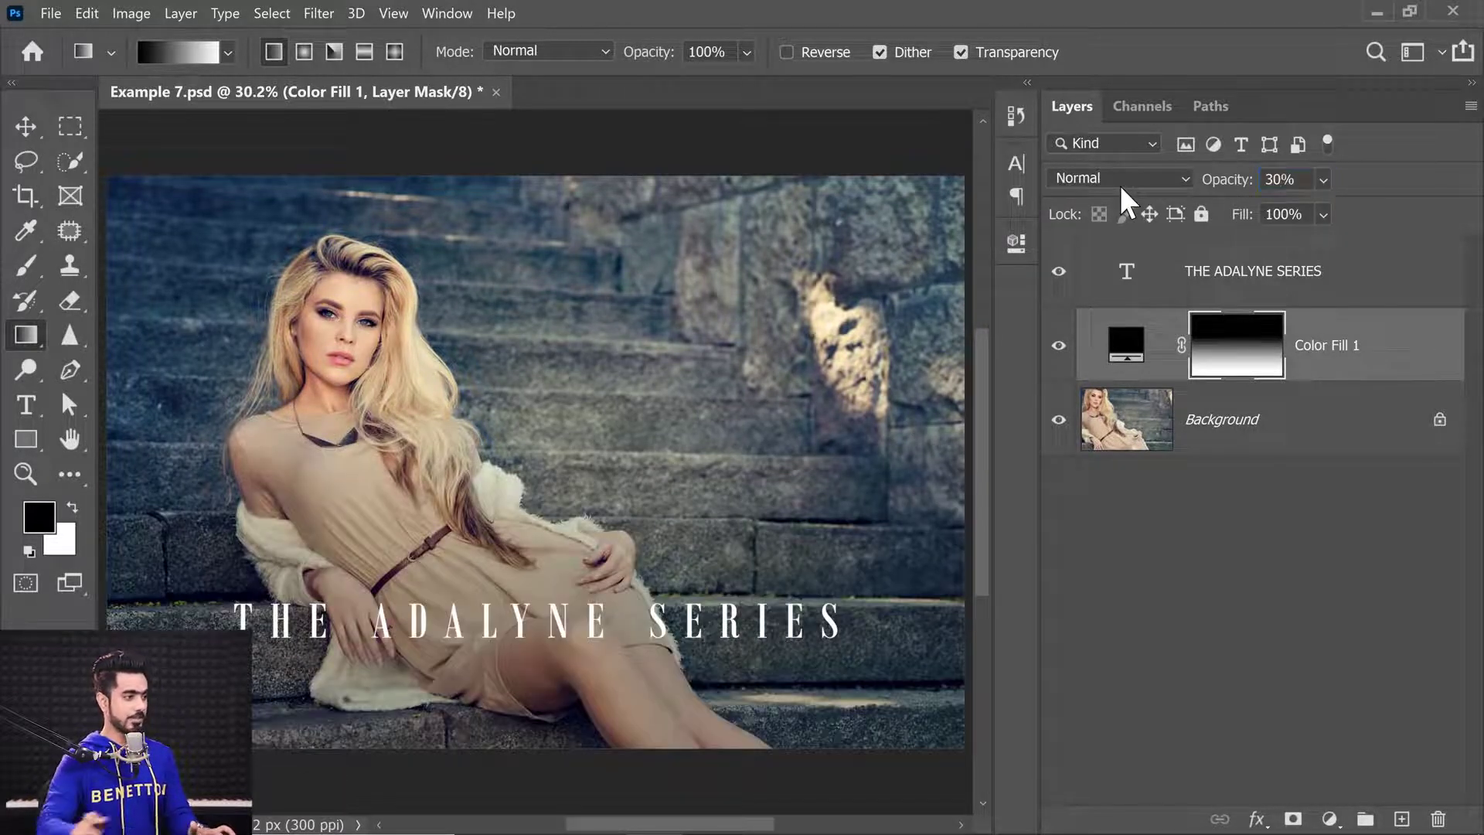
pyautogui.click(1059, 347)
pyautogui.click(1059, 352)
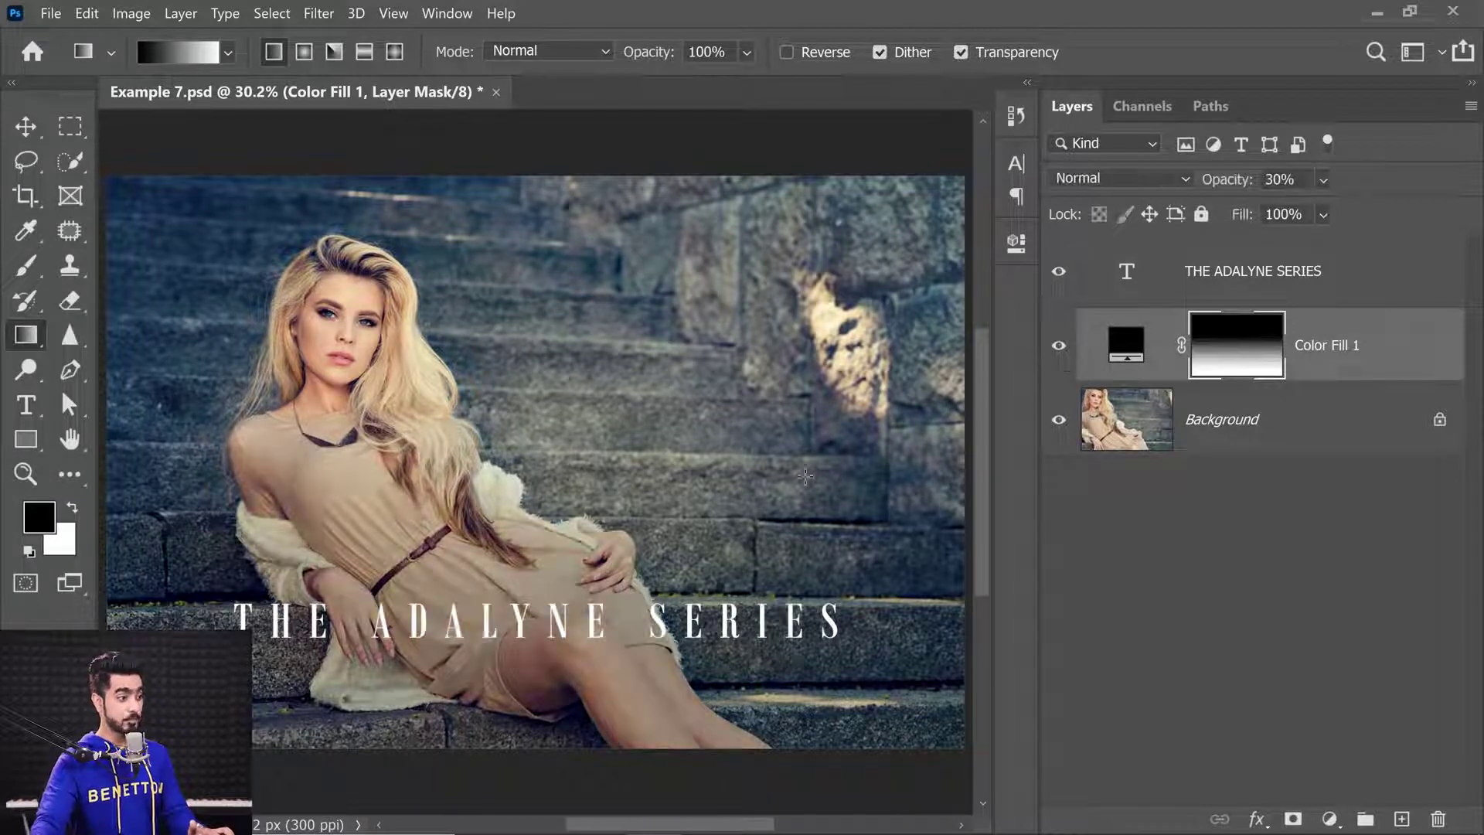
pyautogui.hotkey('ctrl', '-')
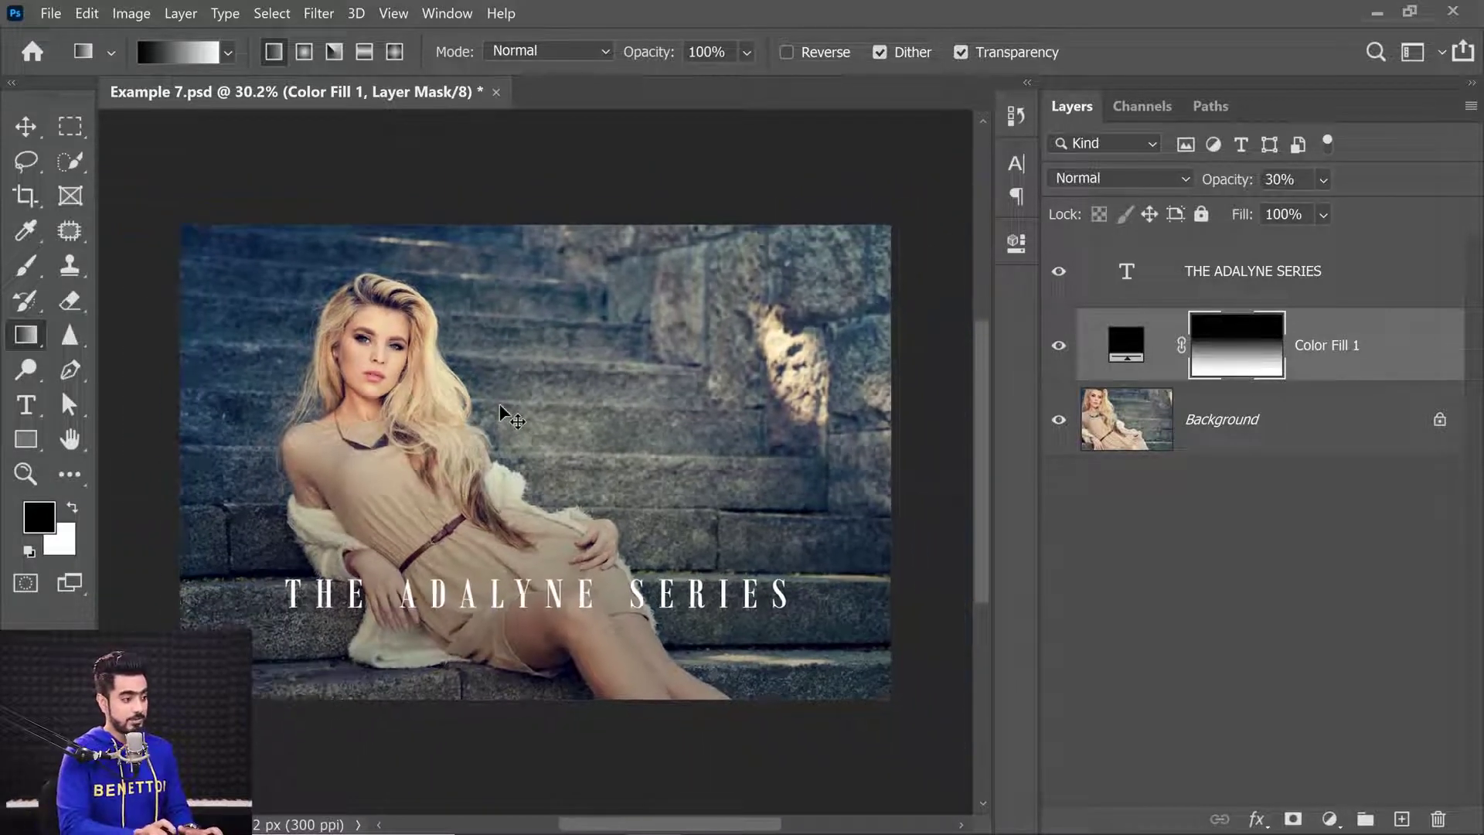
# Show the large group of people artwork and move the book with it up and right.
pyautogui.hotkey('ctrl', '0')
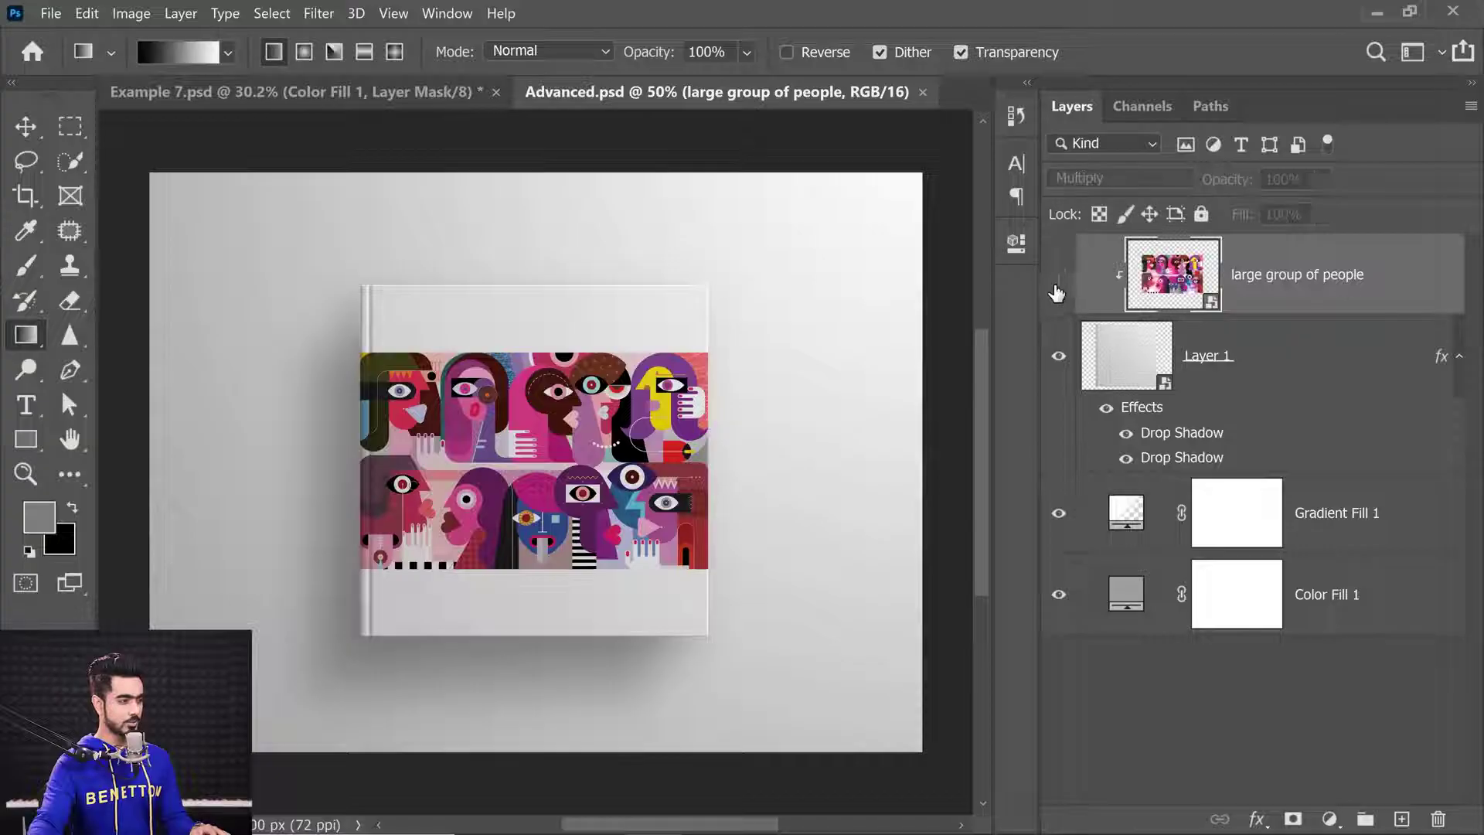
pyautogui.click(1057, 280)
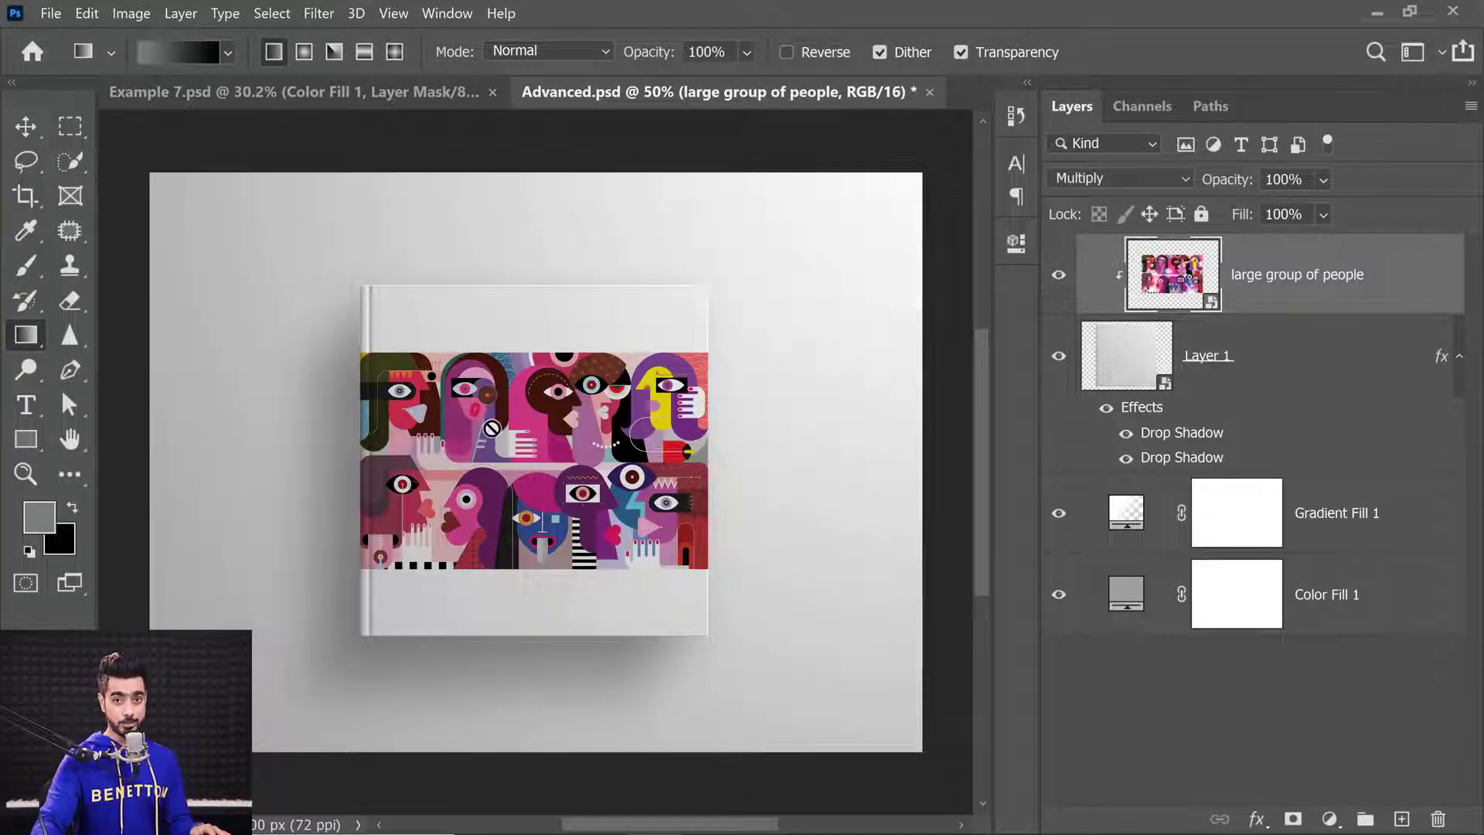
pyautogui.click(1229, 349)
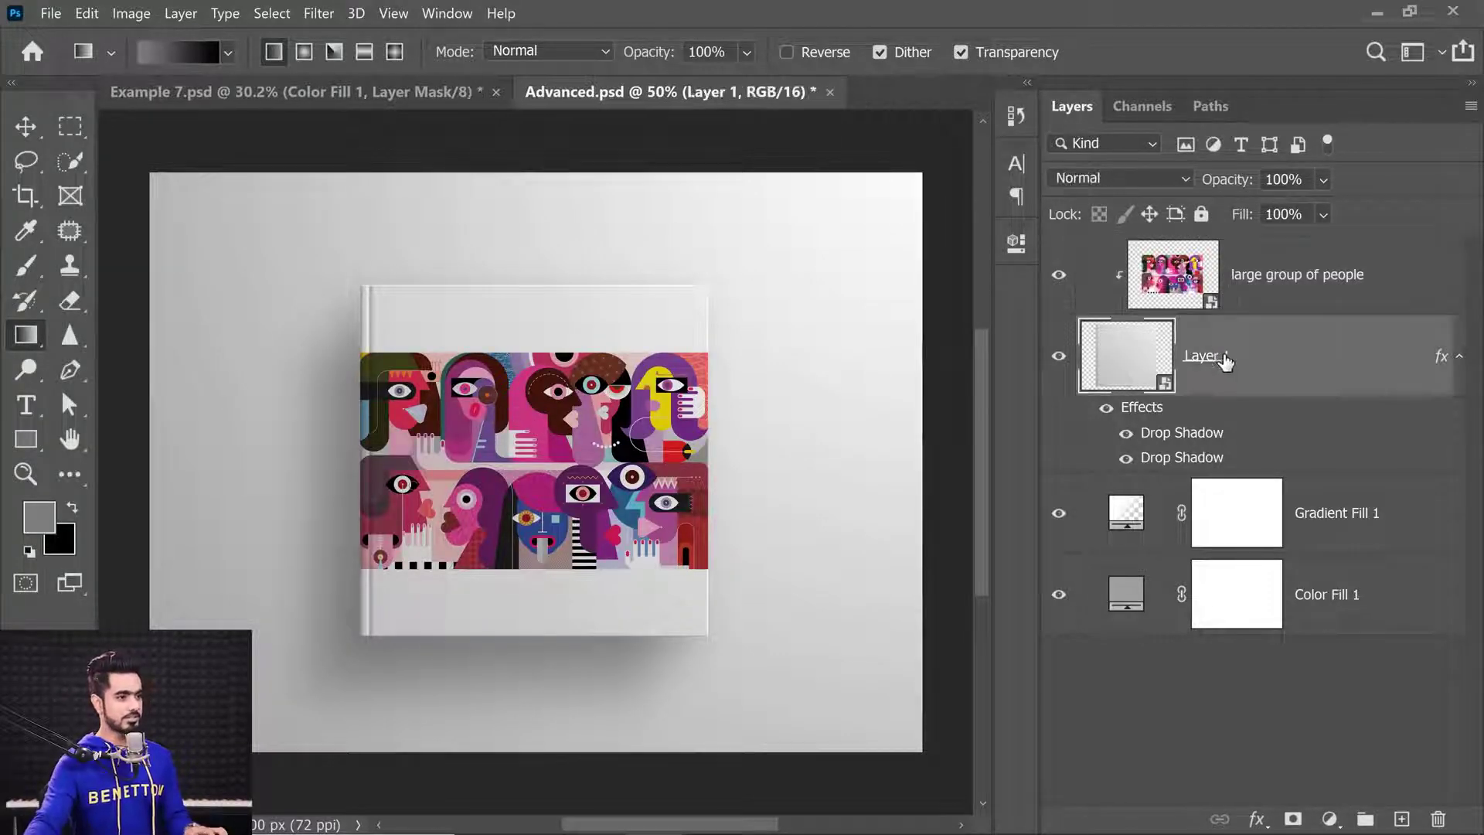
pyautogui.click(1306, 304)
pyautogui.hotkey('ctrl', 't')
pyautogui.moveTo(599, 441); pyautogui.dragTo(727, 408)
pyautogui.press('Return')
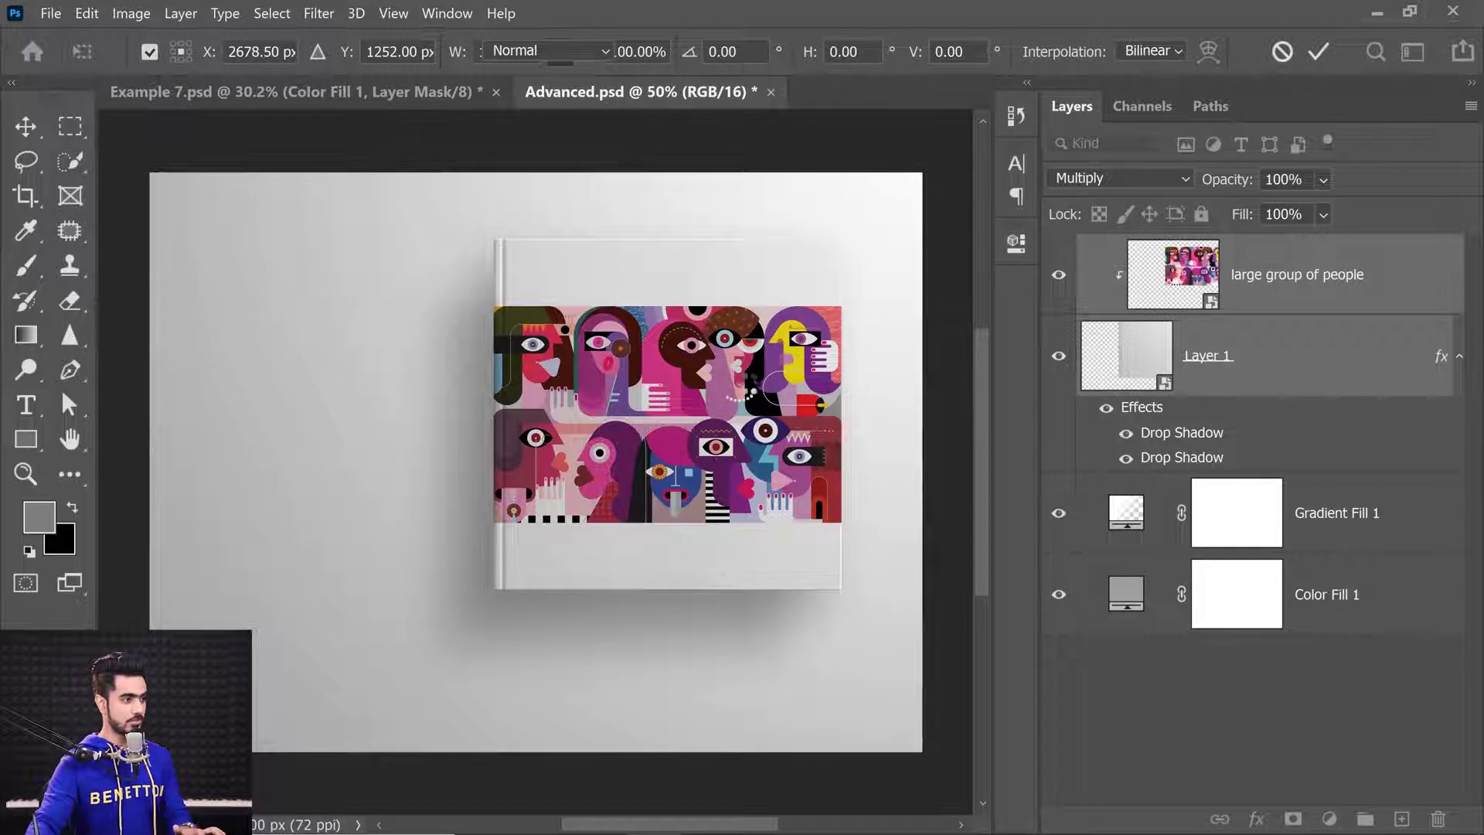
# Select only the artwork layer and move it down and left on the cover.
pyautogui.hotkey('ctrl', 't')
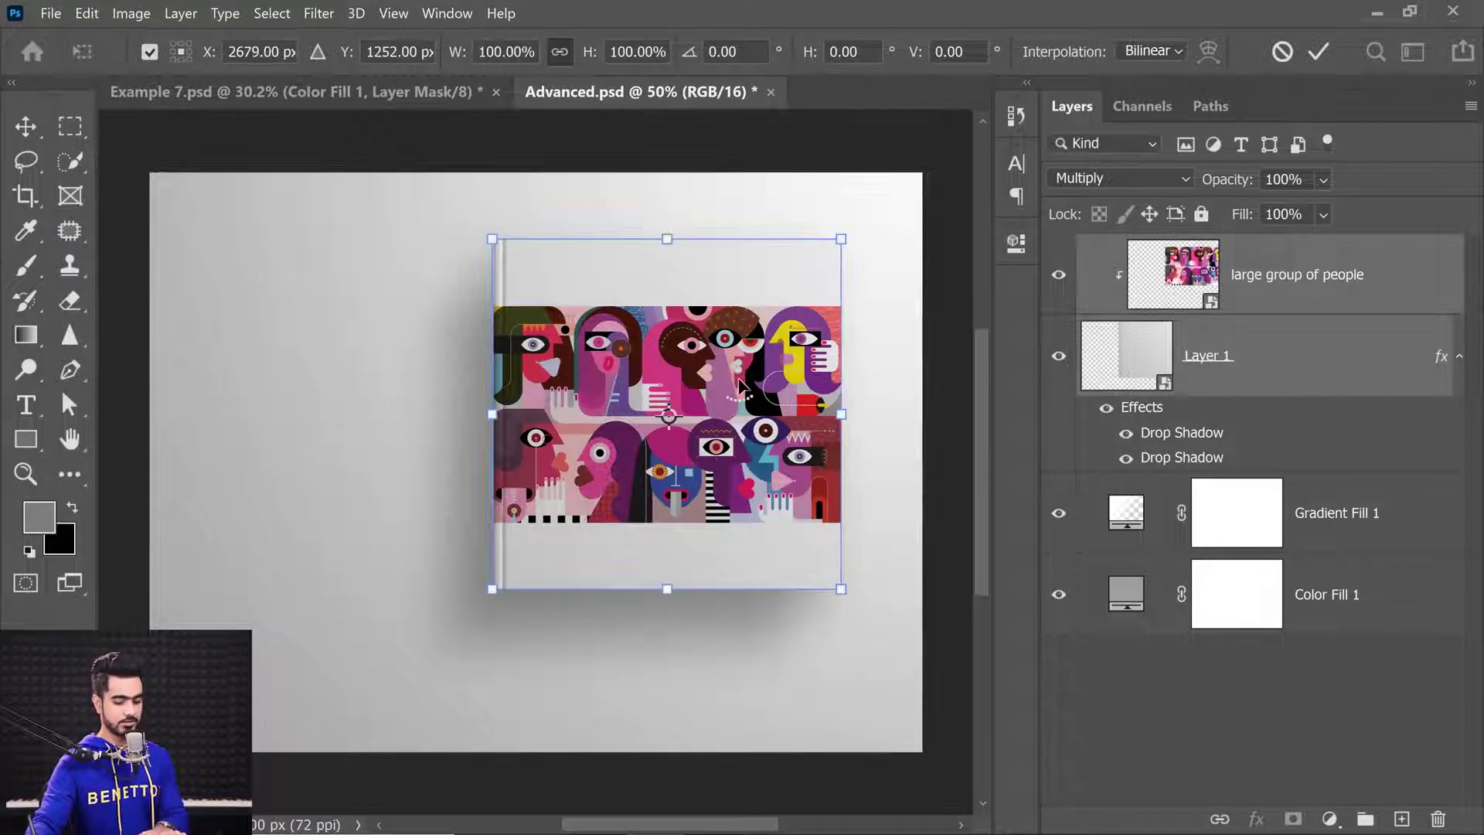
pyautogui.press('g')
pyautogui.moveTo(1321, 306); pyautogui.dragTo(1211, 310)
pyautogui.hotkey('ctrl', 't')
pyautogui.moveTo(752, 351); pyautogui.dragTo(699, 438)
pyautogui.press('Return')
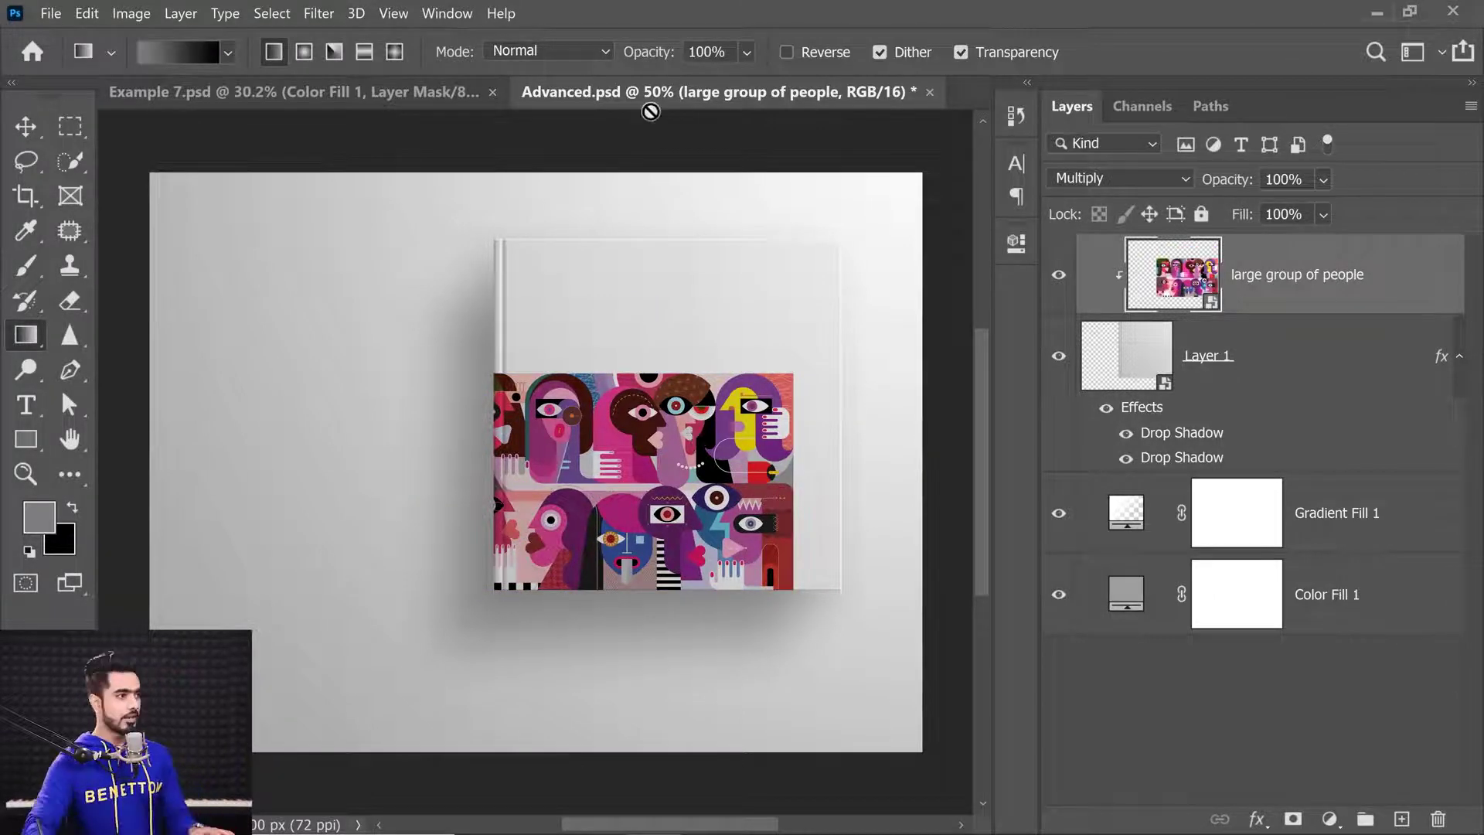
# With the Move tool and Align To: Canvas, align the artwork's horizontal and vertical centres.
pyautogui.click(27, 127)
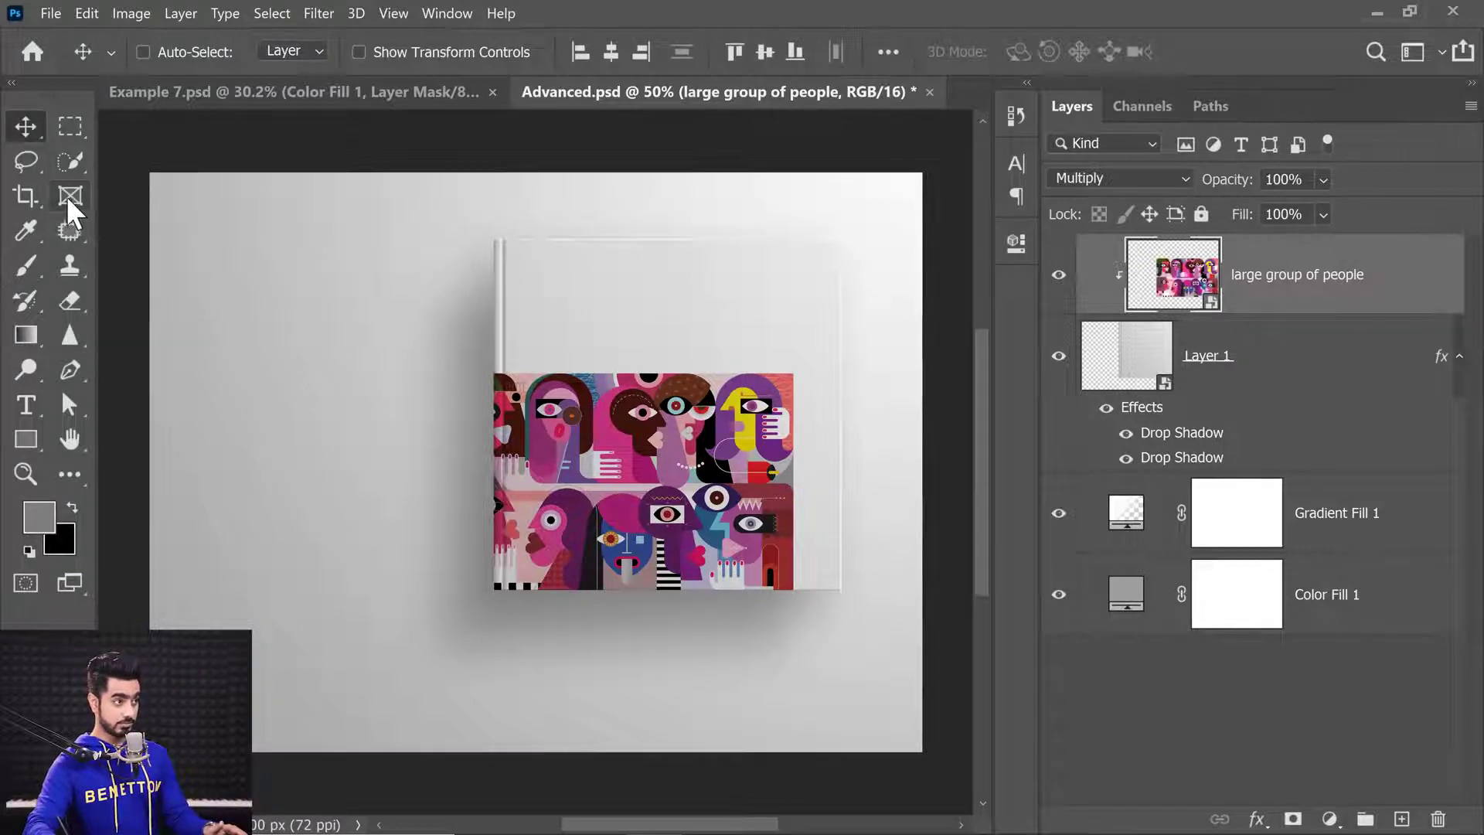
pyautogui.click(890, 51)
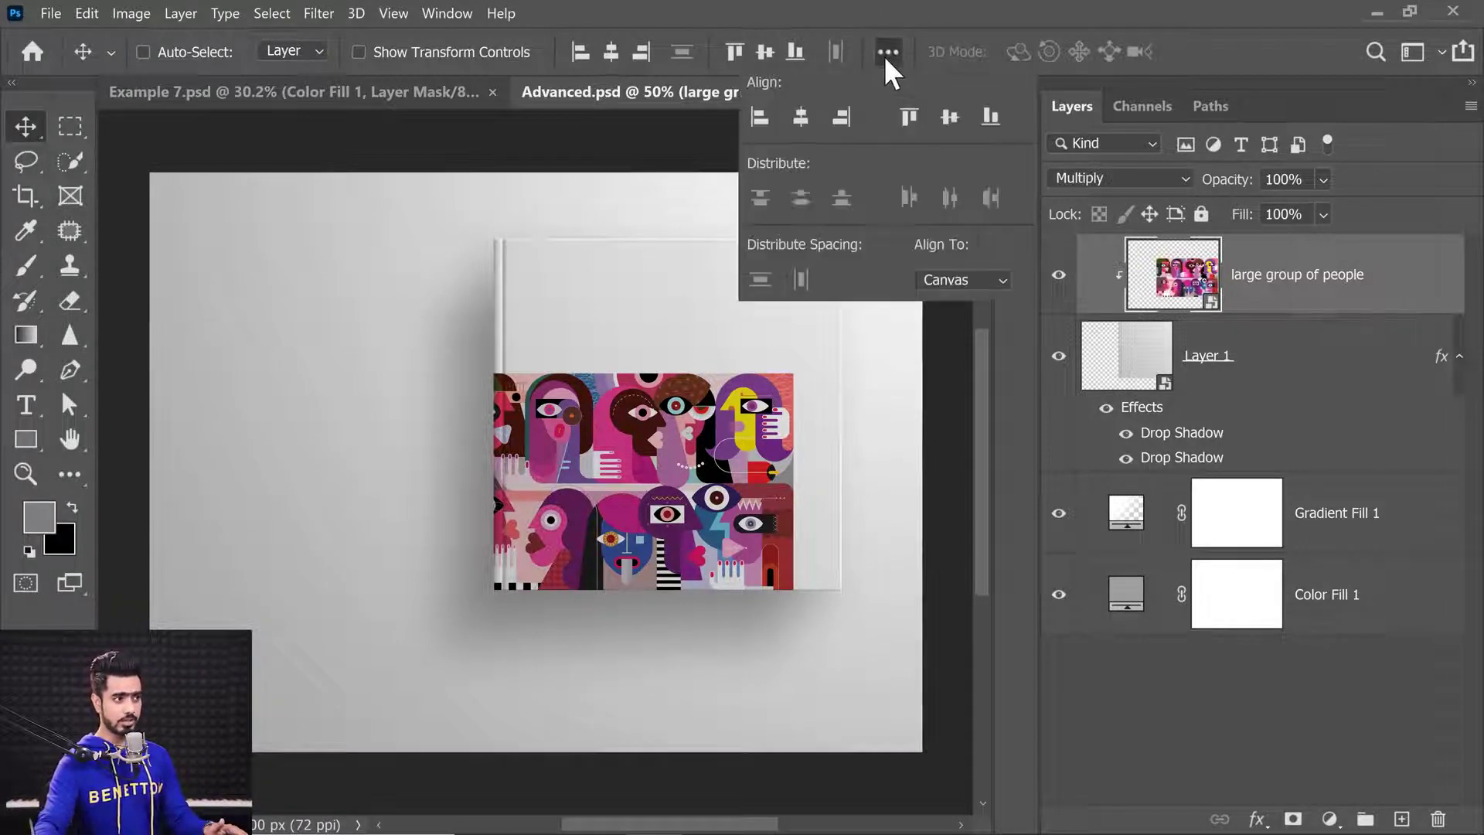
pyautogui.click(958, 280)
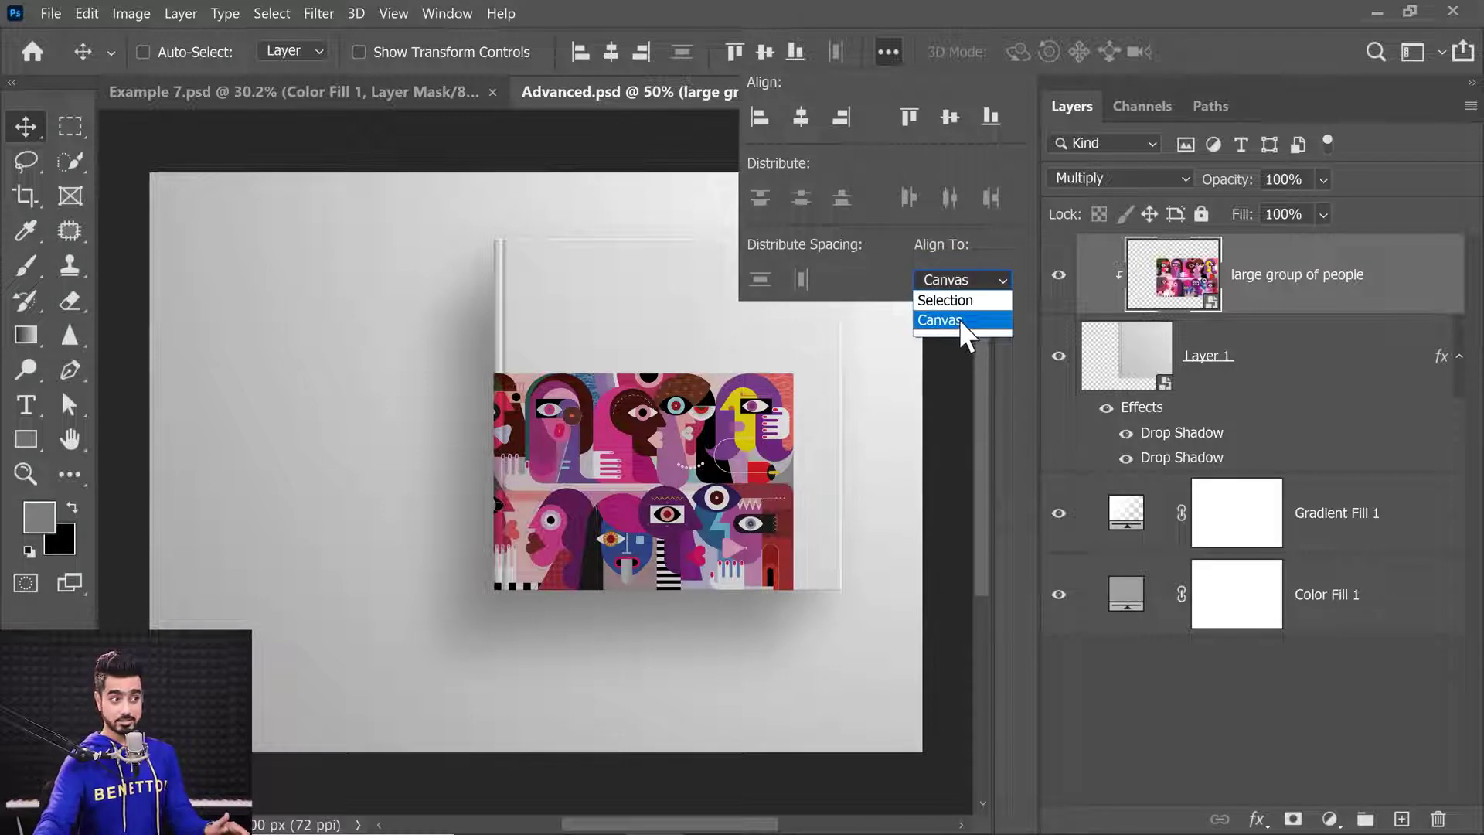
pyautogui.click(958, 320)
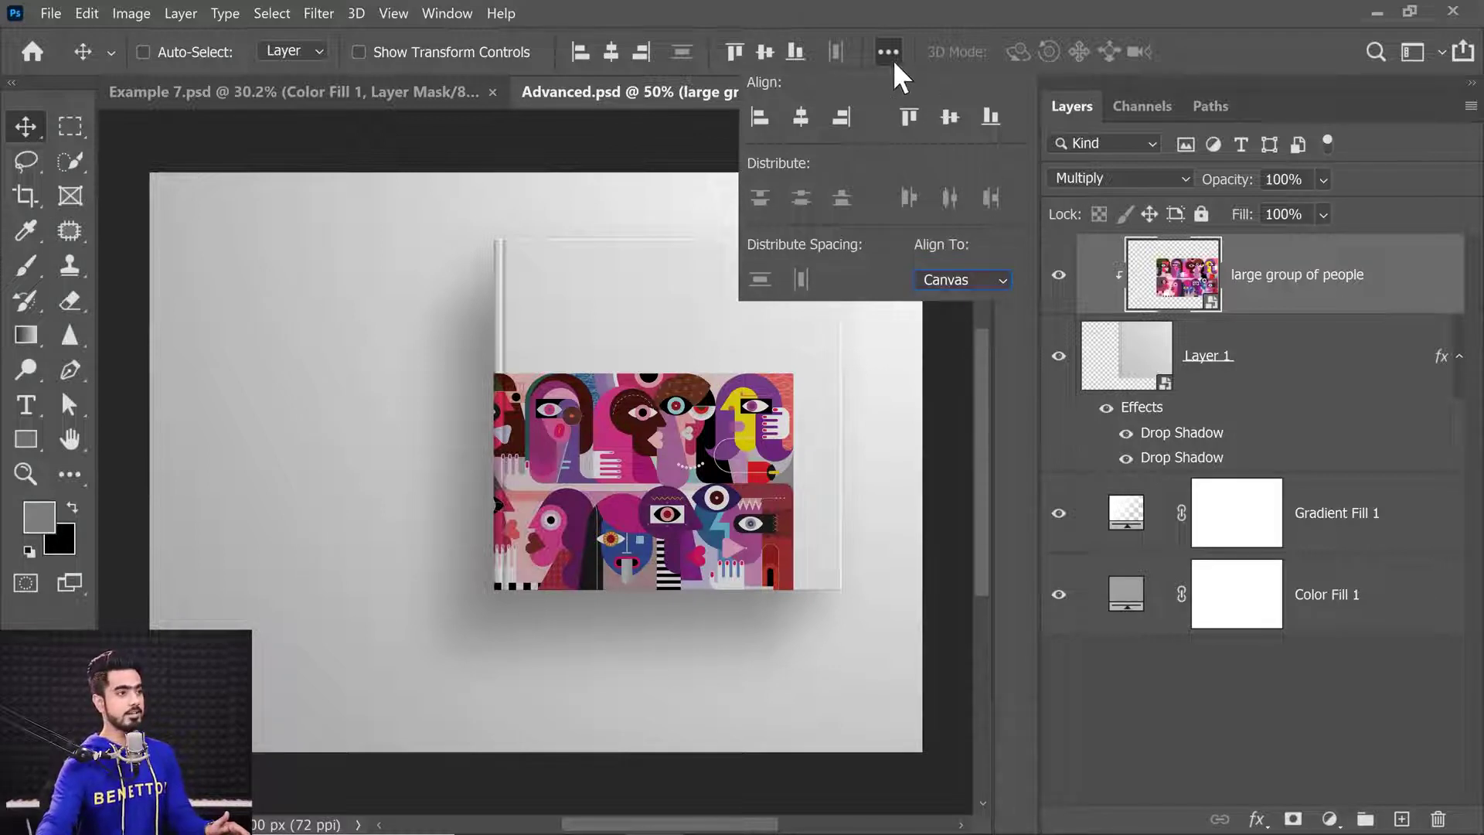
pyautogui.click(892, 58)
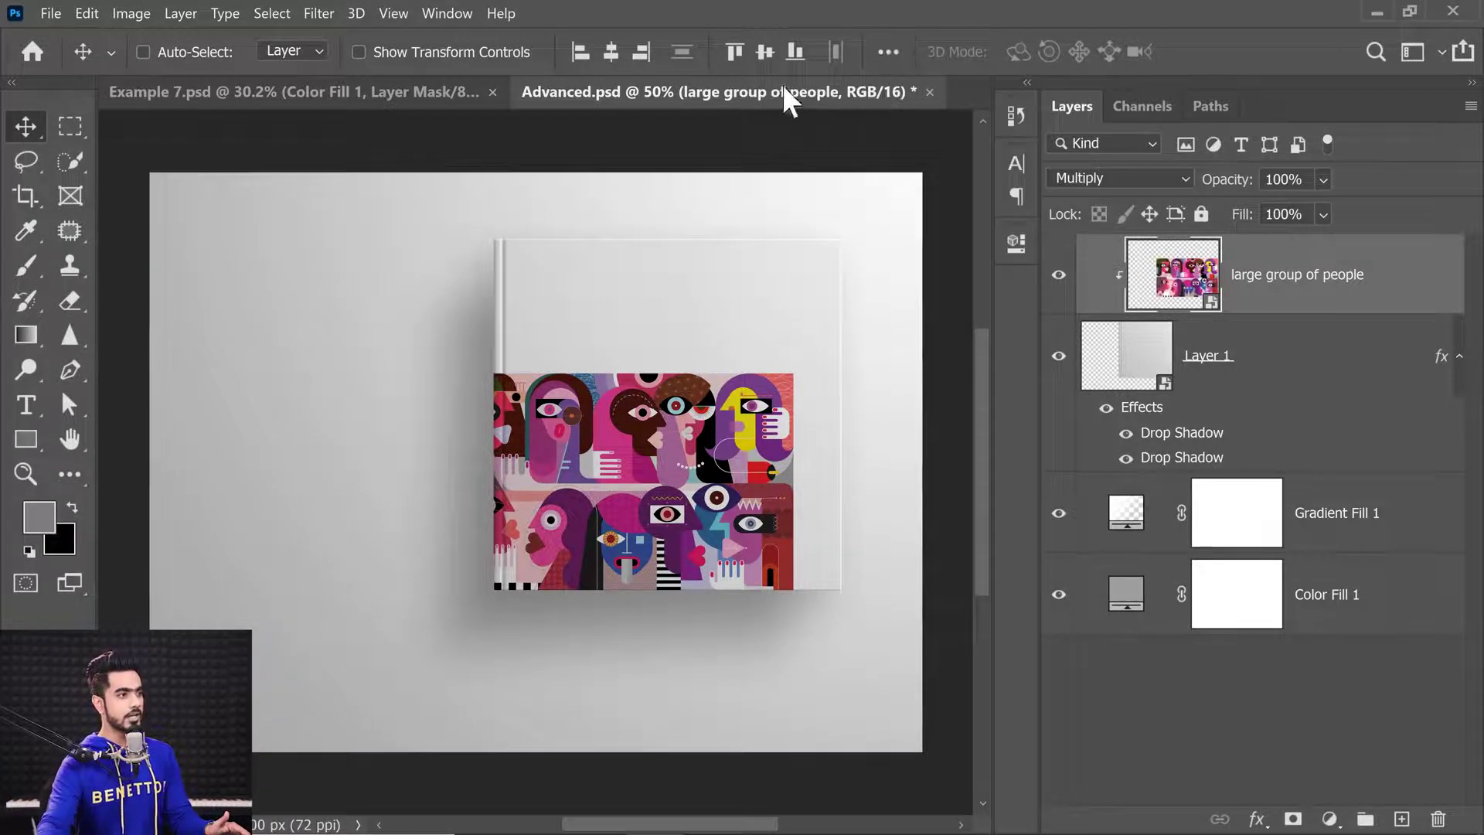
pyautogui.click(611, 52)
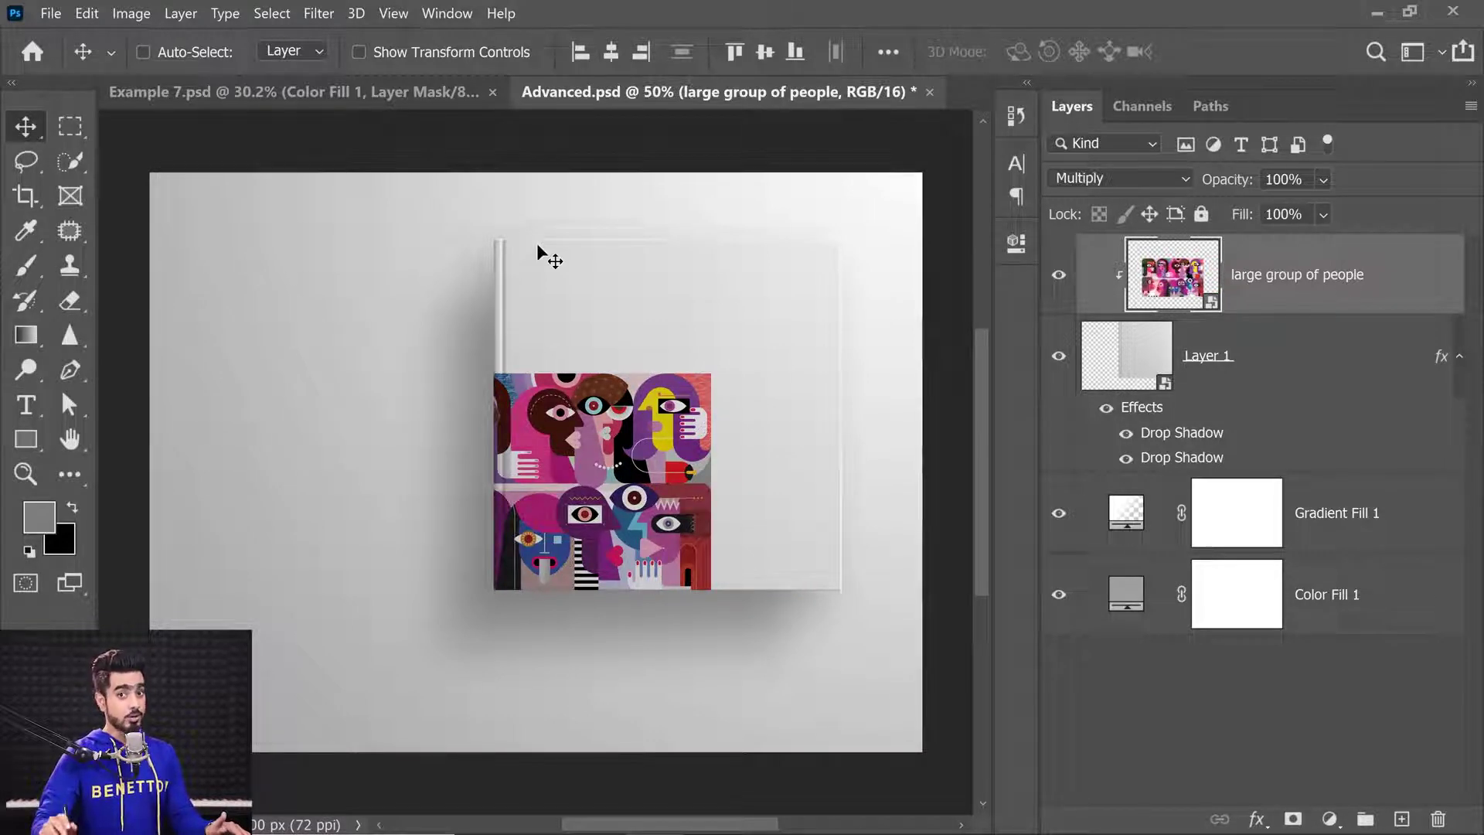
pyautogui.click(764, 53)
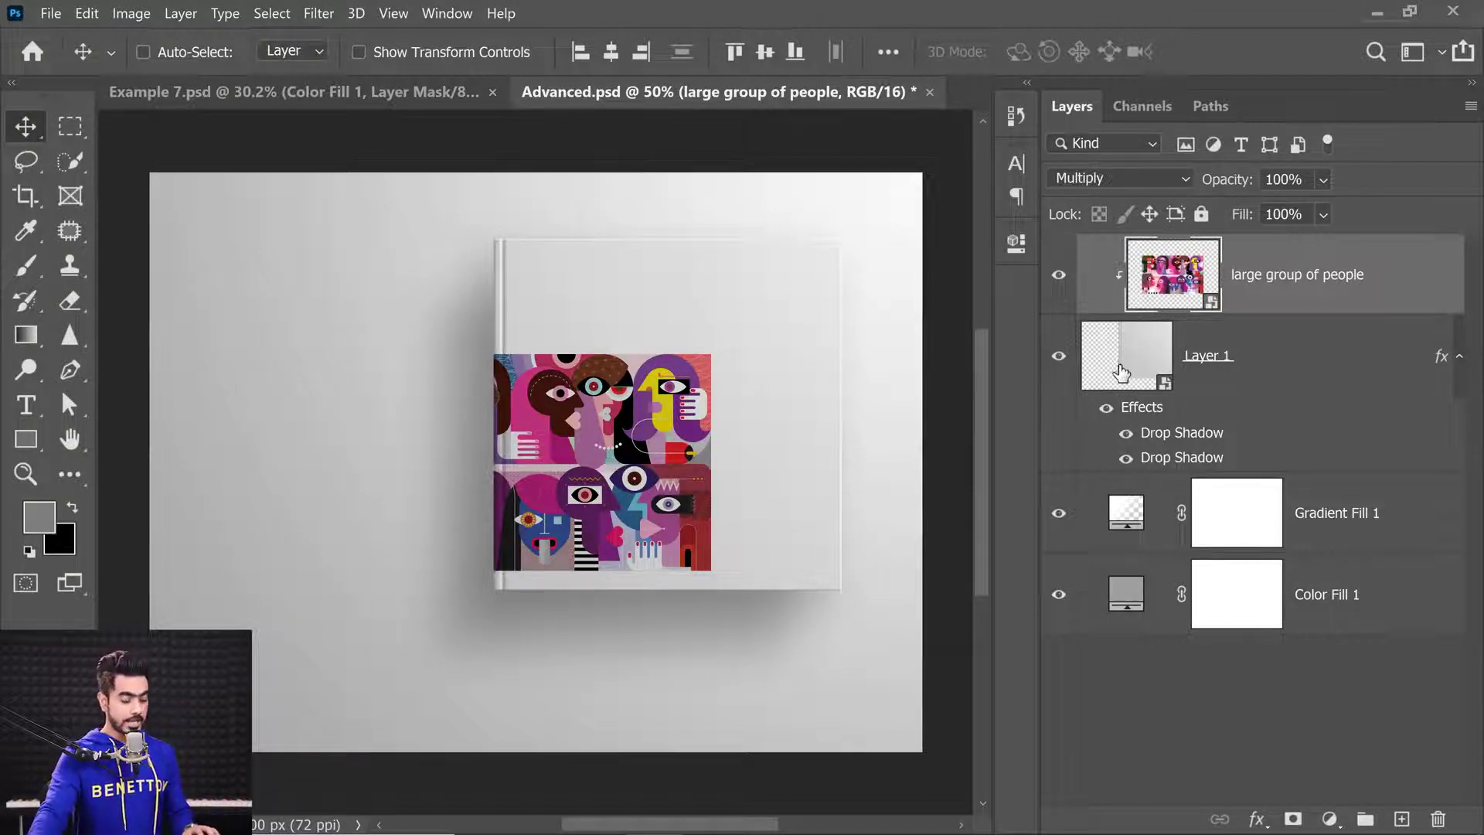
# Load Layer 1's book-cover outline as a selection.
pyautogui.press('ctrl')
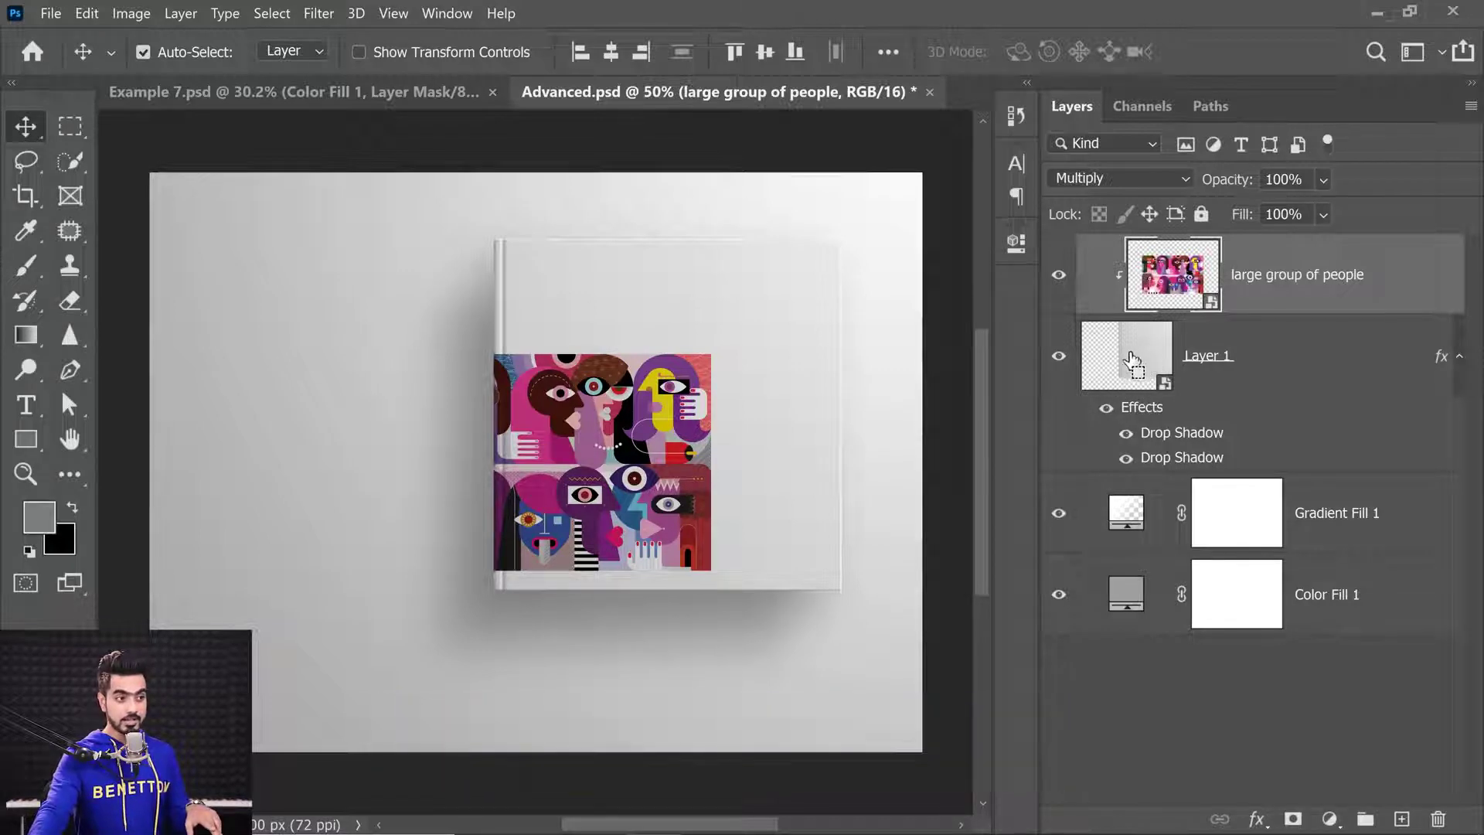
pyautogui.keyDown('ctrl'); pyautogui.click(1130, 362); pyautogui.keyUp('ctrl')
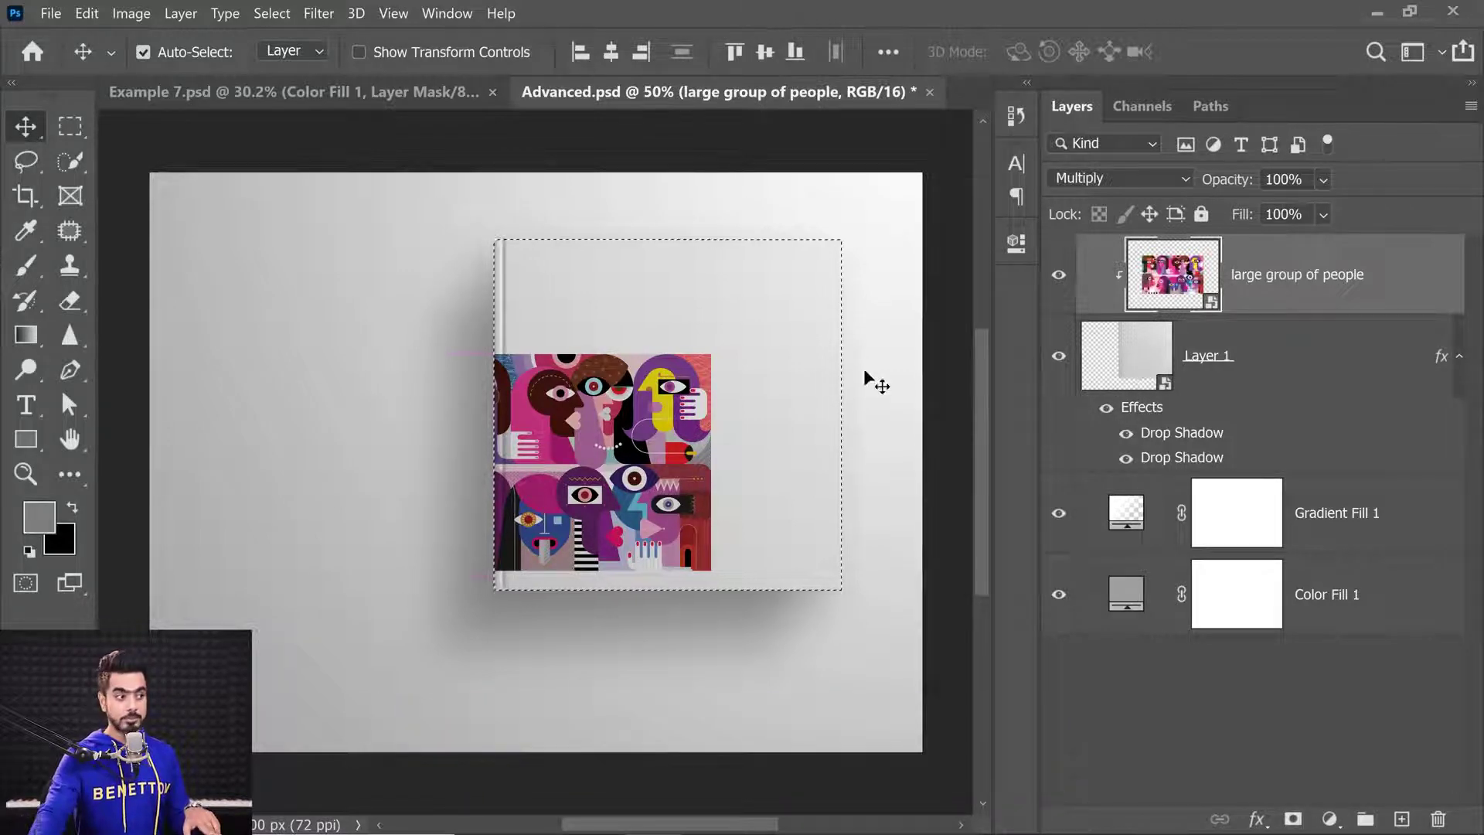
pyautogui.press('ctrl')
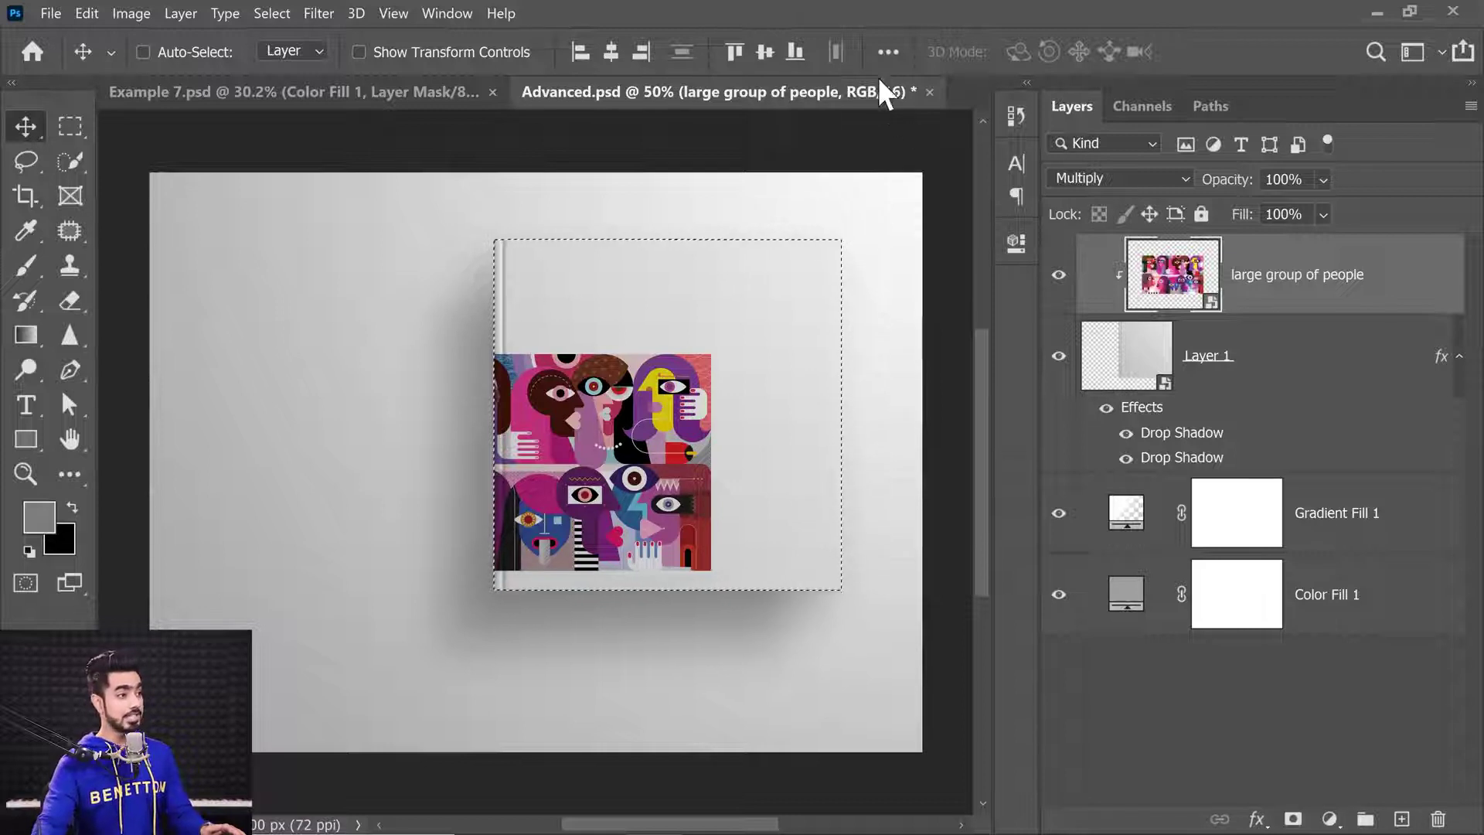
# Set Align To: Selection, align horizontal and vertical centres, then deselect.
pyautogui.click(889, 51)
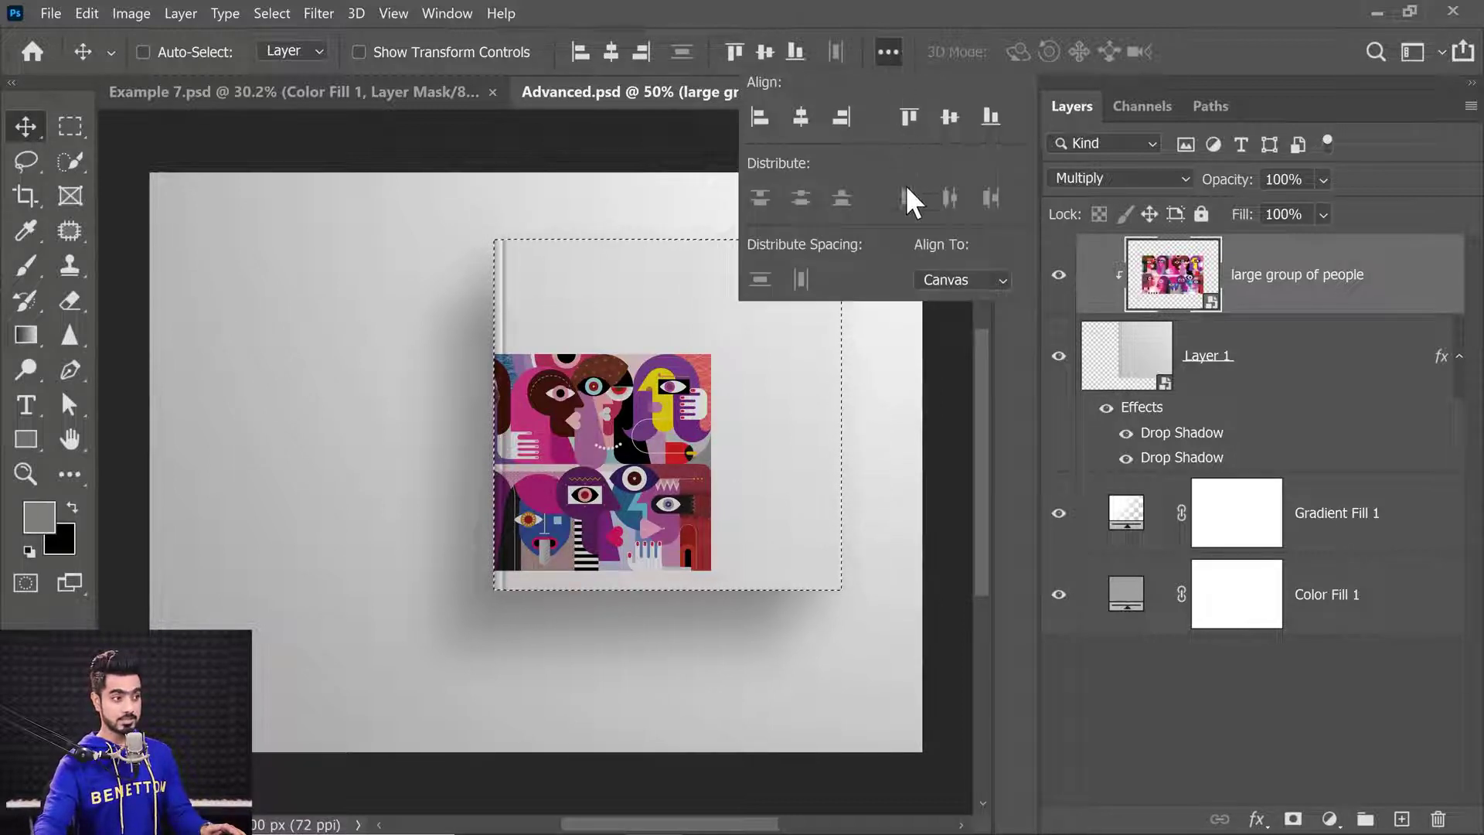
pyautogui.click(956, 281)
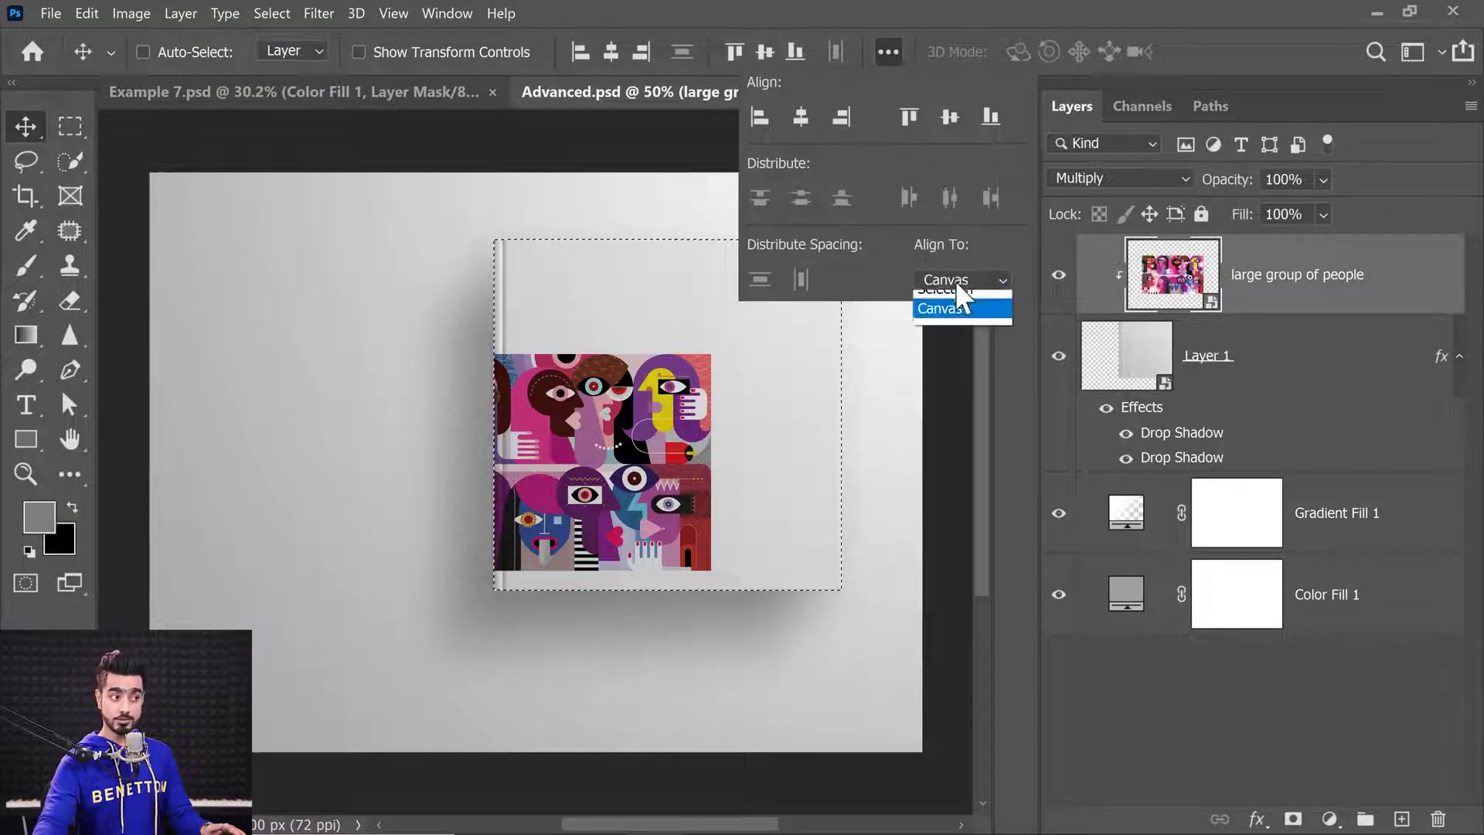
pyautogui.click(960, 311)
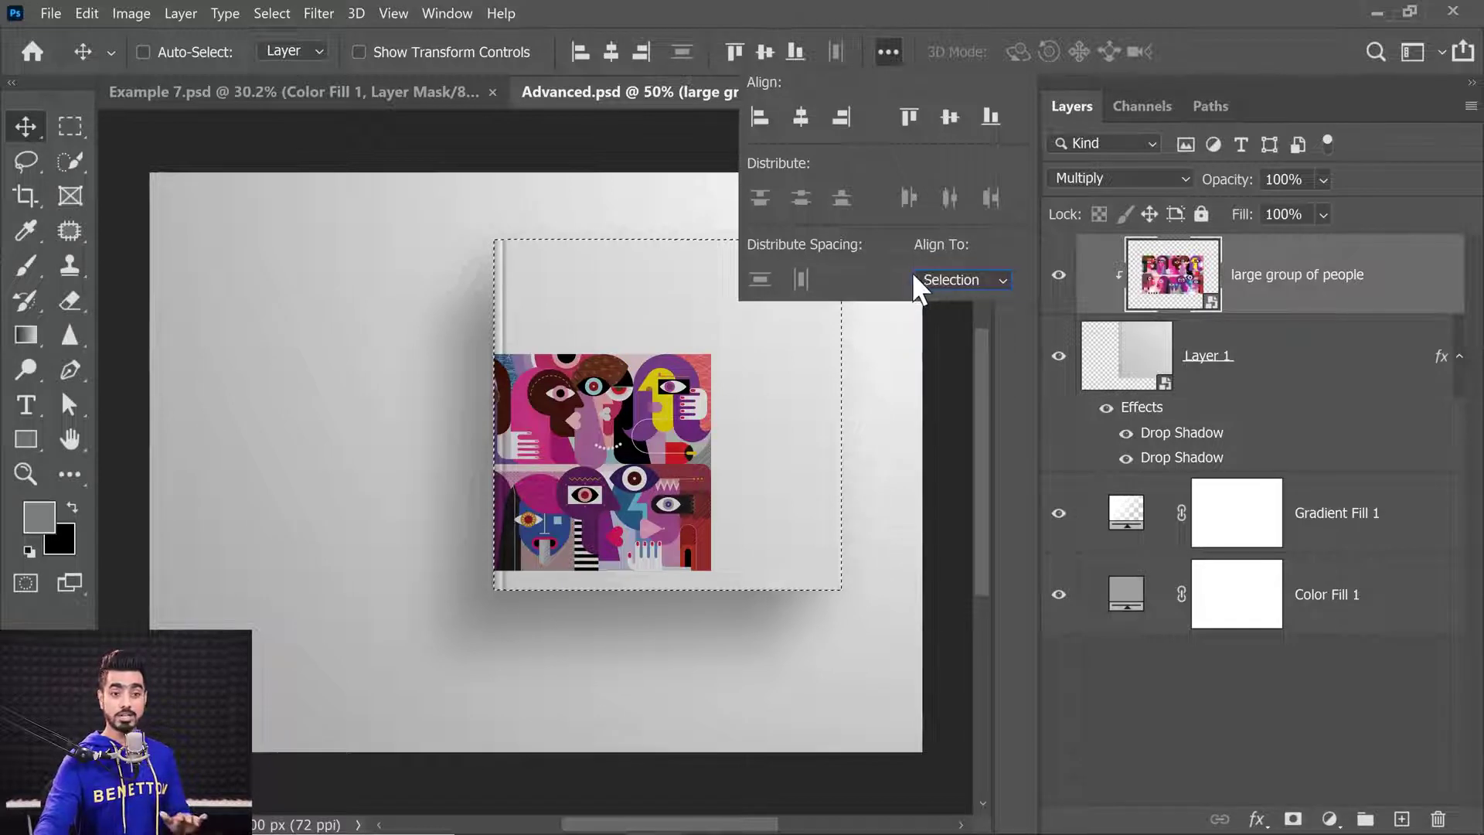
pyautogui.click(801, 118)
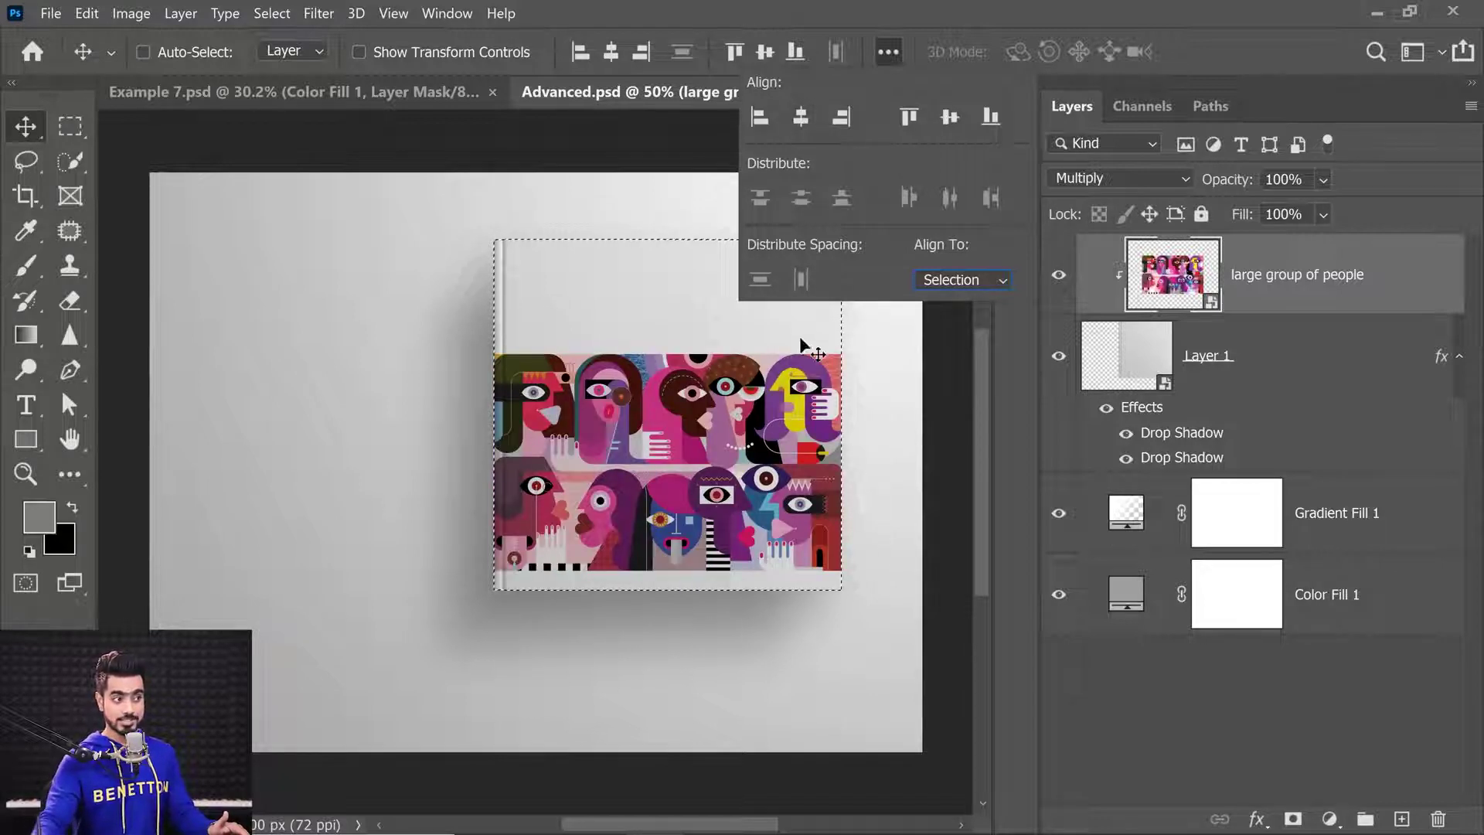
pyautogui.click(949, 122)
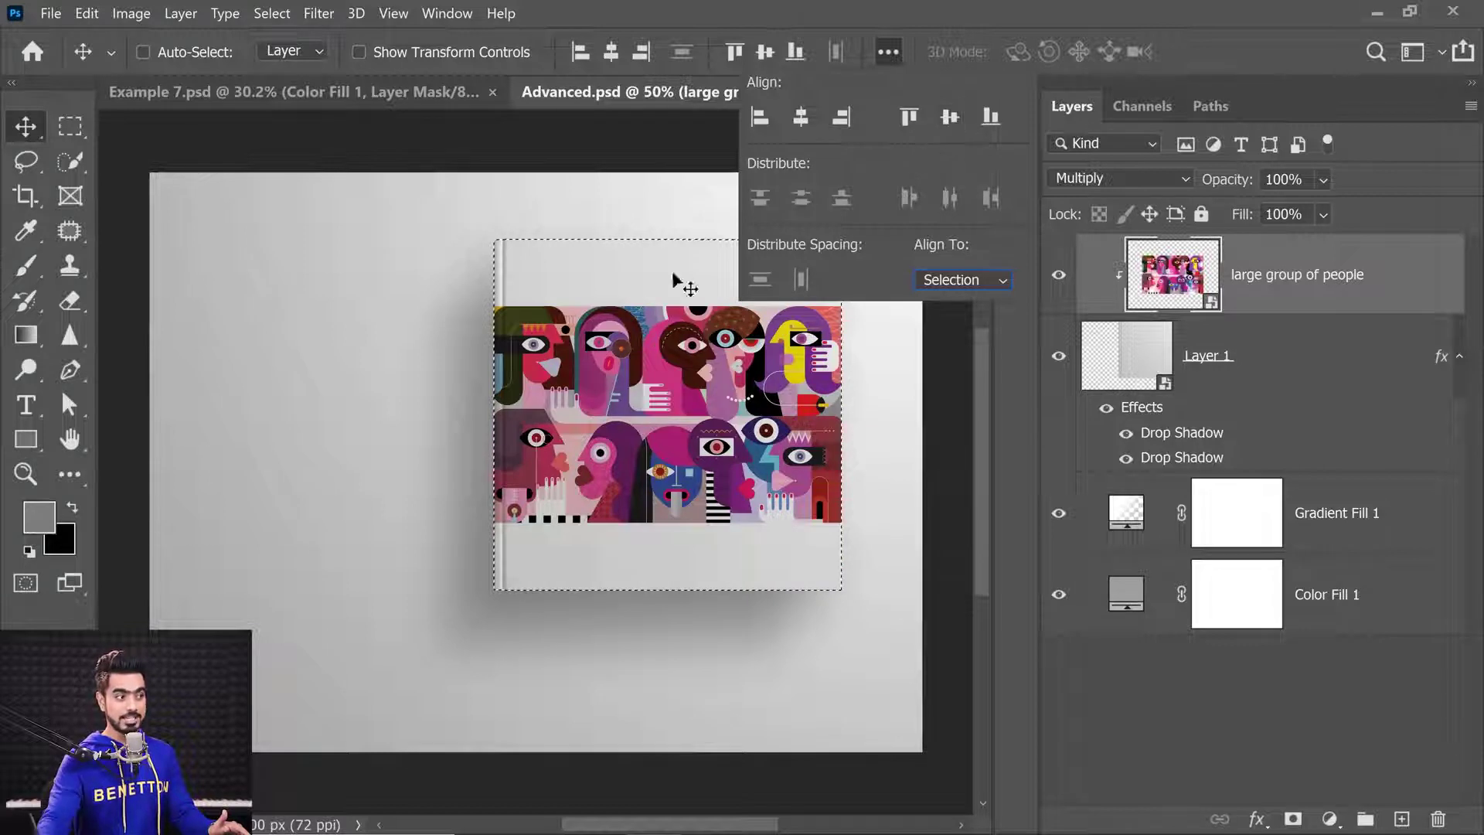
pyautogui.click(888, 51)
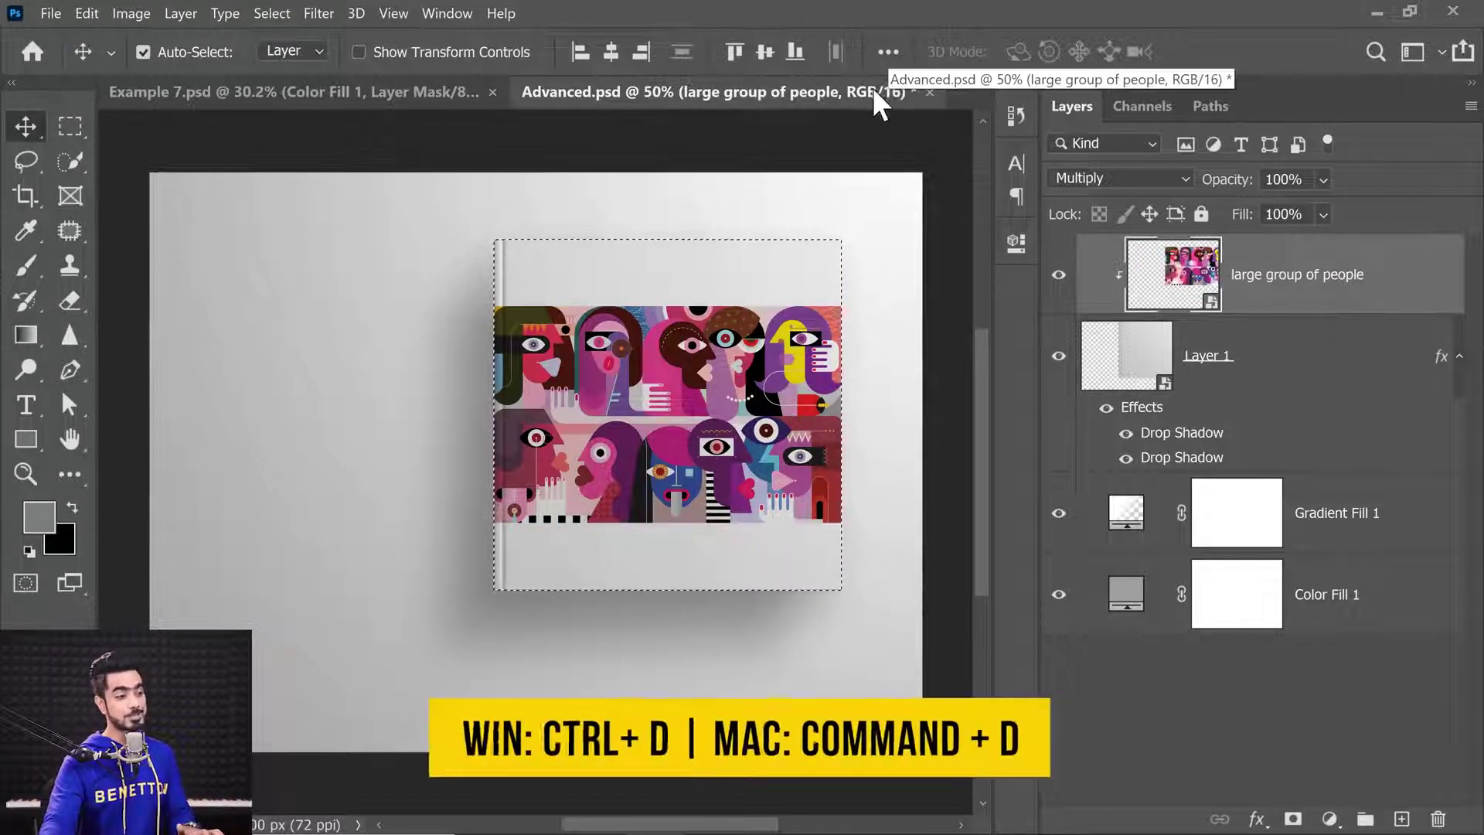
pyautogui.hotkey('ctrl', 'd')
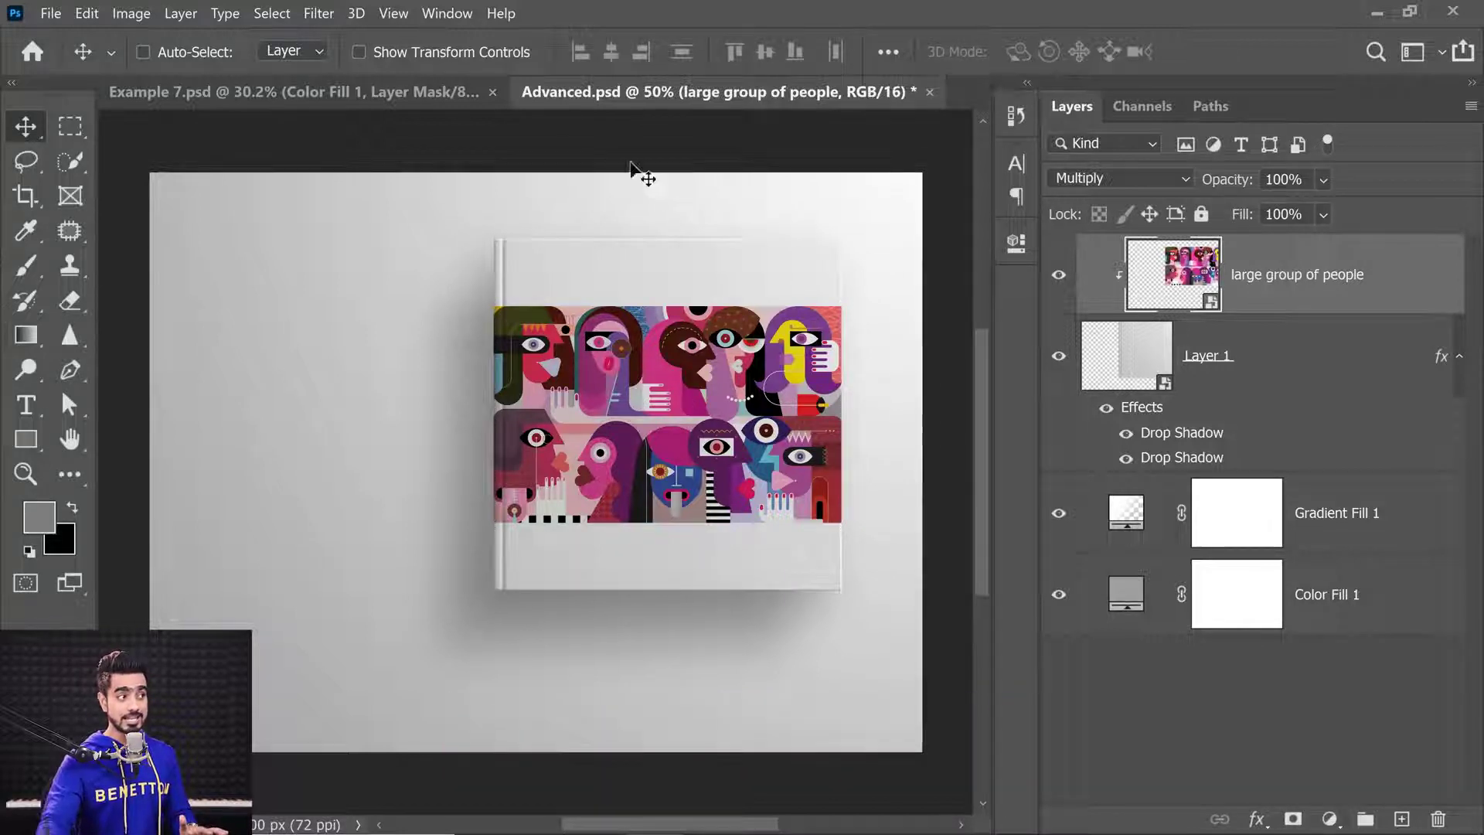